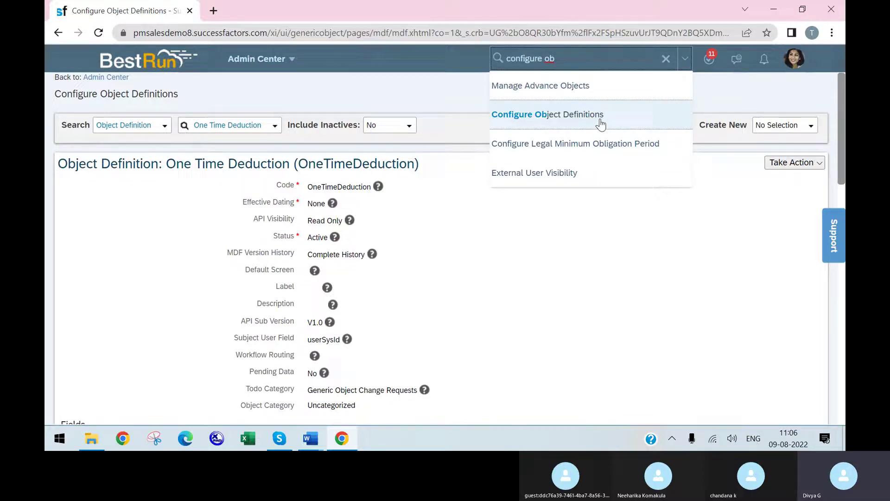
- Find the One Time Deduction object definition in Configure Object Definitions and review its fields
{"action": "left_click", "coordinate": [655, 115]}
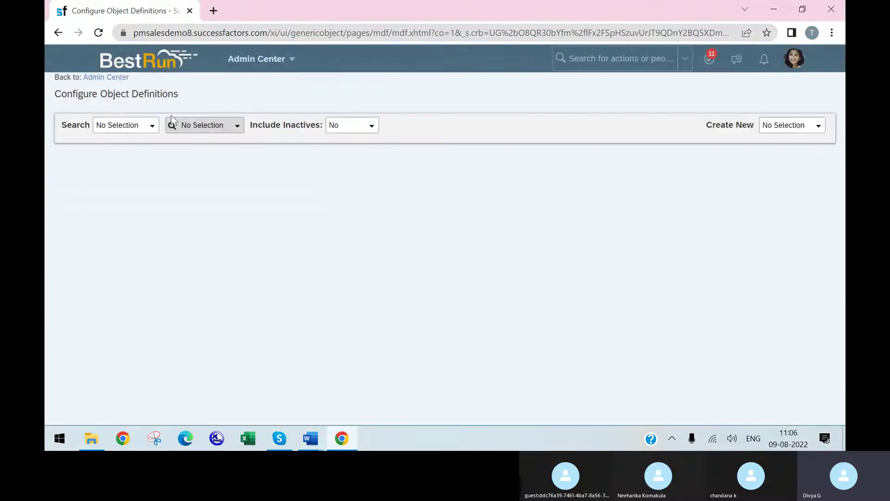
{"action": "left_click", "coordinate": [152, 130]}
{"action": "left_click", "coordinate": [147, 162]}
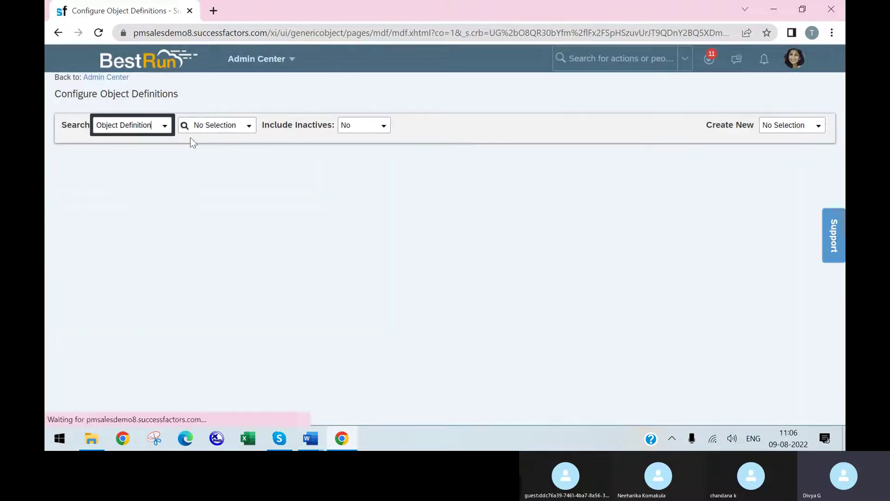
{"action": "left_click", "coordinate": [224, 125]}
{"action": "type", "text": "one time"}
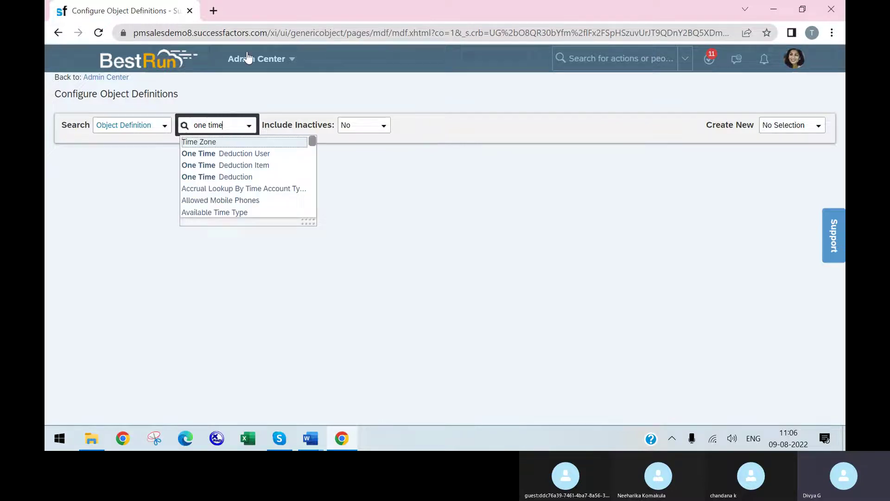
{"action": "left_click", "coordinate": [240, 177]}
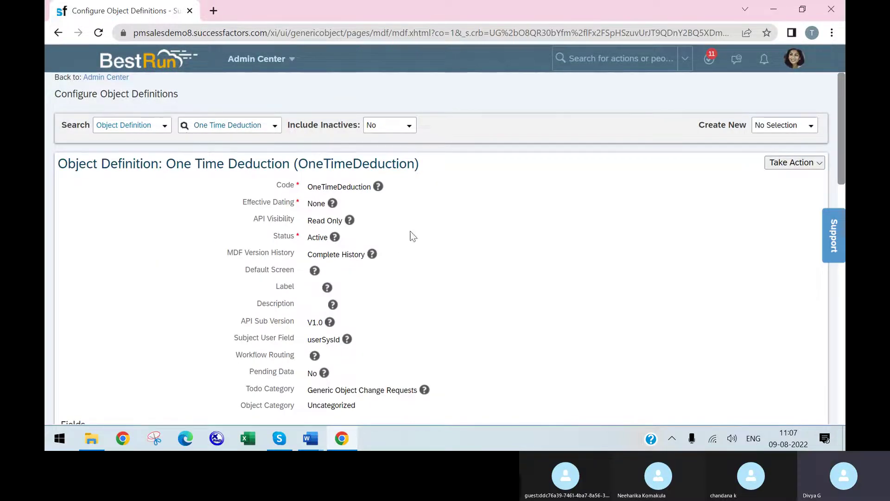
{"action": "scroll", "coordinate": [459, 241], "scroll_direction": "down", "scroll_amount": 8}
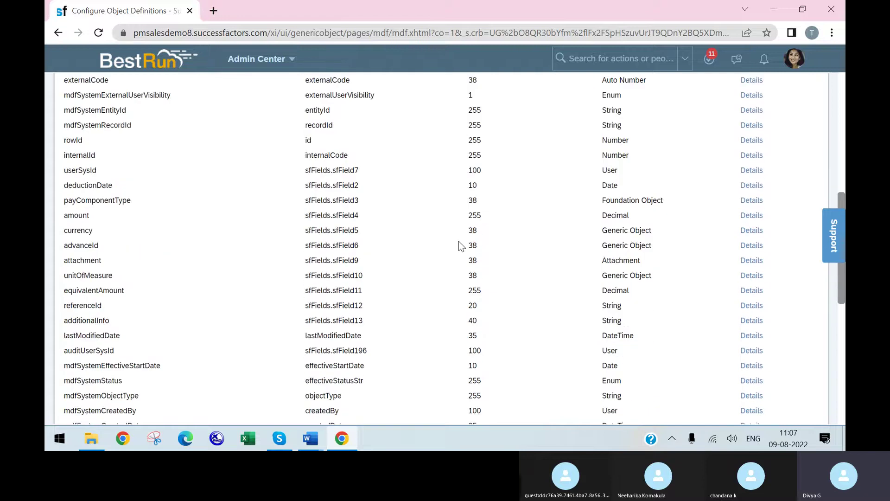
{"action": "scroll", "coordinate": [458, 242], "scroll_direction": "up", "scroll_amount": 8}
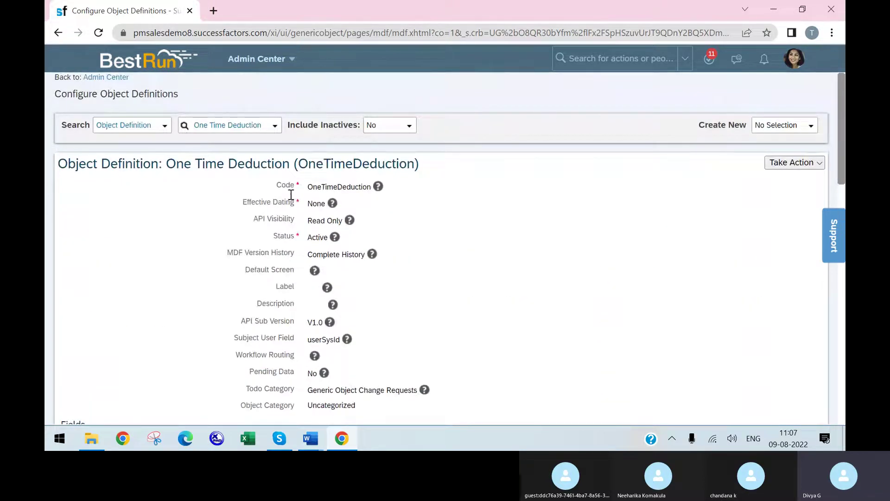
- Put the One Time Deduction definition into Make Correction mode and review the editable form
{"action": "left_click", "coordinate": [813, 160]}
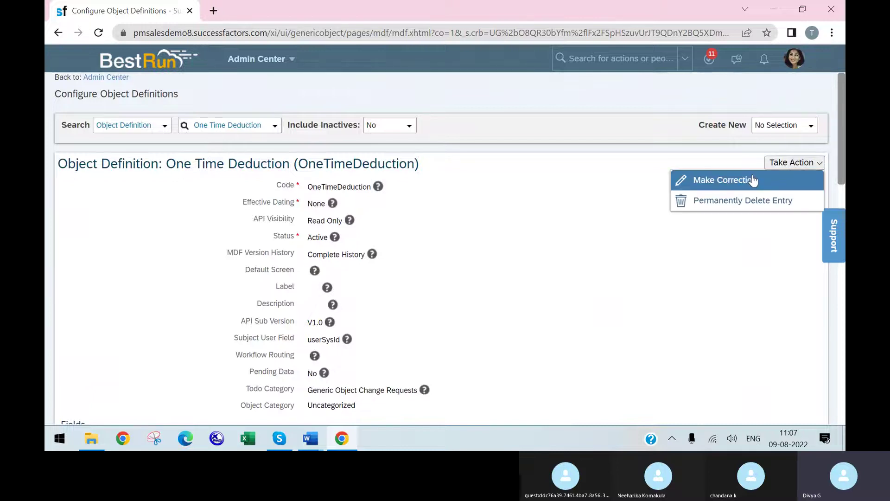
{"action": "left_click", "coordinate": [738, 180]}
{"action": "scroll", "coordinate": [502, 227], "scroll_direction": "down", "scroll_amount": 2}
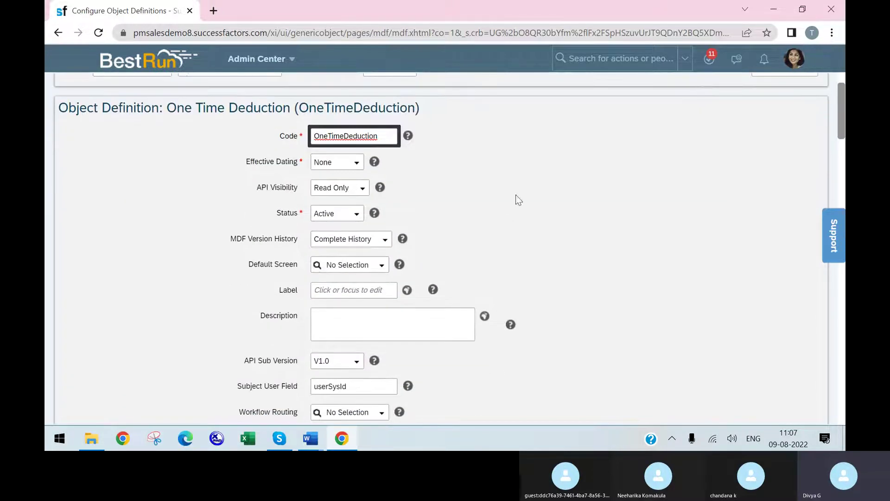
{"action": "scroll", "coordinate": [387, 298], "scroll_direction": "down", "scroll_amount": 7}
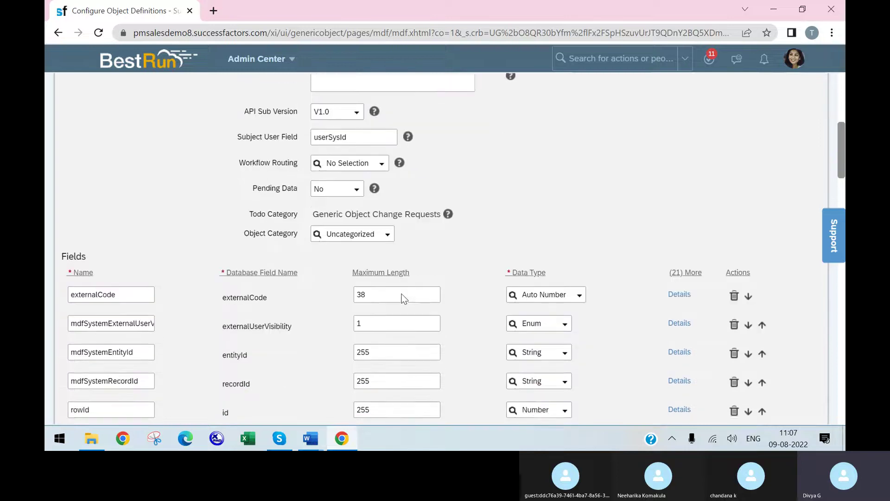
{"action": "scroll", "coordinate": [308, 254], "scroll_direction": "down", "scroll_amount": 11}
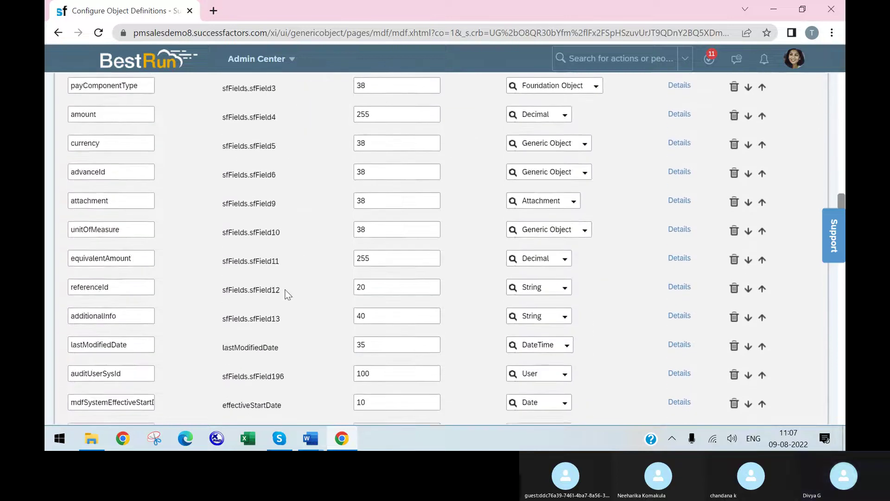
{"action": "scroll", "coordinate": [303, 296], "scroll_direction": "up", "scroll_amount": 20}
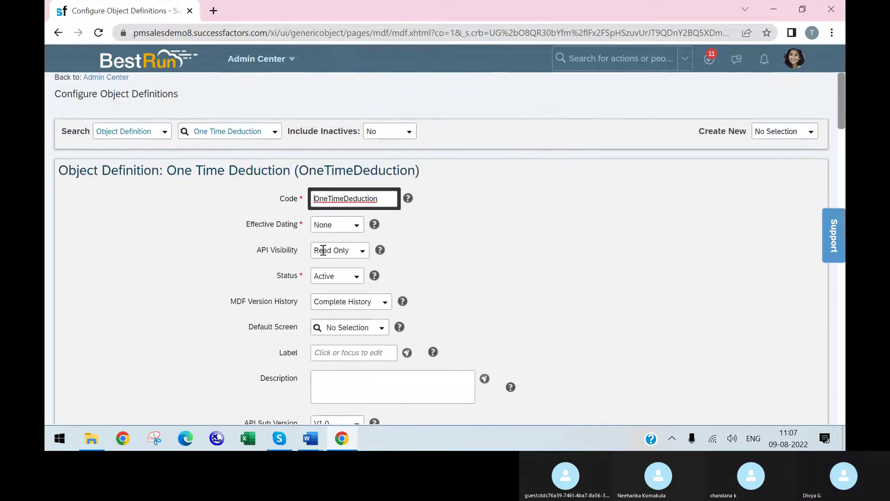
- Reload the definition page, then duplicate it into a second browser tab
{"action": "right_click", "coordinate": [121, 7]}
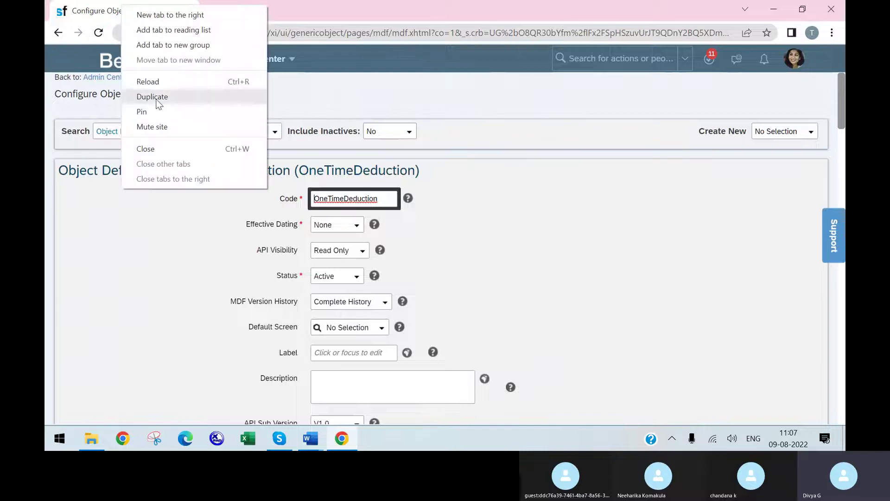
{"action": "left_click", "coordinate": [164, 83]}
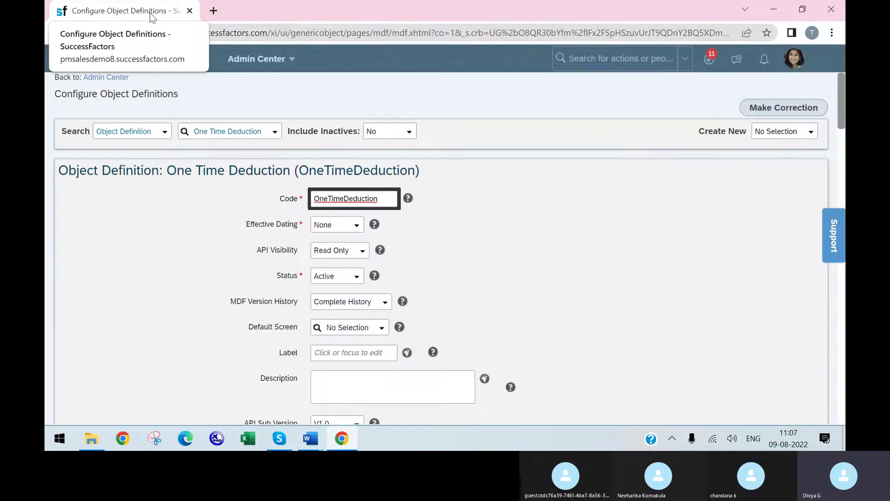
{"action": "scroll", "coordinate": [360, 234], "scroll_direction": "down", "scroll_amount": 3}
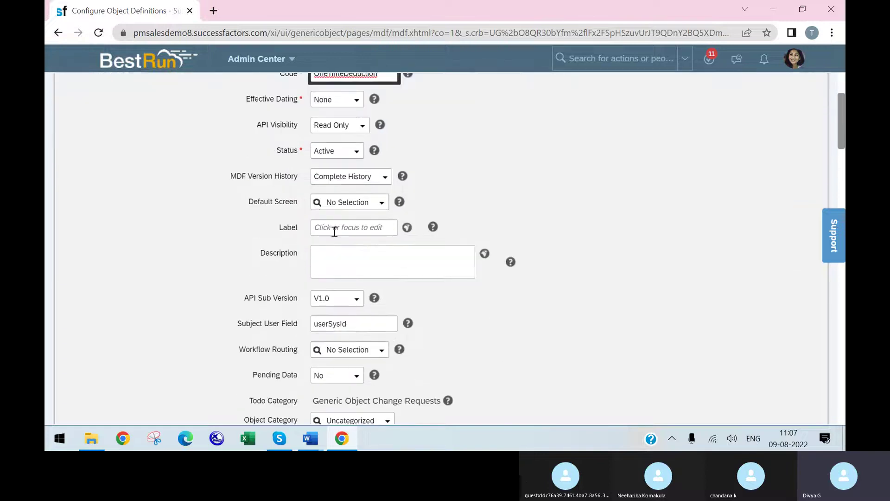
{"action": "scroll", "coordinate": [406, 306], "scroll_direction": "down", "scroll_amount": 3}
{"action": "scroll", "coordinate": [377, 290], "scroll_direction": "up", "scroll_amount": 6}
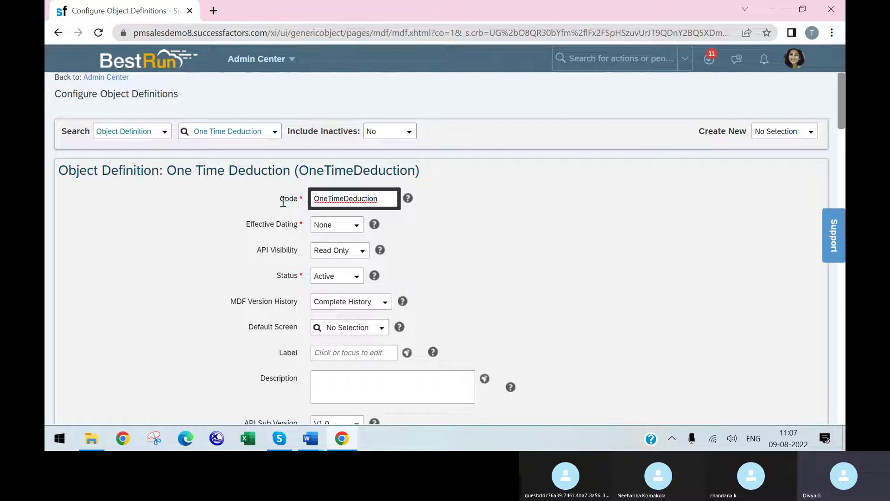
{"action": "right_click", "coordinate": [149, 7]}
{"action": "left_click", "coordinate": [191, 93]}
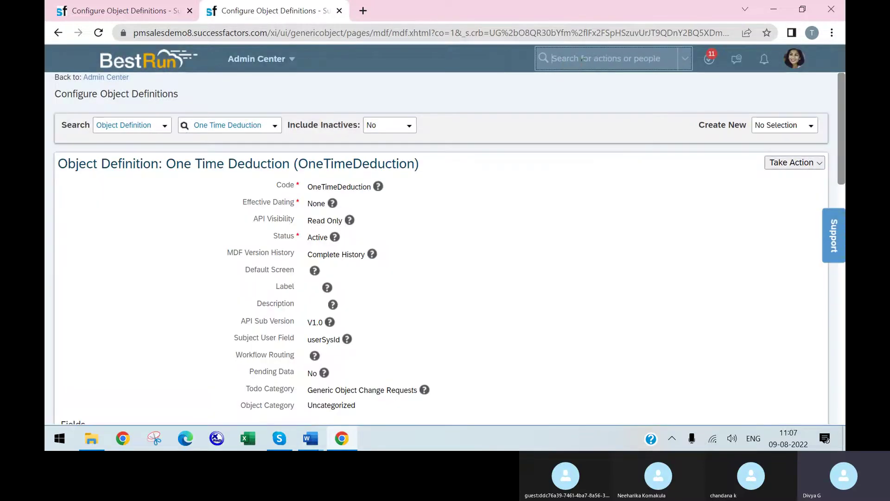
- Open the Manage Data page through the admin action search ('ma')
{"action": "left_click", "coordinate": [580, 62]}
{"action": "type", "text": "ma"}
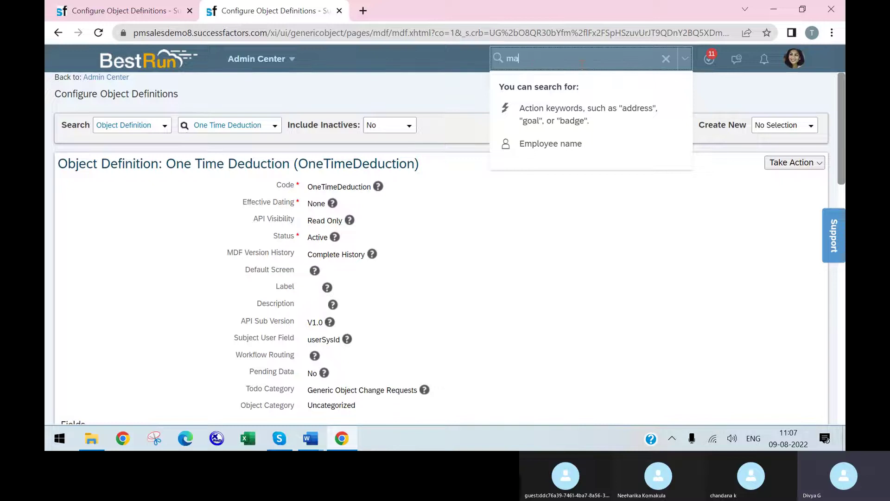
{"action": "key", "text": "Return"}
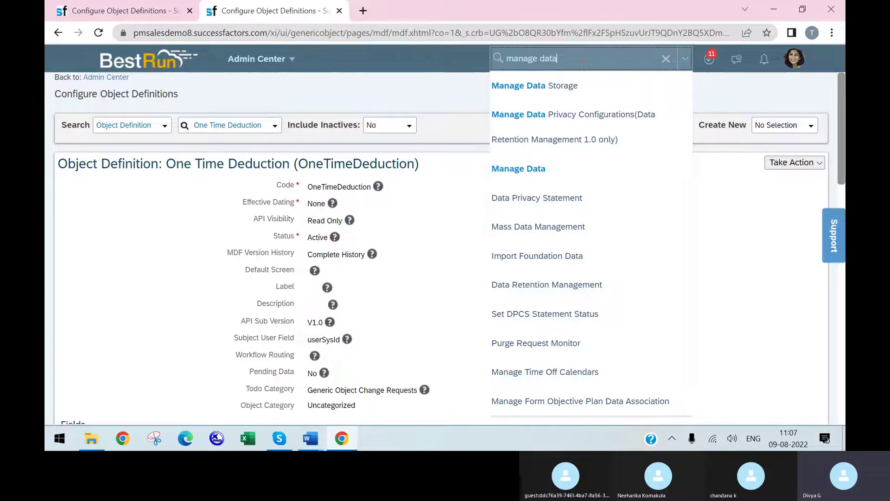
{"action": "left_click", "coordinate": [564, 170]}
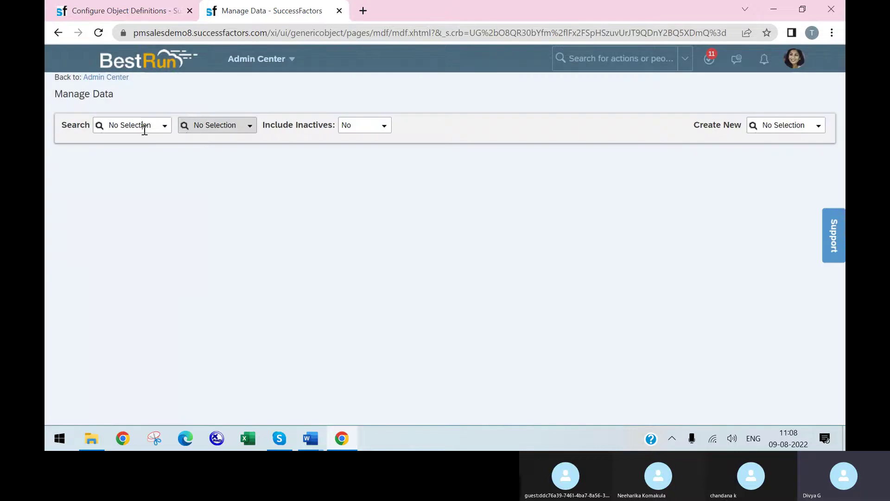
- Search One Time Deduction records and create a new One Time Deduction record
{"action": "left_click", "coordinate": [159, 128]}
{"action": "type", "text": "one"}
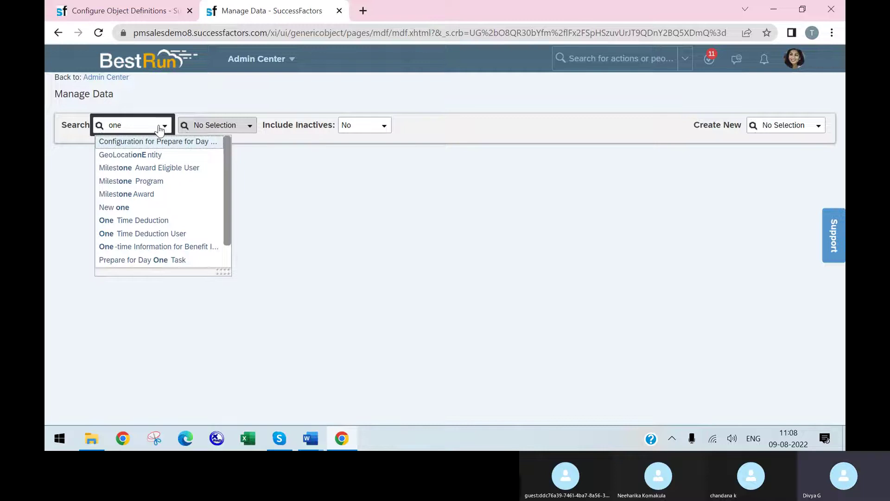
{"action": "left_click", "coordinate": [153, 222]}
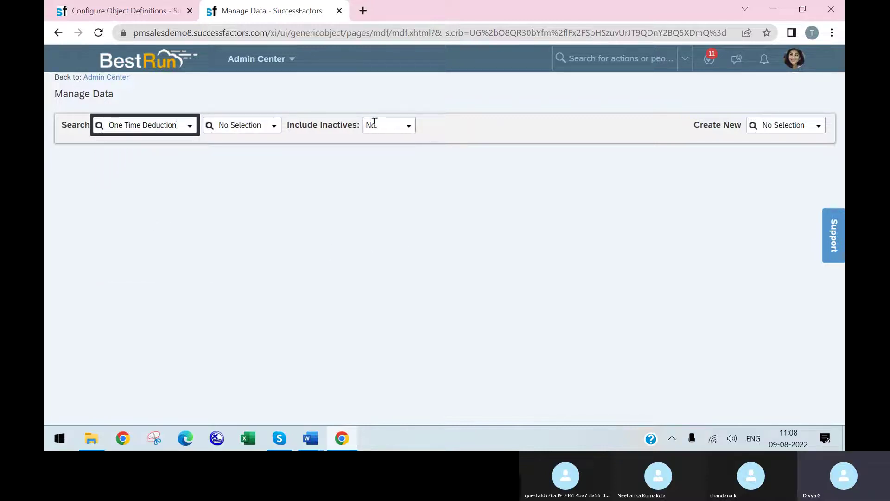
{"action": "left_click", "coordinate": [781, 123]}
{"action": "type", "text": "one t"}
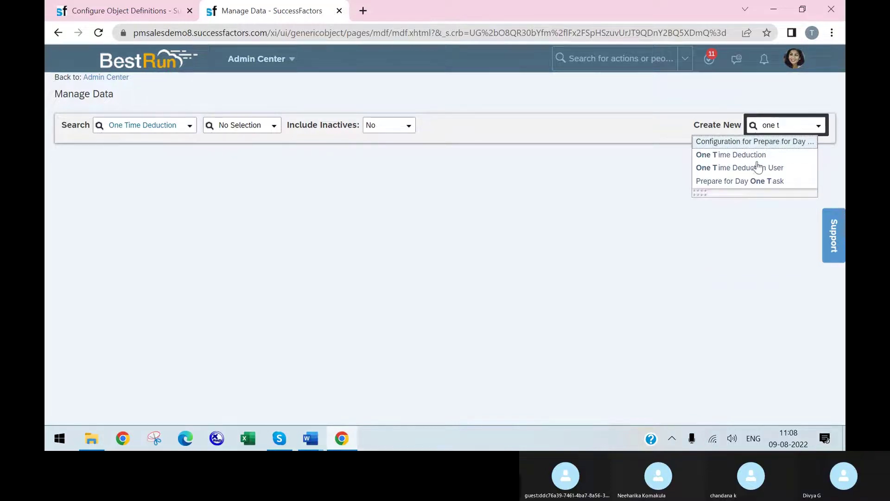
{"action": "left_click", "coordinate": [732, 156]}
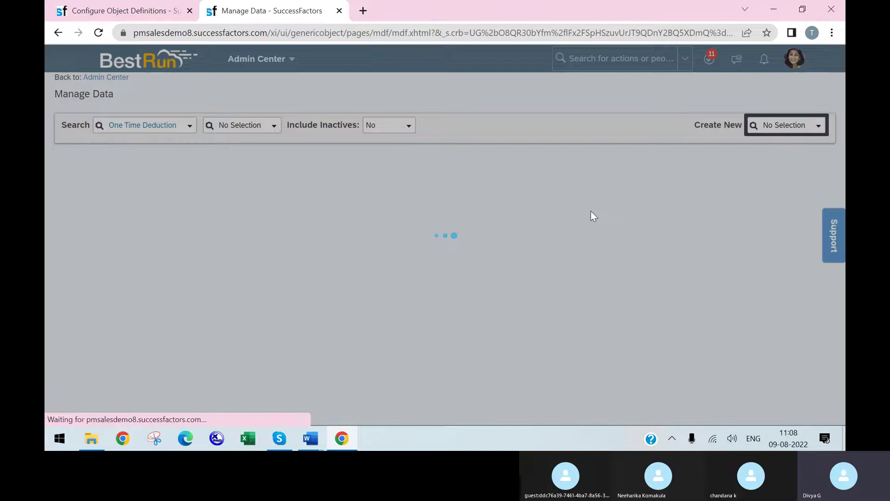
{"action": "scroll", "coordinate": [444, 218], "scroll_direction": "down", "scroll_amount": 2}
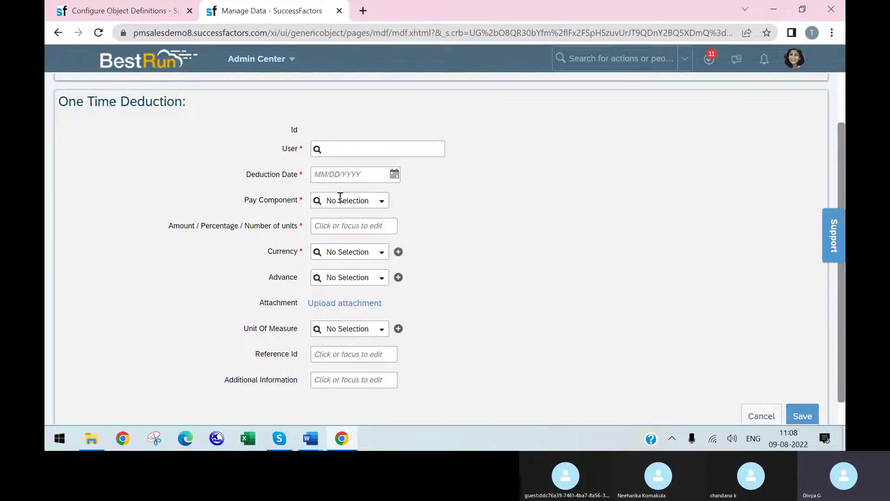
{"action": "left_click", "coordinate": [380, 201]}
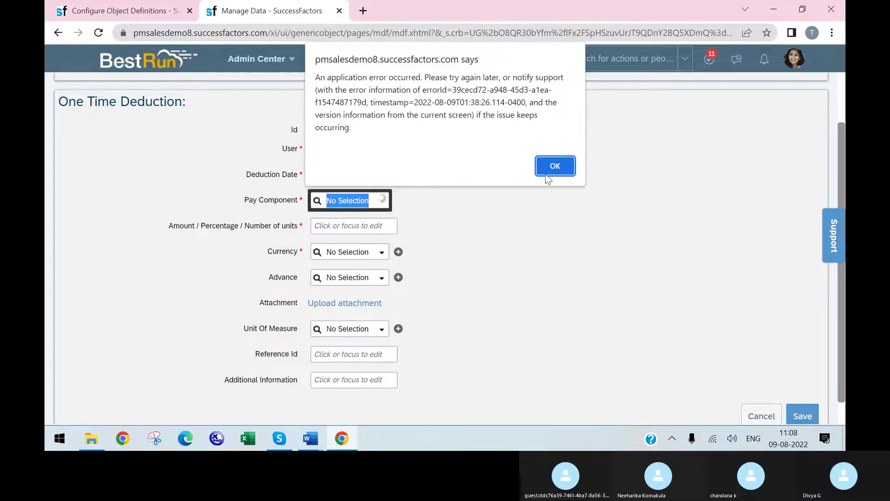
{"action": "left_click", "coordinate": [550, 172]}
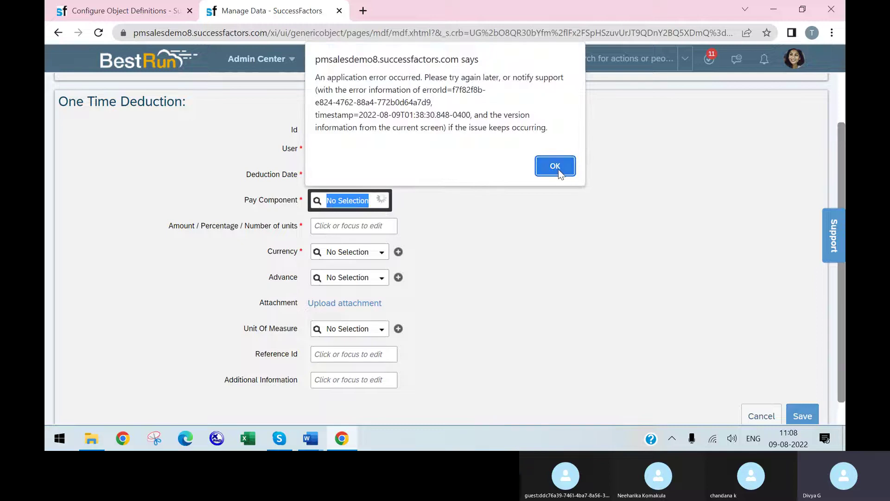
{"action": "left_click", "coordinate": [558, 167]}
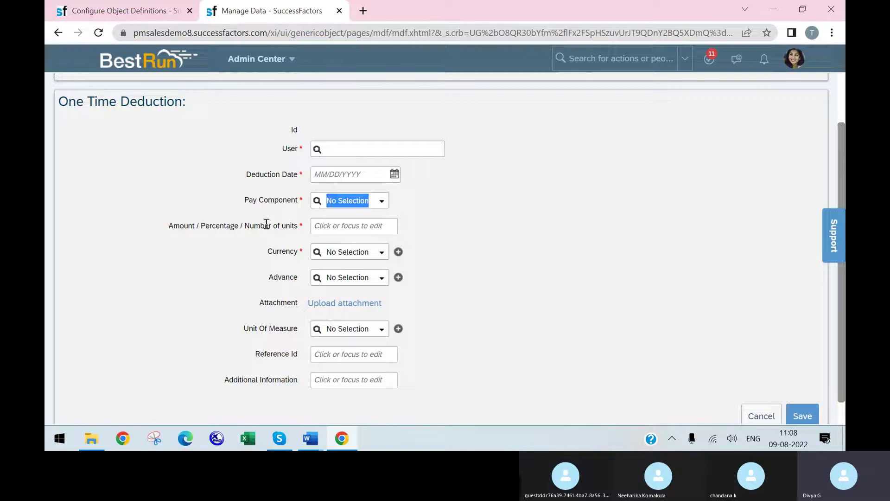
{"action": "left_click", "coordinate": [362, 227]}
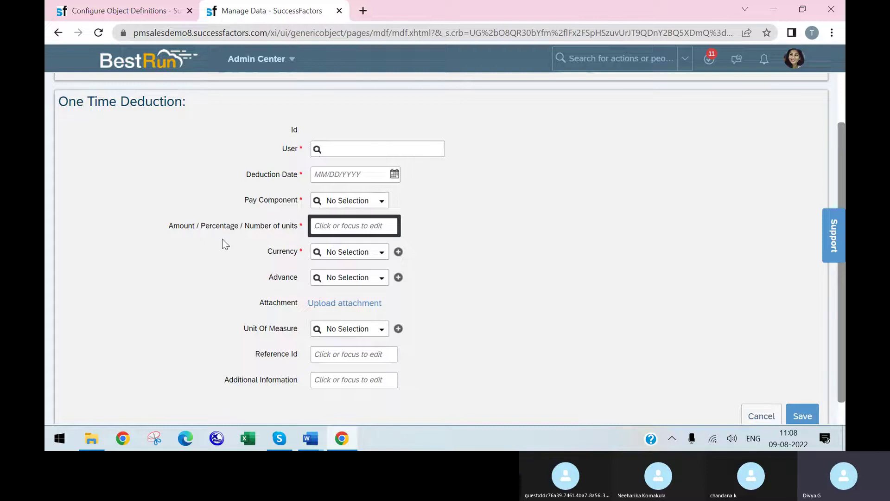
{"action": "left_click_drag", "start_coordinate": [286, 126], "coordinate": [429, 379]}
{"action": "left_click", "coordinate": [273, 281]}
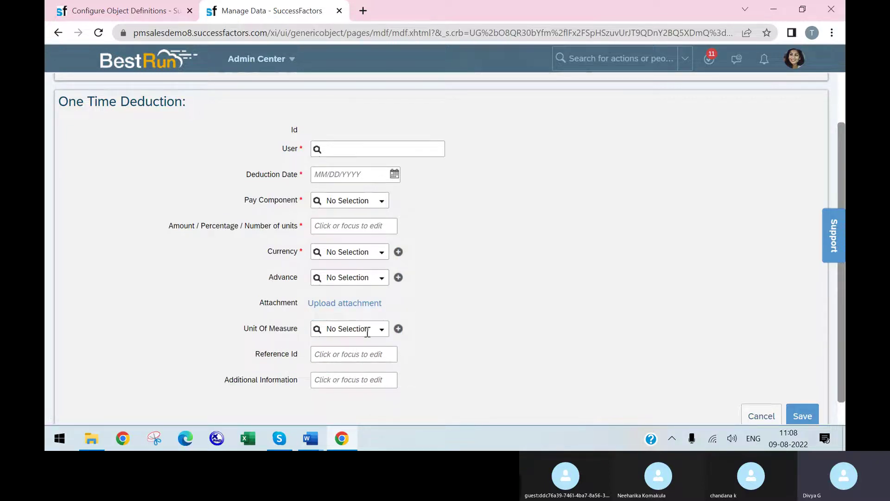
{"action": "left_click", "coordinate": [384, 328]}
{"action": "left_click", "coordinate": [382, 329]}
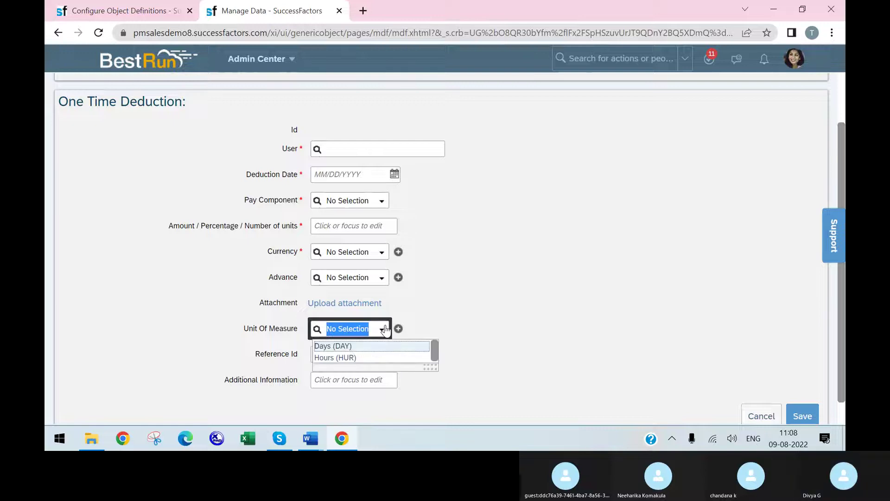
{"action": "left_click", "coordinate": [555, 382]}
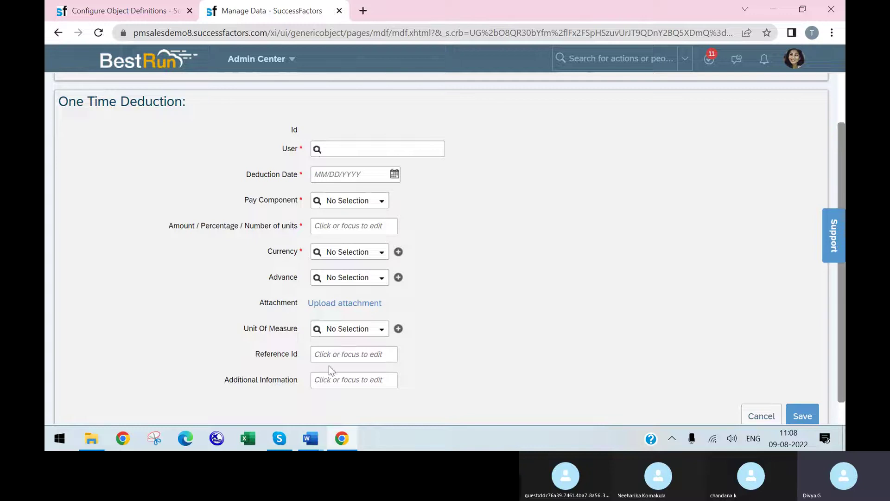
{"action": "scroll", "coordinate": [552, 330], "scroll_direction": "down", "scroll_amount": 1}
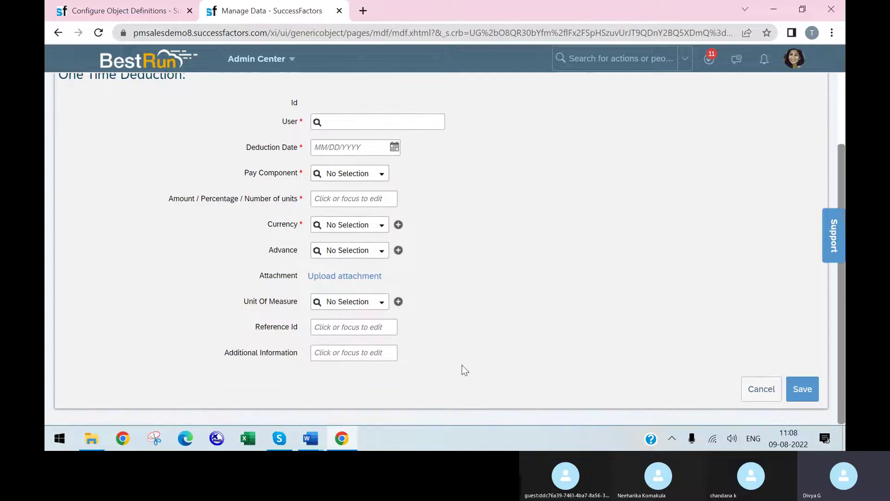
{"action": "scroll", "coordinate": [467, 343], "scroll_direction": "up", "scroll_amount": 3}
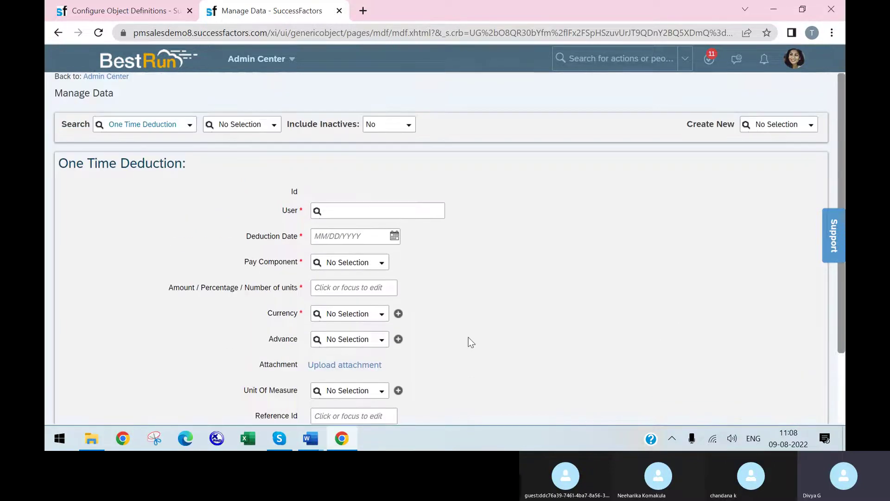
- Duplicate the One Time Deduction object definition page into a new tab
{"action": "left_click", "coordinate": [111, 7]}
{"action": "right_click", "coordinate": [139, 11]}
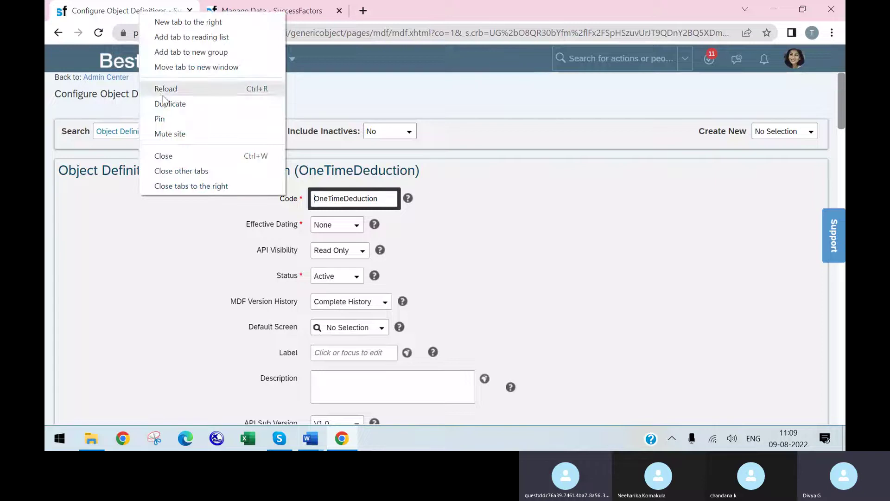
{"action": "left_click", "coordinate": [170, 104]}
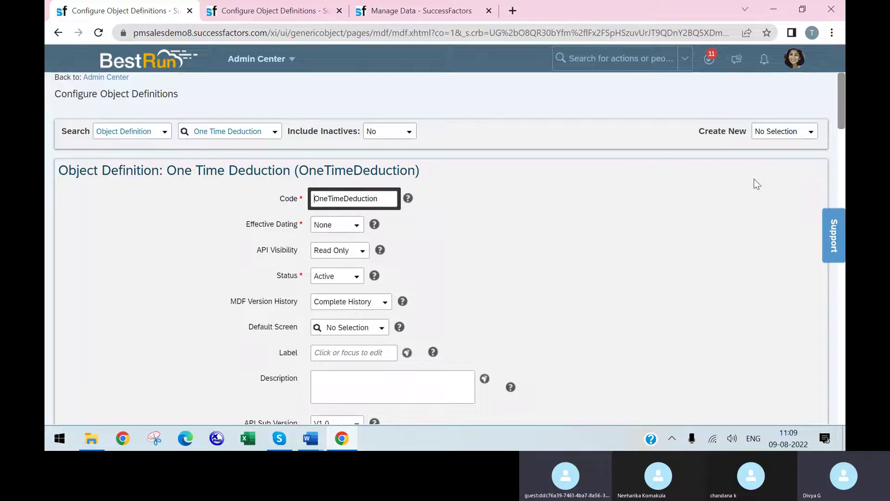
- Review the Fields table, then switch to the duplicated read-only definition
{"action": "scroll", "coordinate": [407, 279], "scroll_direction": "down", "scroll_amount": 7}
{"action": "scroll", "coordinate": [172, 353], "scroll_direction": "down", "scroll_amount": 12}
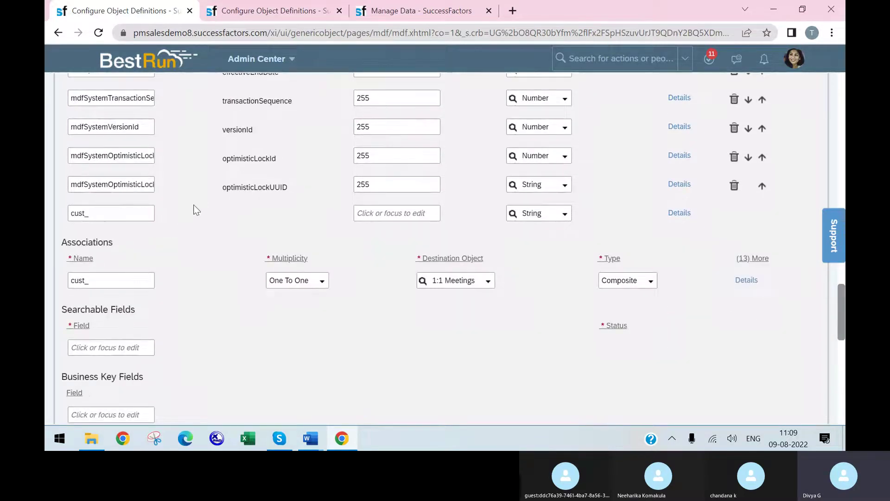
{"action": "scroll", "coordinate": [212, 232], "scroll_direction": "up", "scroll_amount": 4}
{"action": "scroll", "coordinate": [214, 216], "scroll_direction": "up", "scroll_amount": 5}
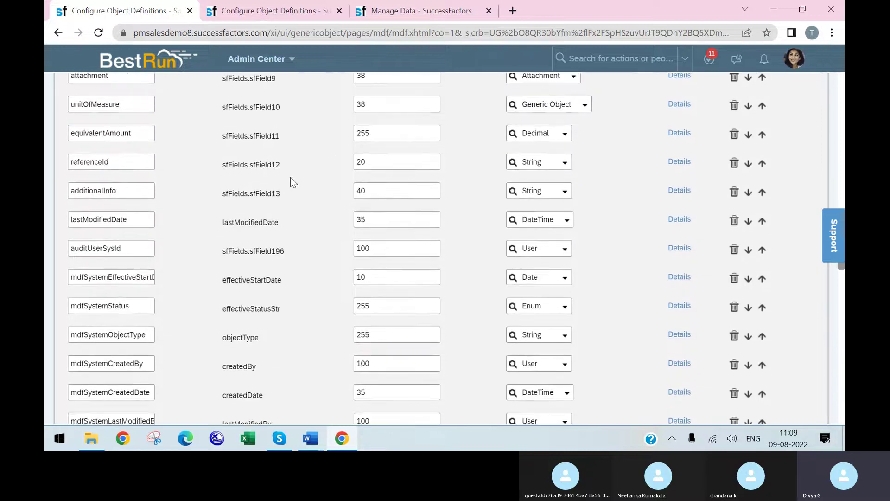
{"action": "scroll", "coordinate": [293, 183], "scroll_direction": "up", "scroll_amount": 15}
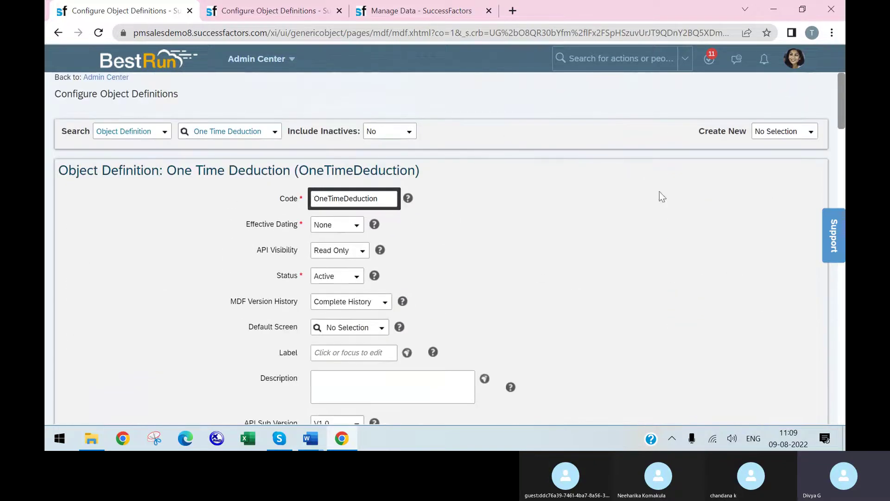
{"action": "scroll", "coordinate": [522, 379], "scroll_direction": "down", "scroll_amount": 4}
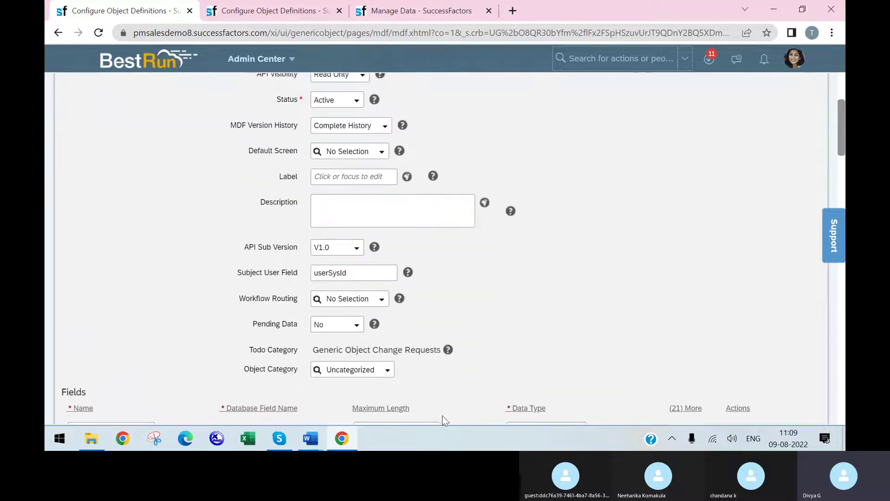
{"action": "scroll", "coordinate": [338, 232], "scroll_direction": "up", "scroll_amount": 1}
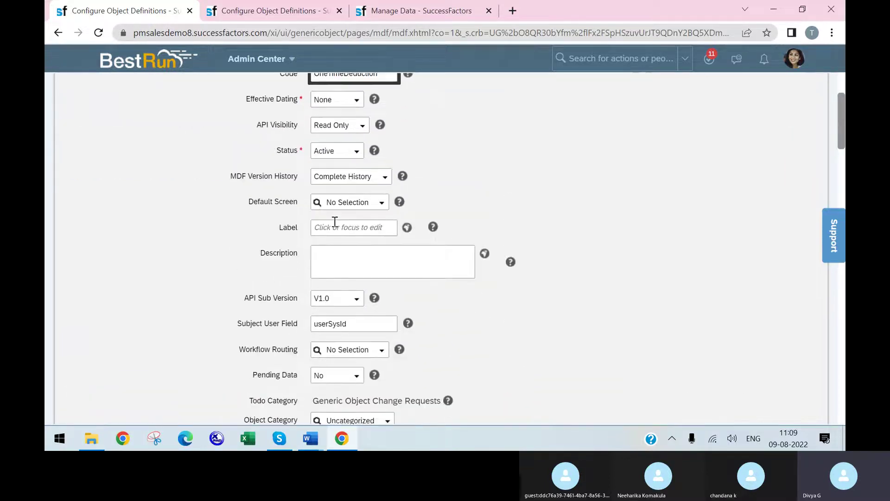
{"action": "scroll", "coordinate": [297, 188], "scroll_direction": "up", "scroll_amount": 1}
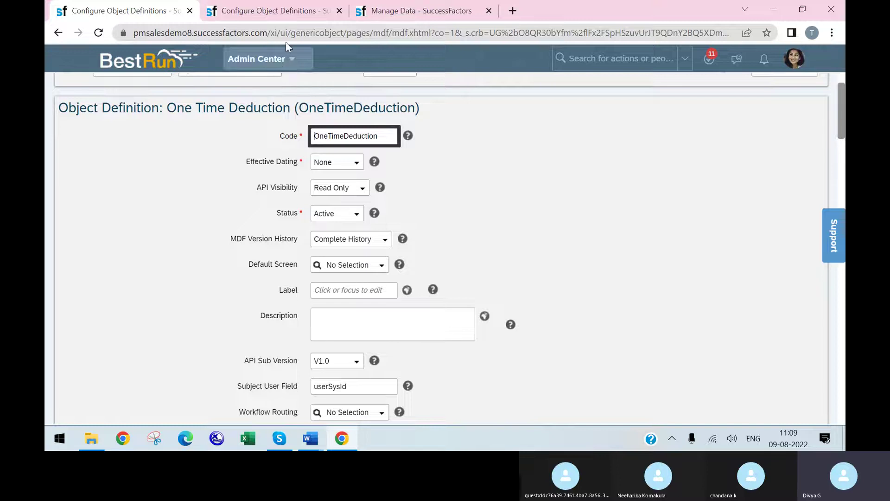
{"action": "left_click", "coordinate": [299, 16]}
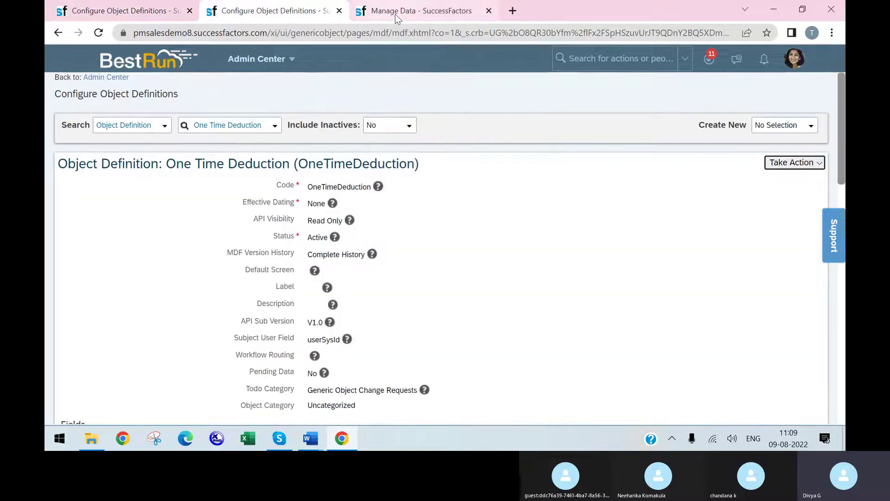
- In the duplicated tab, open Manage Configuration UI via the 'ui' action search
{"action": "right_click", "coordinate": [136, 14]}
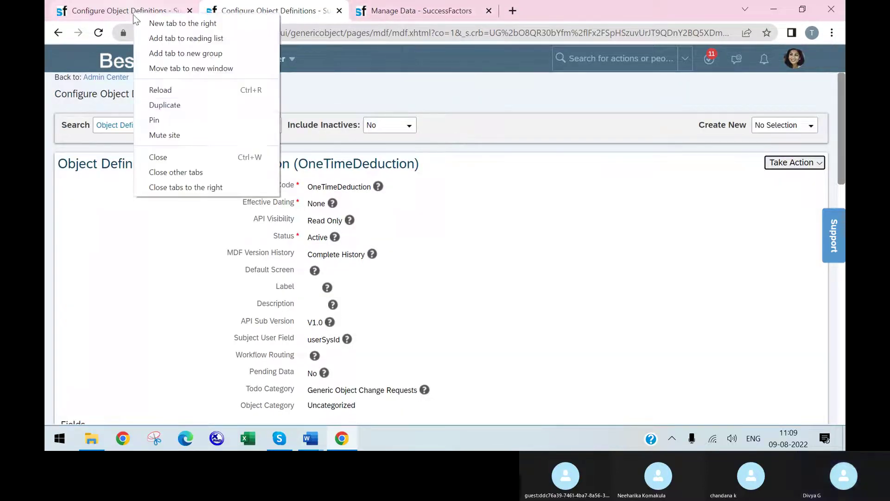
{"action": "key", "text": "Escape"}
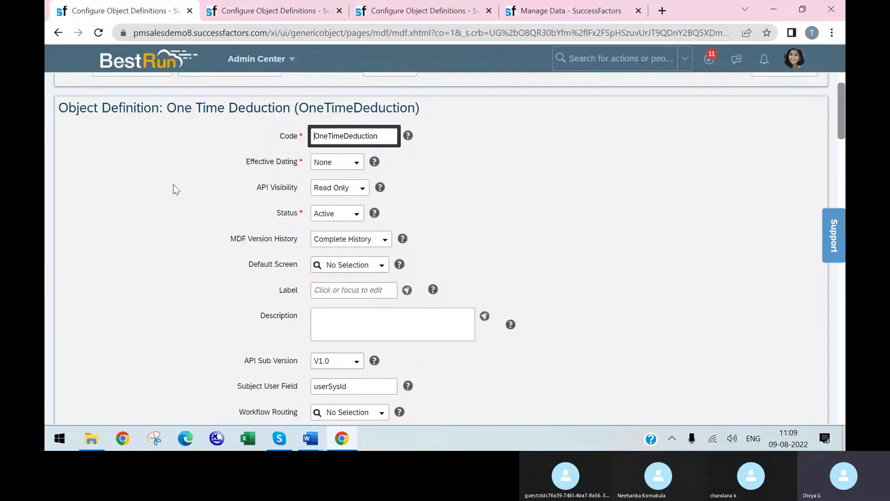
{"action": "left_click", "coordinate": [277, 13]}
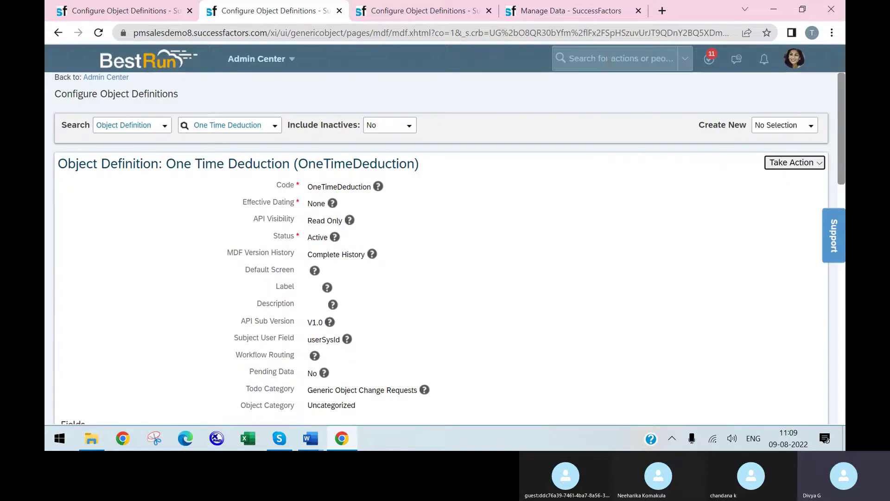
{"action": "left_click", "coordinate": [601, 58]}
{"action": "type", "text": "ui"}
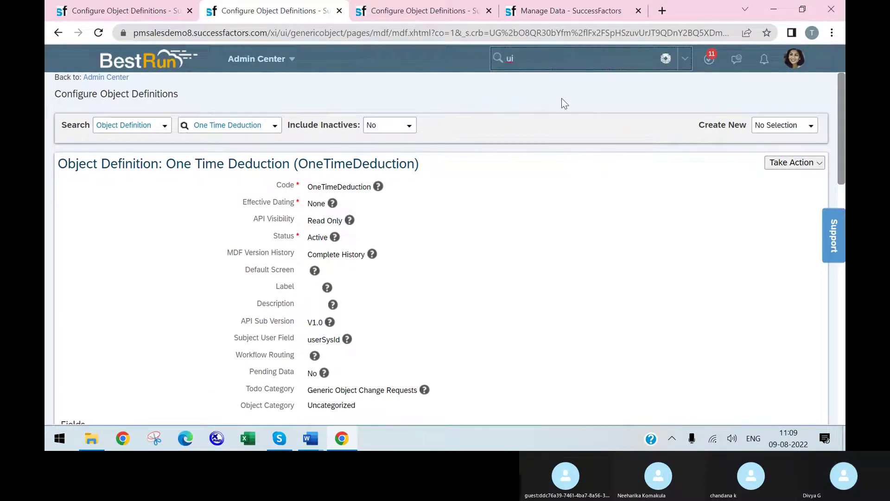
{"action": "left_click", "coordinate": [558, 104]}
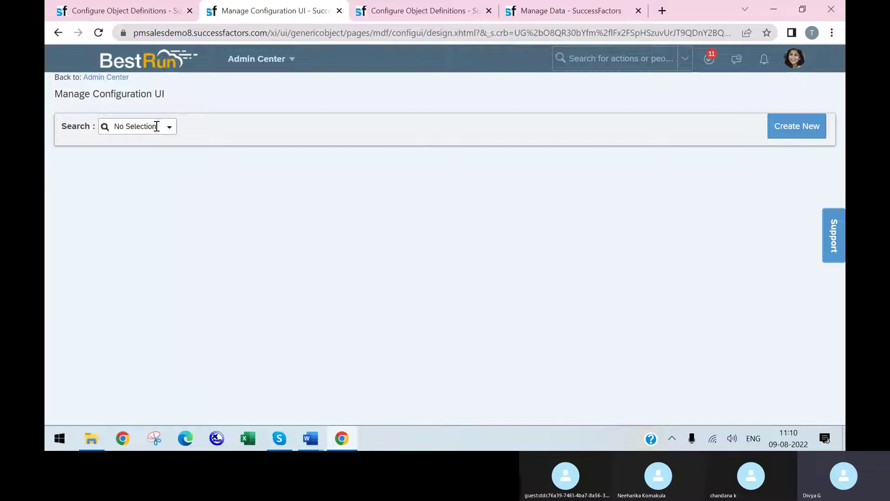
- Load the OneTimeDeductionTakeActionConfig layout by searching 'one tim'
{"action": "left_click", "coordinate": [155, 129]}
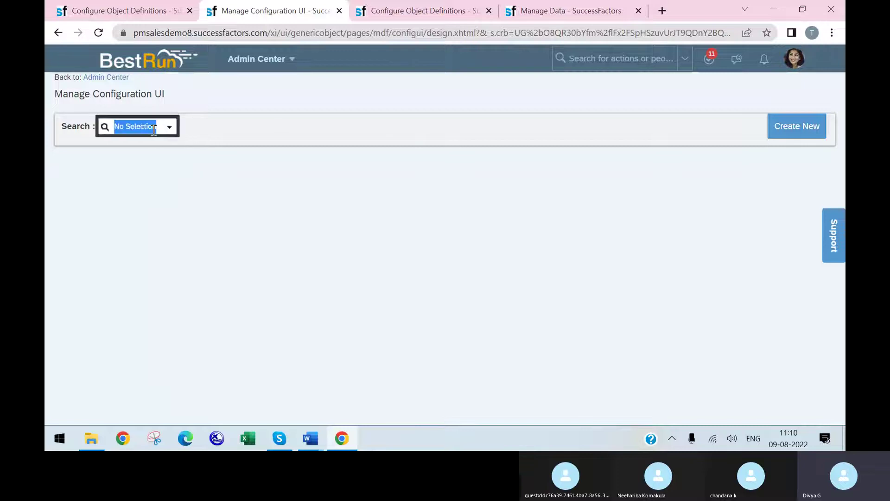
{"action": "type", "text": "one time"}
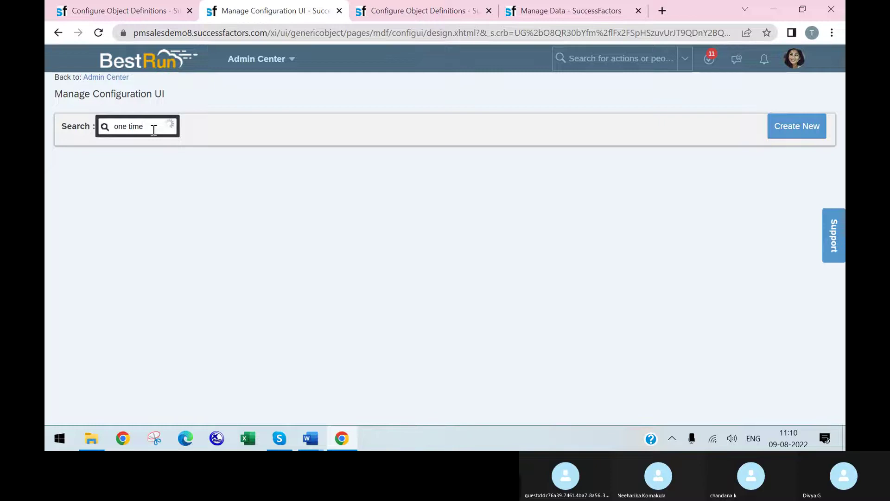
{"action": "scroll", "coordinate": [235, 194], "scroll_direction": "down", "scroll_amount": 1}
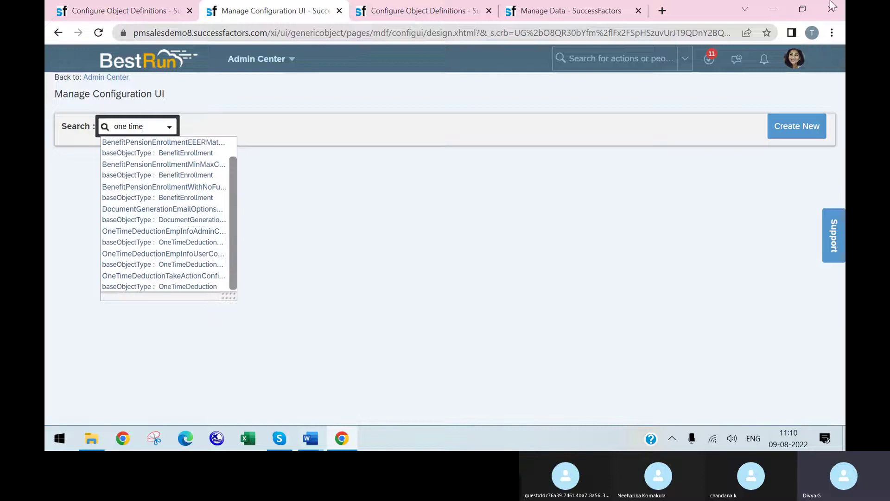
{"action": "left_click", "coordinate": [147, 278]}
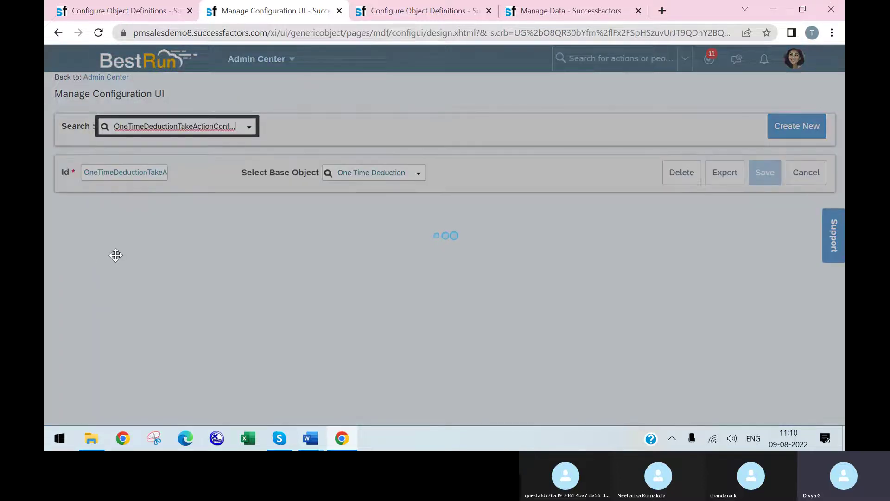
{"action": "scroll", "coordinate": [357, 189], "scroll_direction": "down", "scroll_amount": 3}
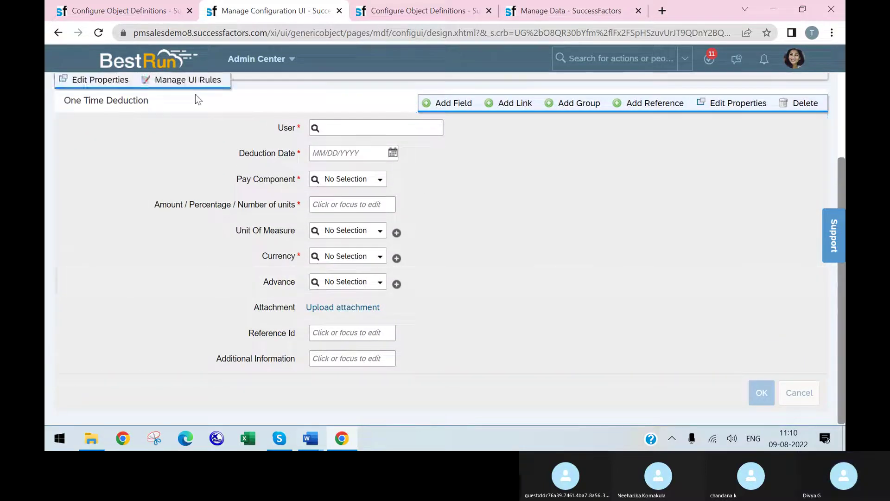
- Compare the layout against the object definition and the Manage Data form
{"action": "left_click", "coordinate": [130, 10]}
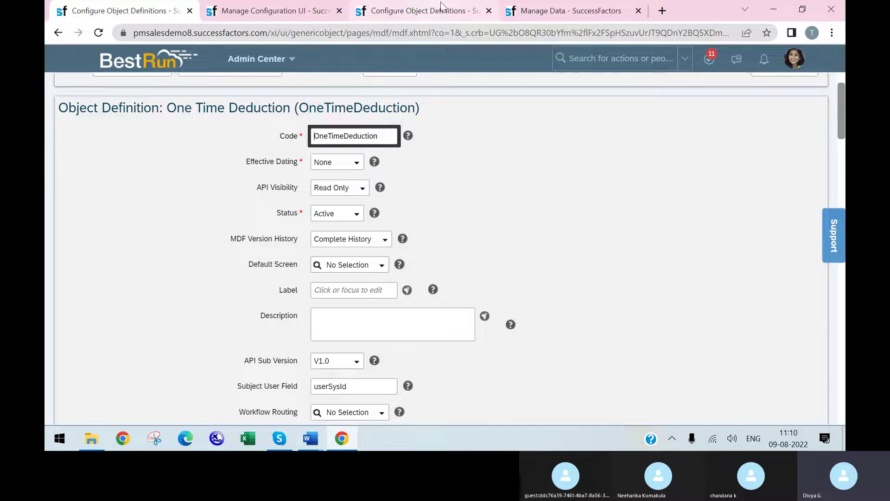
{"action": "left_click", "coordinate": [627, 6]}
{"action": "scroll", "coordinate": [254, 408], "scroll_direction": "down", "scroll_amount": 2}
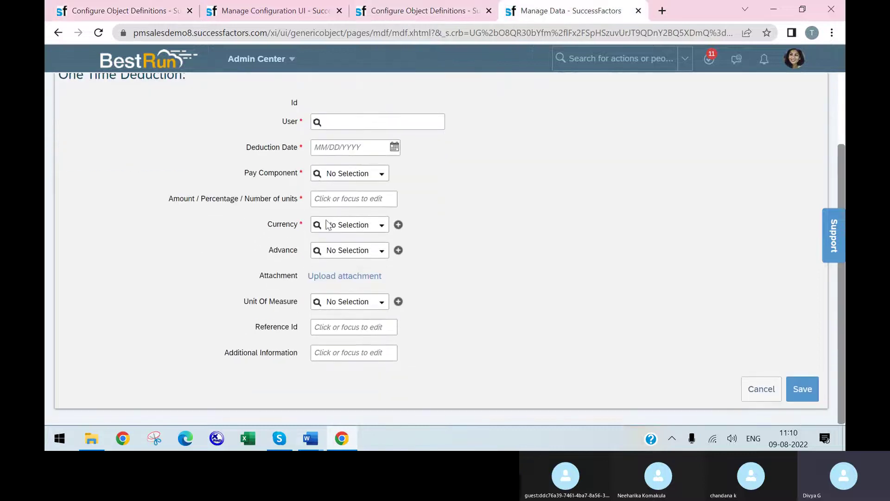
{"action": "scroll", "coordinate": [313, 353], "scroll_direction": "up", "scroll_amount": 2}
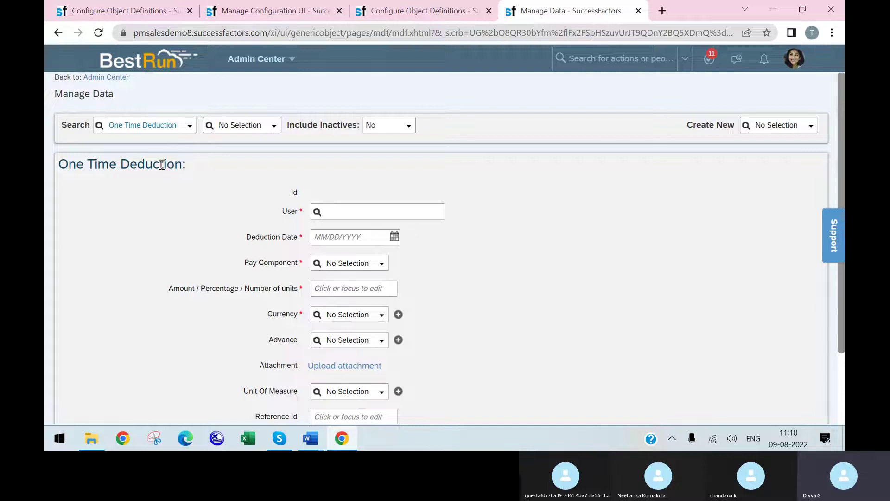
- Return to the configuration UI and confirm Manage UI Rules lists no rules
{"action": "left_click", "coordinate": [232, 14]}
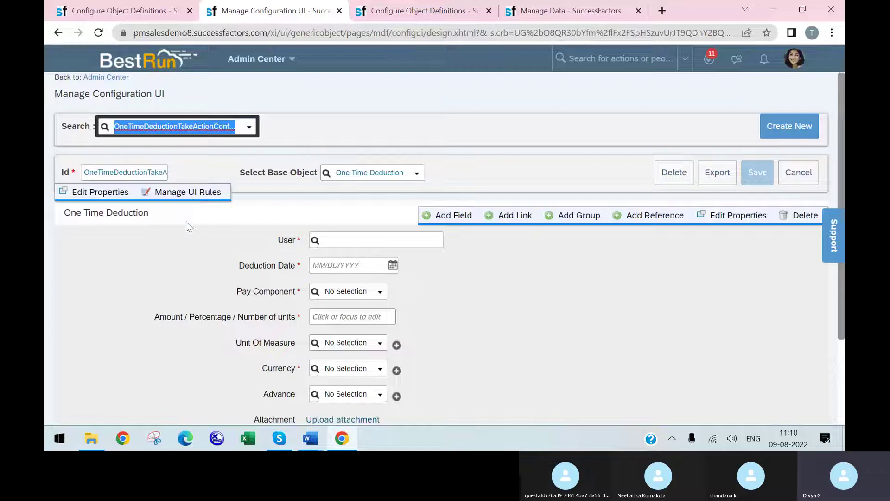
{"action": "left_click", "coordinate": [196, 199]}
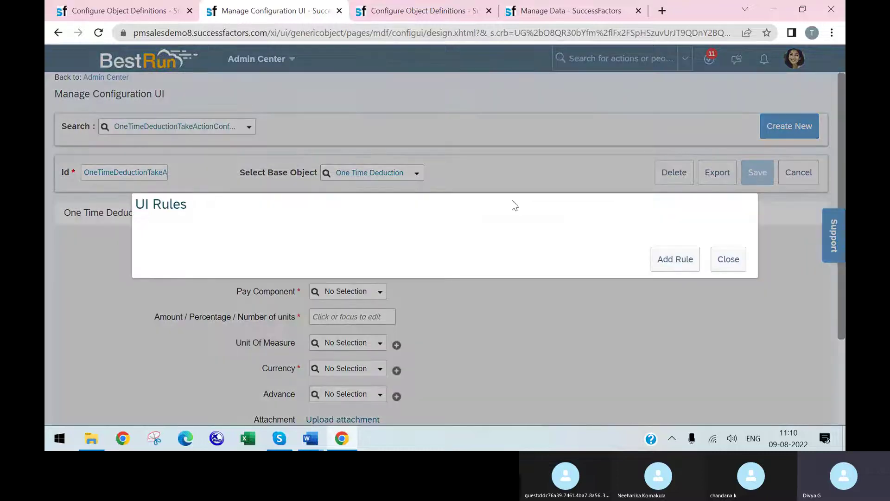
{"action": "left_click", "coordinate": [729, 259]}
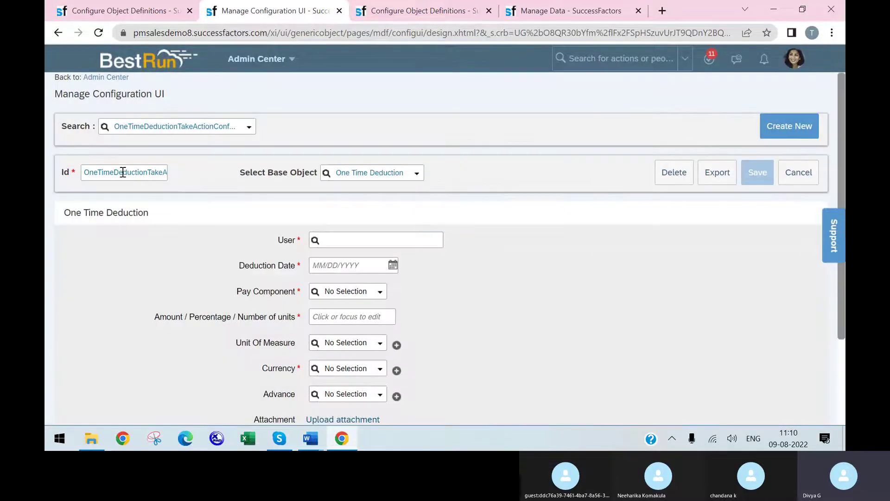
- Check that the Unit Of Measure dropdown offers Days or Hours
{"action": "scroll", "coordinate": [193, 200], "scroll_direction": "down", "scroll_amount": 3}
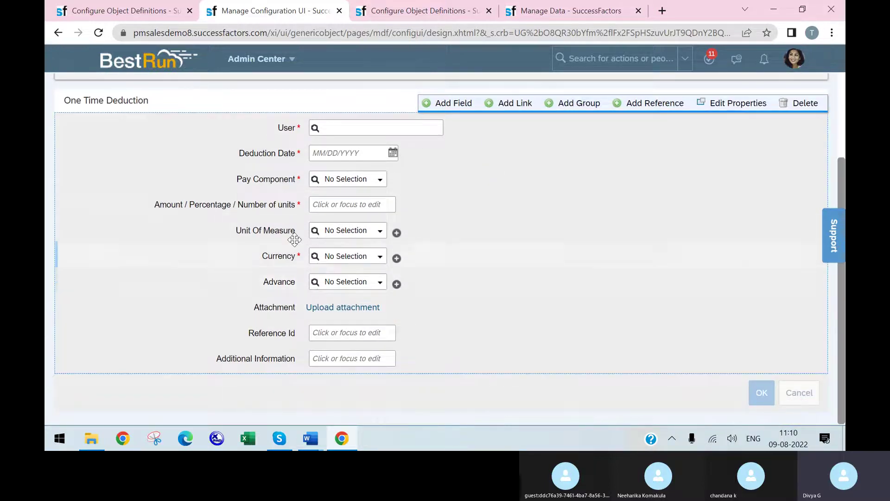
{"action": "left_click", "coordinate": [377, 231]}
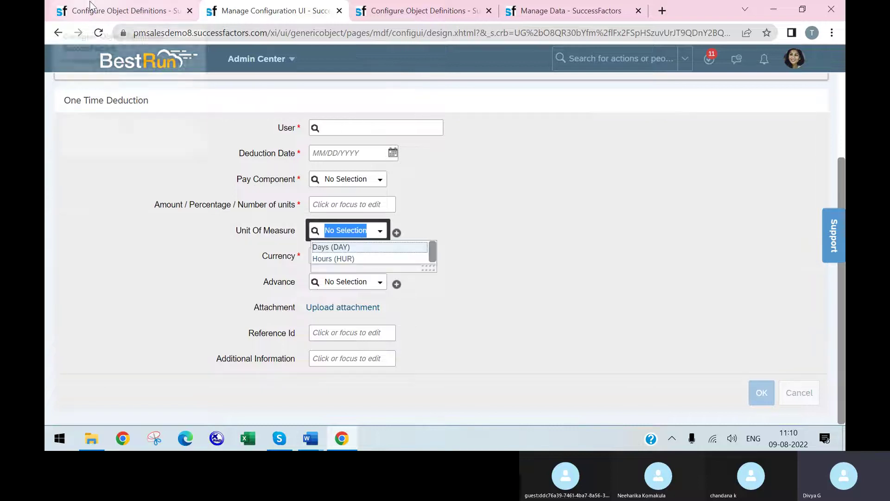
{"action": "left_click", "coordinate": [442, 173]}
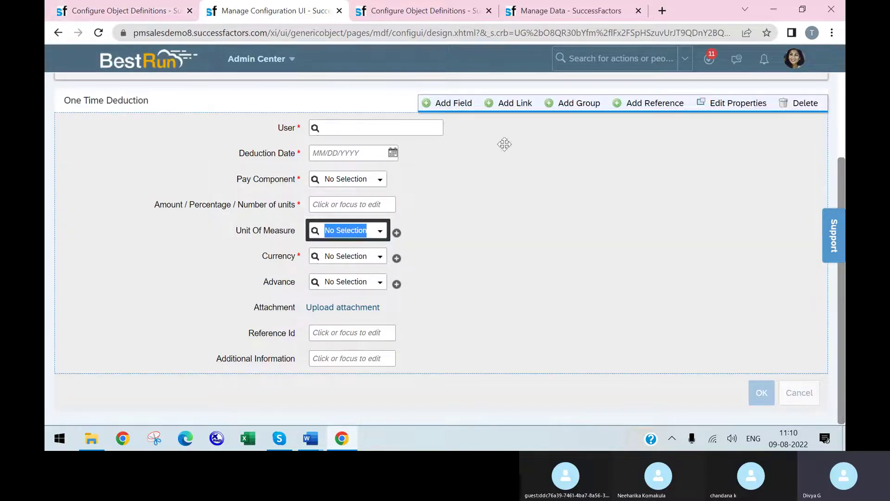
{"action": "scroll", "coordinate": [368, 231], "scroll_direction": "up", "scroll_amount": 1}
{"action": "scroll", "coordinate": [368, 231], "scroll_direction": "up", "scroll_amount": 1}
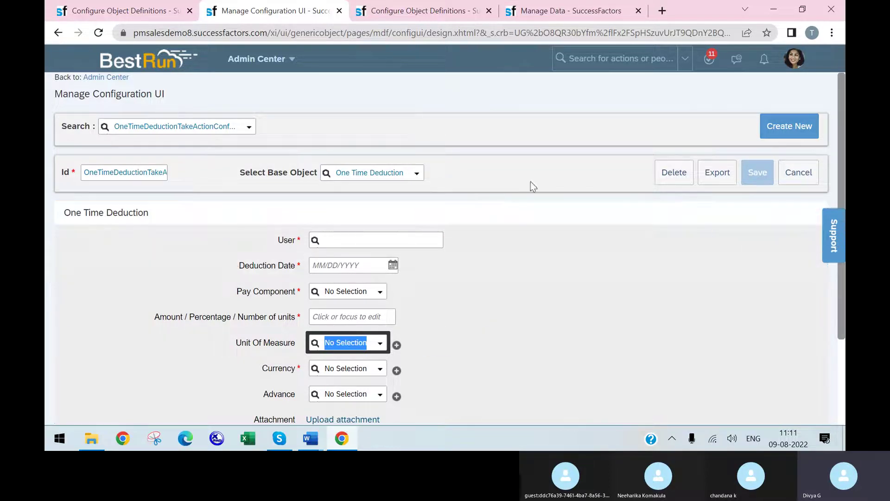
- Change the layout Id to 'onetimededcutio'
{"action": "left_click", "coordinate": [124, 177]}
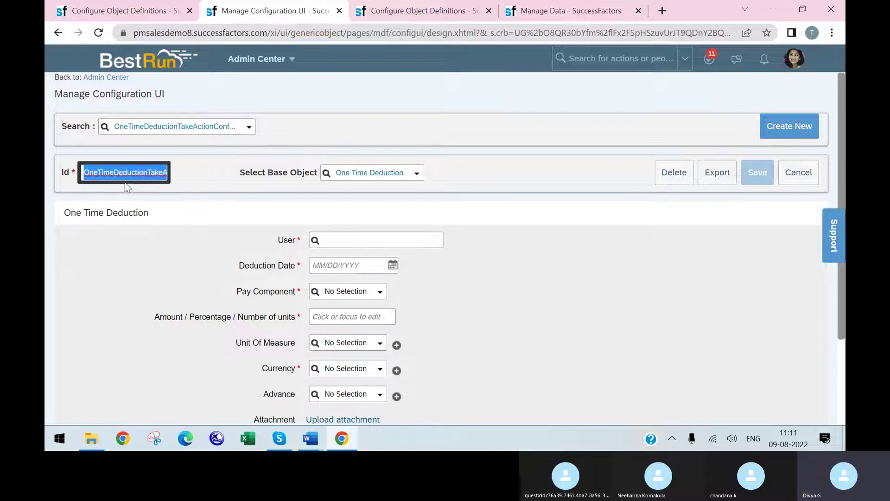
{"action": "type", "text": "onetimeded"}
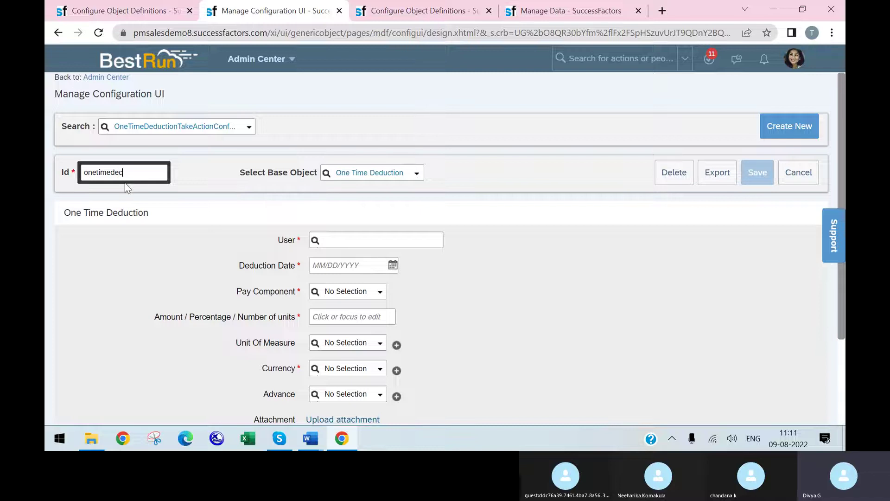
{"action": "type", "text": "cution"}
{"action": "mouse_move", "coordinate": [563, 204]}
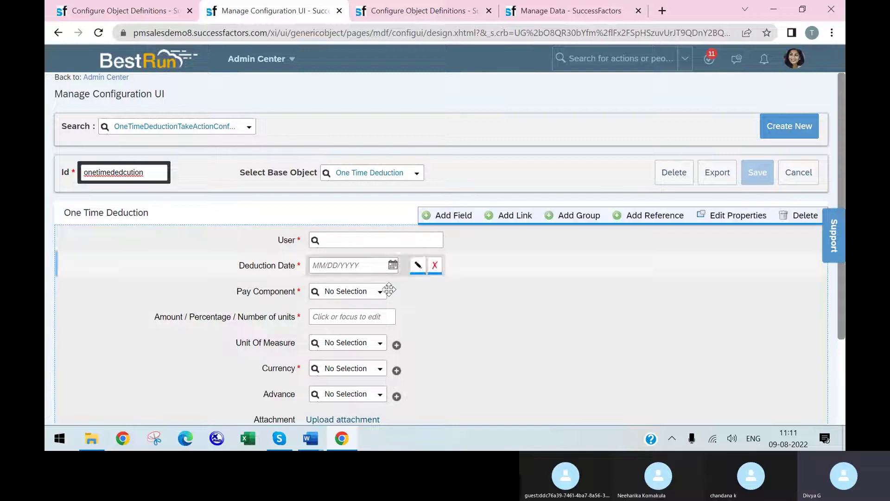
{"action": "mouse_move", "coordinate": [381, 369]}
{"action": "scroll", "coordinate": [381, 370], "scroll_direction": "down", "scroll_amount": 3}
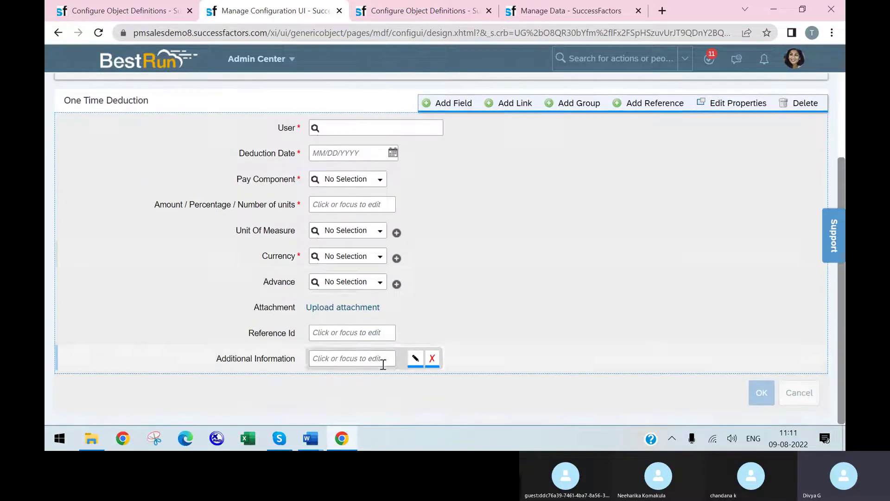
- Review the Currency field's options, properties and value type resolver, then Pay Component's properties
{"action": "left_click", "coordinate": [380, 258]}
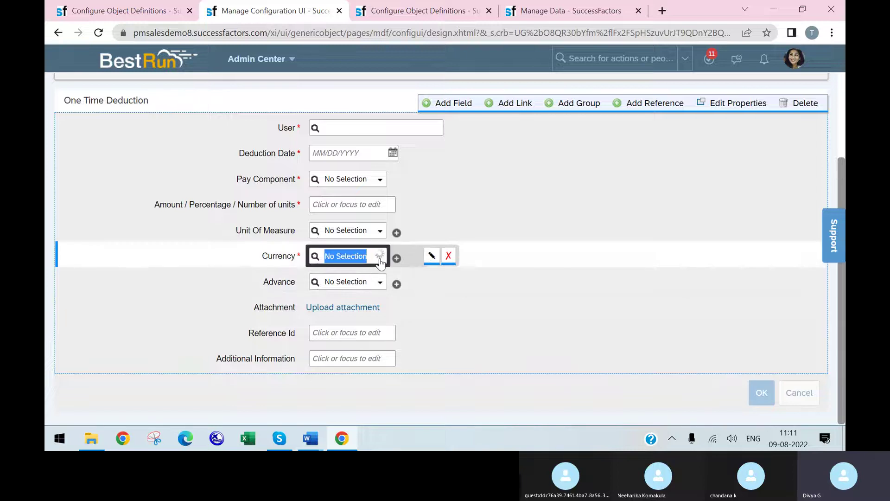
{"action": "left_click", "coordinate": [432, 255]}
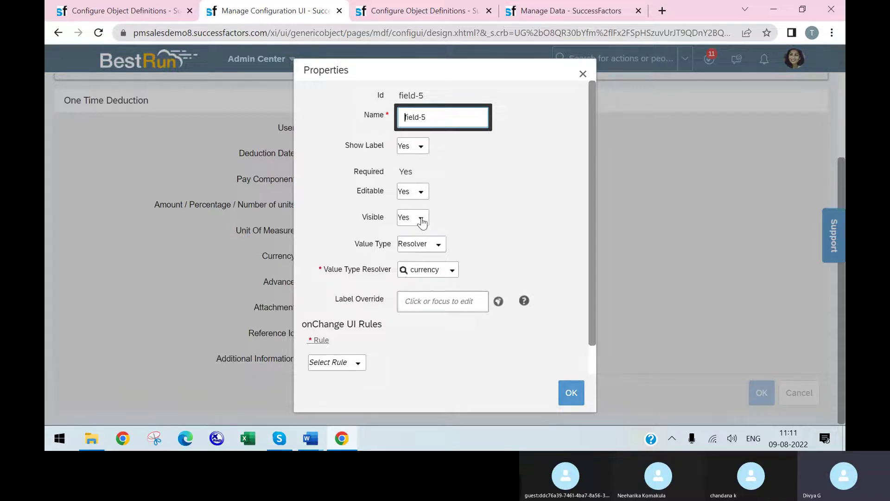
{"action": "left_click", "coordinate": [451, 273]}
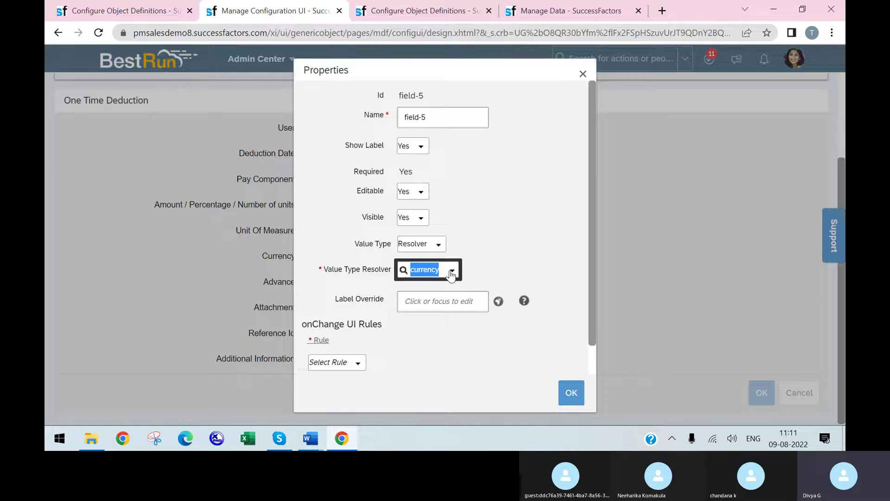
{"action": "left_click", "coordinate": [451, 273]}
{"action": "left_click", "coordinate": [572, 393]}
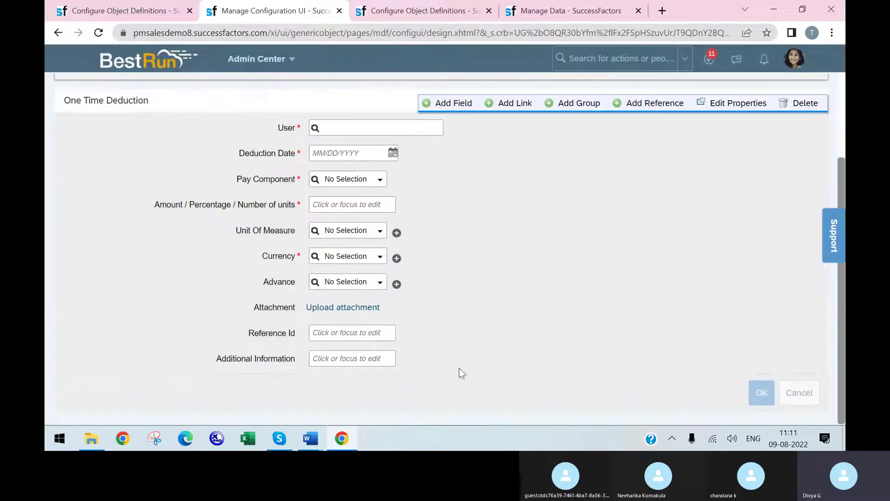
{"action": "scroll", "coordinate": [608, 280], "scroll_direction": "up", "scroll_amount": 2}
{"action": "scroll", "coordinate": [606, 279], "scroll_direction": "down", "scroll_amount": 1}
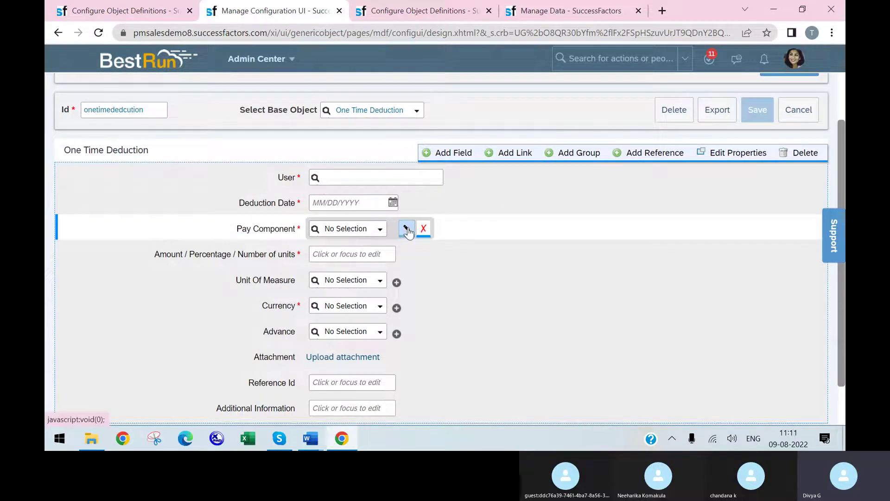
{"action": "left_click", "coordinate": [407, 228]}
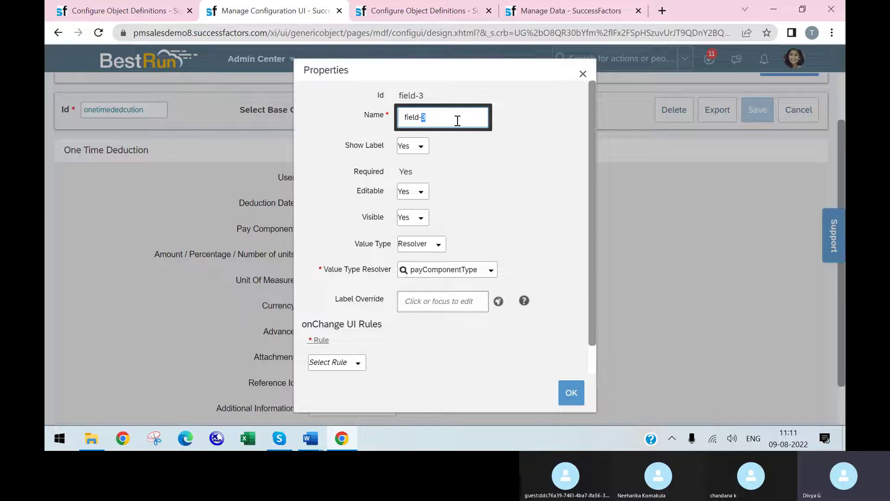
{"action": "left_click", "coordinate": [583, 74]}
- Drag Pay Component below the Amount / Percentage / Number of units field and check Amount's properties
{"action": "scroll", "coordinate": [390, 171], "scroll_direction": "down", "scroll_amount": 1}
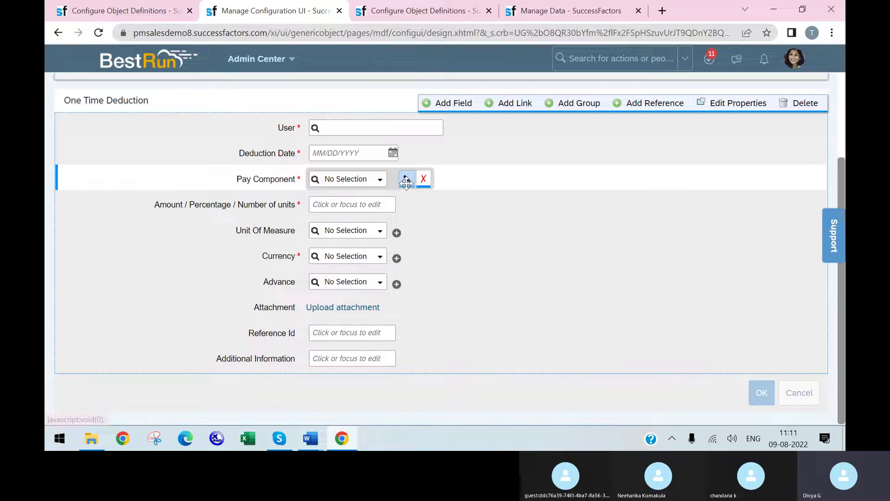
{"action": "left_click_drag", "start_coordinate": [407, 178], "coordinate": [411, 190]}
{"action": "left_click", "coordinate": [413, 178]}
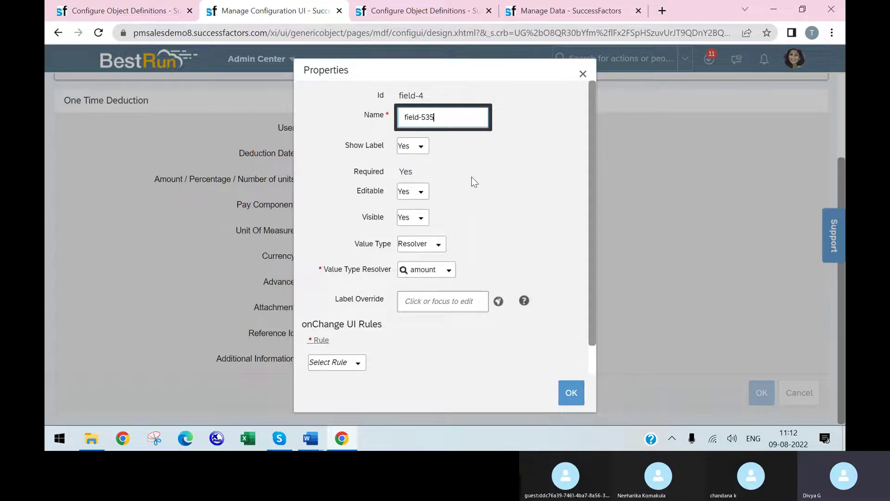
{"action": "left_click", "coordinate": [570, 394]}
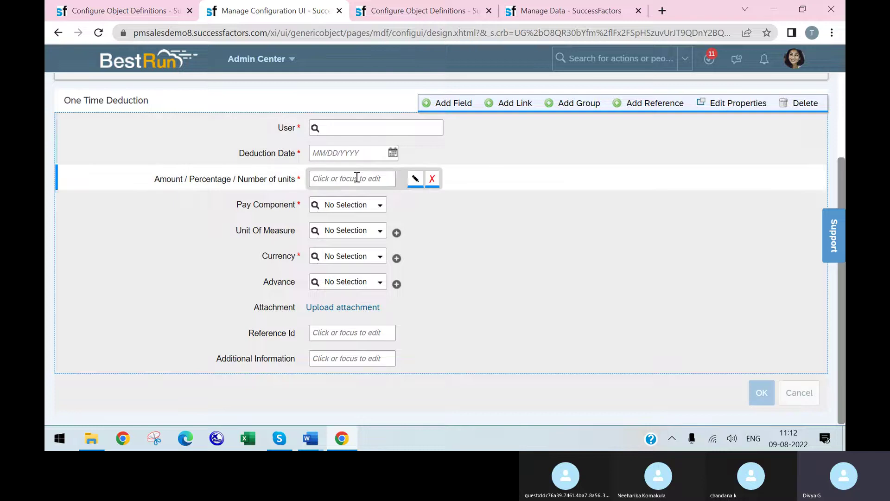
{"action": "scroll", "coordinate": [605, 196], "scroll_direction": "up", "scroll_amount": 3}
{"action": "scroll", "coordinate": [477, 264], "scroll_direction": "down", "scroll_amount": 3}
{"action": "scroll", "coordinate": [227, 216], "scroll_direction": "up", "scroll_amount": 3}
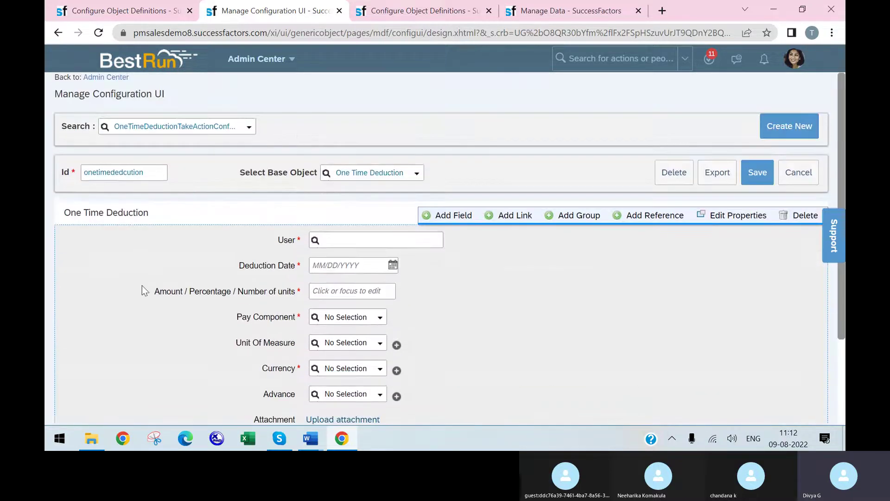
{"action": "left_click", "coordinate": [88, 8]}
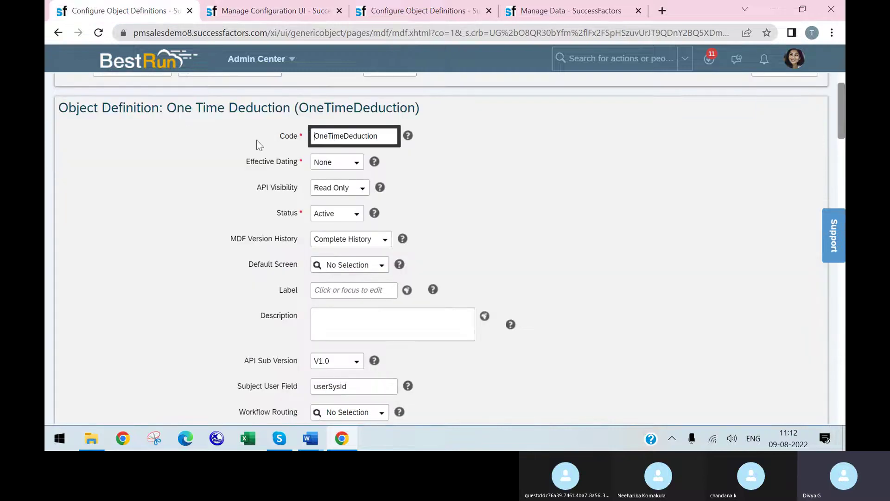
{"action": "left_click", "coordinate": [267, 11]}
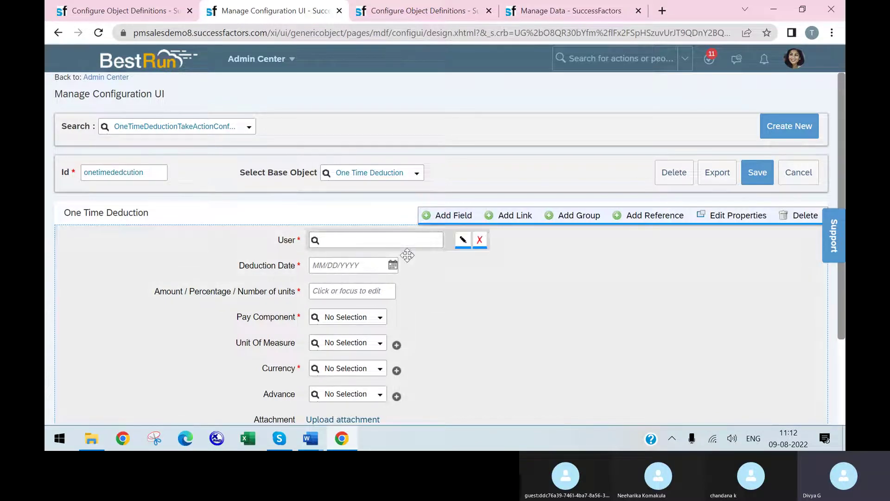
{"action": "scroll", "coordinate": [463, 278], "scroll_direction": "down", "scroll_amount": 2}
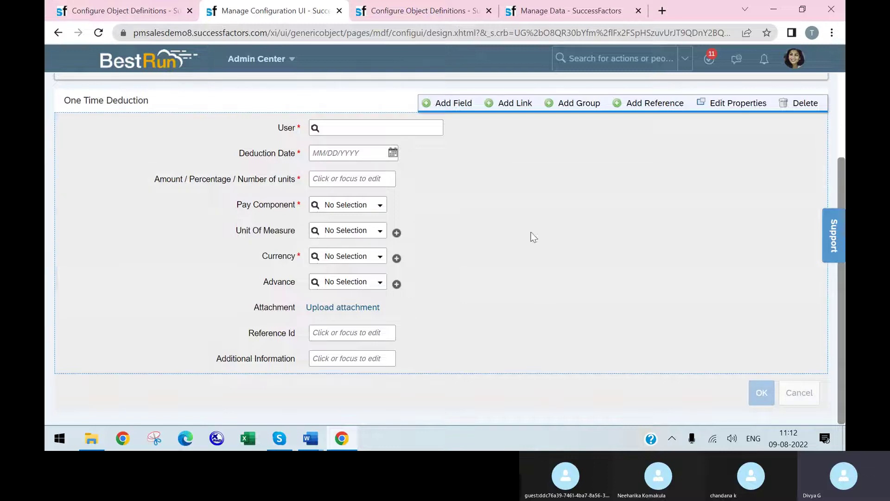
{"action": "scroll", "coordinate": [279, 167], "scroll_direction": "up", "scroll_amount": 5}
{"action": "left_click", "coordinate": [120, 10]}
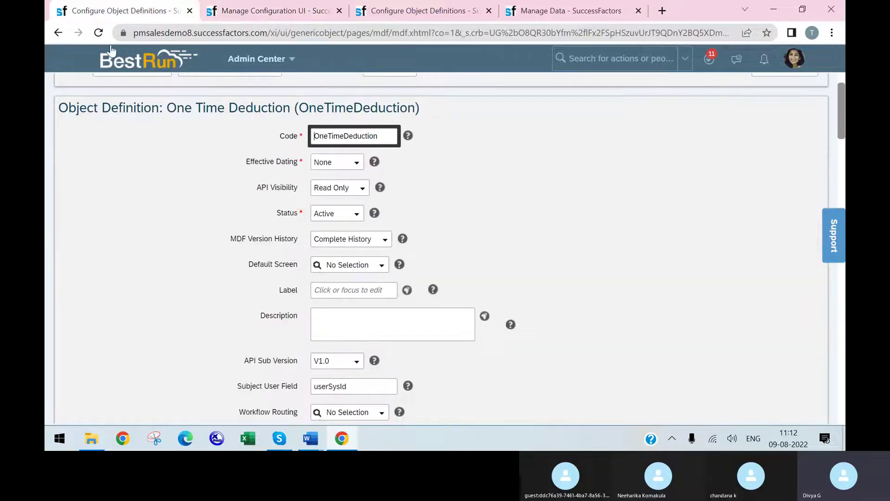
{"action": "left_click", "coordinate": [380, 134]}
{"action": "left_click", "coordinate": [274, 10]}
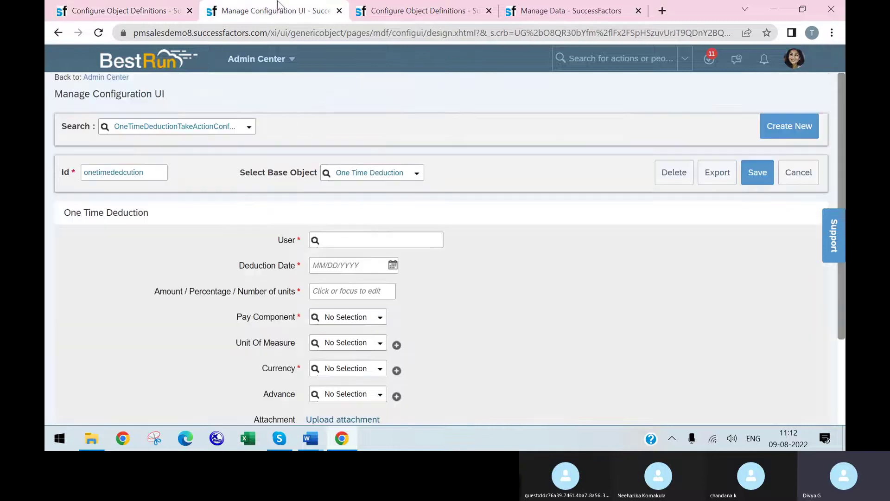
{"action": "left_click", "coordinate": [380, 173]}
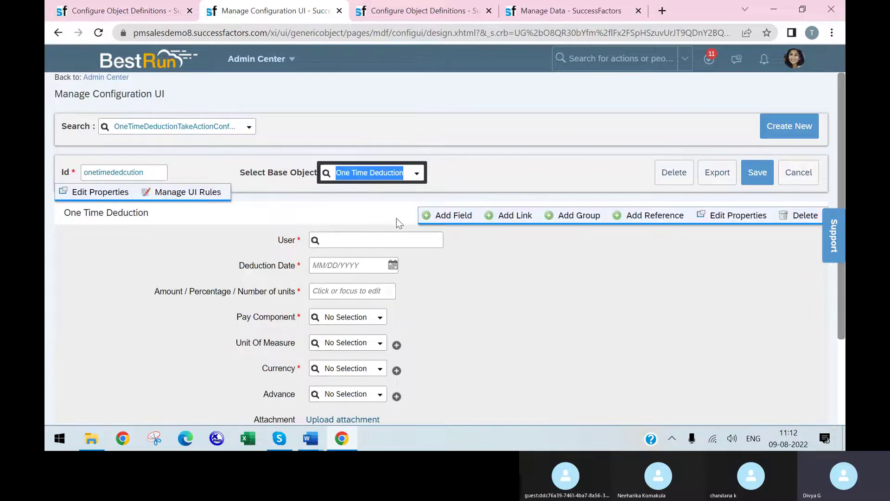
{"action": "left_click", "coordinate": [140, 173]}
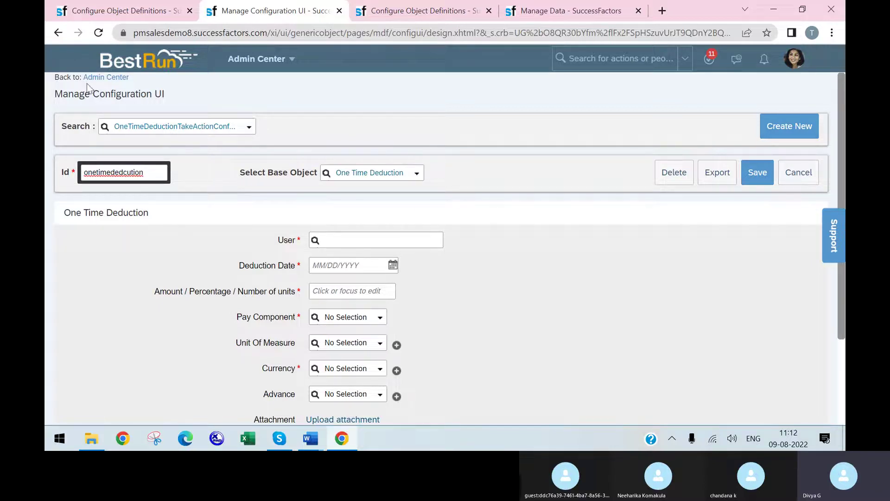
{"action": "left_click", "coordinate": [116, 126]}
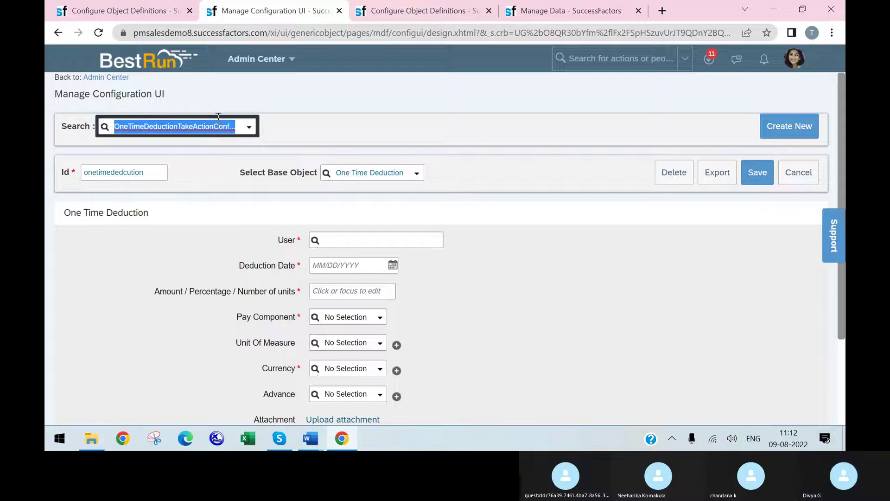
- Duplicate the Manage Configuration UI tab into a third browser tab
{"action": "right_click", "coordinate": [305, 17]}
{"action": "left_click", "coordinate": [328, 107]}
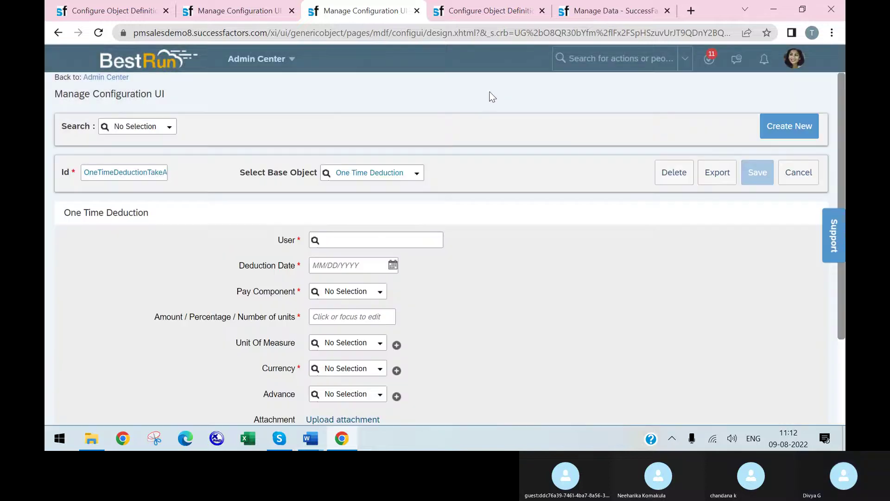
- Open Configure People Profile and scroll through the Profile section
{"action": "left_click", "coordinate": [575, 58]}
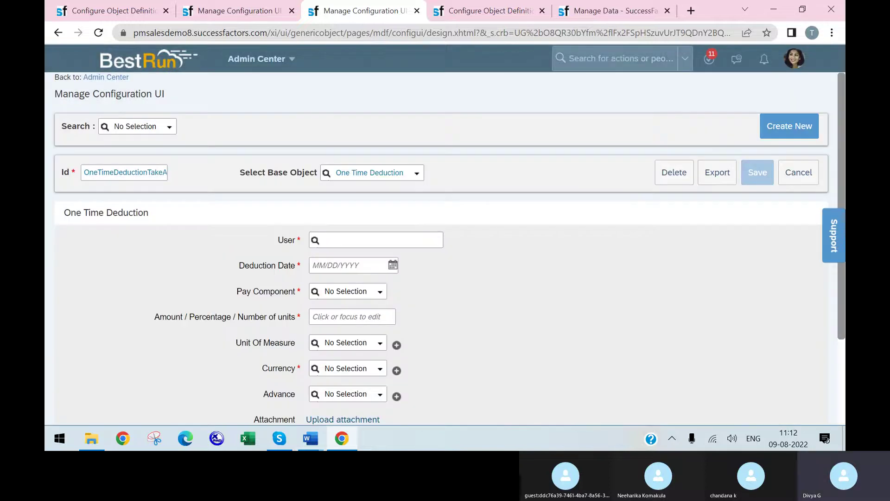
{"action": "type", "text": "d"}
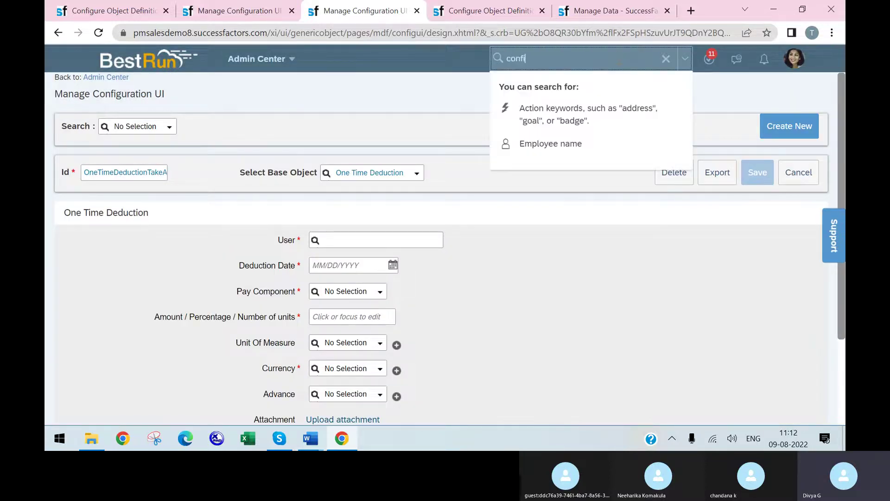
{"action": "type", "text": "onfigure peopl"}
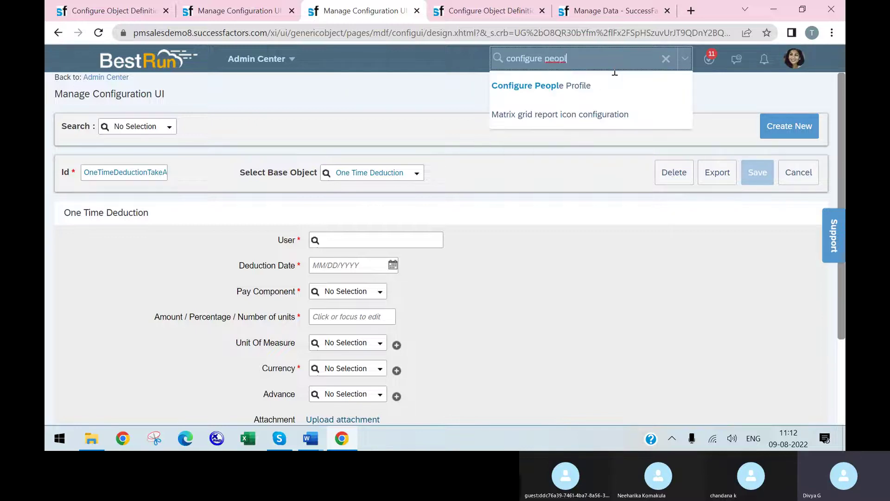
{"action": "left_click", "coordinate": [607, 85]}
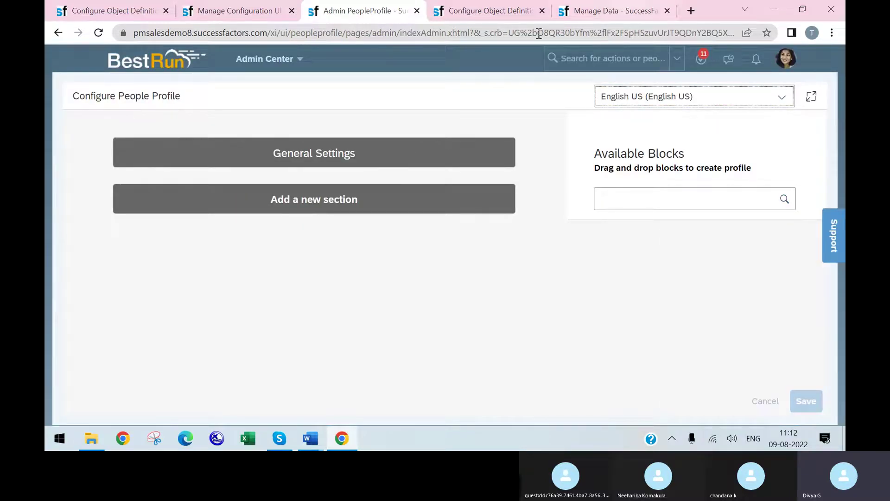
{"action": "left_click", "coordinate": [342, 204]}
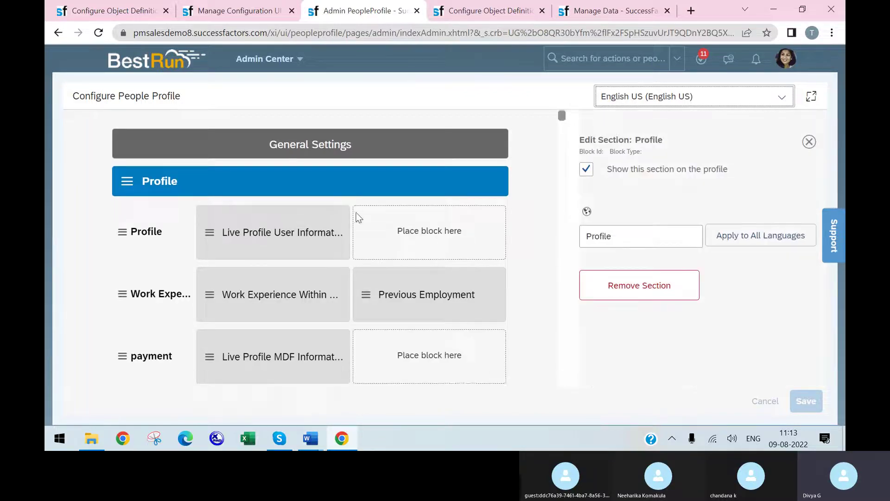
{"action": "scroll", "coordinate": [358, 217], "scroll_direction": "down", "scroll_amount": 18}
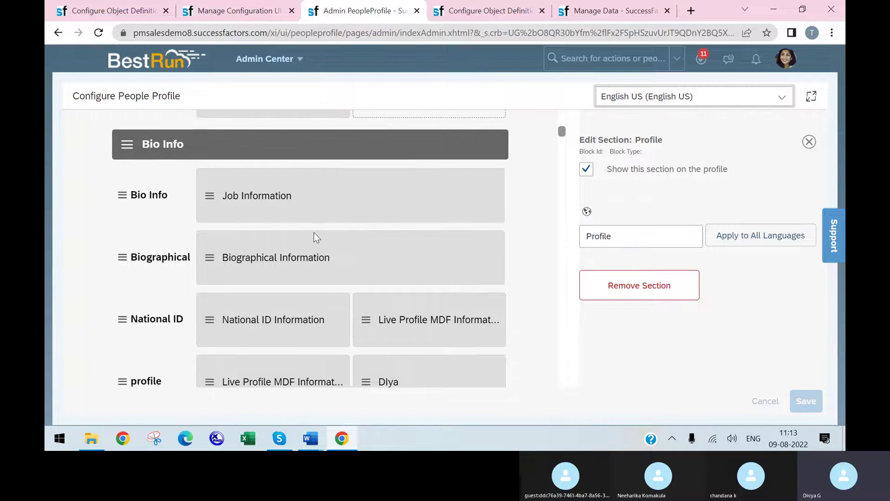
{"action": "scroll", "coordinate": [314, 232], "scroll_direction": "down", "scroll_amount": 20}
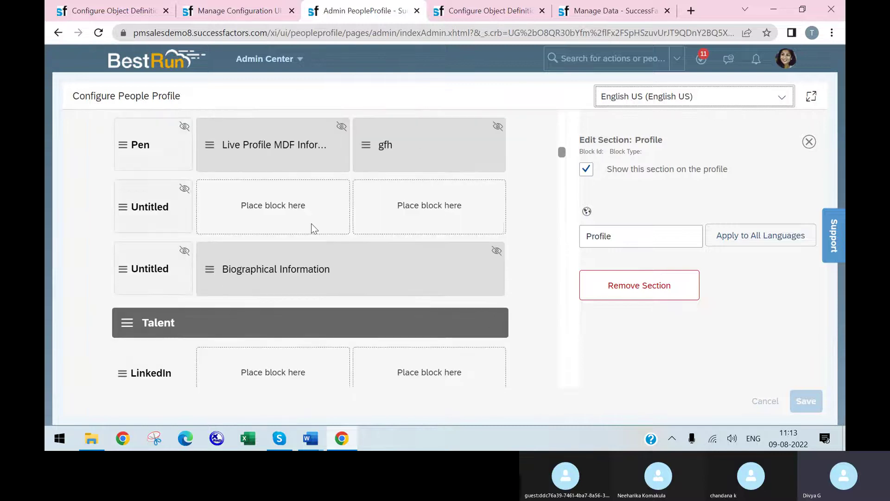
{"action": "scroll", "coordinate": [312, 228], "scroll_direction": "down", "scroll_amount": 15}
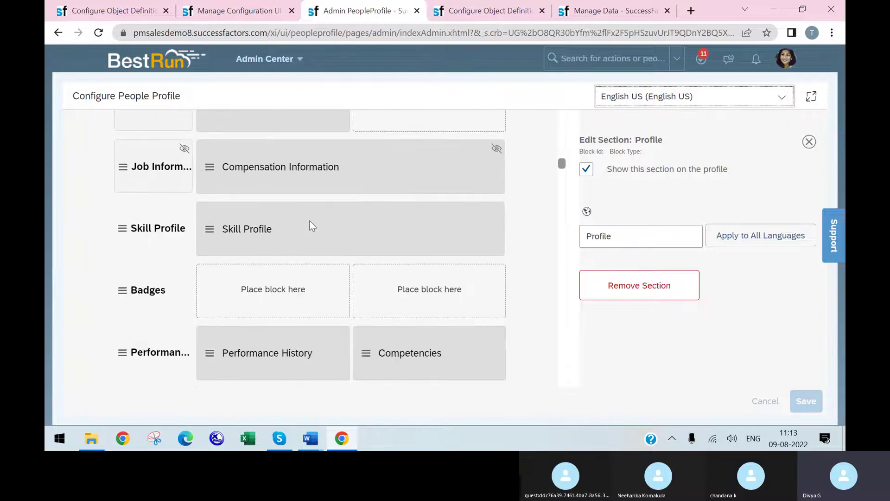
- Find 'compen' matches on the page and open the One Time Deduction block's Edit Block settings
{"action": "key", "text": "ctrl+f"}
{"action": "type", "text": "comp"}
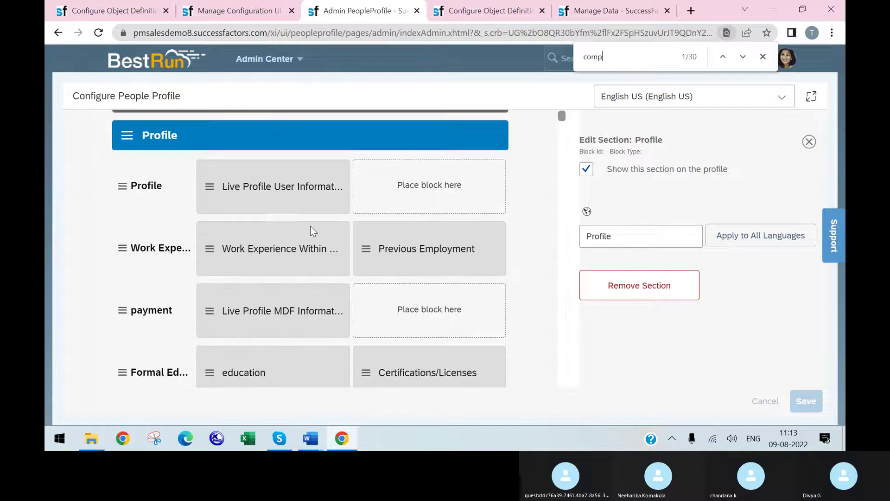
{"action": "type", "text": "en"}
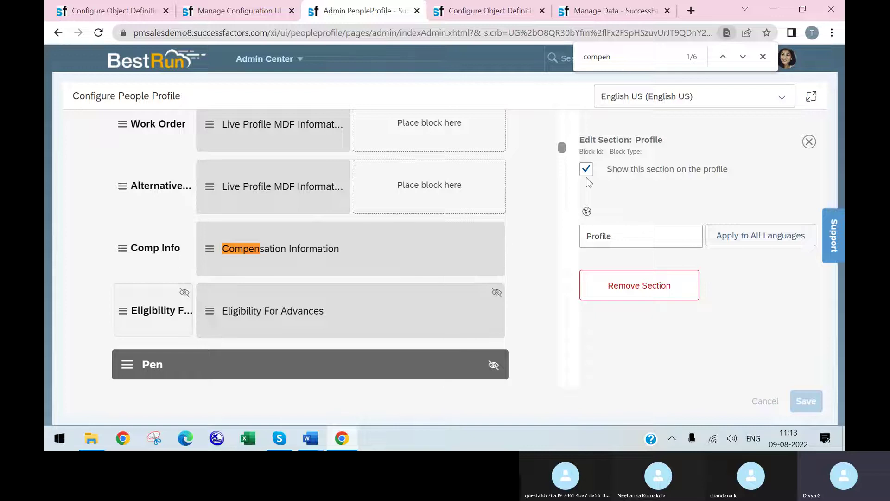
{"action": "left_click", "coordinate": [743, 58]}
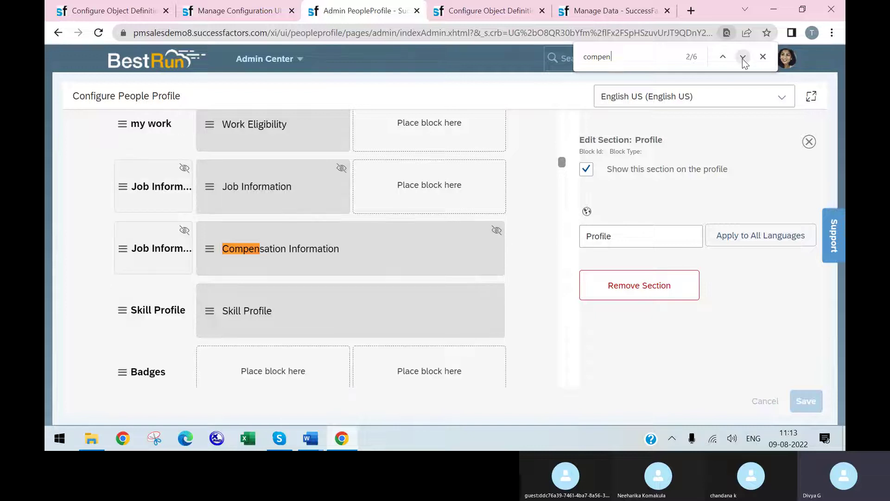
{"action": "left_click", "coordinate": [742, 58]}
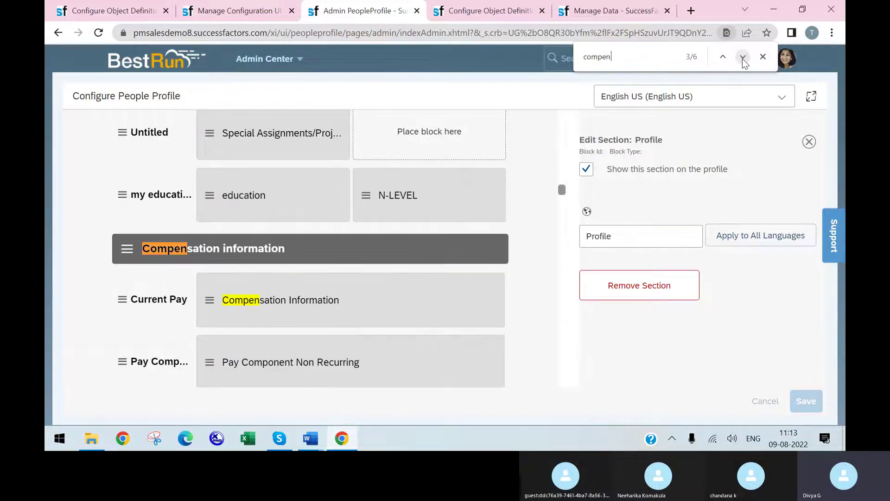
{"action": "scroll", "coordinate": [425, 263], "scroll_direction": "down", "scroll_amount": 4}
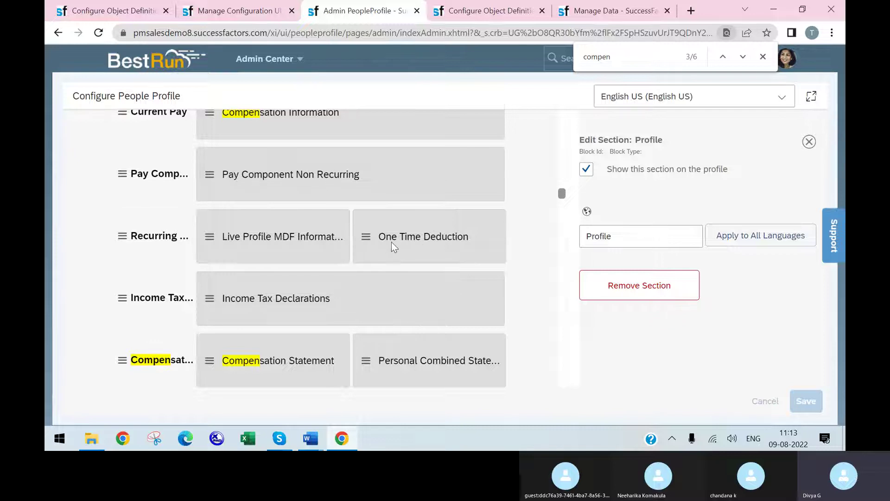
{"action": "scroll", "coordinate": [372, 250], "scroll_direction": "up", "scroll_amount": 3}
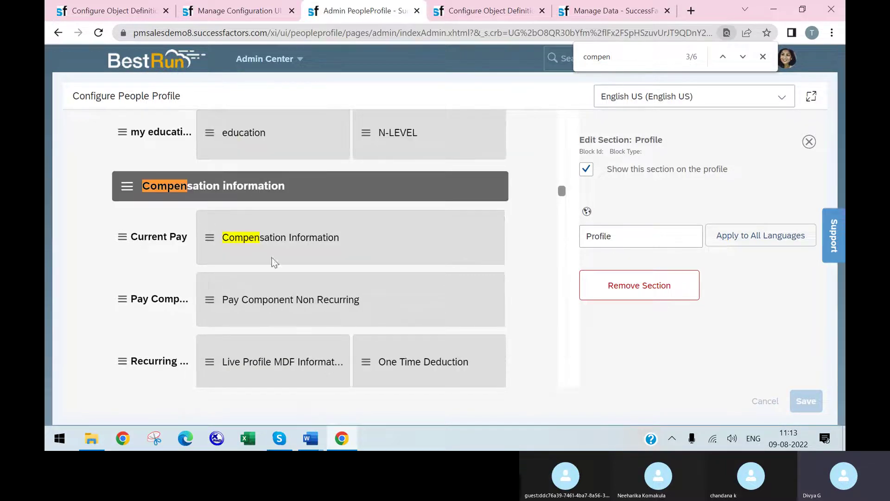
{"action": "scroll", "coordinate": [274, 262], "scroll_direction": "down", "scroll_amount": 3}
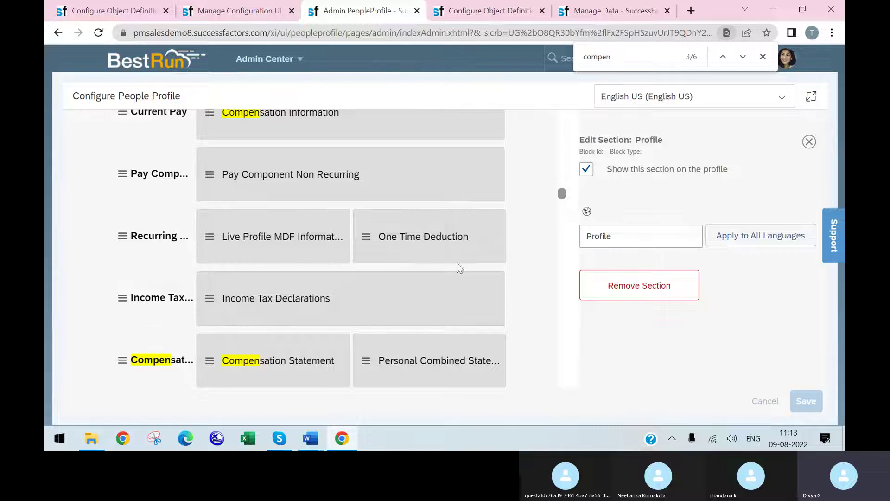
{"action": "left_click", "coordinate": [382, 250]}
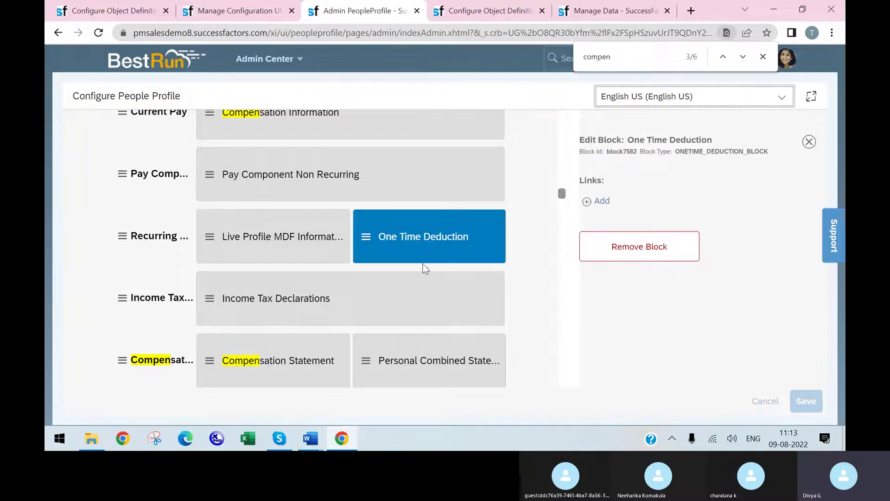
{"action": "scroll", "coordinate": [426, 269], "scroll_direction": "down", "scroll_amount": 10}
{"action": "scroll", "coordinate": [380, 295], "scroll_direction": "down", "scroll_amount": 10}
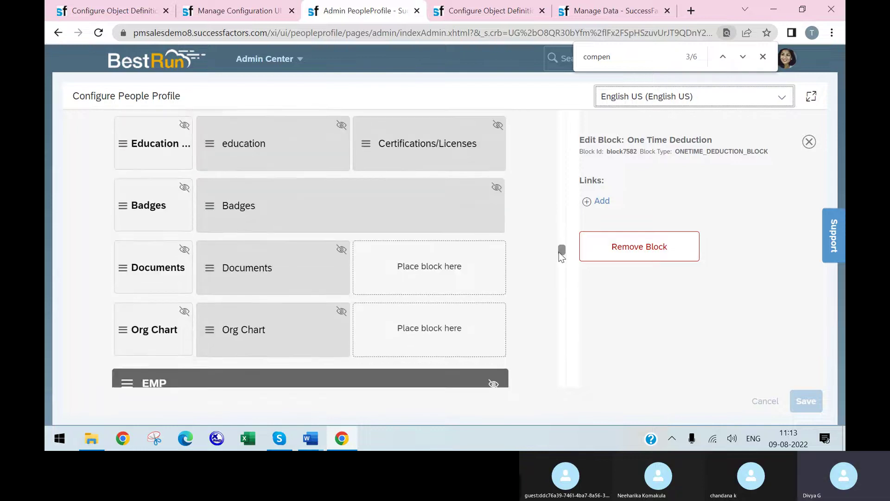
{"action": "left_click_drag", "start_coordinate": [562, 254], "coordinate": [547, 392]}
- Add a new profile section and rename it from Untitled to 'OneTime Deduction'
{"action": "left_click", "coordinate": [358, 357]}
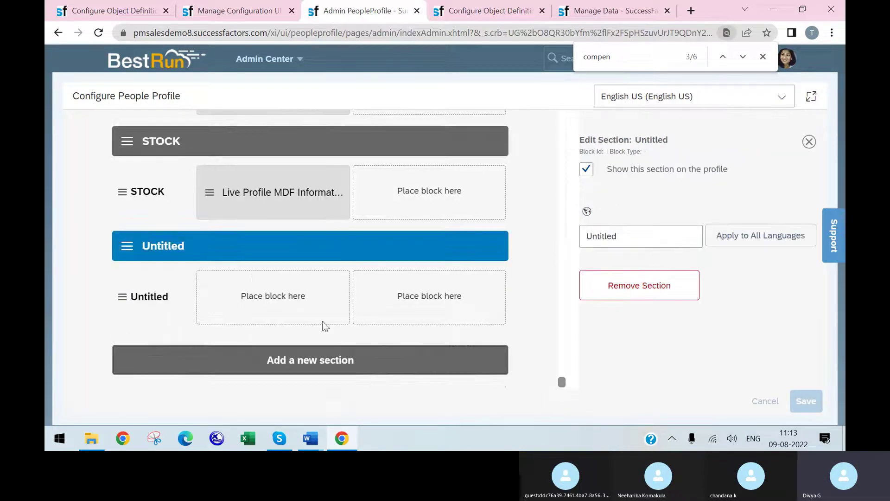
{"action": "left_click", "coordinate": [172, 246]}
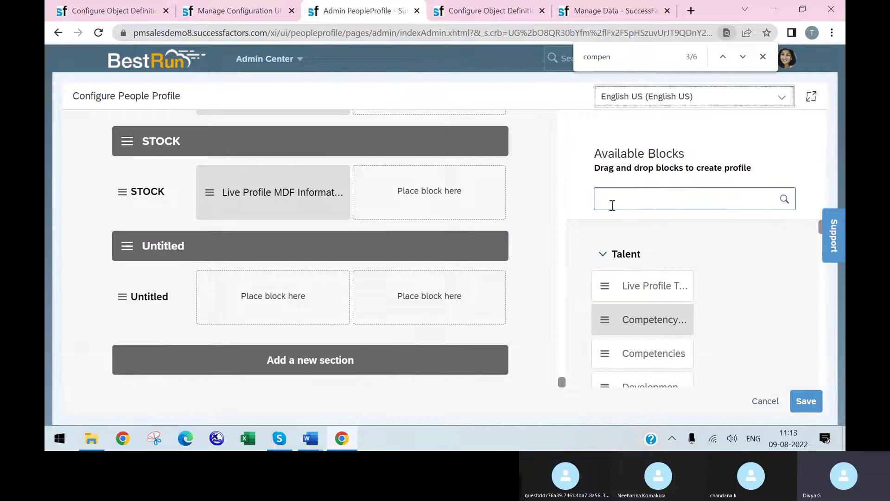
{"action": "left_click", "coordinate": [173, 246]}
{"action": "left_click", "coordinate": [176, 246]}
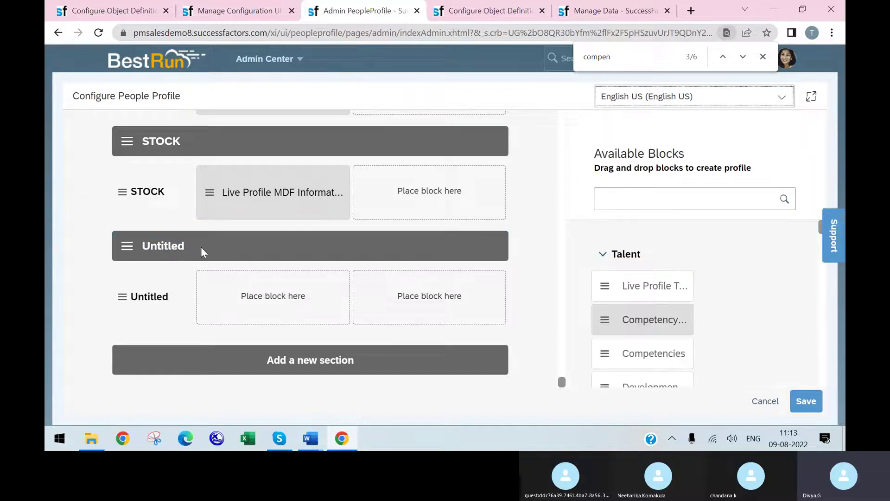
{"action": "left_click", "coordinate": [196, 255]}
{"action": "double_click", "coordinate": [619, 237]}
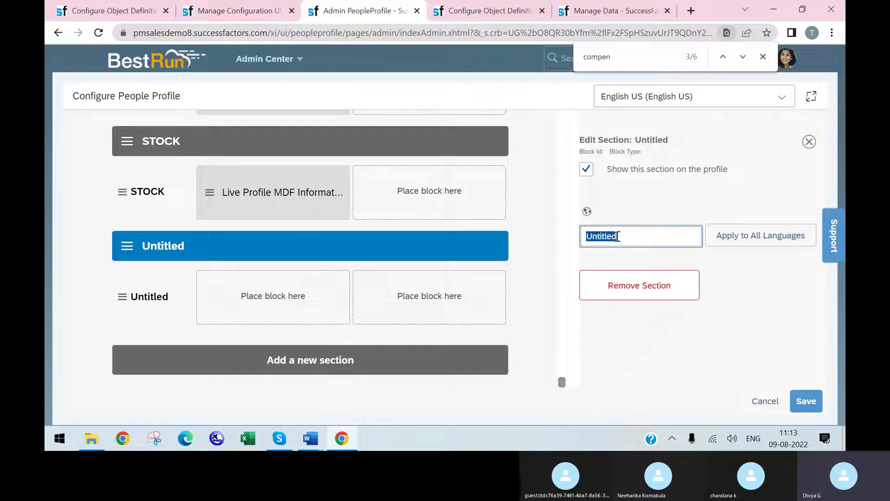
{"action": "type", "text": "Compen"}
{"action": "key", "text": "BackSpace"}
{"action": "key", "text": "BackSpace"}
{"action": "key", "text": "BackSpace"}
{"action": "key", "text": "BackSpace"}
{"action": "key", "text": "BackSpace"}
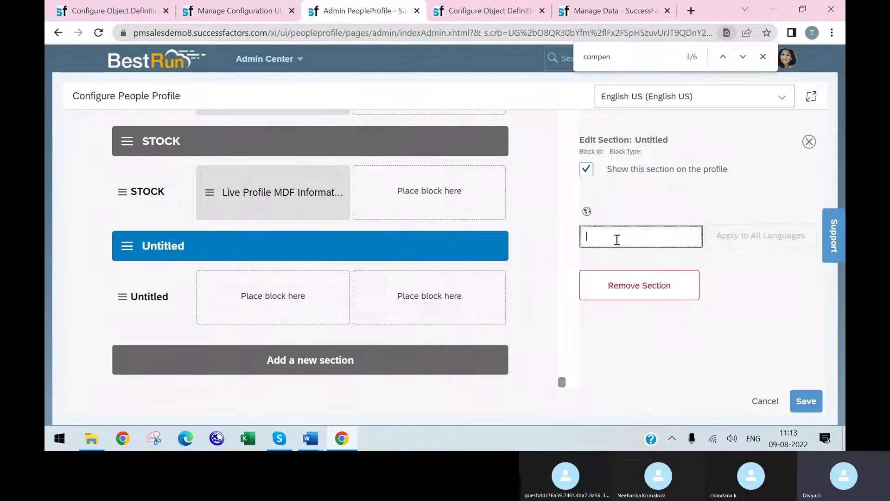
{"action": "type", "text": "OneTim"}
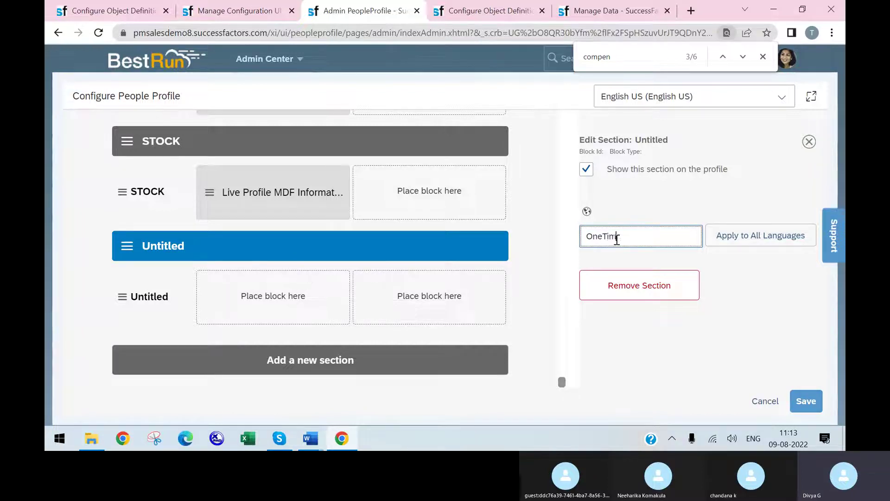
{"action": "type", "text": "e De"}
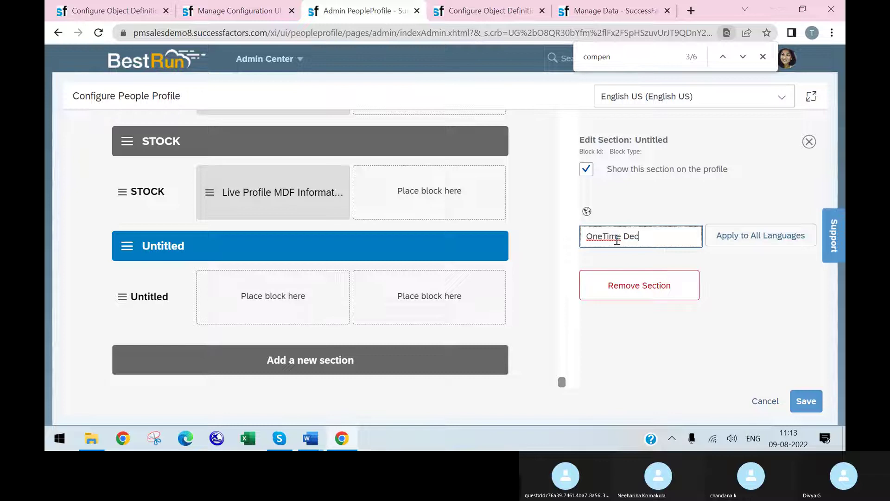
{"action": "type", "text": "duction"}
- Rename the section's Untitled subsection to 'One Deduction'
{"action": "left_click", "coordinate": [161, 298]}
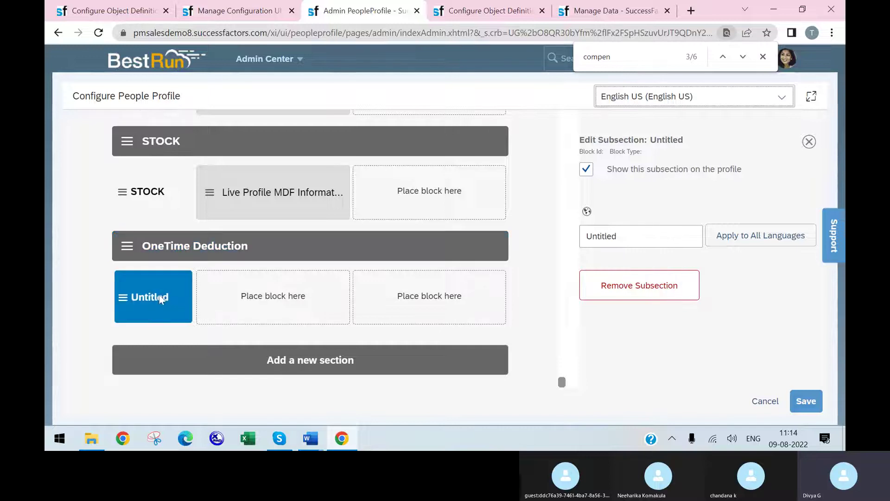
{"action": "double_click", "coordinate": [655, 238]}
{"action": "type", "text": "On"}
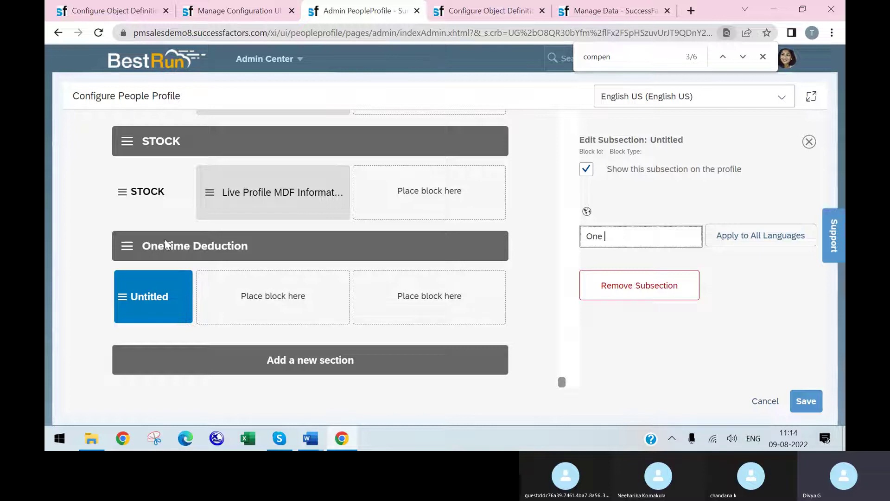
{"action": "type", "text": "e Ded"}
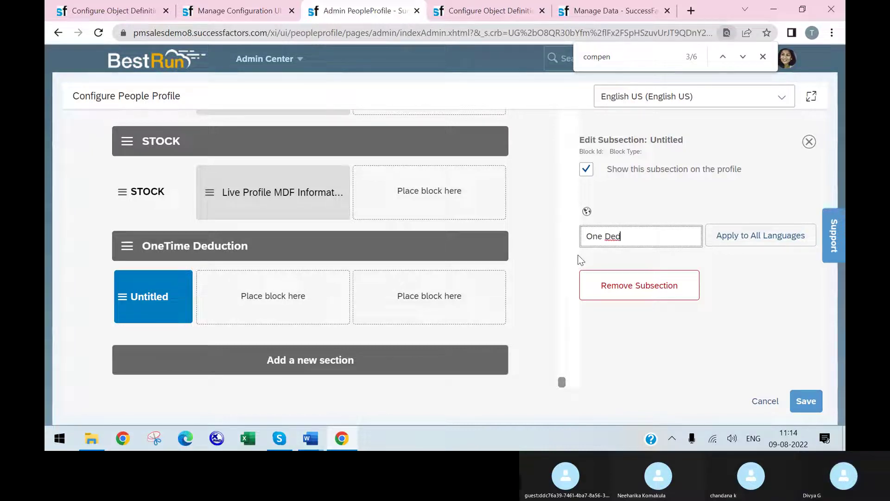
{"action": "type", "text": "uction"}
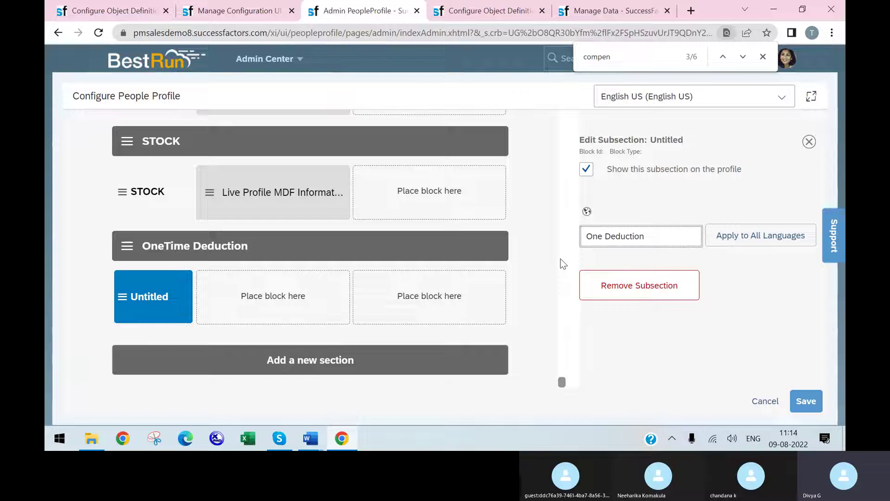
{"action": "left_click", "coordinate": [201, 291]}
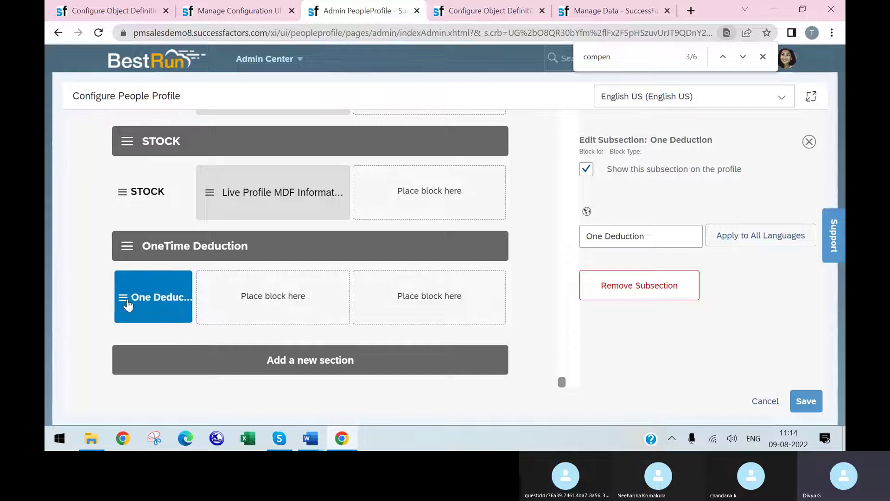
{"action": "left_click", "coordinate": [167, 302]}
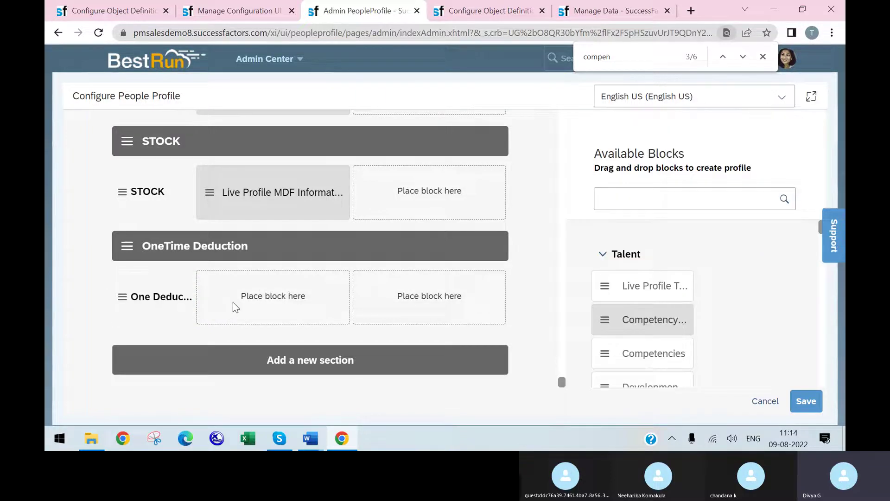
- Search blocks for 'one', drop One Time Deduction into the One Deduction slot, and save
{"action": "left_click", "coordinate": [660, 201]}
{"action": "type", "text": "one"}
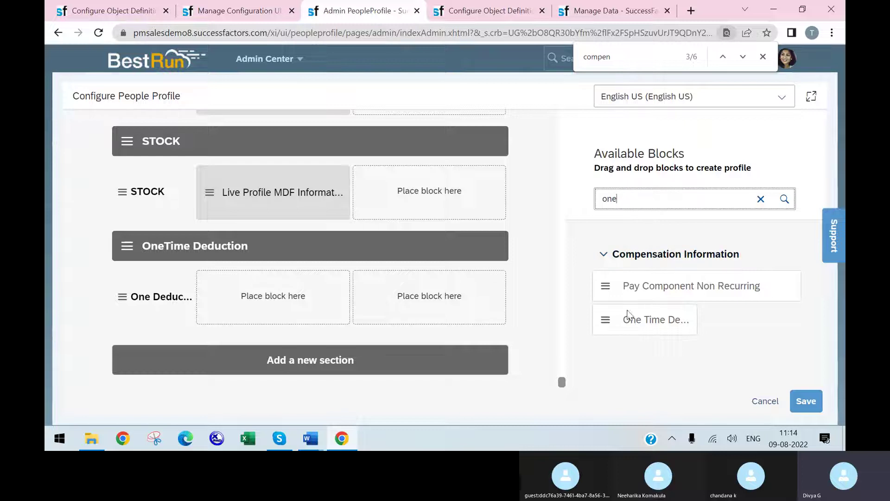
{"action": "left_click_drag", "start_coordinate": [604, 324], "coordinate": [267, 295]}
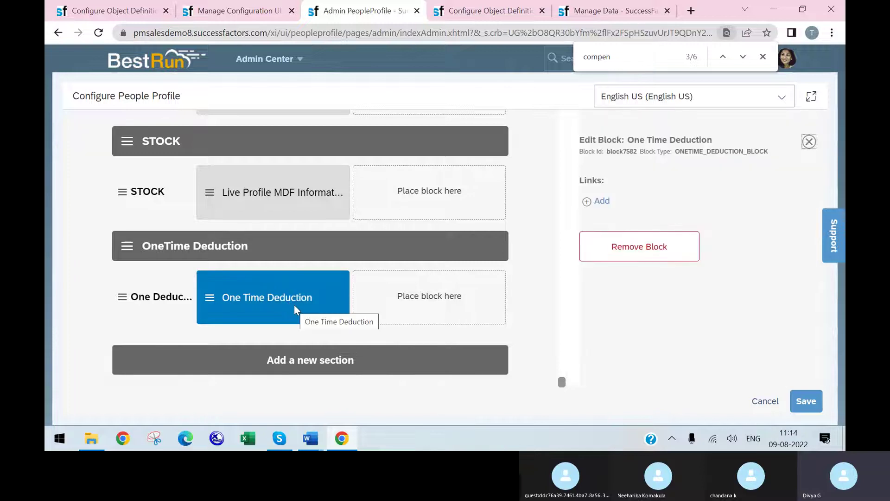
{"action": "left_click", "coordinate": [812, 402]}
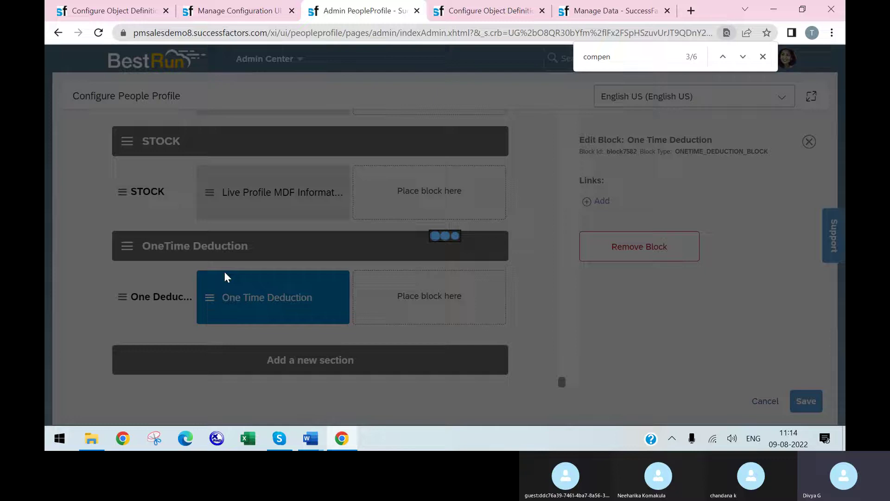
- Cycle through the configuration UI, data and People Profile tabs, ending on the One Time Deduction object definition
{"action": "left_click", "coordinate": [95, 10]}
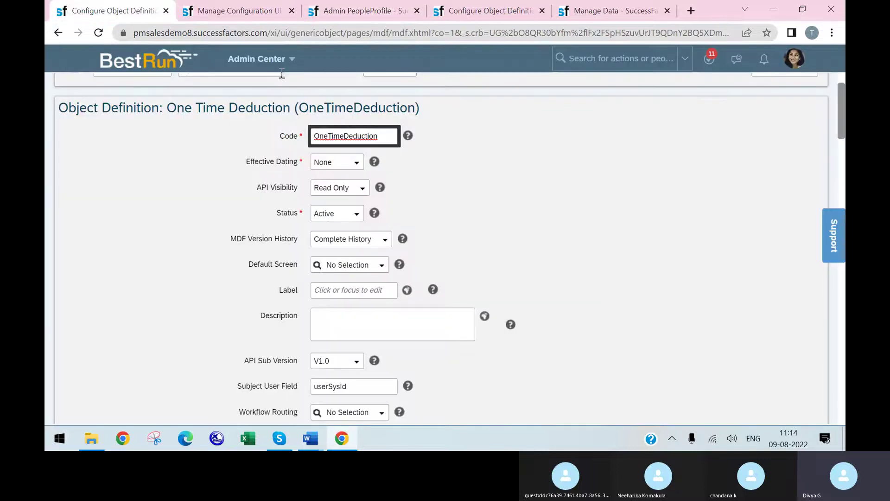
{"action": "left_click", "coordinate": [232, 10]}
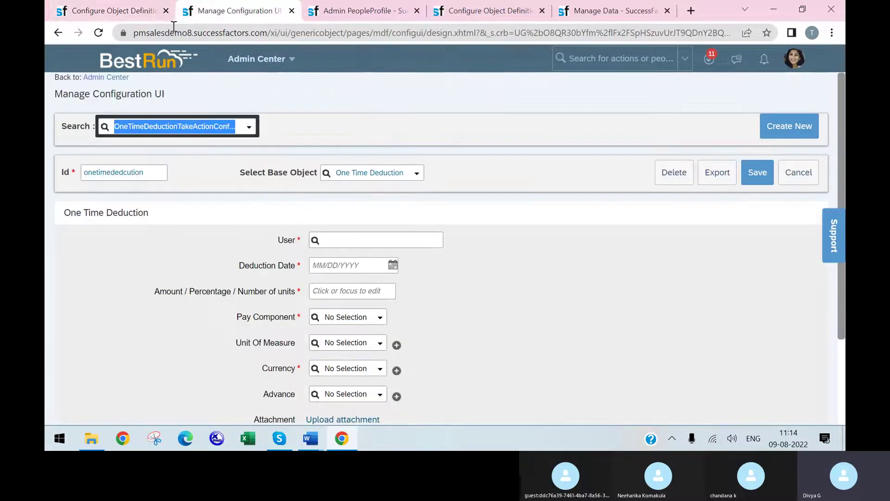
{"action": "left_click", "coordinate": [367, 10]}
{"action": "left_click", "coordinate": [610, 10]}
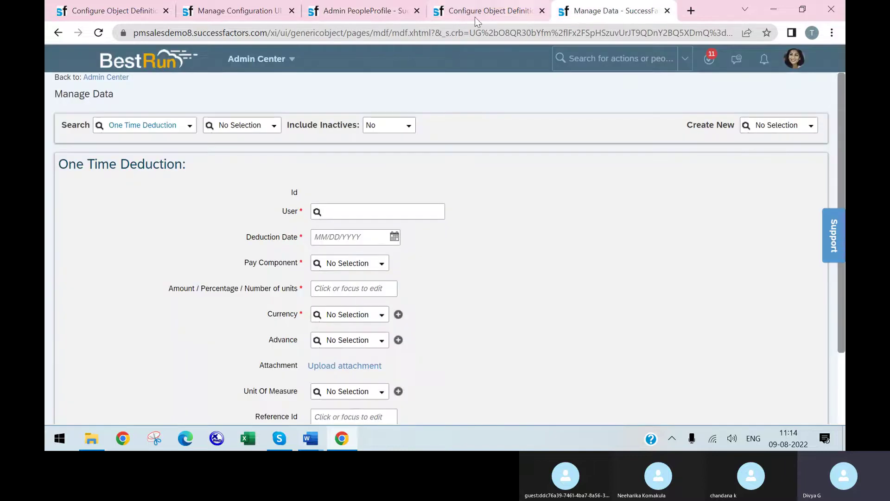
{"action": "left_click", "coordinate": [480, 10]}
{"action": "left_click", "coordinate": [378, 8]}
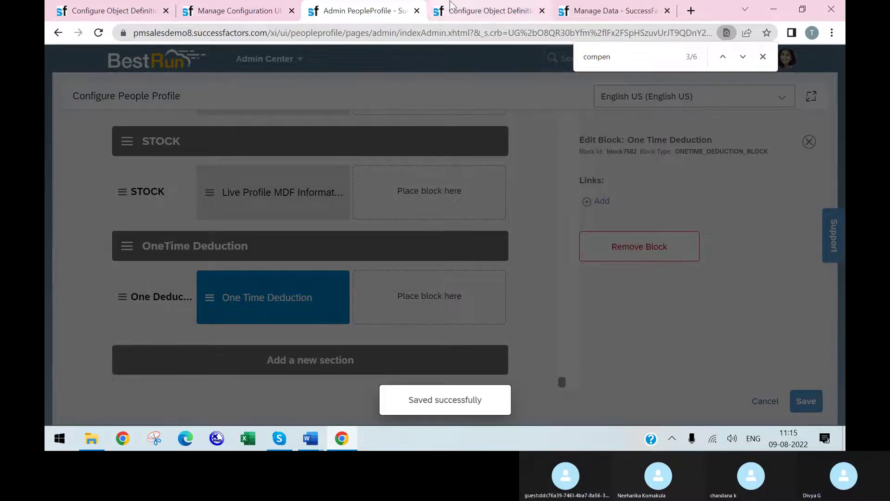
{"action": "left_click", "coordinate": [471, 10]}
- Search admin actions for 'role permiss' and open Manage Permission Roles
{"action": "left_click", "coordinate": [599, 62]}
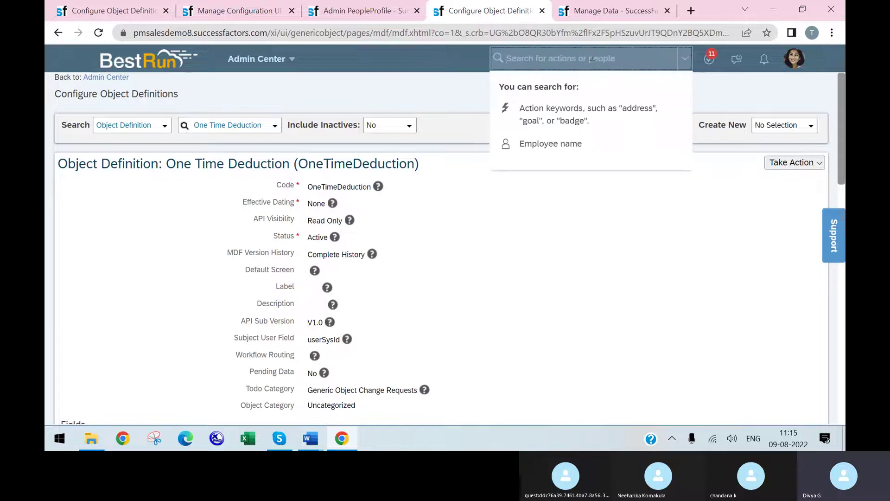
{"action": "type", "text": "role"}
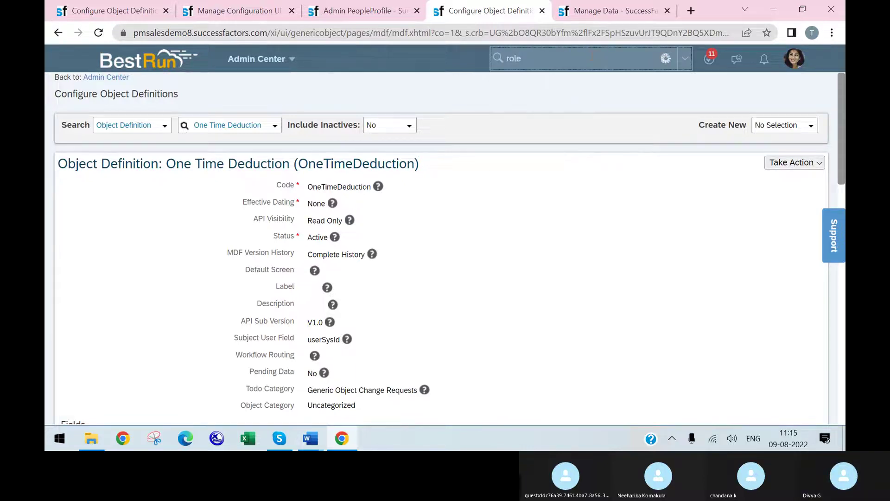
{"action": "left_click", "coordinate": [358, 11]}
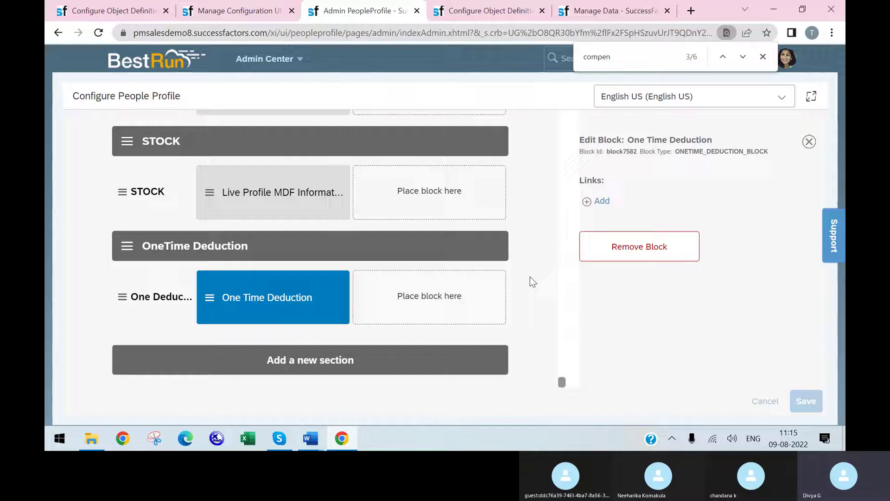
{"action": "left_click", "coordinate": [489, 10]}
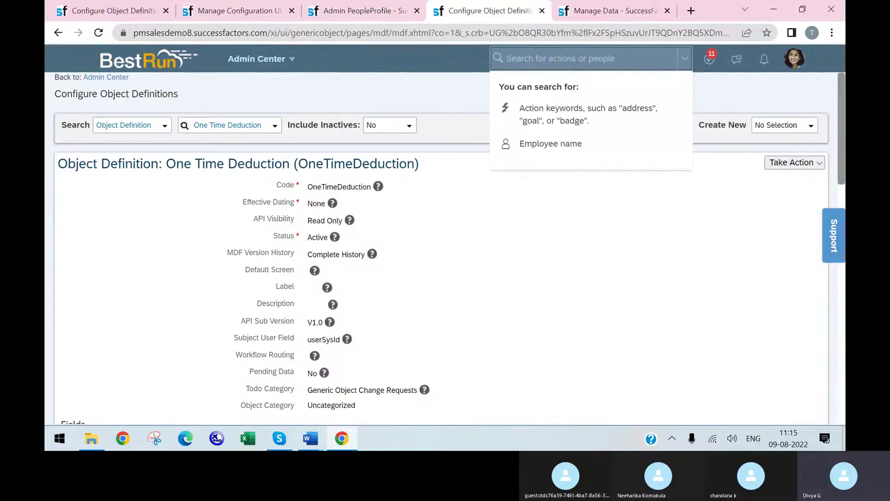
{"action": "type", "text": "role "}
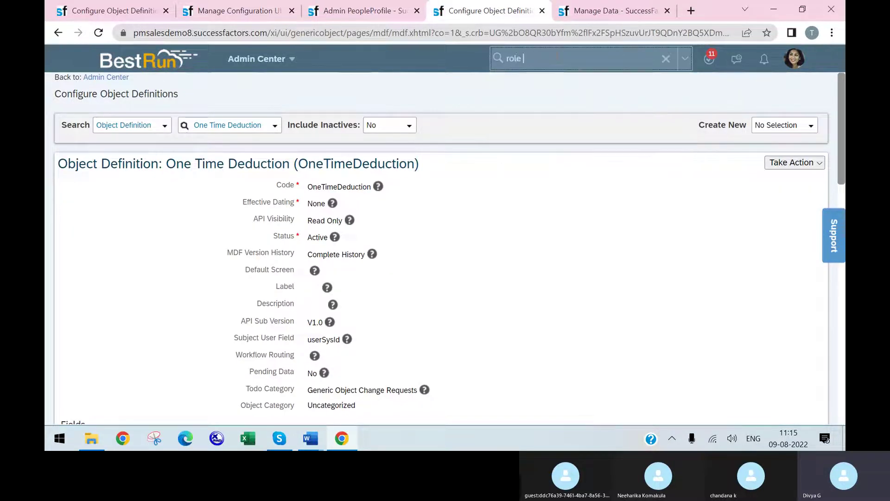
{"action": "type", "text": "permi"}
{"action": "type", "text": "si"}
{"action": "key", "text": "BackSpace"}
{"action": "type", "text": "s"}
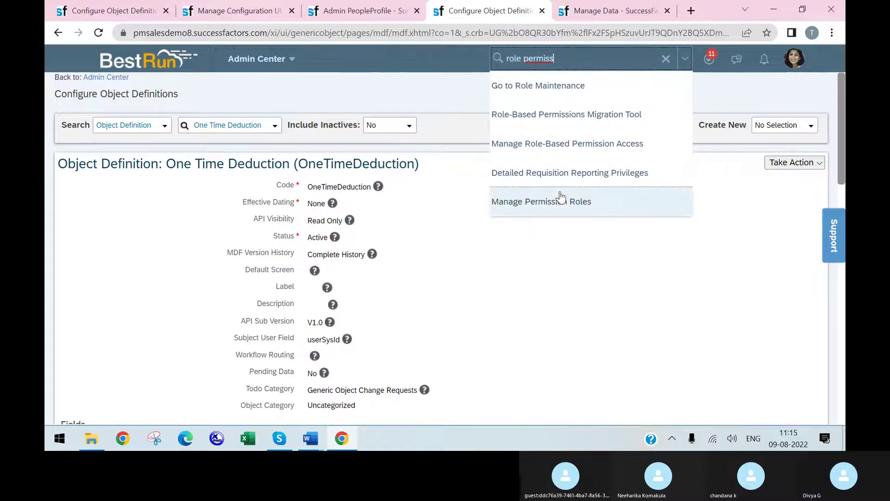
{"action": "left_click", "coordinate": [561, 200]}
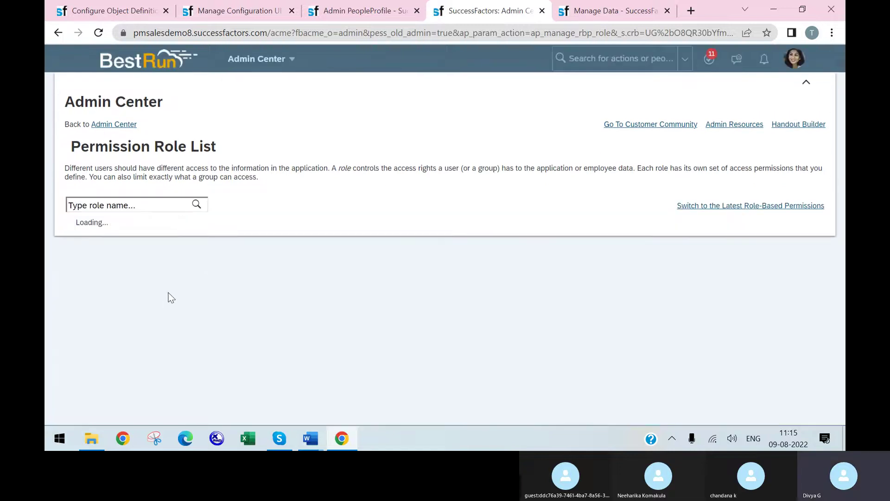
- Open the System Admin role's details and dismiss both 'Assertion failed' alerts
{"action": "scroll", "coordinate": [157, 315], "scroll_direction": "down", "scroll_amount": 5}
{"action": "scroll", "coordinate": [141, 292], "scroll_direction": "up", "scroll_amount": 3}
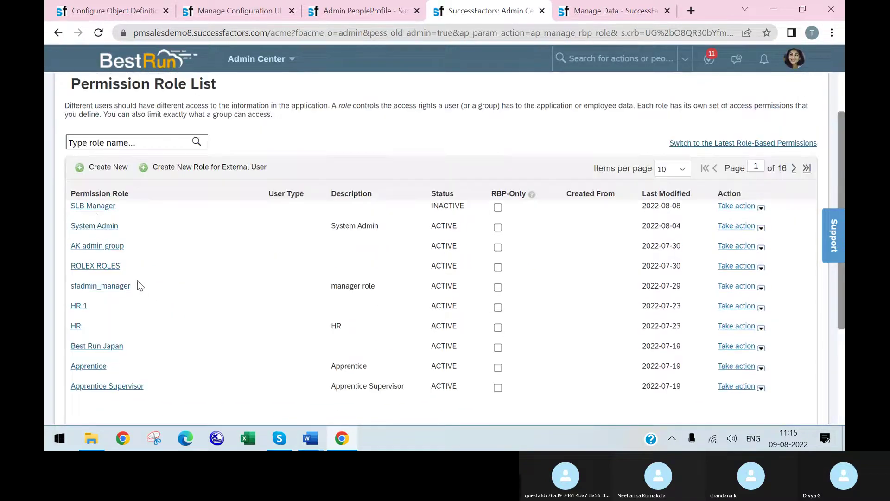
{"action": "left_click", "coordinate": [94, 226]}
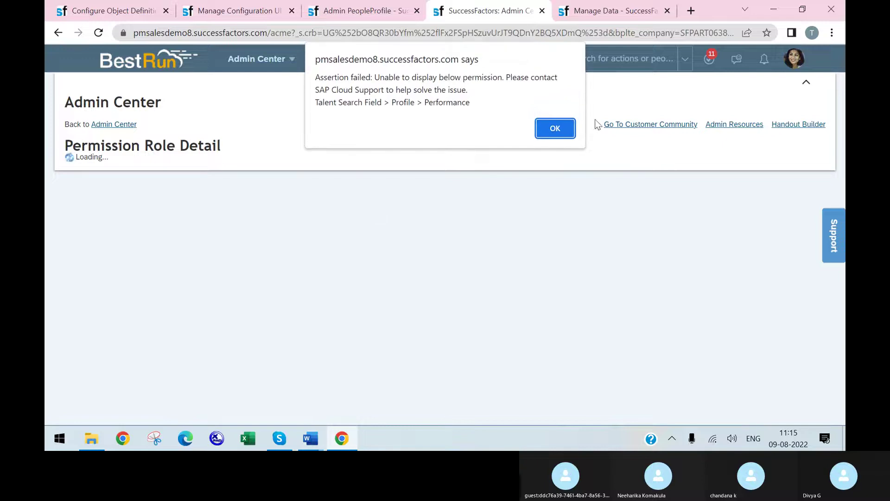
{"action": "left_click", "coordinate": [556, 130]}
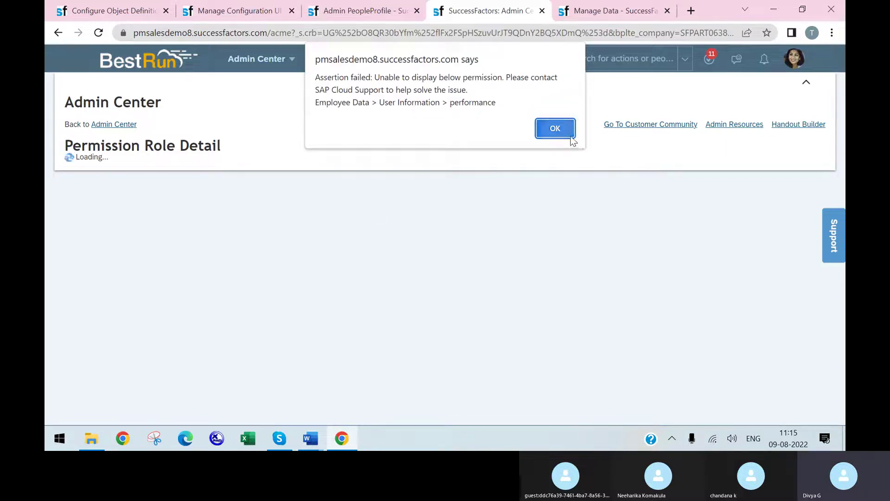
{"action": "left_click", "coordinate": [567, 135]}
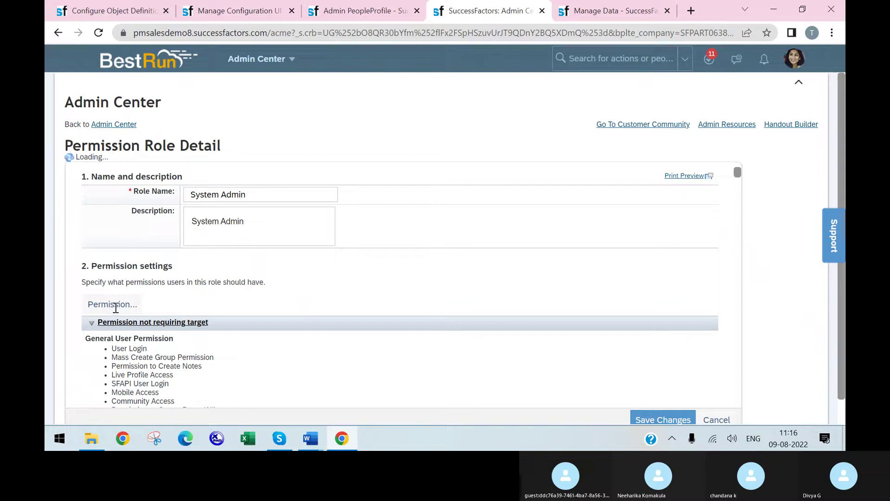
- Open the System Admin role's permission settings at the Employee Views category
{"action": "left_click", "coordinate": [114, 297]}
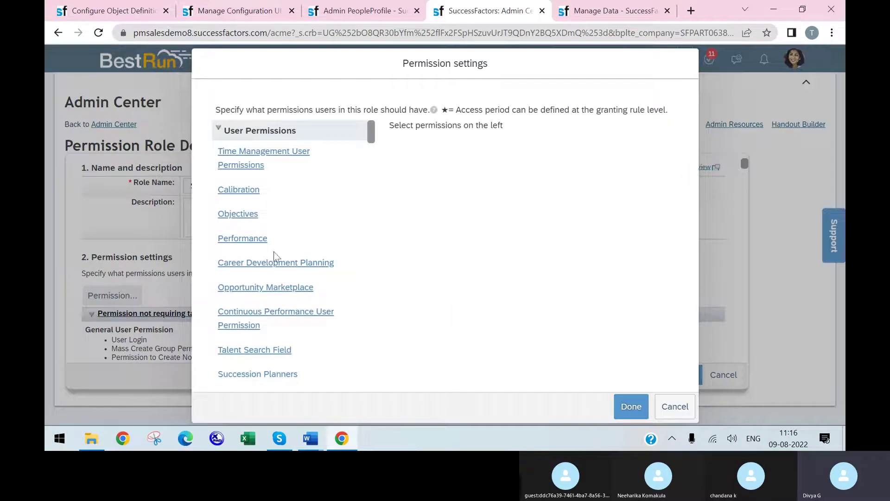
{"action": "scroll", "coordinate": [273, 254], "scroll_direction": "down", "scroll_amount": 5}
{"action": "left_click", "coordinate": [271, 300]}
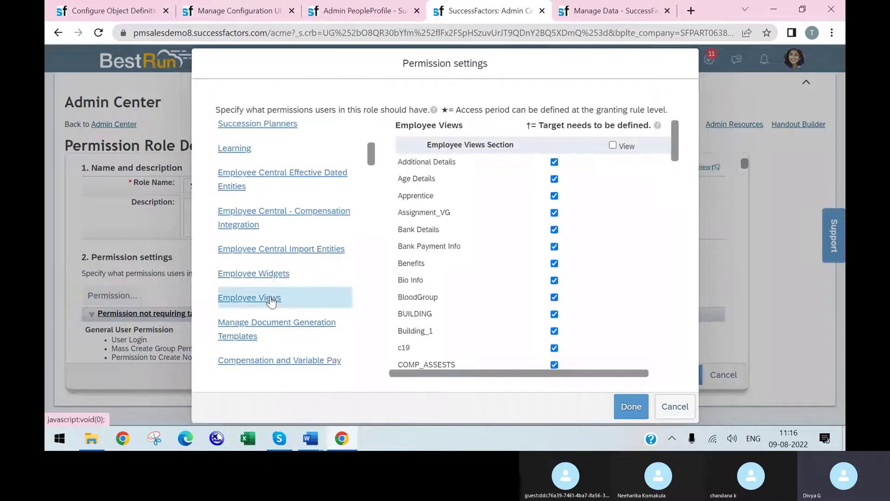
{"action": "scroll", "coordinate": [493, 179], "scroll_direction": "down", "scroll_amount": 9}
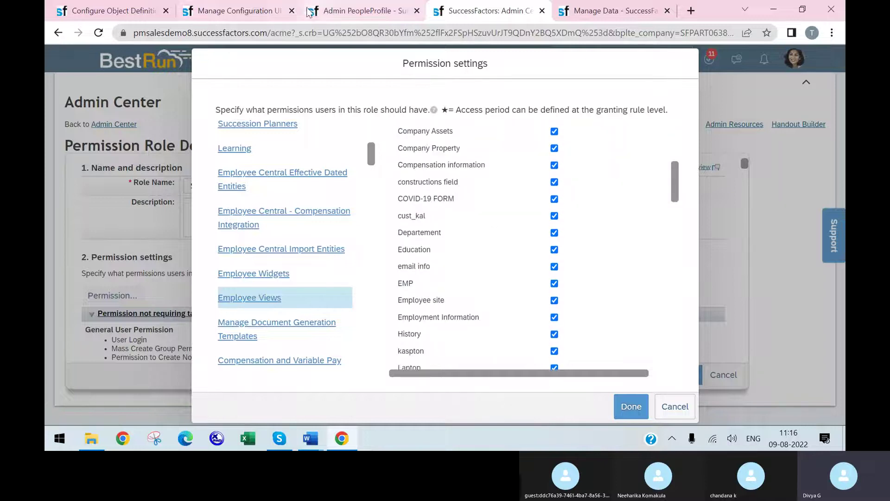
{"action": "scroll", "coordinate": [469, 250], "scroll_direction": "down", "scroll_amount": 5}
{"action": "scroll", "coordinate": [472, 254], "scroll_direction": "down", "scroll_amount": 10}
{"action": "scroll", "coordinate": [472, 254], "scroll_direction": "down", "scroll_amount": 3}
{"action": "scroll", "coordinate": [467, 255], "scroll_direction": "up", "scroll_amount": 4}
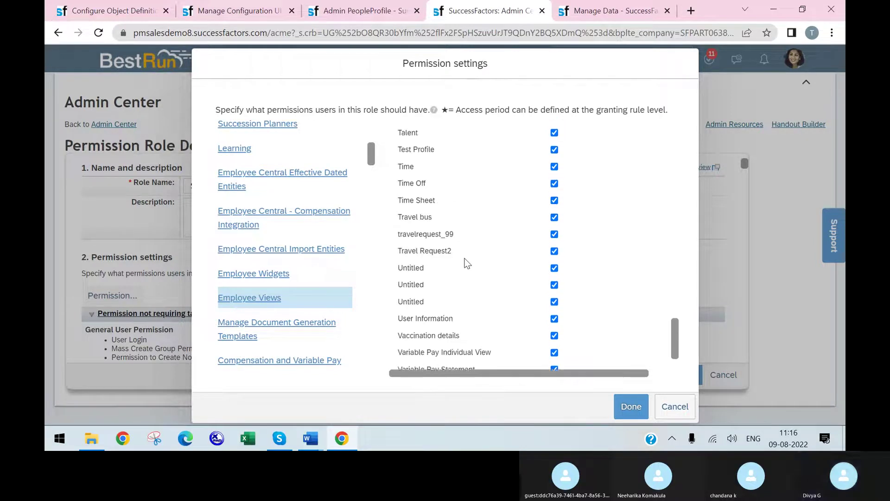
{"action": "scroll", "coordinate": [467, 263], "scroll_direction": "up", "scroll_amount": 9}
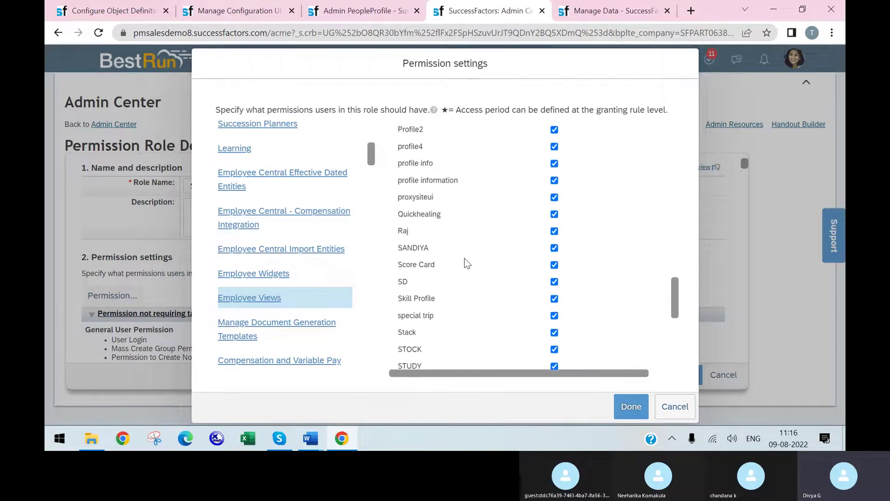
- Find 'onet' on the page, tick OneTime Deduction, and confirm with Done
{"action": "key", "text": "ctrl+f"}
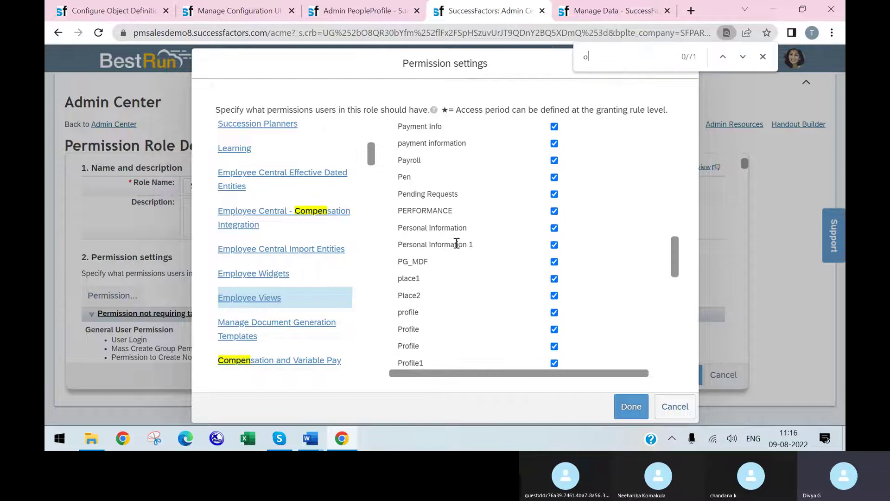
{"action": "type", "text": "one"}
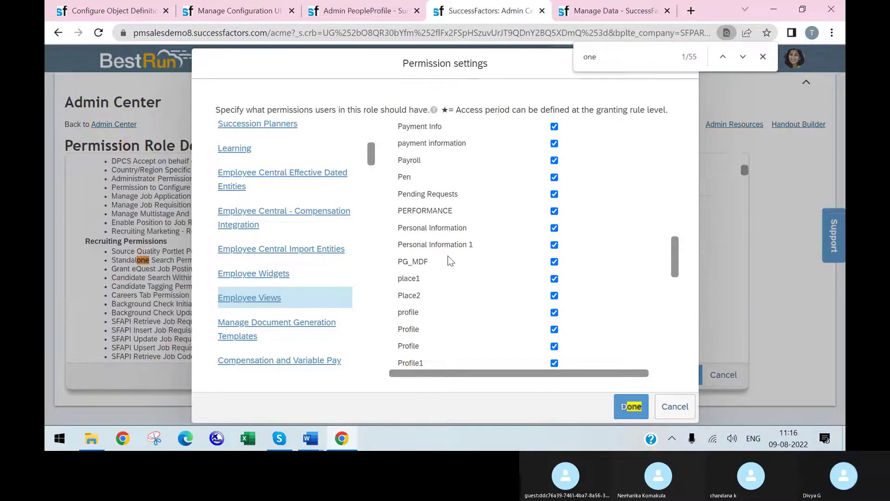
{"action": "type", "text": "ti"}
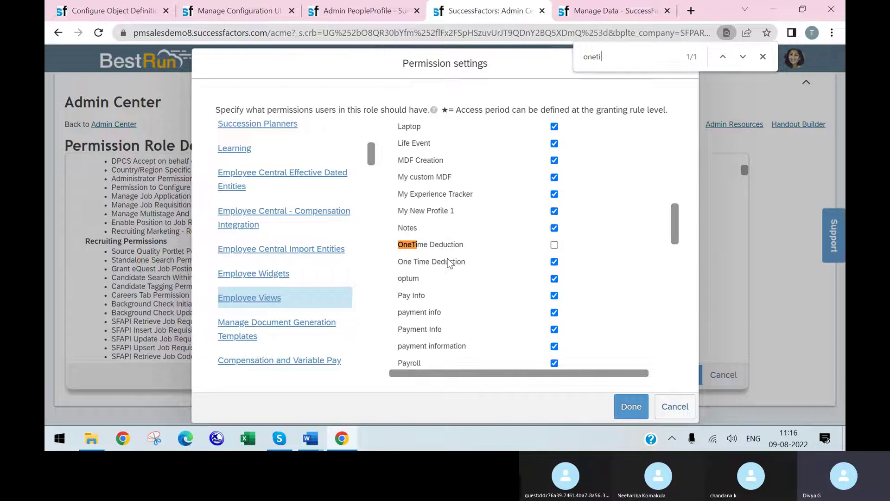
{"action": "left_click", "coordinate": [554, 244]}
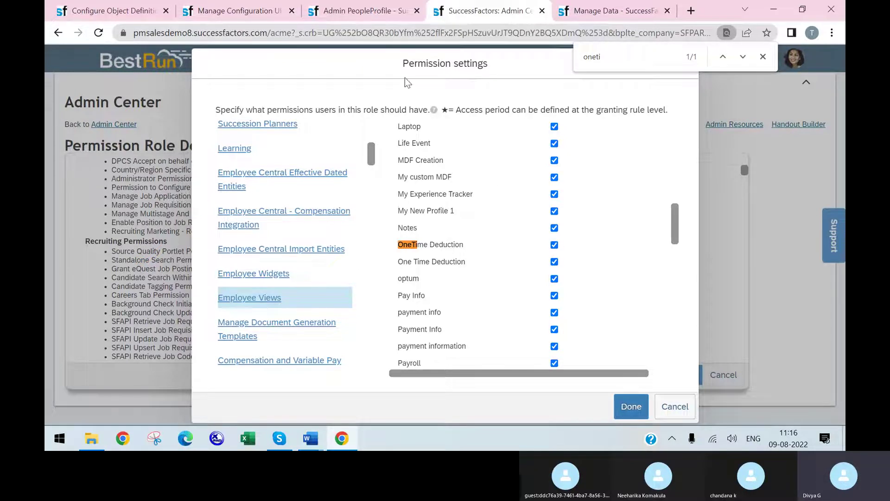
{"action": "left_click", "coordinate": [631, 406]}
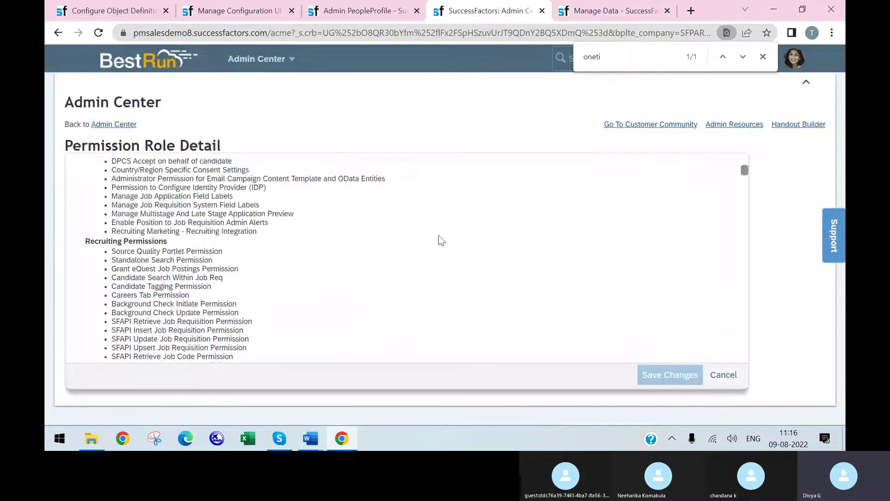
- Search for the test employee and bring up their People Profile
{"action": "left_click", "coordinate": [642, 10]}
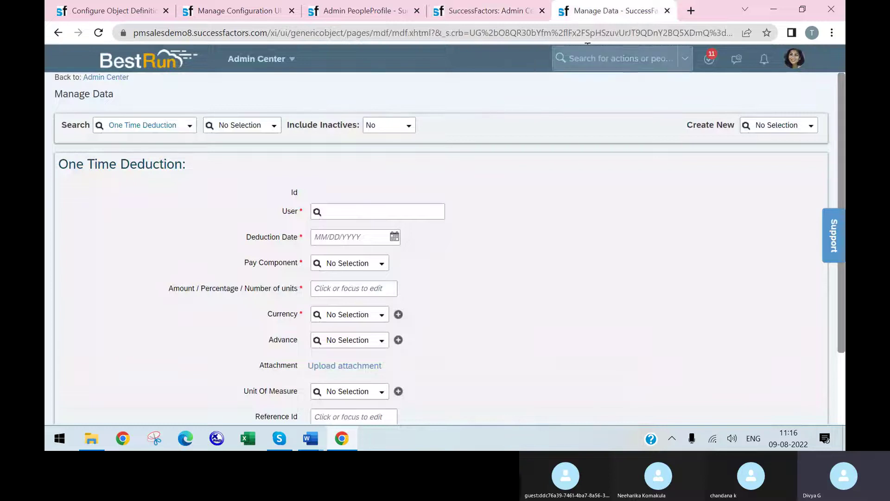
{"action": "left_click", "coordinate": [588, 58]}
{"action": "type", "text": "test"}
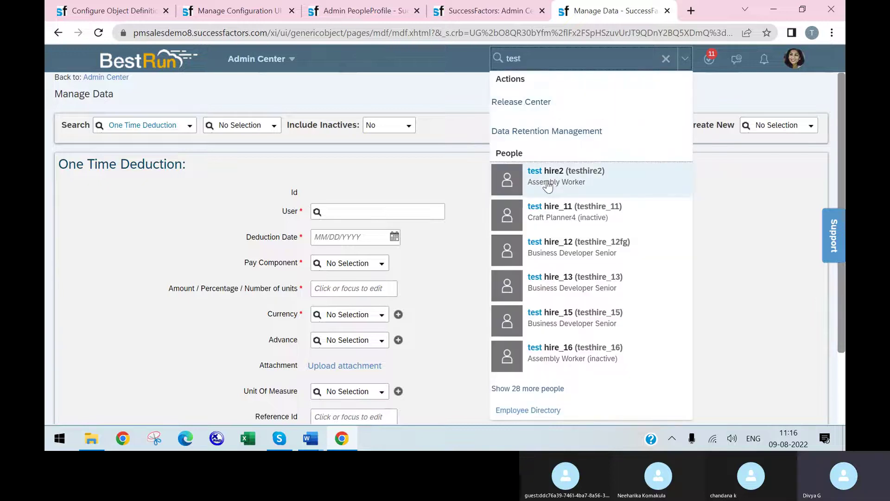
{"action": "left_click", "coordinate": [548, 185]}
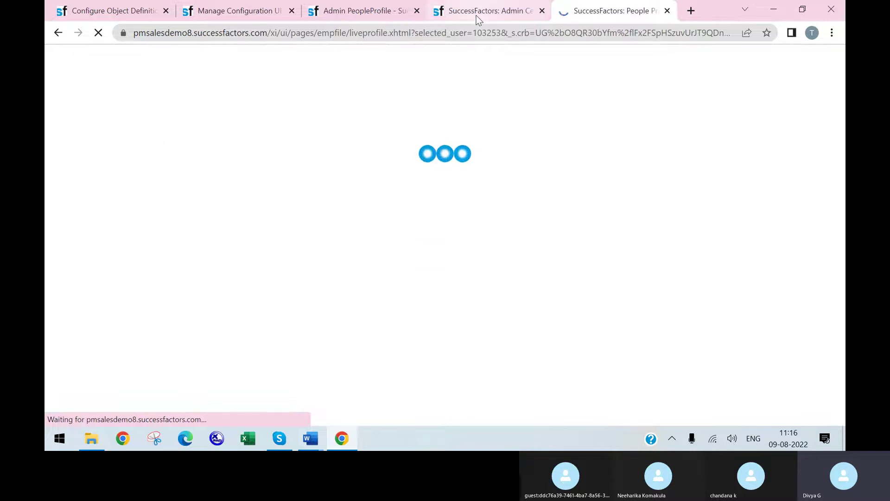
{"action": "left_click", "coordinate": [477, 15]}
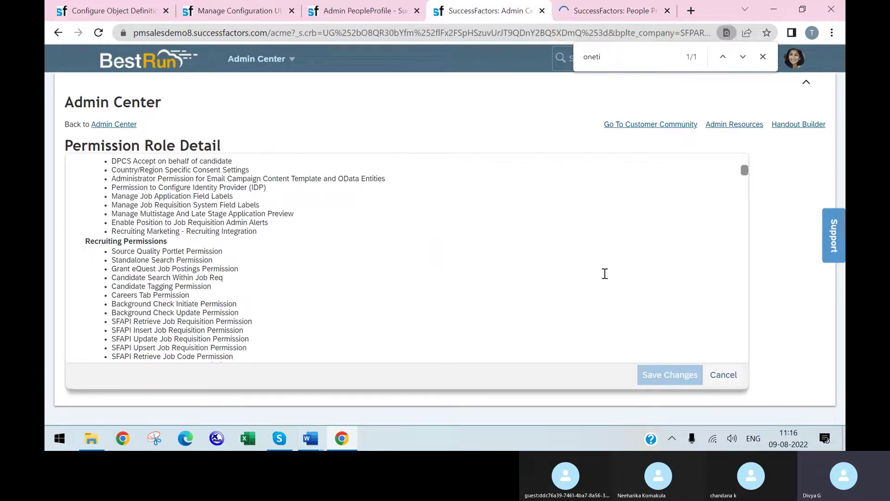
{"action": "scroll", "coordinate": [613, 334], "scroll_direction": "up", "scroll_amount": 3}
{"action": "scroll", "coordinate": [593, 297], "scroll_direction": "up", "scroll_amount": 10}
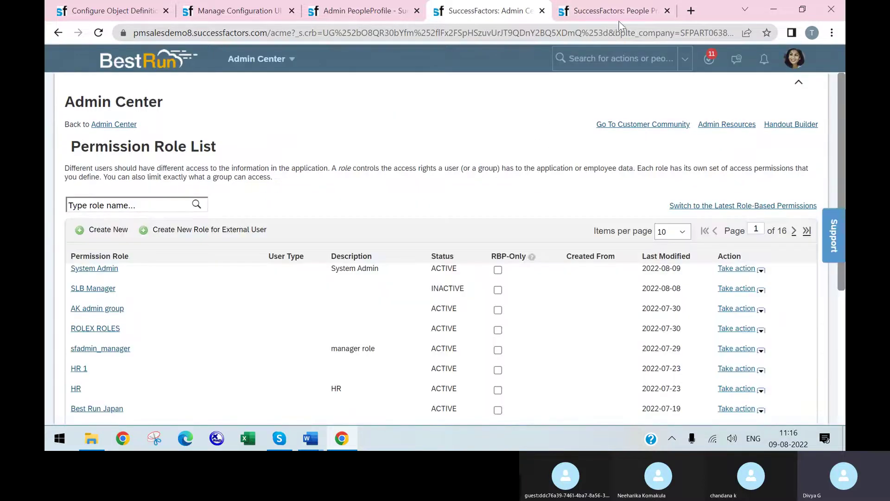
{"action": "left_click", "coordinate": [617, 18]}
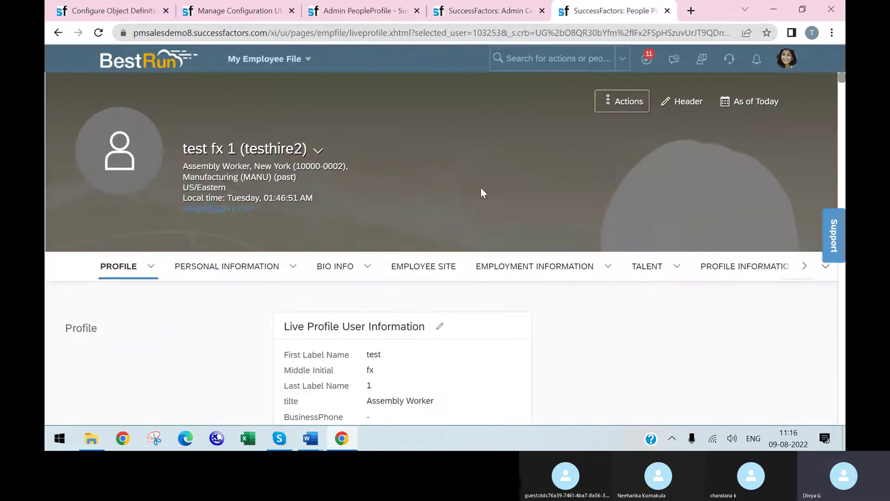
- Advance the profile's section bar to STOCK, then return to the Permission Role List
{"action": "left_click", "coordinate": [805, 266]}
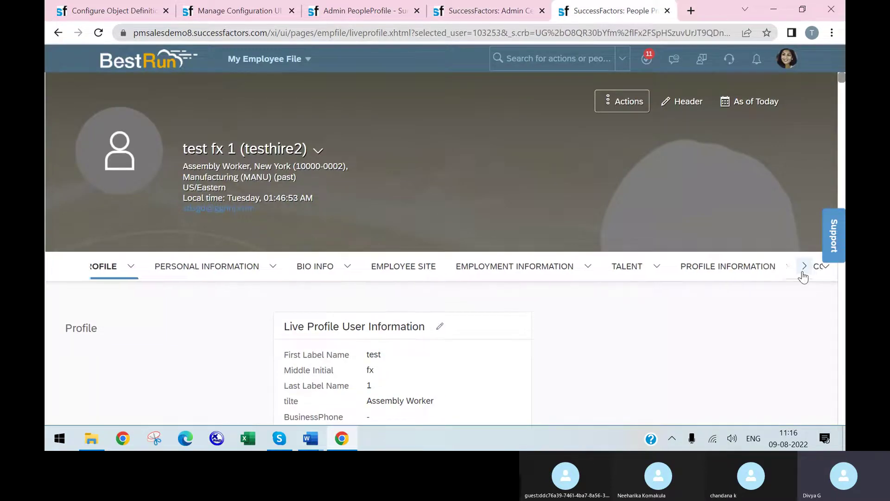
{"action": "left_click", "coordinate": [803, 274]}
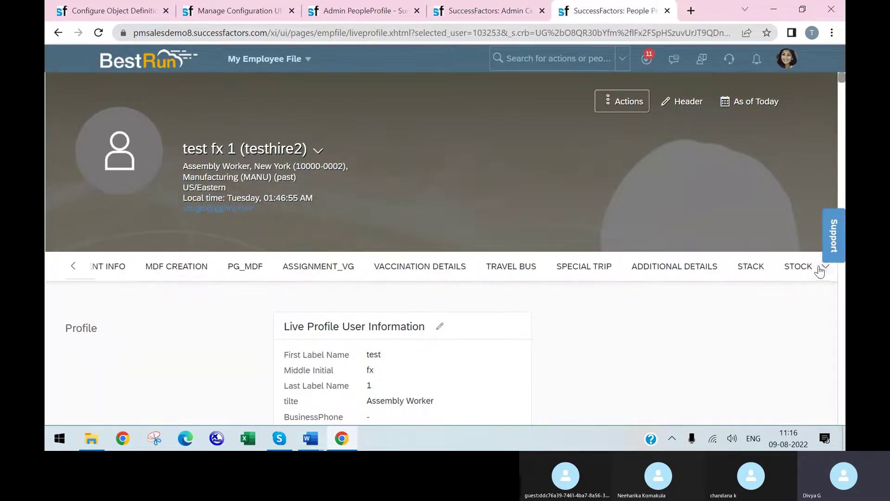
{"action": "left_click", "coordinate": [801, 273]}
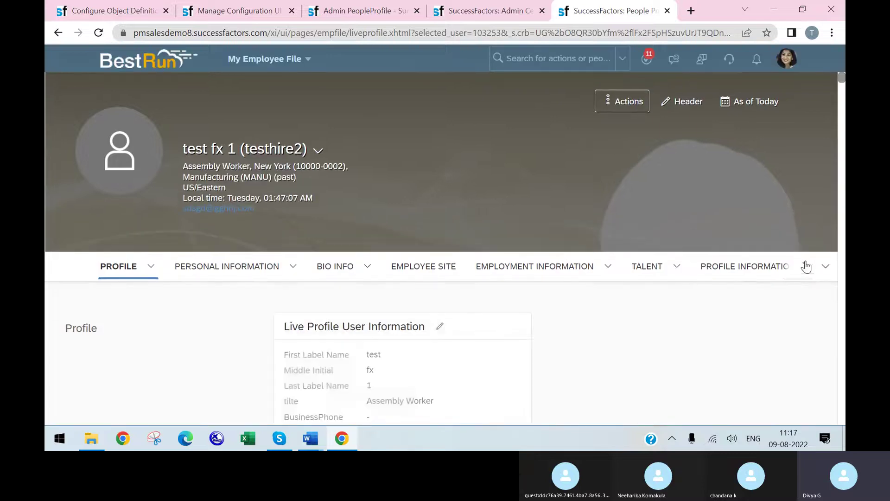
{"action": "left_click", "coordinate": [805, 273]}
{"action": "left_click", "coordinate": [804, 273]}
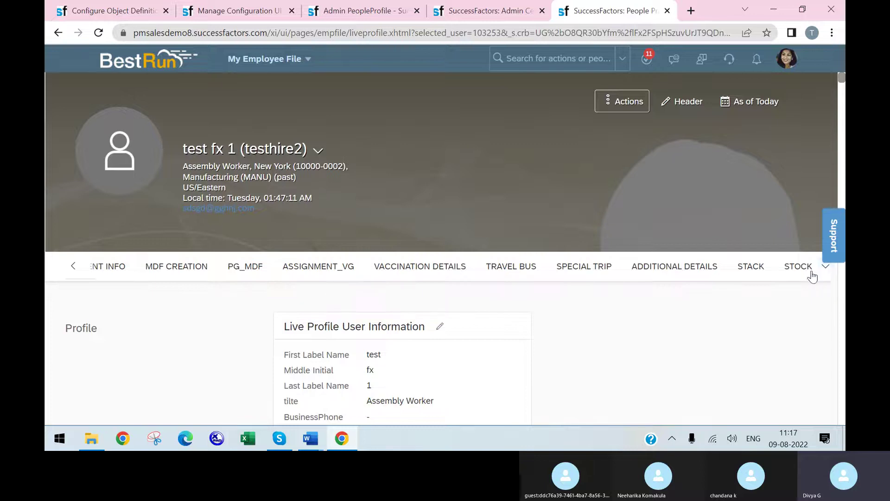
{"action": "left_click", "coordinate": [809, 274]}
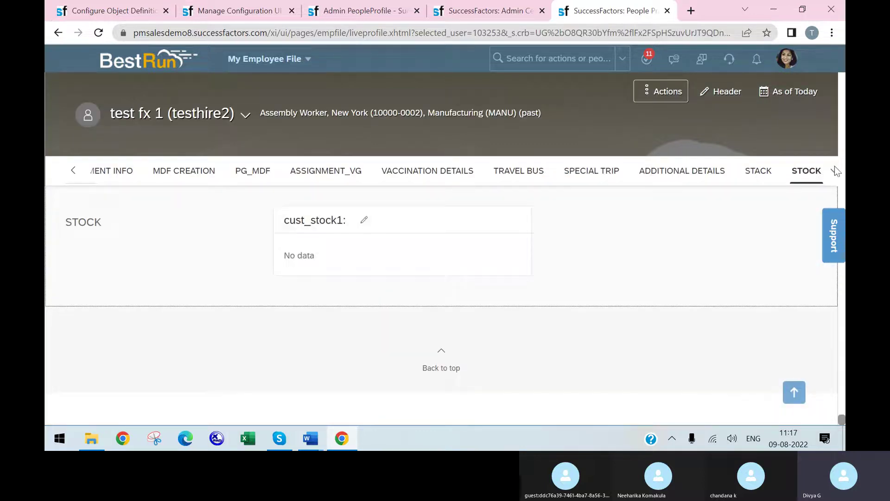
{"action": "left_click", "coordinate": [486, 11]}
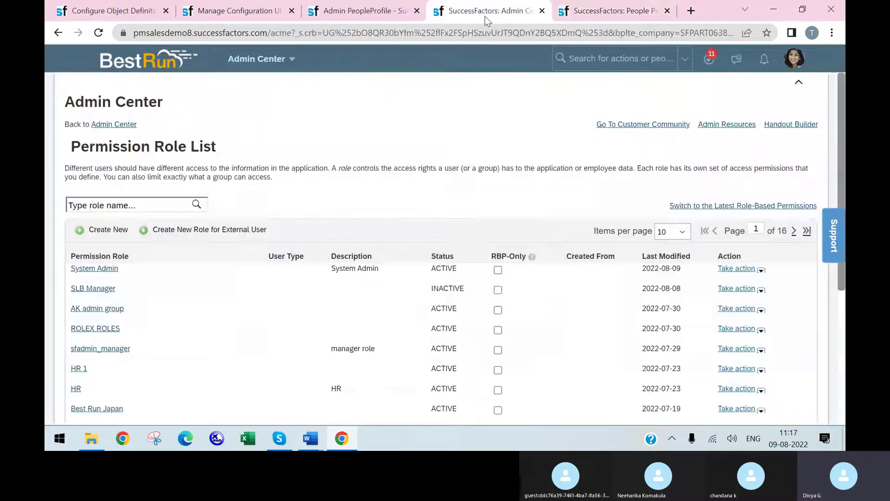
- In Configure People Profile, drag the OneTime Deduction section bar up and drop it above My Experience Tracker
{"action": "left_click", "coordinate": [384, 10]}
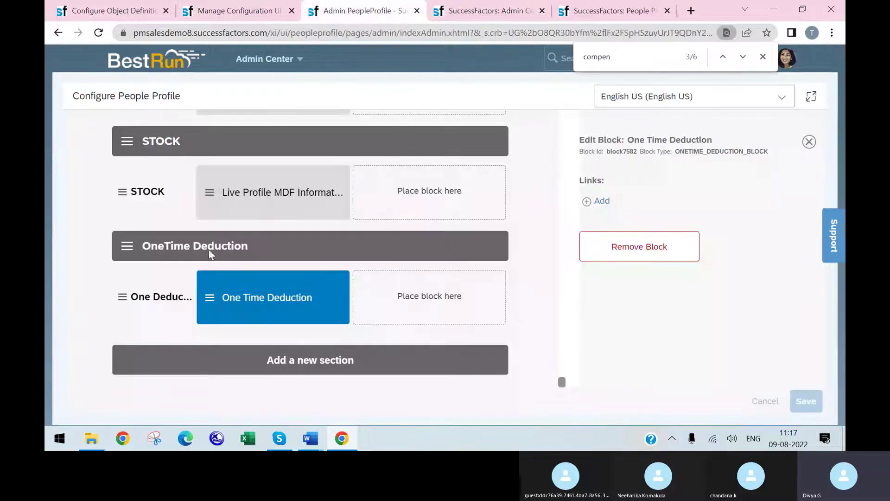
{"action": "left_click_drag", "start_coordinate": [127, 250], "coordinate": [385, 38]}
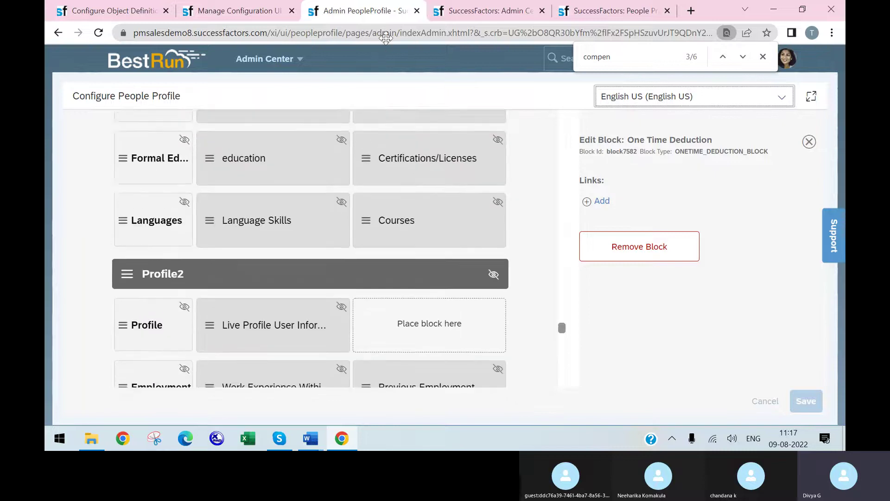
{"action": "left_click_drag", "start_coordinate": [276, 59], "coordinate": [298, 2]}
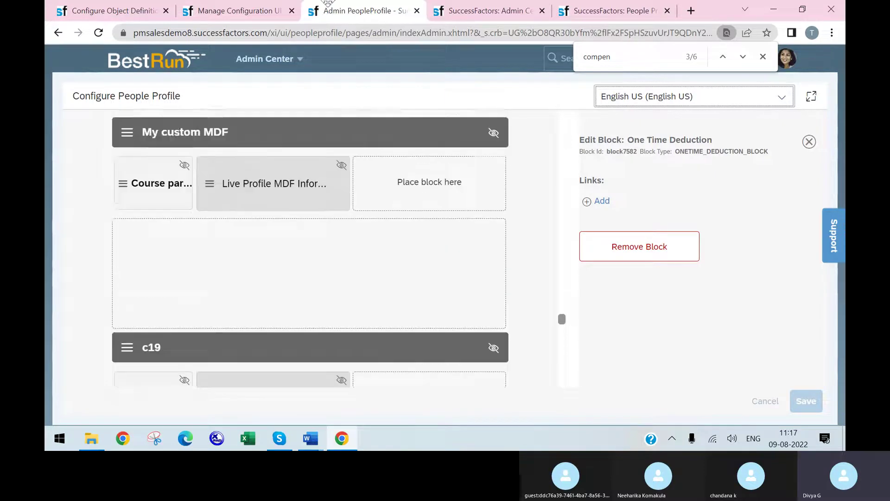
{"action": "left_click_drag", "start_coordinate": [156, 227], "coordinate": [269, 2]}
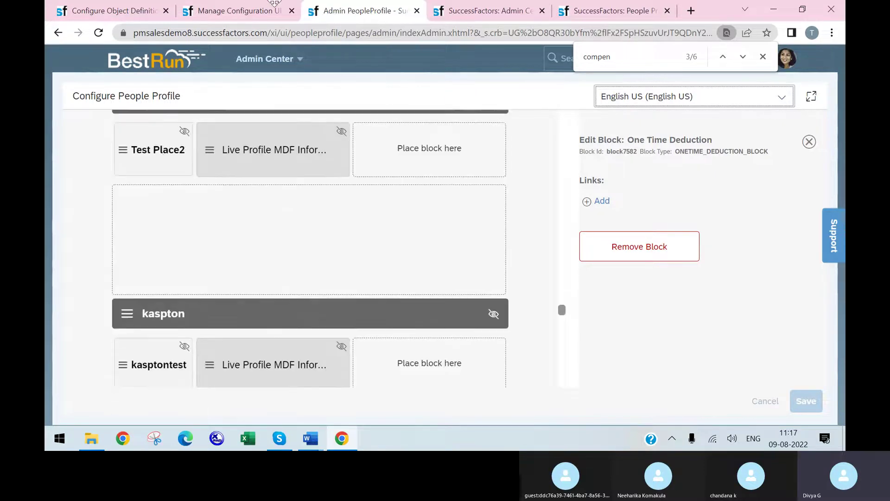
{"action": "left_click_drag", "start_coordinate": [239, 91], "coordinate": [281, 249]}
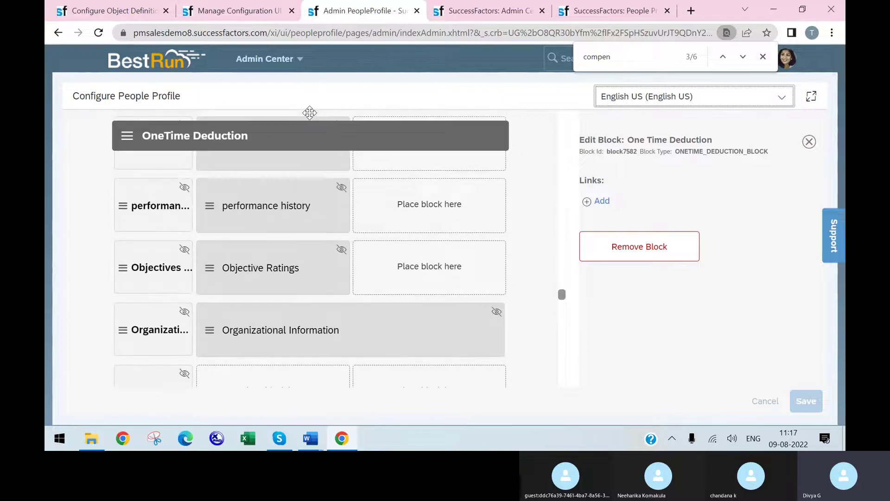
{"action": "left_click_drag", "start_coordinate": [329, 54], "coordinate": [334, 36]}
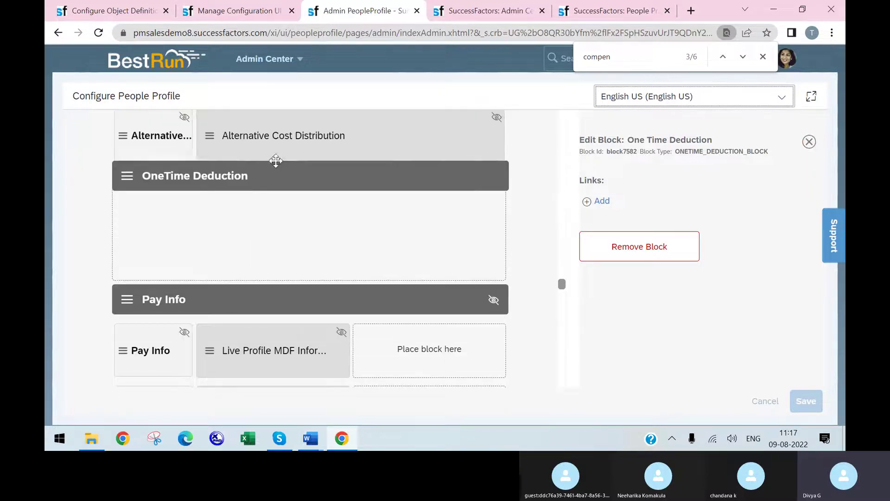
{"action": "left_click_drag", "start_coordinate": [300, 23], "coordinate": [236, 142]}
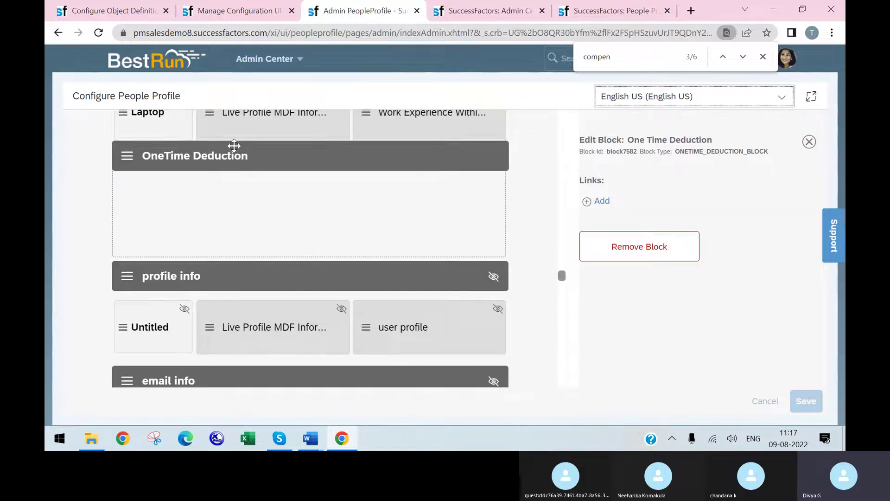
{"action": "left_click_drag", "start_coordinate": [262, 84], "coordinate": [265, 259]}
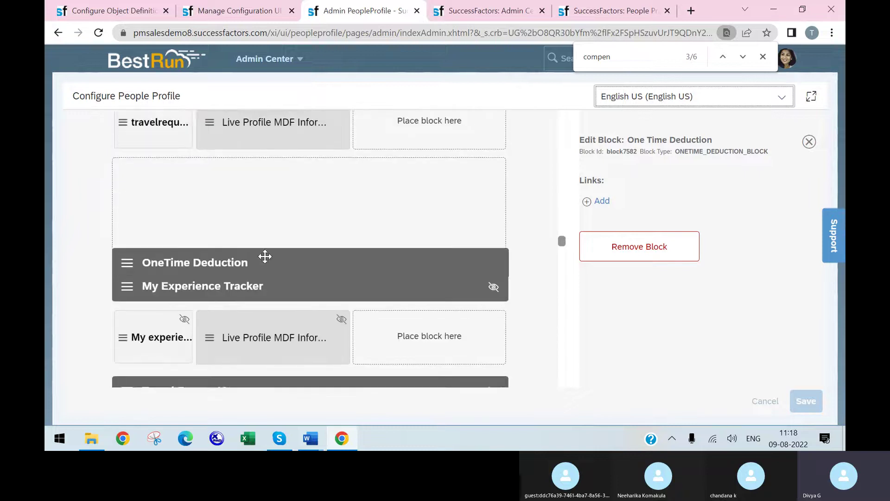
{"action": "left_click_drag", "start_coordinate": [340, 282], "coordinate": [341, 283]}
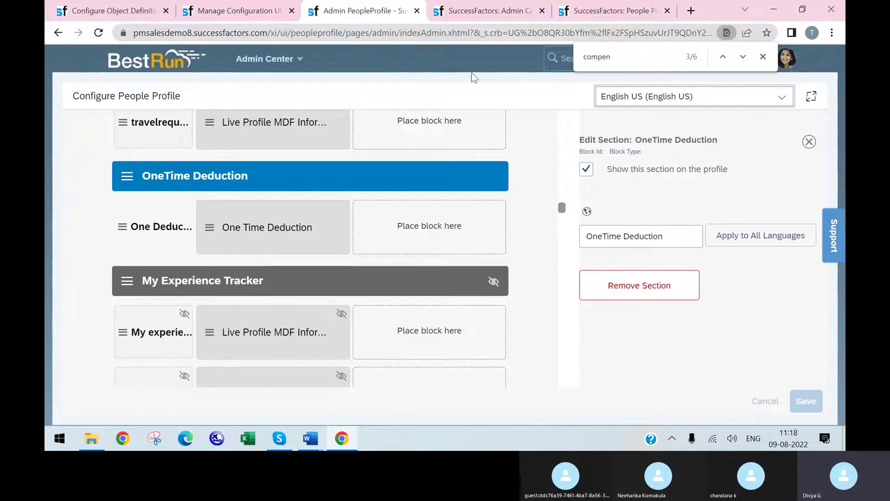
- Save the rearranged People Profile layout and reload the test employee's profile
{"action": "left_click", "coordinate": [603, 8]}
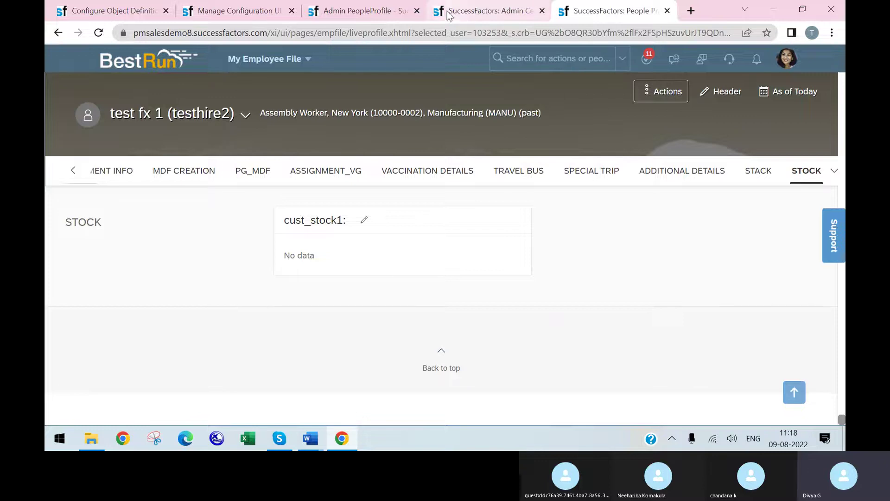
{"action": "left_click", "coordinate": [367, 10]}
{"action": "left_click", "coordinate": [819, 407]}
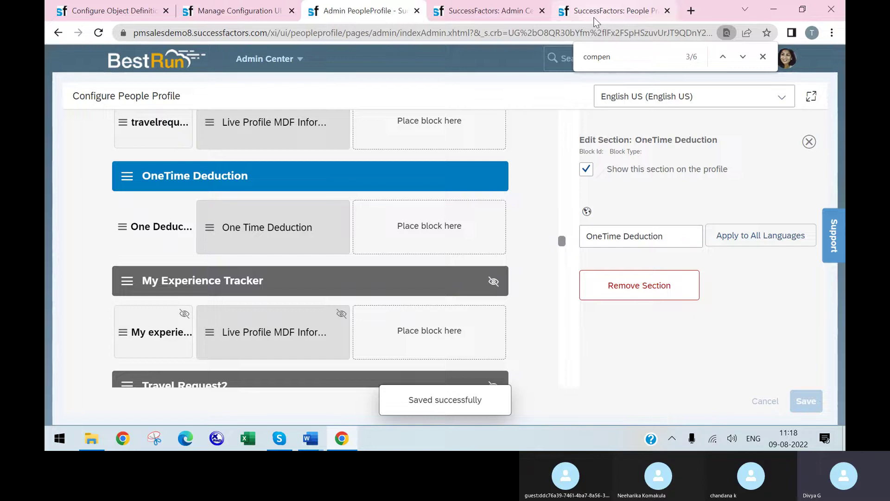
{"action": "left_click", "coordinate": [595, 14]}
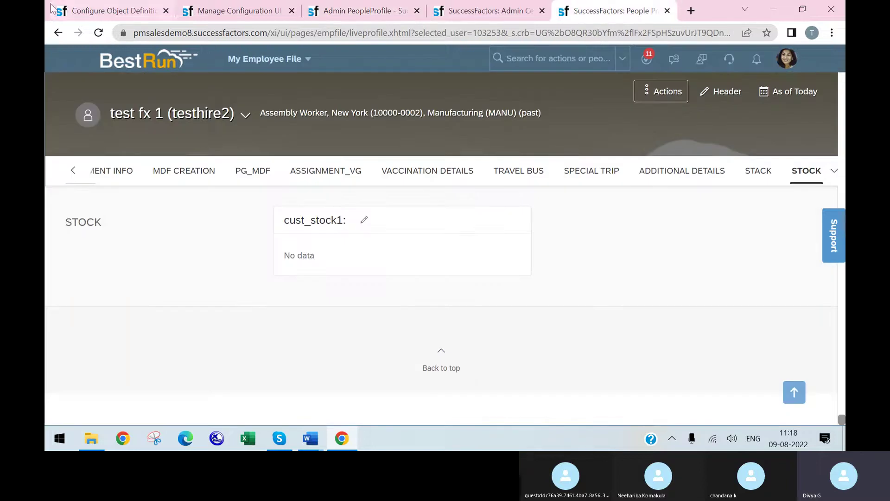
{"action": "key", "text": "F5"}
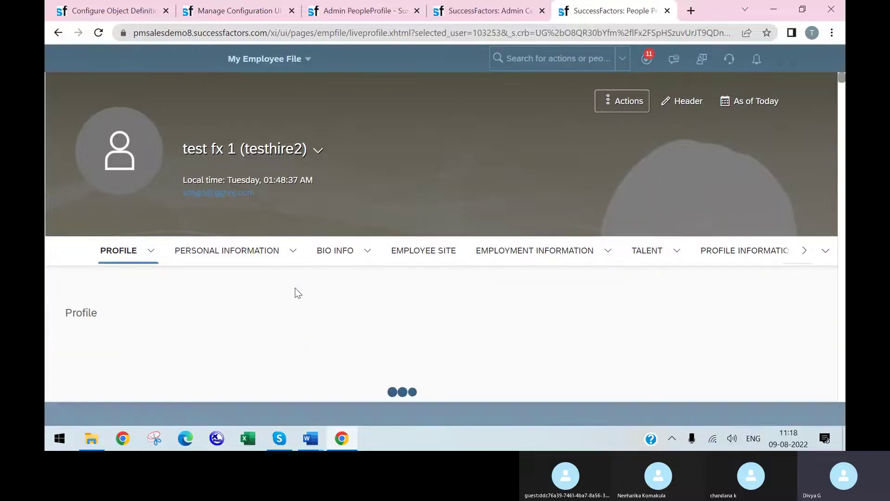
- Browse profile sections from Employment Information through Payroll, Payment Info and Special Trip to Stack, then back
{"action": "left_click", "coordinate": [536, 268]}
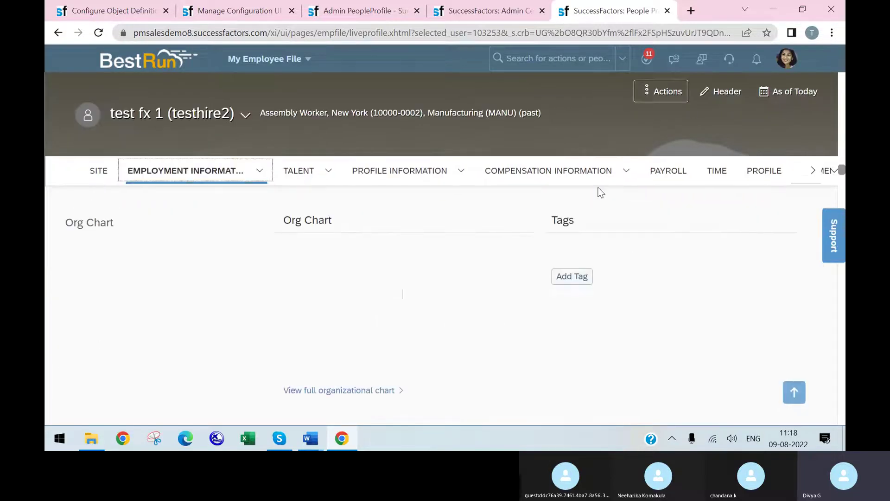
{"action": "left_click", "coordinate": [654, 176]}
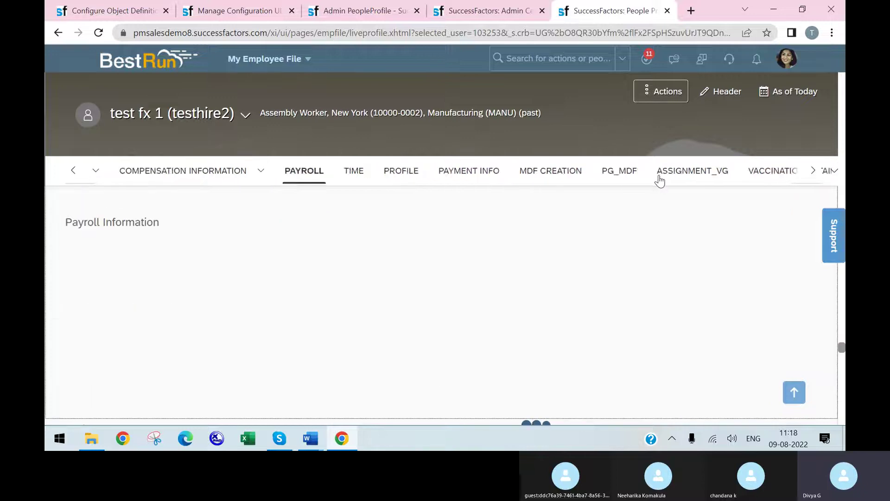
{"action": "left_click", "coordinate": [487, 179]}
{"action": "left_click", "coordinate": [646, 176]}
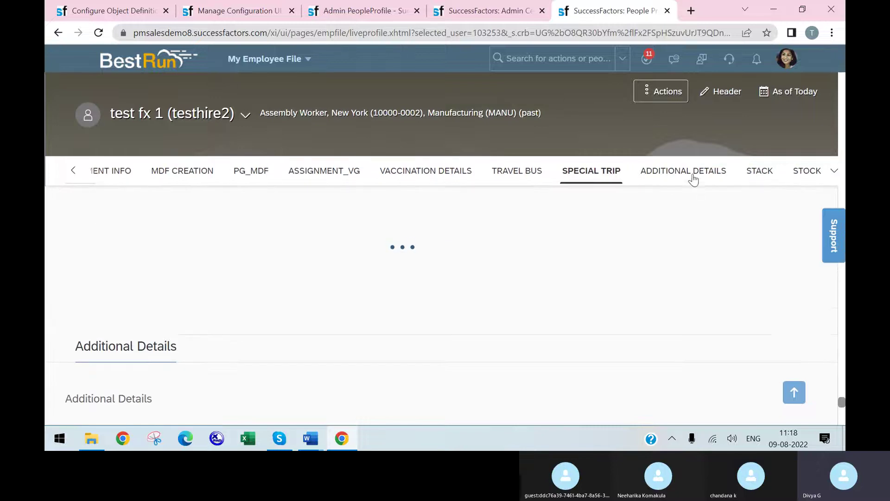
{"action": "left_click", "coordinate": [694, 176]}
{"action": "left_click", "coordinate": [764, 174]}
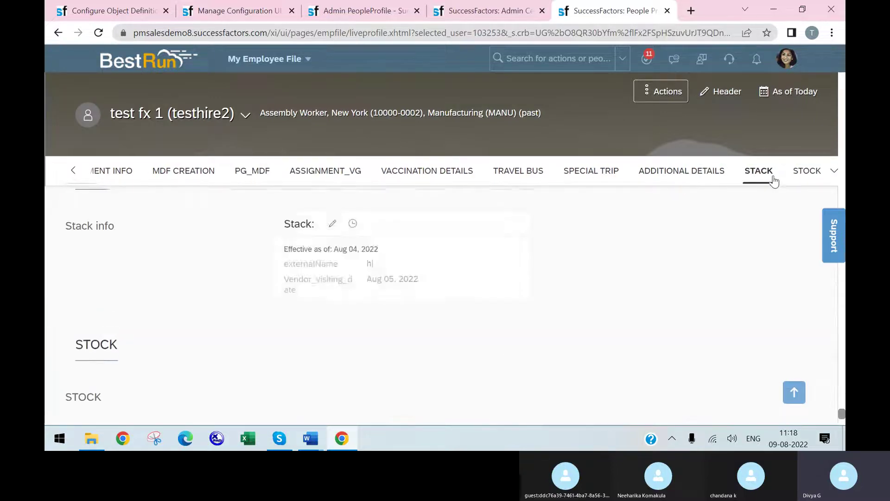
{"action": "left_click", "coordinate": [505, 176]}
{"action": "left_click", "coordinate": [424, 171]}
{"action": "left_click", "coordinate": [323, 172]}
{"action": "left_click", "coordinate": [180, 172]}
{"action": "left_click", "coordinate": [73, 171]}
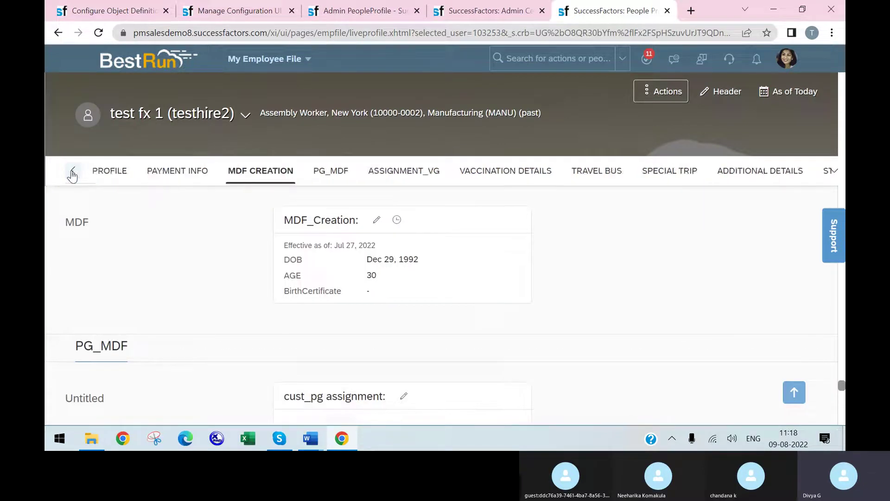
- Reload the profile and revisit Employment Information, Payroll, Vaccination Details, Stack, Payment Info and Bio Info
{"action": "left_click", "coordinate": [98, 31]}
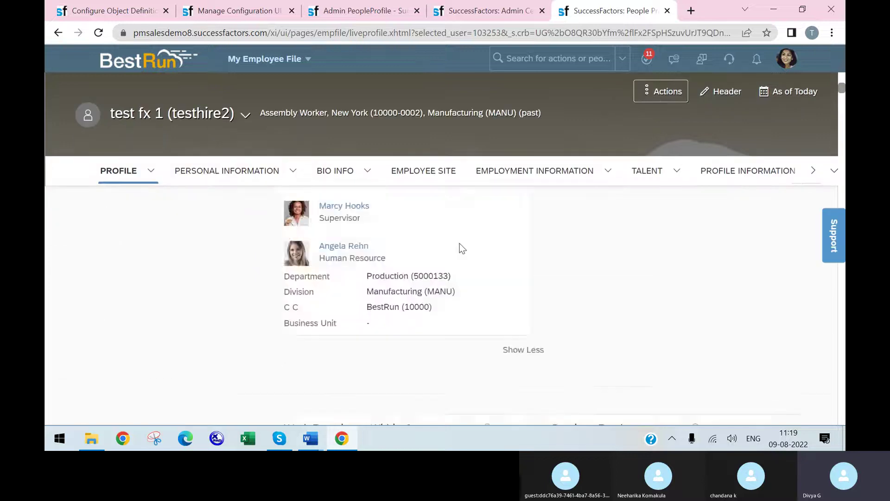
{"action": "left_click", "coordinate": [528, 173]}
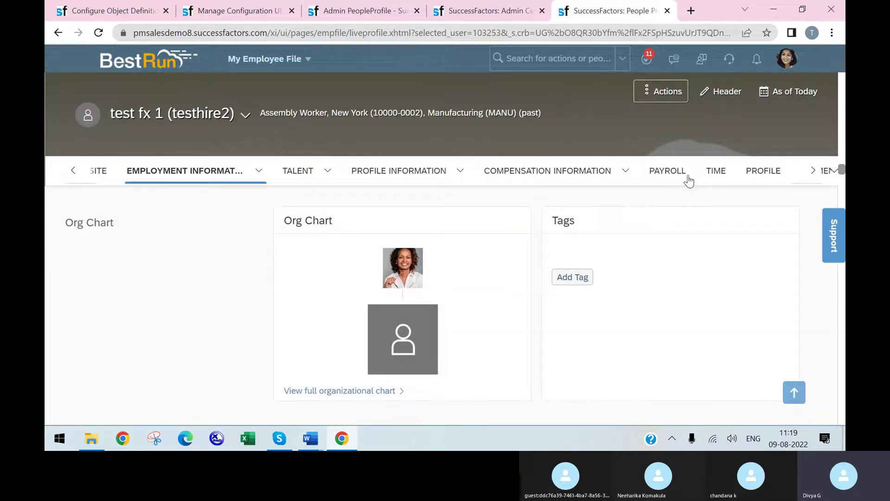
{"action": "left_click", "coordinate": [688, 179]}
{"action": "left_click", "coordinate": [741, 176]}
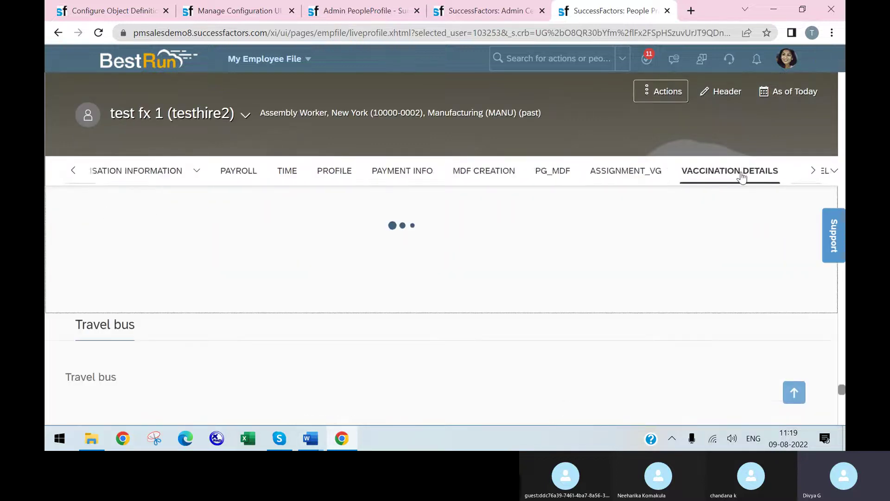
{"action": "left_click", "coordinate": [760, 172]}
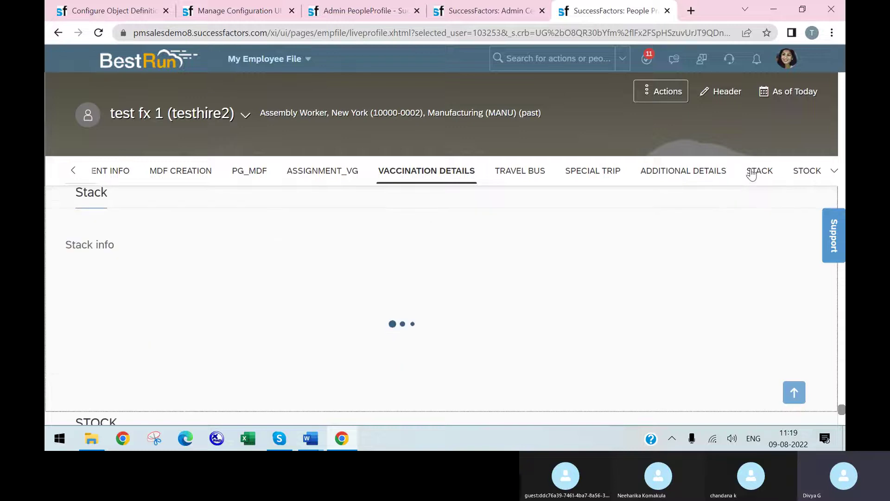
{"action": "left_click", "coordinate": [356, 176]}
{"action": "left_click", "coordinate": [253, 172]}
{"action": "left_click", "coordinate": [181, 172]}
{"action": "left_click", "coordinate": [121, 176]}
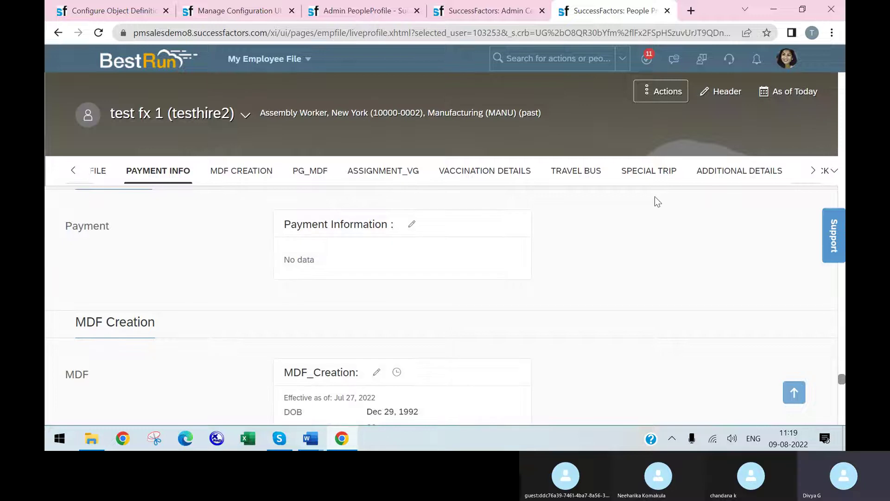
{"action": "left_click", "coordinate": [72, 174]}
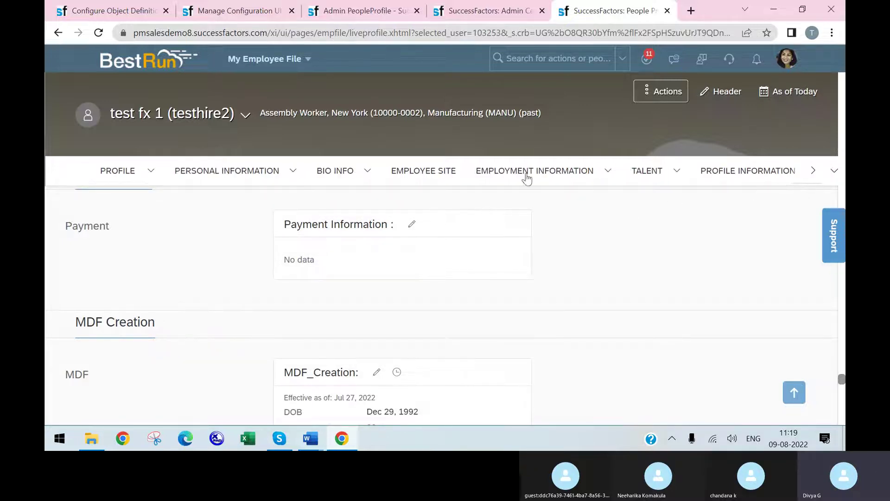
{"action": "left_click", "coordinate": [337, 171]}
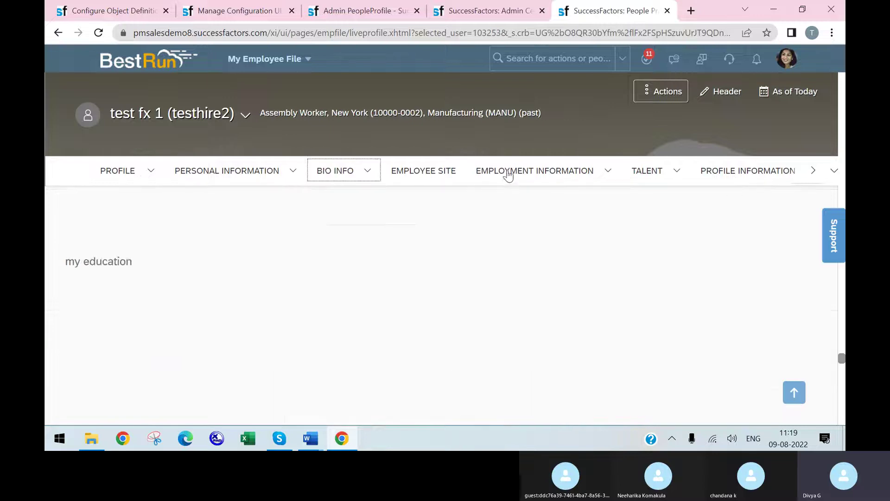
- Jump to Compensation Information and scroll down to the empty Recurring Deduction and One Time Deductions cards
{"action": "left_click", "coordinate": [654, 172]}
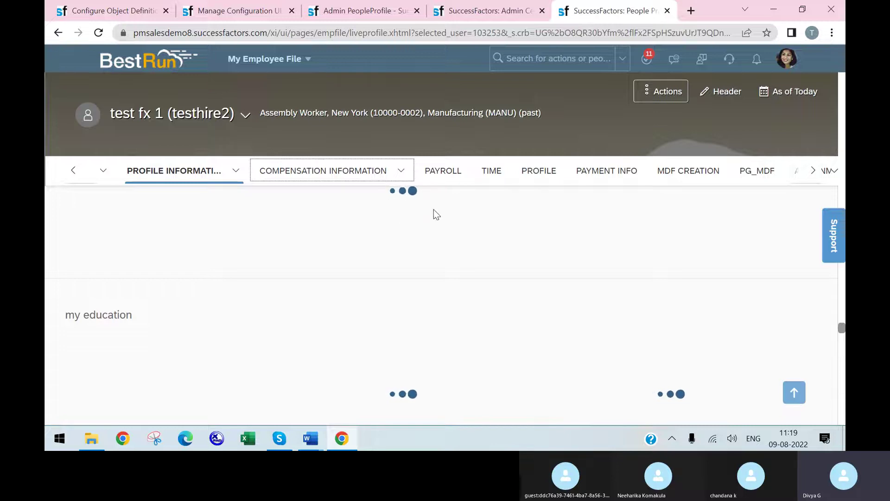
{"action": "scroll", "coordinate": [325, 344], "scroll_direction": "down", "scroll_amount": 3}
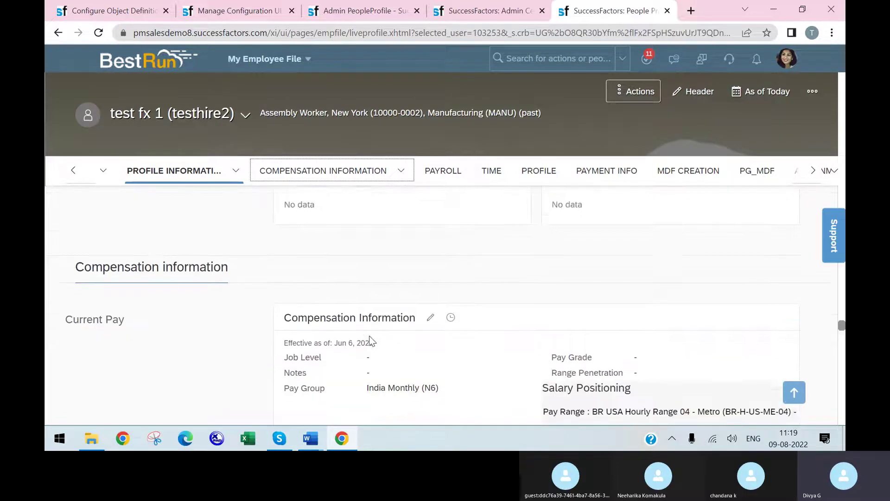
{"action": "scroll", "coordinate": [401, 326], "scroll_direction": "down", "scroll_amount": 10}
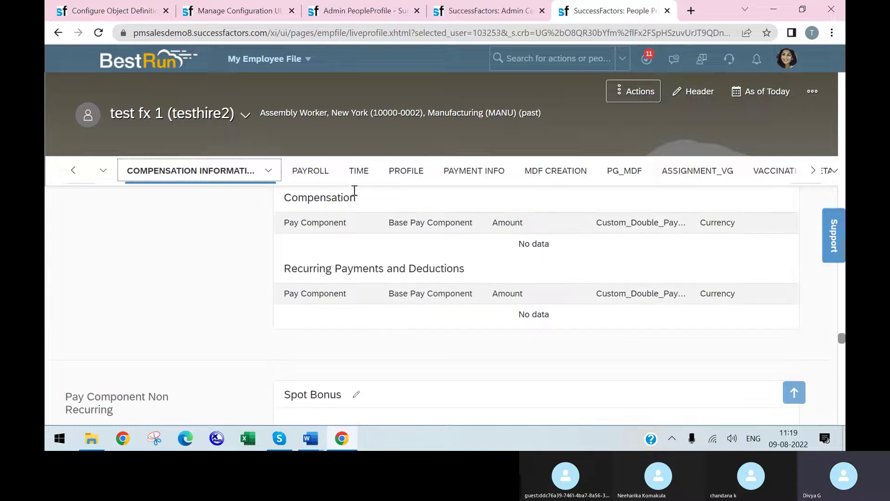
{"action": "scroll", "coordinate": [369, 299], "scroll_direction": "down", "scroll_amount": 5}
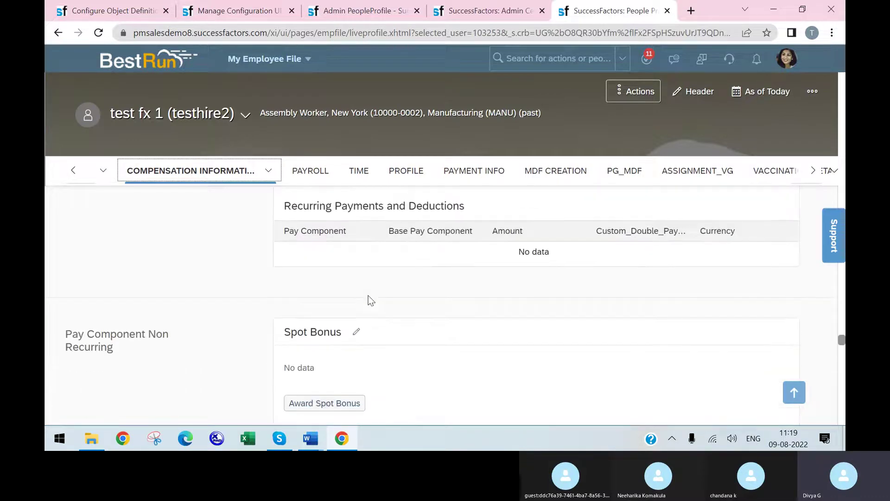
{"action": "scroll", "coordinate": [368, 296], "scroll_direction": "down", "scroll_amount": 2}
{"action": "scroll", "coordinate": [383, 271], "scroll_direction": "down", "scroll_amount": 2}
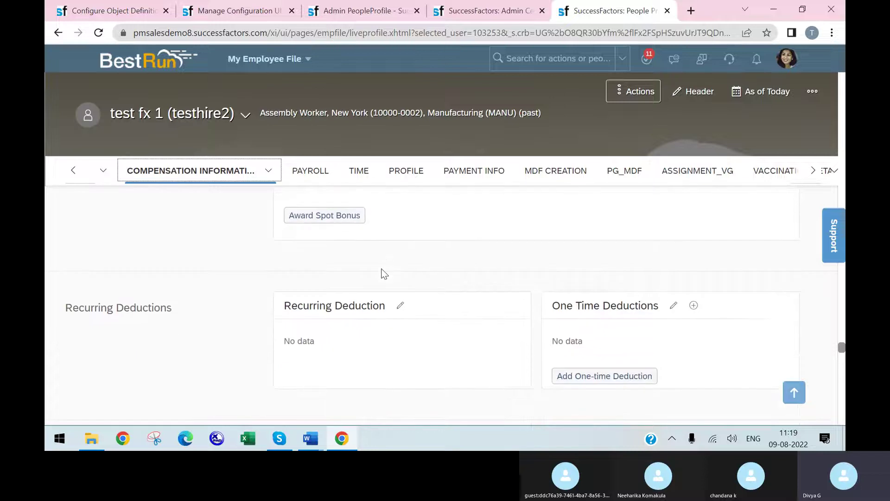
{"action": "scroll", "coordinate": [382, 269], "scroll_direction": "down", "scroll_amount": 1}
- Open the One Time Deductions dialog and check its One Time Deduction, Pay Component, Deduction Date and Amount fields
{"action": "left_click", "coordinate": [673, 246]}
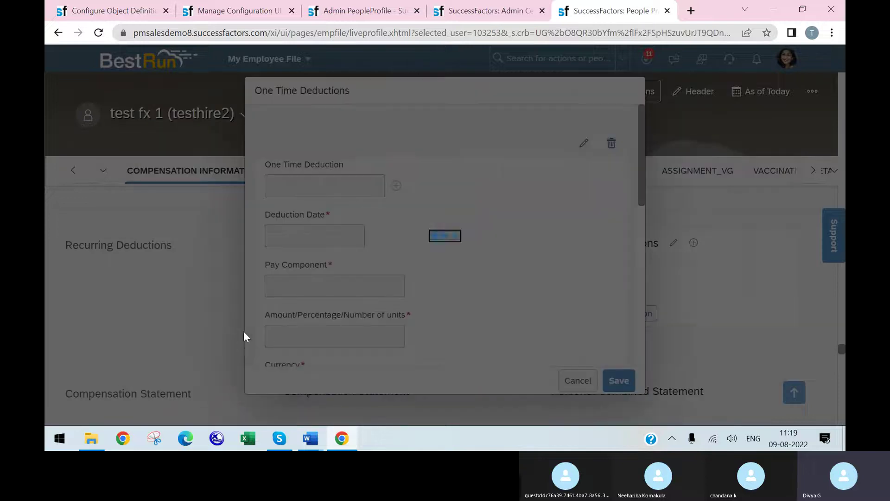
{"action": "left_click", "coordinate": [354, 180]}
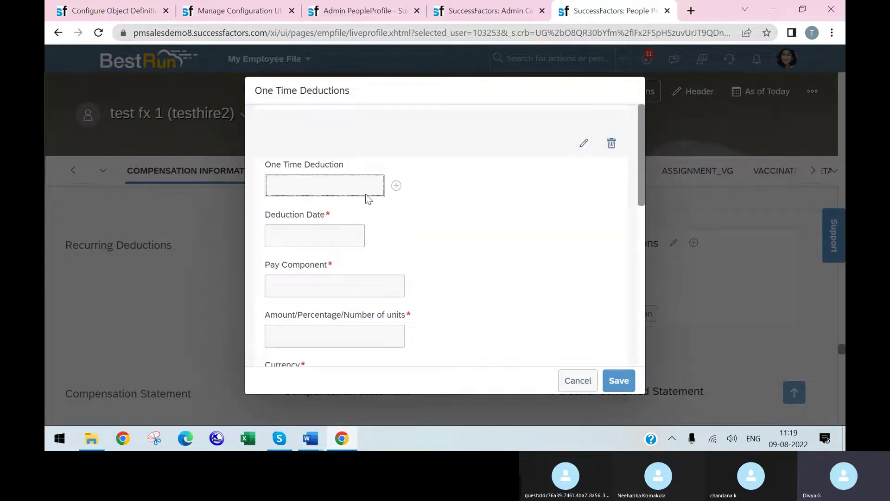
{"action": "scroll", "coordinate": [362, 244], "scroll_direction": "down", "scroll_amount": 1}
{"action": "left_click", "coordinate": [336, 224]}
{"action": "scroll", "coordinate": [356, 272], "scroll_direction": "down", "scroll_amount": 2}
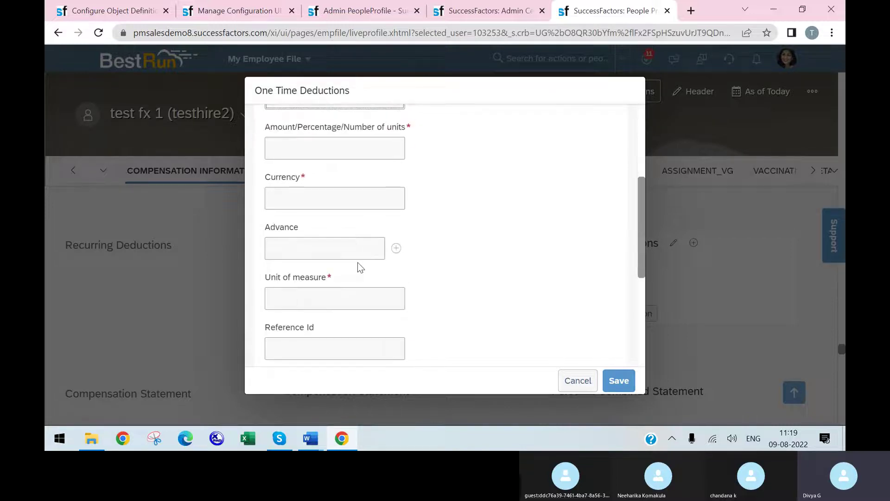
{"action": "scroll", "coordinate": [363, 218], "scroll_direction": "up", "scroll_amount": 2}
{"action": "scroll", "coordinate": [319, 230], "scroll_direction": "up", "scroll_amount": 1}
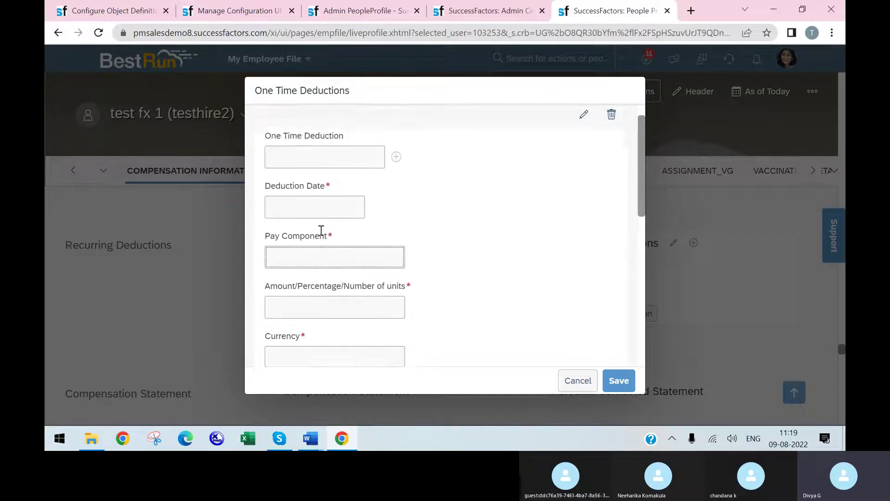
{"action": "left_click", "coordinate": [316, 243]}
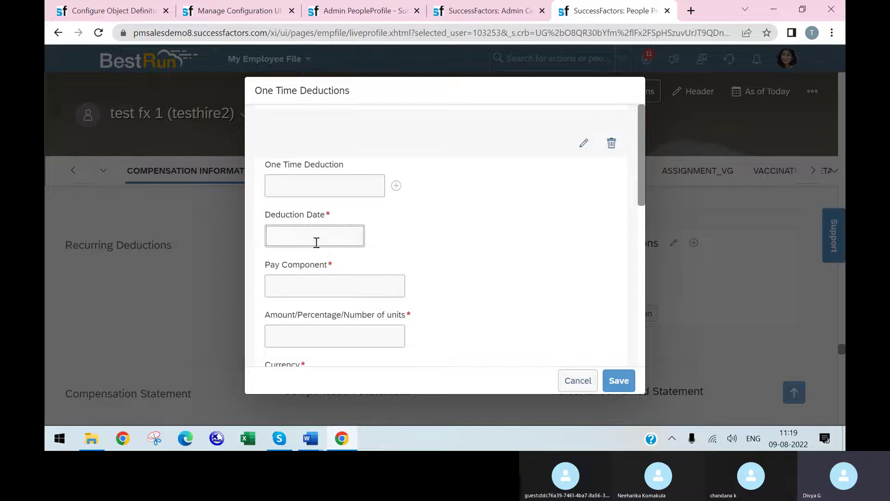
{"action": "left_click", "coordinate": [313, 289]}
{"action": "left_click", "coordinate": [357, 332]}
{"action": "scroll", "coordinate": [408, 228], "scroll_direction": "down", "scroll_amount": 2}
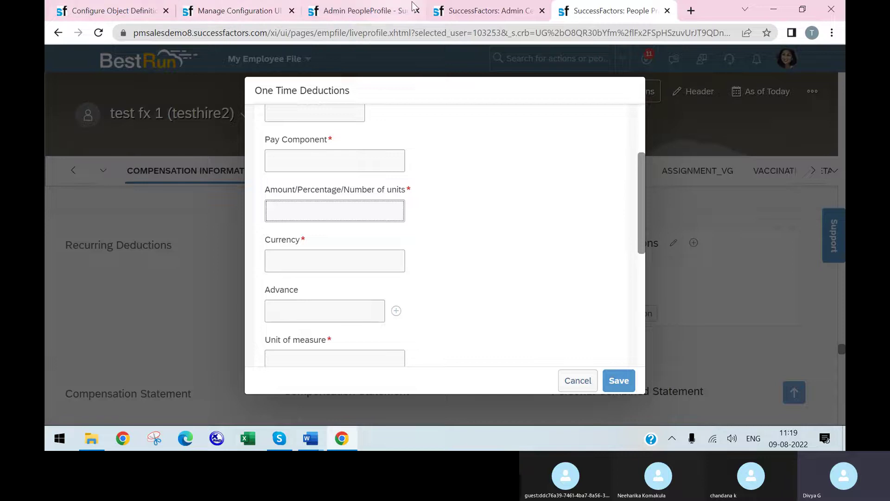
- Compare against the One Time Deduction configuration layout in the other browser tab
{"action": "left_click", "coordinate": [213, 9]}
{"action": "scroll", "coordinate": [399, 288], "scroll_direction": "down", "scroll_amount": 2}
{"action": "scroll", "coordinate": [265, 373], "scroll_direction": "up", "scroll_amount": 1}
{"action": "scroll", "coordinate": [265, 372], "scroll_direction": "down", "scroll_amount": 1}
- Back on the employee file, scroll through the deductions form and save the entry
{"action": "left_click", "coordinate": [610, 11]}
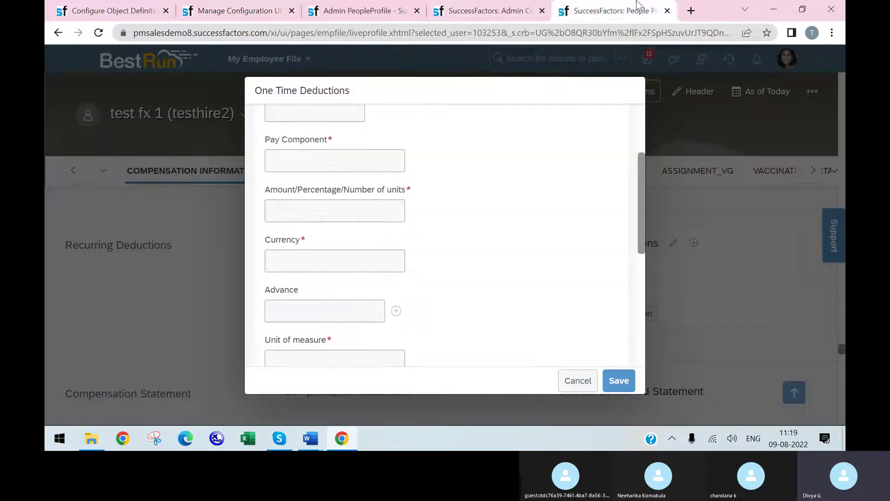
{"action": "scroll", "coordinate": [469, 199], "scroll_direction": "down", "scroll_amount": 5}
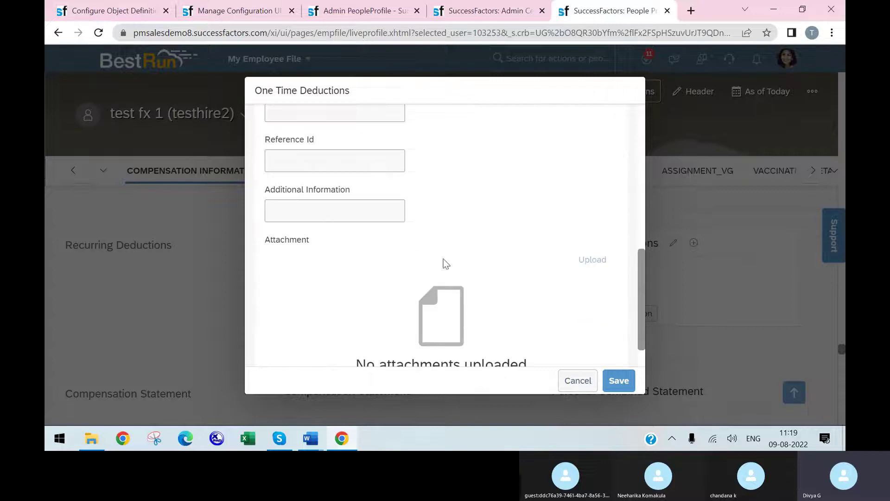
{"action": "scroll", "coordinate": [444, 260], "scroll_direction": "down", "scroll_amount": 1}
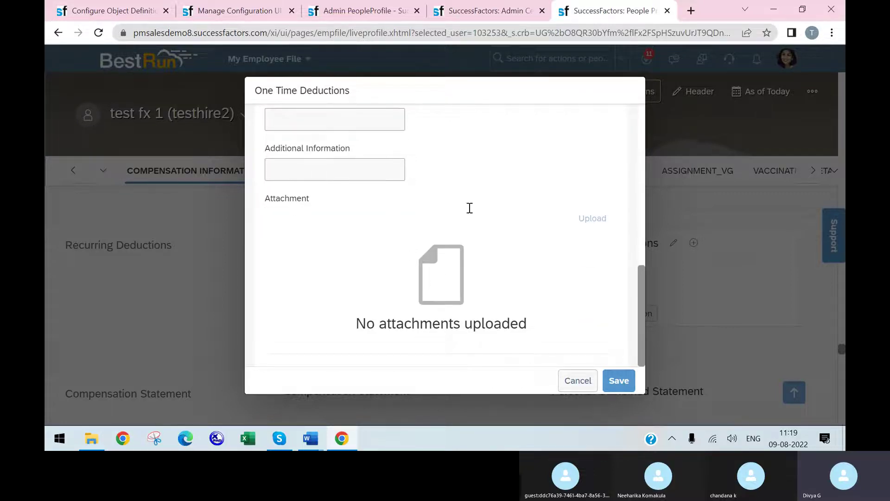
{"action": "scroll", "coordinate": [441, 265], "scroll_direction": "up", "scroll_amount": 1}
{"action": "left_click", "coordinate": [619, 380]}
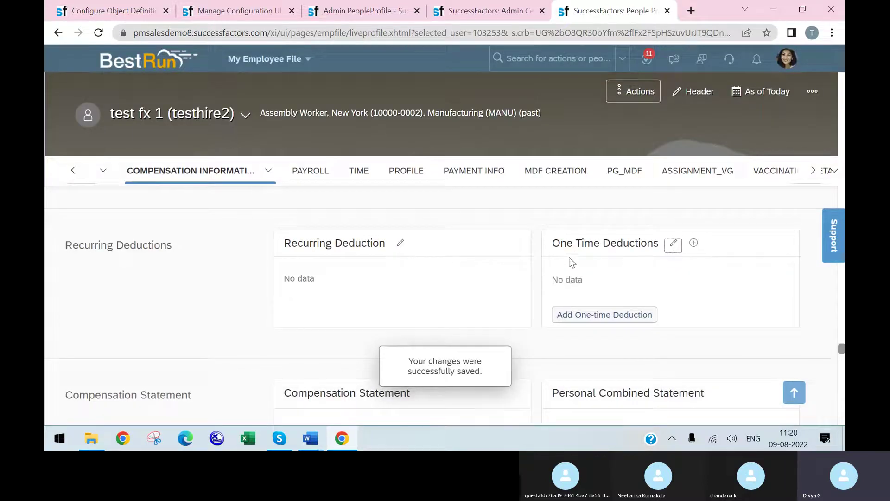
- Glance at the OneTimeDeduction object definition, then bring up the Permission Role List
{"action": "scroll", "coordinate": [599, 258], "scroll_direction": "up", "scroll_amount": 15}
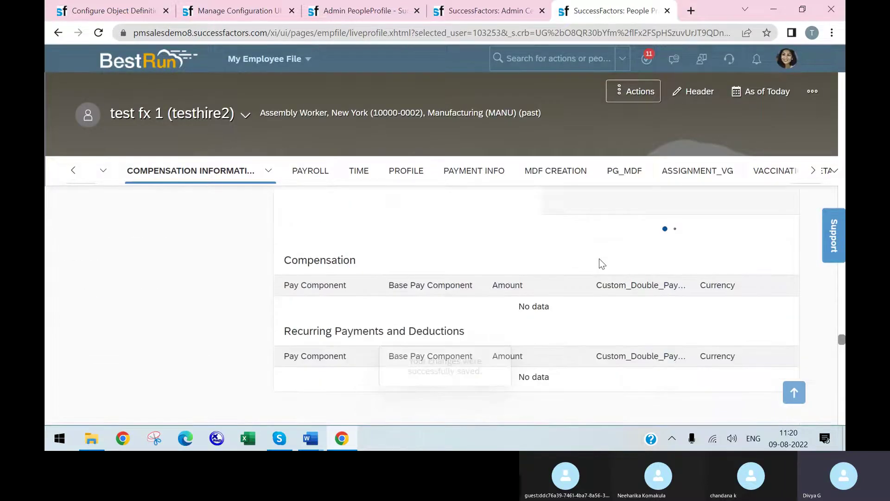
{"action": "scroll", "coordinate": [583, 244], "scroll_direction": "up", "scroll_amount": 3}
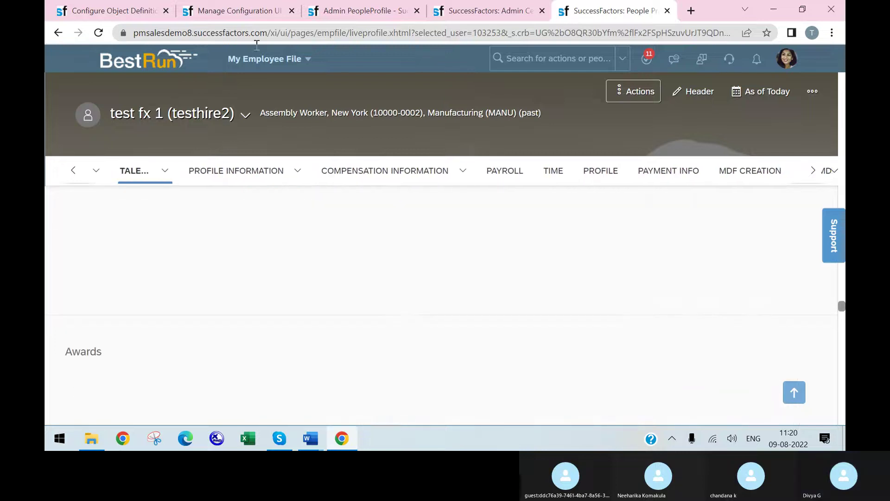
{"action": "left_click", "coordinate": [107, 14]}
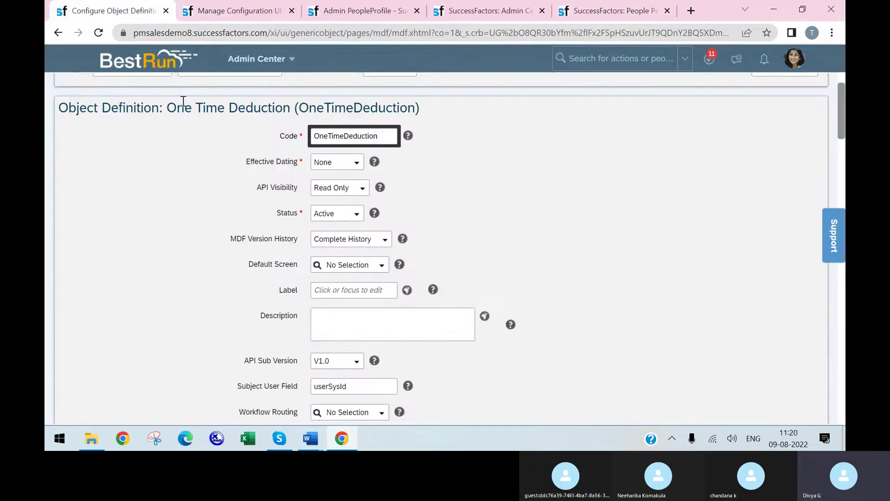
{"action": "left_click", "coordinate": [495, 10]}
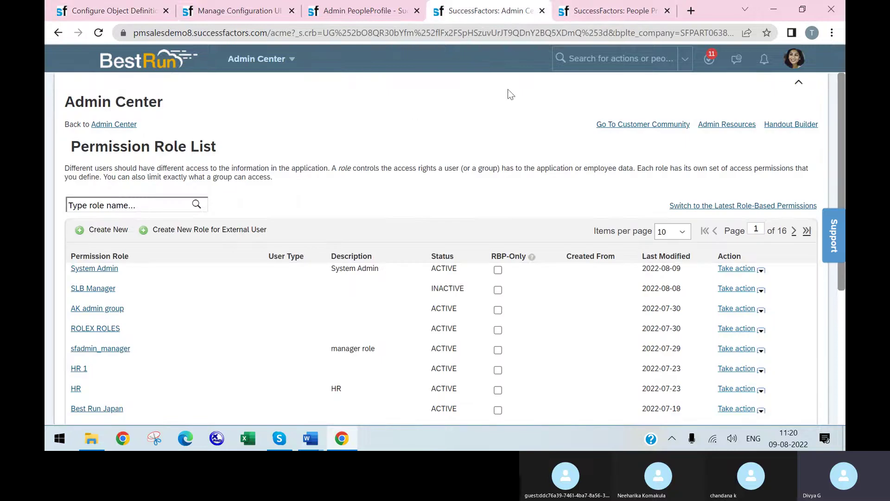
- From the employee's file, search 'manage org pa' and open Manage Organization, Pay and Job Structures
{"action": "left_click", "coordinate": [592, 19]}
{"action": "type", "text": "manage "}
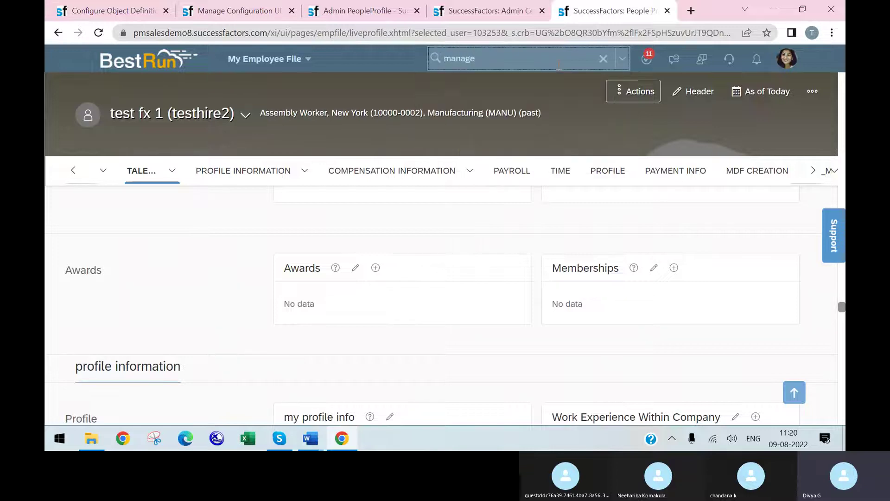
{"action": "type", "text": "org pa"}
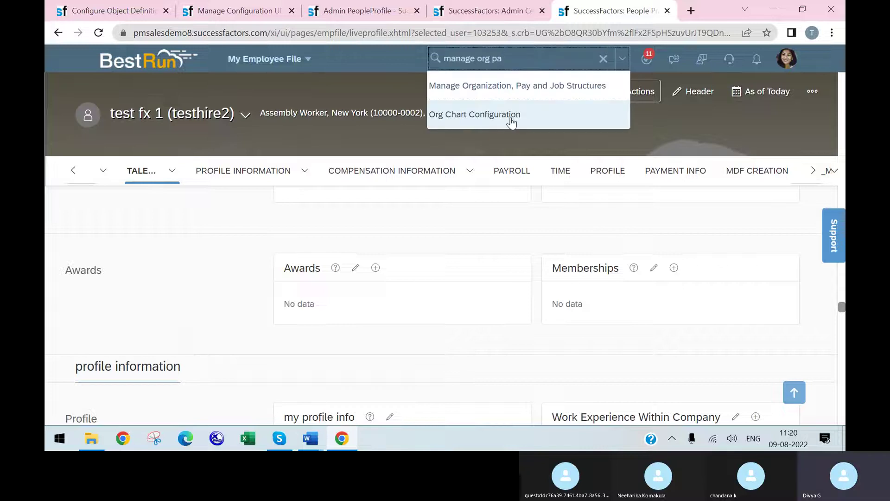
{"action": "left_click", "coordinate": [513, 88]}
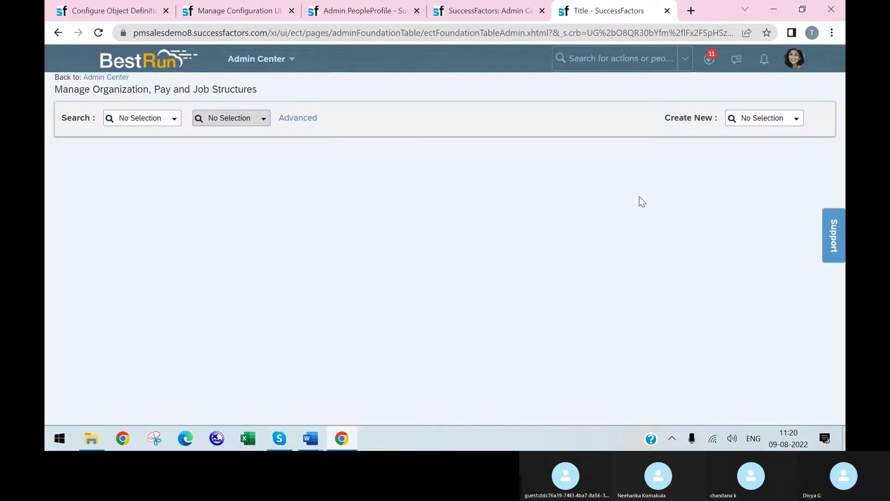
- Start a new country Pay Component record via 'pay co' and highlight its Is Earning setting
{"action": "left_click", "coordinate": [780, 117]}
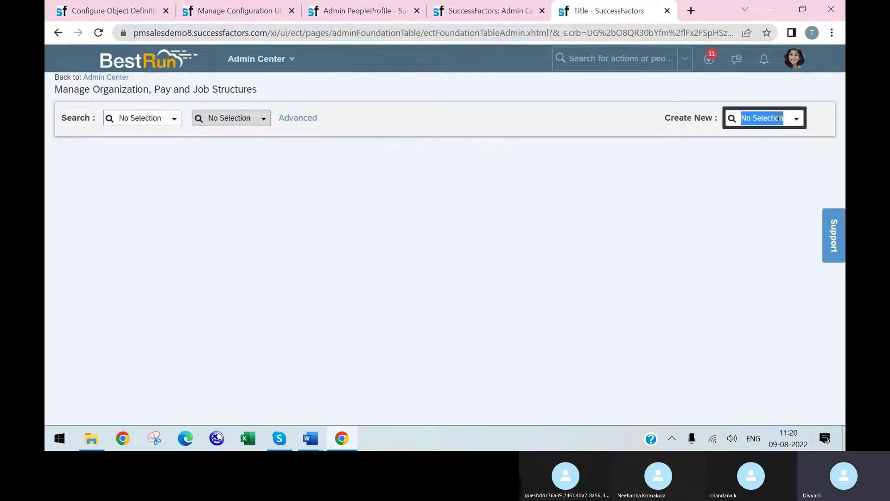
{"action": "type", "text": "pay"}
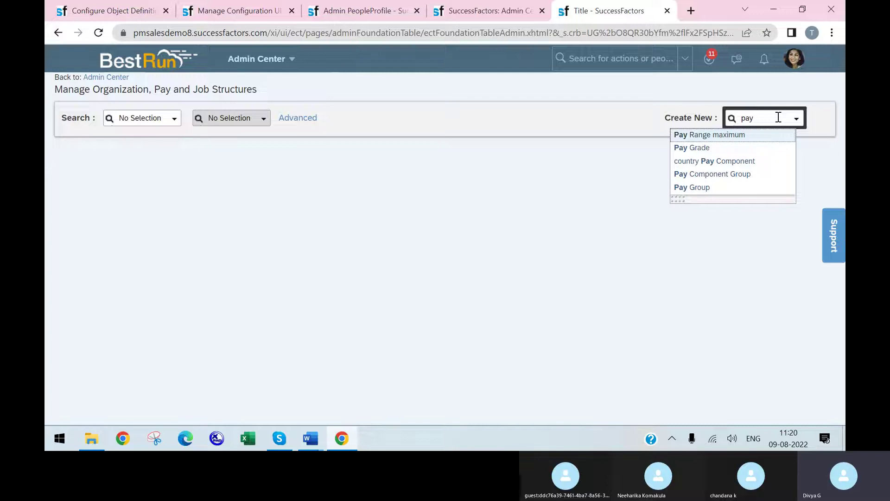
{"action": "type", "text": " co"}
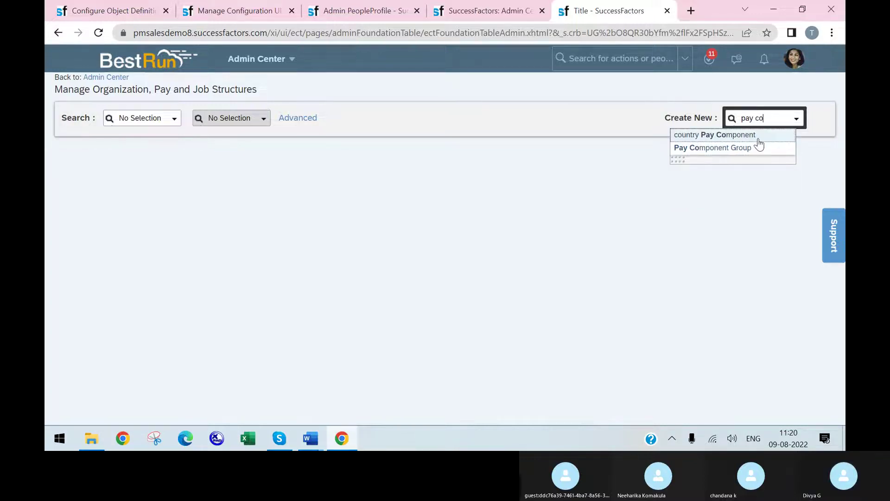
{"action": "left_click", "coordinate": [759, 138]}
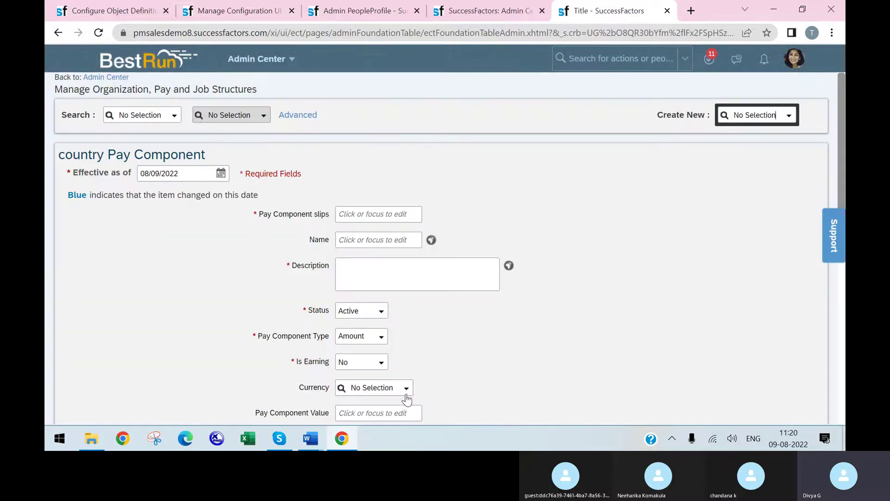
{"action": "scroll", "coordinate": [413, 238], "scroll_direction": "down", "scroll_amount": 5}
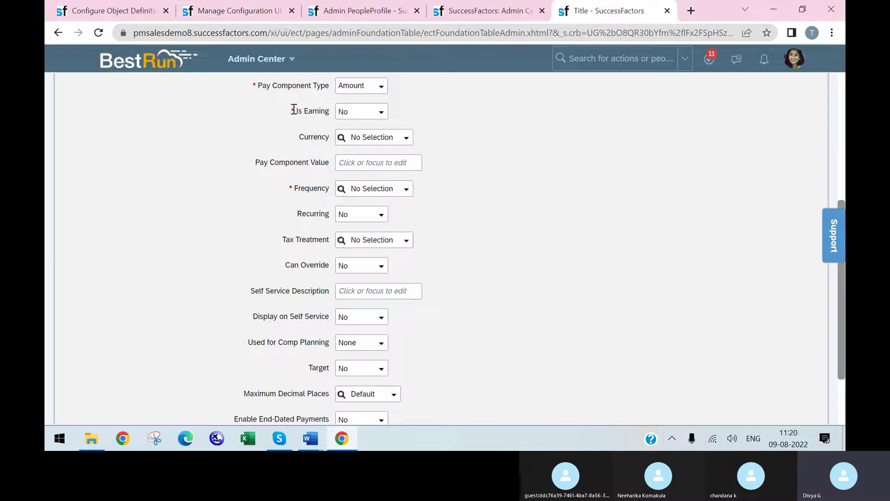
{"action": "left_click_drag", "start_coordinate": [293, 109], "coordinate": [403, 117]}
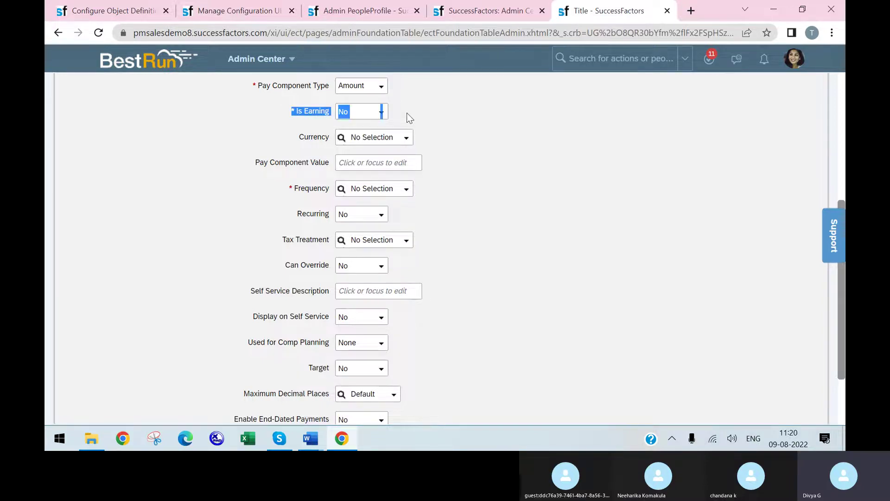
{"action": "left_click", "coordinate": [296, 212]}
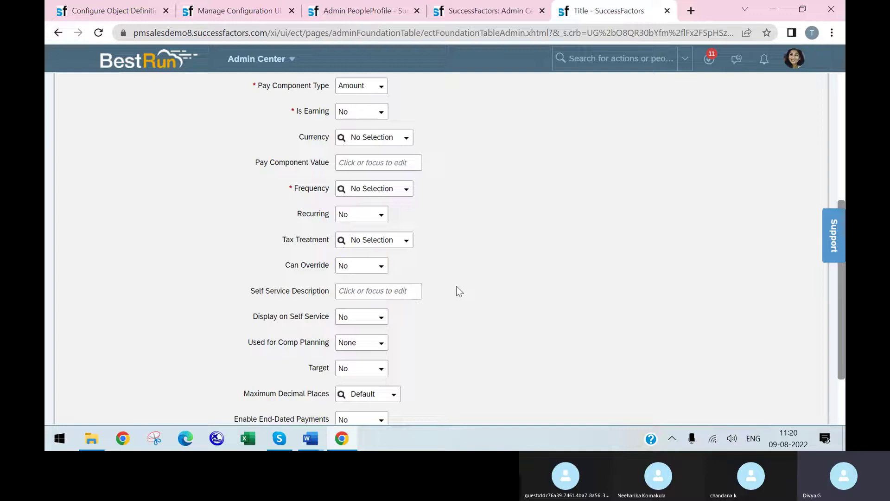
- Check the Pay Component Type options keeping Amount, and the Is Earning choices leaving No
{"action": "scroll", "coordinate": [443, 272], "scroll_direction": "up", "scroll_amount": 4}
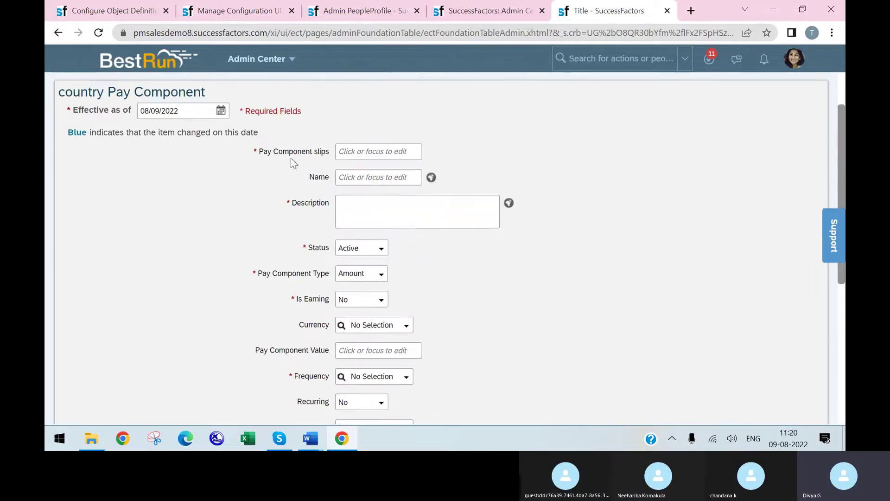
{"action": "scroll", "coordinate": [374, 160], "scroll_direction": "down", "scroll_amount": 1}
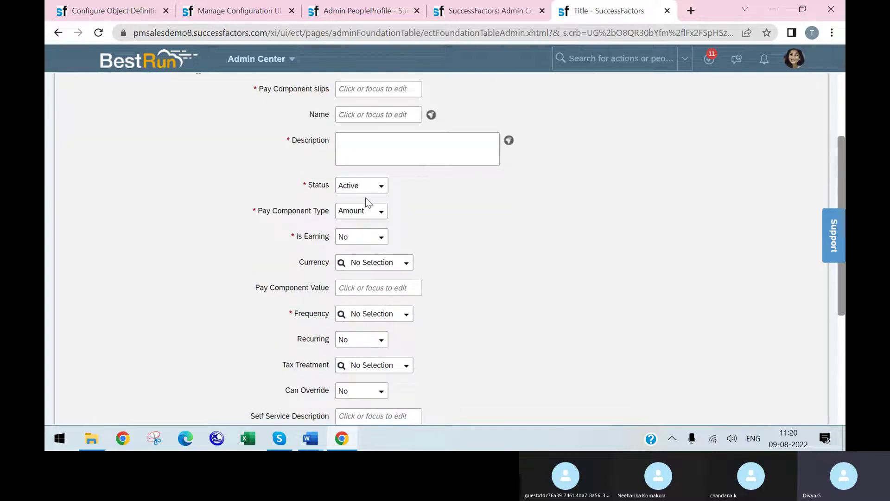
{"action": "scroll", "coordinate": [365, 198], "scroll_direction": "down", "scroll_amount": 1}
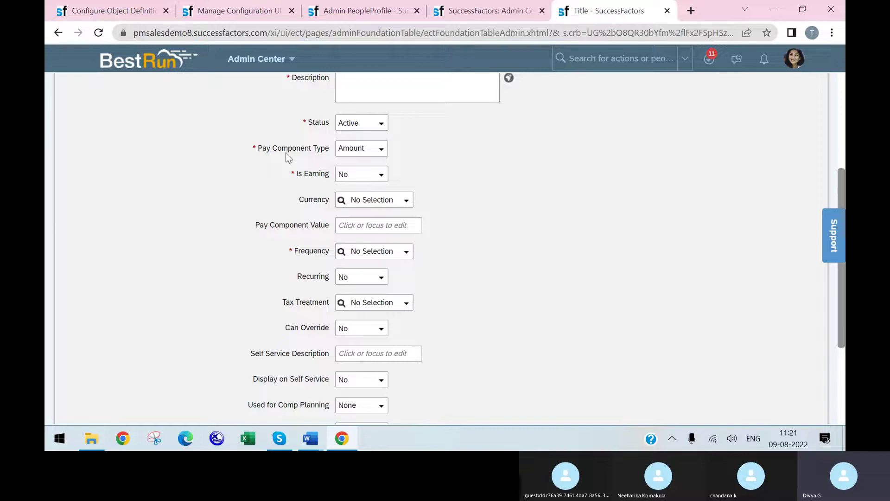
{"action": "left_click", "coordinate": [381, 149]}
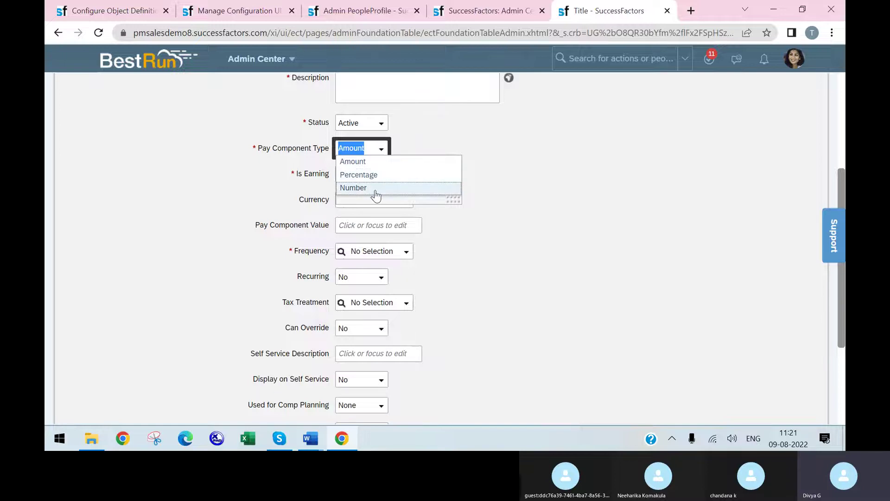
{"action": "left_click", "coordinate": [530, 186]}
{"action": "left_click", "coordinate": [386, 177]}
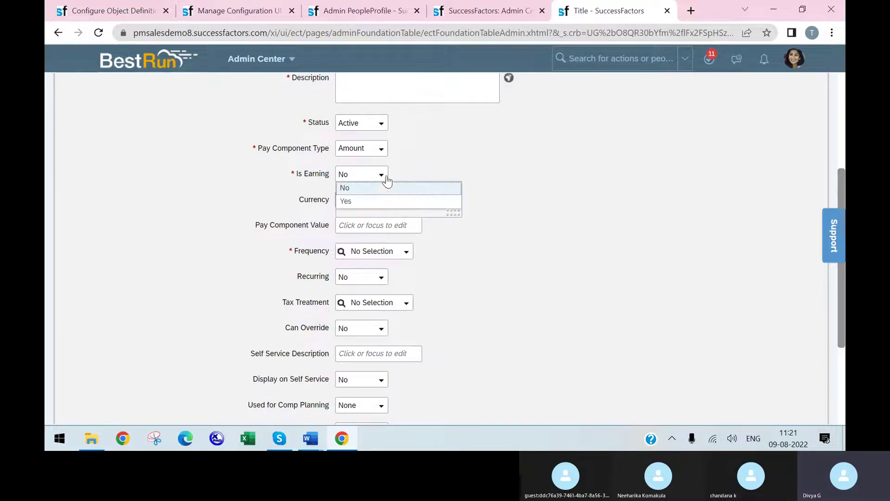
{"action": "left_click", "coordinate": [528, 176]}
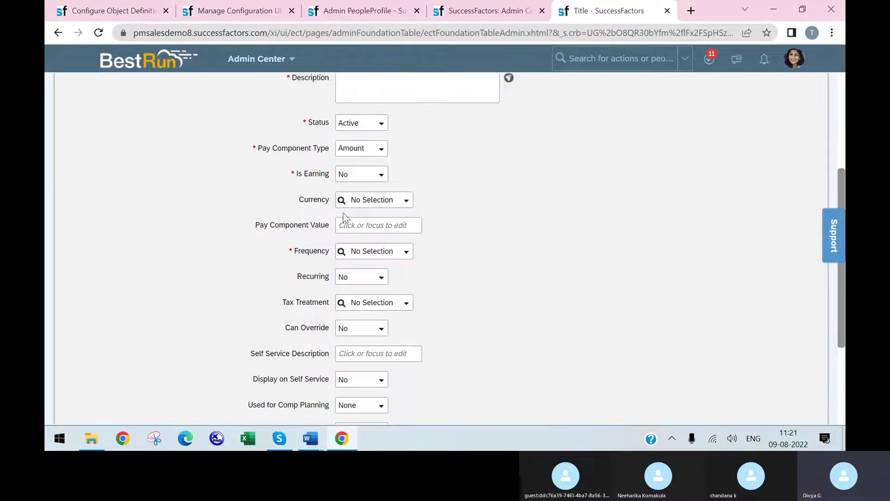
- Browse the currency list without choosing one, then look at the value field and pay frequencies
{"action": "scroll", "coordinate": [403, 207], "scroll_direction": "down", "scroll_amount": 2}
{"action": "left_click", "coordinate": [406, 141]}
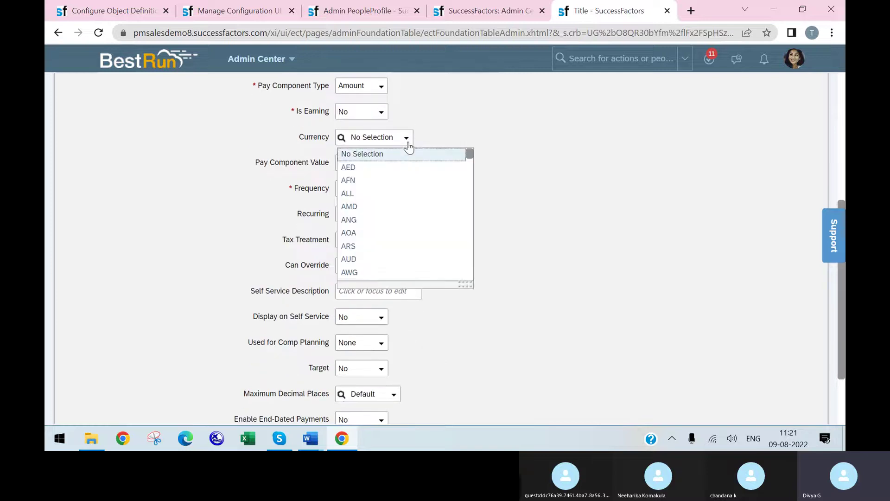
{"action": "left_click", "coordinate": [578, 207]}
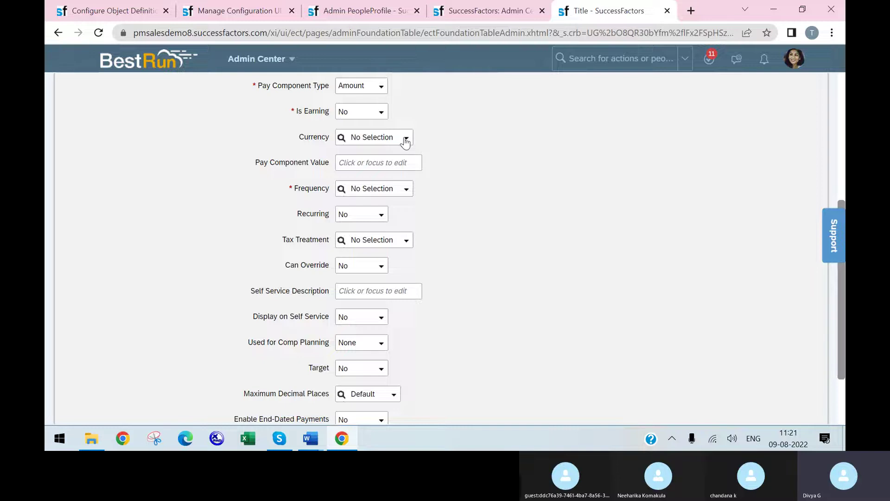
{"action": "scroll", "coordinate": [404, 149], "scroll_direction": "down", "scroll_amount": 2}
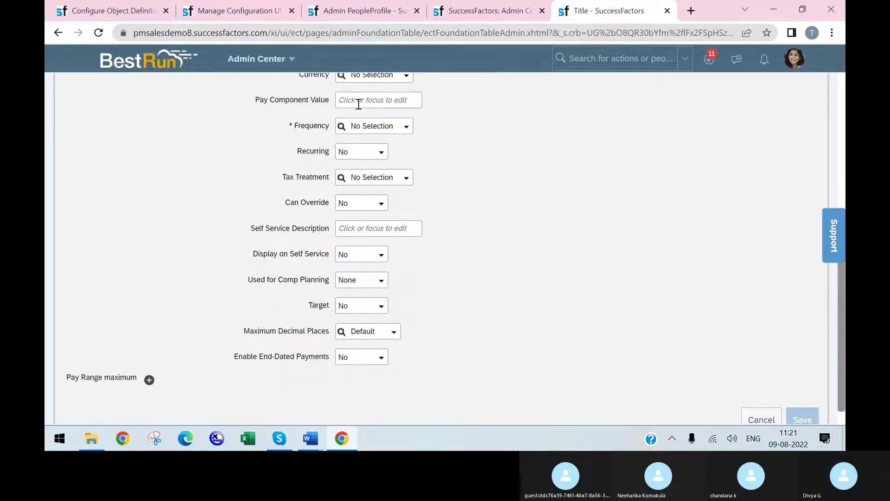
{"action": "left_click", "coordinate": [359, 101]}
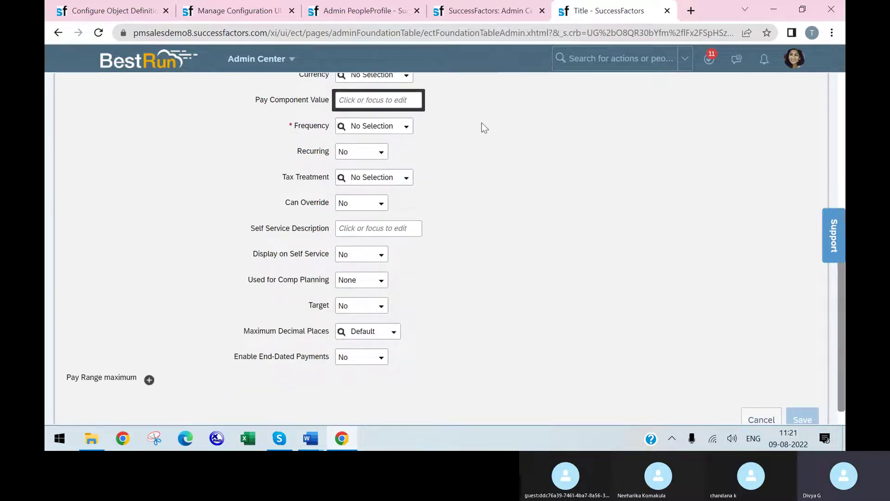
{"action": "left_click", "coordinate": [407, 127]}
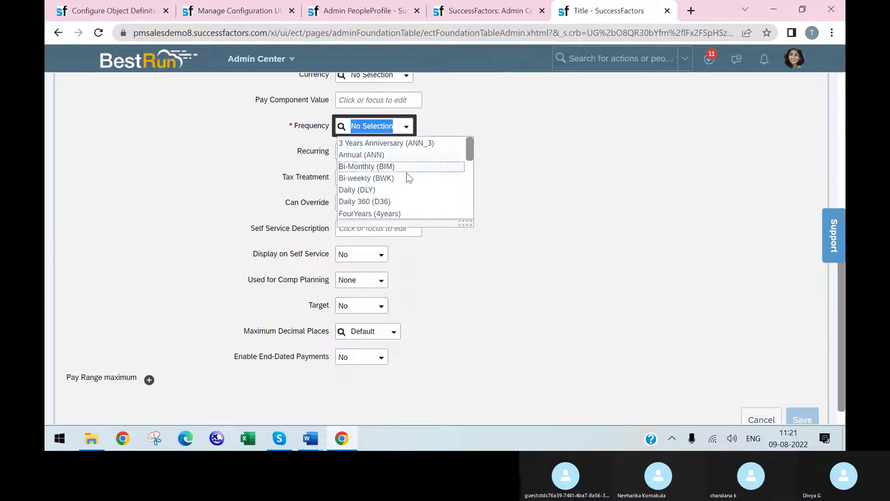
- Check the Tax Treatment options leaving No Selection, then cancel the form without saving
{"action": "scroll", "coordinate": [399, 163], "scroll_direction": "down", "scroll_amount": 3}
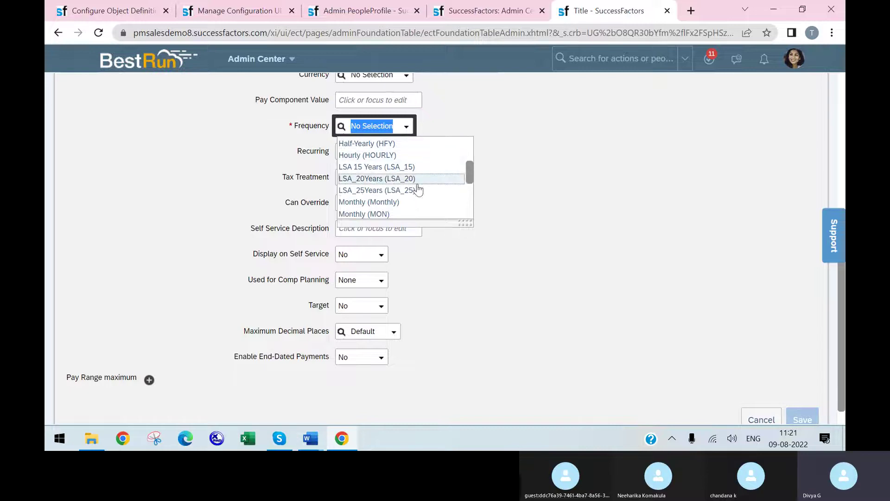
{"action": "scroll", "coordinate": [434, 199], "scroll_direction": "down", "scroll_amount": 2}
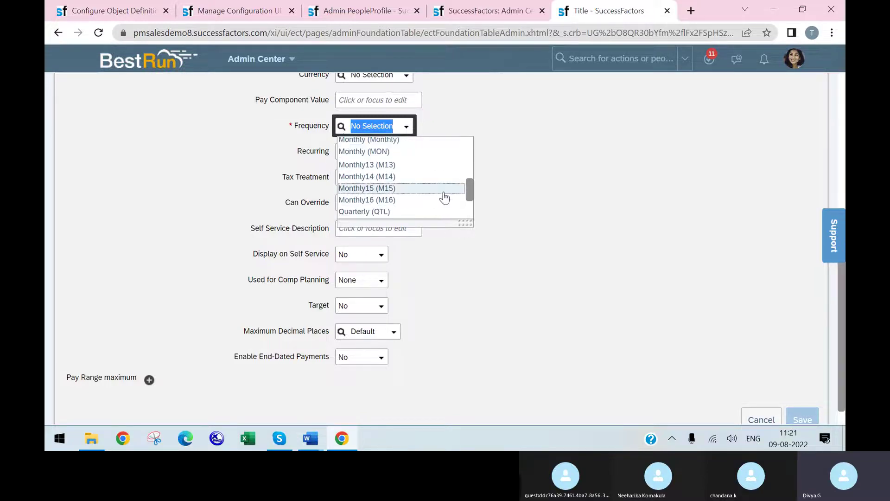
{"action": "scroll", "coordinate": [533, 178], "scroll_direction": "down", "scroll_amount": 1}
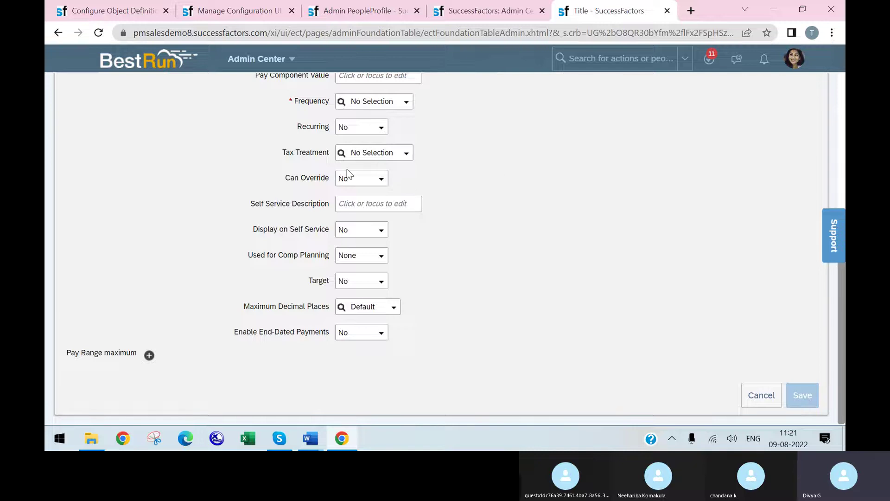
{"action": "left_click", "coordinate": [406, 153]}
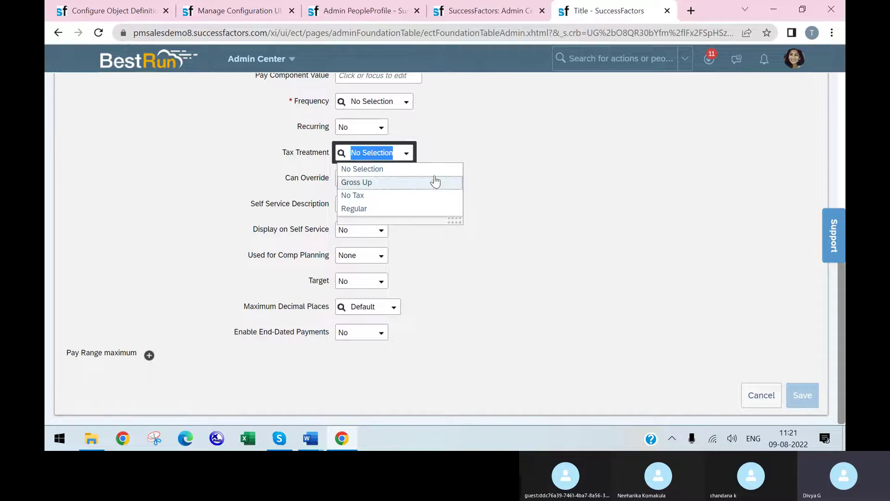
{"action": "left_click", "coordinate": [576, 167]}
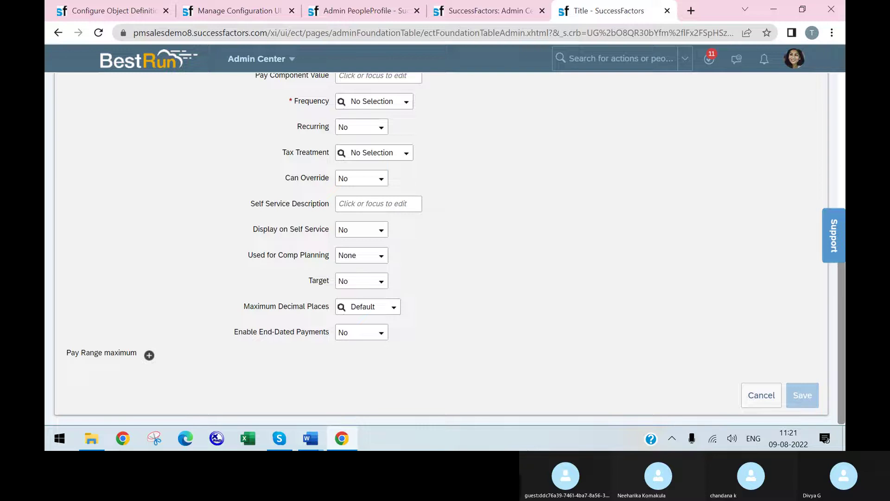
{"action": "left_click", "coordinate": [770, 397]}
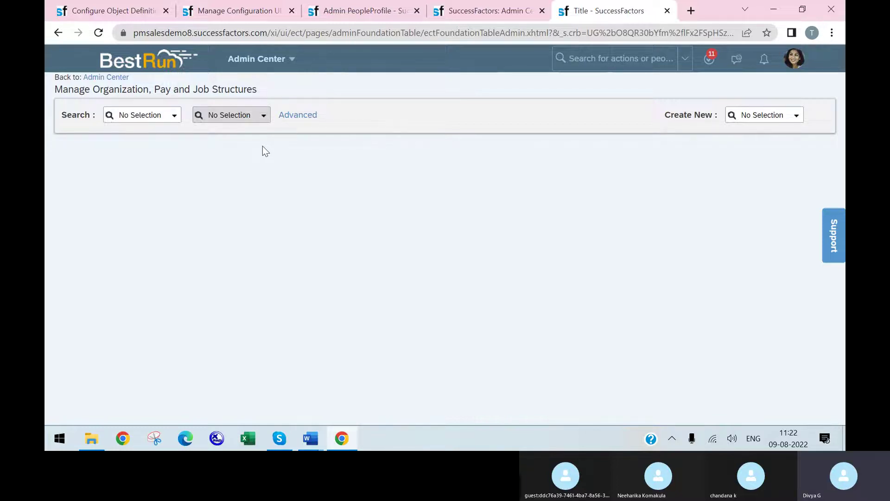
- Review the One Time Deduction object definition, briefly bringing up and hiding the video call
{"action": "left_click", "coordinate": [107, 11]}
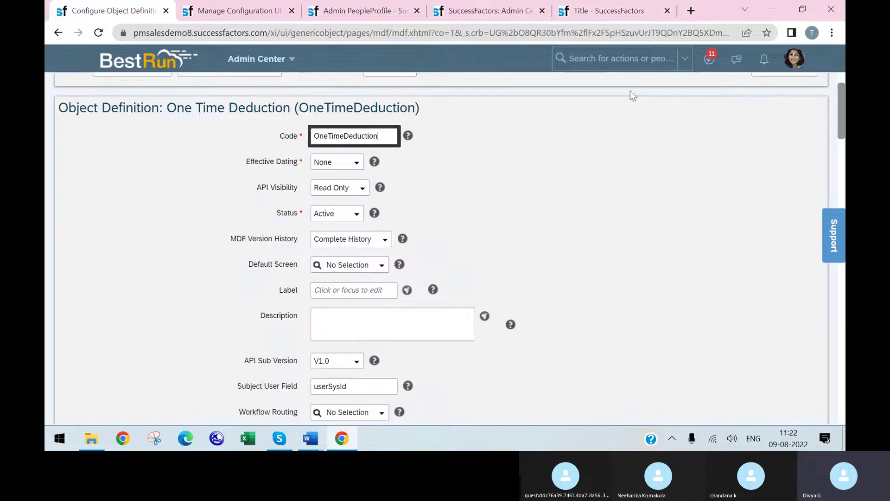
{"action": "left_click", "coordinate": [279, 437]}
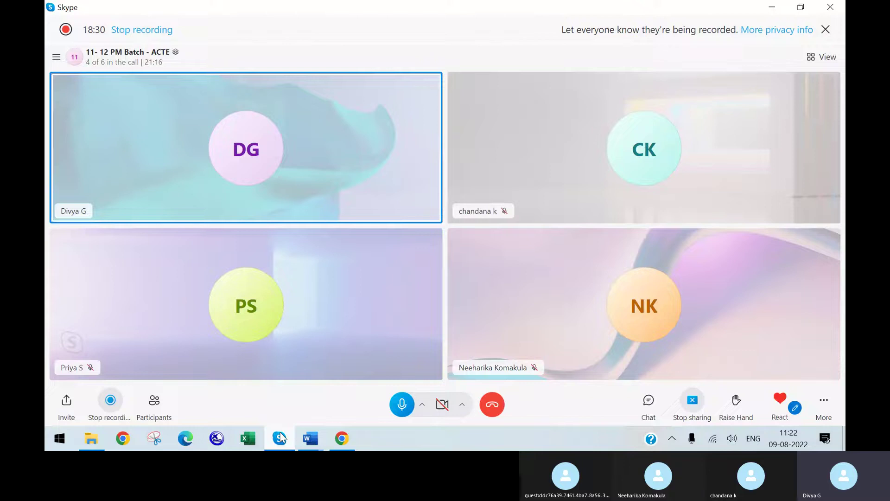
{"action": "left_click", "coordinate": [280, 438]}
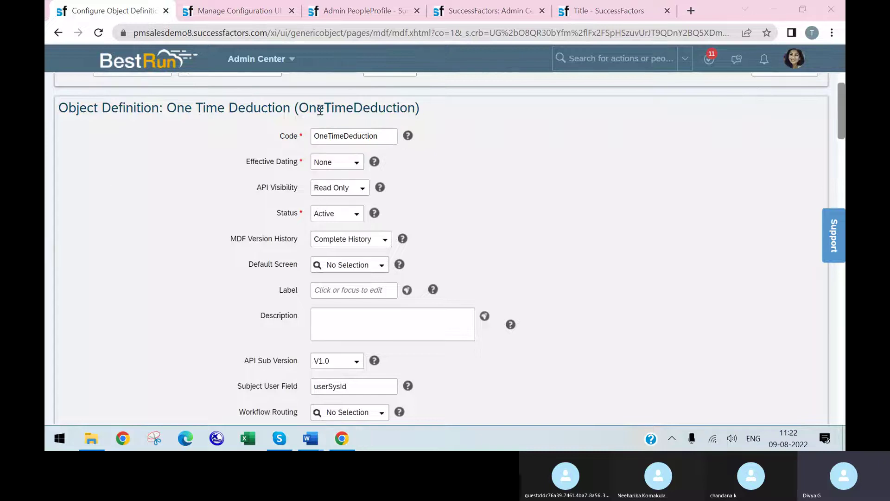
{"action": "scroll", "coordinate": [220, 155], "scroll_direction": "up", "scroll_amount": 2}
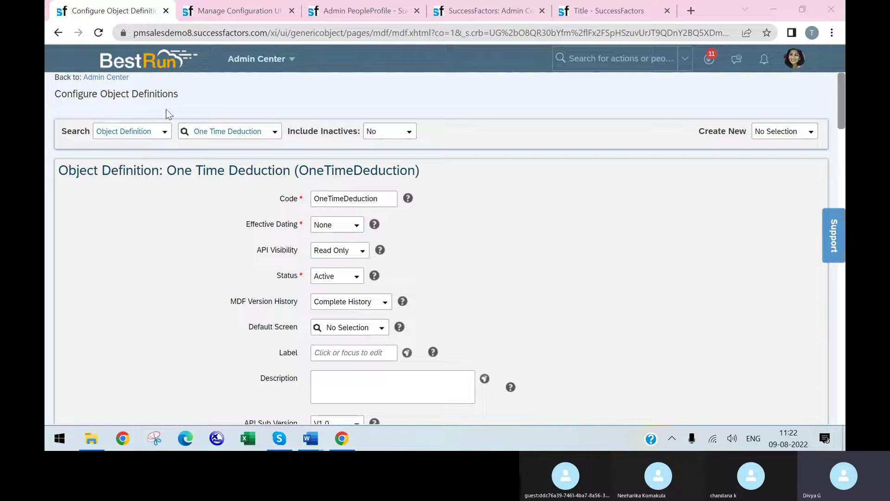
- Bring up the One Time Deduction layout in Manage Configuration UI and select its Id text
{"action": "left_click", "coordinate": [227, 10]}
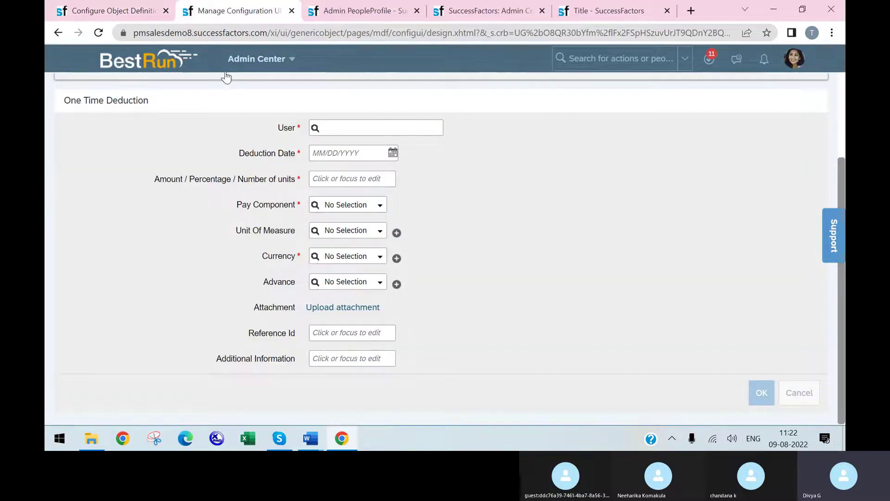
{"action": "scroll", "coordinate": [167, 190], "scroll_direction": "up", "scroll_amount": 3}
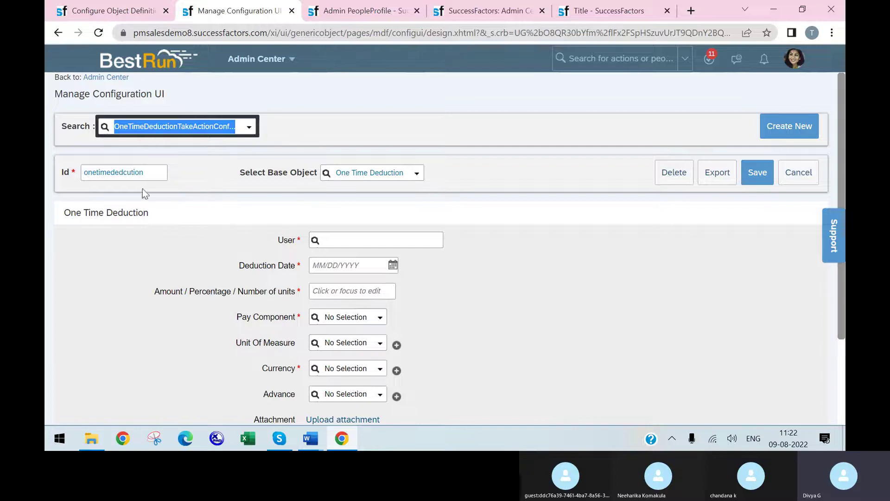
{"action": "left_click", "coordinate": [127, 178]}
{"action": "double_click", "coordinate": [127, 178]}
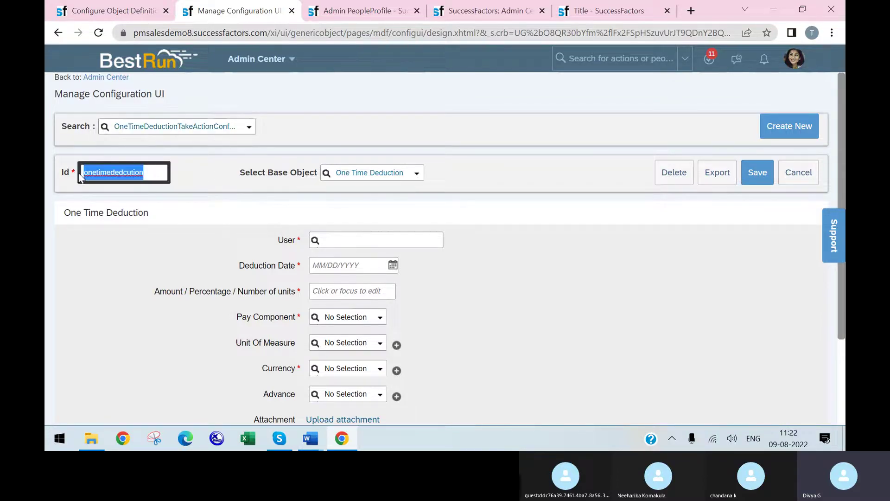
{"action": "mouse_move", "coordinate": [133, 229]}
{"action": "scroll", "coordinate": [477, 255], "scroll_direction": "down", "scroll_amount": 3}
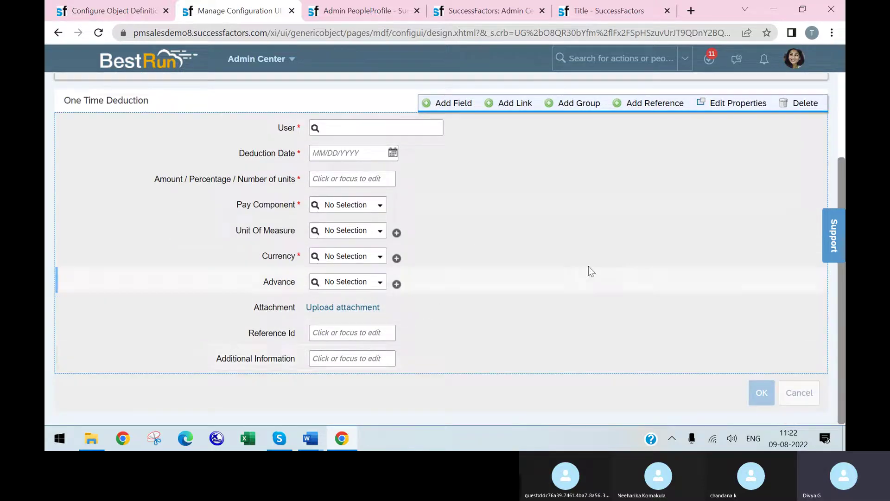
{"action": "scroll", "coordinate": [336, 170], "scroll_direction": "up", "scroll_amount": 3}
- Scroll through the OneTime Deduction section on the Configure People Profile page
{"action": "left_click", "coordinate": [372, 15]}
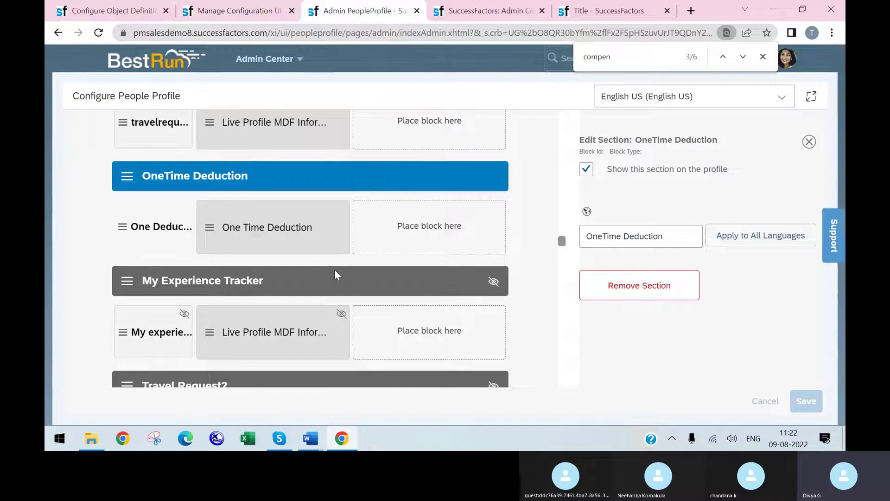
{"action": "scroll", "coordinate": [336, 275], "scroll_direction": "down", "scroll_amount": 4}
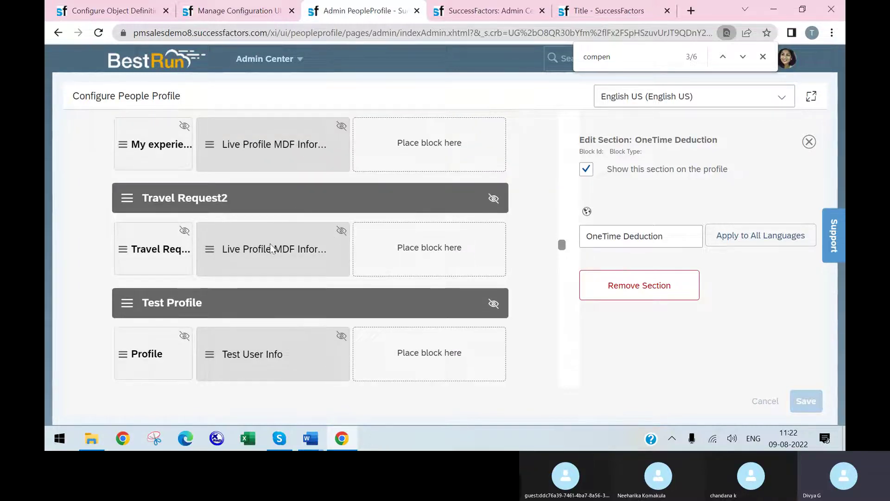
{"action": "scroll", "coordinate": [271, 249], "scroll_direction": "down", "scroll_amount": 4}
{"action": "scroll", "coordinate": [287, 232], "scroll_direction": "up", "scroll_amount": 1}
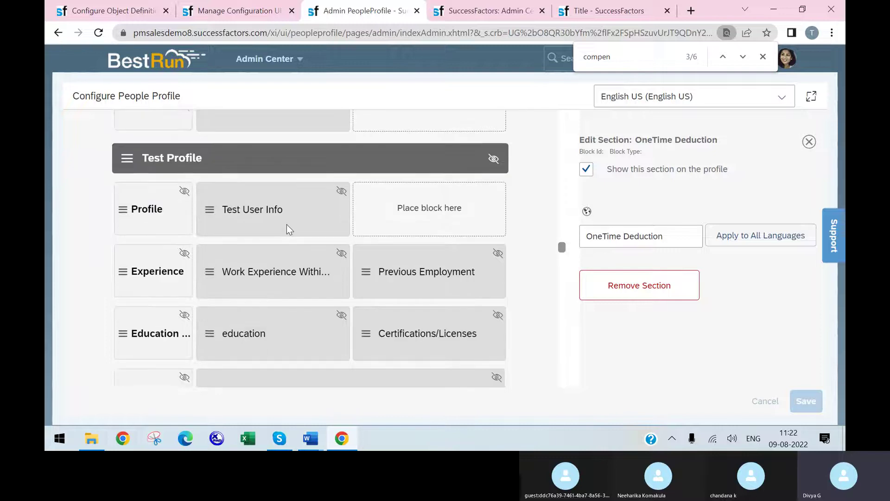
{"action": "scroll", "coordinate": [288, 223], "scroll_direction": "up", "scroll_amount": 2}
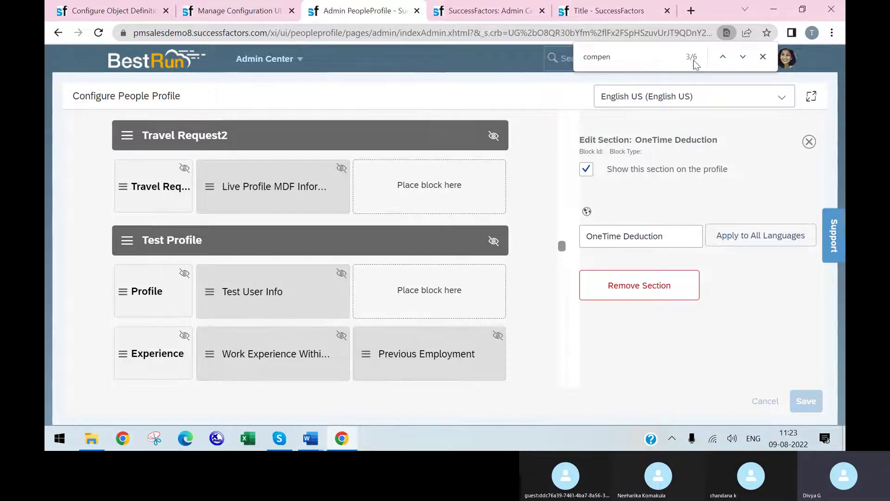
- From Manage Organization, Pay and Job Structures, search the header for 'test'
{"action": "left_click", "coordinate": [491, 12]}
{"action": "left_click", "coordinate": [597, 14]}
{"action": "left_click", "coordinate": [586, 51]}
{"action": "type", "text": "test"}
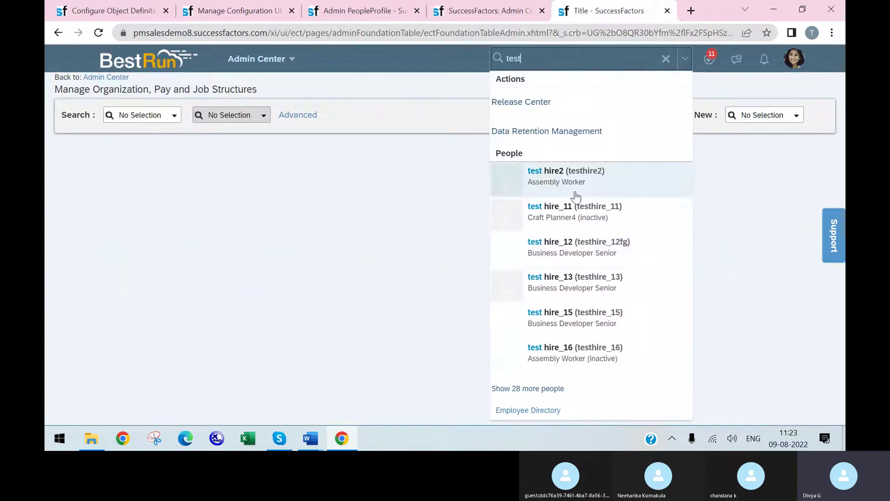
- Open the test hire's profile and visit Talent, Payment Info, Special Trip, Stock, Vaccination Details, PG_MDF and MDF Creation
{"action": "left_click", "coordinate": [580, 246]}
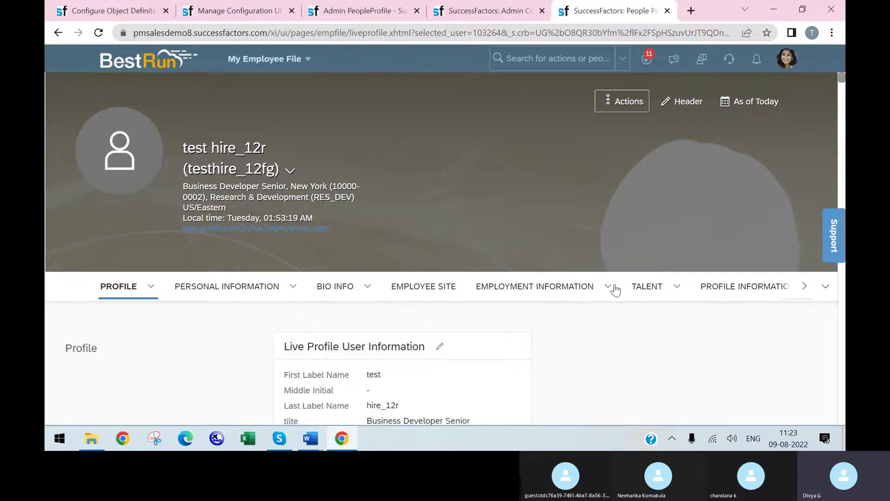
{"action": "left_click", "coordinate": [659, 287]}
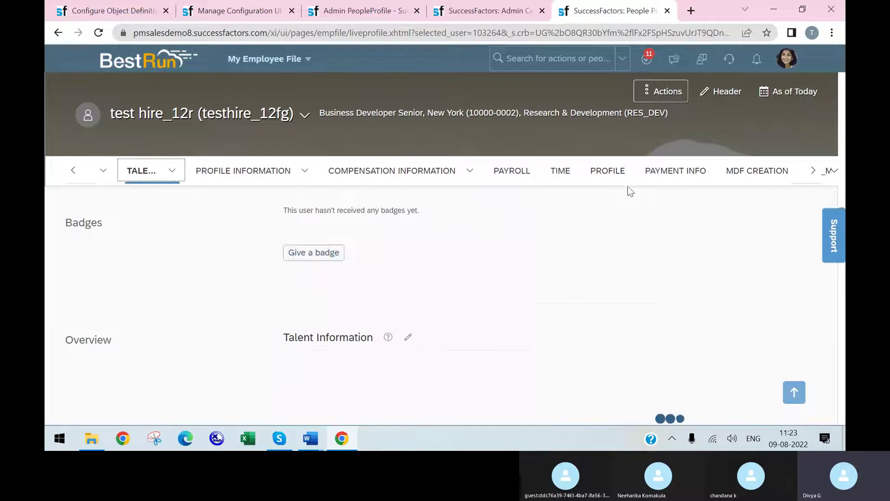
{"action": "left_click", "coordinate": [675, 172]}
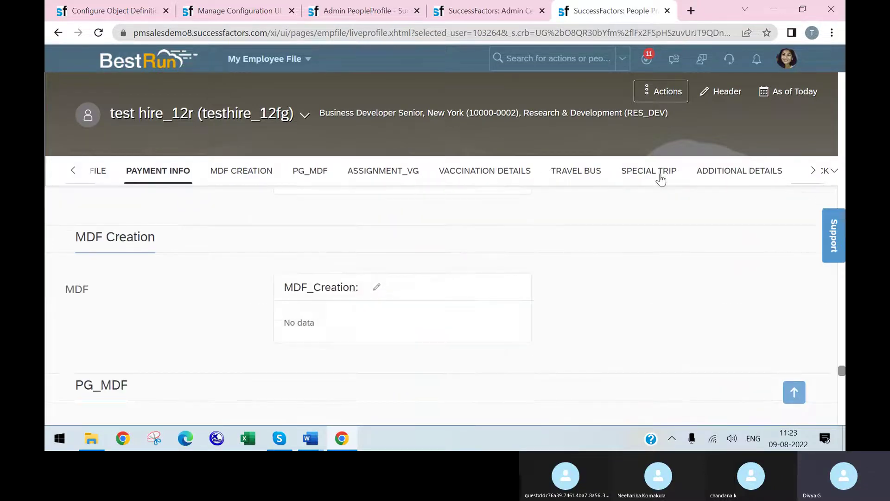
{"action": "left_click", "coordinate": [659, 175]}
{"action": "left_click", "coordinate": [800, 184]}
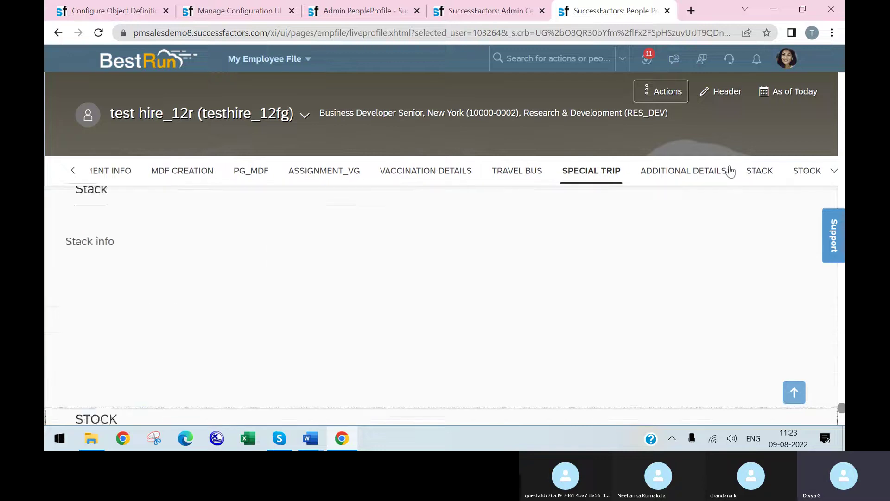
{"action": "left_click", "coordinate": [426, 181]}
{"action": "left_click", "coordinate": [240, 180]}
{"action": "left_click", "coordinate": [181, 174]}
{"action": "left_click", "coordinate": [106, 174]}
- Visit Profile, Personal, Bio, Employment, Compensation, MDF Creation, Additional Details and Stock, then reload the profile
{"action": "left_click", "coordinate": [81, 178]}
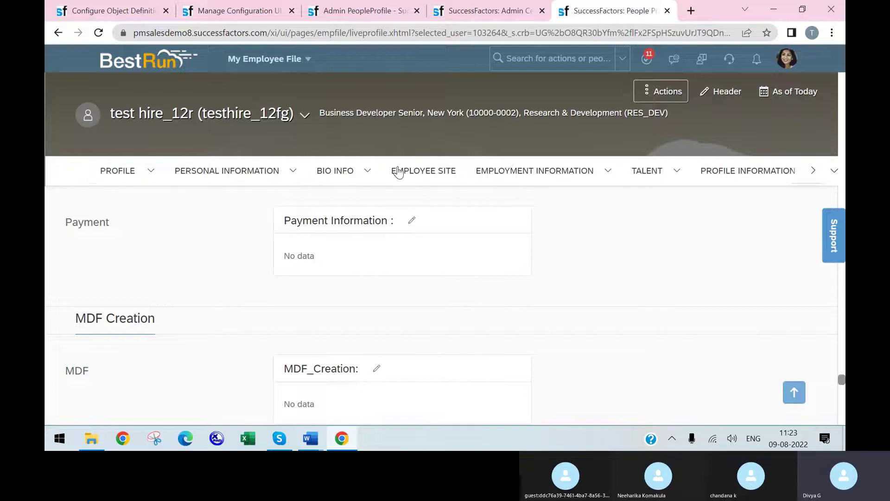
{"action": "left_click", "coordinate": [97, 179]}
{"action": "left_click", "coordinate": [193, 178]}
{"action": "left_click", "coordinate": [319, 173]}
{"action": "left_click", "coordinate": [441, 175]}
{"action": "left_click", "coordinate": [581, 172]}
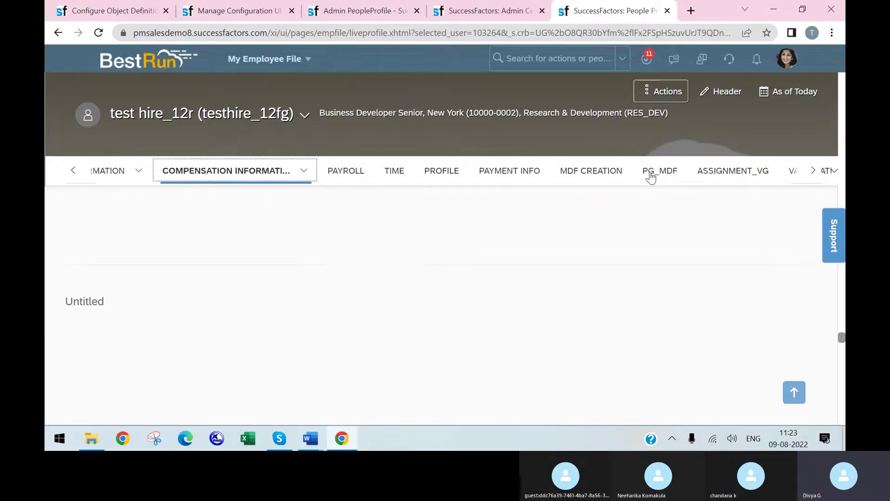
{"action": "left_click", "coordinate": [676, 180]}
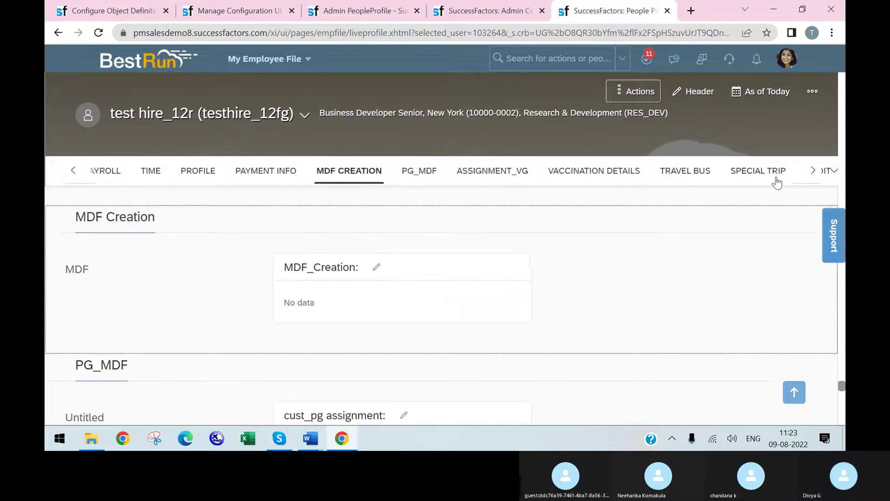
{"action": "left_click", "coordinate": [784, 175]}
{"action": "left_click", "coordinate": [796, 171]}
{"action": "left_click", "coordinate": [101, 31]}
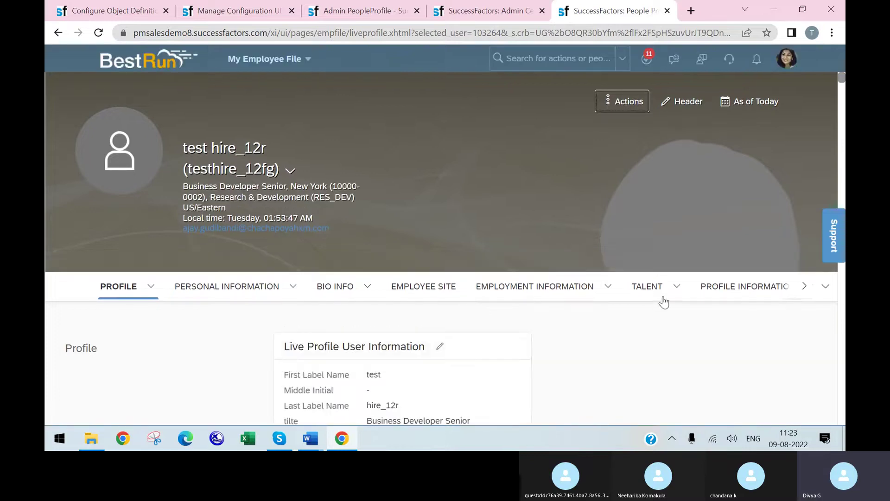
{"action": "scroll", "coordinate": [661, 299], "scroll_direction": "down", "scroll_amount": 1}
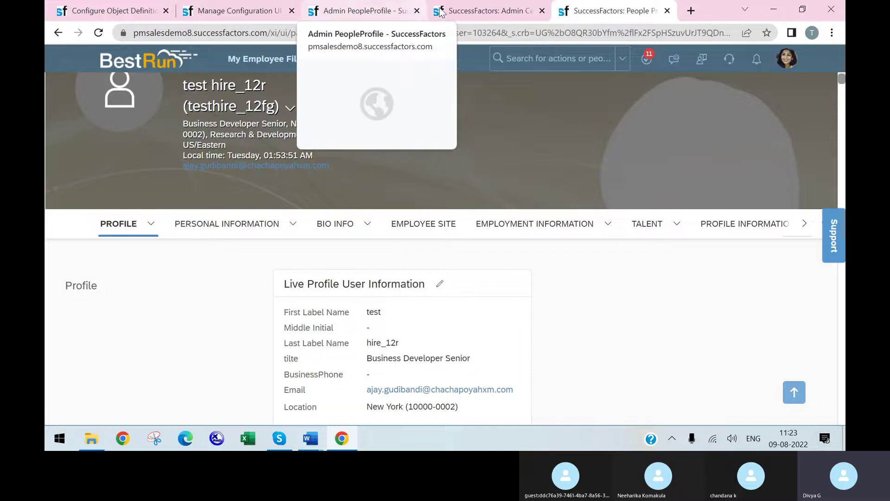
- Cycle between Configure People Profile, the One Time Deduction object definition and its layout, ending on Configure People Profile
{"action": "left_click", "coordinate": [367, 10]}
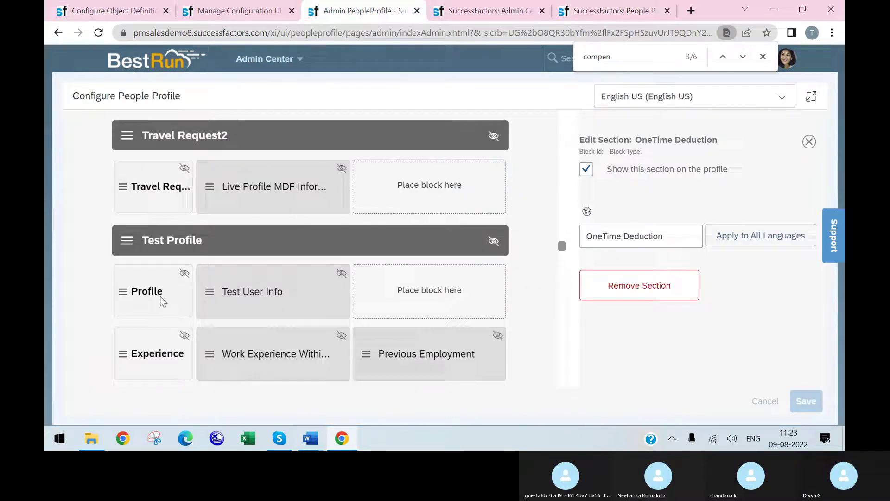
{"action": "left_click", "coordinate": [120, 10]}
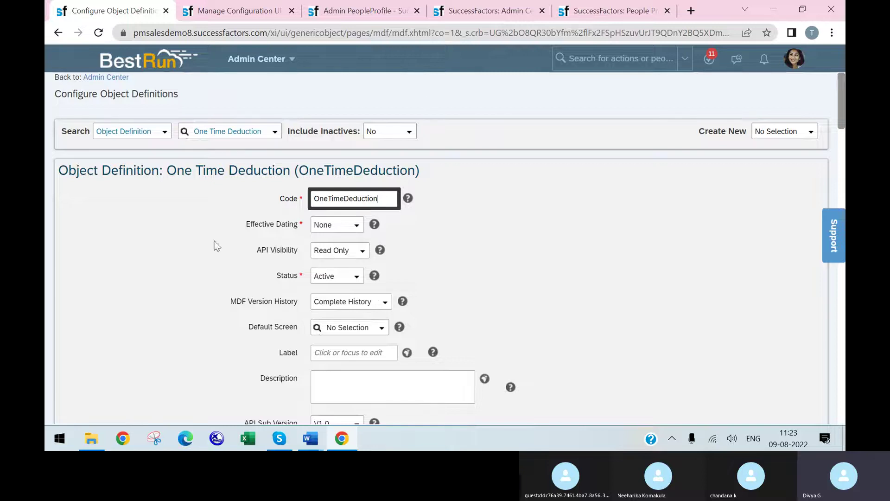
{"action": "left_click", "coordinate": [225, 12]}
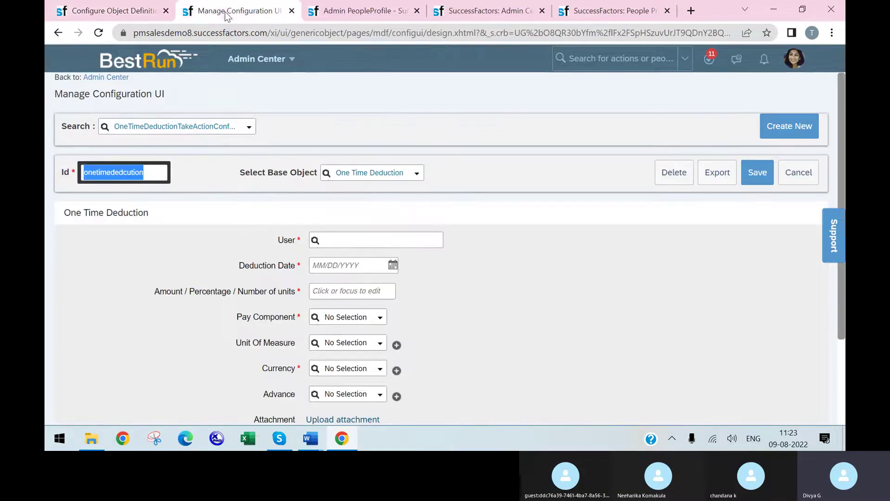
{"action": "mouse_move", "coordinate": [225, 224]}
{"action": "left_click", "coordinate": [347, 14]}
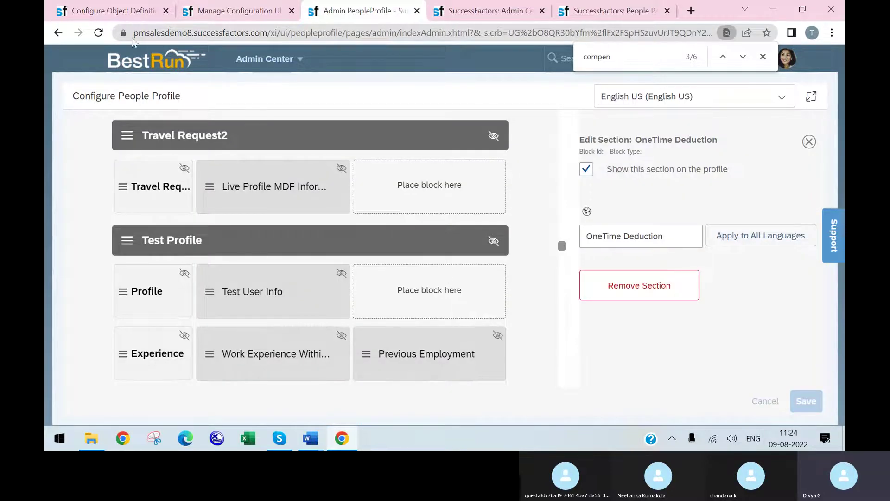
{"action": "left_click", "coordinate": [218, 11]}
{"action": "mouse_move", "coordinate": [395, 215]}
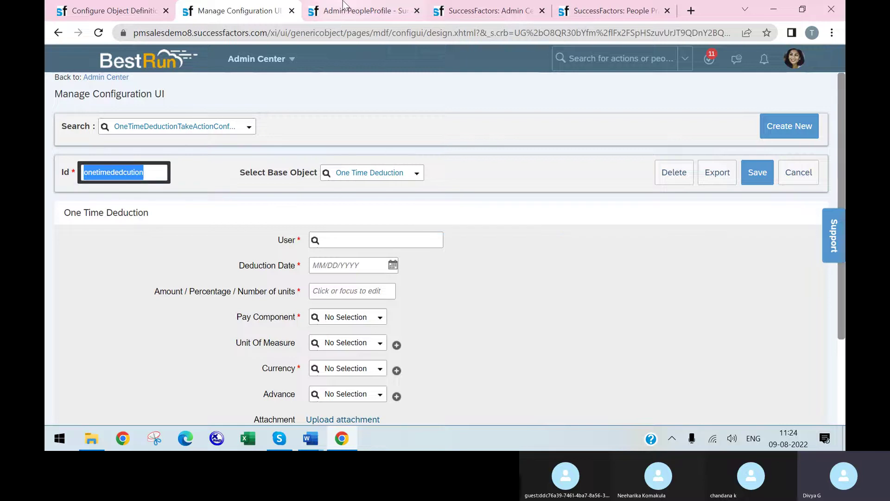
{"action": "left_click", "coordinate": [343, 2]}
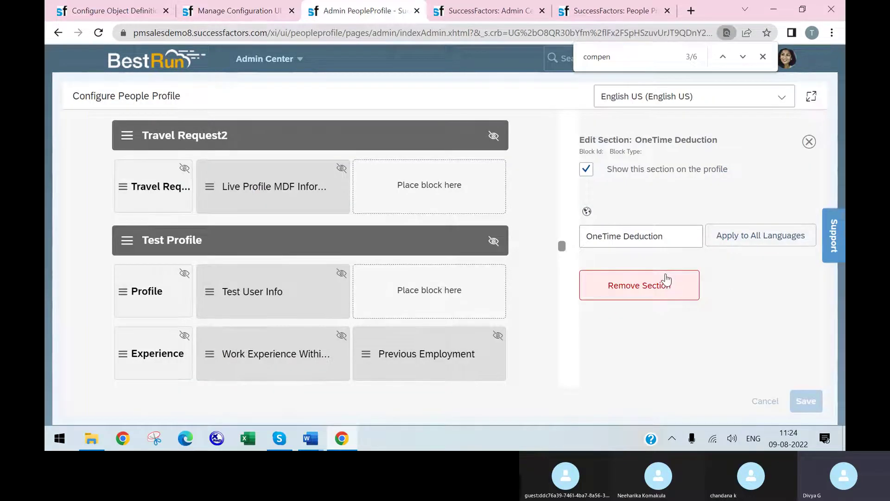
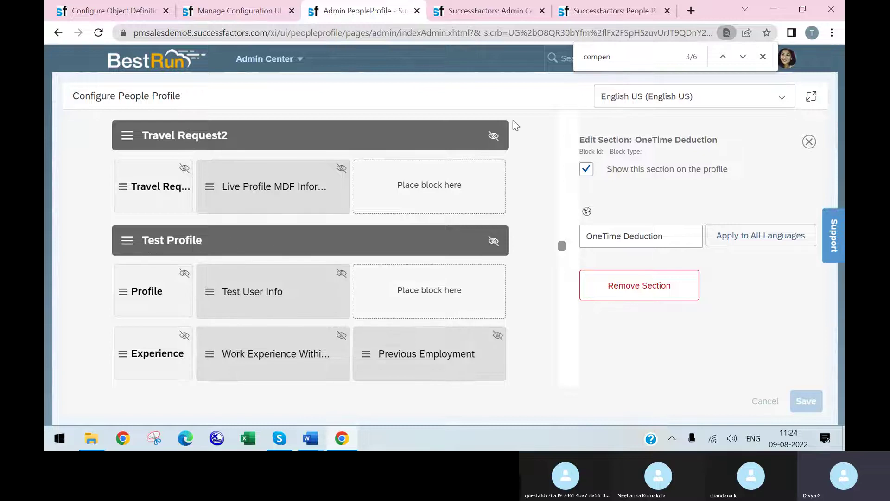
- Show the test employee's Vaccination Details section, then search admin actions for 'org'
{"action": "left_click", "coordinate": [494, 10]}
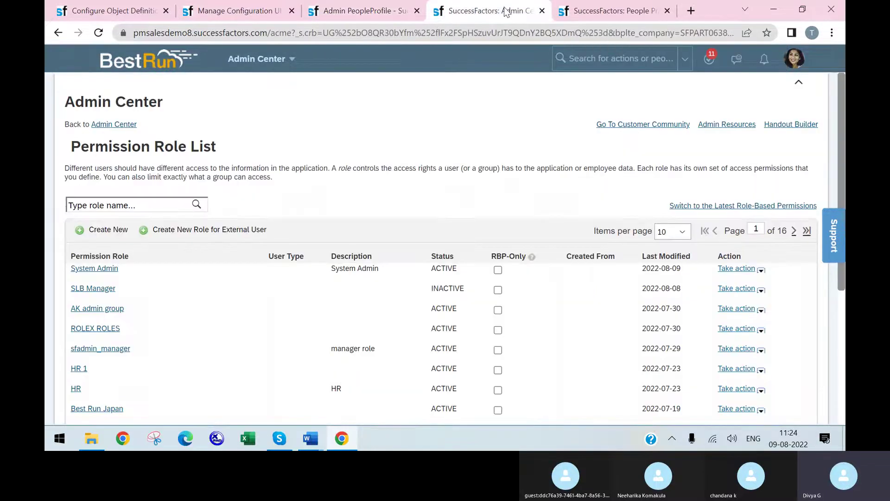
{"action": "left_click", "coordinate": [569, 10]}
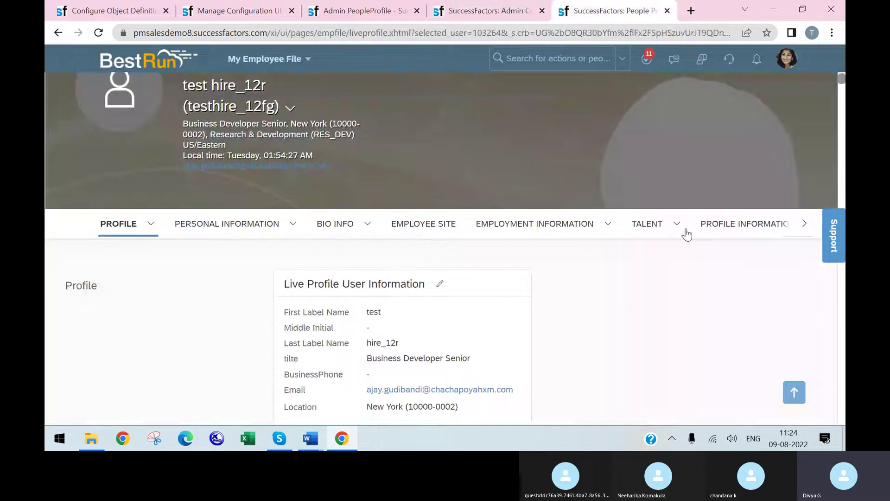
{"action": "left_click", "coordinate": [806, 227]}
{"action": "left_click", "coordinate": [806, 227]}
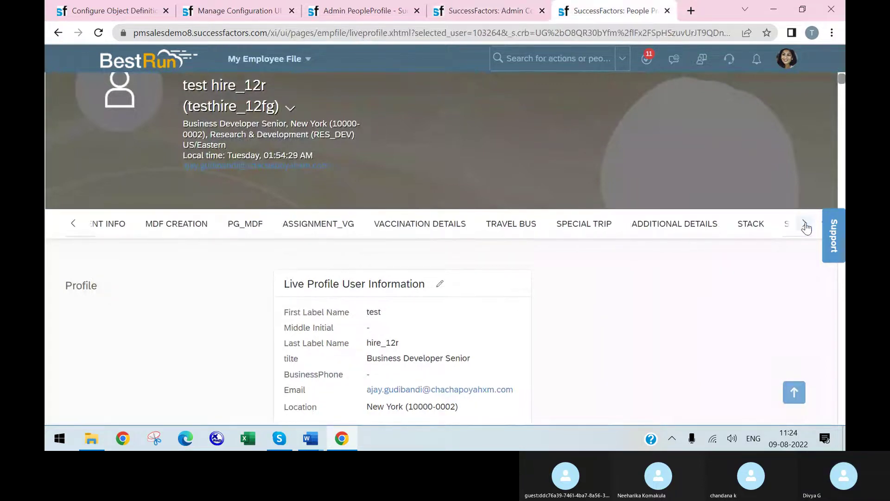
{"action": "left_click", "coordinate": [390, 218]}
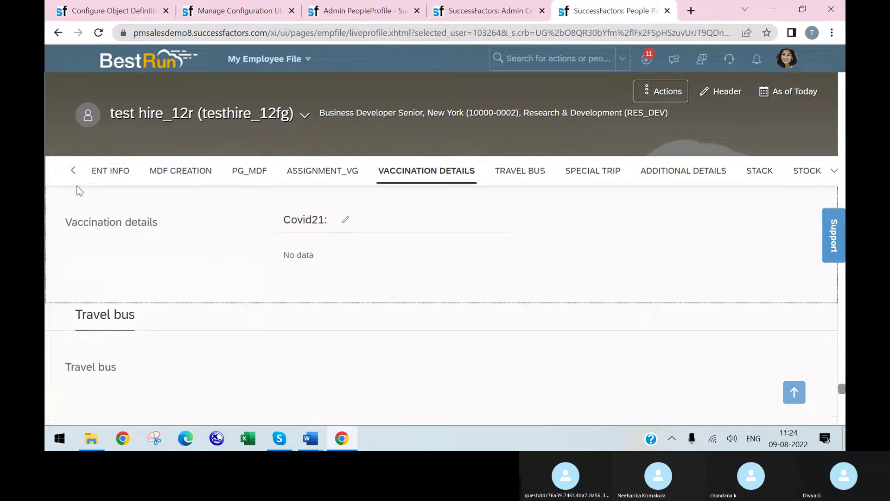
{"action": "left_click", "coordinate": [74, 171]}
{"action": "left_click", "coordinate": [75, 173]}
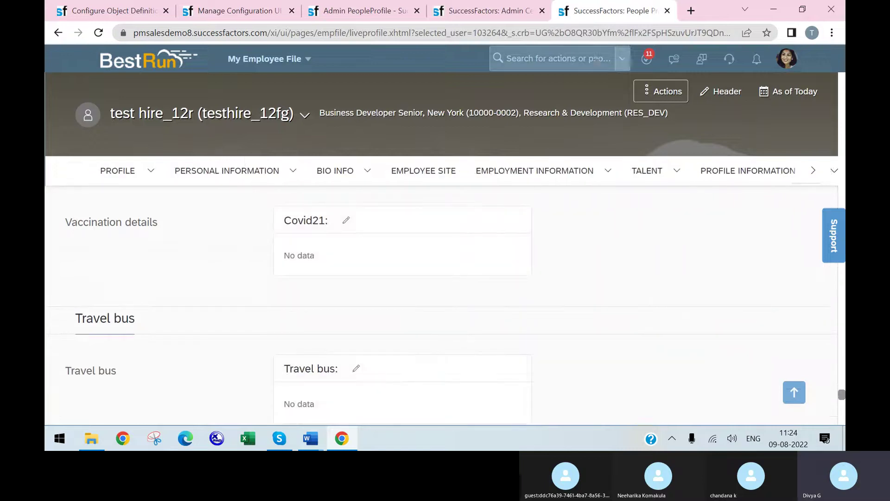
{"action": "left_click", "coordinate": [550, 60]}
{"action": "type", "text": "org"}
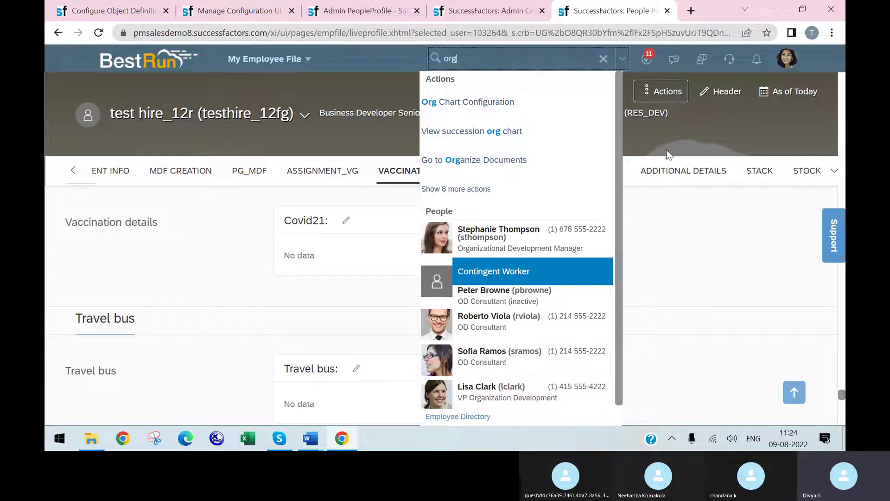
- Open Org Chart Configuration, then Company Structure Overview, which lands on a Company ID login page
{"action": "left_click", "coordinate": [514, 119]}
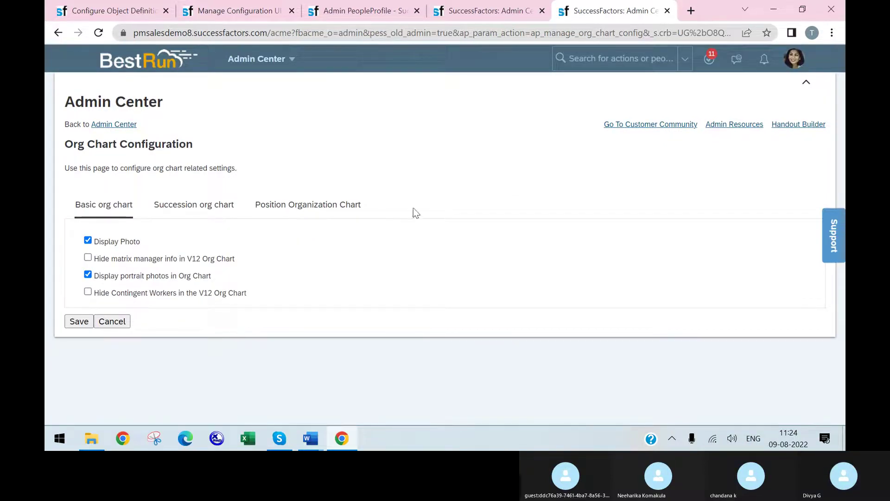
{"action": "left_click", "coordinate": [588, 47]}
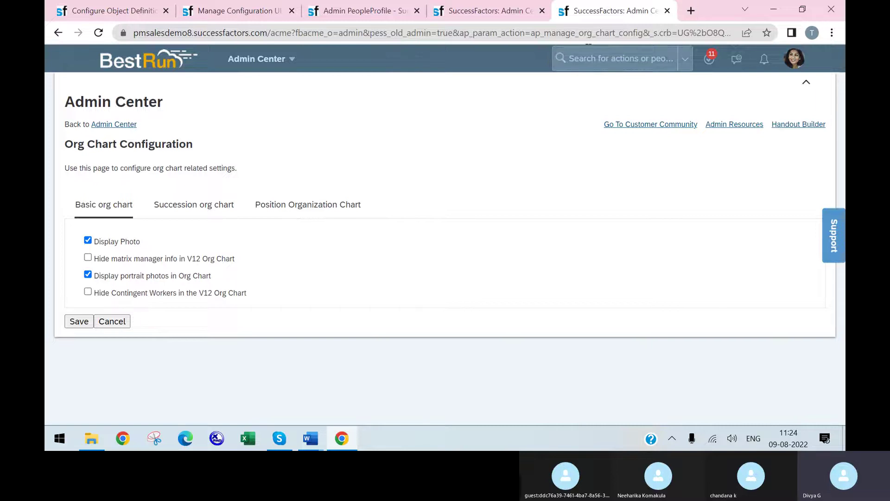
{"action": "type", "text": "d"}
{"action": "type", "text": "ompan"}
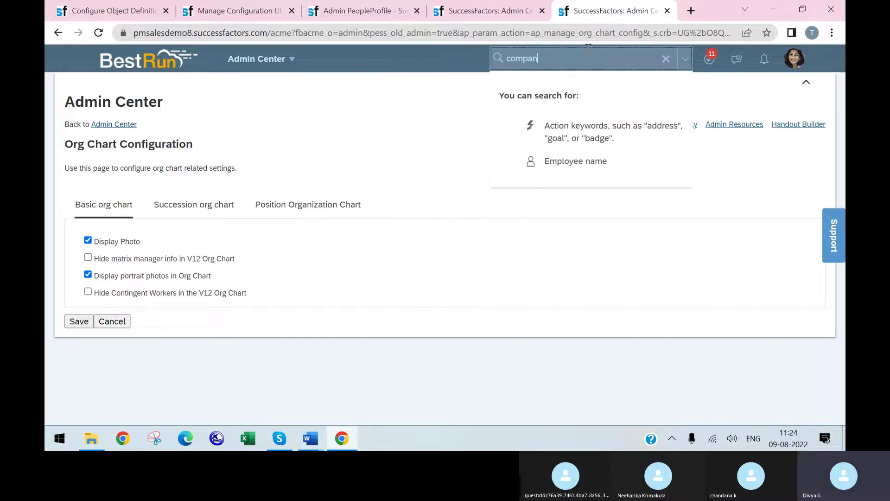
{"action": "type", "text": "y stru"}
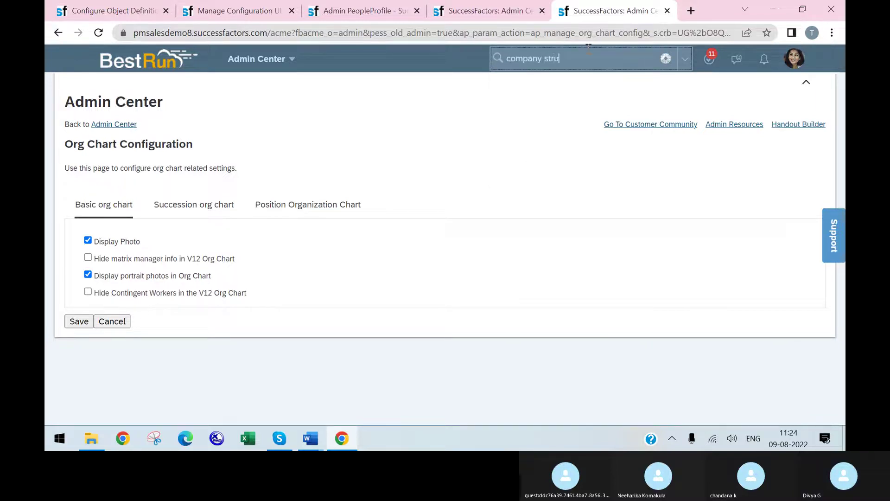
{"action": "type", "text": "cture"}
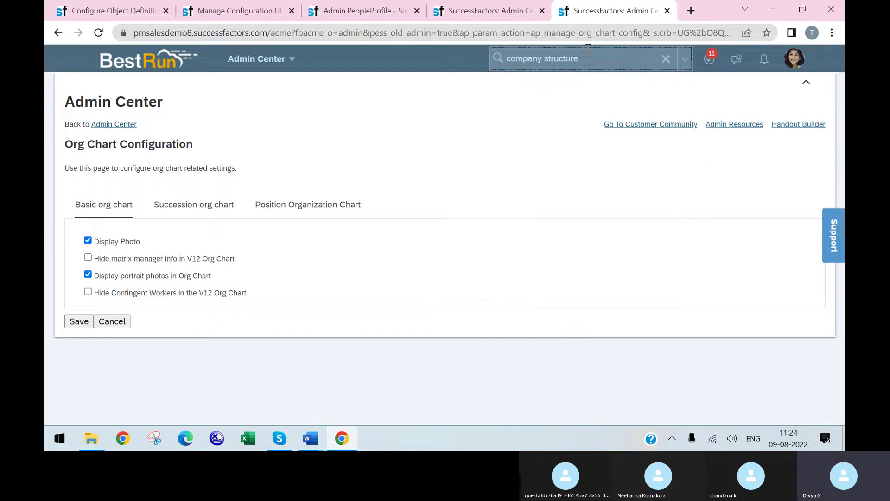
{"action": "left_click", "coordinate": [614, 114]}
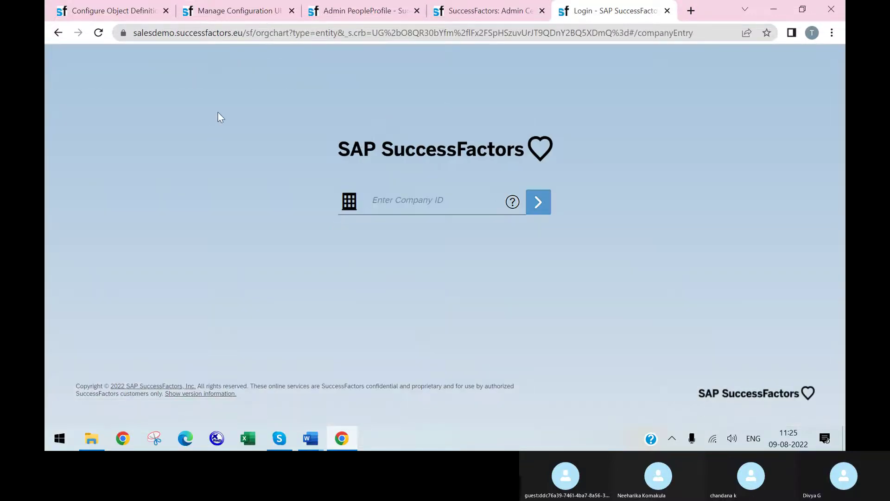
{"action": "left_click", "coordinate": [458, 196]}
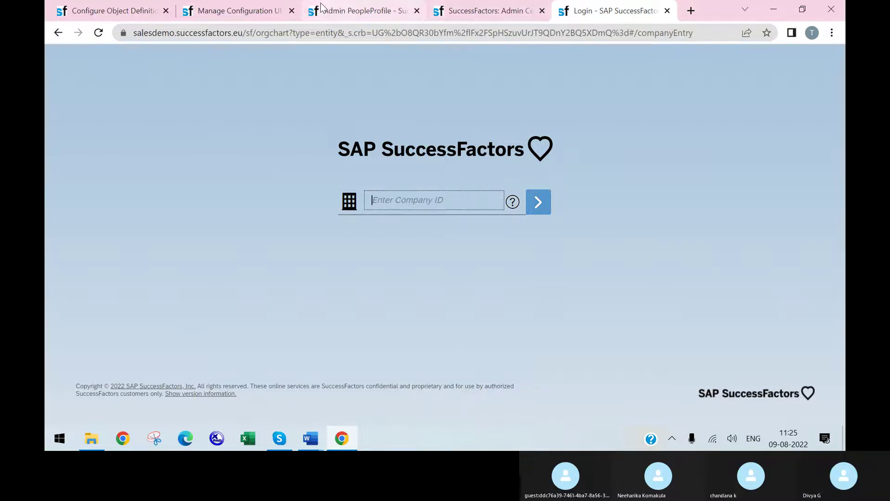
- Close the login tab and open Configure Company Structure Overview from the action search
{"action": "left_click", "coordinate": [668, 11]}
{"action": "left_click", "coordinate": [575, 57]}
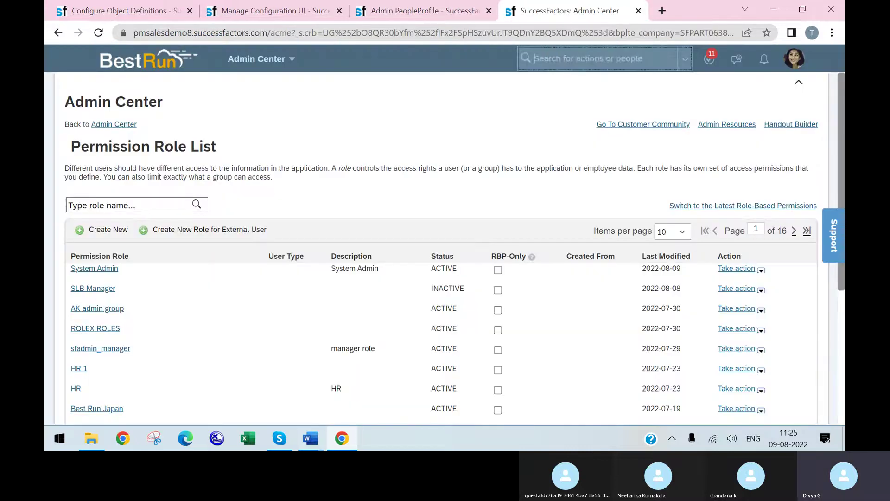
{"action": "type", "text": "compna"}
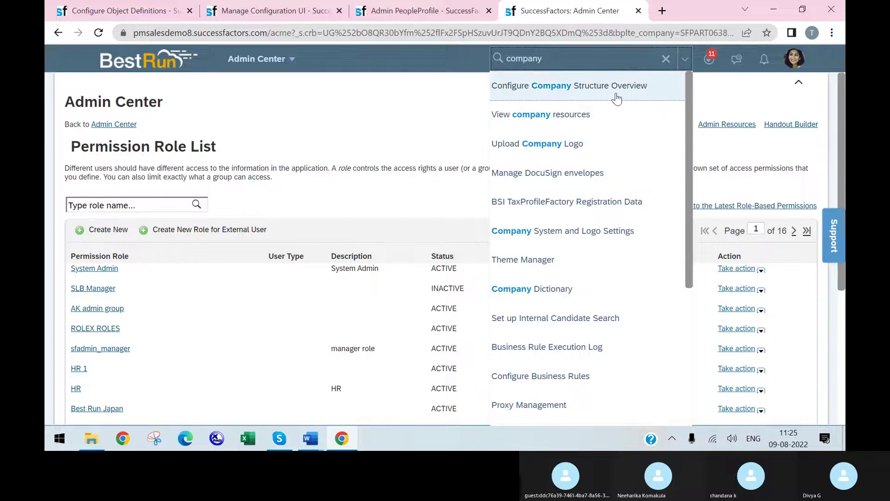
{"action": "left_click", "coordinate": [616, 97]}
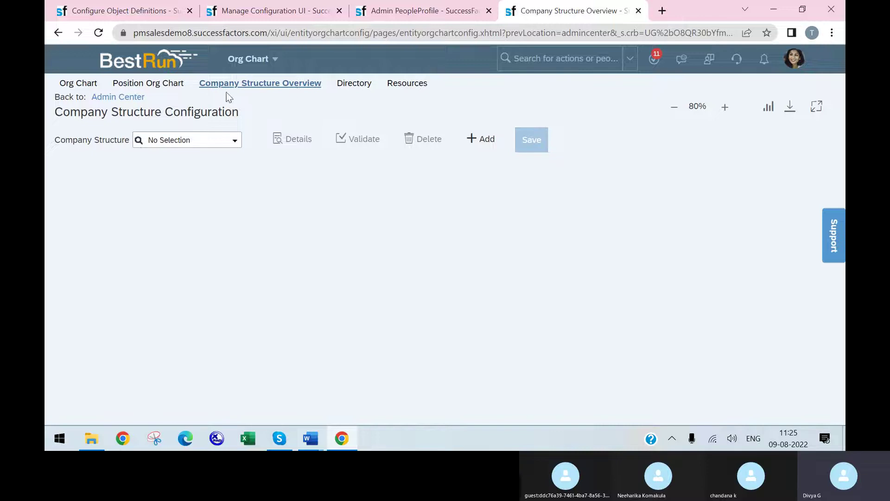
- From the Configure People Profile tab, search admin actions for 'employee central'
{"action": "left_click", "coordinate": [551, 59]}
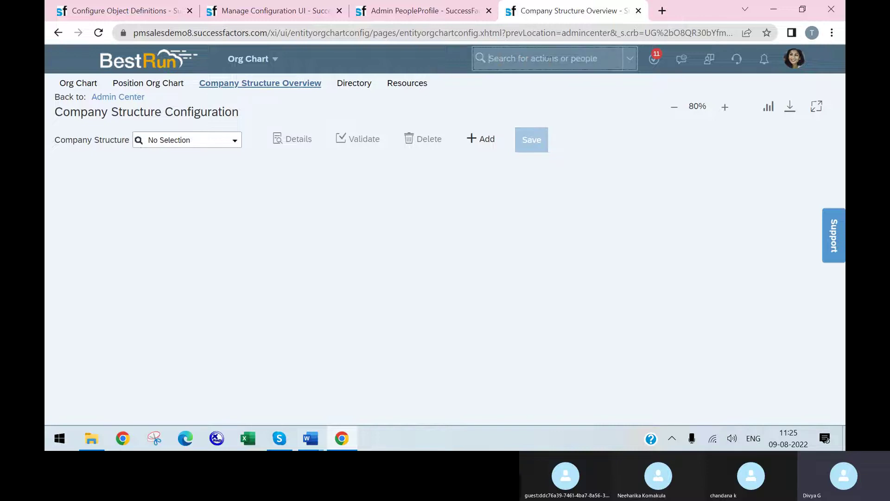
{"action": "left_click", "coordinate": [377, 10]}
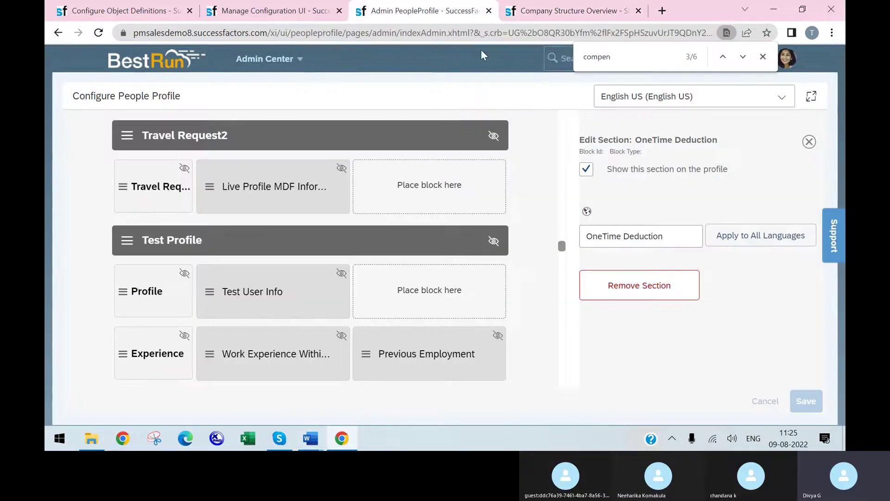
{"action": "left_click", "coordinate": [763, 57]}
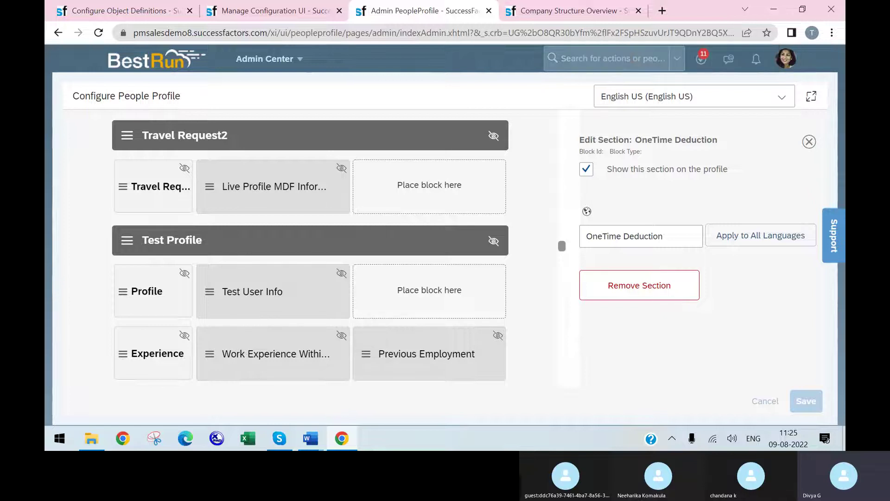
{"action": "left_click", "coordinate": [557, 59]}
{"action": "type", "text": "employee central"}
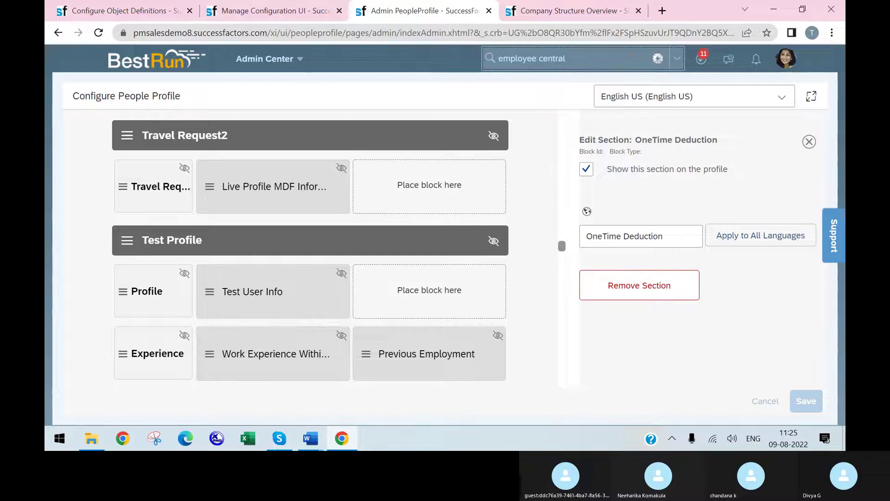
- Confirm Company Structure Overview is enabled in Manage Employee Central Settings, then return to Company Structure Configuration
{"action": "left_click", "coordinate": [599, 97]}
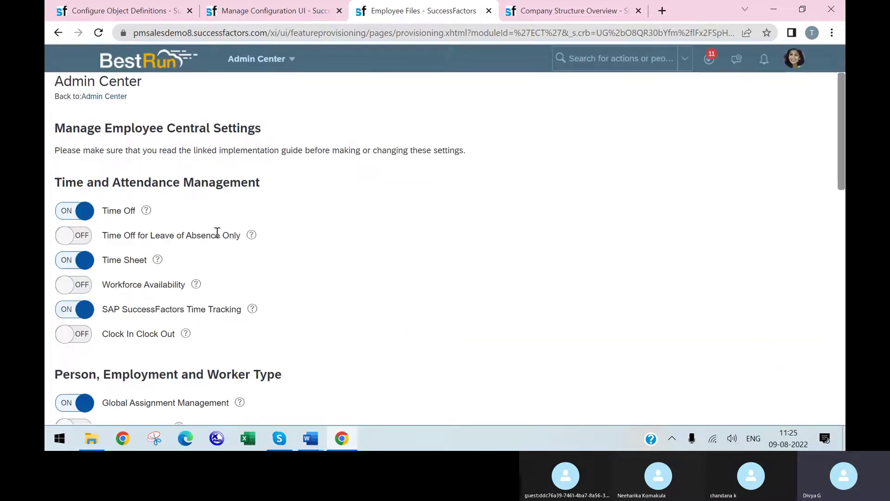
{"action": "scroll", "coordinate": [313, 290], "scroll_direction": "down", "scroll_amount": 4}
{"action": "mouse_move", "coordinate": [191, 250]}
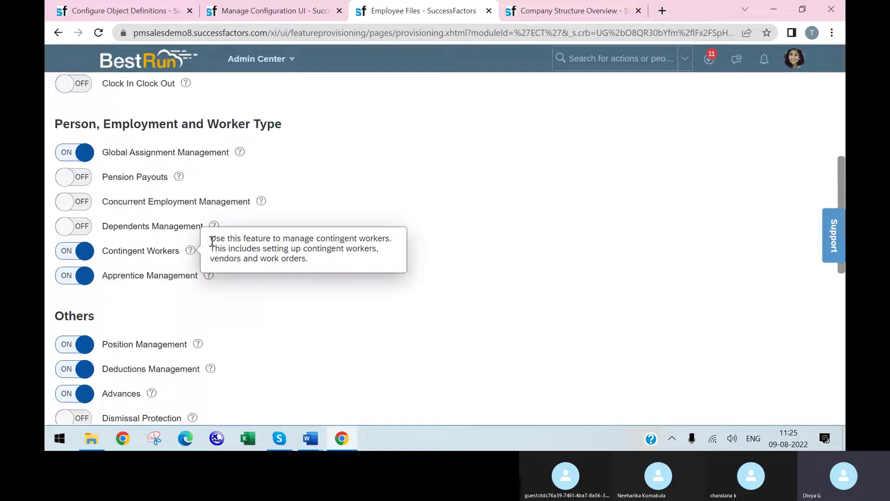
{"action": "scroll", "coordinate": [531, 203], "scroll_direction": "down", "scroll_amount": 6}
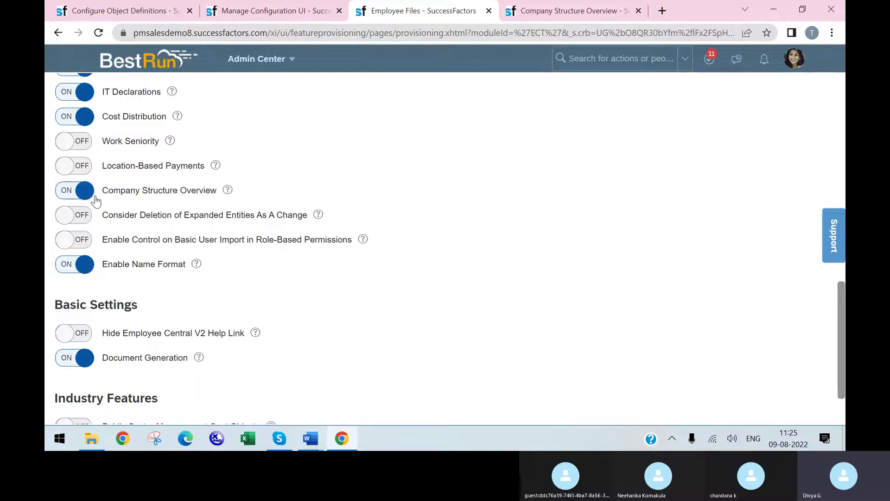
{"action": "left_click", "coordinate": [555, 14]}
{"action": "left_click", "coordinate": [534, 59]}
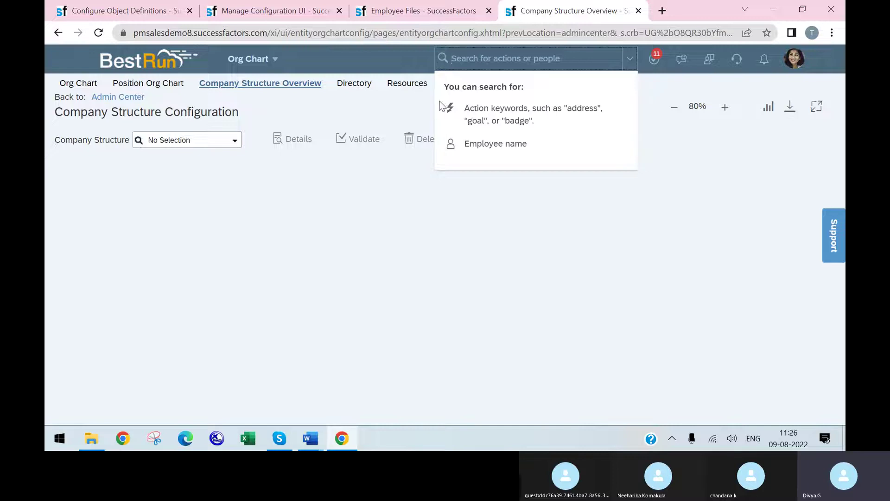
- Load the New_company_Structure chart and open the options for its top Company entity
{"action": "left_click", "coordinate": [235, 140]}
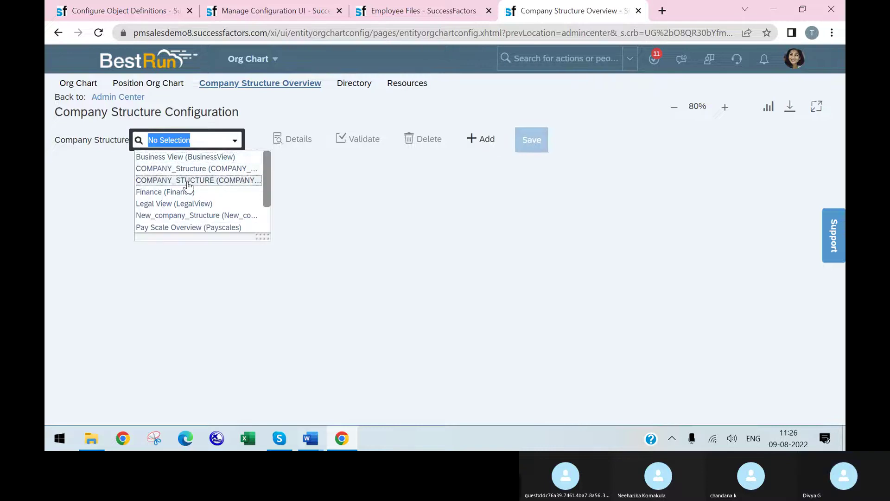
{"action": "scroll", "coordinate": [200, 217], "scroll_direction": "down", "scroll_amount": 1}
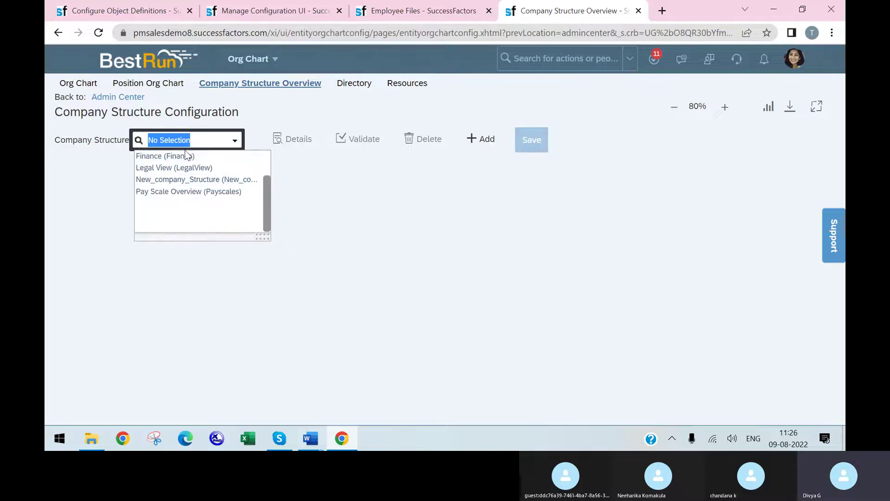
{"action": "type", "text": "n"}
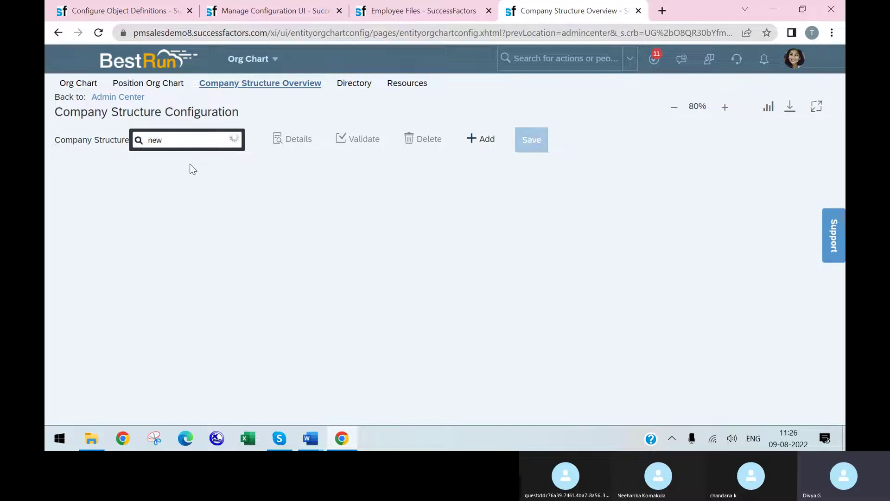
{"action": "type", "text": "ew"}
{"action": "left_click", "coordinate": [195, 158]}
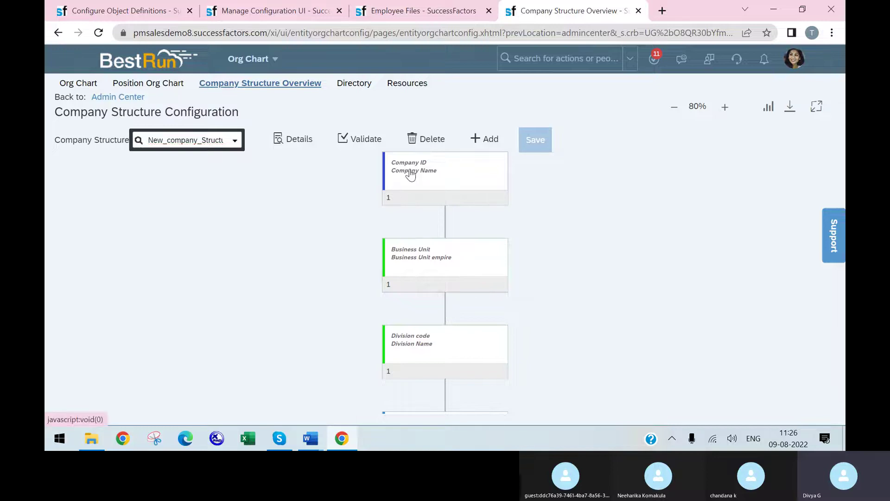
{"action": "left_click", "coordinate": [411, 175]}
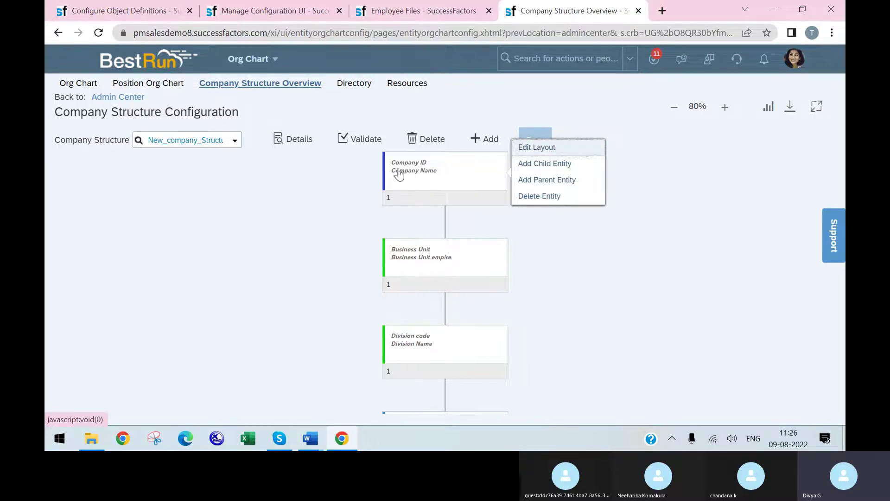
- Switch to the Finance structure, then reload New_company_Structure and scroll through its levels
{"action": "left_click", "coordinate": [230, 152]}
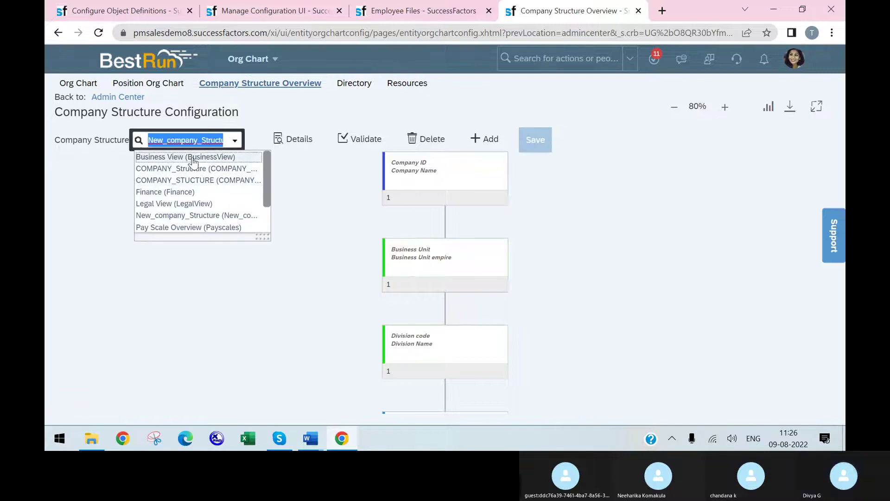
{"action": "left_click", "coordinate": [193, 192]}
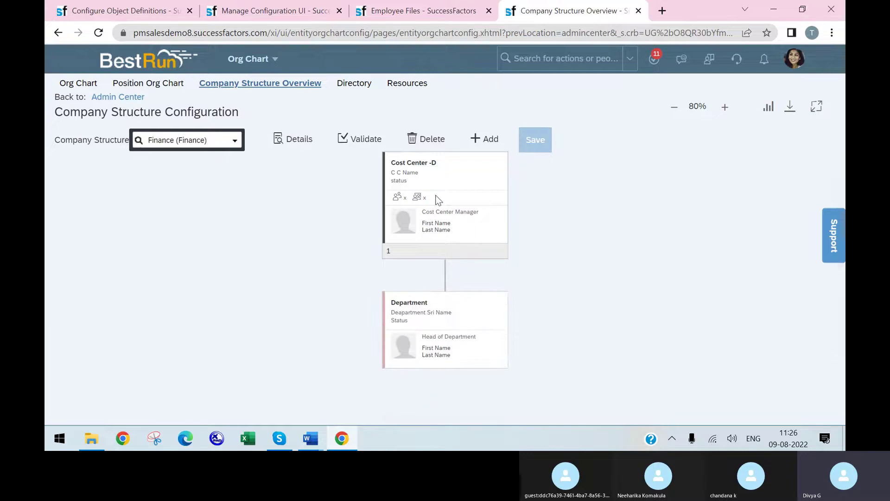
{"action": "scroll", "coordinate": [441, 301], "scroll_direction": "down", "scroll_amount": 2}
{"action": "scroll", "coordinate": [453, 247], "scroll_direction": "up", "scroll_amount": 2}
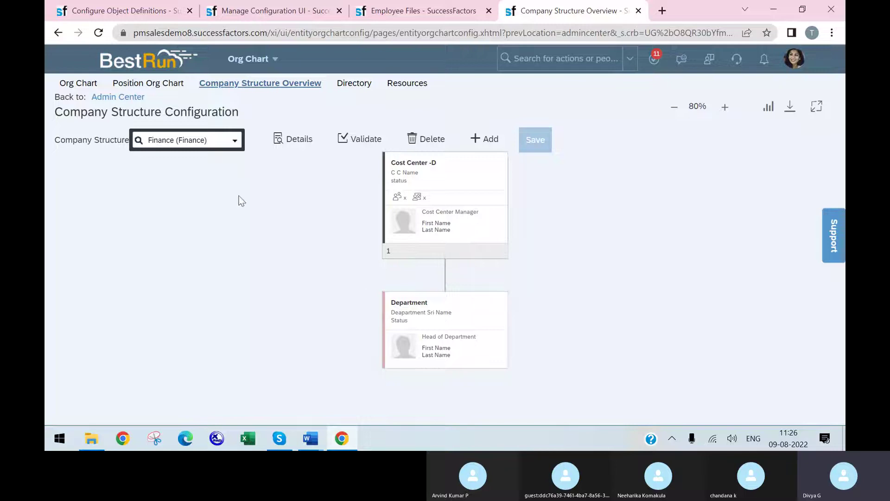
{"action": "left_click", "coordinate": [236, 146]}
{"action": "type", "text": "new"}
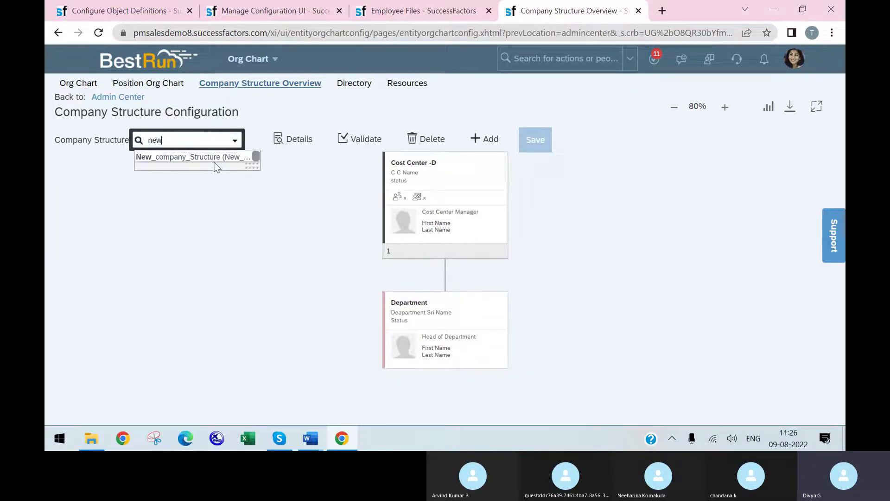
{"action": "left_click", "coordinate": [215, 156]}
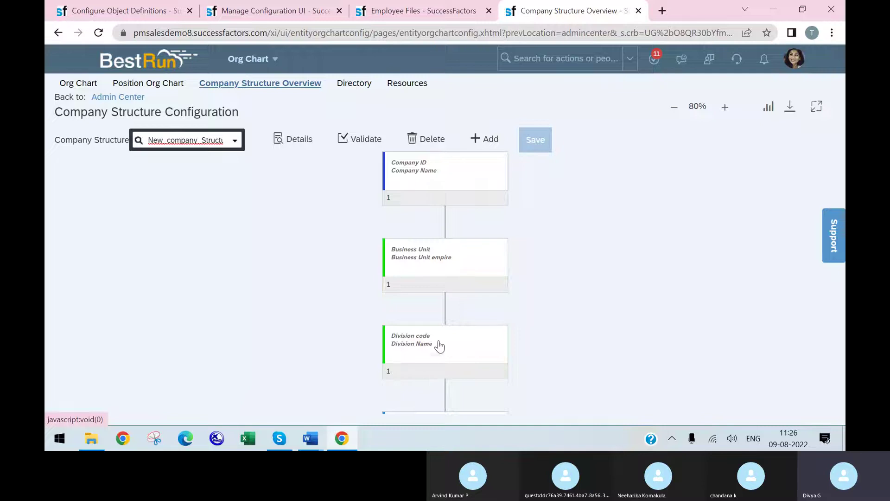
{"action": "scroll", "coordinate": [438, 354], "scroll_direction": "down", "scroll_amount": 2}
{"action": "scroll", "coordinate": [437, 354], "scroll_direction": "down", "scroll_amount": 1}
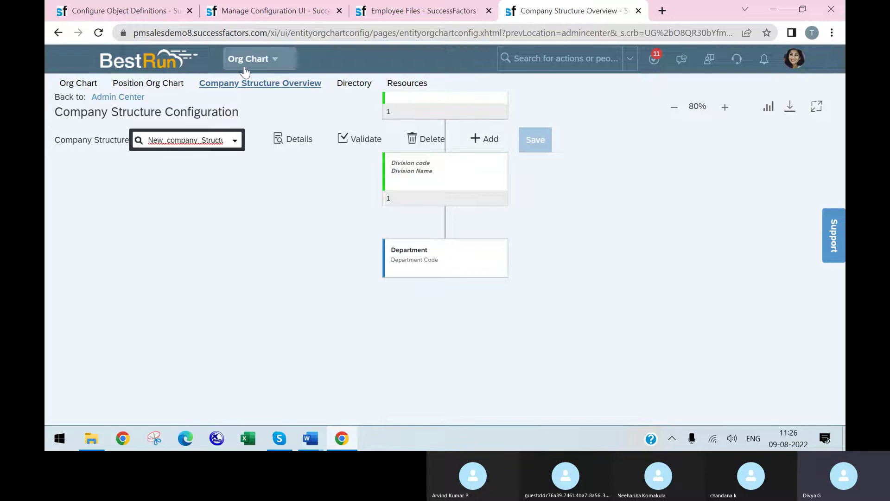
{"action": "left_click", "coordinate": [150, 12]}
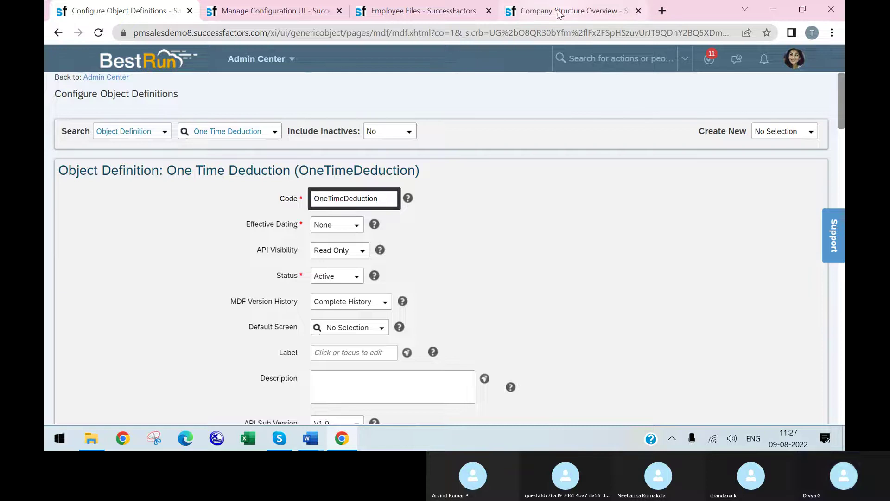
- Open the Company Structure Definition object in Configure Object Definitions
{"action": "left_click", "coordinate": [569, 11]}
{"action": "left_click", "coordinate": [169, 11]}
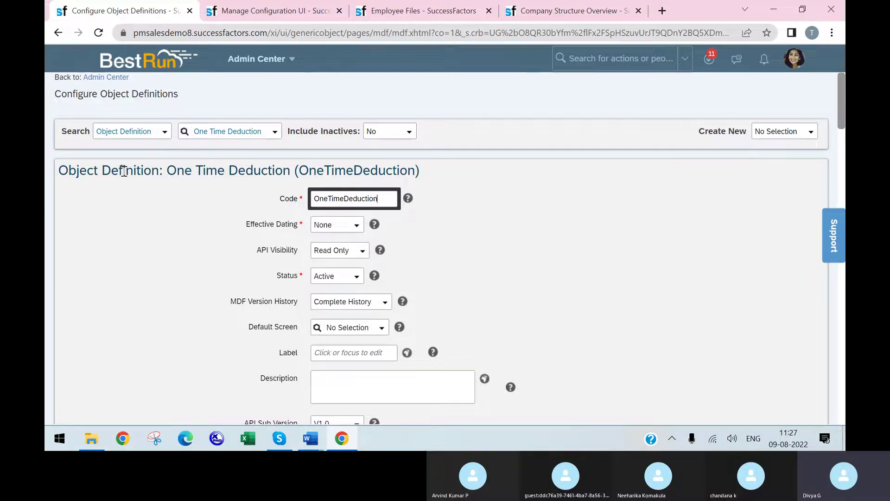
{"action": "left_click", "coordinate": [211, 129]}
{"action": "type", "text": "d"}
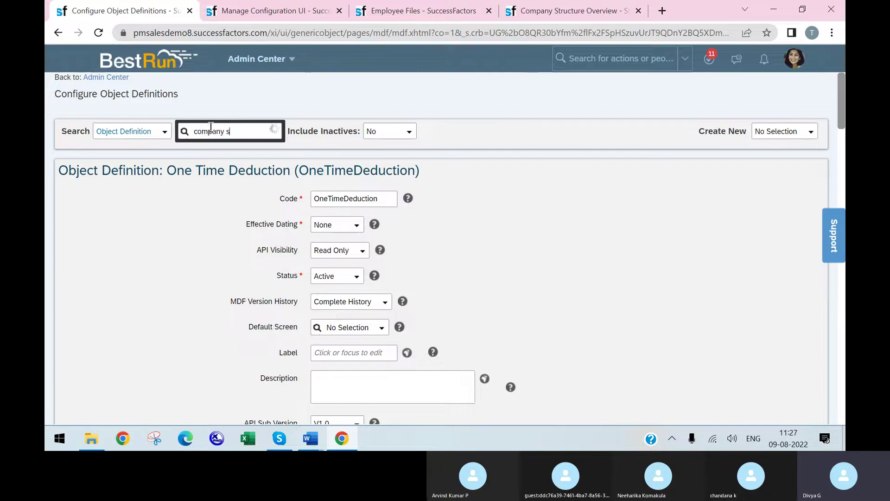
{"action": "type", "text": "ompany structure"}
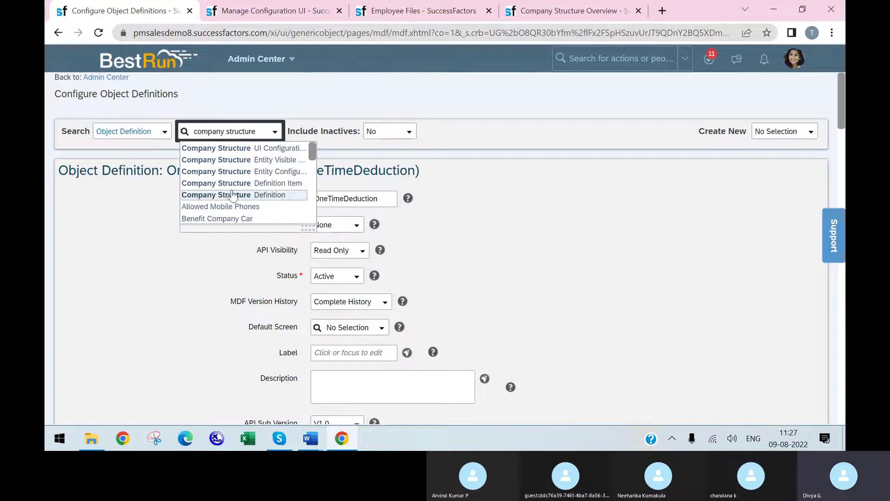
{"action": "left_click", "coordinate": [233, 195]}
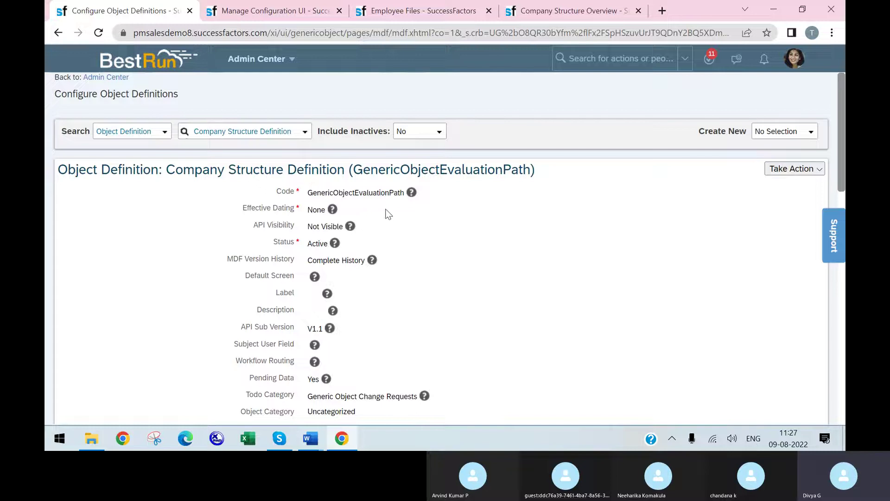
{"action": "scroll", "coordinate": [389, 214], "scroll_direction": "down", "scroll_amount": 3}
{"action": "scroll", "coordinate": [577, 225], "scroll_direction": "up", "scroll_amount": 1}
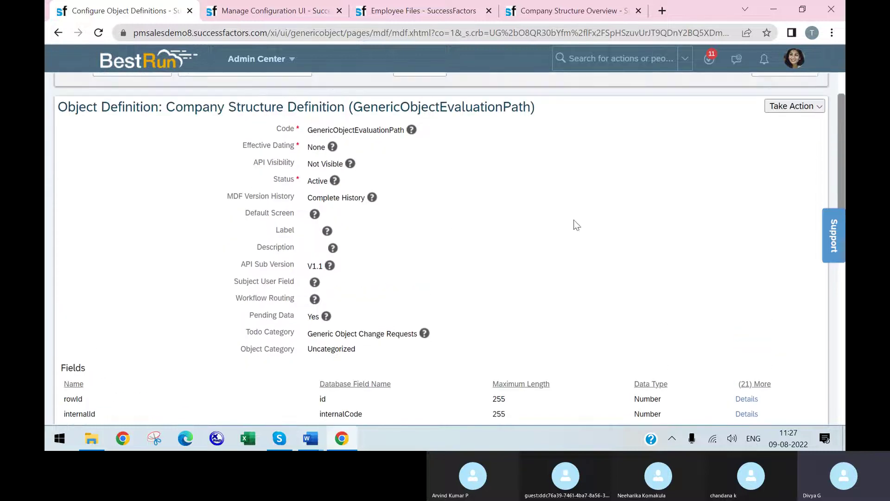
- Put Company Structure Definition into Make Correction mode and duplicate the object definitions tab
{"action": "left_click", "coordinate": [809, 108]}
{"action": "left_click", "coordinate": [707, 123]}
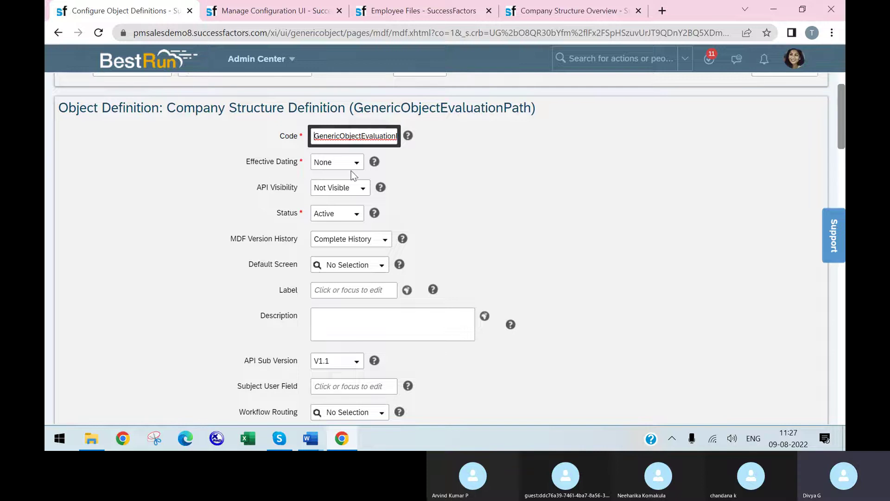
{"action": "scroll", "coordinate": [352, 171], "scroll_direction": "down", "scroll_amount": 2}
{"action": "scroll", "coordinate": [334, 211], "scroll_direction": "down", "scroll_amount": 1}
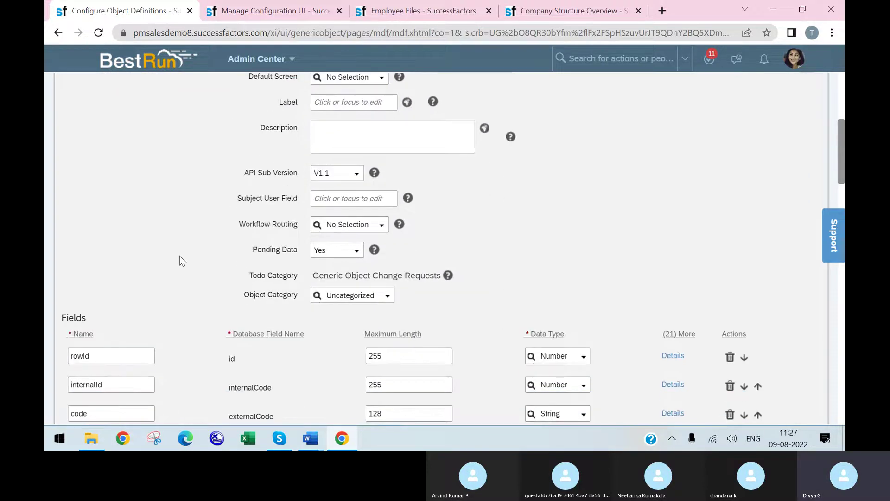
{"action": "scroll", "coordinate": [181, 260], "scroll_direction": "up", "scroll_amount": 1}
{"action": "scroll", "coordinate": [351, 189], "scroll_direction": "down", "scroll_amount": 6}
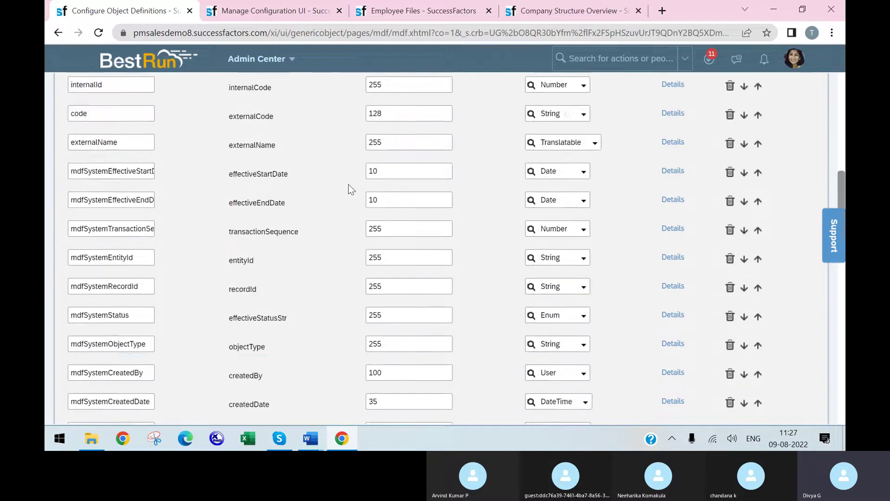
{"action": "scroll", "coordinate": [351, 188], "scroll_direction": "up", "scroll_amount": 8}
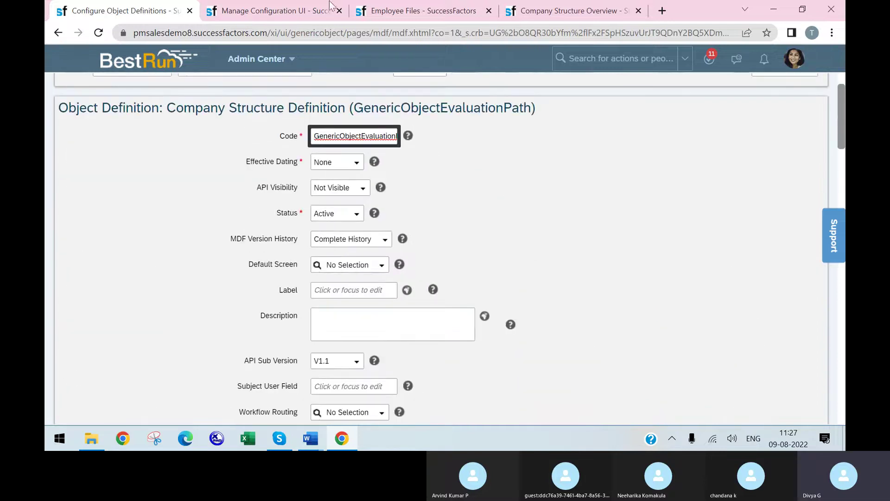
{"action": "left_click", "coordinate": [553, 12]}
{"action": "left_click", "coordinate": [130, 18]}
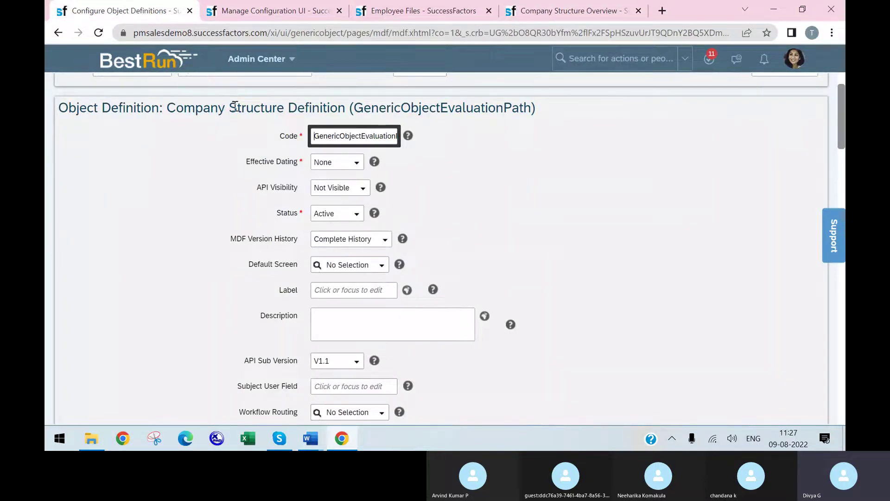
{"action": "scroll", "coordinate": [266, 260], "scroll_direction": "up", "scroll_amount": 2}
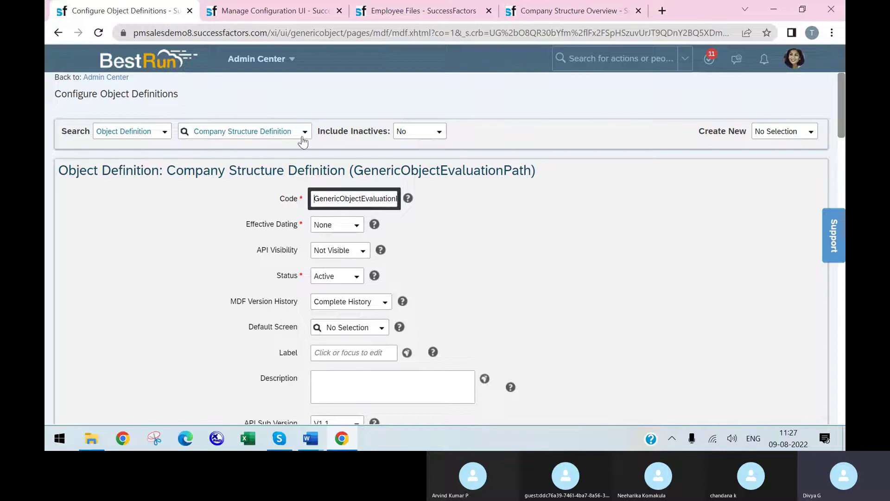
{"action": "right_click", "coordinate": [99, 7]}
{"action": "left_click", "coordinate": [167, 97]}
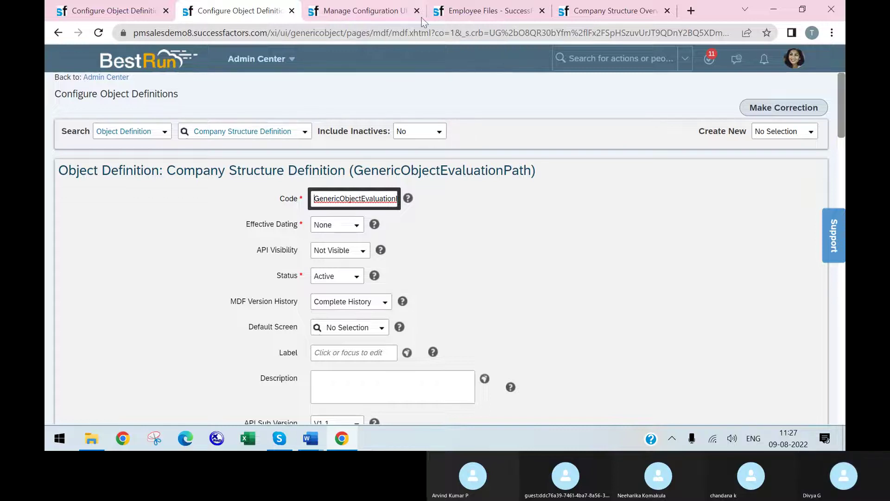
{"action": "left_click", "coordinate": [366, 11]}
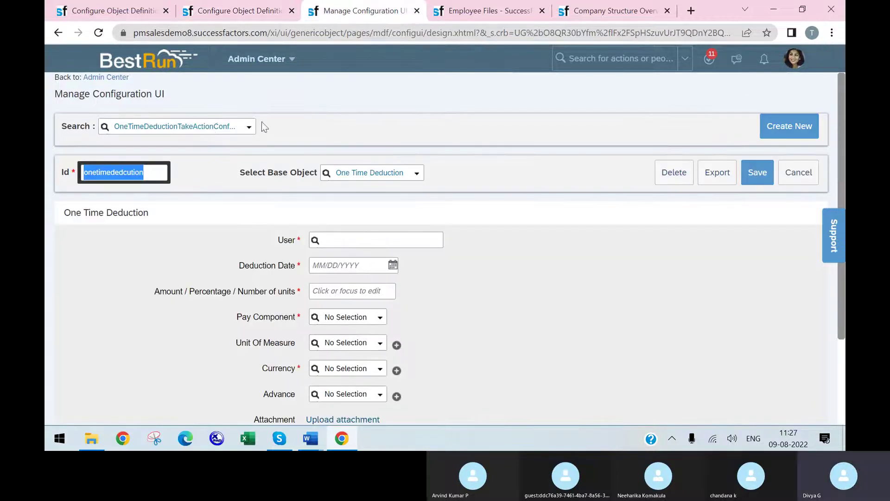
{"action": "left_click", "coordinate": [217, 119]}
{"action": "type", "text": "d"}
{"action": "type", "text": "ompany structure"}
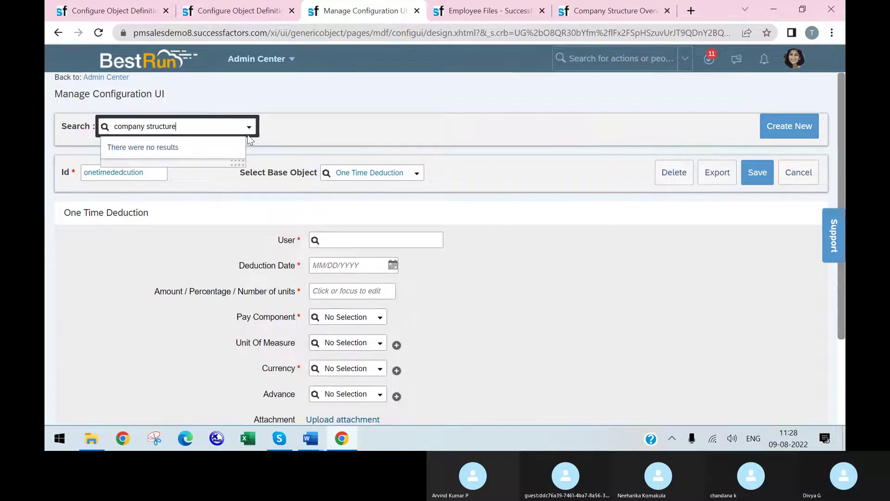
{"action": "key", "text": "BackSpace"}
{"action": "key", "text": "BackSpace"}
{"action": "key", "text": "BackSpace"}
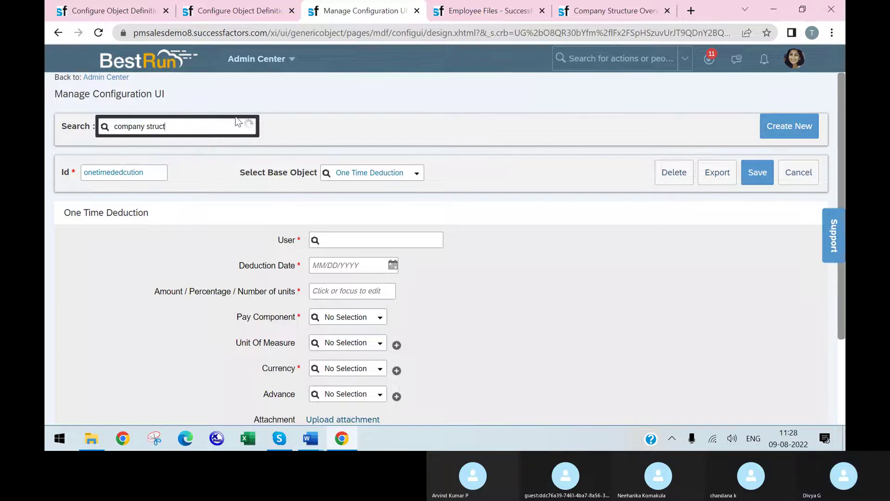
{"action": "key", "text": "BackSpace"}
{"action": "key", "text": "BackSpace"}
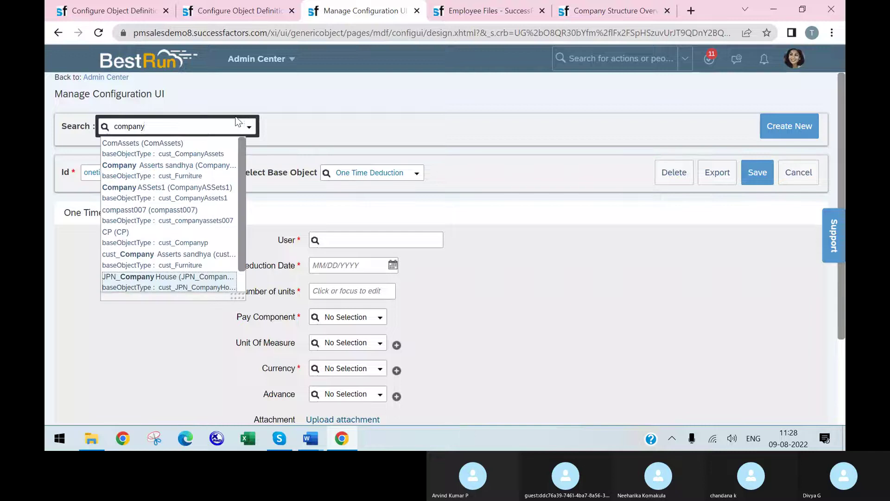
{"action": "scroll", "coordinate": [238, 209], "scroll_direction": "down", "scroll_amount": 1}
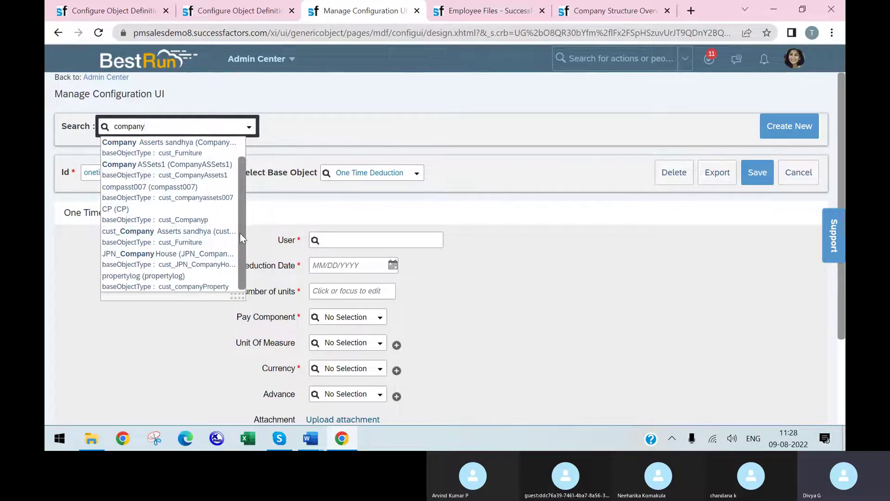
{"action": "scroll", "coordinate": [240, 233], "scroll_direction": "down", "scroll_amount": 1}
{"action": "left_click", "coordinate": [140, 16]}
{"action": "left_click", "coordinate": [315, 13]}
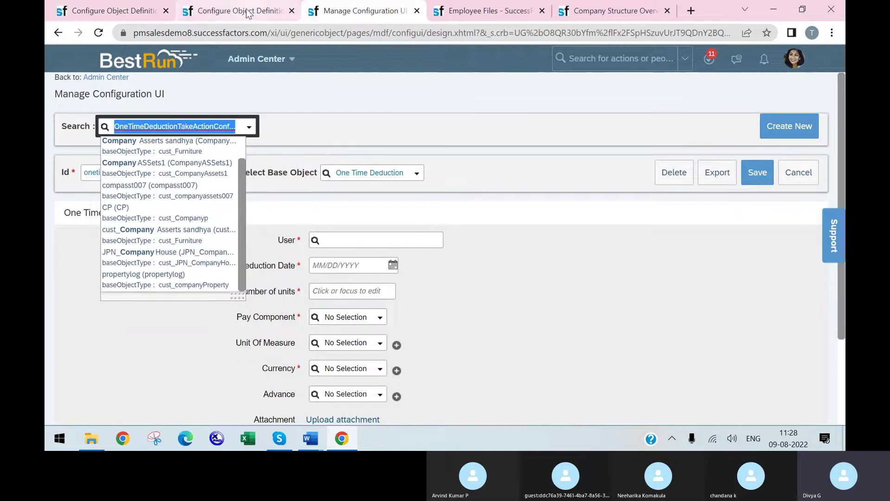
{"action": "left_click", "coordinate": [251, 18]}
{"action": "left_click", "coordinate": [265, 131]}
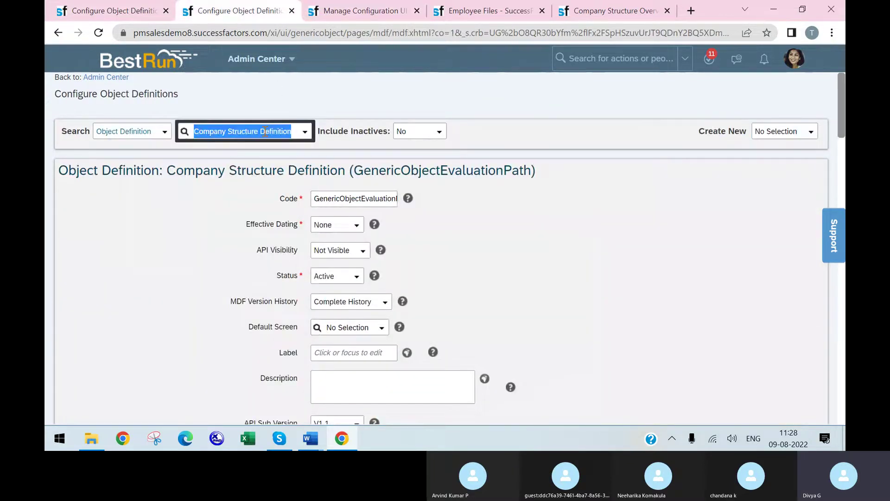
- Open Company Structure UI Configuration, switch it to Make Correction, and scroll through its Fields table
{"action": "type", "text": "company str"}
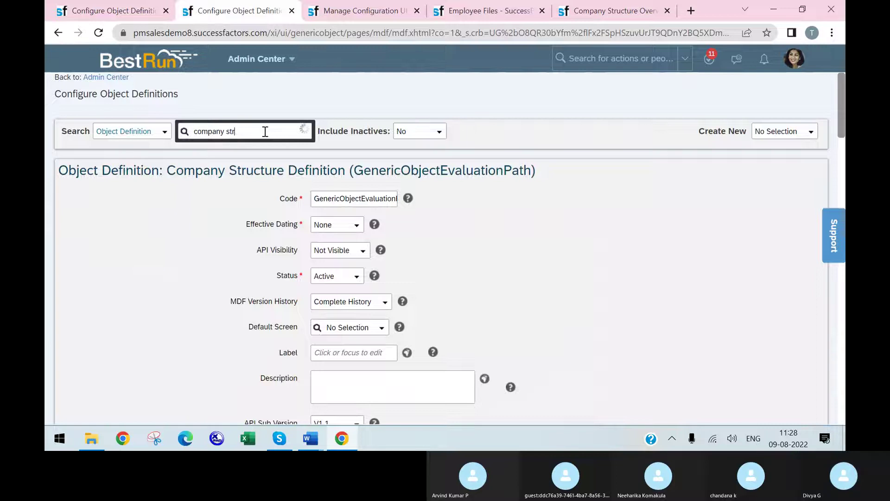
{"action": "type", "text": "ucture"}
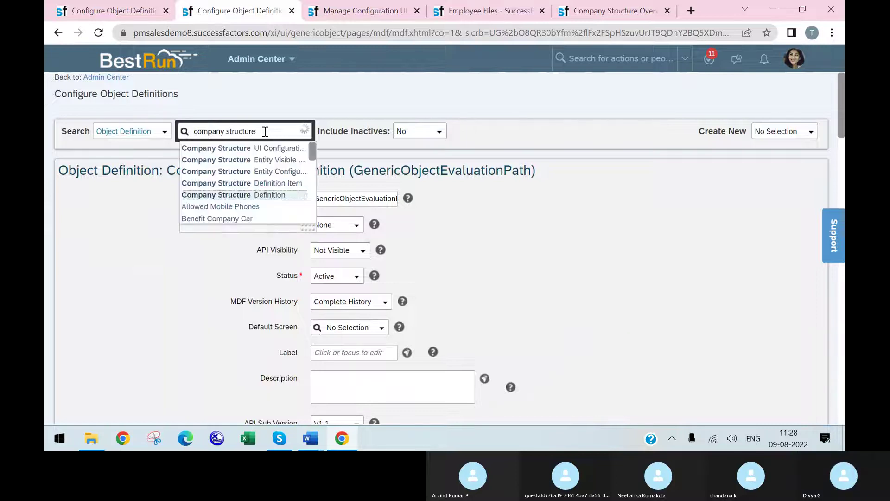
{"action": "left_click", "coordinate": [220, 148]}
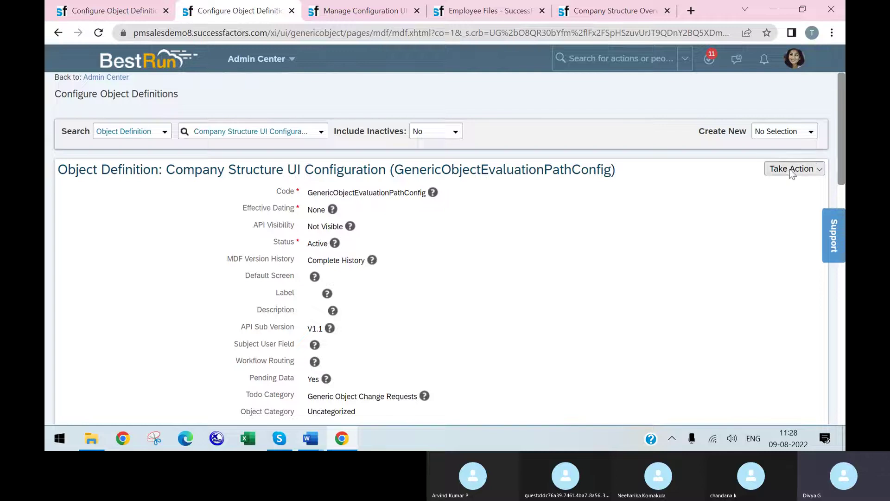
{"action": "left_click", "coordinate": [793, 169]}
{"action": "left_click", "coordinate": [705, 184]}
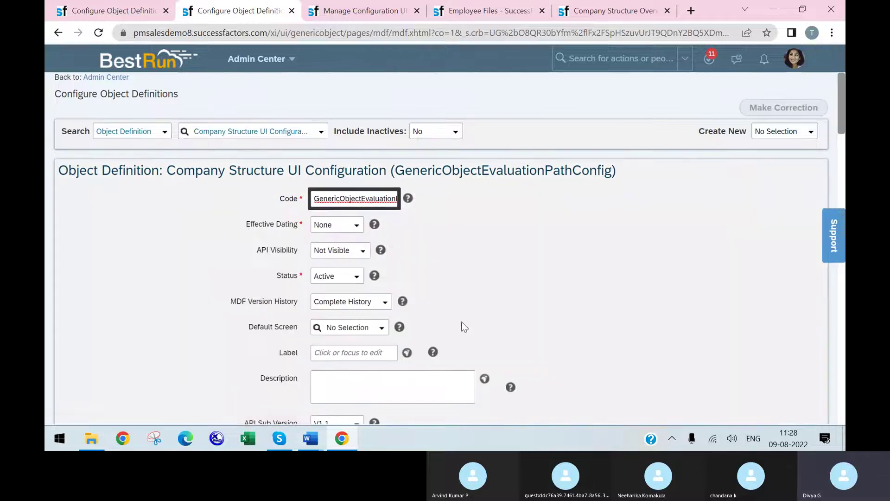
{"action": "scroll", "coordinate": [461, 316], "scroll_direction": "down", "scroll_amount": 1}
{"action": "scroll", "coordinate": [461, 304], "scroll_direction": "down", "scroll_amount": 5}
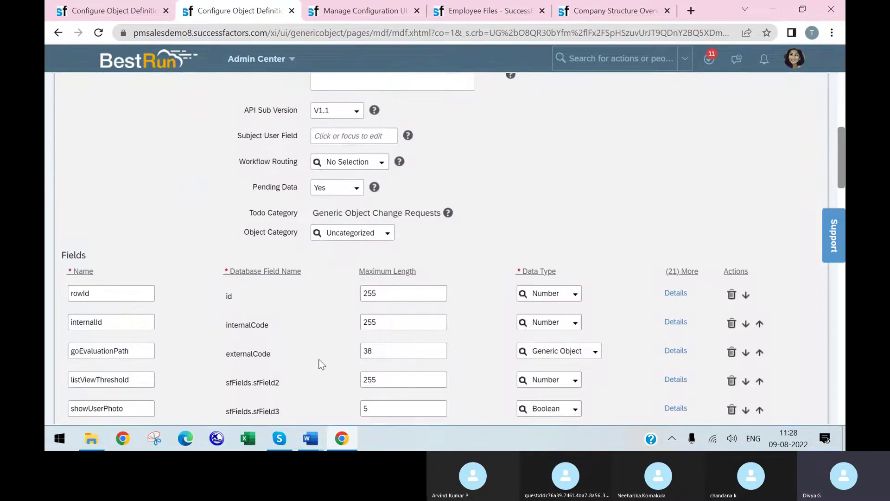
{"action": "scroll", "coordinate": [272, 341], "scroll_direction": "down", "scroll_amount": 5}
{"action": "scroll", "coordinate": [260, 303], "scroll_direction": "down", "scroll_amount": 4}
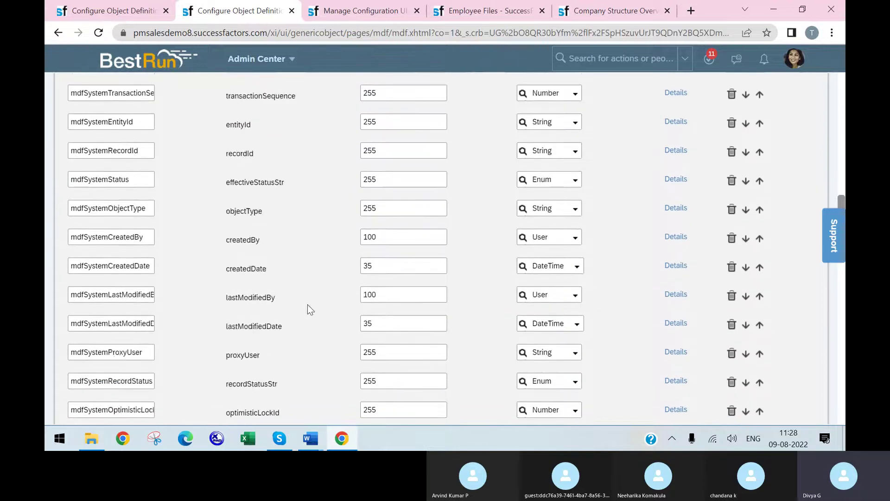
{"action": "scroll", "coordinate": [302, 288], "scroll_direction": "up", "scroll_amount": 12}
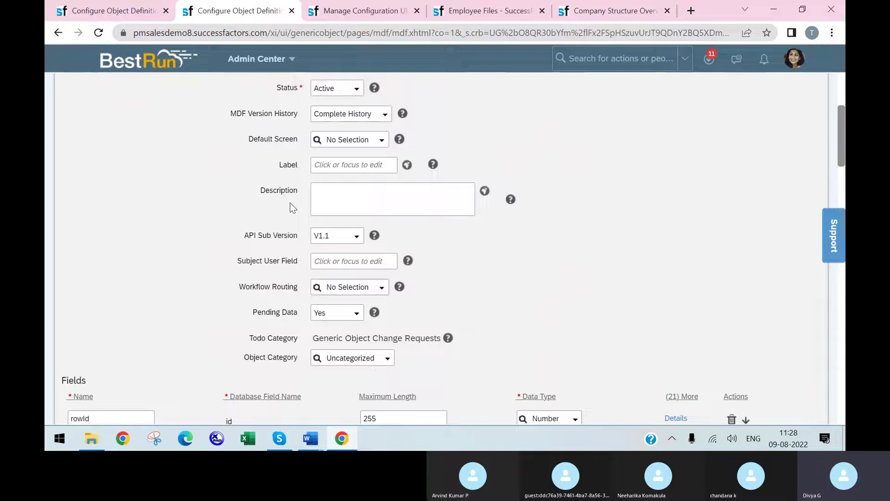
- From the provisioning settings tab, search 'role permissions' and open Manage Permission Roles
{"action": "left_click", "coordinate": [486, 10]}
{"action": "left_click", "coordinate": [577, 59]}
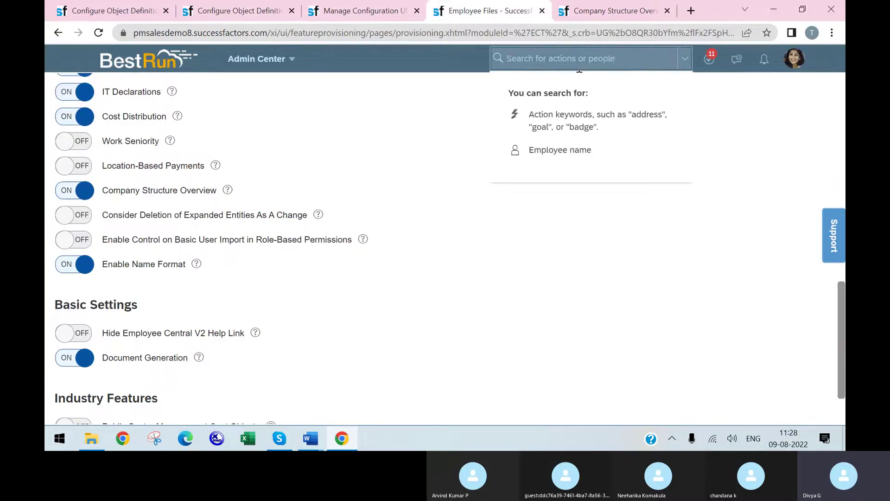
{"action": "type", "text": "role permissions"}
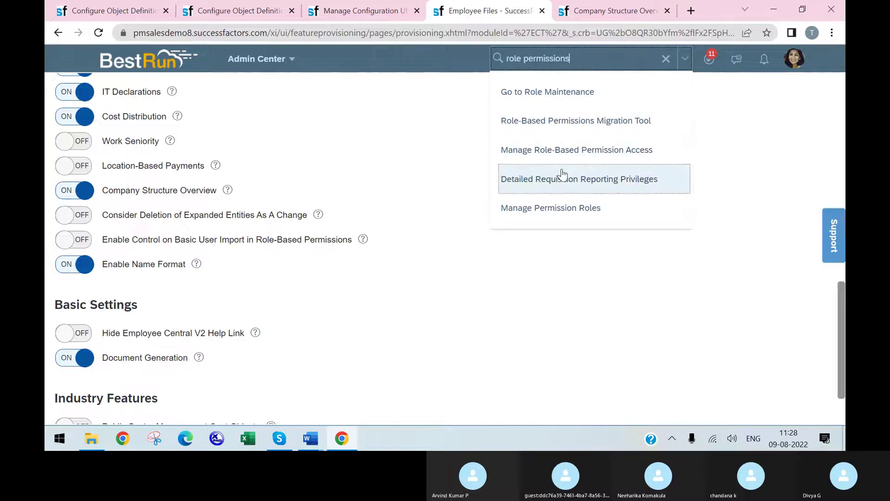
{"action": "left_click", "coordinate": [567, 222]}
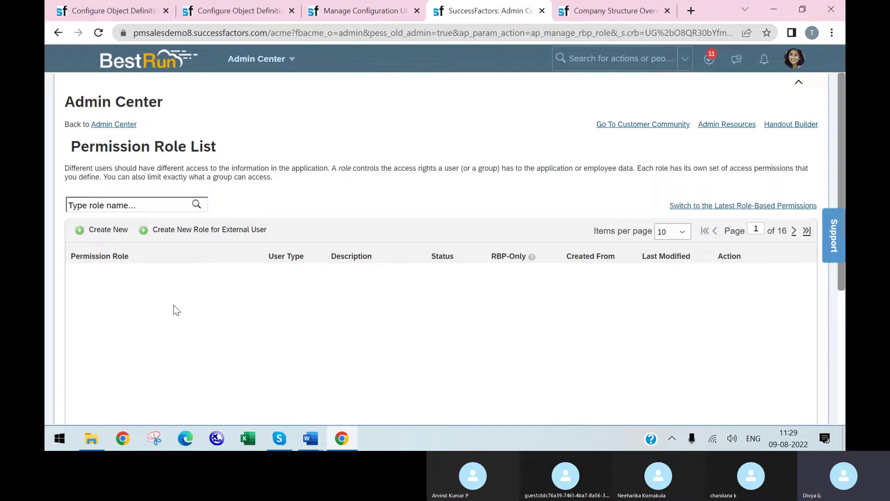
- Open the System Admin role, dismiss both assertion warnings, and find 'compen' on the page
{"action": "left_click", "coordinate": [106, 273]}
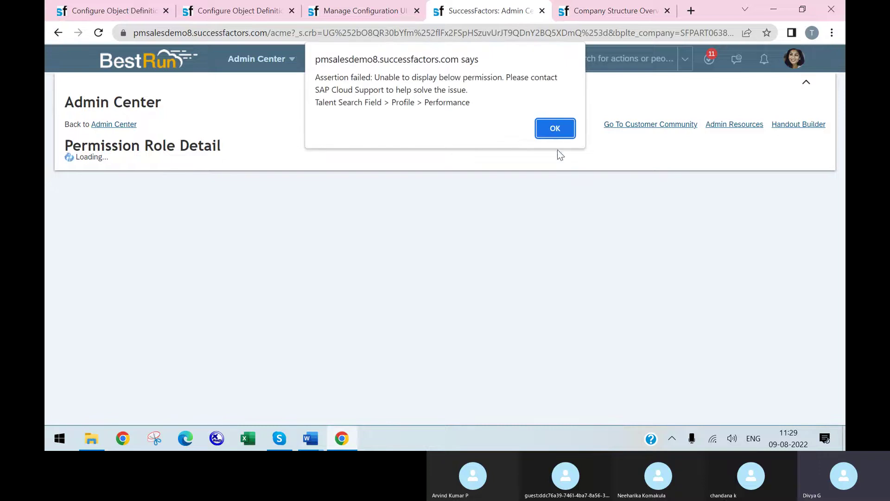
{"action": "left_click", "coordinate": [555, 129]}
{"action": "left_click", "coordinate": [534, 136]}
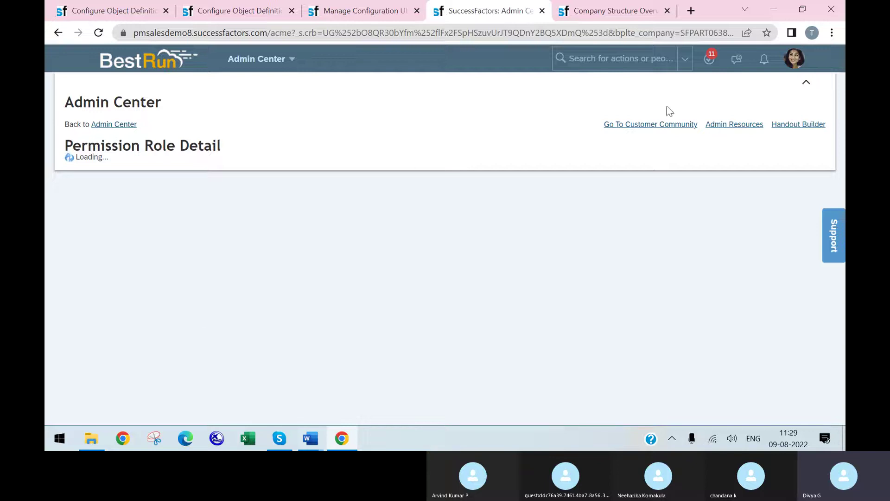
{"action": "scroll", "coordinate": [172, 341], "scroll_direction": "down", "scroll_amount": 2}
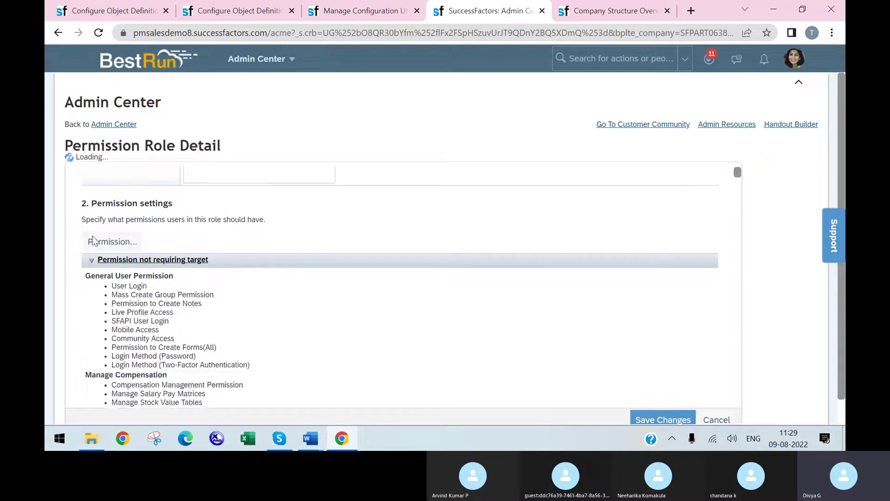
{"action": "key", "text": "ctrl+f"}
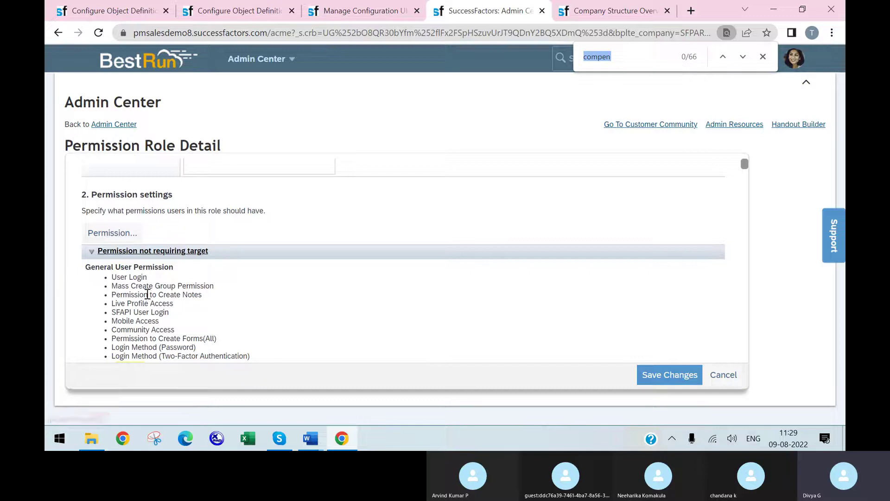
- Open and cancel Permission settings, then scroll through the role's granted permissions list
{"action": "left_click", "coordinate": [119, 238]}
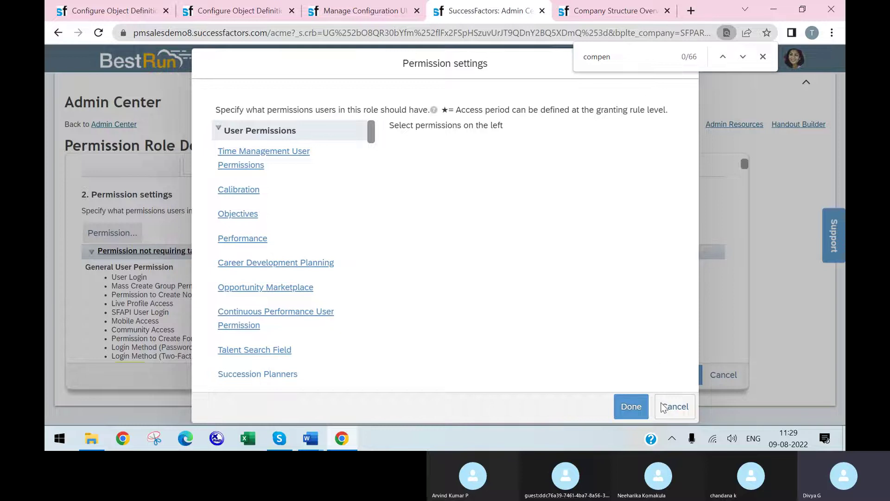
{"action": "left_click", "coordinate": [675, 406]}
{"action": "scroll", "coordinate": [165, 296], "scroll_direction": "down", "scroll_amount": 3}
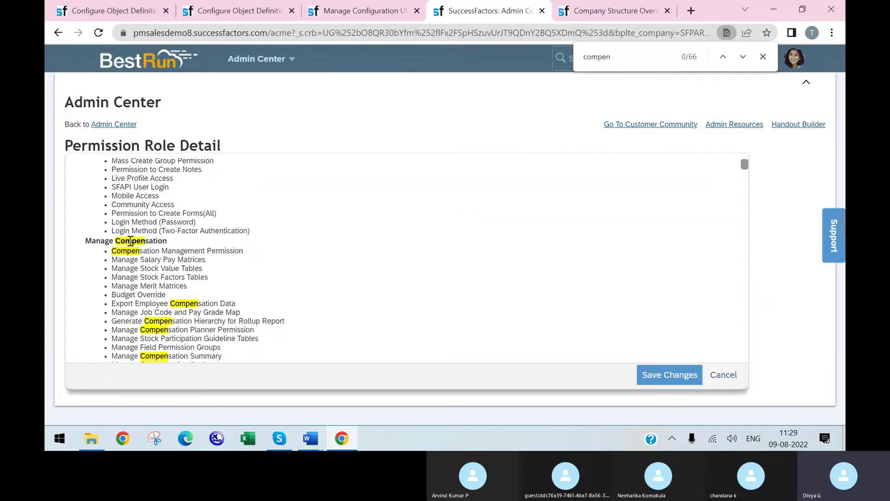
{"action": "scroll", "coordinate": [165, 327], "scroll_direction": "down", "scroll_amount": 9}
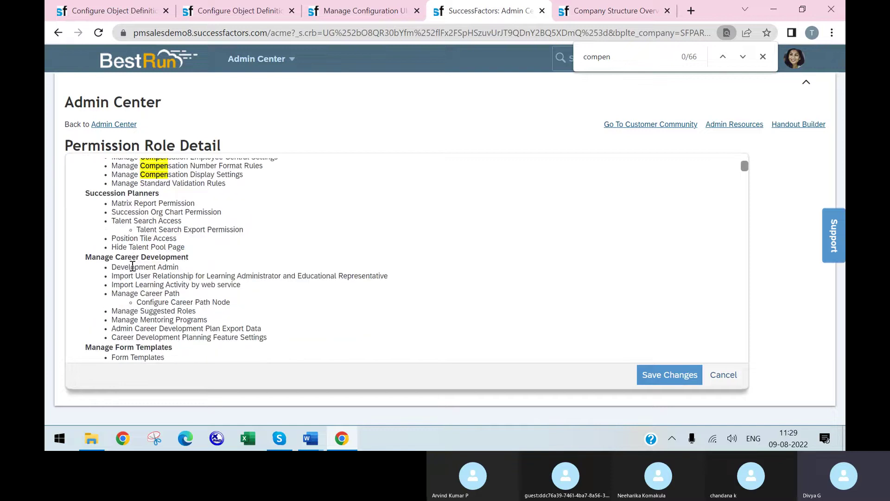
{"action": "scroll", "coordinate": [133, 265], "scroll_direction": "down", "scroll_amount": 2}
{"action": "scroll", "coordinate": [155, 211], "scroll_direction": "down", "scroll_amount": 3}
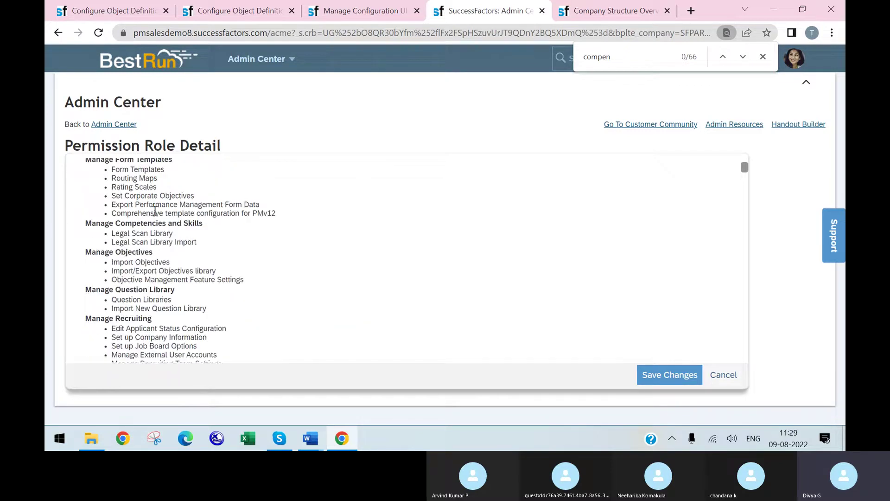
{"action": "scroll", "coordinate": [194, 269], "scroll_direction": "down", "scroll_amount": 8}
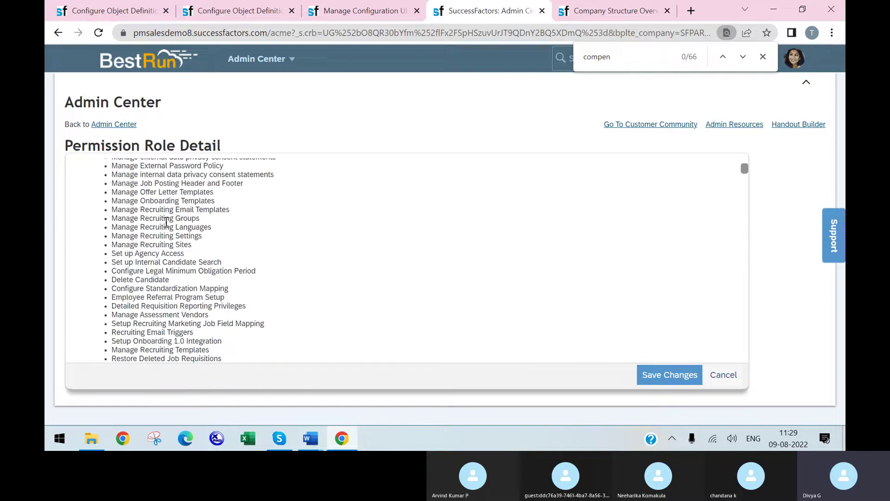
{"action": "scroll", "coordinate": [201, 295], "scroll_direction": "down", "scroll_amount": 12}
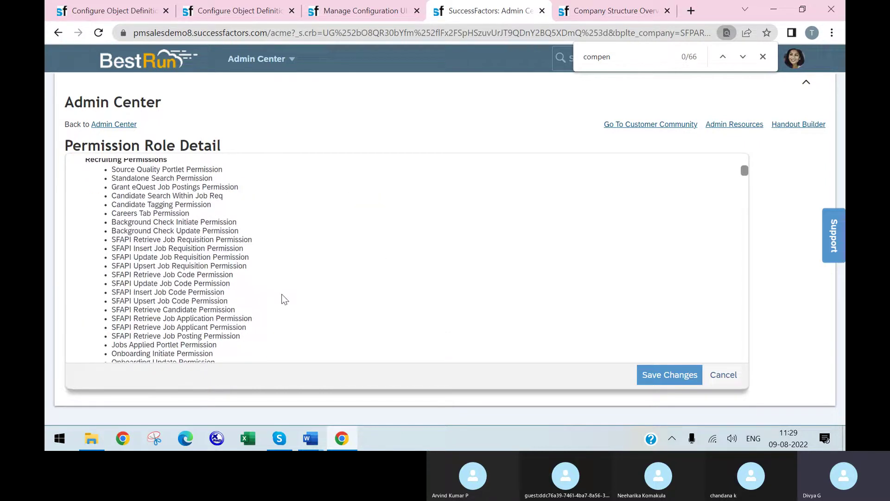
{"action": "scroll", "coordinate": [217, 297], "scroll_direction": "down", "scroll_amount": 8}
{"action": "scroll", "coordinate": [191, 260], "scroll_direction": "up", "scroll_amount": 10}
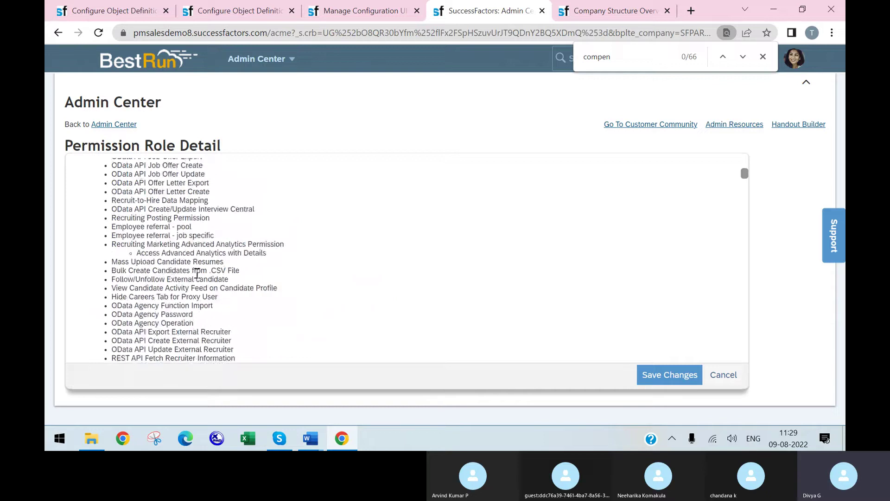
{"action": "scroll", "coordinate": [191, 259], "scroll_direction": "up", "scroll_amount": 20}
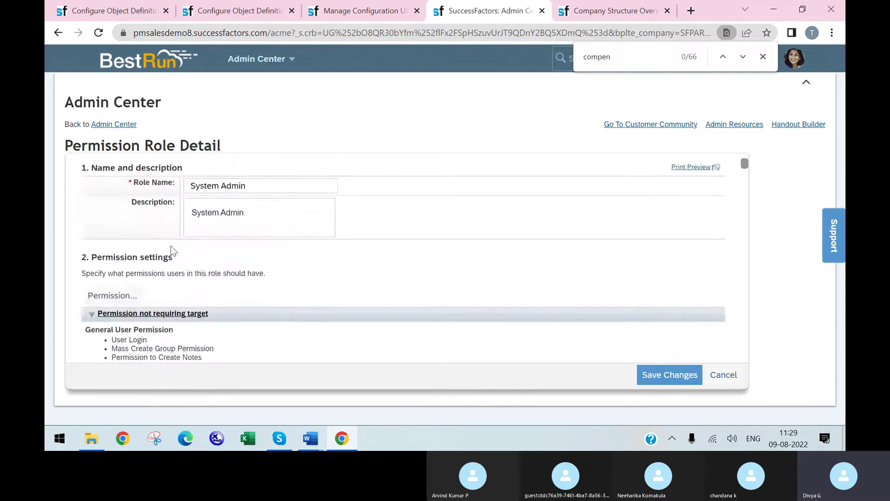
- Reopen the role's Permission settings and scroll through the permission categories
{"action": "left_click", "coordinate": [112, 295]}
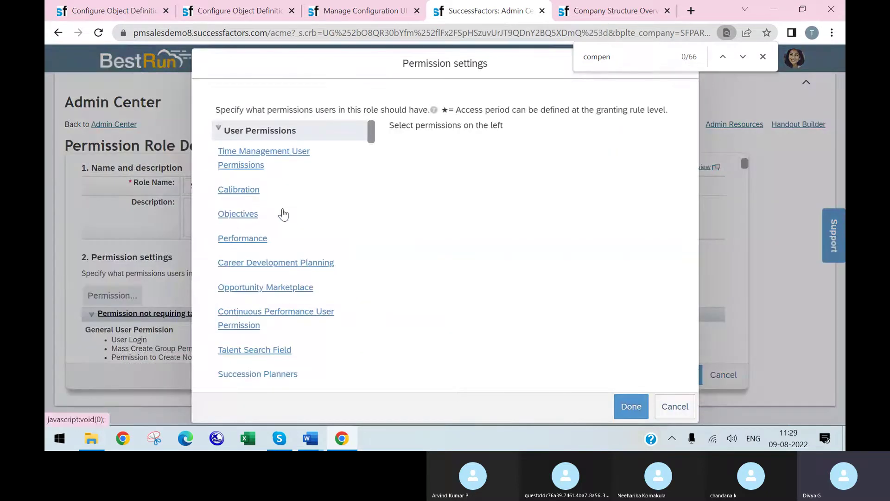
{"action": "scroll", "coordinate": [282, 215], "scroll_direction": "down", "scroll_amount": 10}
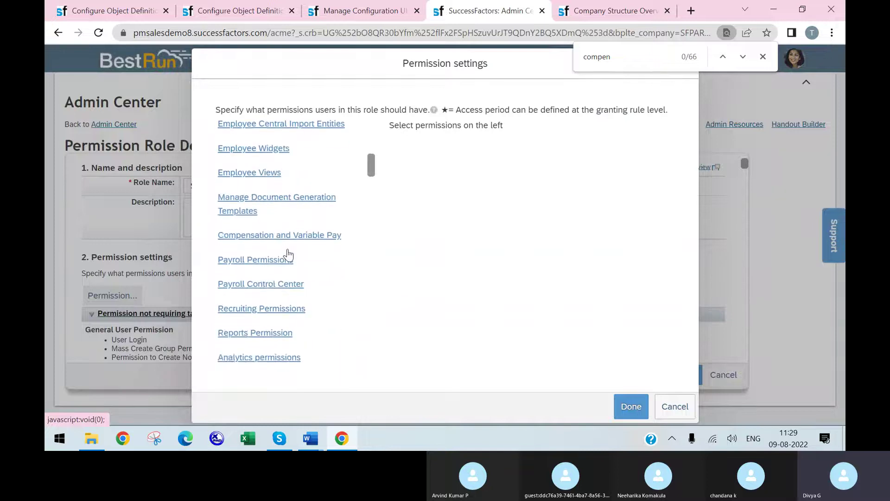
{"action": "scroll", "coordinate": [288, 255], "scroll_direction": "down", "scroll_amount": 10}
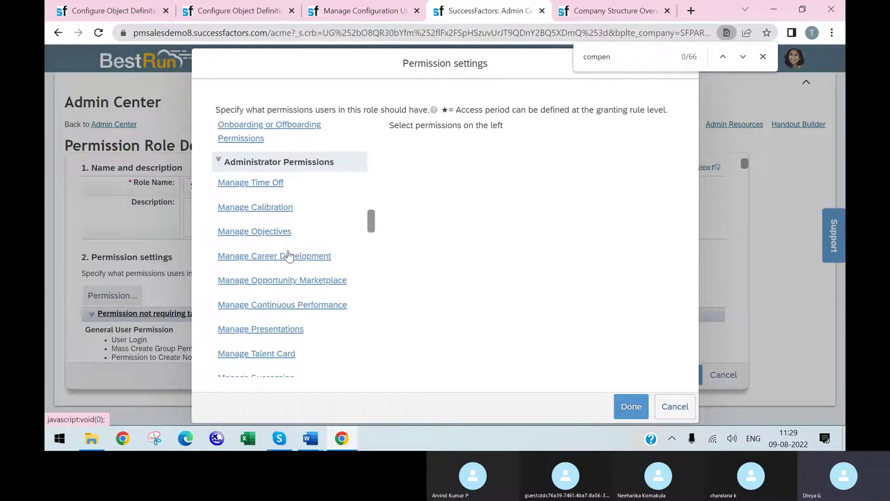
{"action": "scroll", "coordinate": [288, 255], "scroll_direction": "down", "scroll_amount": 5}
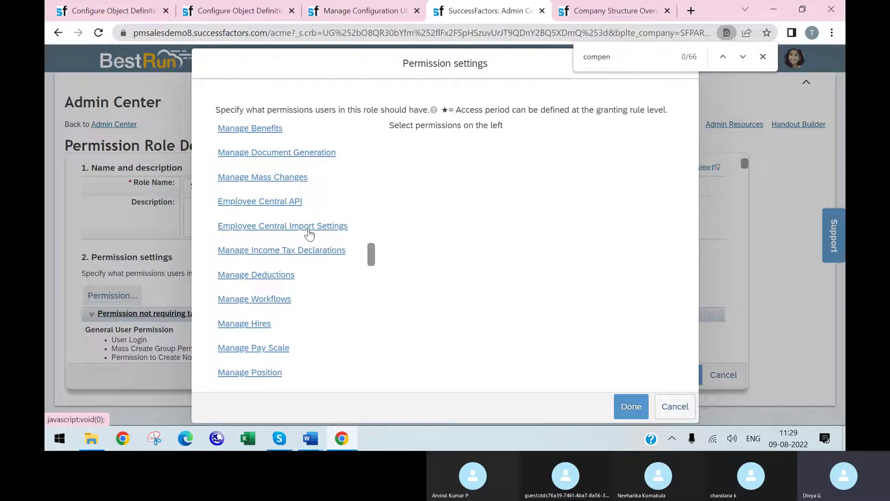
{"action": "scroll", "coordinate": [294, 280], "scroll_direction": "down", "scroll_amount": 10}
{"action": "scroll", "coordinate": [304, 307], "scroll_direction": "down", "scroll_amount": 5}
{"action": "scroll", "coordinate": [302, 250], "scroll_direction": "down", "scroll_amount": 10}
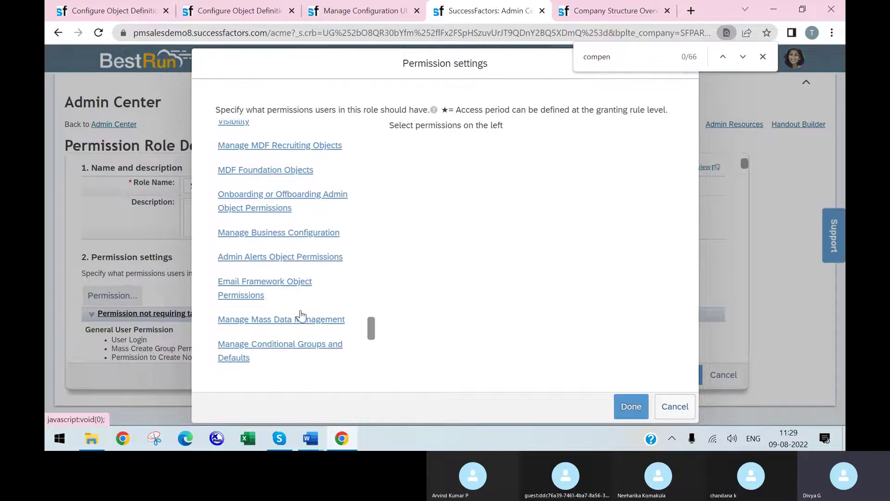
{"action": "scroll", "coordinate": [301, 314], "scroll_direction": "down", "scroll_amount": 3}
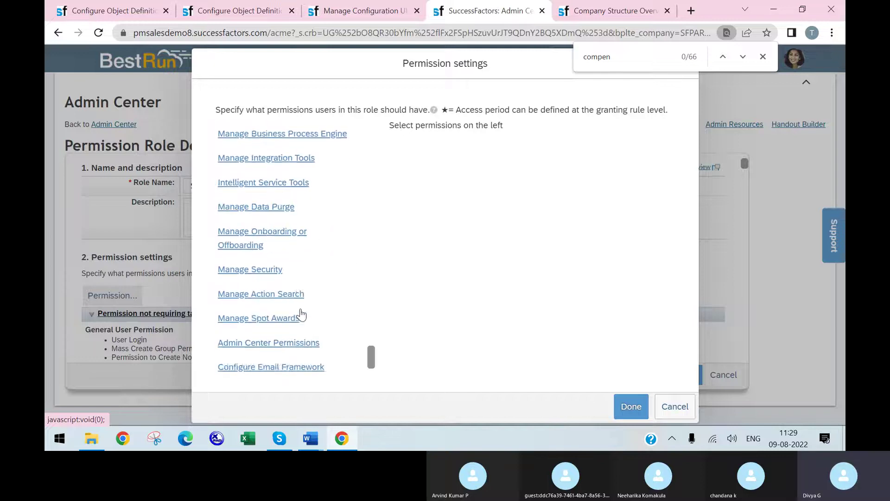
{"action": "scroll", "coordinate": [299, 328], "scroll_direction": "up", "scroll_amount": 12}
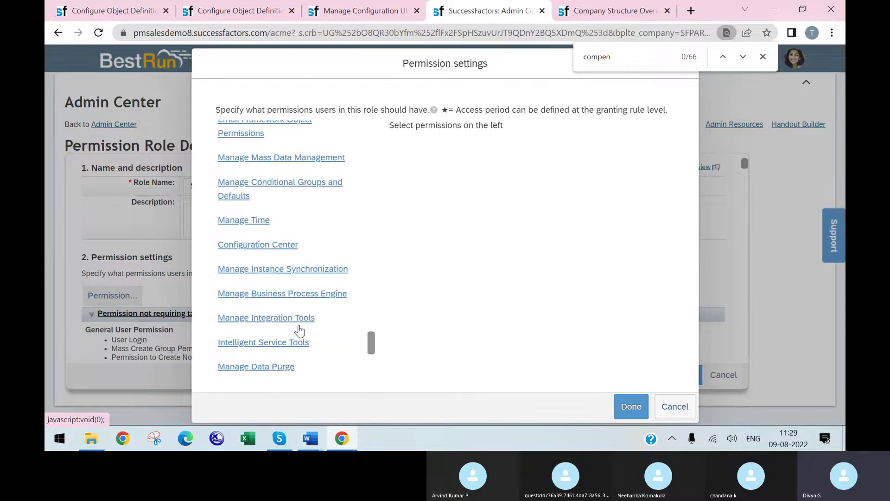
{"action": "scroll", "coordinate": [299, 328], "scroll_direction": "up", "scroll_amount": 8}
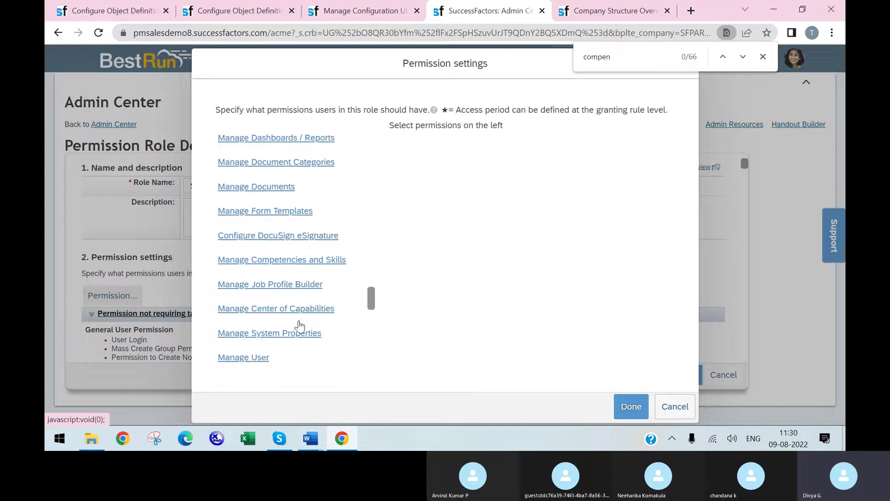
{"action": "scroll", "coordinate": [299, 323], "scroll_direction": "up", "scroll_amount": 7}
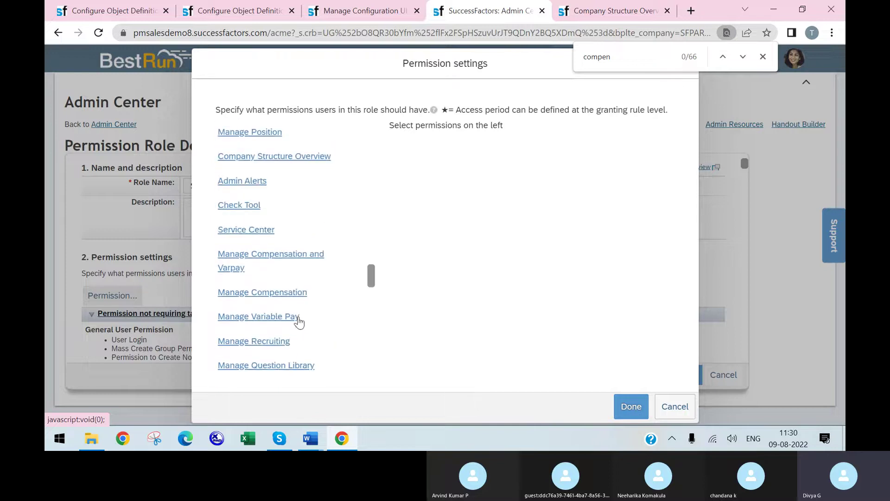
{"action": "scroll", "coordinate": [299, 323], "scroll_direction": "down", "scroll_amount": 2}
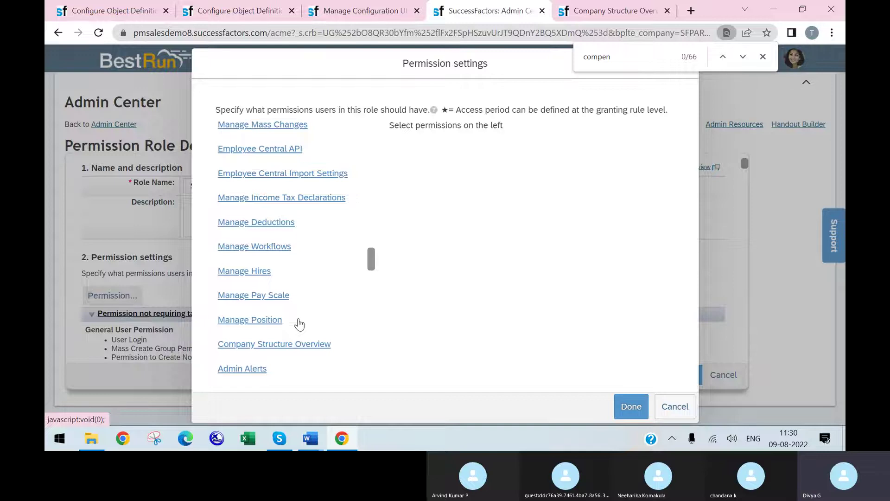
- Display the Company Structure Overview permissions, confirming all six are granted
{"action": "left_click", "coordinate": [287, 345]}
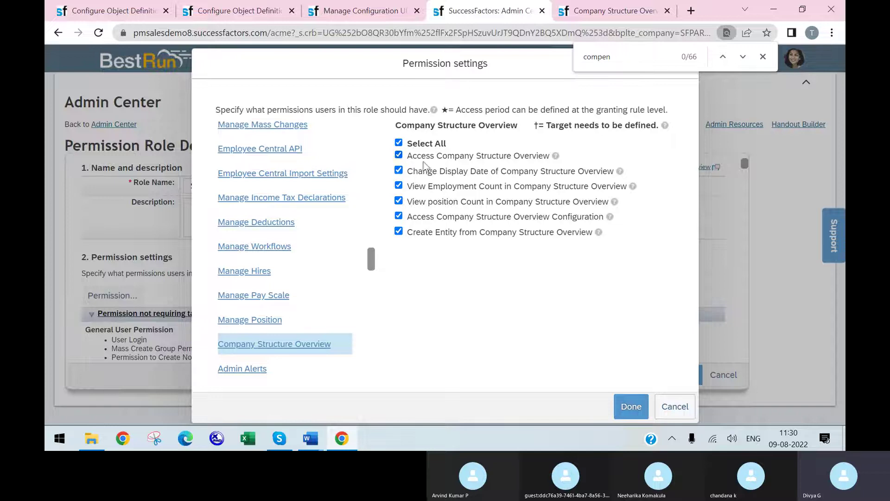
{"action": "scroll", "coordinate": [322, 263], "scroll_direction": "up", "scroll_amount": 5}
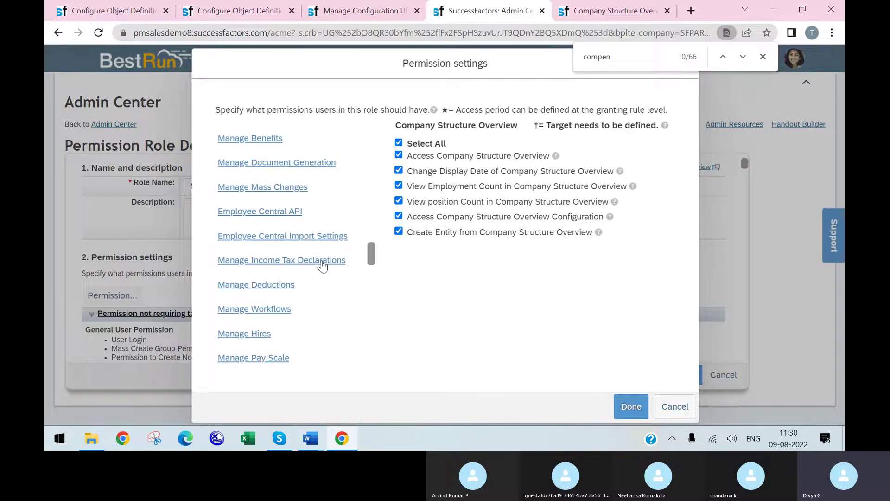
{"action": "scroll", "coordinate": [319, 263], "scroll_direction": "up", "scroll_amount": 7}
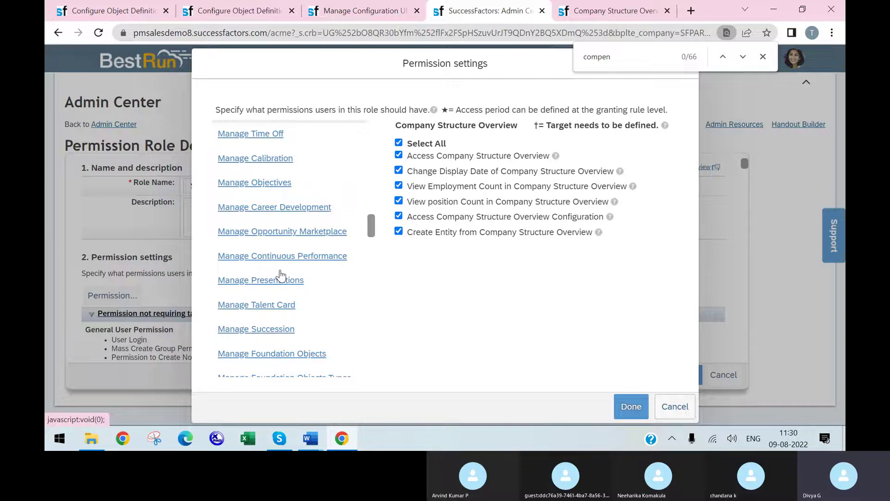
{"action": "scroll", "coordinate": [278, 260], "scroll_direction": "up", "scroll_amount": 4}
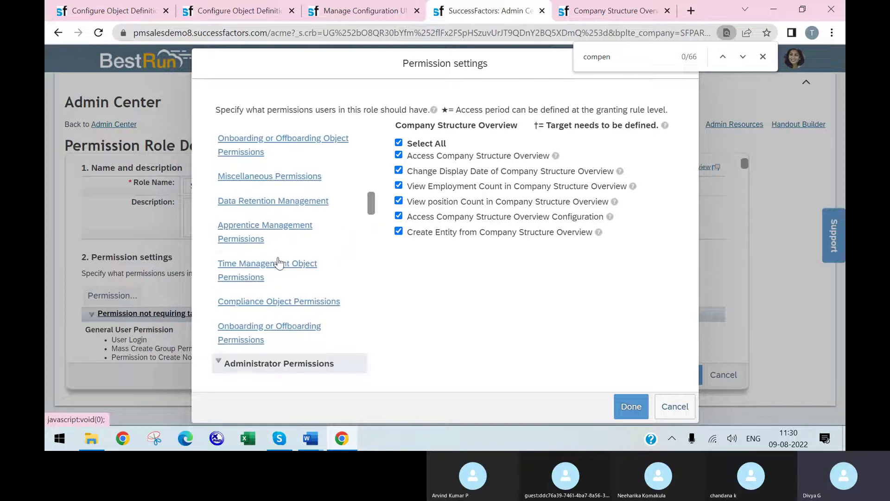
{"action": "scroll", "coordinate": [272, 255], "scroll_direction": "up", "scroll_amount": 1}
- Under Miscellaneous Permissions, find 'company structure' on the page and step through the matching permissions
{"action": "left_click", "coordinate": [278, 239]}
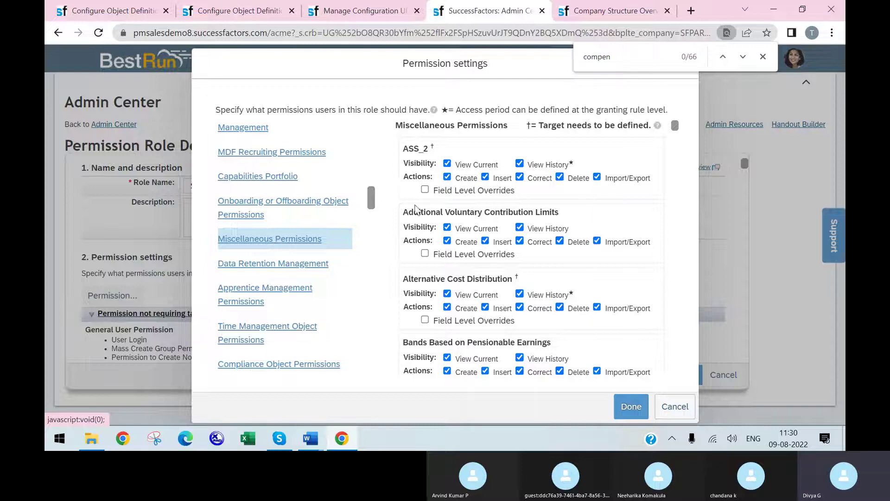
{"action": "key", "text": "ctrl+f"}
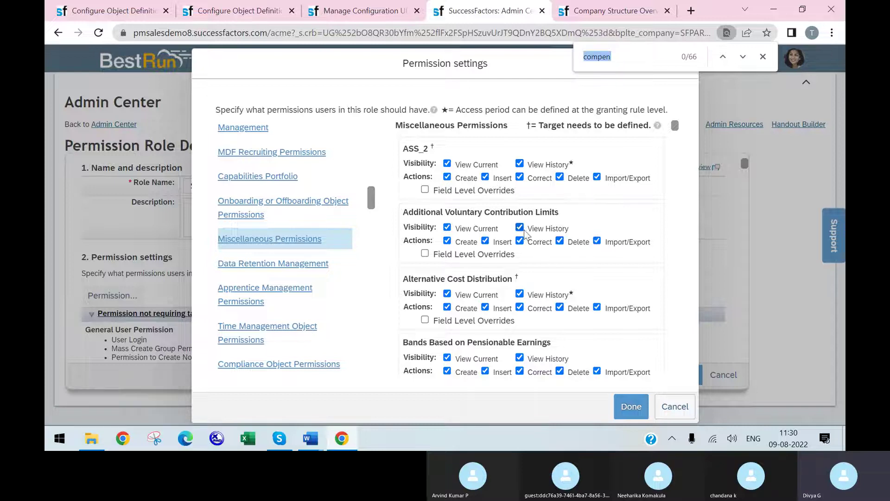
{"action": "type", "text": "comap"}
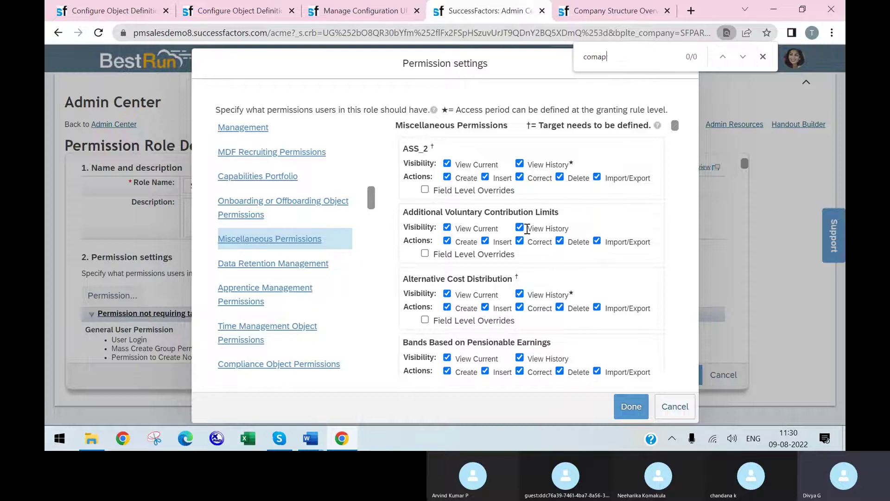
{"action": "type", "text": "nypany"}
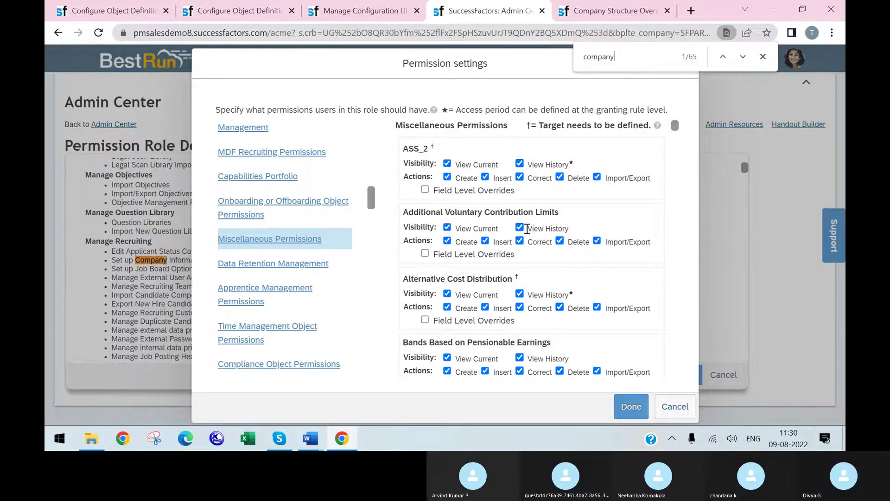
{"action": "key", "text": "Return"}
{"action": "key", "text": "Return"}
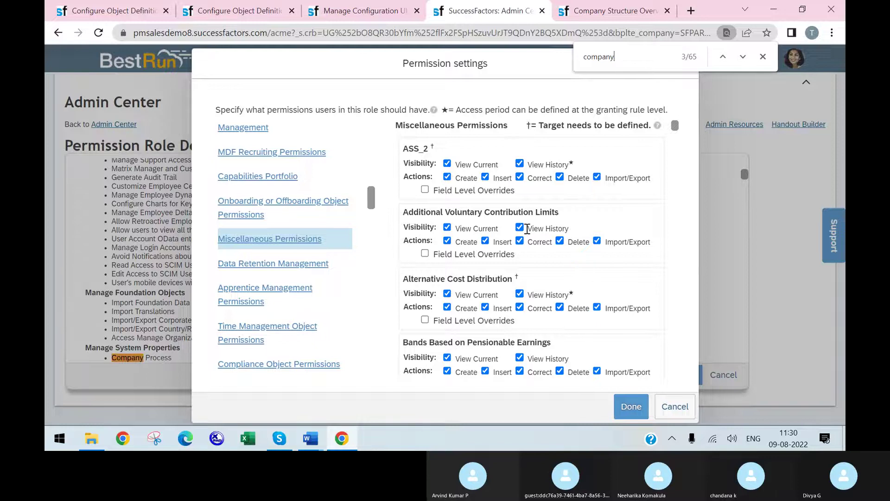
{"action": "type", "text": "structure"}
{"action": "key", "text": "Return"}
{"action": "key", "text": "Return"}
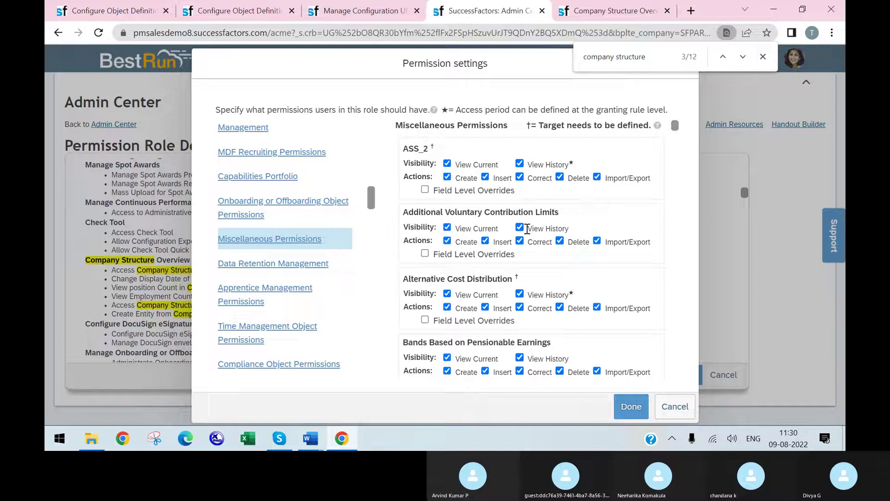
{"action": "key", "text": "Return"}
{"action": "key", "text": "Return"}
{"action": "key", "text": "Return"}
{"action": "key", "text": "Return"}
{"action": "key", "text": "Return"}
{"action": "key", "text": "Return"}
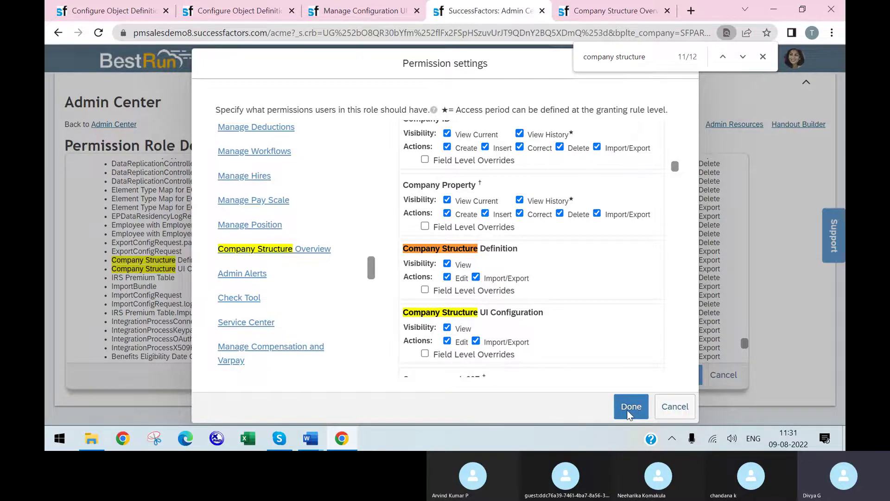
- Close the permission settings with Done and save the System Admin role's changes
{"action": "left_click", "coordinate": [630, 410]}
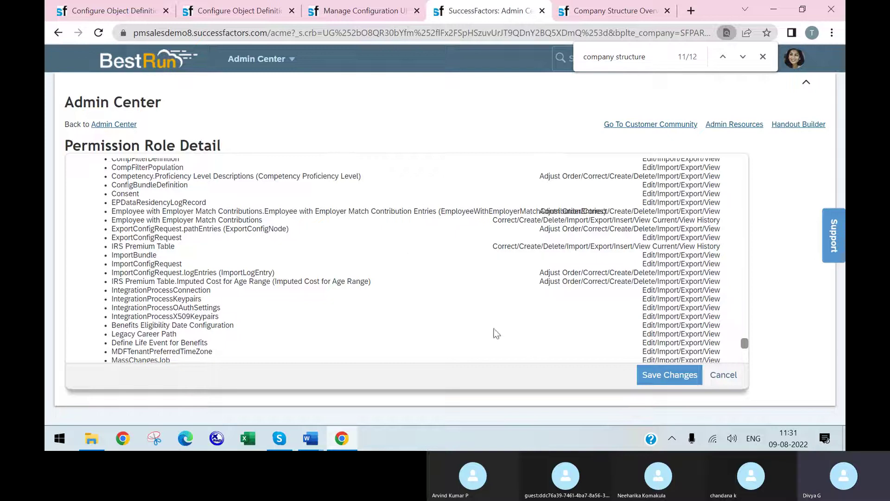
{"action": "left_click", "coordinate": [645, 373]}
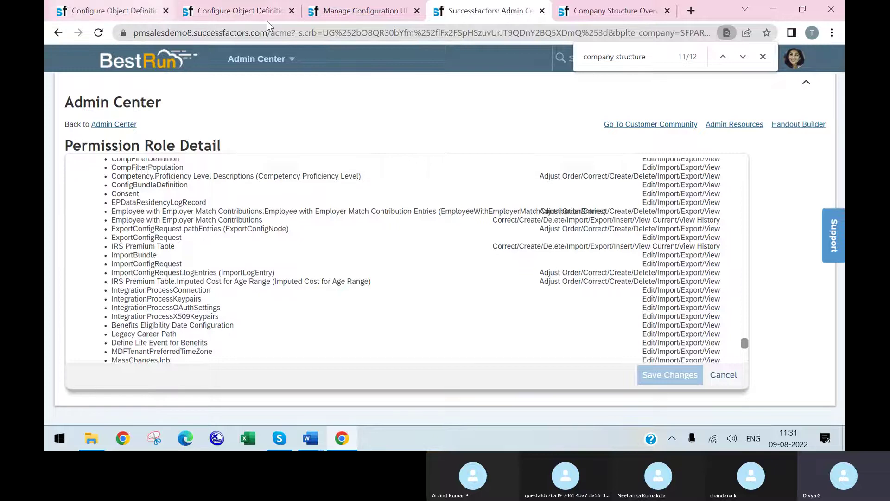
- From the Manage Configuration UI tab, search 'manage dat' and go to Manage Data, leaving the page
{"action": "left_click", "coordinate": [346, 13]}
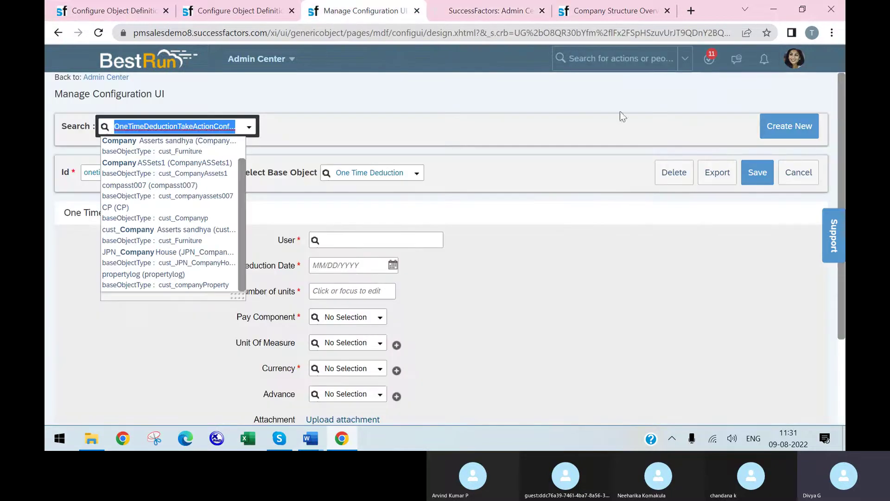
{"action": "left_click", "coordinate": [613, 59]}
{"action": "type", "text": "manage d"}
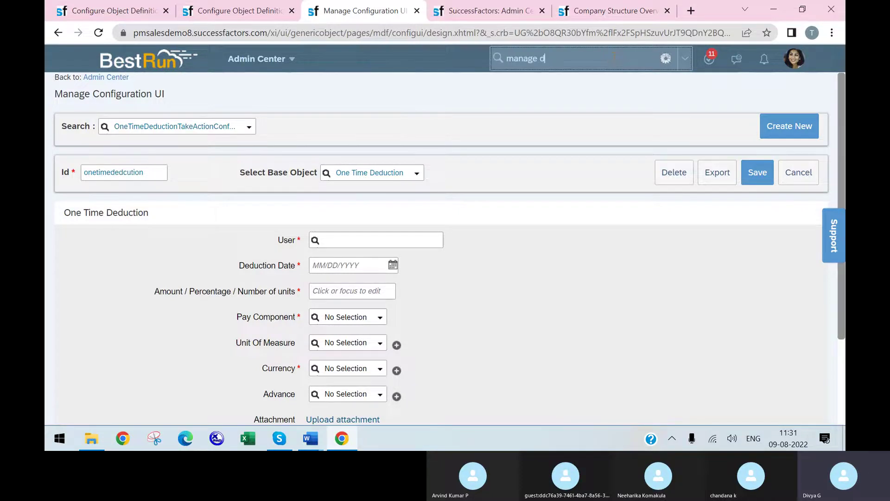
{"action": "type", "text": "ata"}
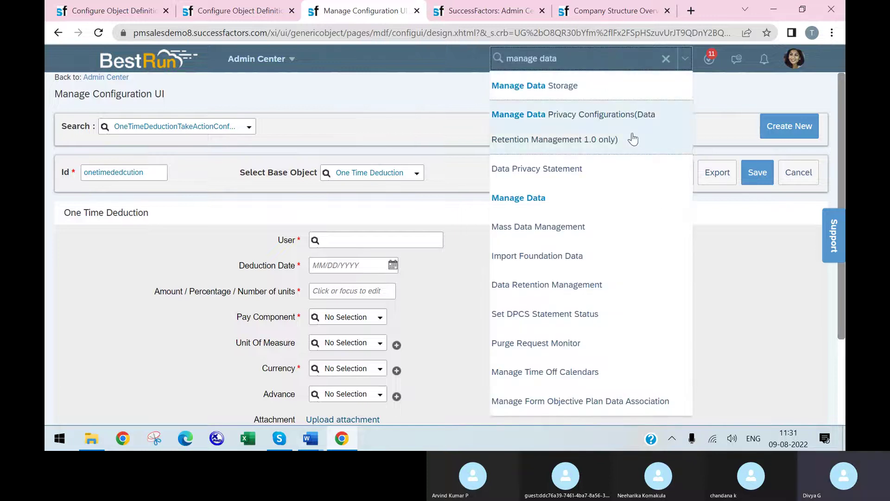
{"action": "left_click", "coordinate": [573, 203]}
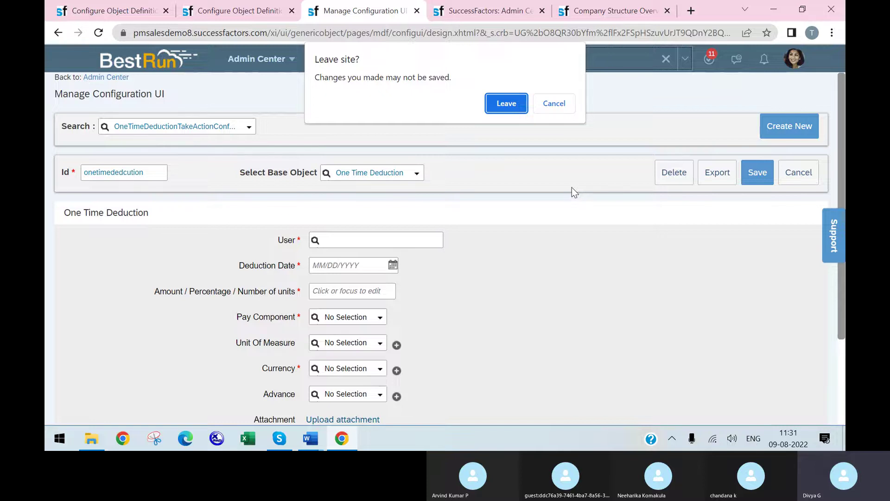
{"action": "left_click", "coordinate": [499, 103]}
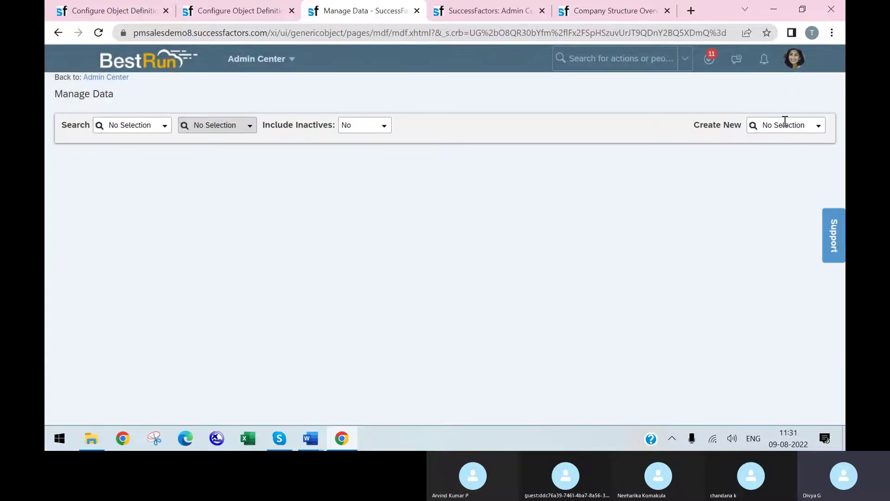
- Create a new Company Structure Definition record by searching 'company str' in Create New
{"action": "left_click", "coordinate": [783, 129]}
{"action": "type", "text": "co"}
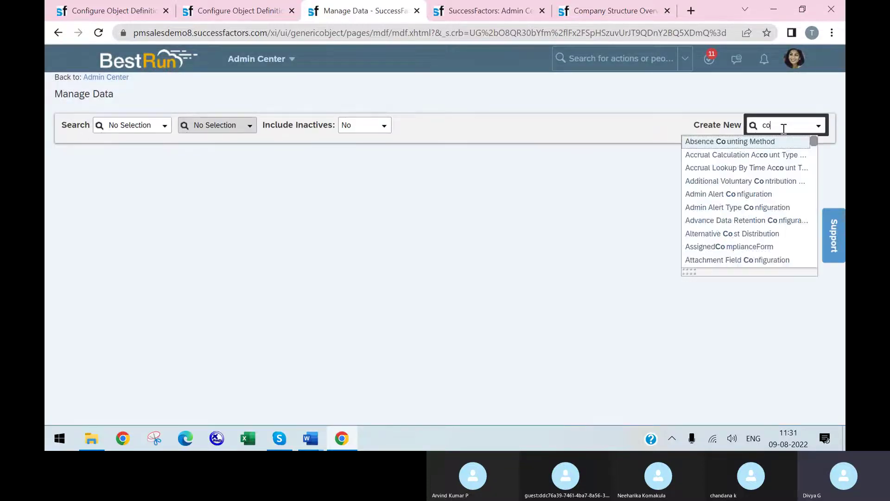
{"action": "type", "text": "mpany s"}
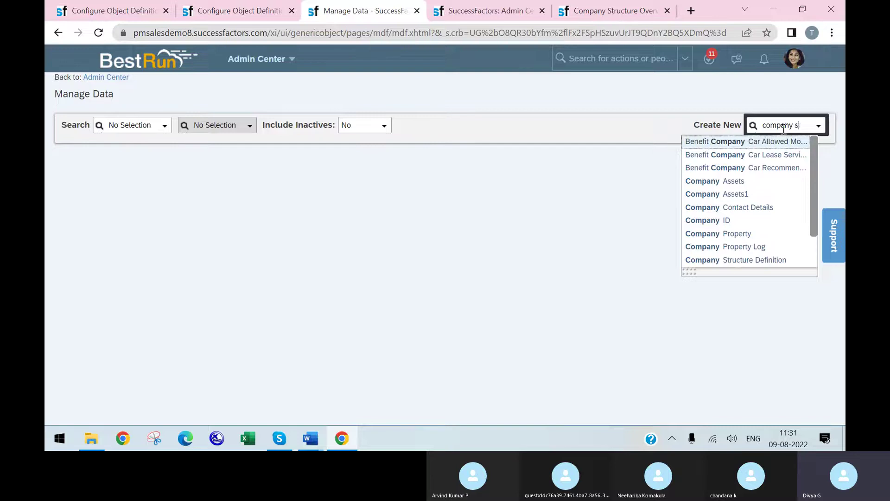
{"action": "type", "text": "tr"}
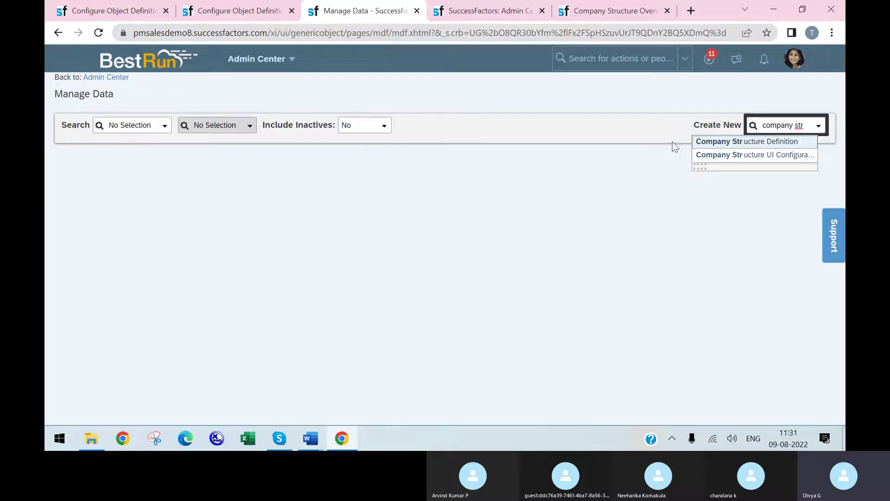
{"action": "left_click", "coordinate": [703, 143]}
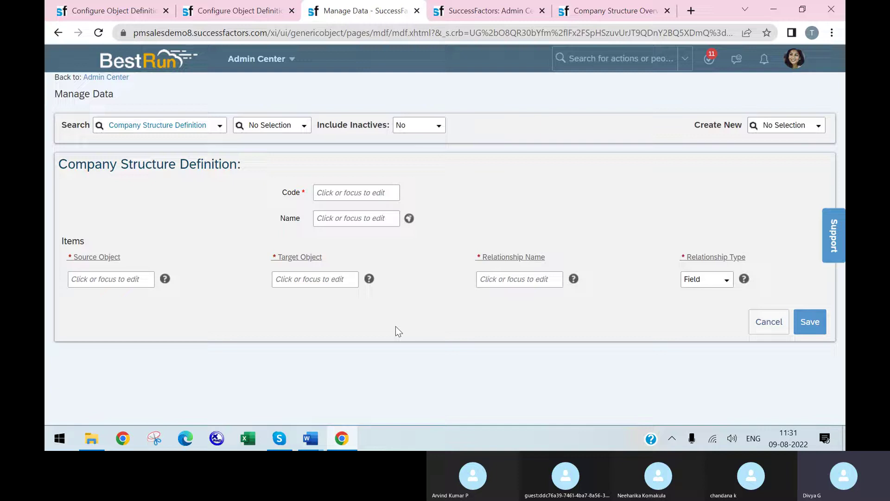
{"action": "left_click", "coordinate": [358, 199]}
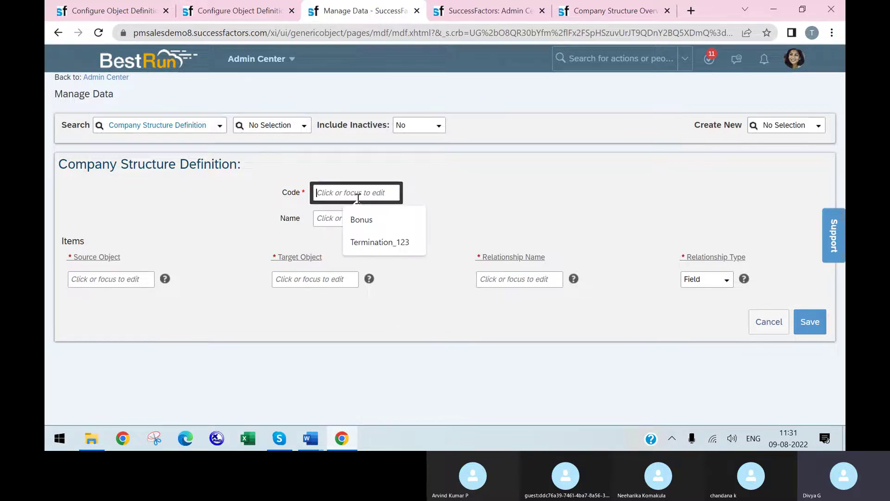
- Glance at the Company Structure Overview tab, then return to Manage Data
{"action": "left_click", "coordinate": [598, 10]}
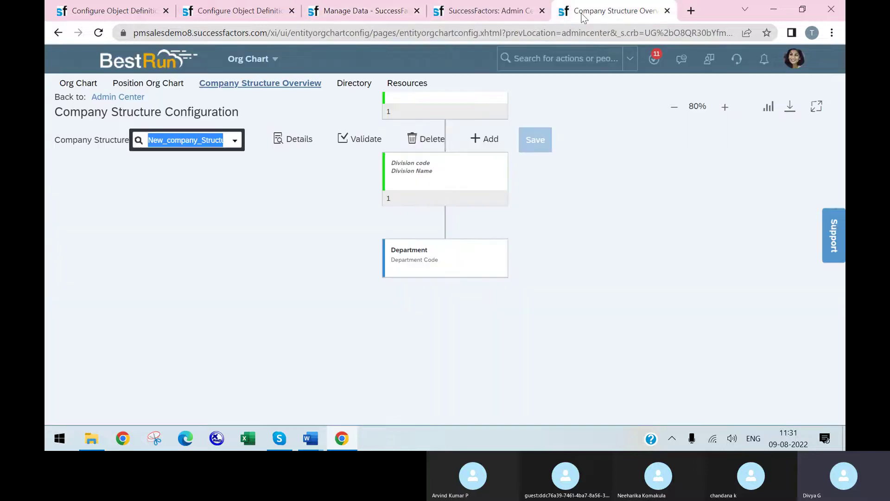
{"action": "scroll", "coordinate": [435, 181], "scroll_direction": "up", "scroll_amount": 5}
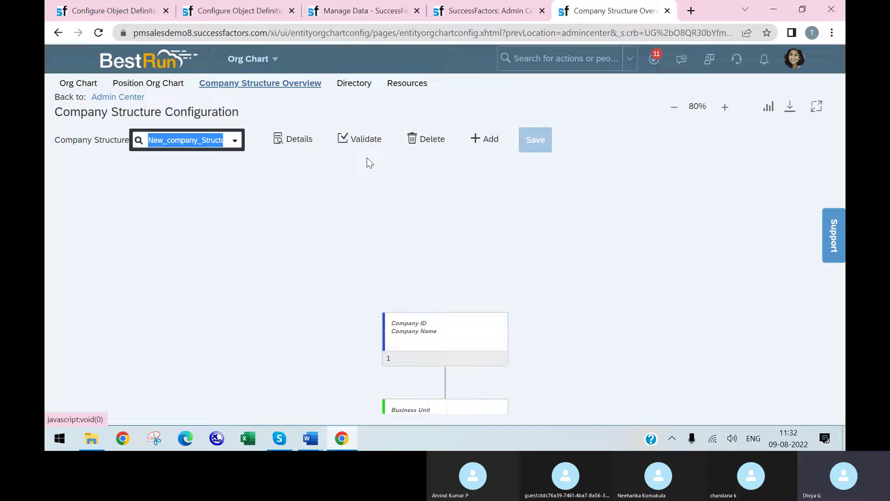
{"action": "left_click", "coordinate": [389, 10]}
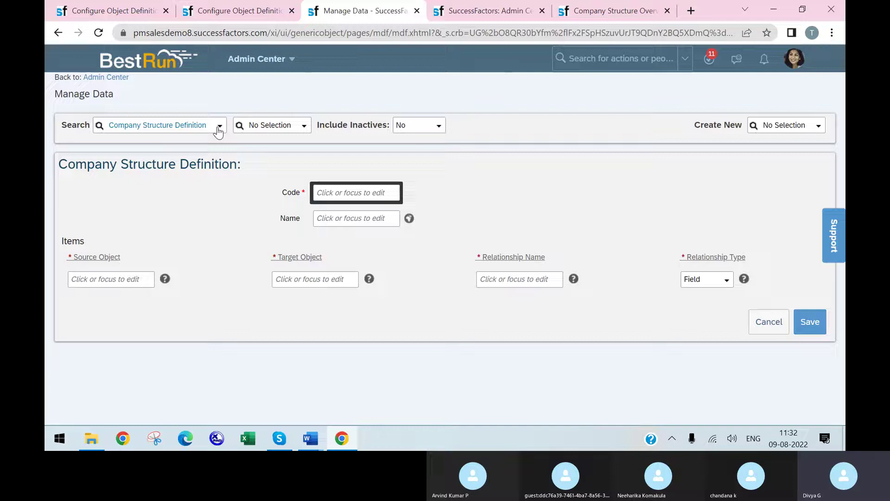
- Search 'comp' to open the New_company_Structure definition, then view its chart on Company Structure Overview
{"action": "left_click", "coordinate": [554, 58]}
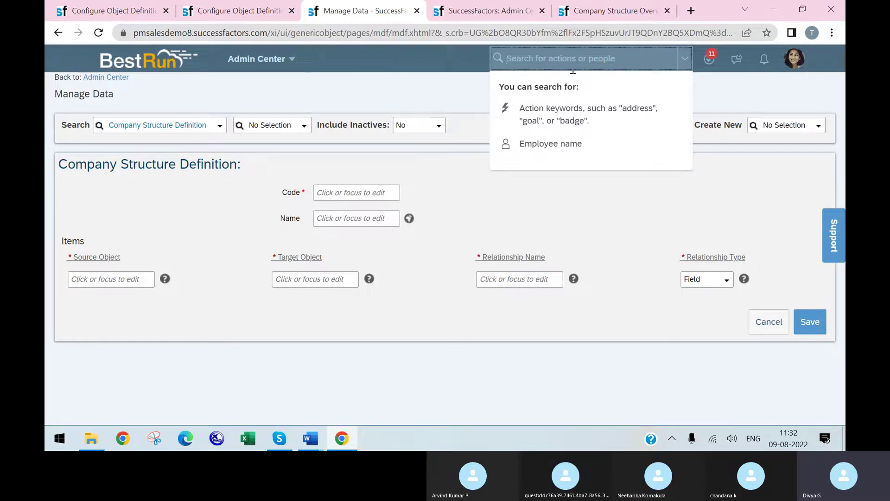
{"action": "left_click", "coordinate": [305, 125]}
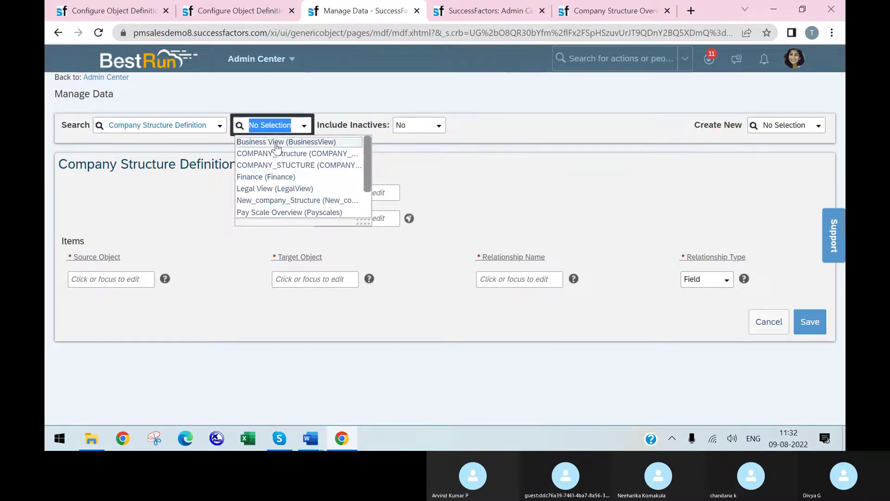
{"action": "type", "text": "best"}
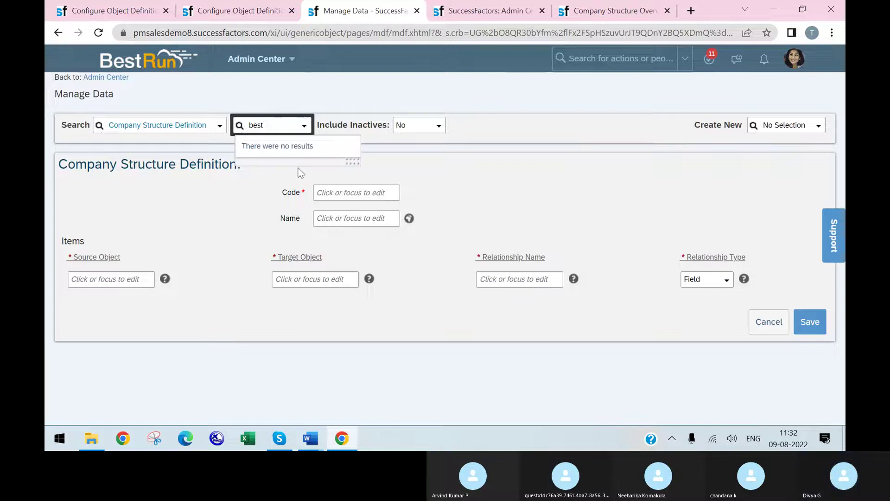
{"action": "key", "text": "BackSpace"}
{"action": "key", "text": "BackSpace"}
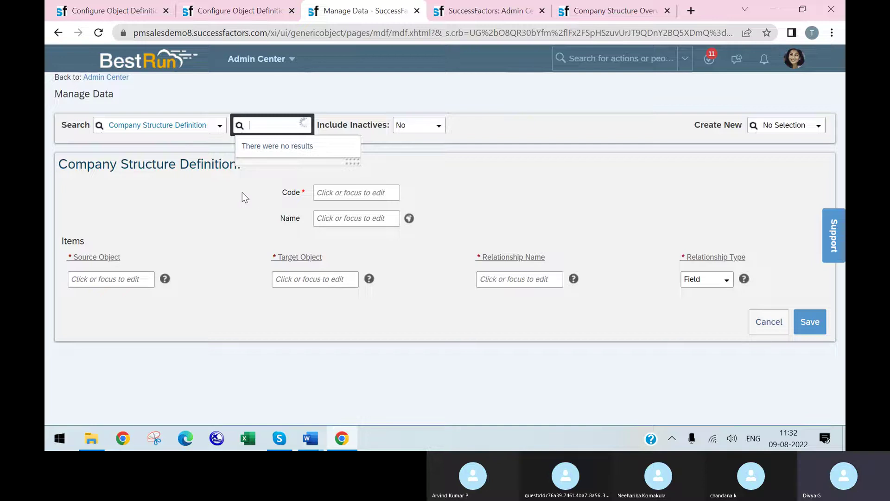
{"action": "type", "text": "cc"}
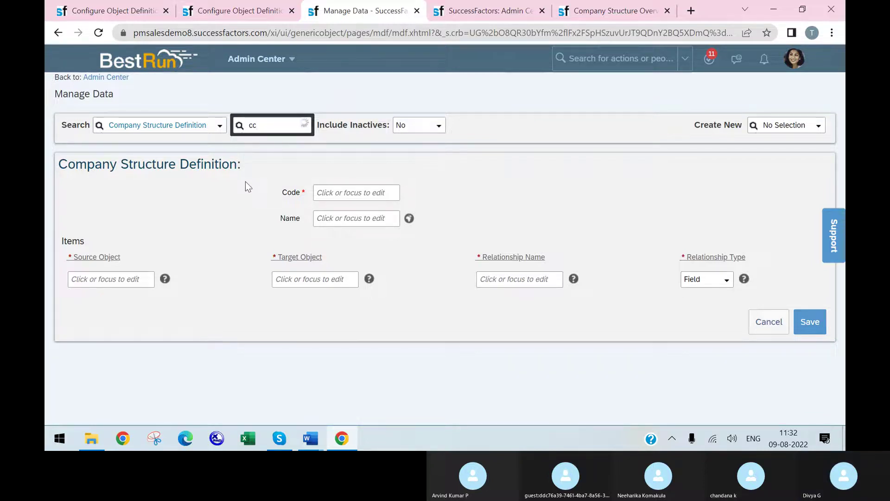
{"action": "key", "text": "BackSpace"}
{"action": "type", "text": "omp"}
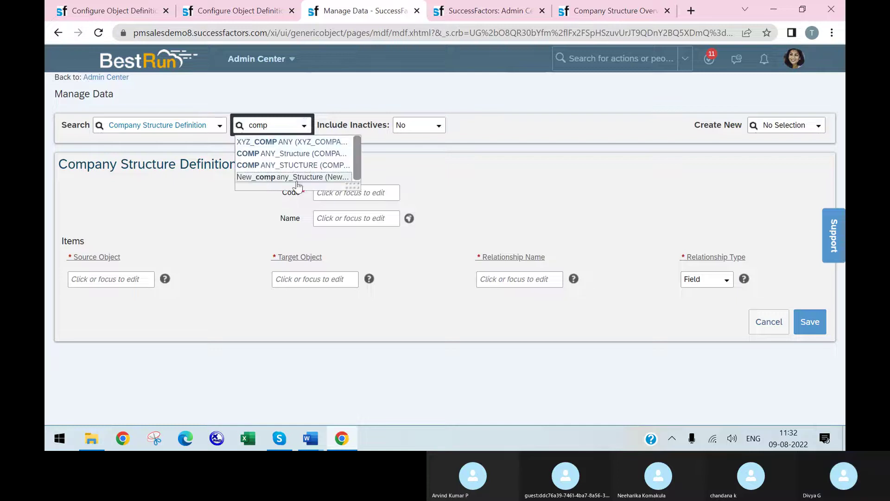
{"action": "left_click", "coordinate": [327, 180]}
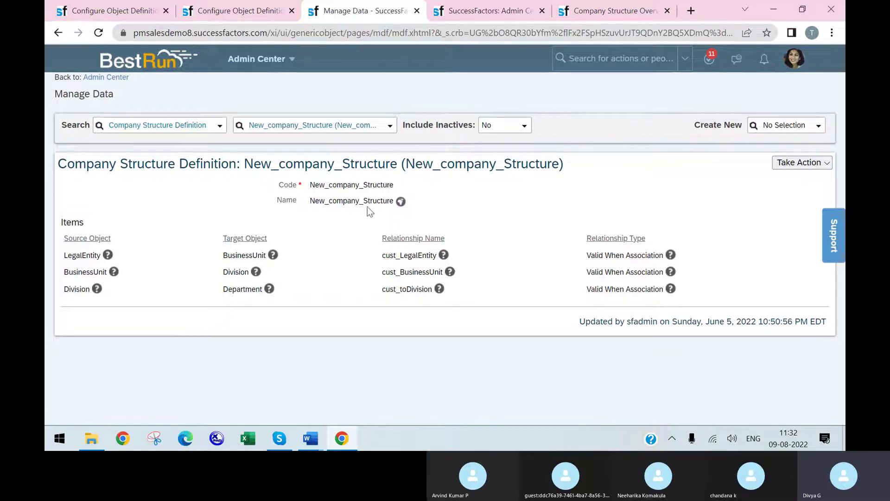
{"action": "left_click_drag", "start_coordinate": [309, 187], "coordinate": [395, 185]}
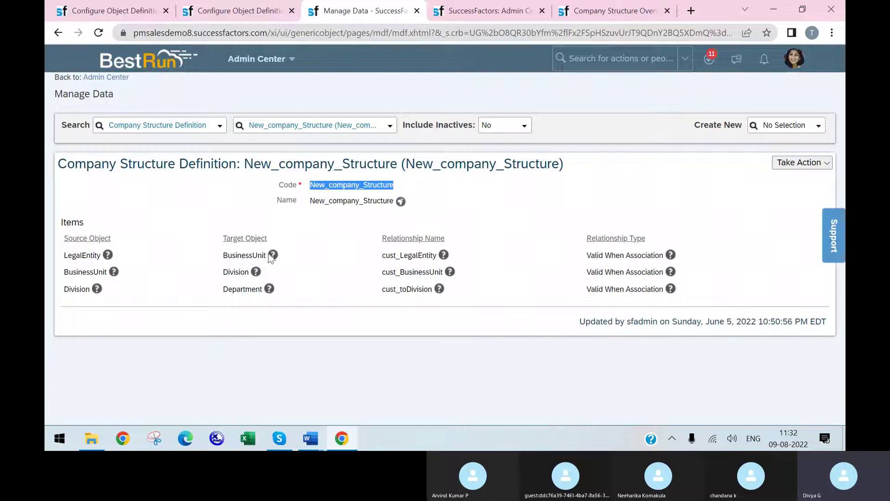
{"action": "left_click", "coordinate": [613, 12]}
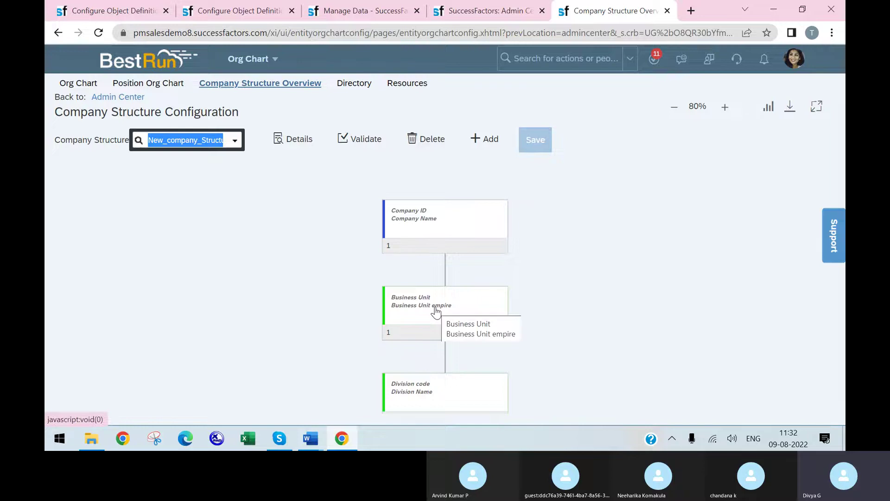
- Scroll the org chart to the Department node, then go back to the New_company_Structure record
{"action": "scroll", "coordinate": [452, 301], "scroll_direction": "down", "scroll_amount": 3}
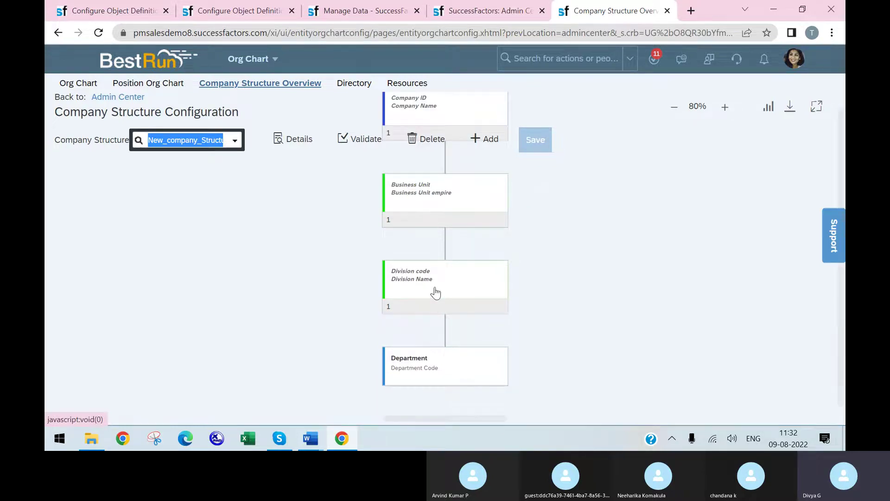
{"action": "scroll", "coordinate": [451, 279], "scroll_direction": "up", "scroll_amount": 6}
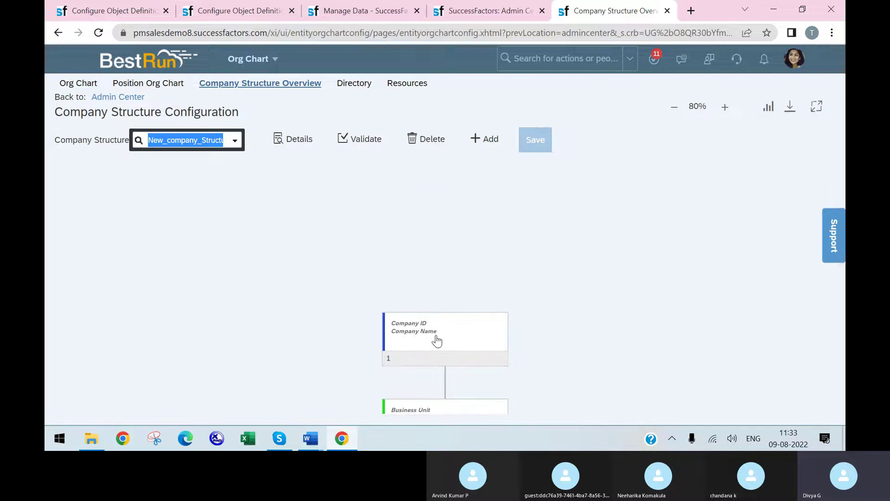
{"action": "scroll", "coordinate": [437, 341], "scroll_direction": "down", "scroll_amount": 3}
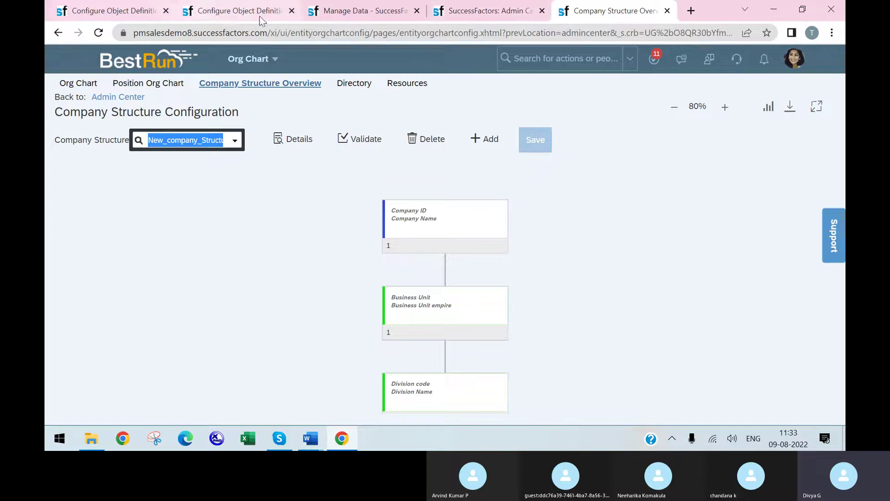
{"action": "left_click", "coordinate": [348, 17]}
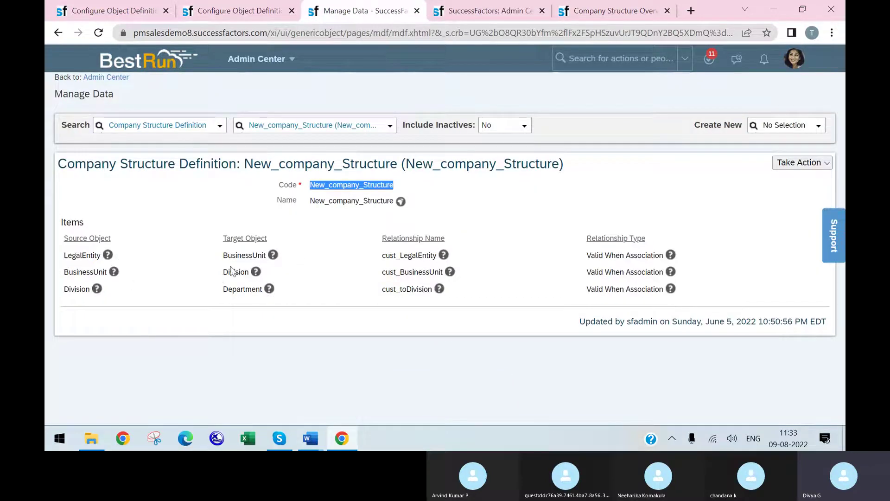
- Highlight the items table, including the first item's relationship name and LegalEntity source object
{"action": "left_click_drag", "start_coordinate": [64, 237], "coordinate": [254, 229]}
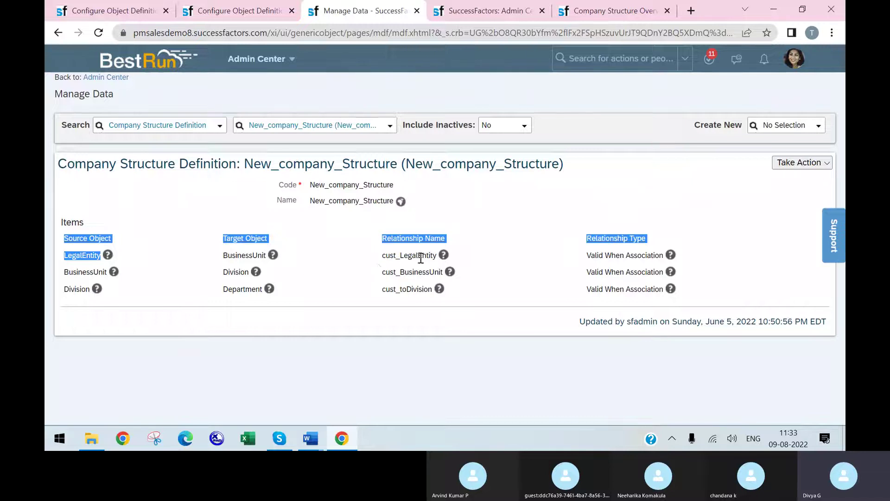
{"action": "left_click_drag", "start_coordinate": [384, 257], "coordinate": [426, 256]}
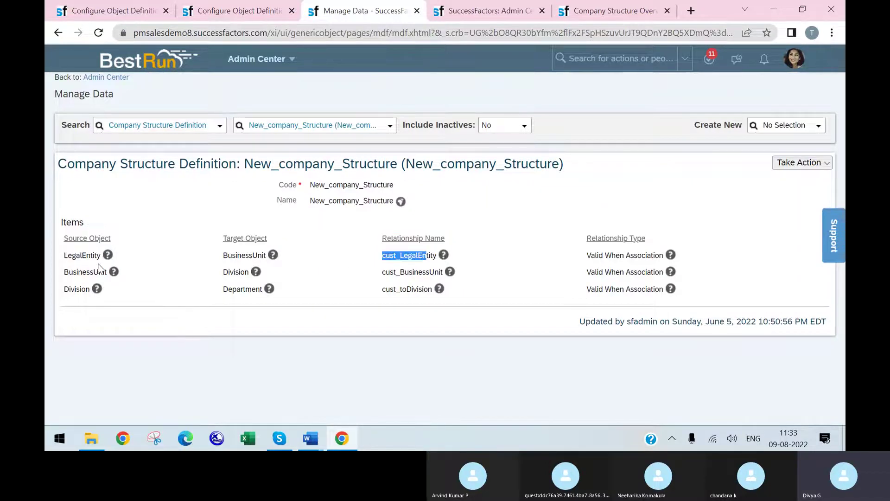
{"action": "left_click_drag", "start_coordinate": [100, 256], "coordinate": [79, 256]}
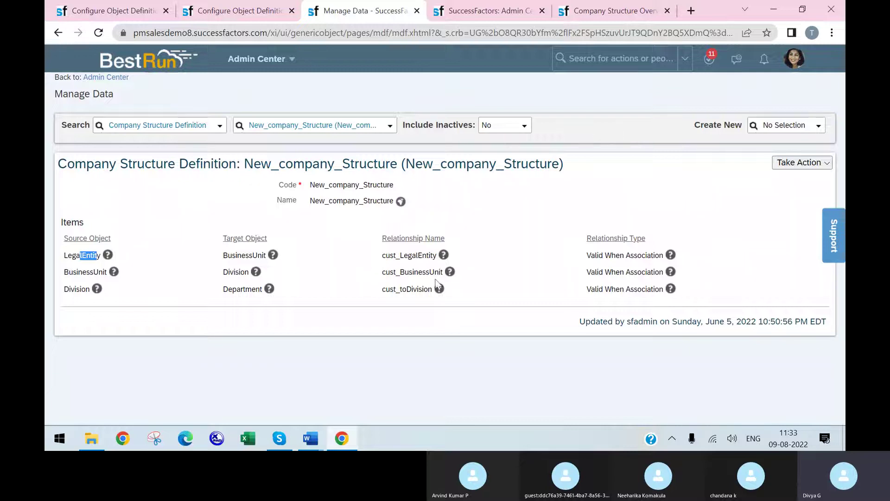
- Put the definition into correction mode and enter Department as the new item's source object
{"action": "left_click", "coordinate": [800, 163]}
{"action": "left_click", "coordinate": [738, 180]}
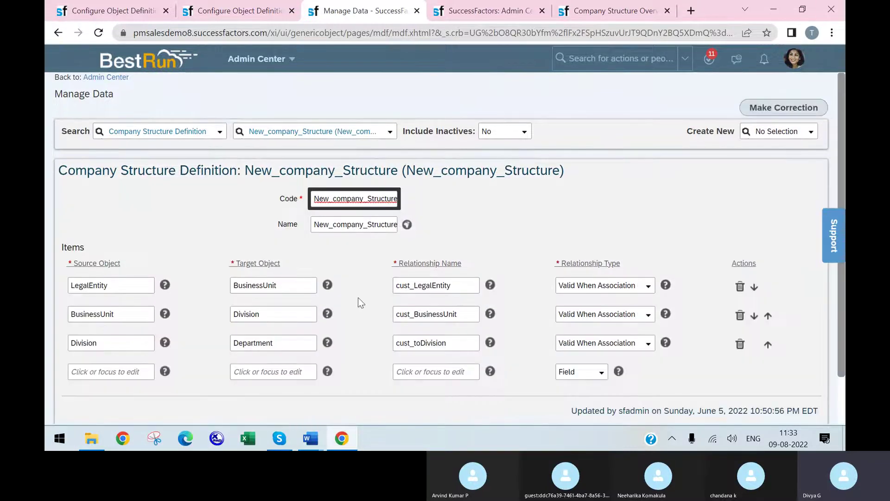
{"action": "scroll", "coordinate": [358, 297], "scroll_direction": "down", "scroll_amount": 1}
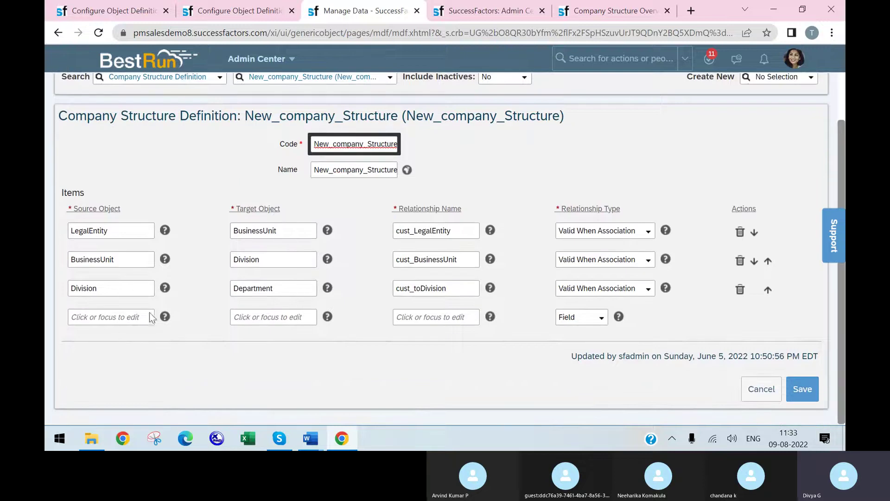
{"action": "left_click", "coordinate": [109, 321]}
{"action": "type", "text": "Department"}
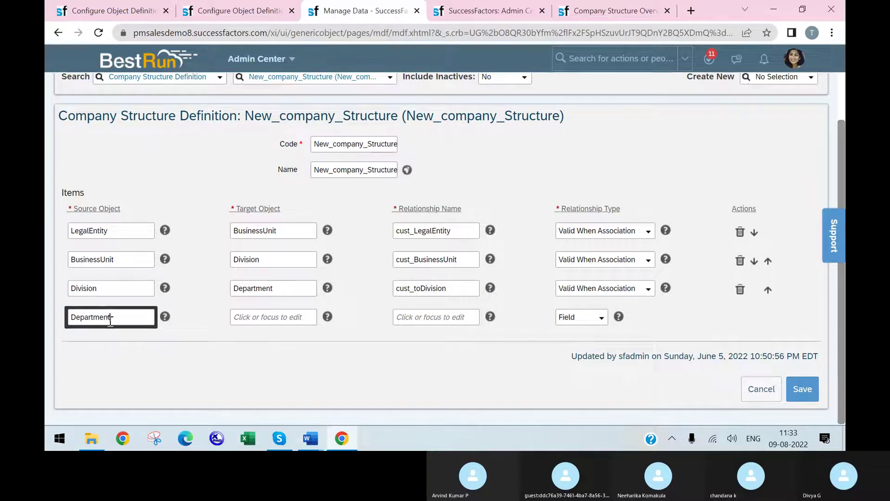
- Give the new item target CostCenter and relationship name cust_toDepartment, adapted from cust_toDivision
{"action": "left_click", "coordinate": [282, 316]}
{"action": "type", "text": "CostCenter"}
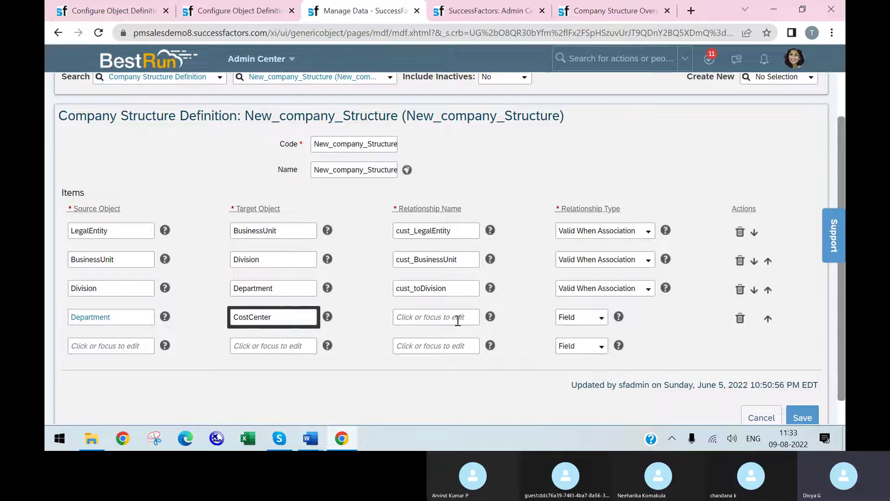
{"action": "left_click", "coordinate": [457, 318]}
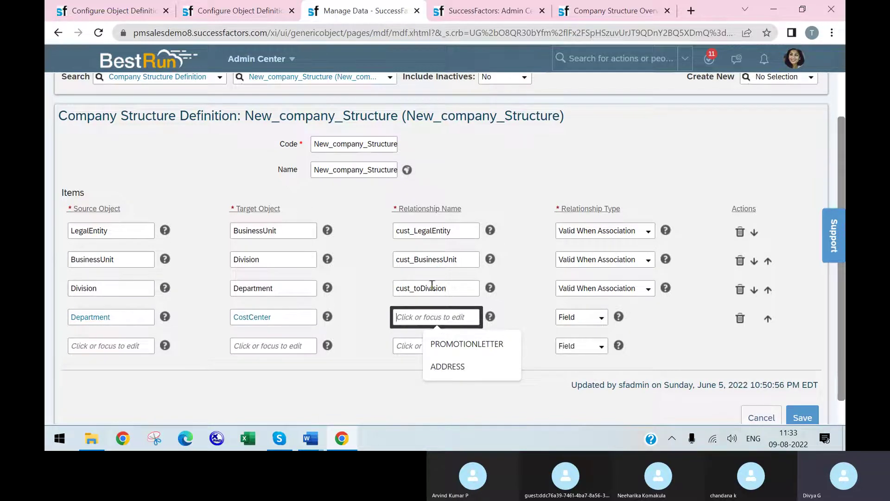
{"action": "left_click", "coordinate": [453, 288]}
{"action": "double_click", "coordinate": [453, 288]}
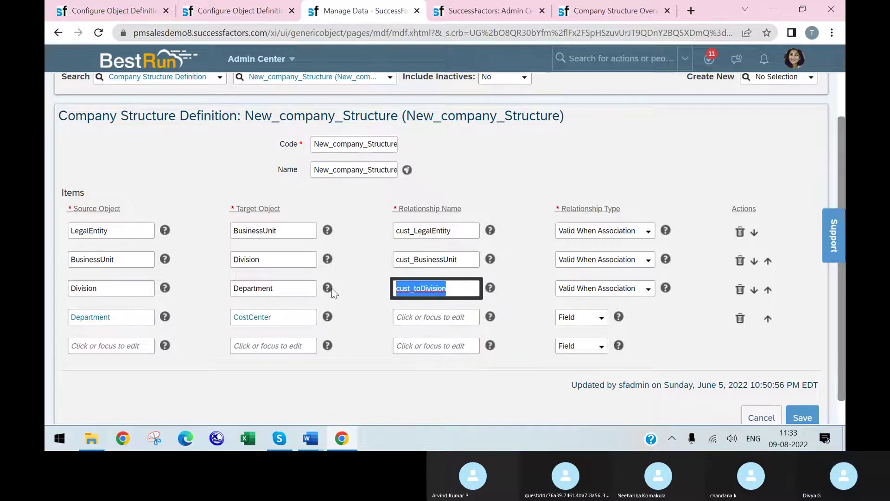
{"action": "key", "text": "ctrl+c"}
{"action": "left_click", "coordinate": [419, 320]}
{"action": "key", "text": "ctrl+v"}
{"action": "key", "text": "BackSpace"}
{"action": "key", "text": "BackSpace"}
{"action": "key", "text": "BackSpace"}
{"action": "key", "text": "BackSpace"}
{"action": "key", "text": "BackSpace"}
{"action": "key", "text": "BackSpace"}
{"action": "key", "text": "BackSpace"}
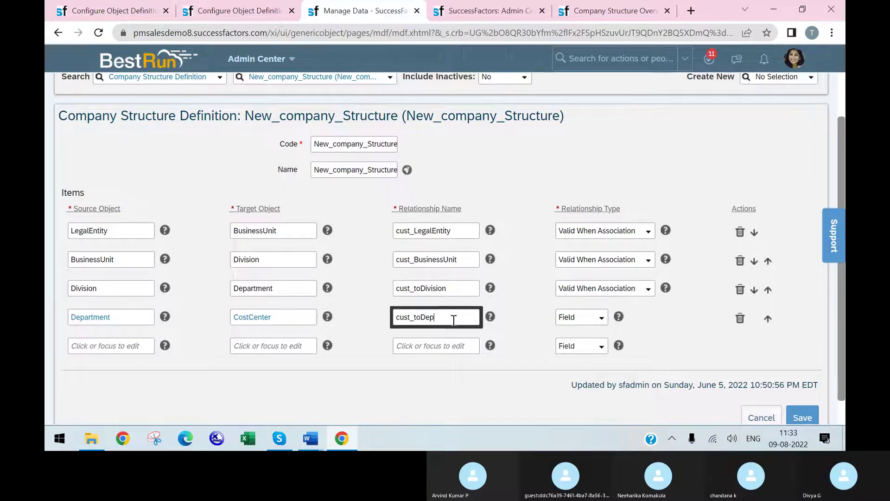
{"action": "type", "text": "epartment"}
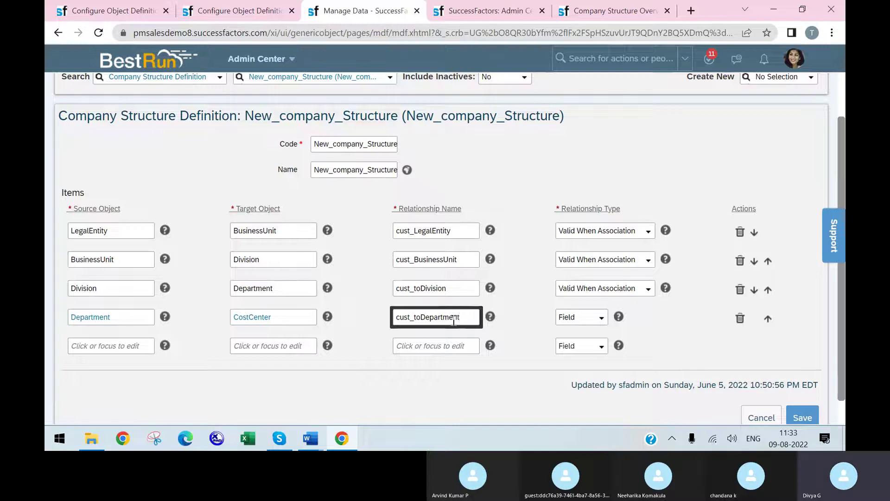
{"action": "left_click", "coordinate": [601, 319]}
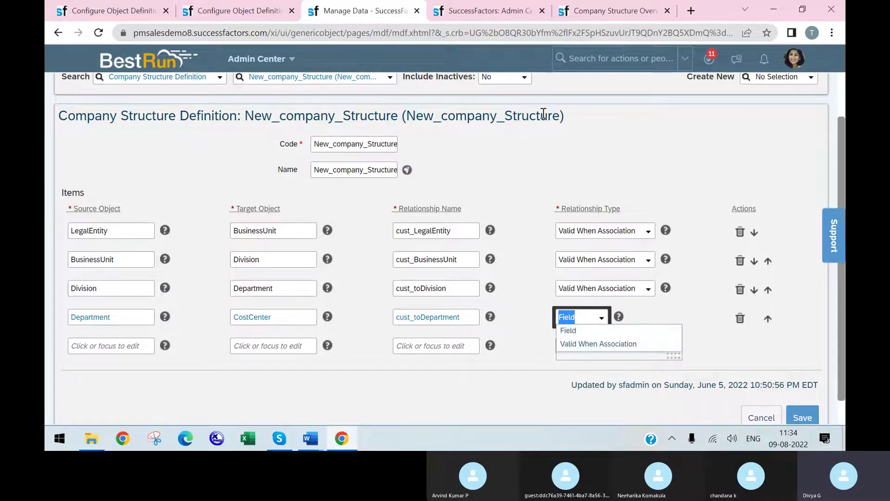
{"action": "left_click", "coordinate": [633, 10]}
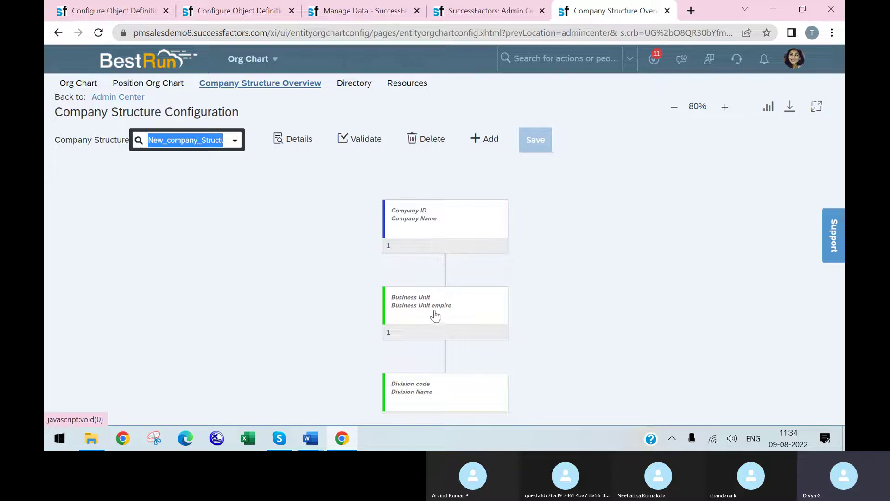
{"action": "scroll", "coordinate": [438, 334], "scroll_direction": "down", "scroll_amount": 2}
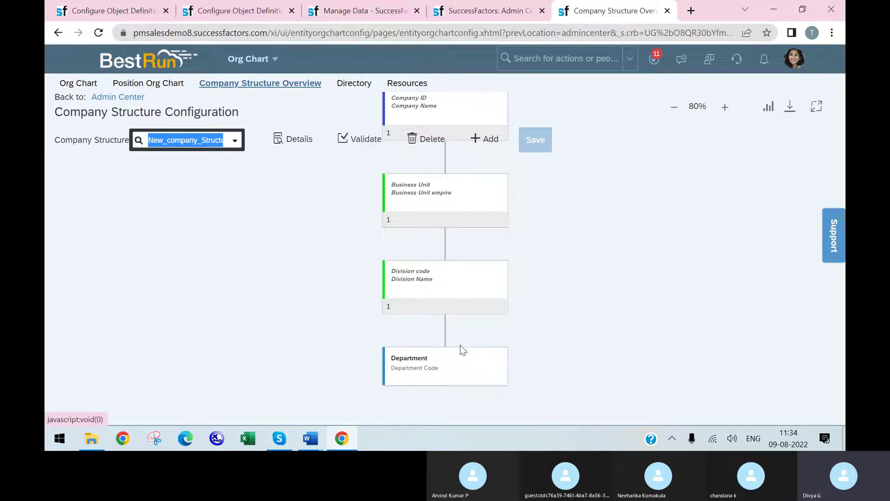
{"action": "scroll", "coordinate": [435, 245], "scroll_direction": "up", "scroll_amount": 1}
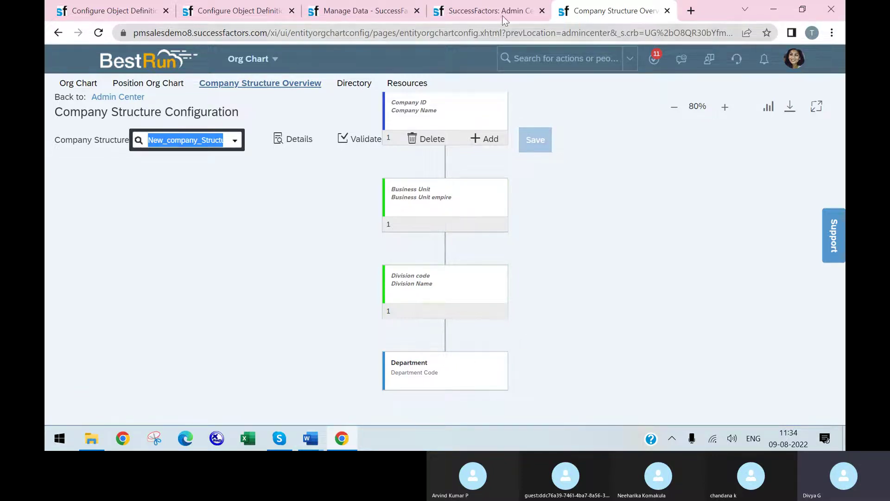
{"action": "left_click", "coordinate": [339, 12]}
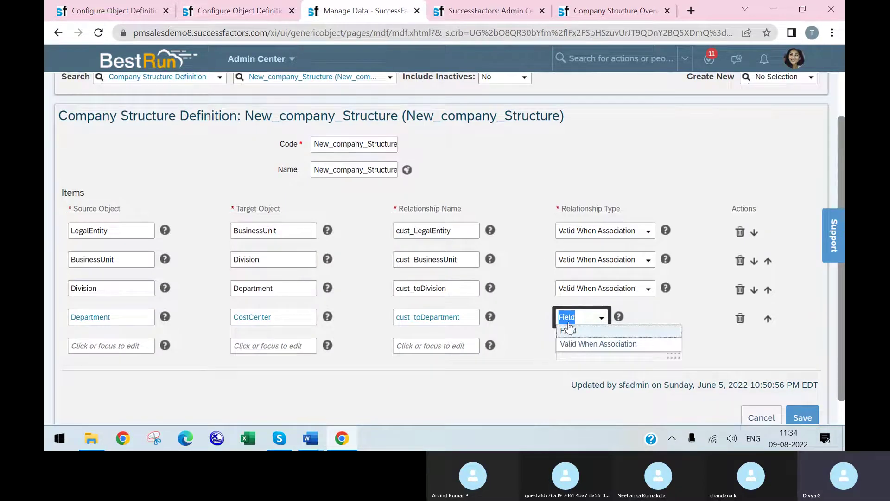
{"action": "left_click", "coordinate": [605, 10]}
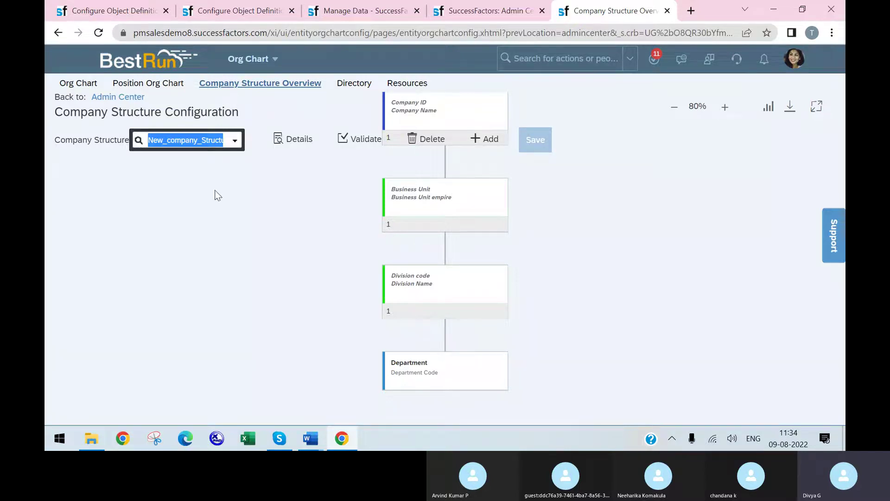
- Load the COMPANY_STUCTURE chart, then switch to the Business View structure
{"action": "type", "text": "c"}
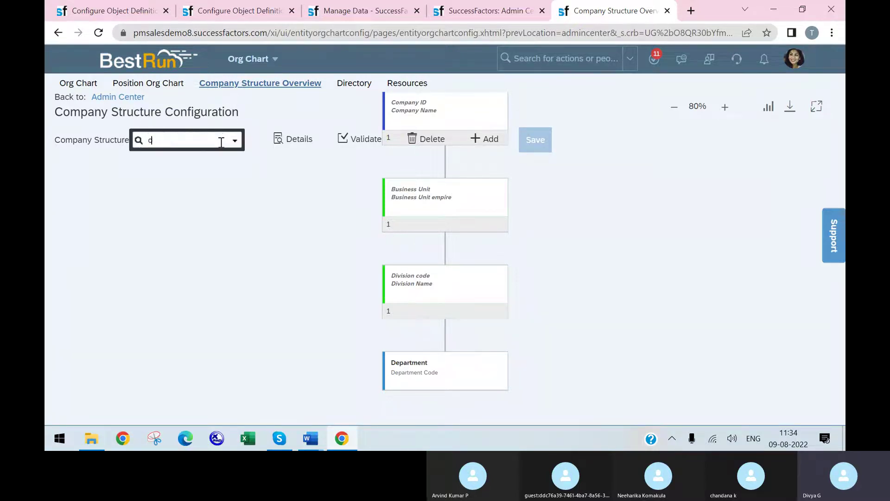
{"action": "type", "text": "om"}
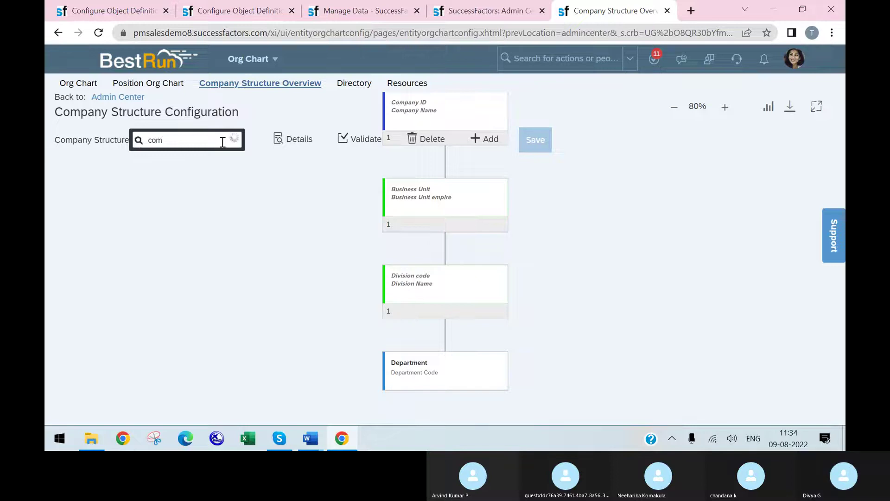
{"action": "left_click", "coordinate": [224, 181]}
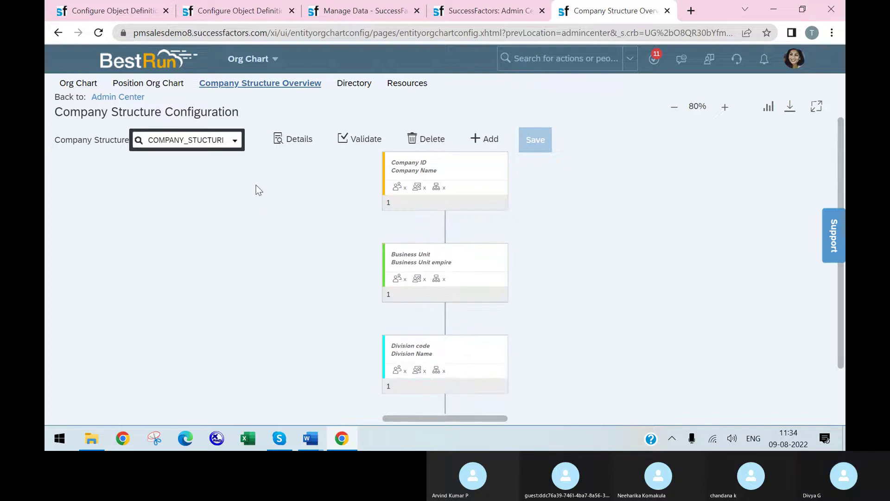
{"action": "left_click", "coordinate": [225, 144]}
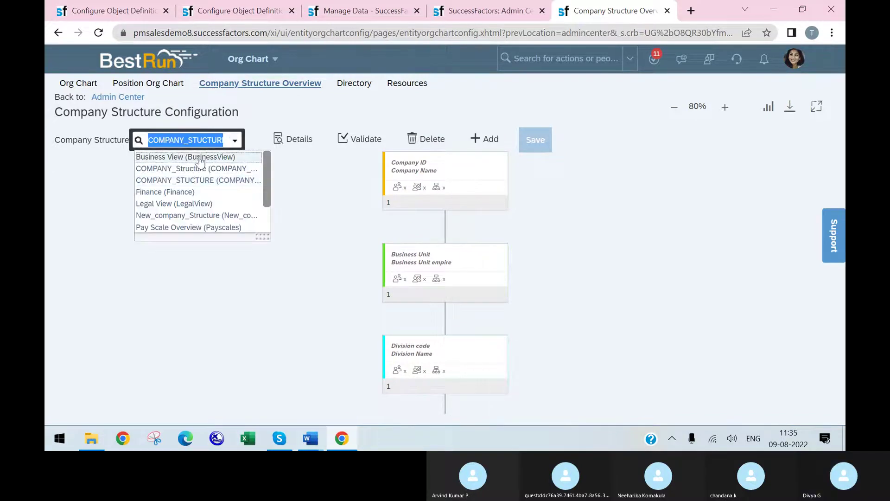
{"action": "left_click", "coordinate": [199, 157]}
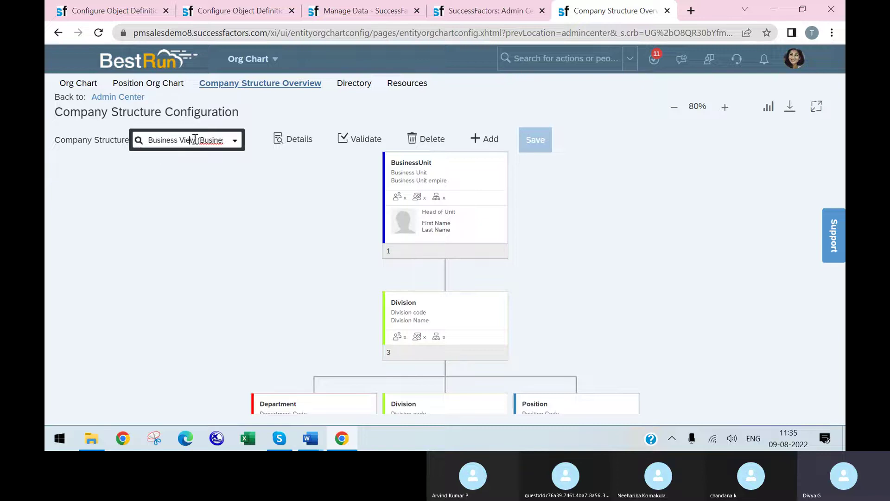
- Switch to Legal Entity View and show its details: threshold 12, starting at level 1
{"action": "left_click", "coordinate": [225, 142]}
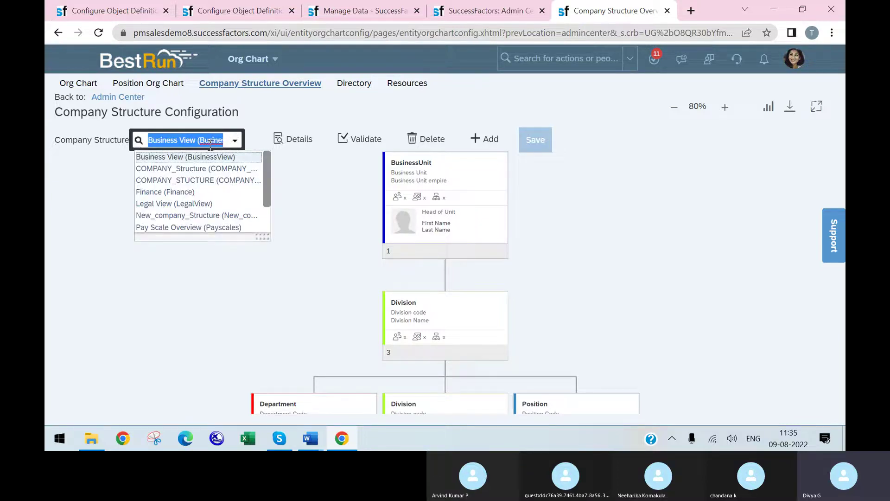
{"action": "scroll", "coordinate": [207, 211], "scroll_direction": "down", "scroll_amount": 2}
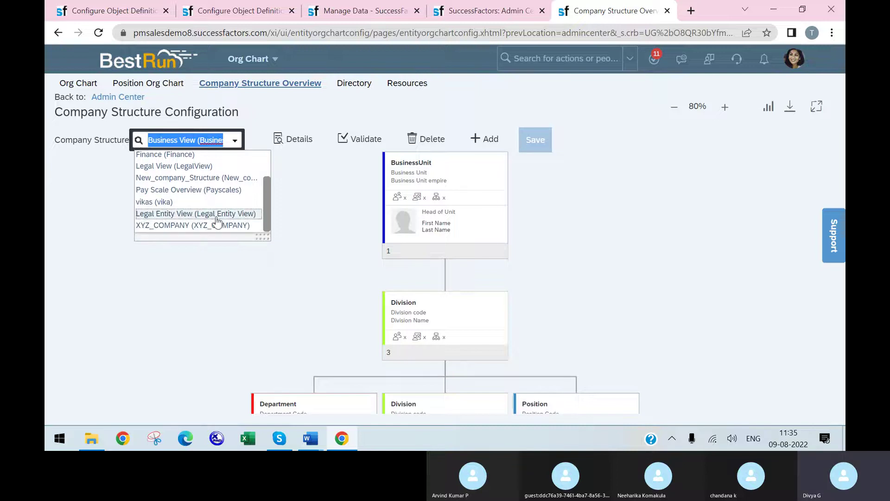
{"action": "left_click", "coordinate": [216, 214]}
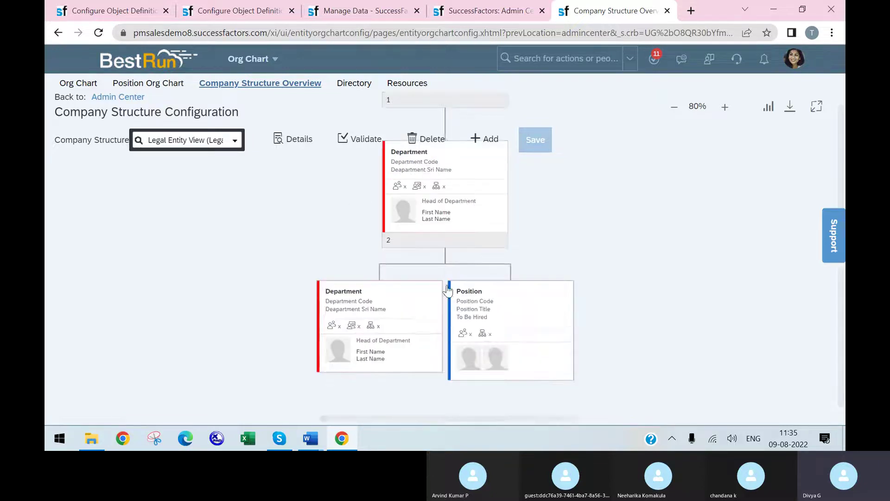
{"action": "scroll", "coordinate": [459, 298], "scroll_direction": "down", "scroll_amount": 2}
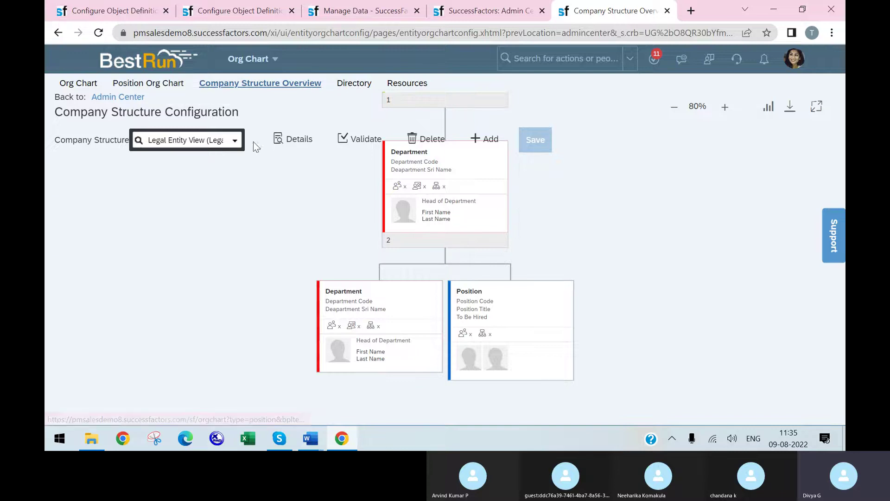
{"action": "left_click", "coordinate": [280, 139]}
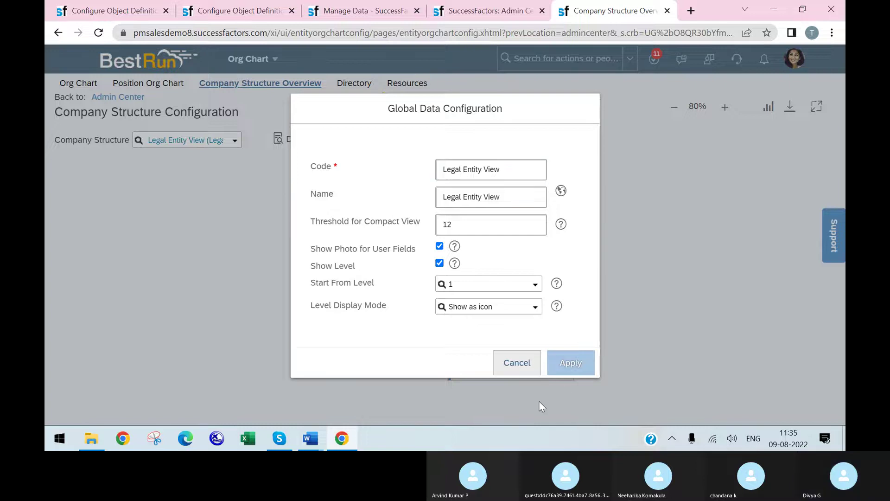
- Cancel the Legal Entity View details and abandon a misspelled structure search
{"action": "left_click", "coordinate": [509, 368]}
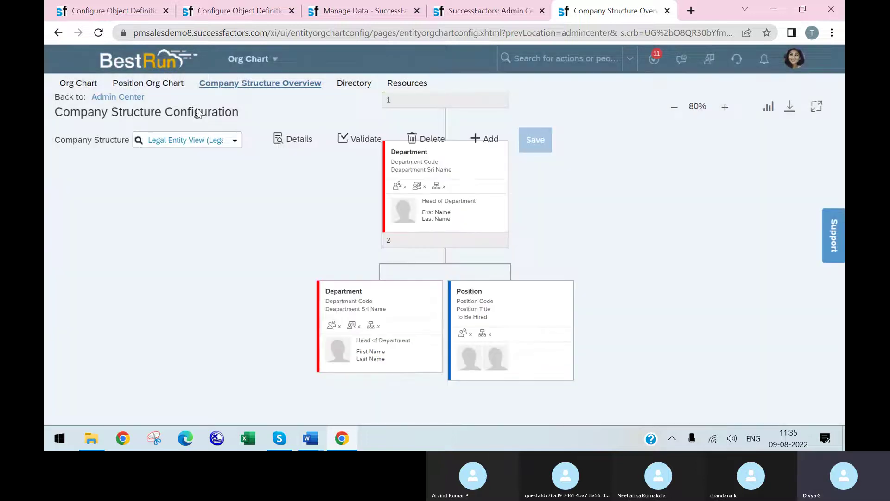
{"action": "left_click", "coordinate": [220, 138]}
{"action": "type", "text": "dompam"}
{"action": "key", "text": "BackSpace"}
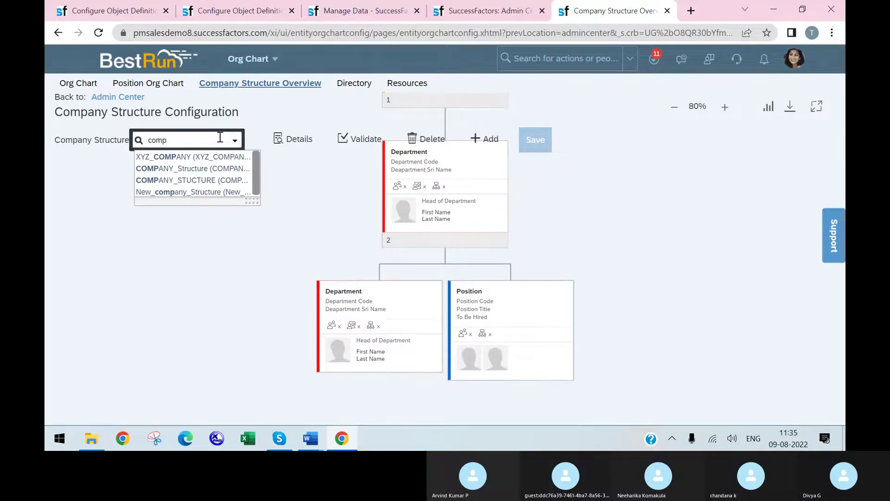
{"action": "left_click", "coordinate": [261, 168]}
- Search 'company' to load the XYZ_COMPANY chart, then go to the Position Org Chart
{"action": "left_click", "coordinate": [195, 140]}
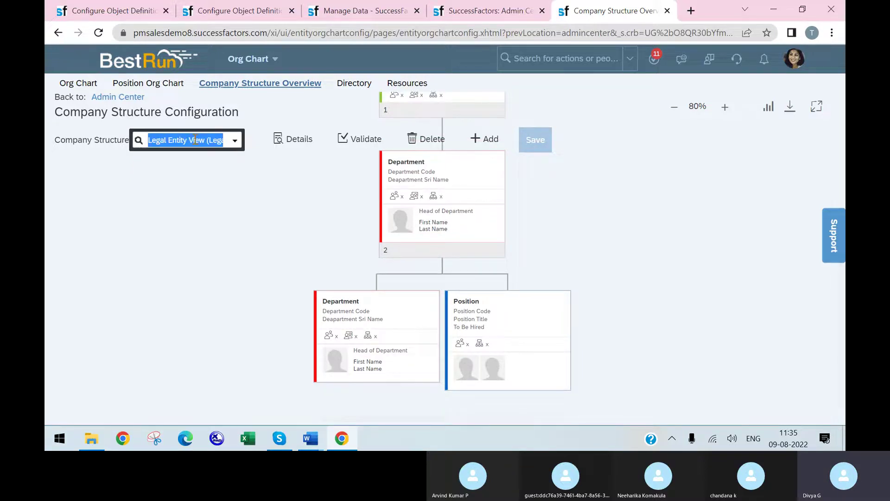
{"action": "type", "text": "company"}
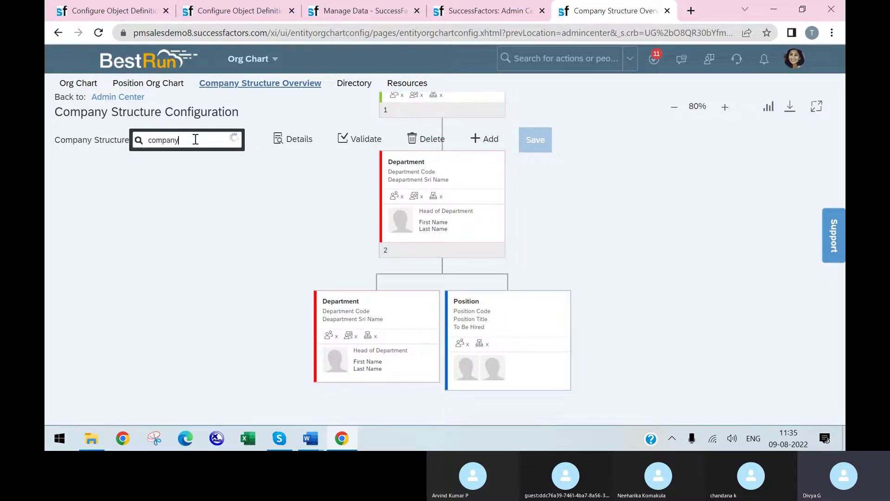
{"action": "left_click", "coordinate": [207, 157]}
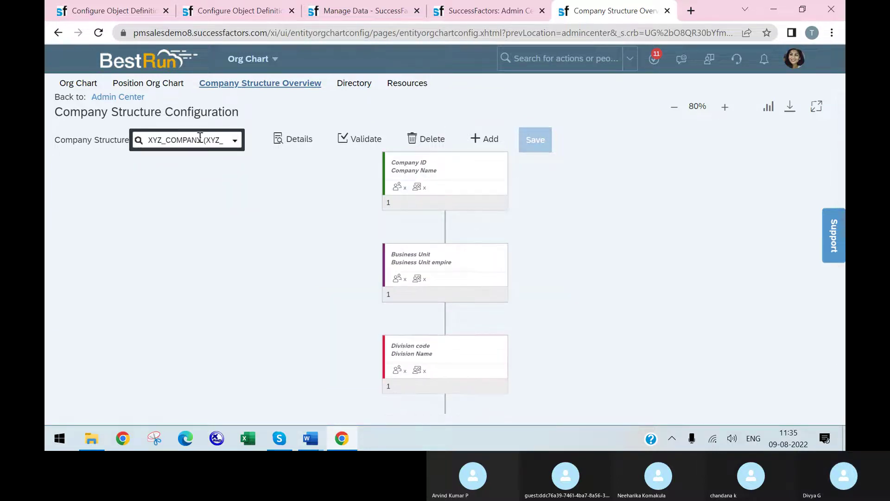
{"action": "left_click", "coordinate": [151, 84]}
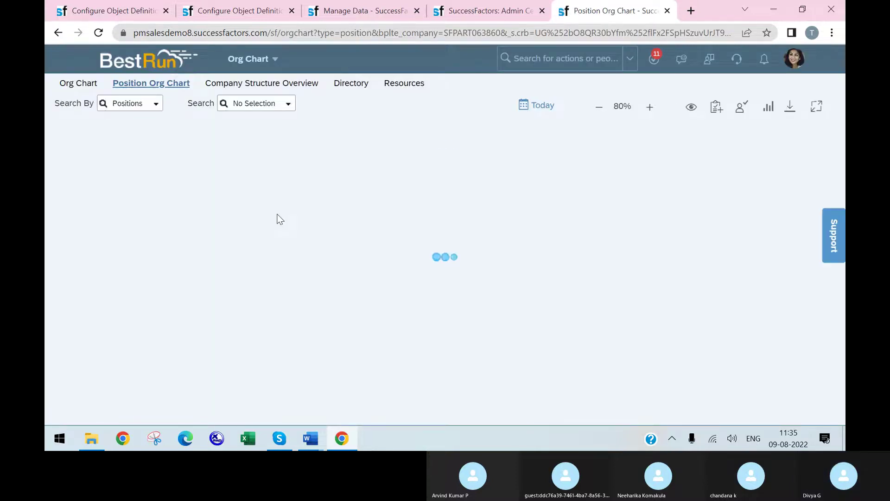
- Look over the position and people search choices, then return to the Company Structure Overview chart
{"action": "left_click", "coordinate": [288, 107]}
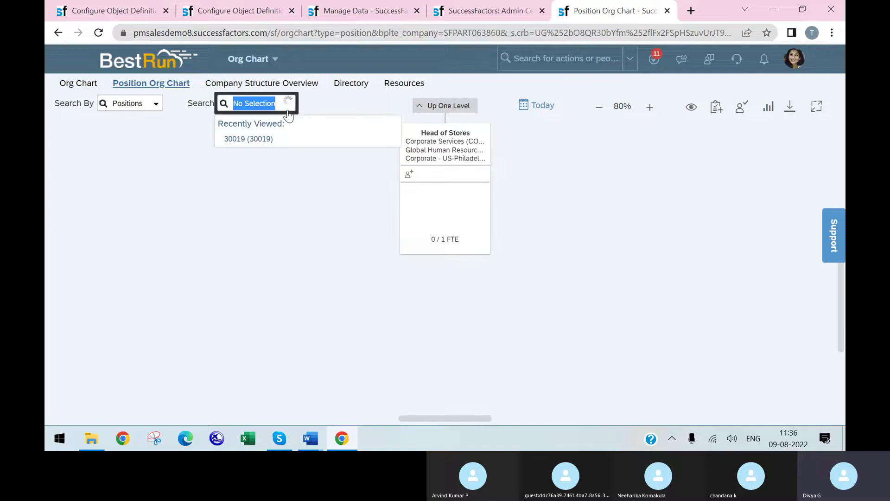
{"action": "left_click", "coordinate": [154, 109]}
{"action": "left_click", "coordinate": [145, 106]}
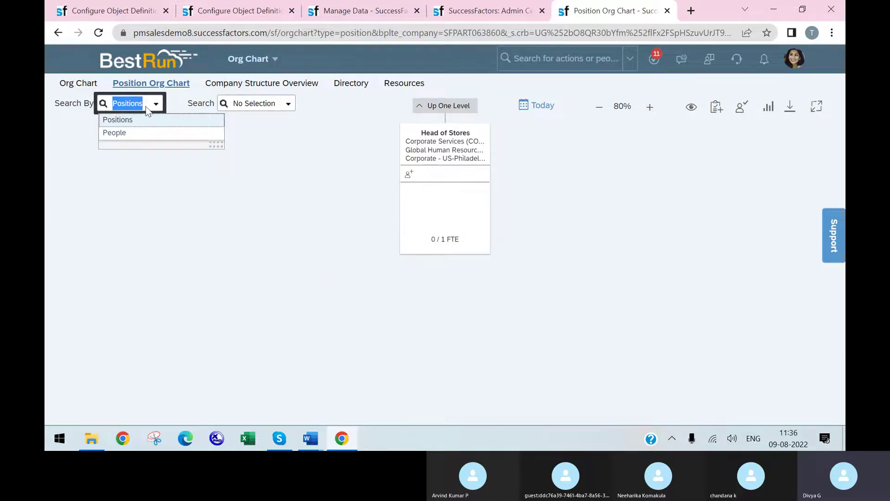
{"action": "left_click", "coordinate": [235, 83]}
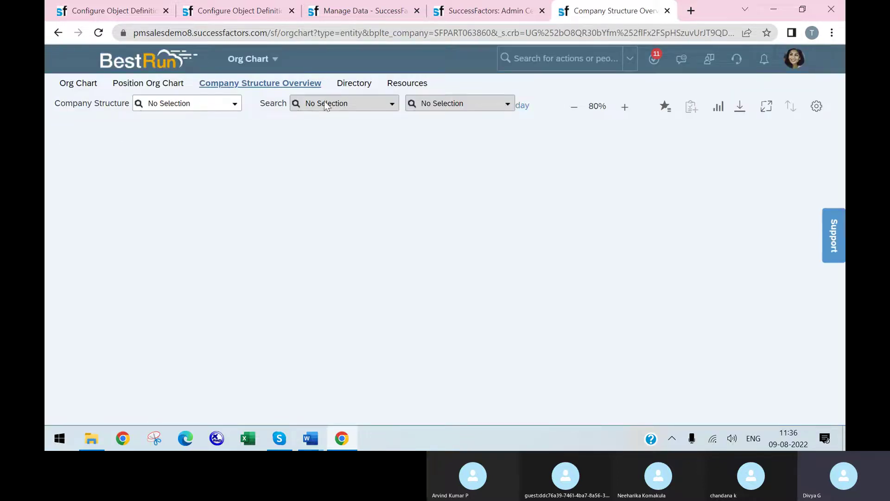
- Pick New_company_Structure by searching 'compa' and then 'new'; dismiss the structure-problem error in between
{"action": "left_click", "coordinate": [226, 104]}
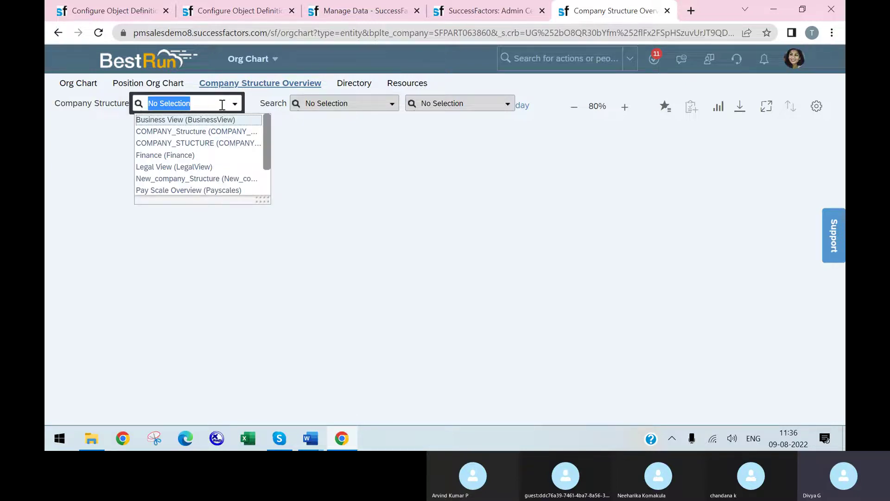
{"action": "type", "text": "company"}
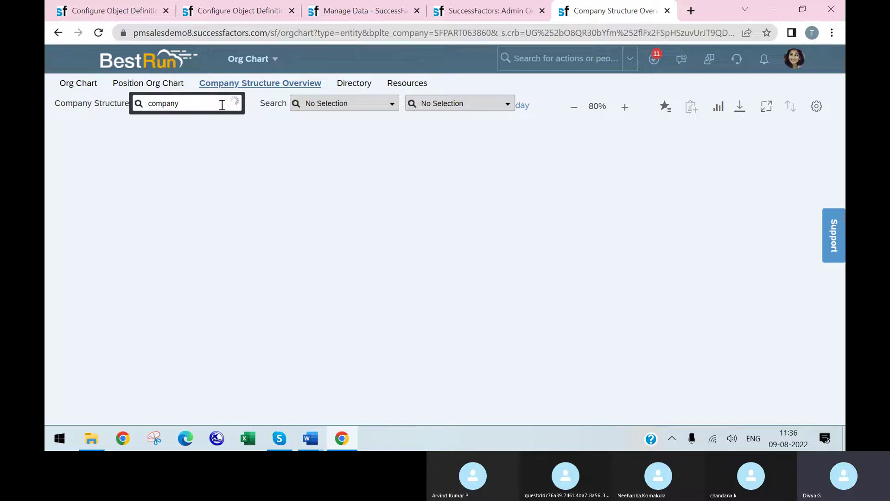
{"action": "left_click", "coordinate": [219, 156]}
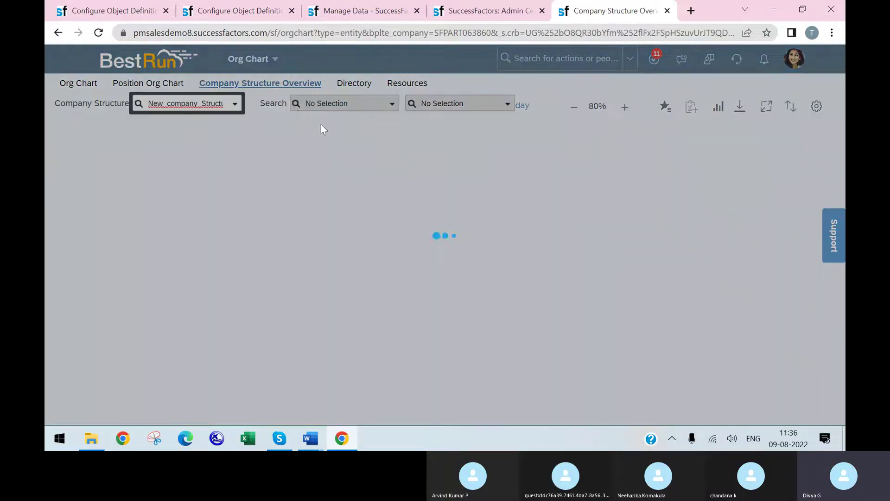
{"action": "left_click", "coordinate": [547, 154]}
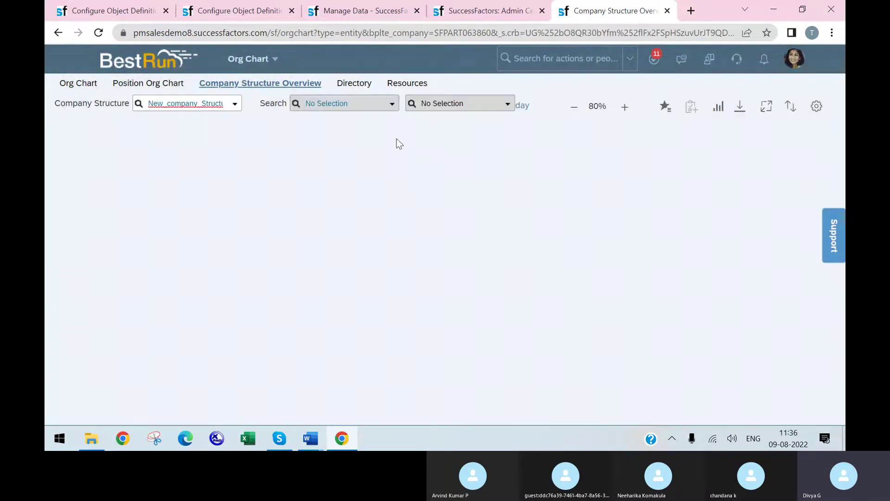
{"action": "left_click", "coordinate": [391, 108]}
{"action": "left_click", "coordinate": [186, 105]}
{"action": "type", "text": "new"}
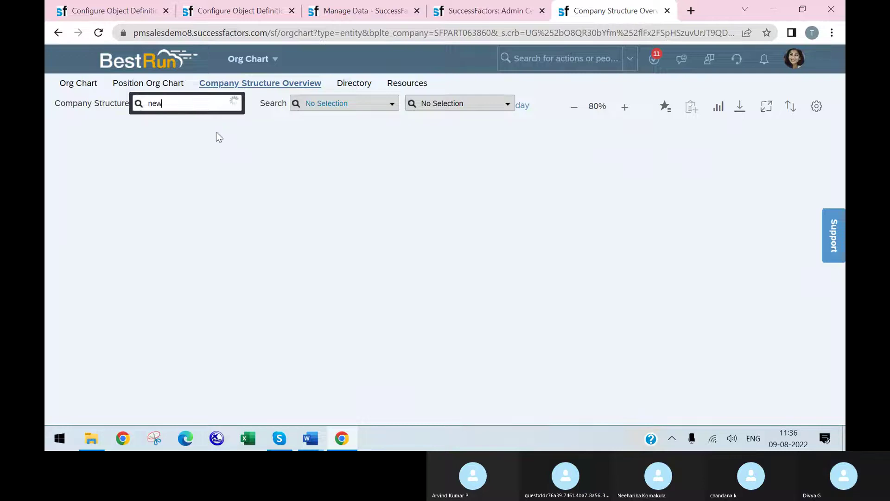
{"action": "left_click", "coordinate": [217, 120]}
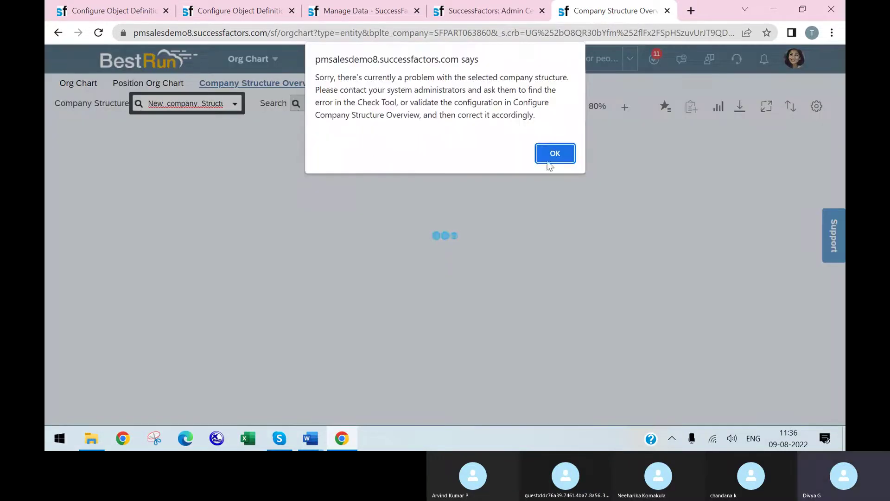
- Try COMPANY_STUCTURE and Business View, dismissing their errors, then load the Legal View structure
{"action": "left_click", "coordinate": [555, 154]}
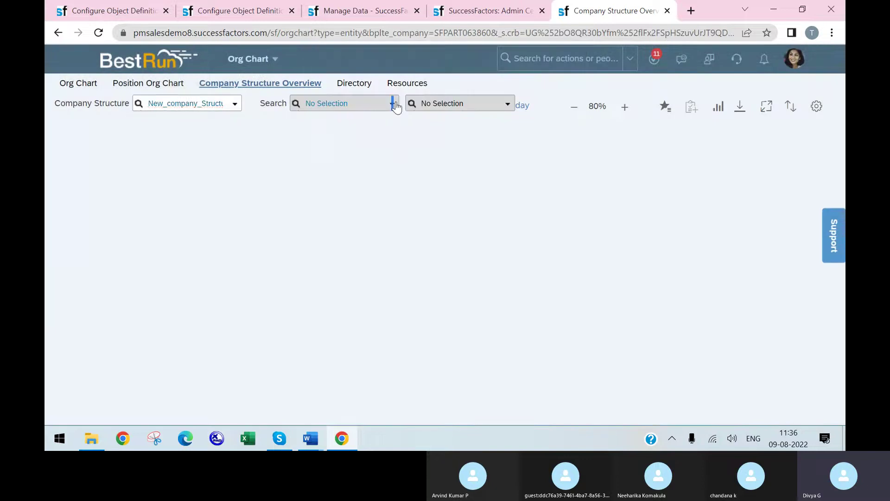
{"action": "left_click", "coordinate": [156, 106]}
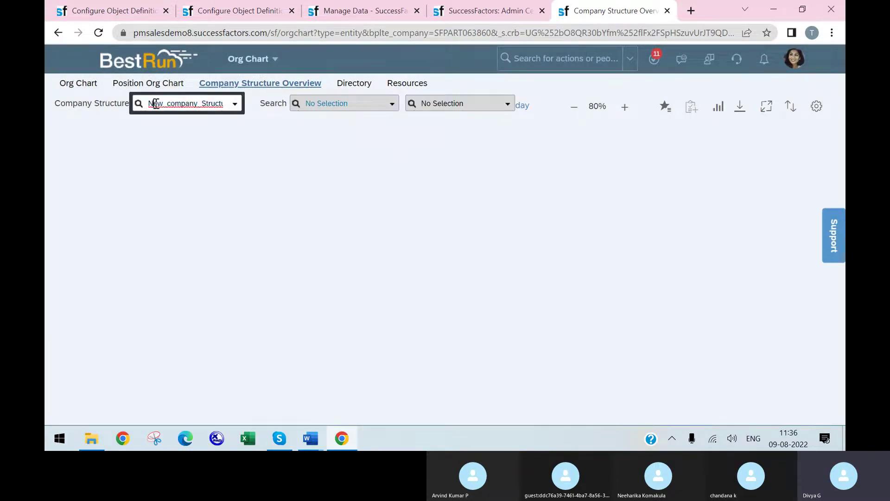
{"action": "left_click", "coordinate": [388, 110]}
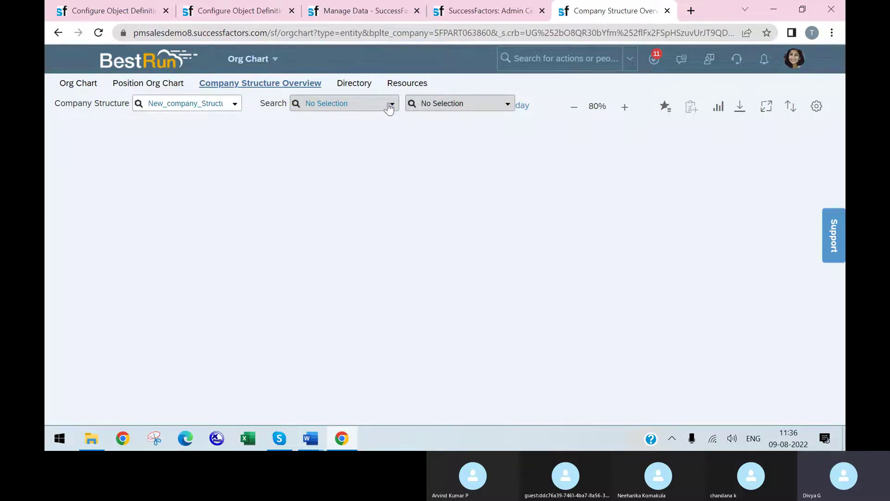
{"action": "double_click", "coordinate": [380, 105]}
{"action": "left_click", "coordinate": [233, 104]}
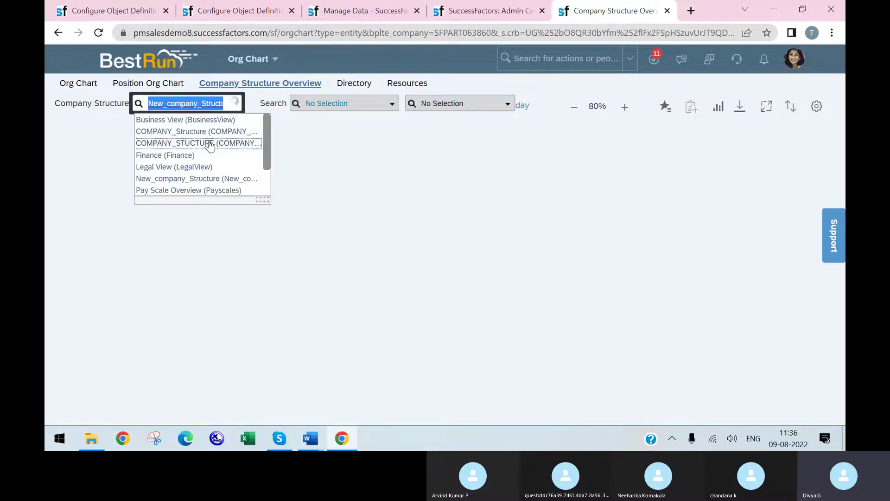
{"action": "left_click", "coordinate": [199, 146]}
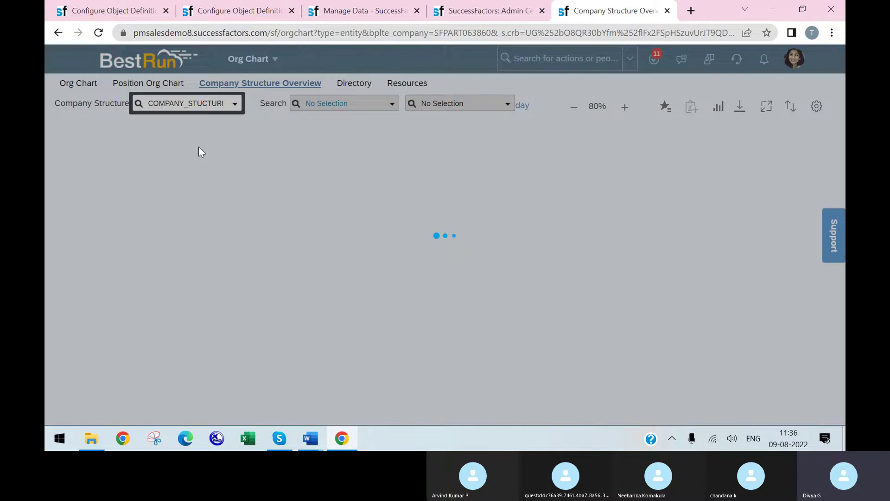
{"action": "left_click", "coordinate": [560, 152]}
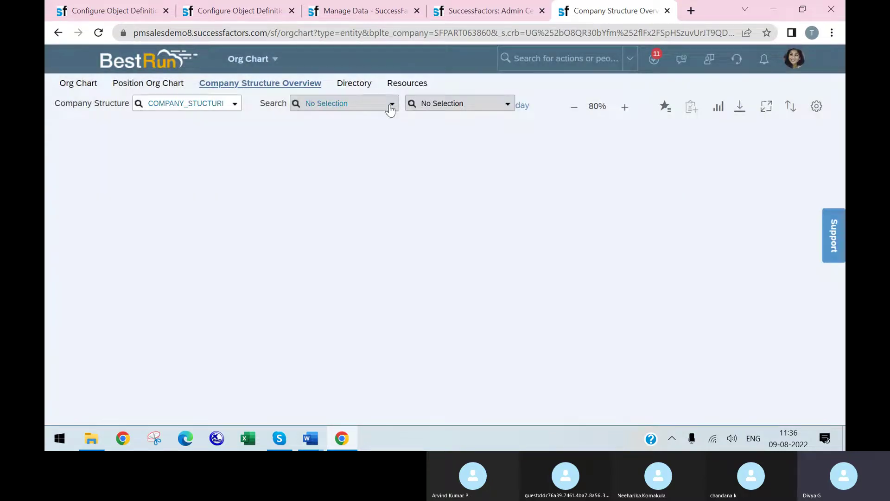
{"action": "left_click", "coordinate": [235, 104]}
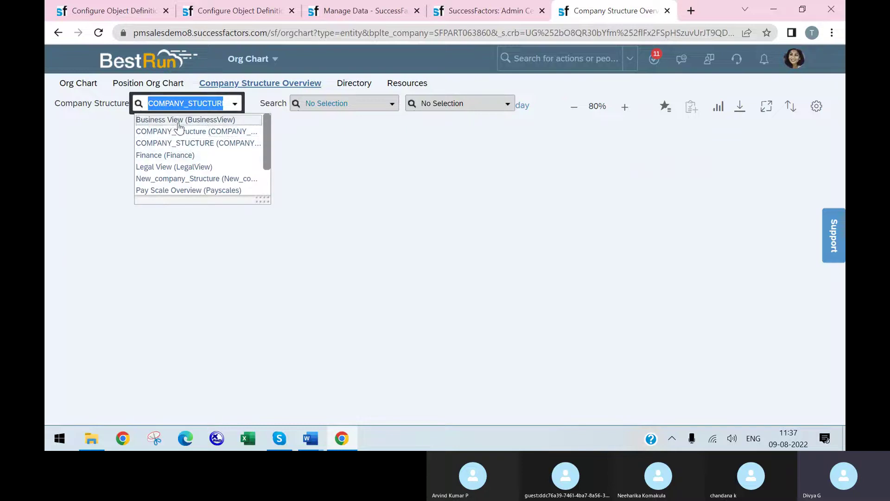
{"action": "left_click", "coordinate": [178, 120]}
{"action": "left_click", "coordinate": [555, 154]}
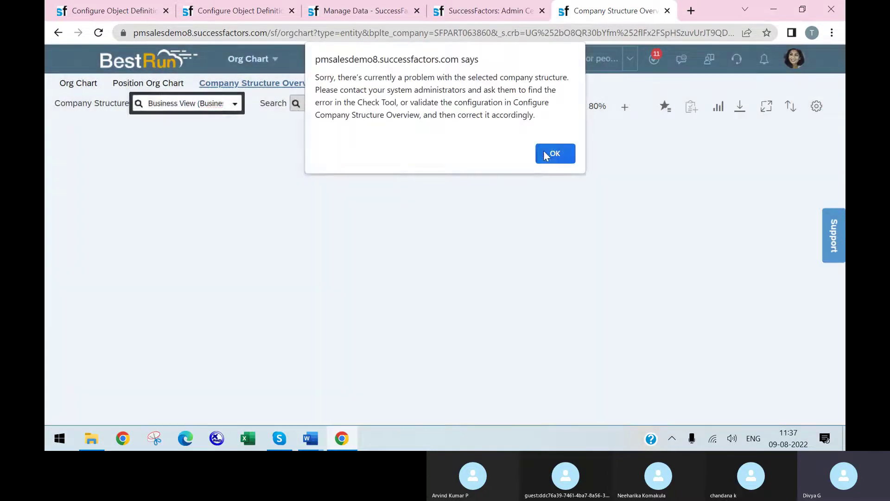
{"action": "left_click", "coordinate": [233, 105]}
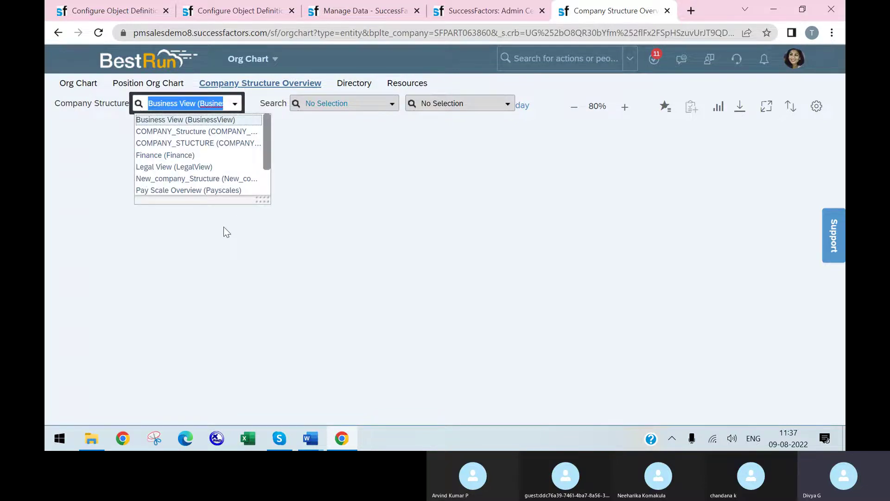
{"action": "left_click", "coordinate": [209, 167]}
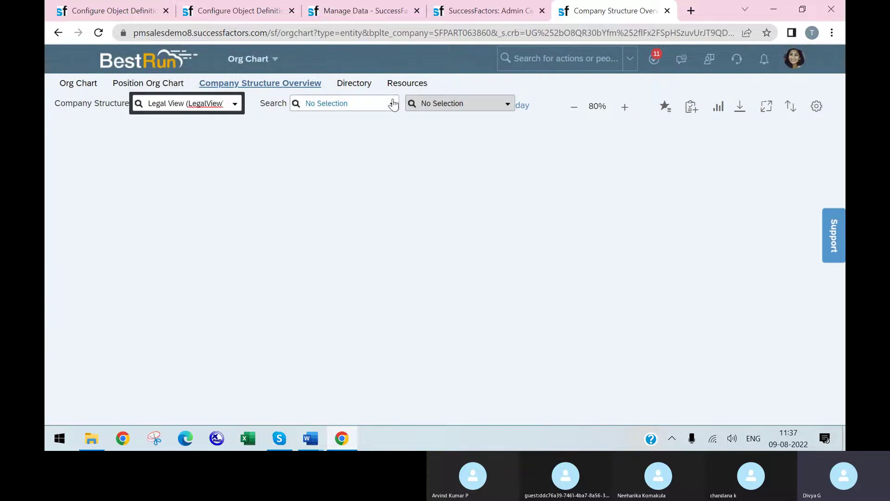
- Search Legal View by company and chart BestRun (10000)
{"action": "left_click", "coordinate": [392, 110]}
{"action": "left_click", "coordinate": [367, 116]}
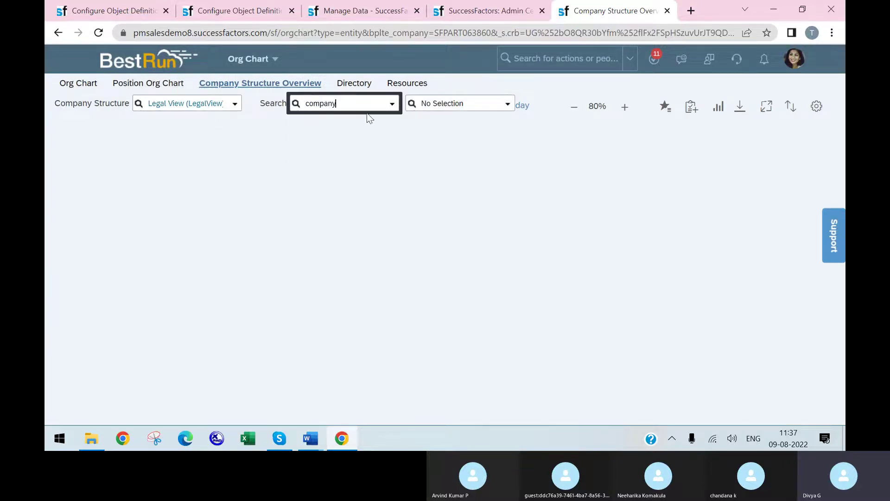
{"action": "left_click", "coordinate": [508, 103]}
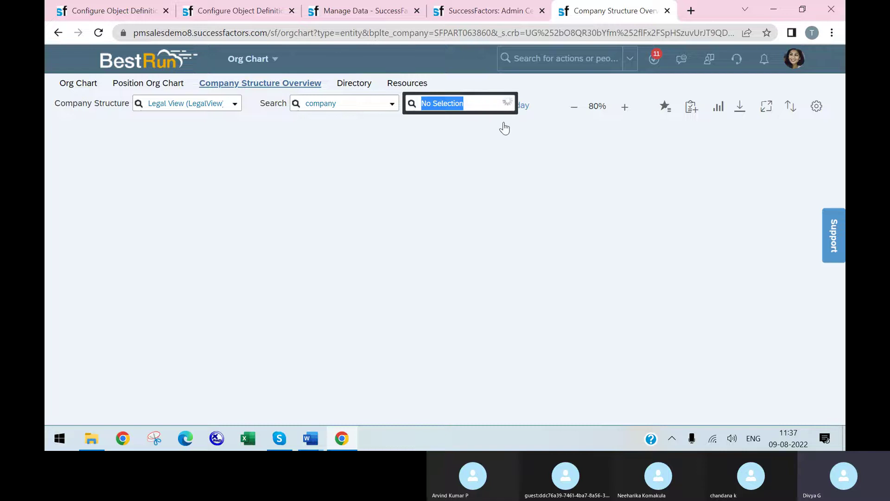
{"action": "type", "text": "best"}
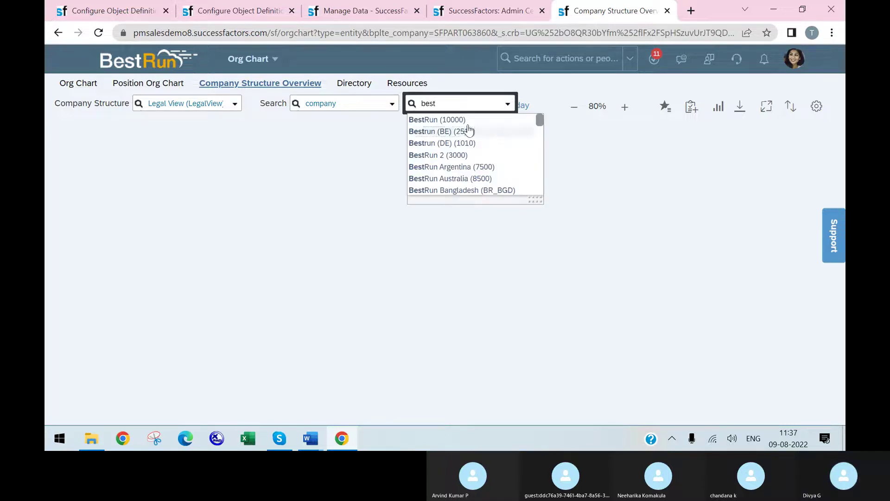
{"action": "left_click", "coordinate": [468, 121]}
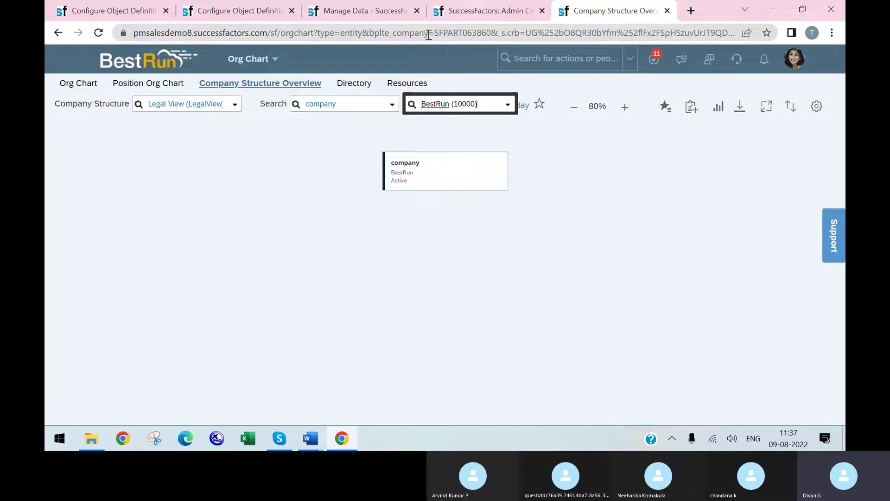
- Change the search type to Cost Center -D and list its cost centers
{"action": "left_click", "coordinate": [376, 98]}
{"action": "left_click", "coordinate": [360, 135]}
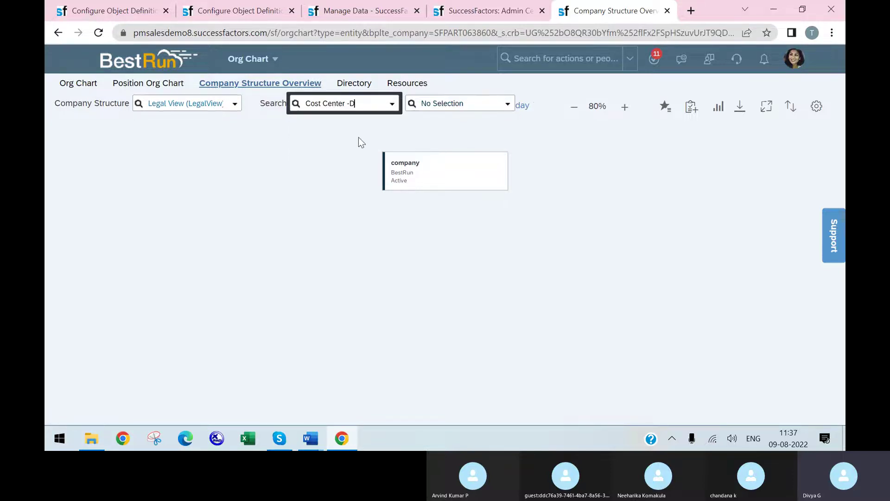
{"action": "left_click", "coordinate": [504, 109]}
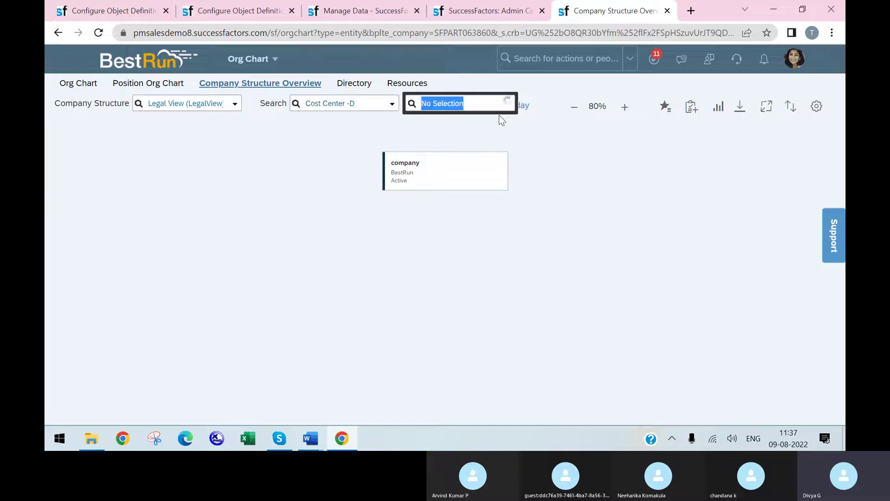
- Chart Advertising (10000_MKT1), then review its assigned people and its card details
{"action": "left_click", "coordinate": [463, 122]}
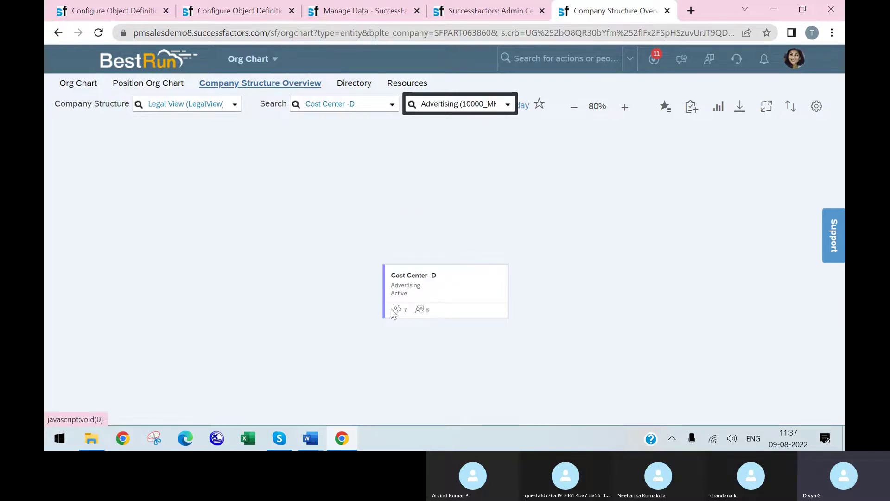
{"action": "left_click", "coordinate": [393, 317]}
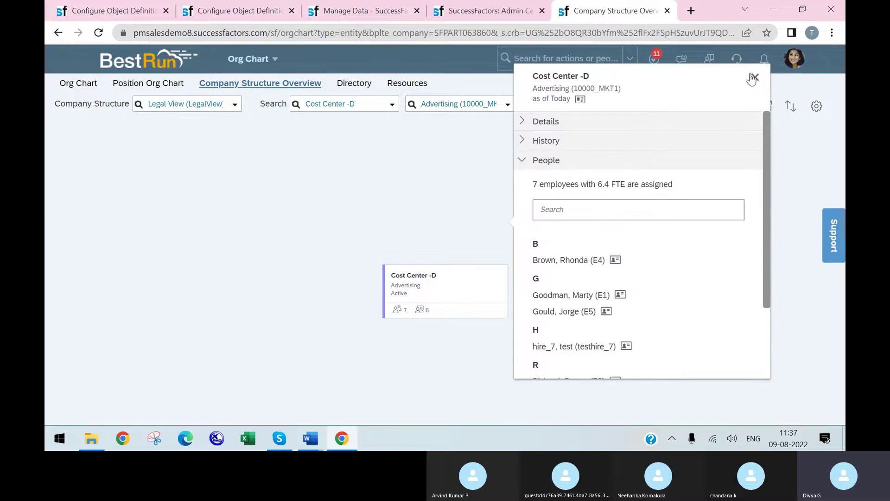
{"action": "left_click", "coordinate": [753, 77]}
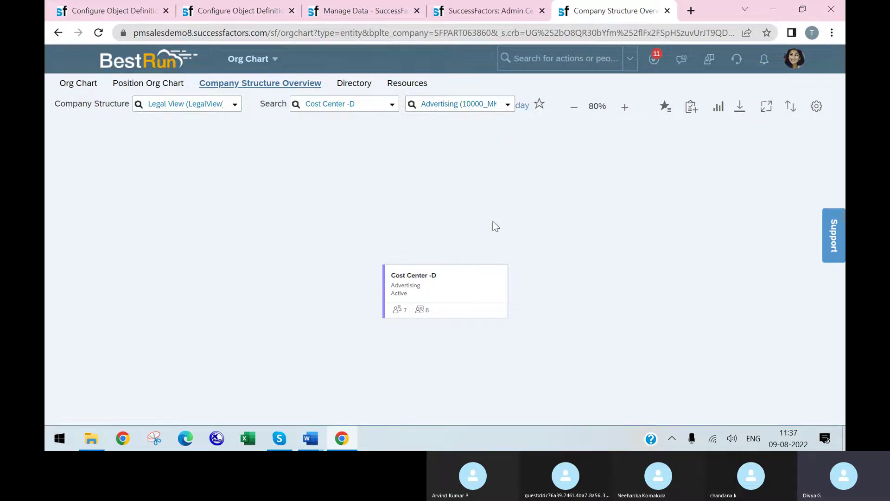
{"action": "left_click", "coordinate": [389, 105]}
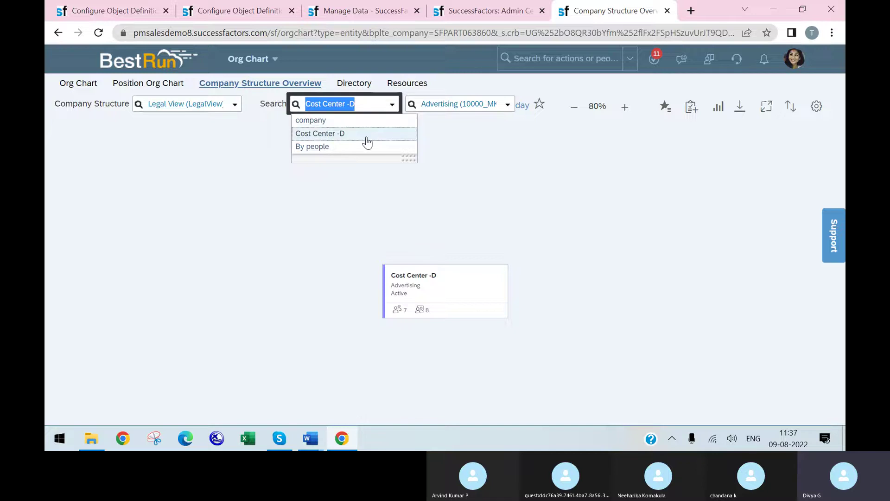
{"action": "left_click", "coordinate": [408, 294]}
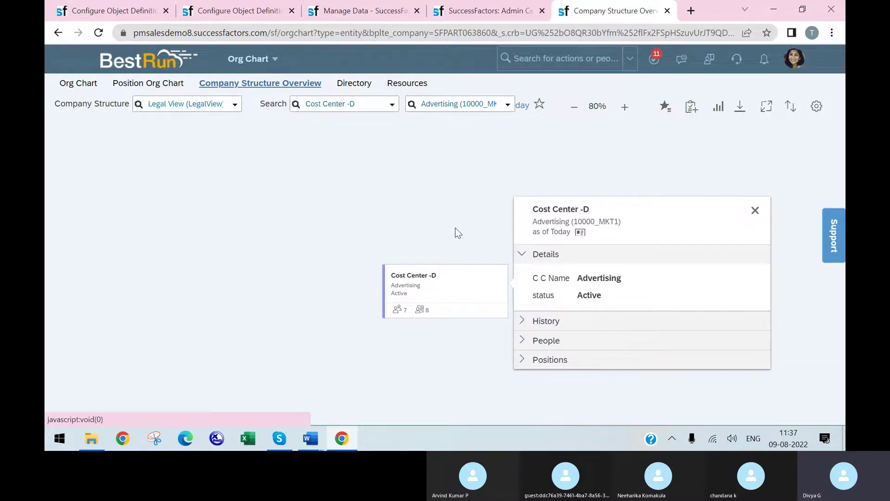
{"action": "left_click", "coordinate": [491, 225]}
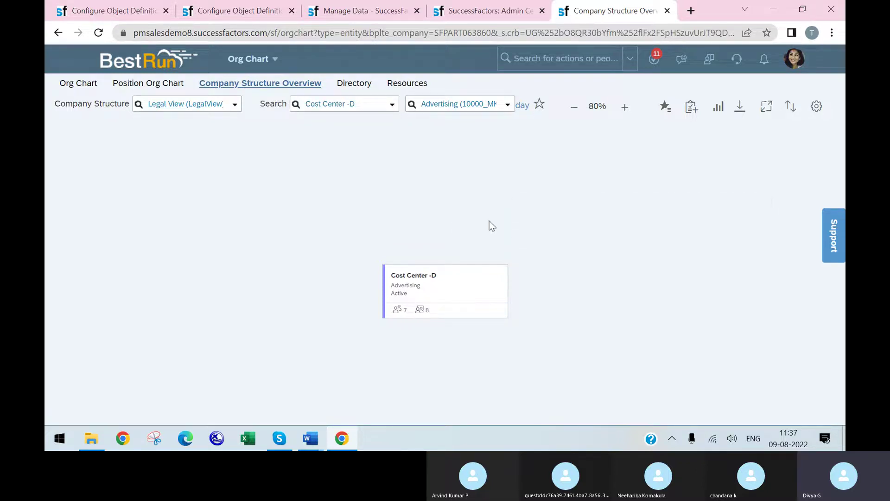
{"action": "left_click", "coordinate": [233, 111]}
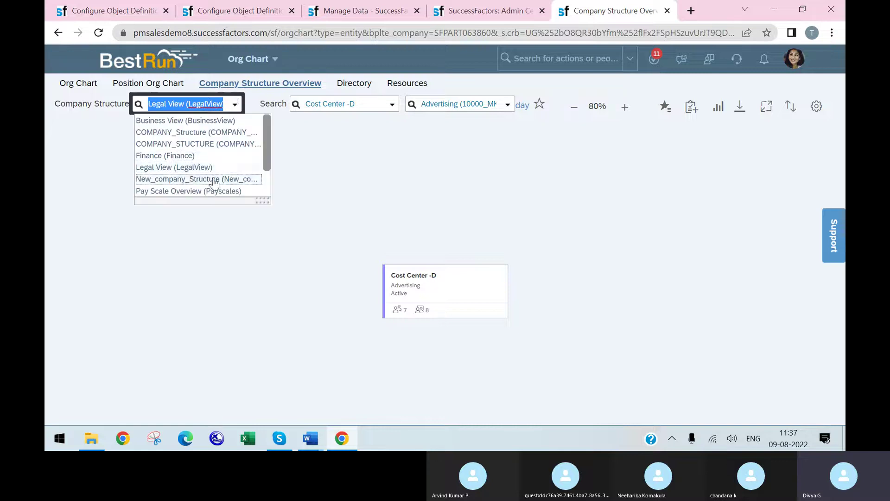
- Try Legal Entity View and another structure, dismissing their problem alerts, then switch to XYZ_COMPANY
{"action": "scroll", "coordinate": [213, 171], "scroll_direction": "down", "scroll_amount": 3}
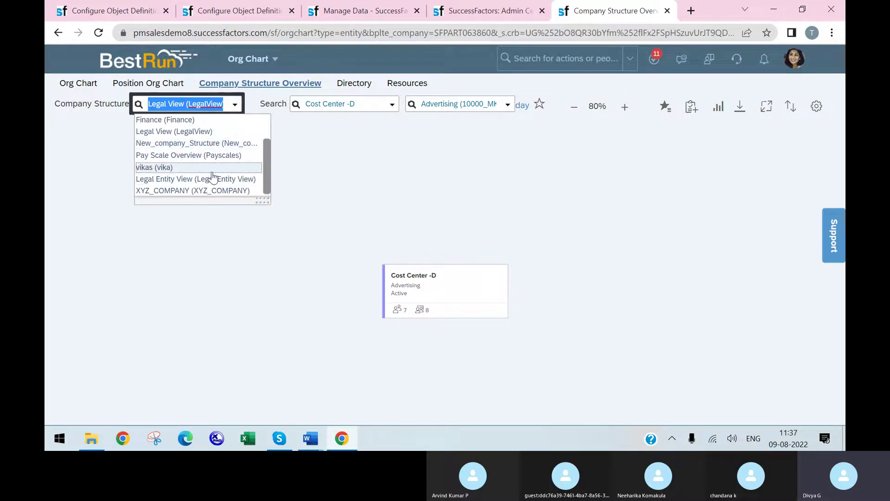
{"action": "left_click", "coordinate": [221, 179]}
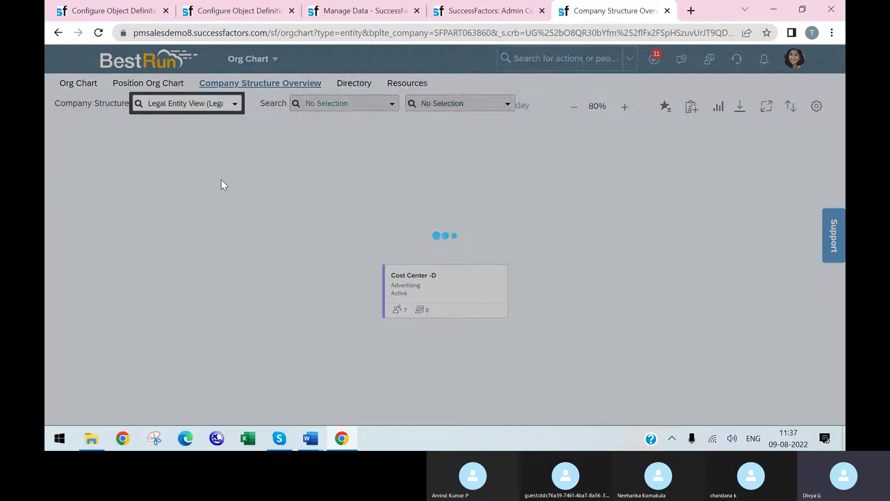
{"action": "left_click", "coordinate": [556, 154]}
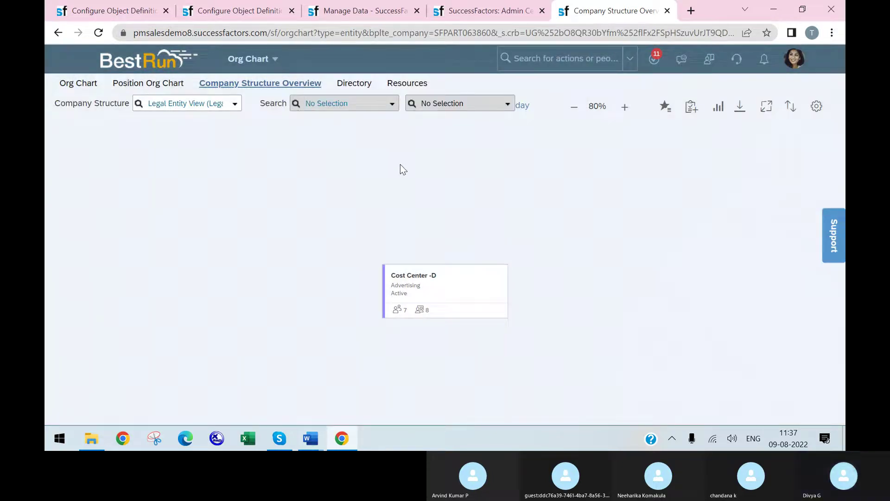
{"action": "left_click", "coordinate": [234, 104]}
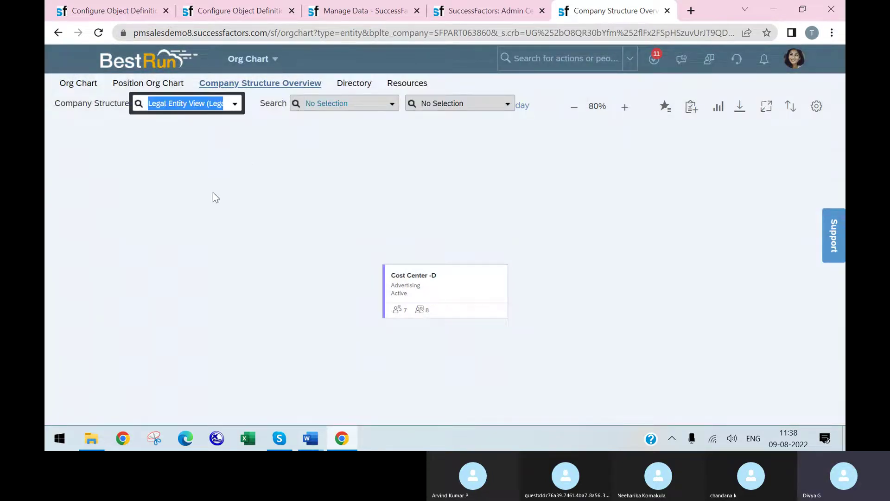
{"action": "scroll", "coordinate": [212, 195], "scroll_direction": "down", "scroll_amount": 1}
{"action": "left_click", "coordinate": [212, 188]}
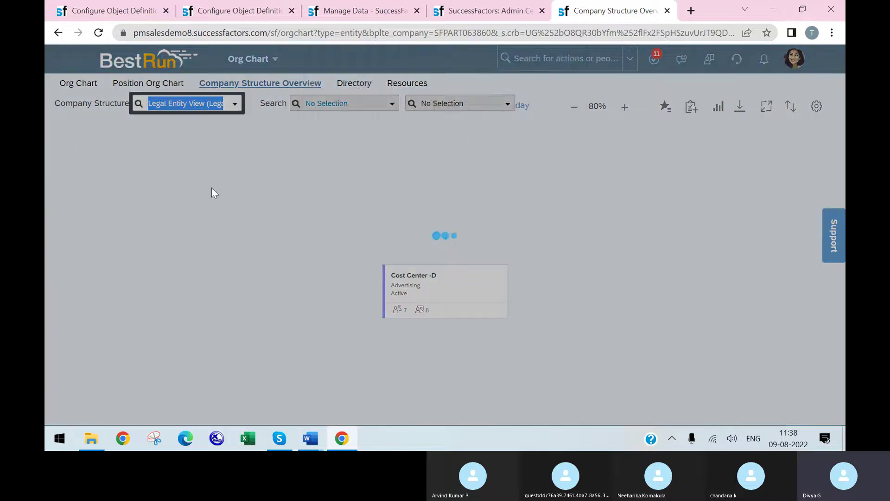
{"action": "left_click", "coordinate": [556, 152]}
{"action": "left_click", "coordinate": [234, 104]}
{"action": "scroll", "coordinate": [196, 165], "scroll_direction": "down", "scroll_amount": 1}
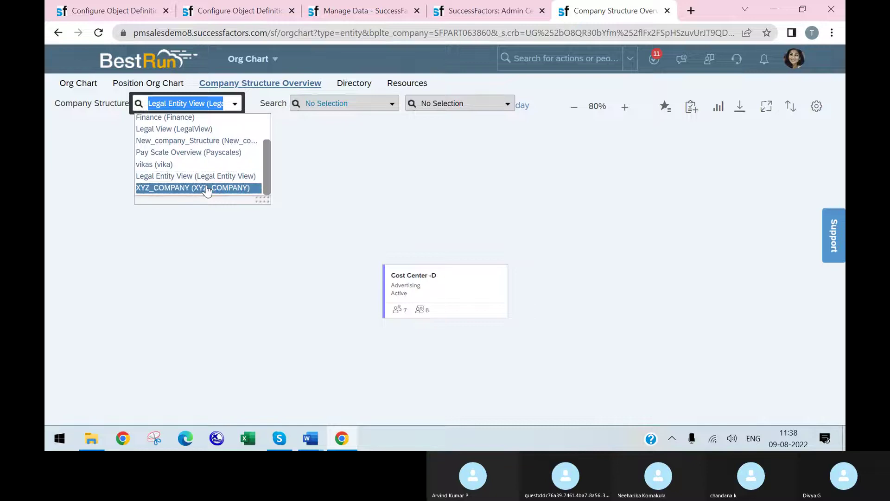
{"action": "left_click", "coordinate": [208, 188]}
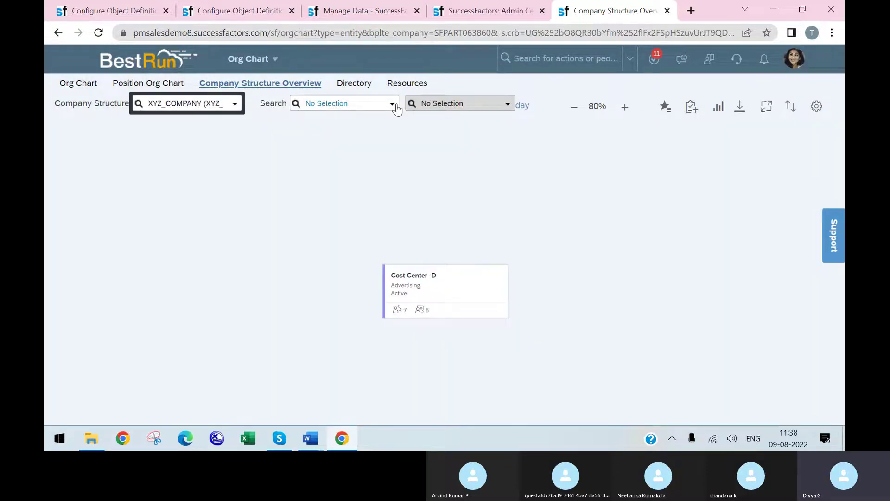
- Search XYZ_COMPANY by company, typing 'bes' to pick BestRun (10000)
{"action": "left_click", "coordinate": [378, 104]}
{"action": "left_click", "coordinate": [355, 121]}
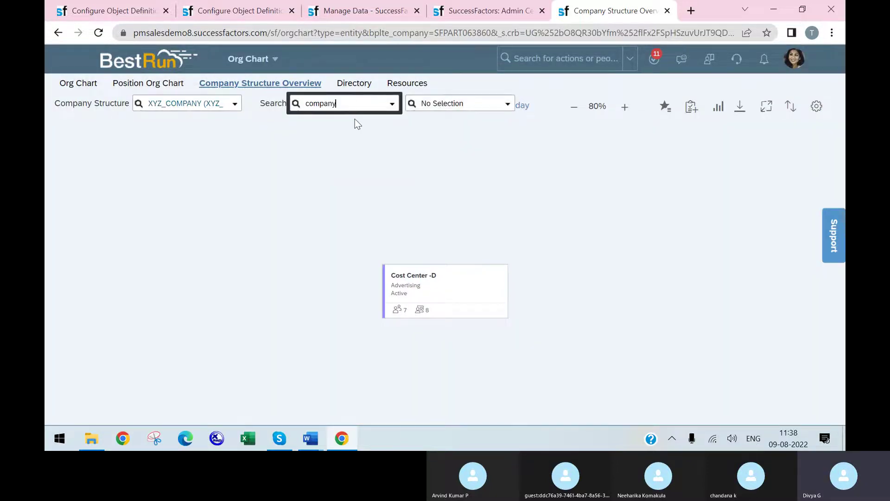
{"action": "left_click", "coordinate": [452, 104]}
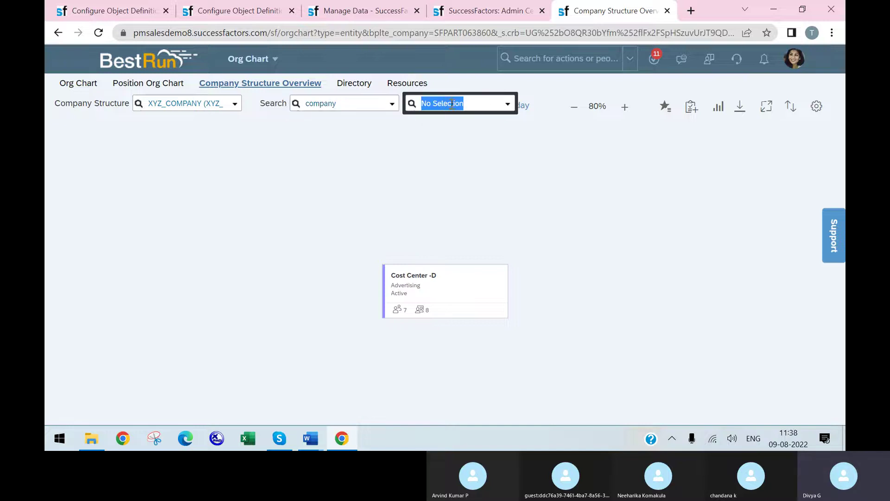
{"action": "type", "text": "bw"}
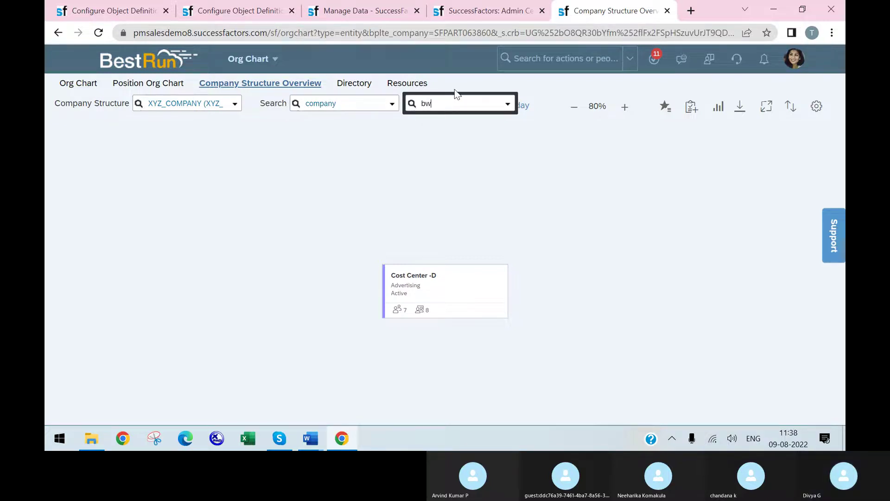
{"action": "key", "text": "BackSpace"}
{"action": "type", "text": "es"}
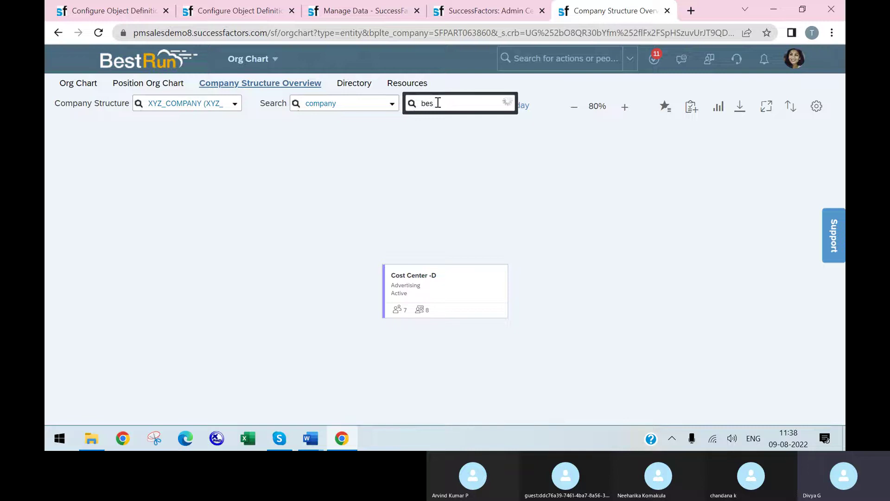
{"action": "key", "text": "Return"}
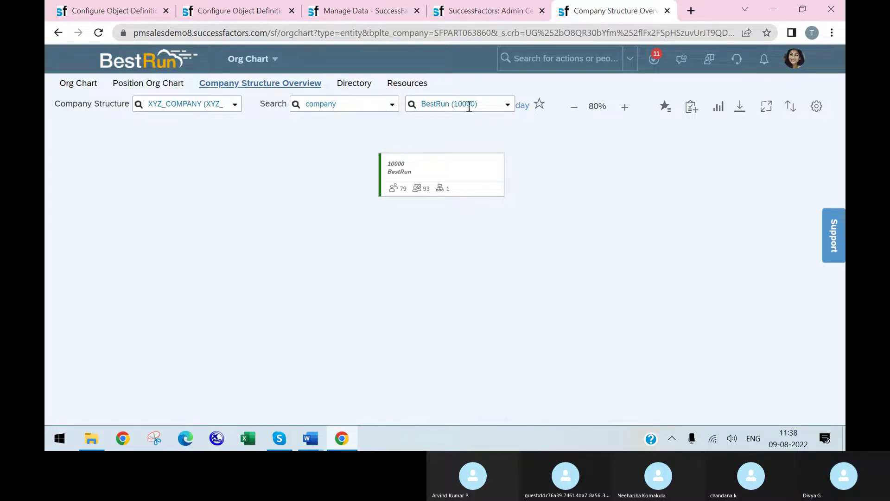
{"action": "left_click", "coordinate": [387, 106]}
- Search by BusinessUnit BU3 (BU0000), go up to parent R300 BestRun Retail, and toggle its child units
{"action": "left_click", "coordinate": [366, 135]}
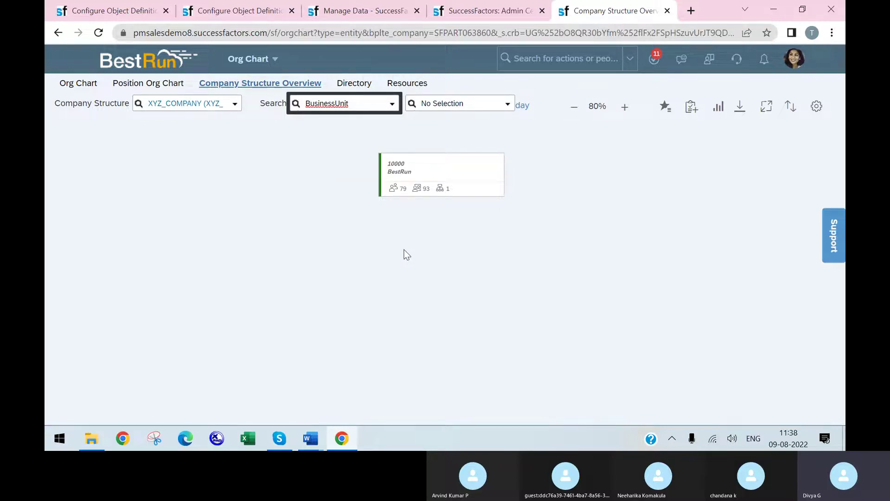
{"action": "left_click", "coordinate": [508, 104]}
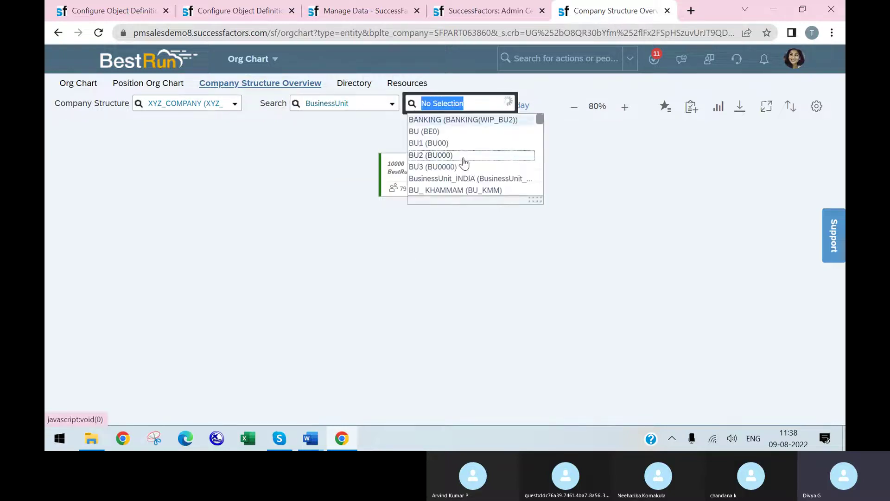
{"action": "left_click", "coordinate": [452, 167]}
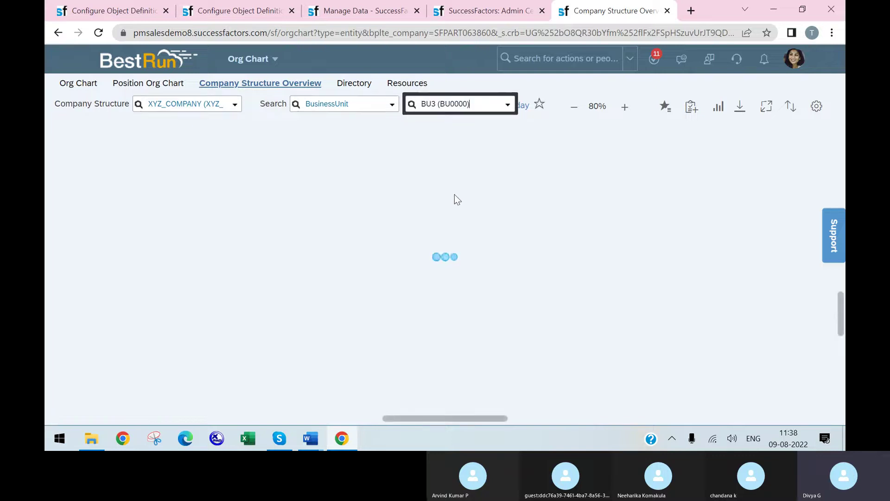
{"action": "left_click", "coordinate": [428, 163]}
{"action": "left_click", "coordinate": [442, 139]}
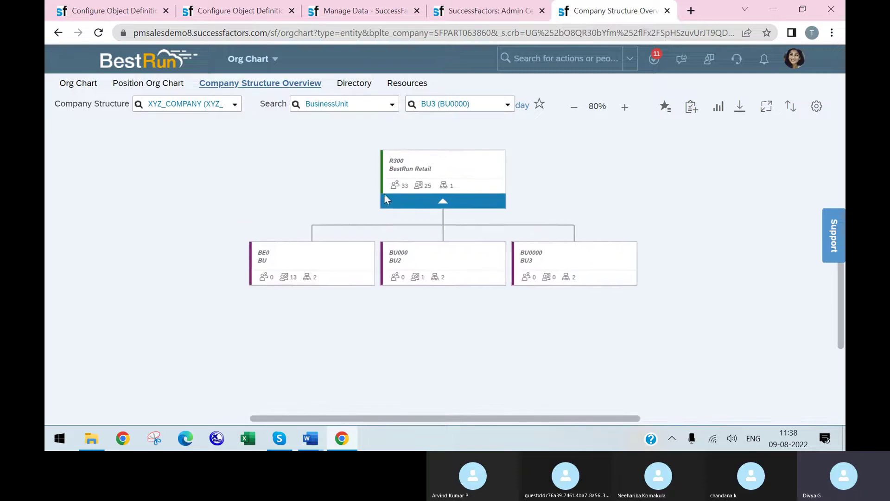
{"action": "left_click", "coordinate": [442, 203]}
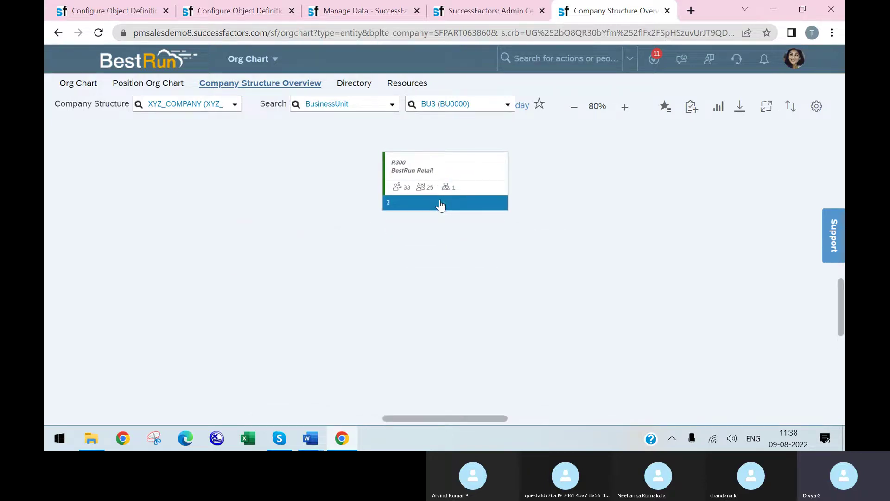
{"action": "left_click", "coordinate": [442, 203]}
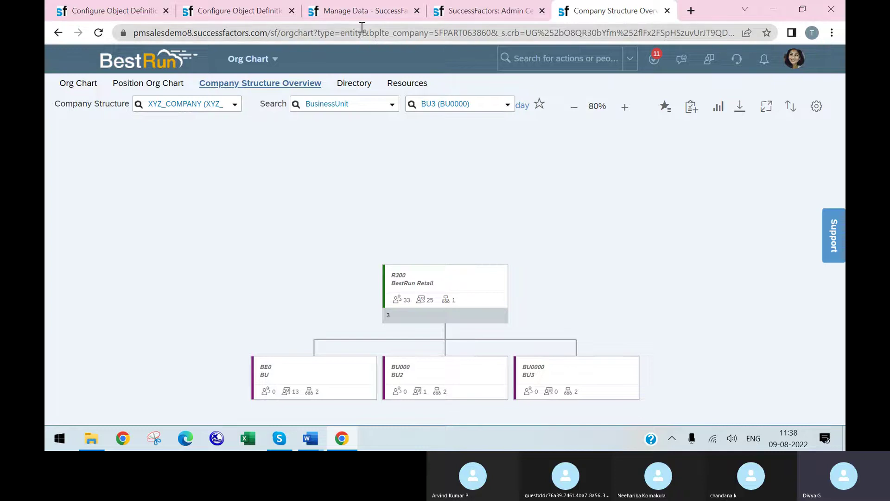
- On the New_company_Structure form, inspect the items and Name translations, then go back to Admin Center
{"action": "left_click", "coordinate": [361, 13]}
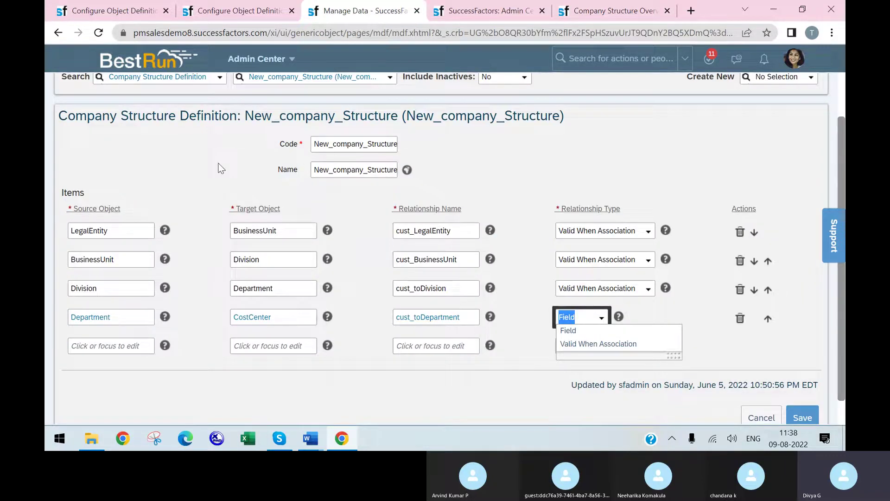
{"action": "scroll", "coordinate": [204, 140], "scroll_direction": "up", "scroll_amount": 2}
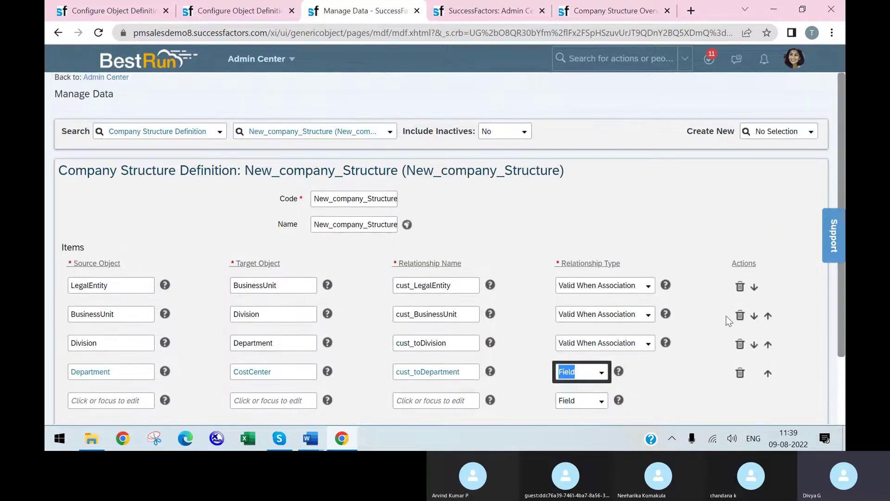
{"action": "scroll", "coordinate": [706, 296], "scroll_direction": "down", "scroll_amount": 2}
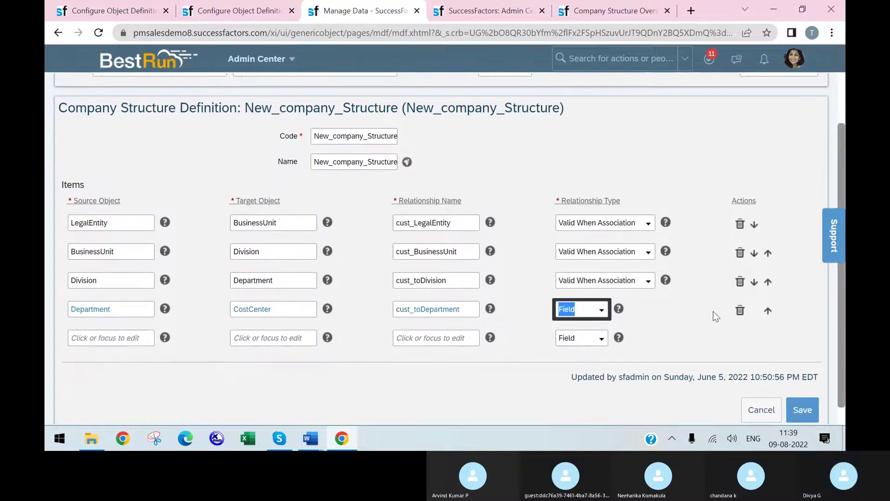
{"action": "scroll", "coordinate": [712, 312], "scroll_direction": "up", "scroll_amount": 2}
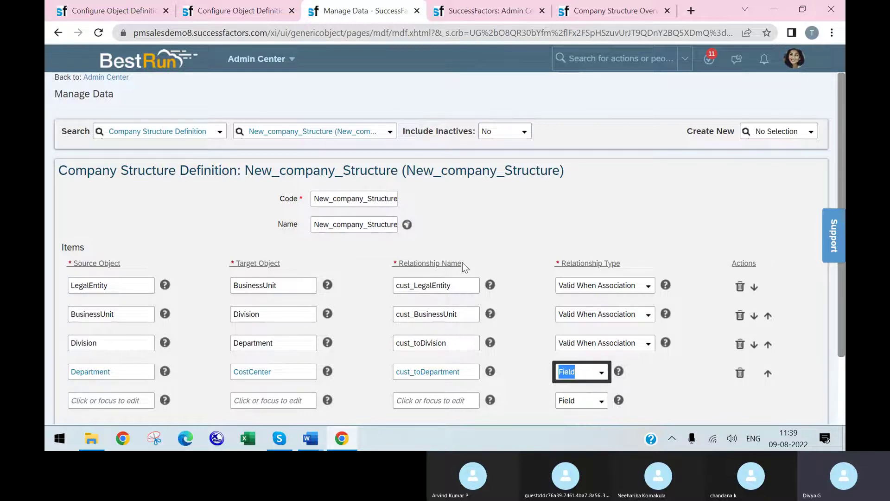
{"action": "left_click", "coordinate": [407, 225]}
{"action": "scroll", "coordinate": [575, 232], "scroll_direction": "down", "scroll_amount": 4}
{"action": "left_click_drag", "start_coordinate": [575, 232], "coordinate": [576, 268]}
{"action": "left_click", "coordinate": [558, 395]}
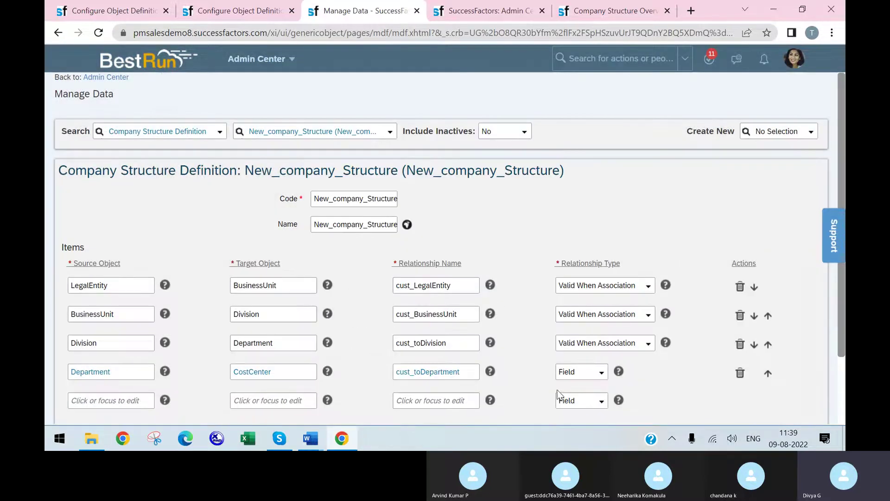
{"action": "left_click", "coordinate": [473, 11]}
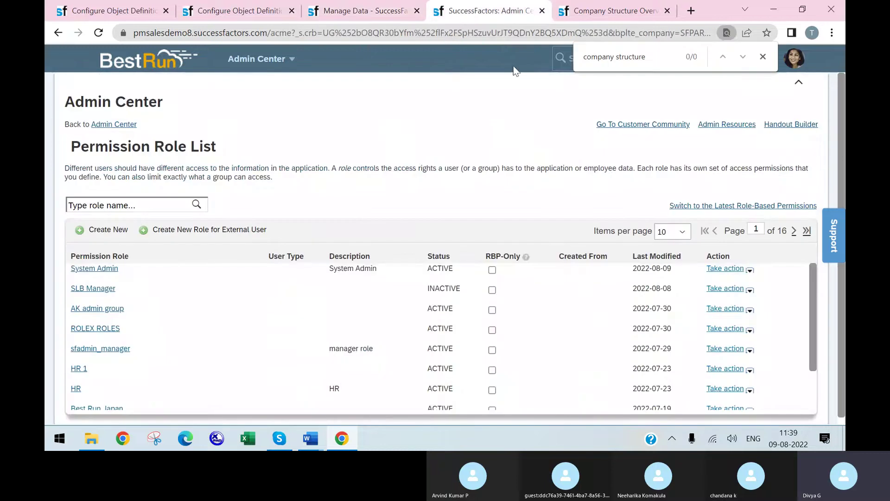
- Reach Manage Configuration UI via header search 'ui' and search its layouts for 'companystruct'
{"action": "left_click", "coordinate": [554, 60]}
{"action": "type", "text": "manage ui"}
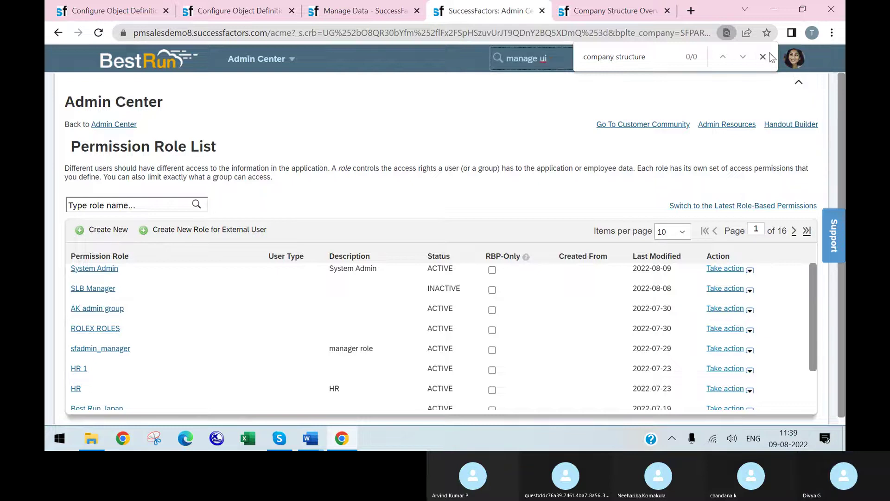
{"action": "left_click", "coordinate": [763, 57]}
{"action": "left_click", "coordinate": [616, 67]}
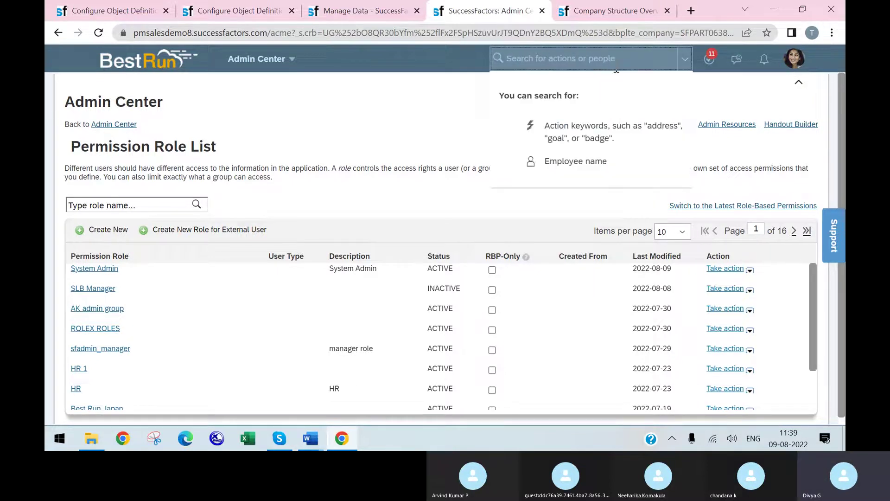
{"action": "type", "text": "ui"}
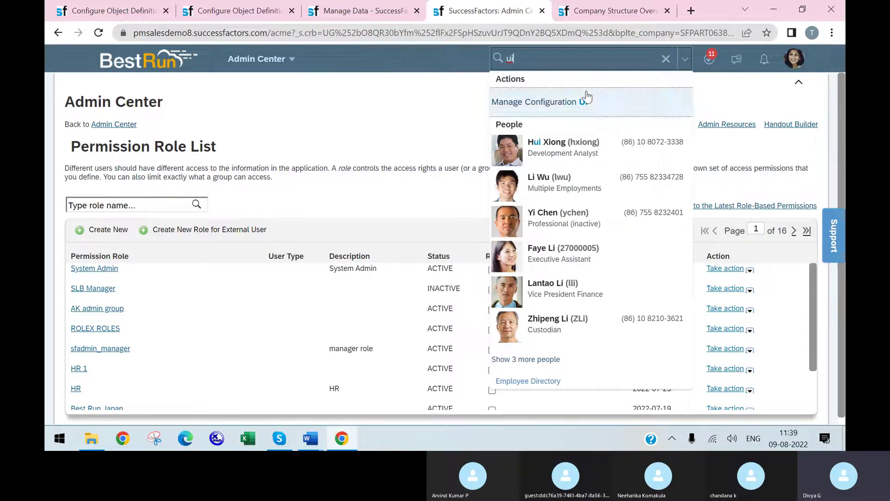
{"action": "left_click", "coordinate": [555, 103]}
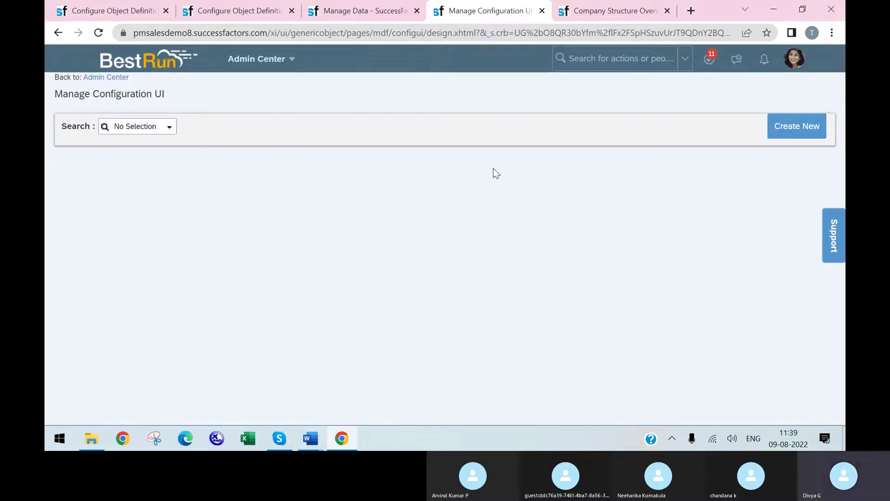
{"action": "left_click", "coordinate": [146, 133]}
{"action": "type", "text": "company"}
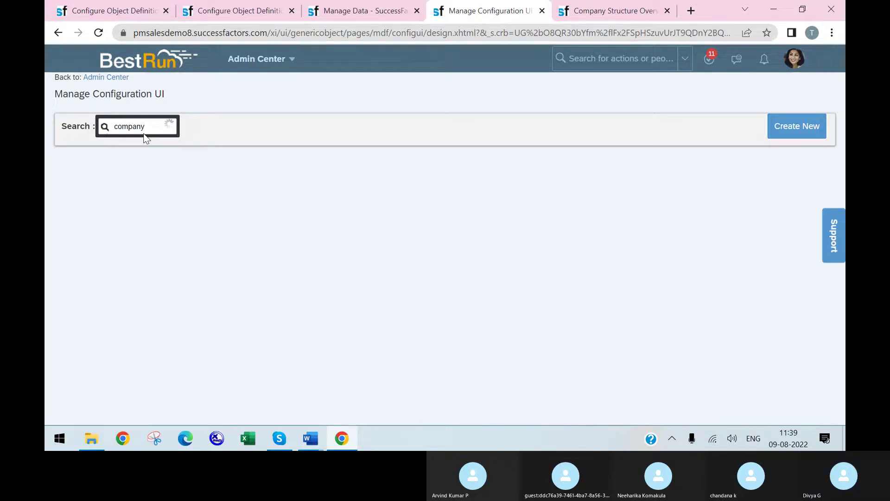
{"action": "type", "text": "s"}
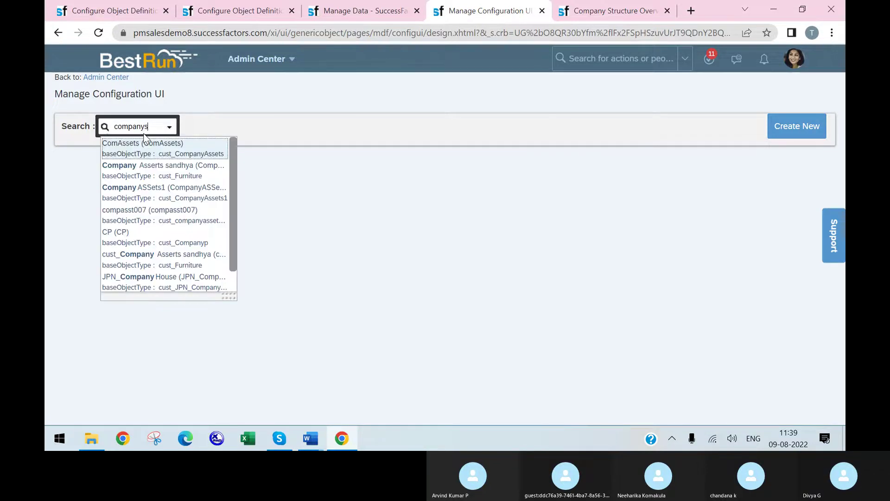
{"action": "type", "text": "truct"}
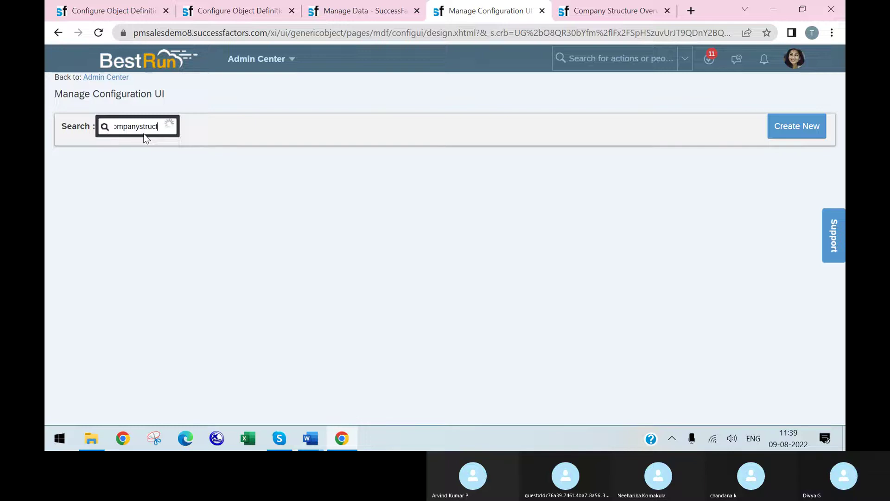
- Scroll through the object definition page, then return to the company structure definition form
{"action": "left_click", "coordinate": [225, 10]}
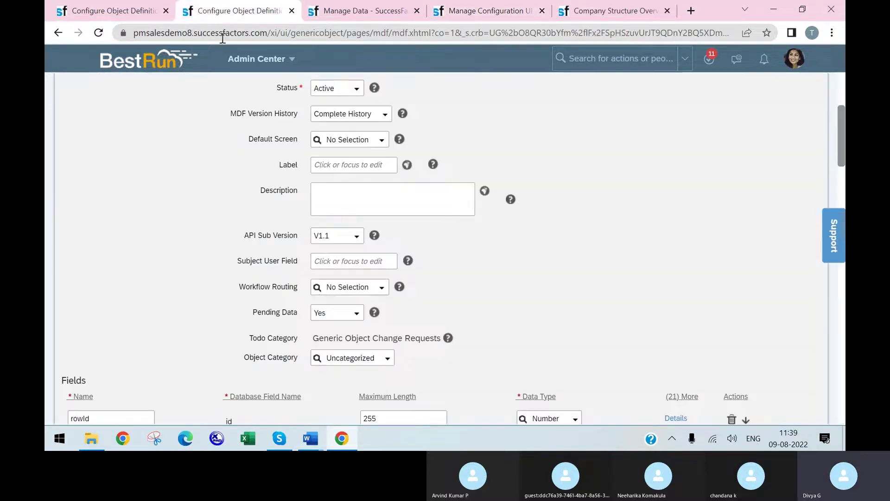
{"action": "scroll", "coordinate": [419, 202], "scroll_direction": "up", "scroll_amount": 4}
{"action": "scroll", "coordinate": [420, 202], "scroll_direction": "down", "scroll_amount": 9}
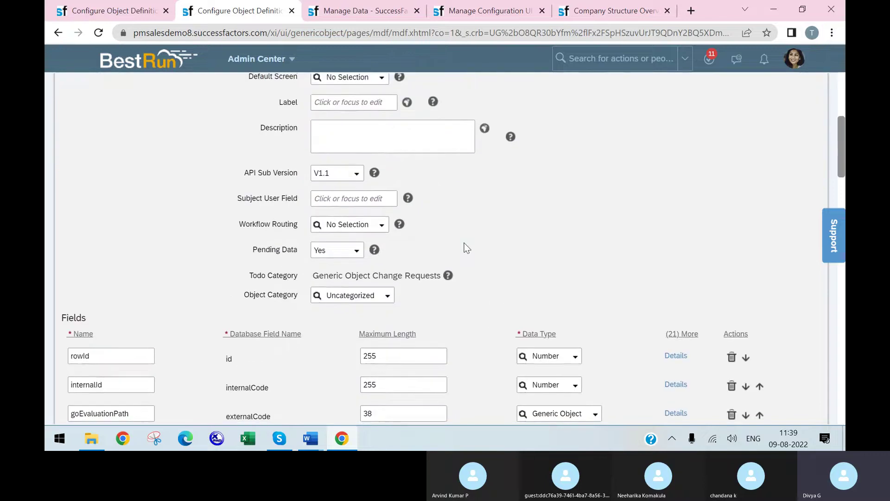
{"action": "scroll", "coordinate": [422, 240], "scroll_direction": "up", "scroll_amount": 3}
{"action": "scroll", "coordinate": [431, 218], "scroll_direction": "down", "scroll_amount": 11}
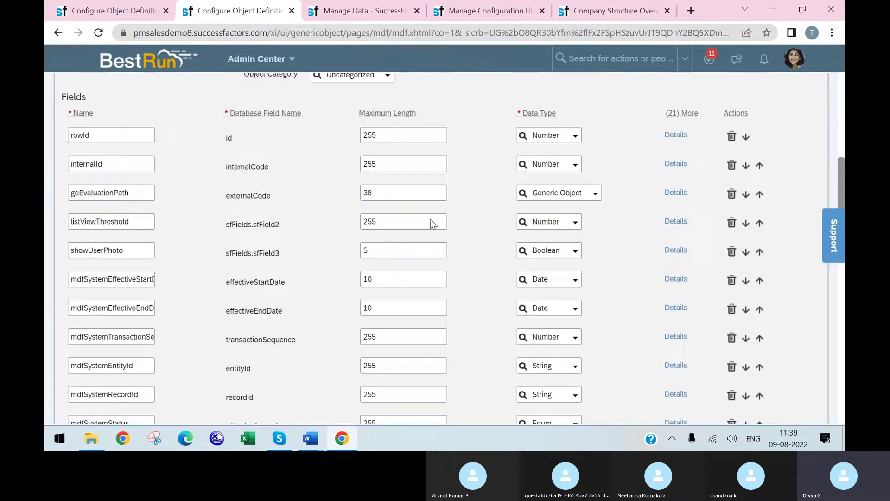
{"action": "scroll", "coordinate": [431, 217], "scroll_direction": "down", "scroll_amount": 13}
{"action": "scroll", "coordinate": [432, 218], "scroll_direction": "up", "scroll_amount": 8}
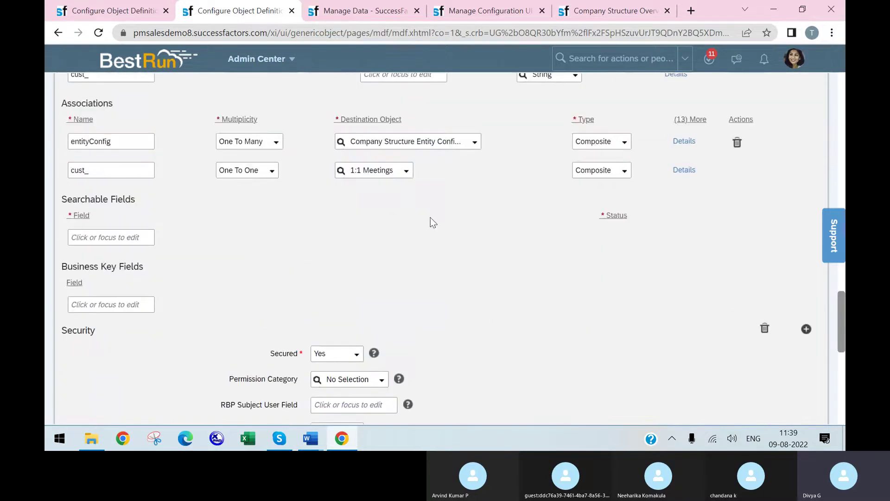
{"action": "scroll", "coordinate": [431, 218], "scroll_direction": "up", "scroll_amount": 12}
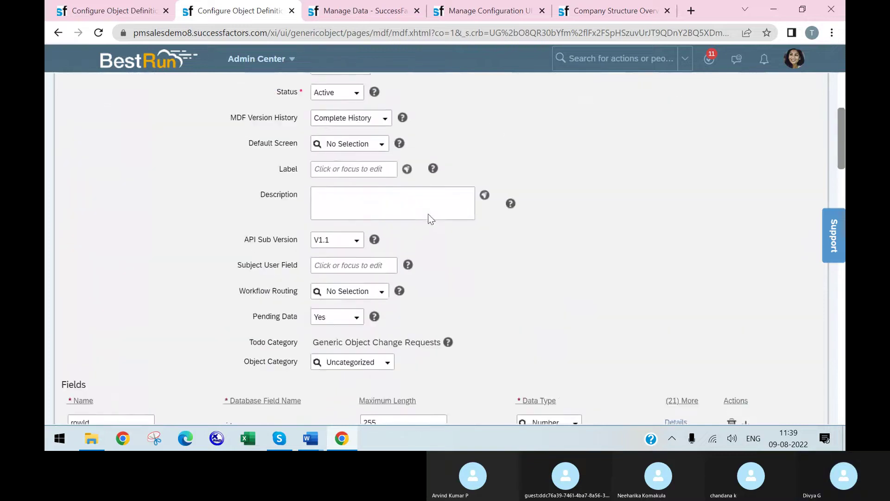
{"action": "scroll", "coordinate": [427, 214], "scroll_direction": "up", "scroll_amount": 3}
{"action": "left_click", "coordinate": [361, 11]}
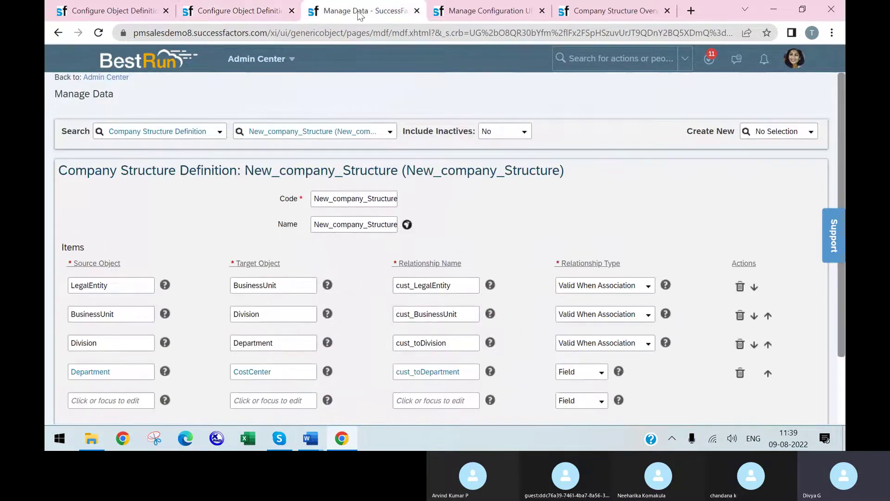
- Back in Manage Configuration UI, clear the fruitless 'dompanysre' search and start a new configuration
{"action": "left_click", "coordinate": [464, 11]}
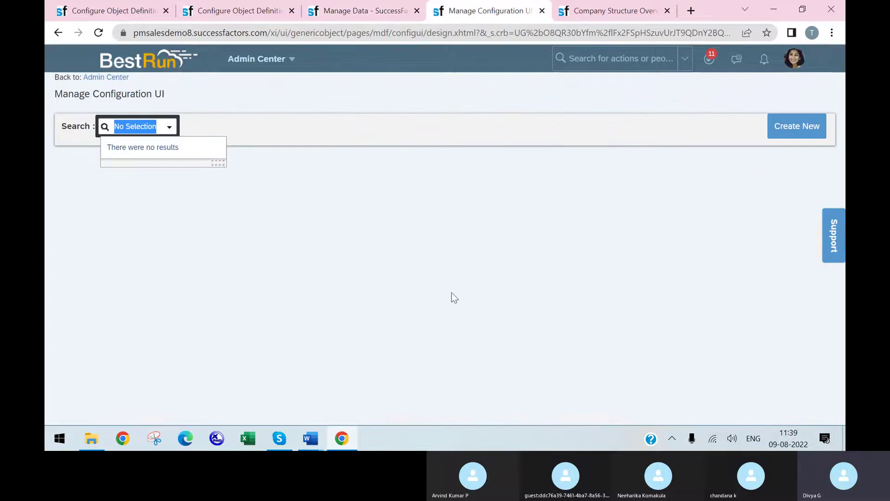
{"action": "left_click", "coordinate": [157, 129]}
{"action": "type", "text": "d"}
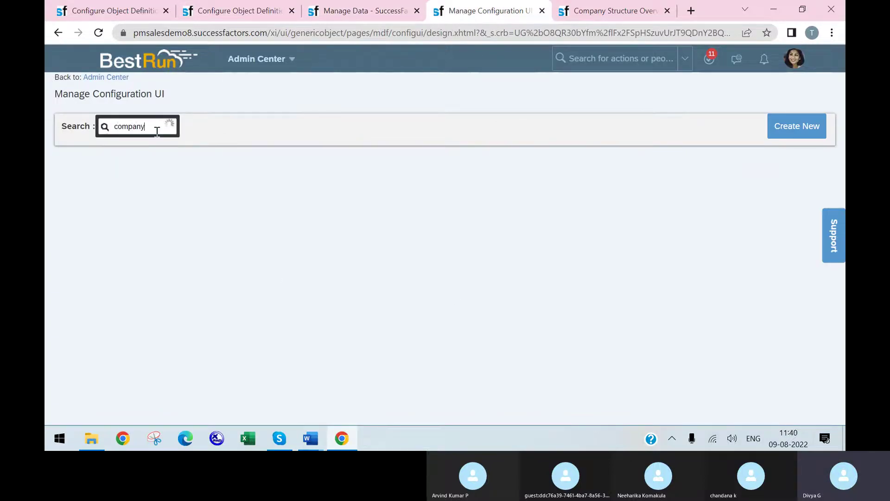
{"action": "type", "text": "ompany"}
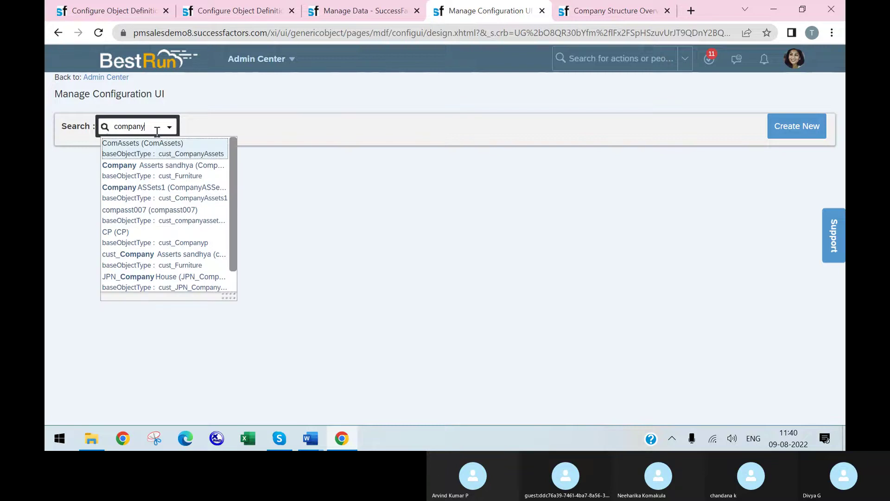
{"action": "type", "text": "stru"}
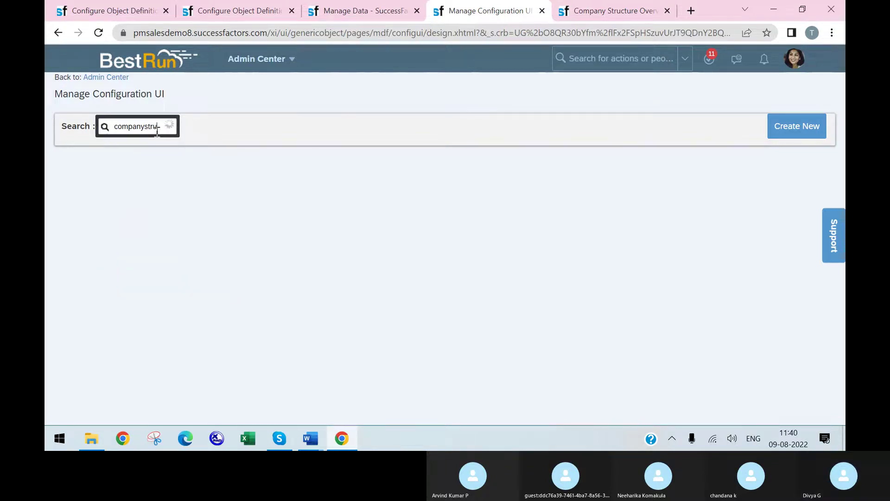
{"action": "type", "text": "re"}
{"action": "left_click", "coordinate": [162, 135]}
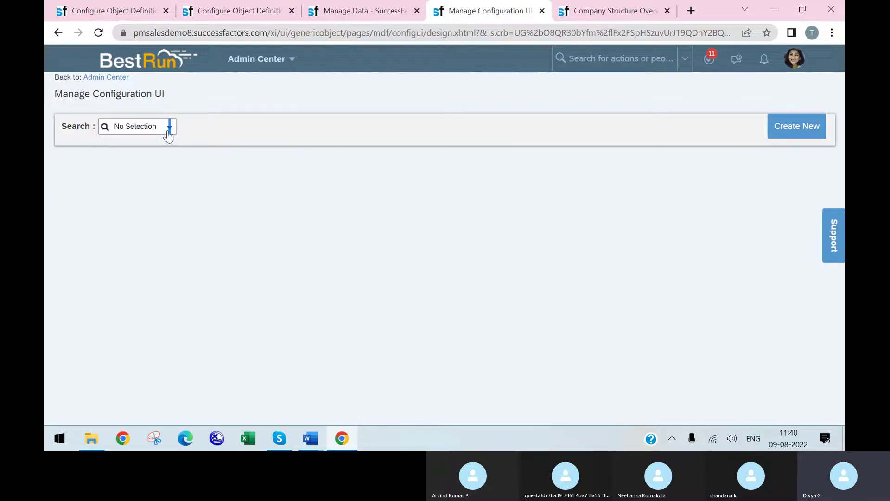
{"action": "left_click", "coordinate": [787, 132]}
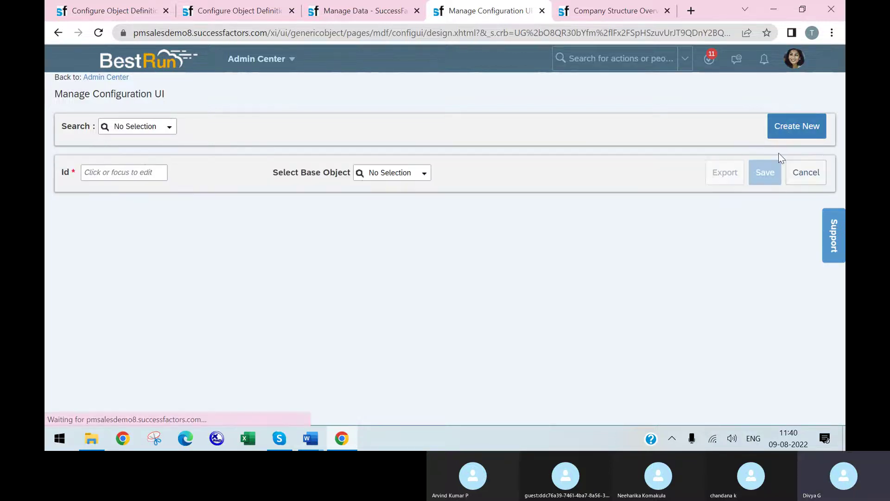
- Set the base object to Company Structure UI Configuration, found by typing 'company str'
{"action": "left_click", "coordinate": [408, 172]}
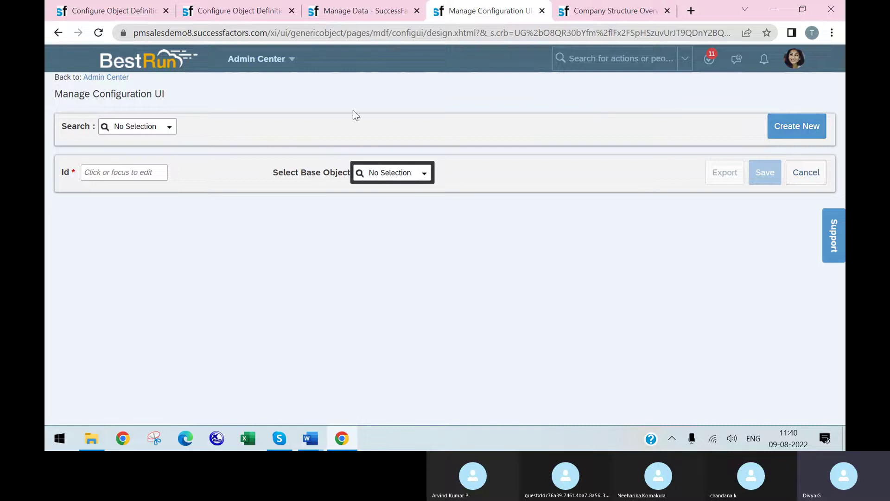
{"action": "left_click", "coordinate": [380, 153]}
{"action": "left_click", "coordinate": [402, 172]}
{"action": "type", "text": "companu"}
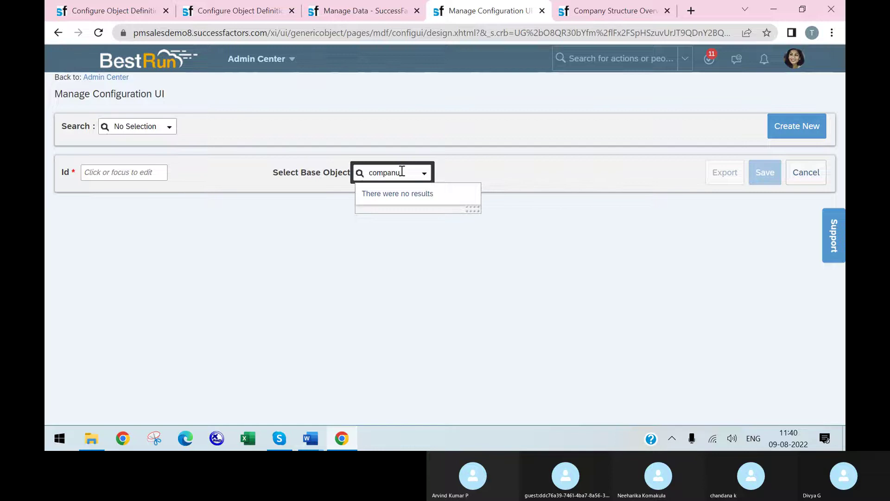
{"action": "key", "text": "BackSpace"}
{"action": "type", "text": "y str"}
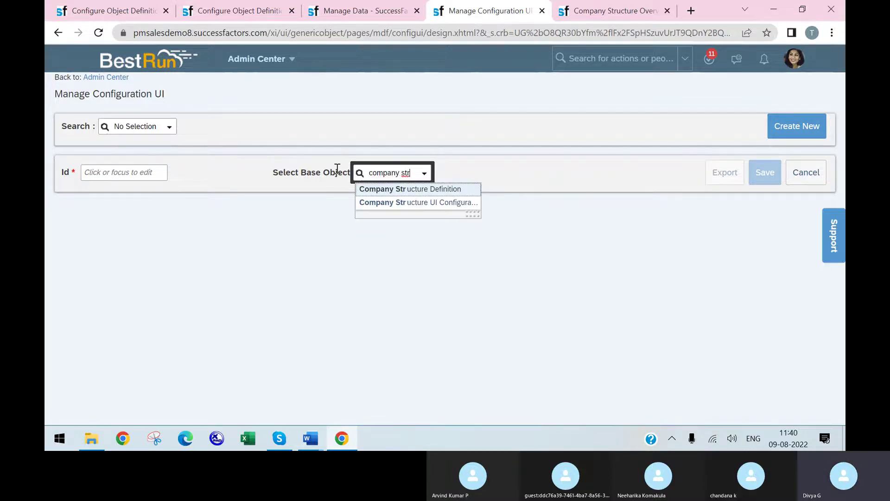
{"action": "left_click", "coordinate": [412, 201]}
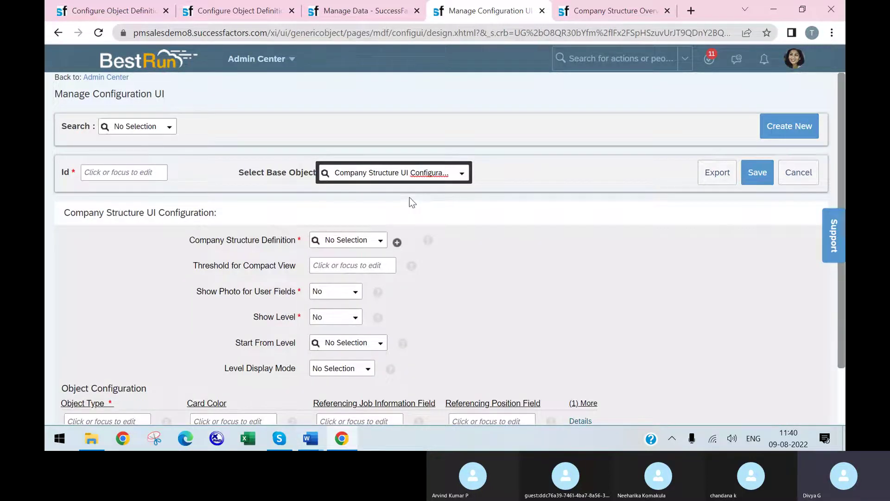
{"action": "scroll", "coordinate": [422, 205], "scroll_direction": "down", "scroll_amount": 2}
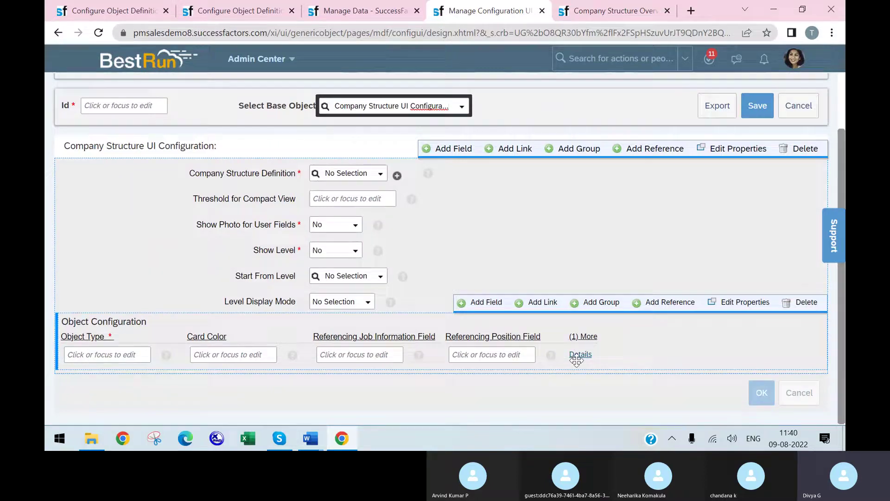
{"action": "left_click", "coordinate": [580, 355]}
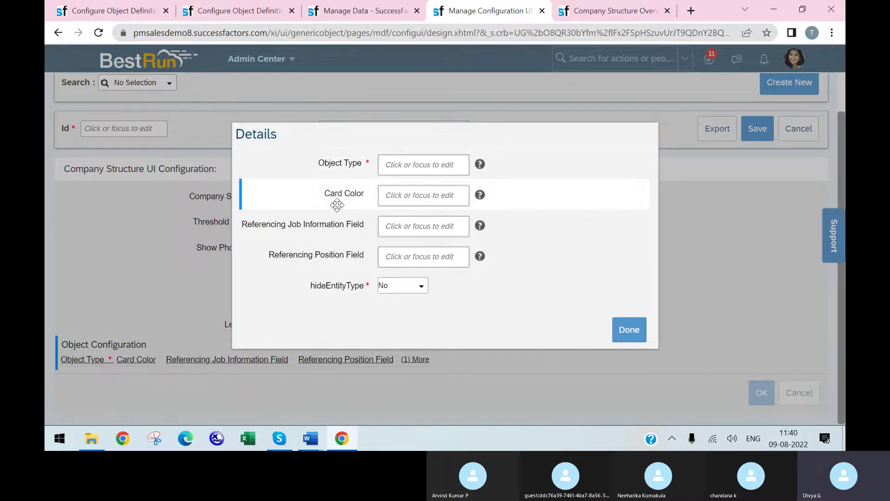
{"action": "key", "text": "ctrl+Tab"}
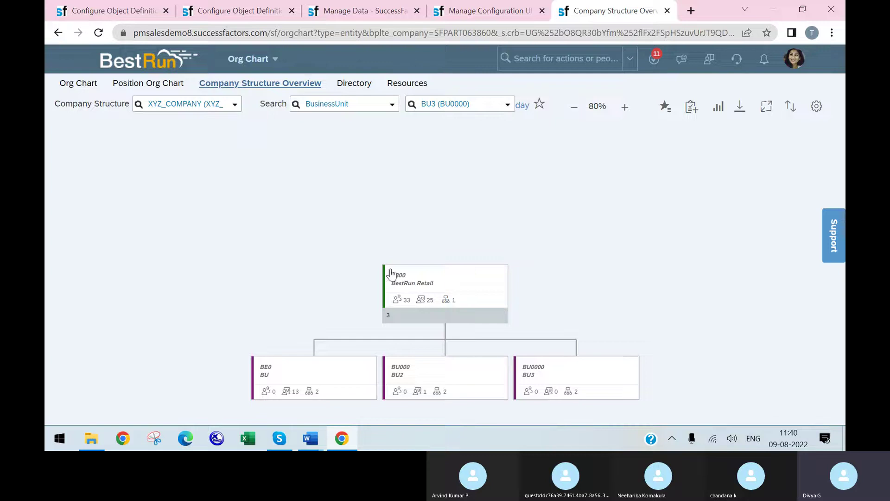
{"action": "left_click", "coordinate": [487, 10]}
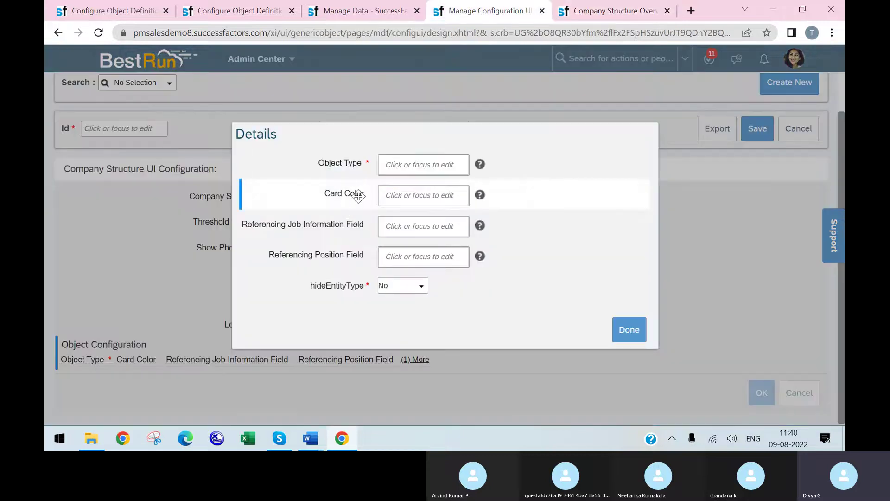
{"action": "left_click", "coordinate": [619, 10]}
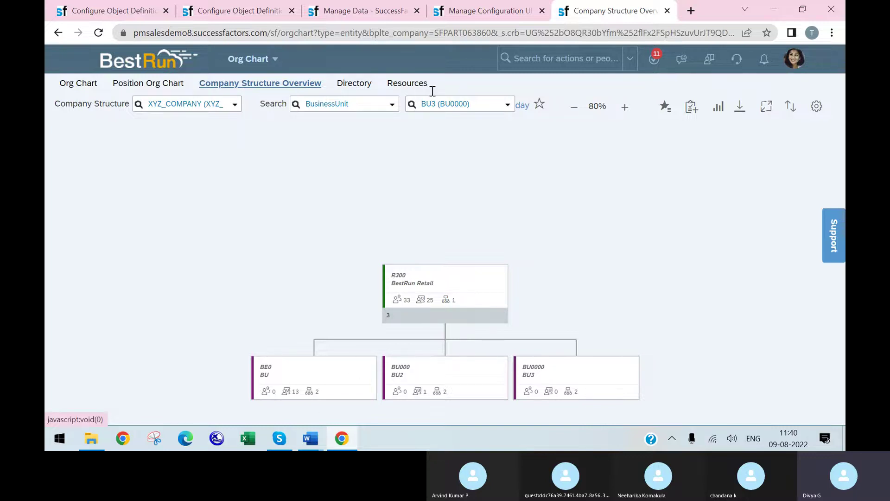
{"action": "left_click", "coordinate": [484, 10]}
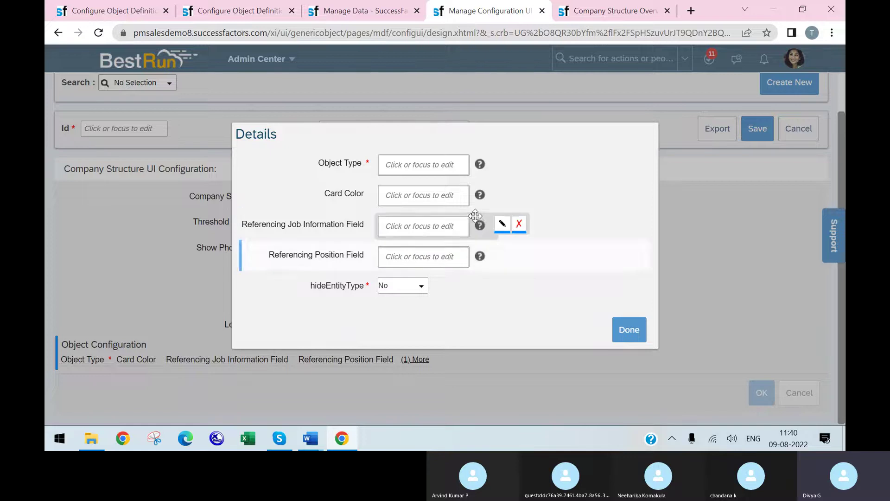
{"action": "left_click", "coordinate": [502, 193]}
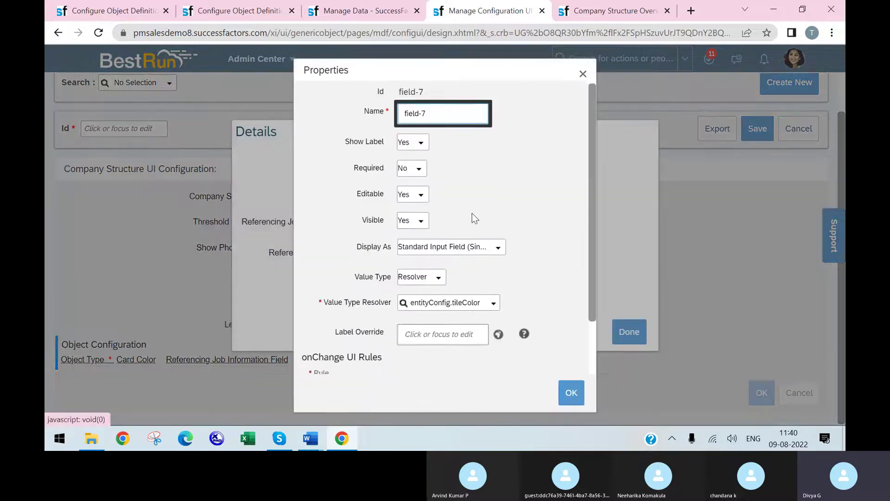
{"action": "scroll", "coordinate": [468, 224], "scroll_direction": "down", "scroll_amount": 2}
{"action": "scroll", "coordinate": [559, 207], "scroll_direction": "up", "scroll_amount": 2}
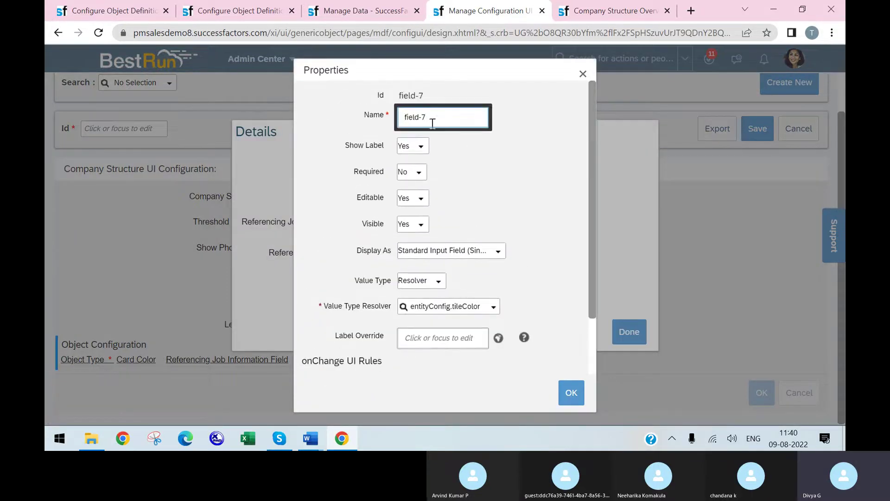
{"action": "scroll", "coordinate": [500, 228], "scroll_direction": "down", "scroll_amount": 2}
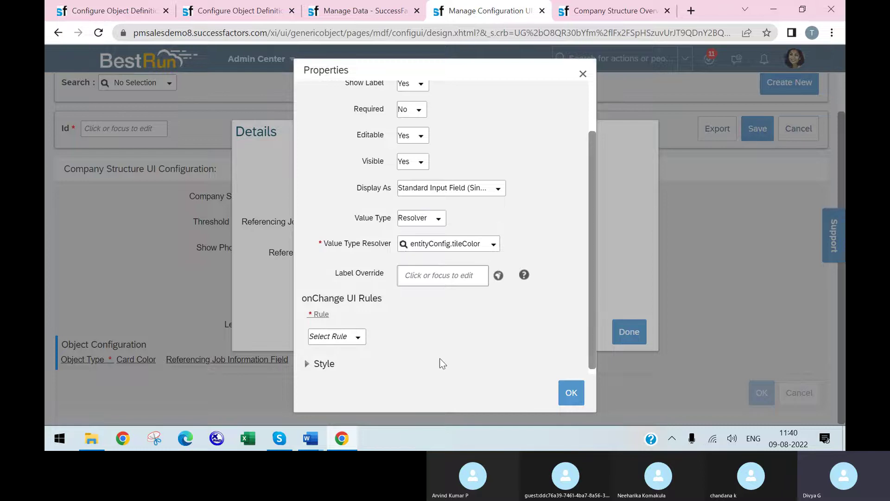
{"action": "left_click", "coordinate": [570, 394]}
{"action": "mouse_move", "coordinate": [391, 226]}
{"action": "left_click", "coordinate": [419, 193]}
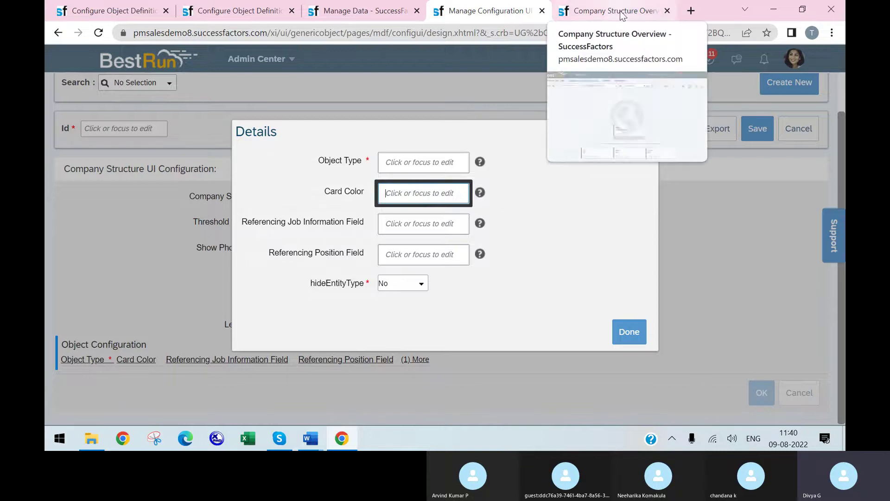
{"action": "mouse_move", "coordinate": [401, 217]}
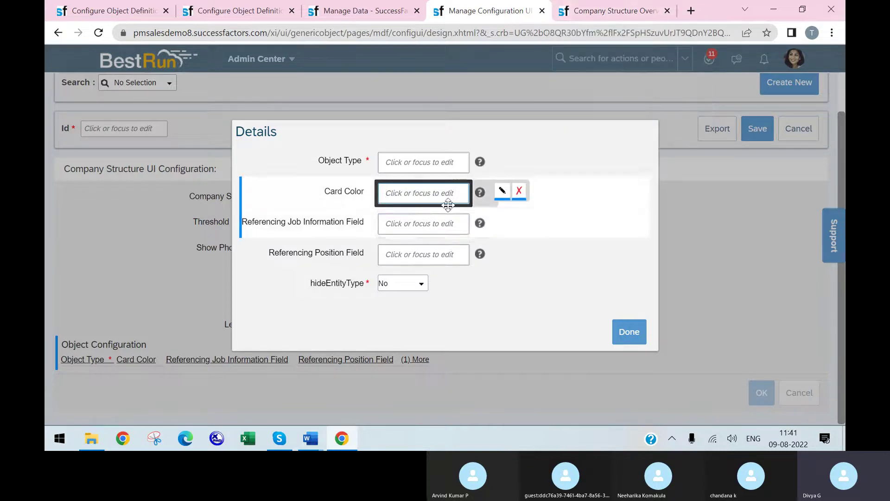
{"action": "left_click", "coordinate": [502, 228]}
{"action": "scroll", "coordinate": [492, 342], "scroll_direction": "down", "scroll_amount": 2}
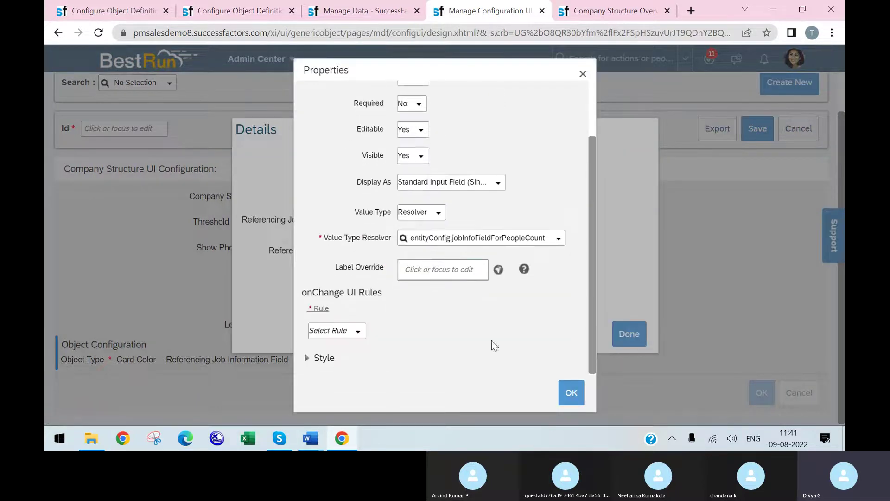
{"action": "left_click", "coordinate": [570, 394]}
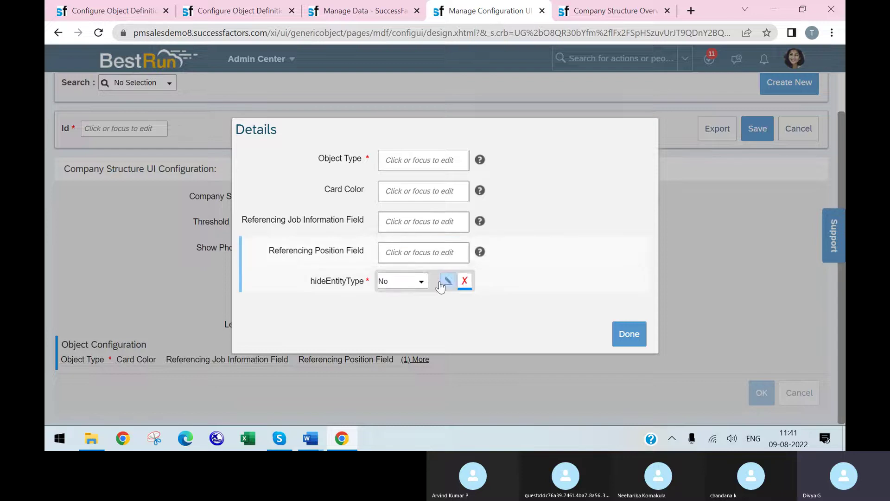
{"action": "left_click", "coordinate": [629, 333]}
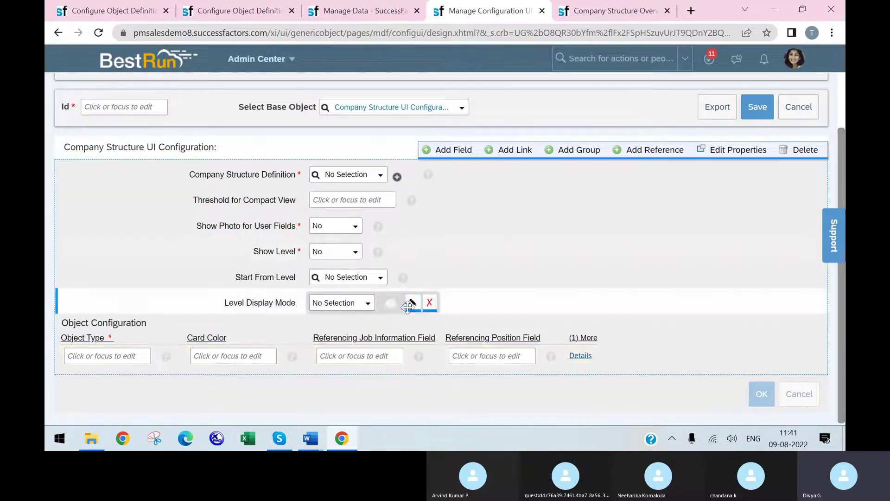
{"action": "left_click", "coordinate": [414, 303]}
{"action": "scroll", "coordinate": [464, 260], "scroll_direction": "down", "scroll_amount": 1}
{"action": "scroll", "coordinate": [480, 287], "scroll_direction": "up", "scroll_amount": 1}
{"action": "left_click", "coordinate": [570, 391]}
{"action": "mouse_move", "coordinate": [450, 176]}
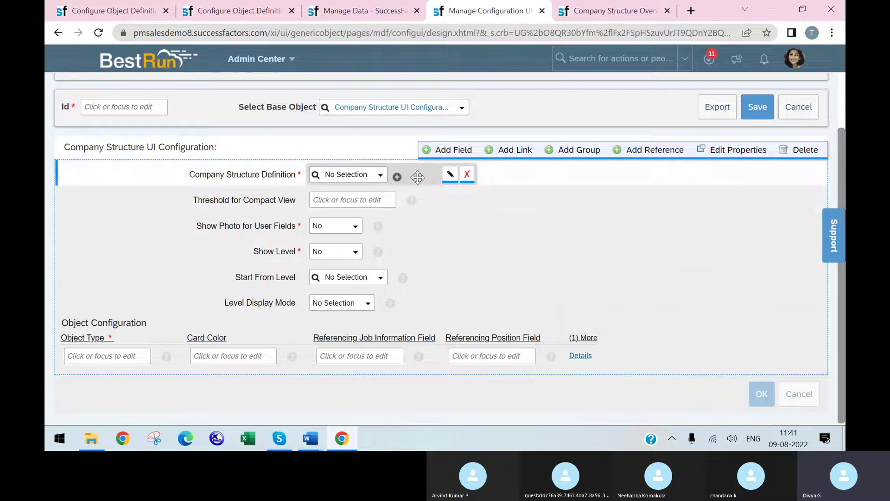
{"action": "left_click", "coordinate": [451, 175]}
{"action": "scroll", "coordinate": [463, 292], "scroll_direction": "down", "scroll_amount": 1}
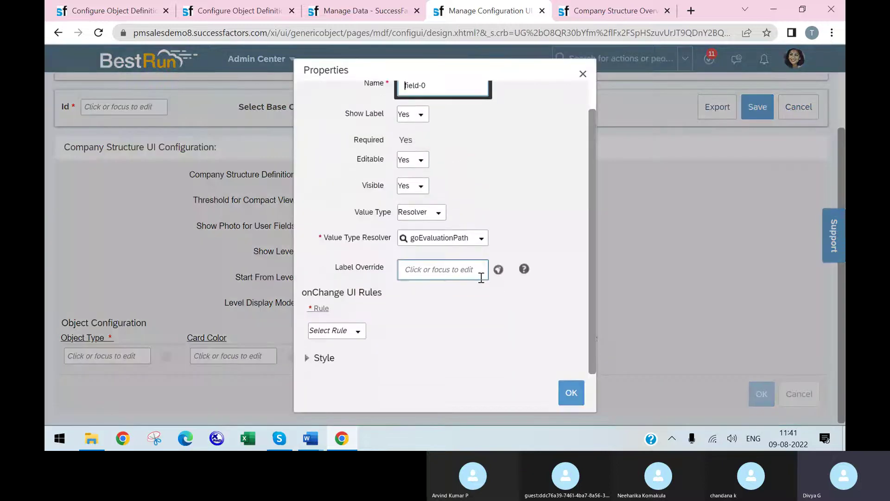
{"action": "left_click", "coordinate": [571, 387]}
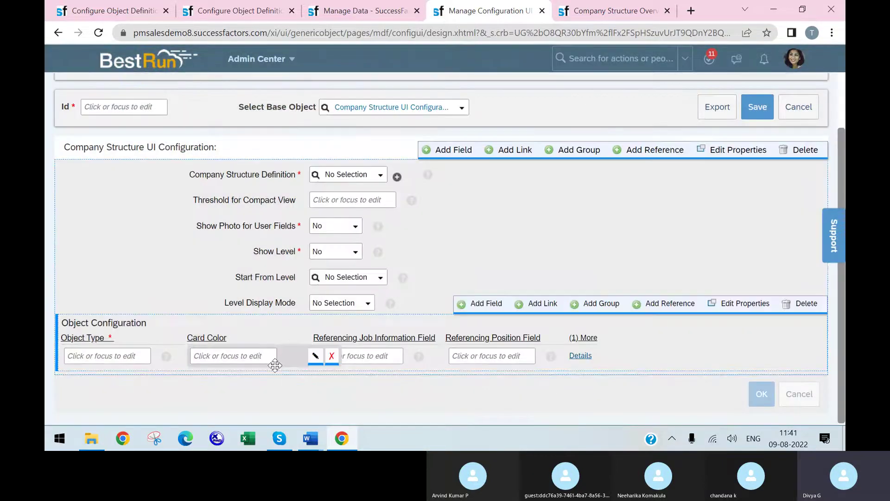
{"action": "left_click", "coordinate": [580, 354]}
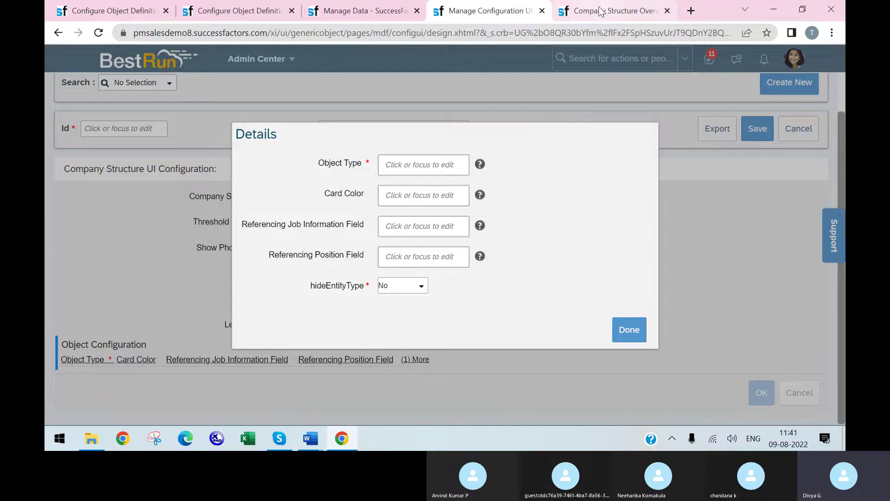
{"action": "left_click", "coordinate": [588, 18]}
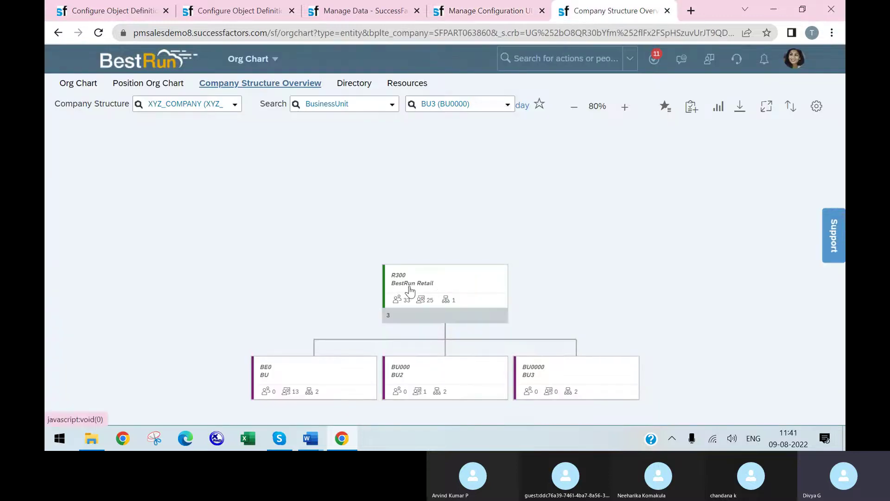
{"action": "left_click", "coordinate": [362, 9]}
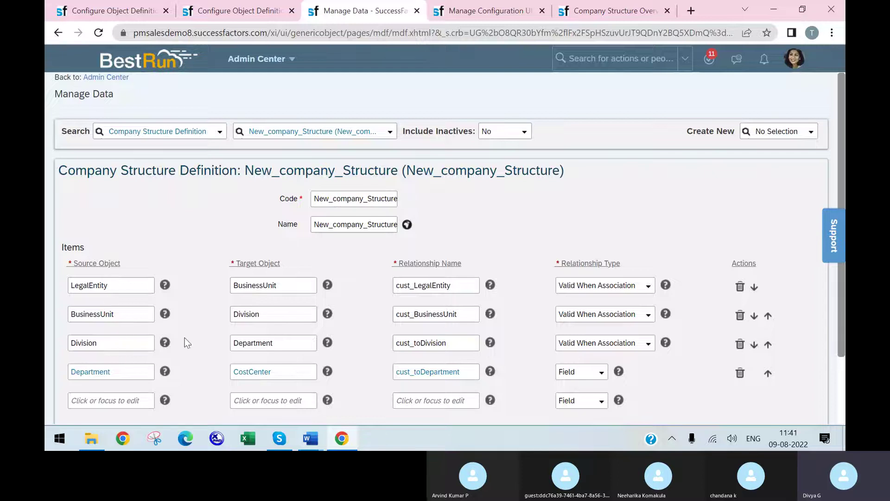
{"action": "left_click", "coordinate": [505, 12]}
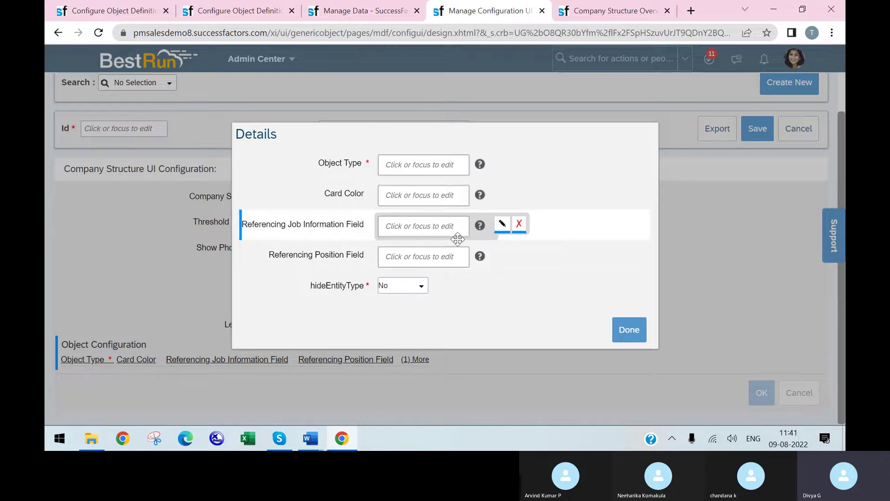
{"action": "left_click", "coordinate": [634, 326]}
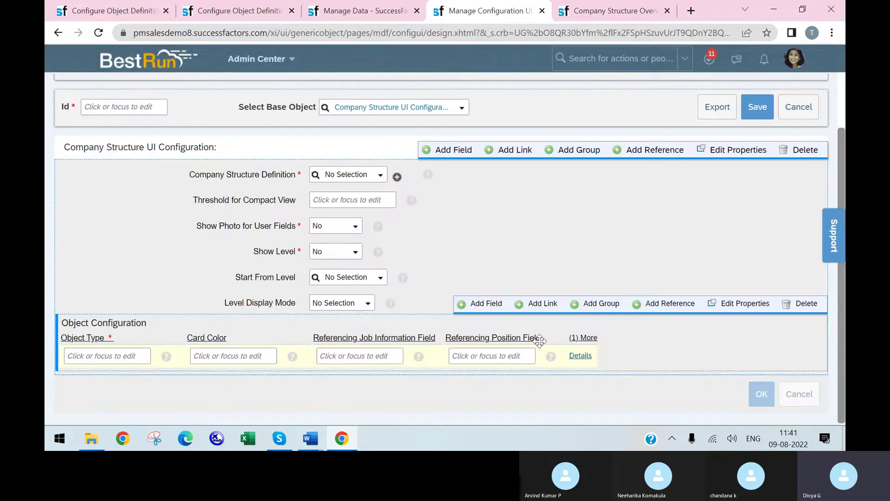
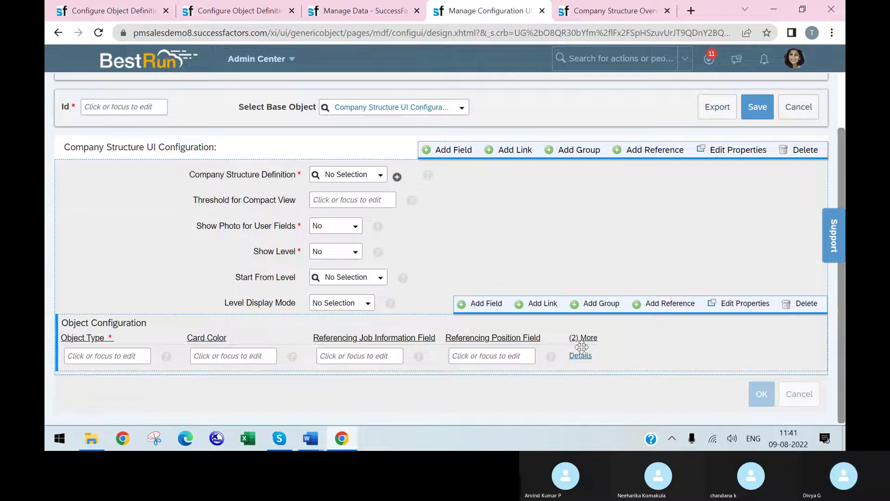
- Change the Object Configuration group layout to Form, after briefly trying Flow
{"action": "left_click", "coordinate": [747, 306]}
{"action": "scroll", "coordinate": [471, 218], "scroll_direction": "down", "scroll_amount": 5}
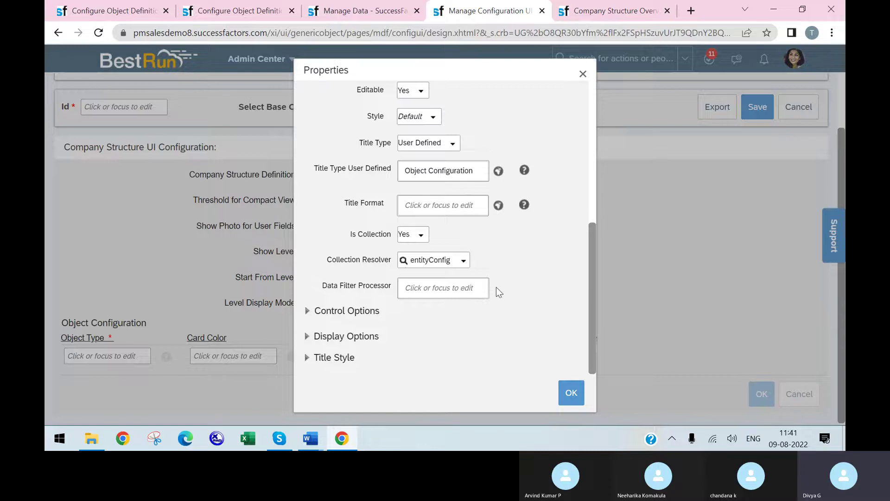
{"action": "scroll", "coordinate": [364, 289], "scroll_direction": "up", "scroll_amount": 5}
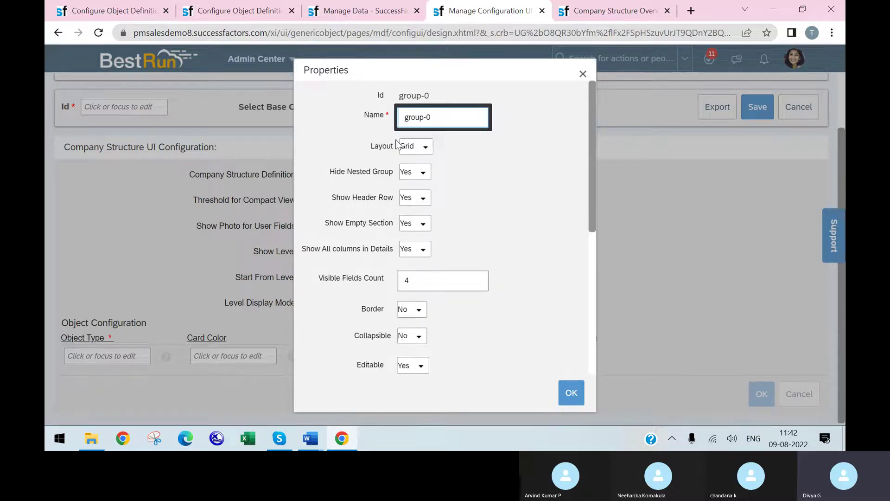
{"action": "left_click", "coordinate": [603, 13]}
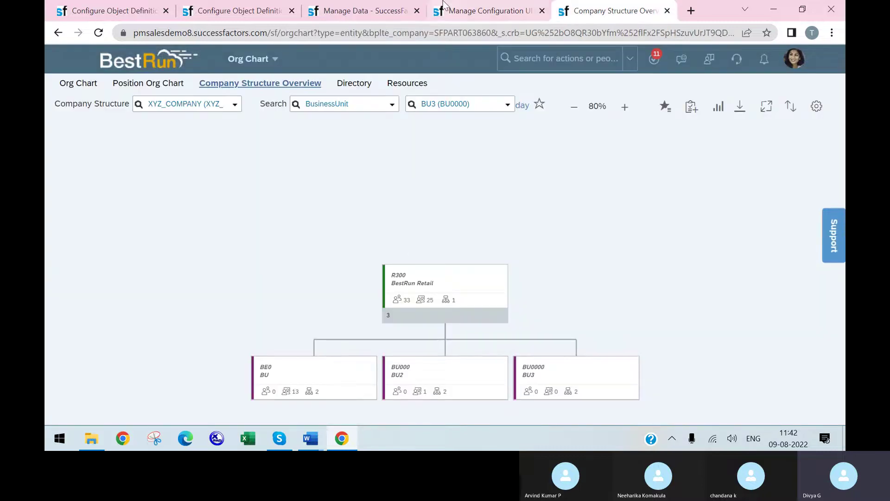
{"action": "left_click", "coordinate": [471, 13]}
{"action": "left_click", "coordinate": [423, 147]}
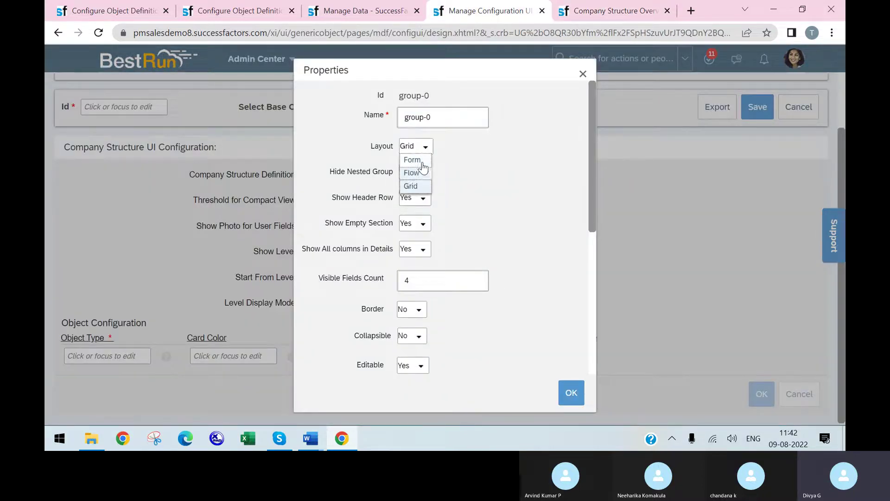
{"action": "left_click", "coordinate": [417, 160]}
{"action": "left_click", "coordinate": [426, 147]}
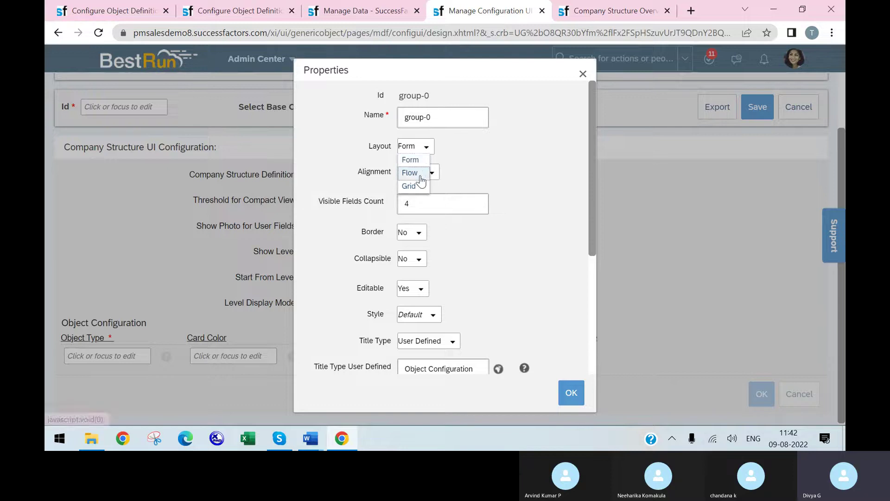
{"action": "left_click", "coordinate": [410, 173]}
{"action": "left_click", "coordinate": [425, 151]}
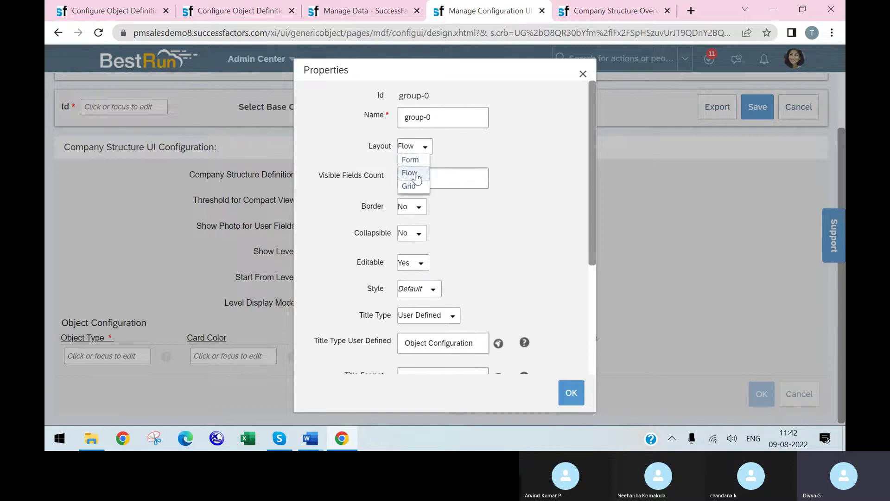
{"action": "left_click", "coordinate": [417, 160]}
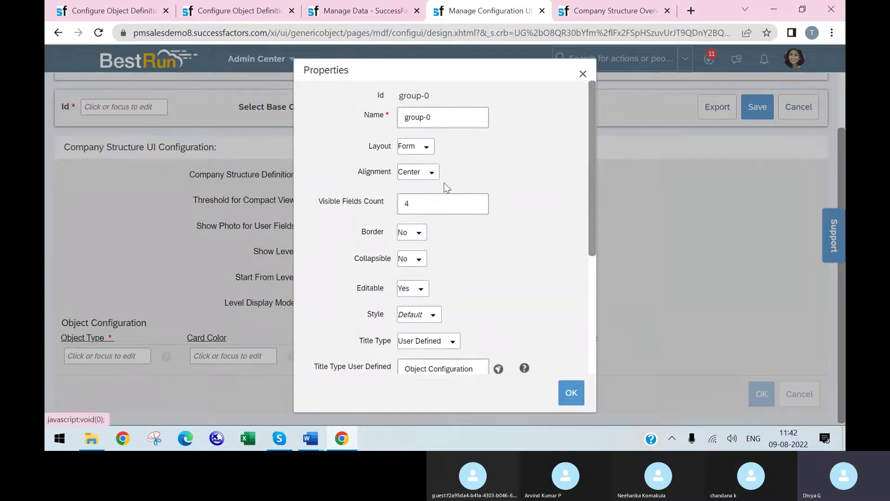
- Review the group's record control and display type options, then apply the property changes
{"action": "scroll", "coordinate": [436, 181], "scroll_direction": "down", "scroll_amount": 1}
{"action": "scroll", "coordinate": [443, 160], "scroll_direction": "down", "scroll_amount": 1}
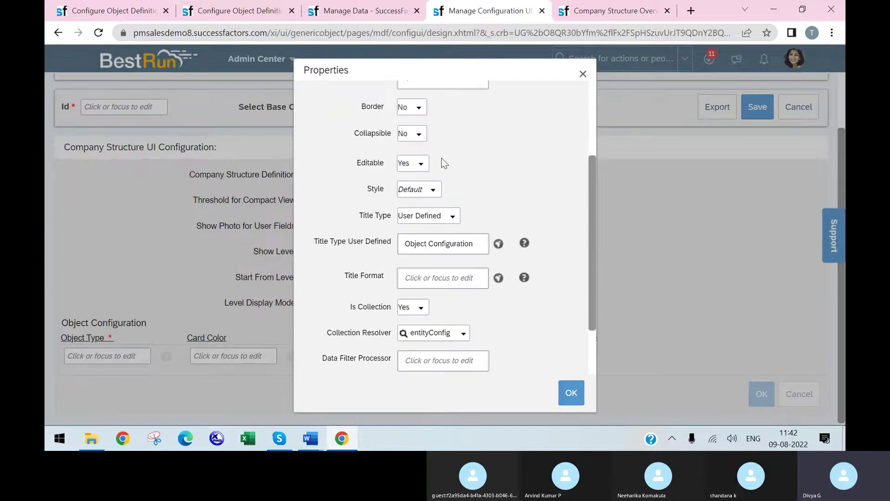
{"action": "scroll", "coordinate": [429, 174], "scroll_direction": "down", "scroll_amount": 1}
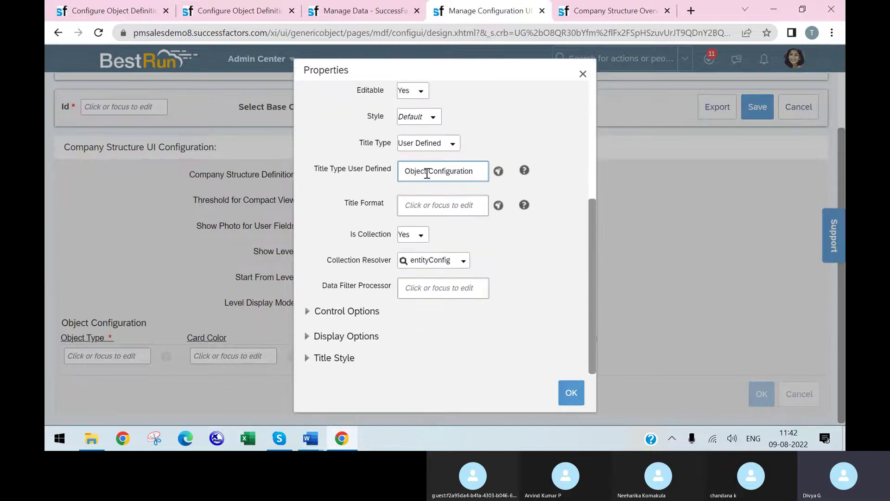
{"action": "left_click", "coordinate": [306, 311]}
{"action": "scroll", "coordinate": [404, 307], "scroll_direction": "down", "scroll_amount": 1}
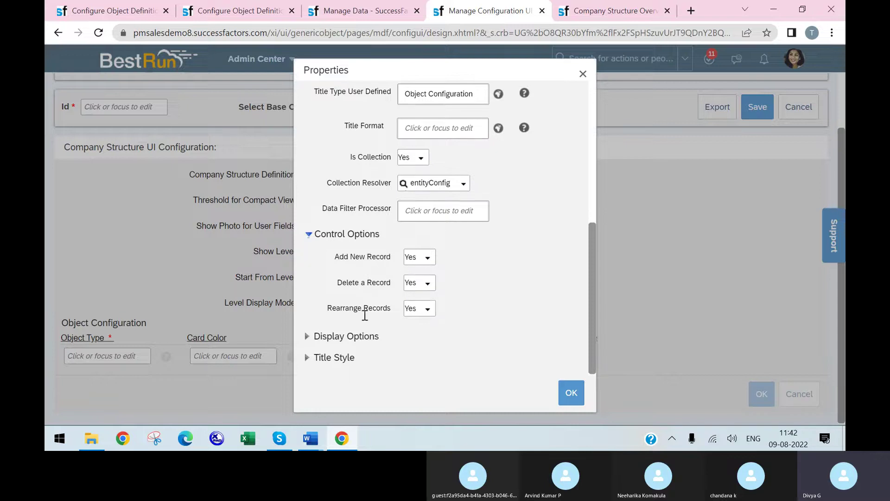
{"action": "left_click", "coordinate": [308, 337]}
{"action": "scroll", "coordinate": [518, 305], "scroll_direction": "down", "scroll_amount": 1}
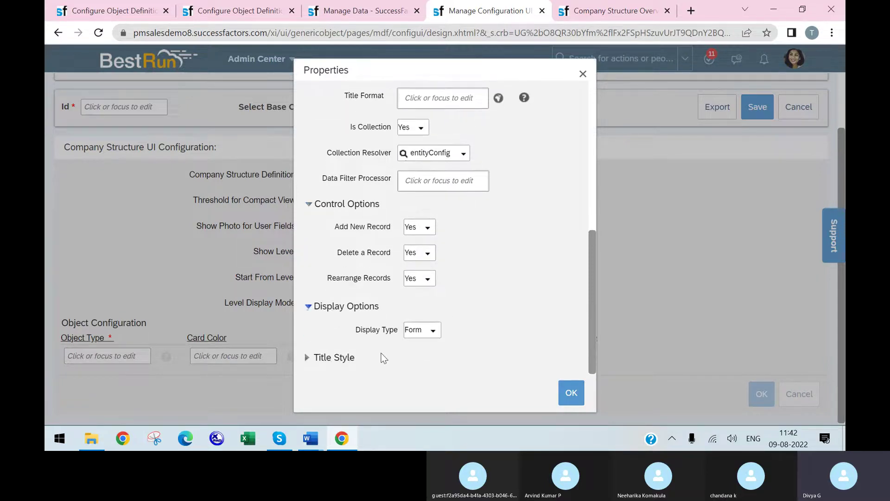
{"action": "scroll", "coordinate": [549, 334], "scroll_direction": "down", "scroll_amount": 3}
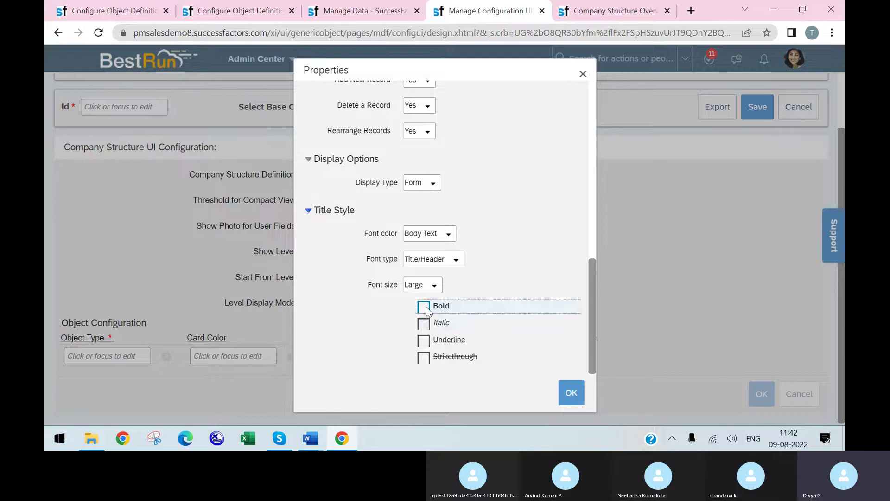
{"action": "left_click", "coordinate": [568, 393]}
{"action": "scroll", "coordinate": [539, 383], "scroll_direction": "down", "scroll_amount": 2}
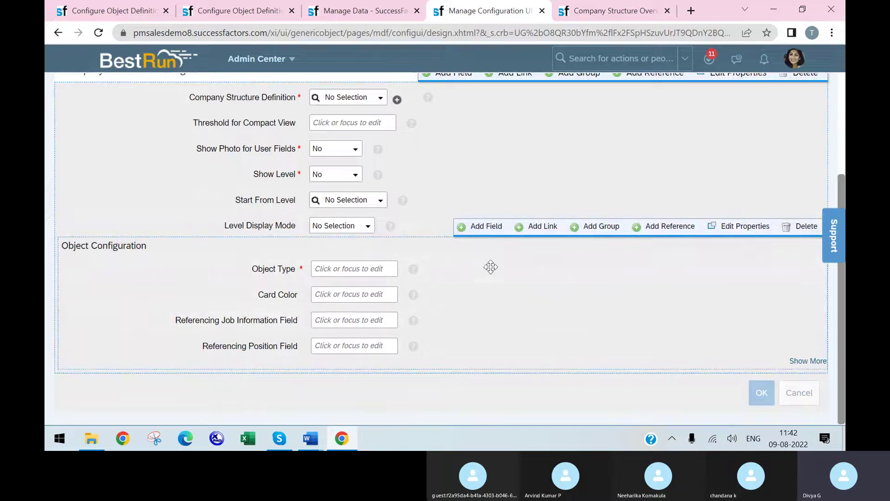
{"action": "left_click", "coordinate": [464, 227]}
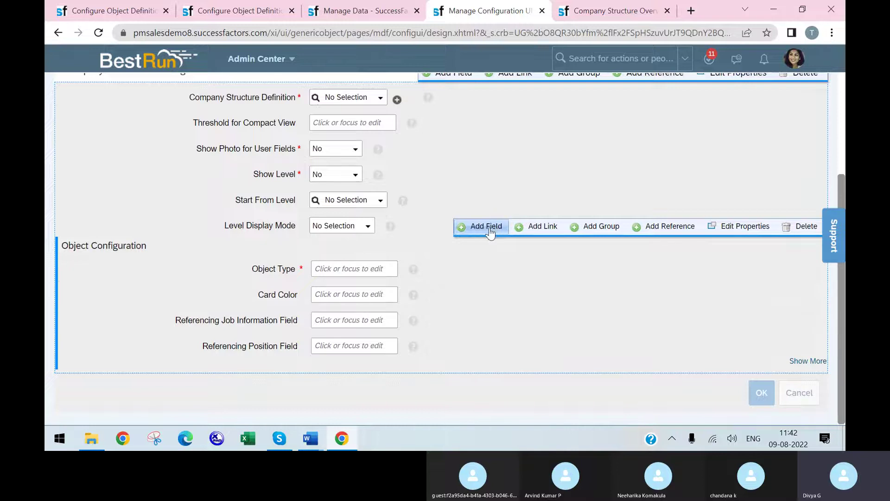
{"action": "scroll", "coordinate": [519, 349], "scroll_direction": "up", "scroll_amount": 3}
{"action": "scroll", "coordinate": [517, 324], "scroll_direction": "down", "scroll_amount": 3}
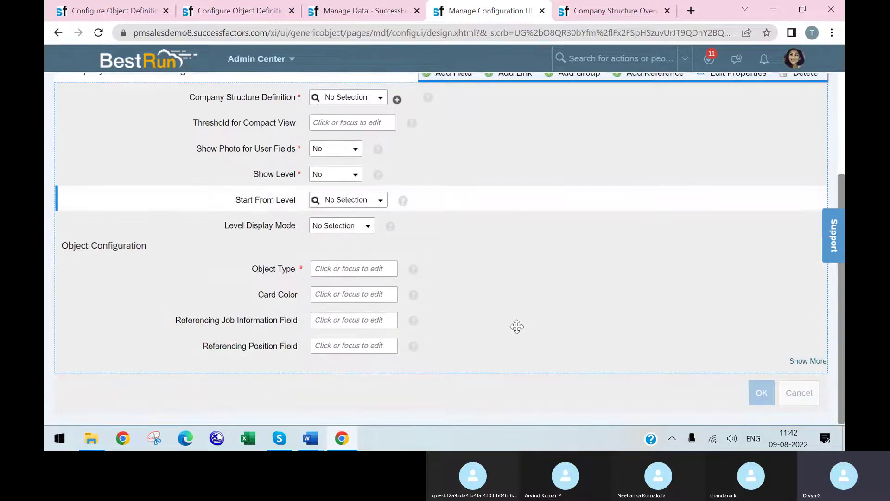
{"action": "left_click", "coordinate": [465, 229]}
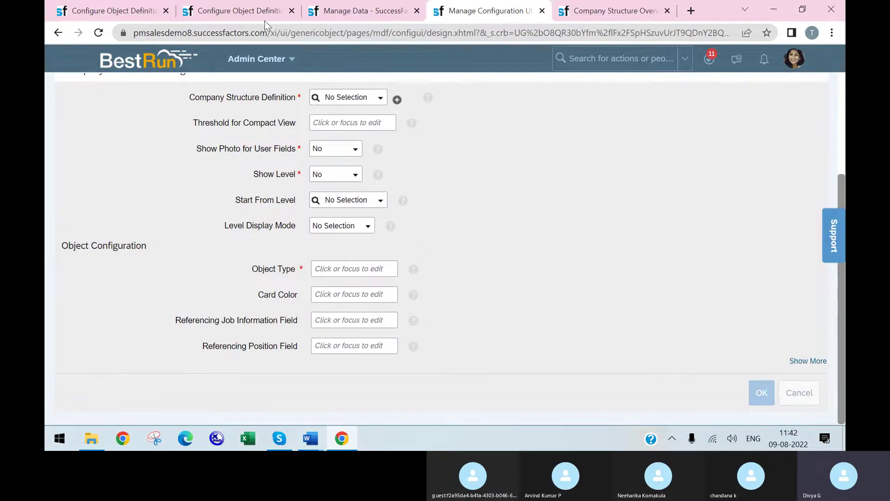
{"action": "scroll", "coordinate": [385, 307], "scroll_direction": "up", "scroll_amount": 3}
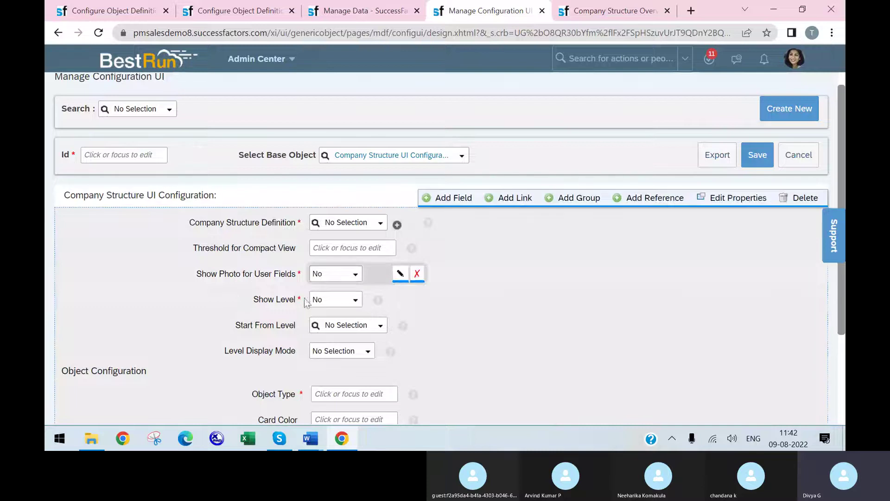
{"action": "left_click", "coordinate": [632, 10]}
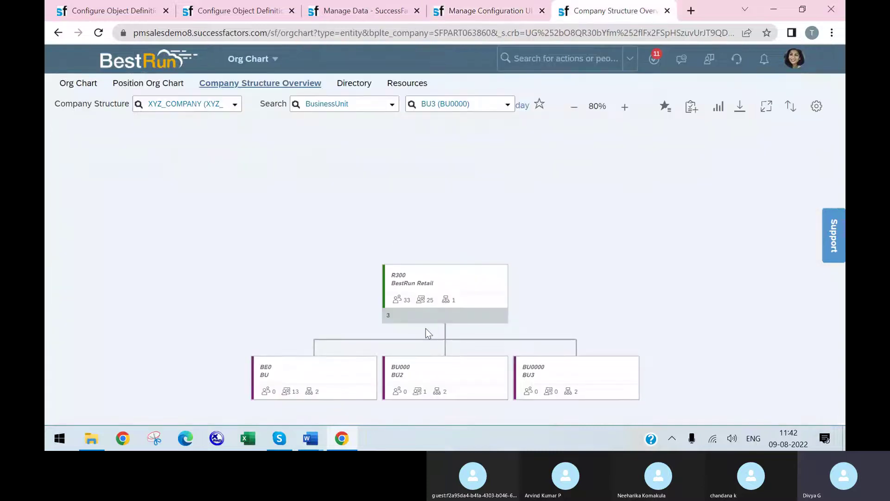
{"action": "left_click", "coordinate": [456, 274]}
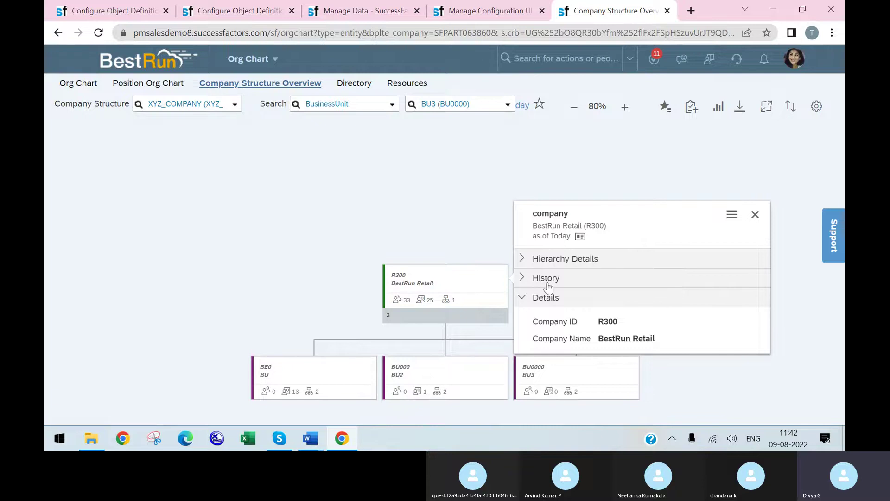
{"action": "left_click", "coordinate": [469, 6]}
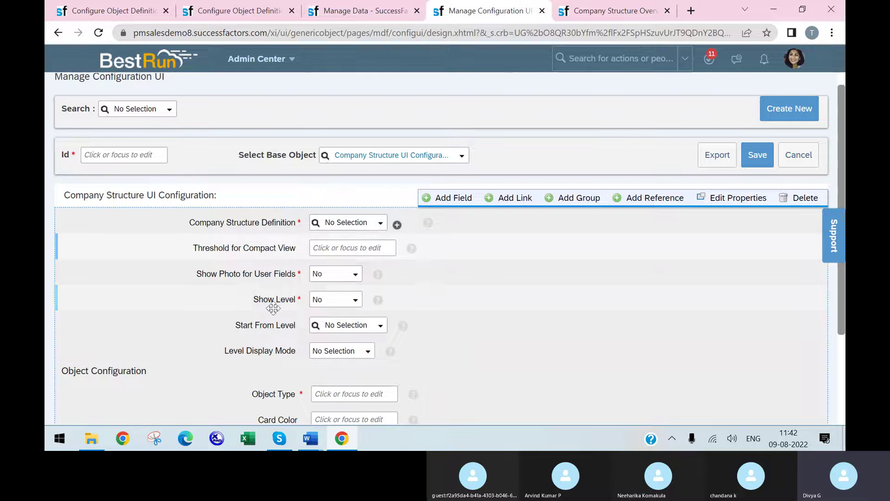
- Set Show Photo for User Fields to Yes
{"action": "left_click", "coordinate": [356, 278]}
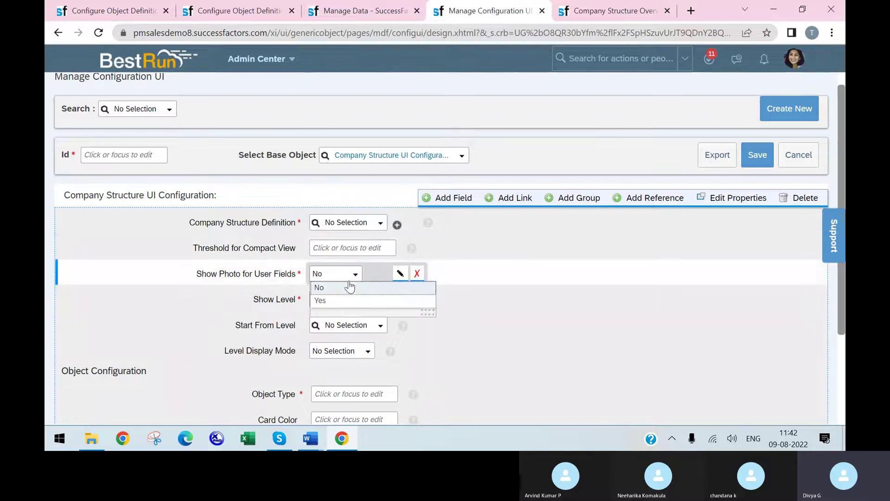
{"action": "left_click", "coordinate": [336, 301]}
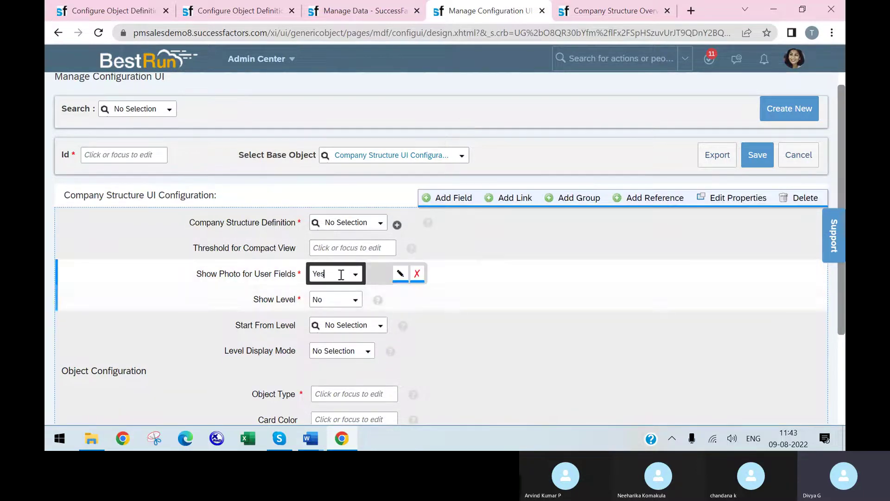
{"action": "left_click", "coordinate": [608, 11]}
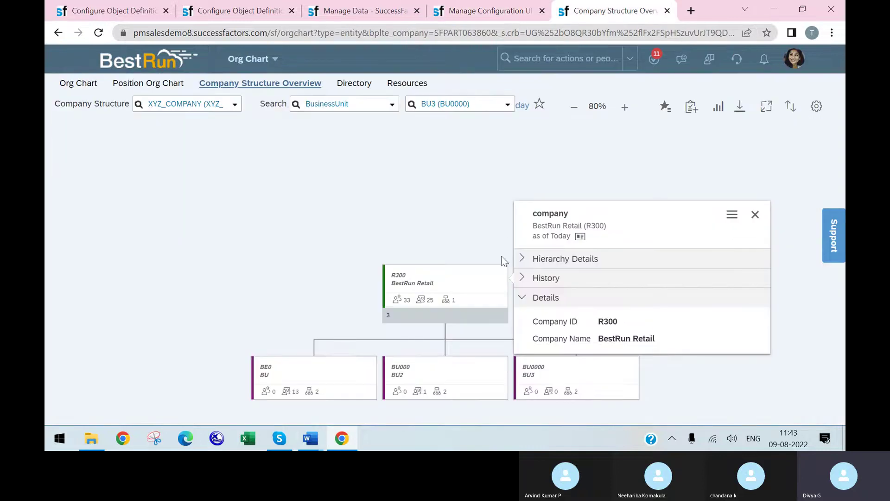
{"action": "left_click", "coordinate": [487, 11]}
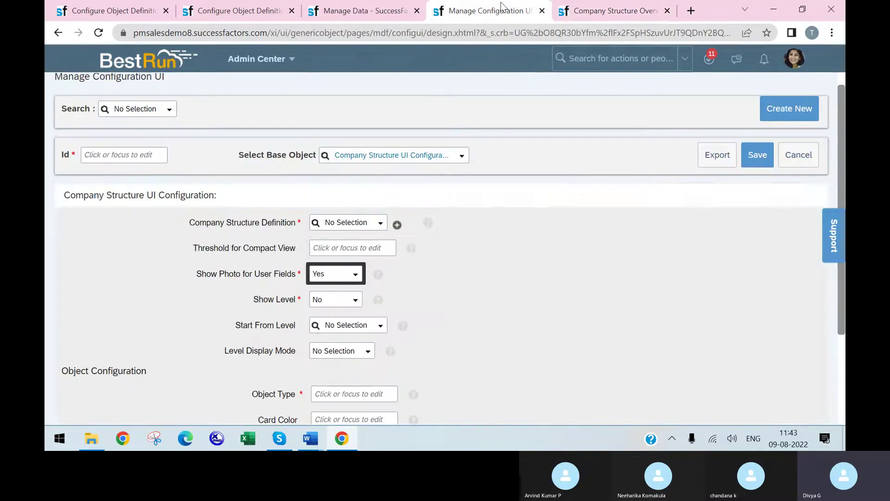
- Enter 12 as the Threshold for Compact View, checking it against the org chart
{"action": "left_click", "coordinate": [335, 251]}
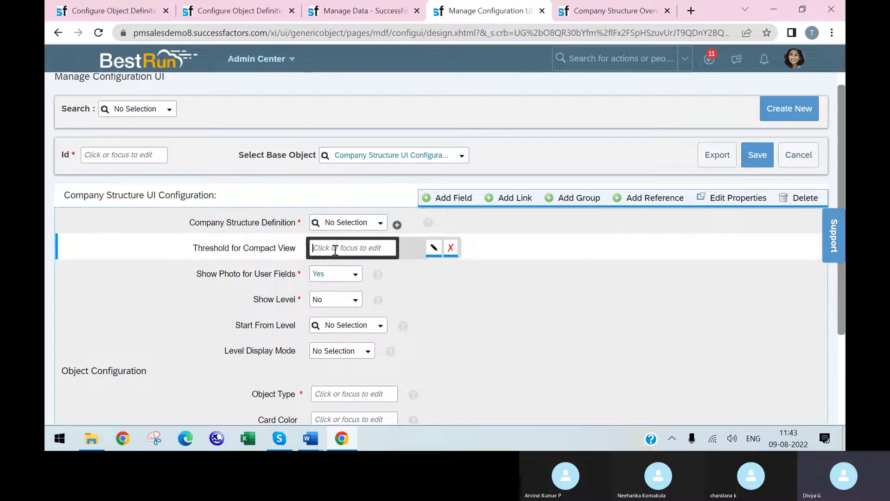
{"action": "type", "text": "12"}
{"action": "left_click", "coordinate": [592, 10]}
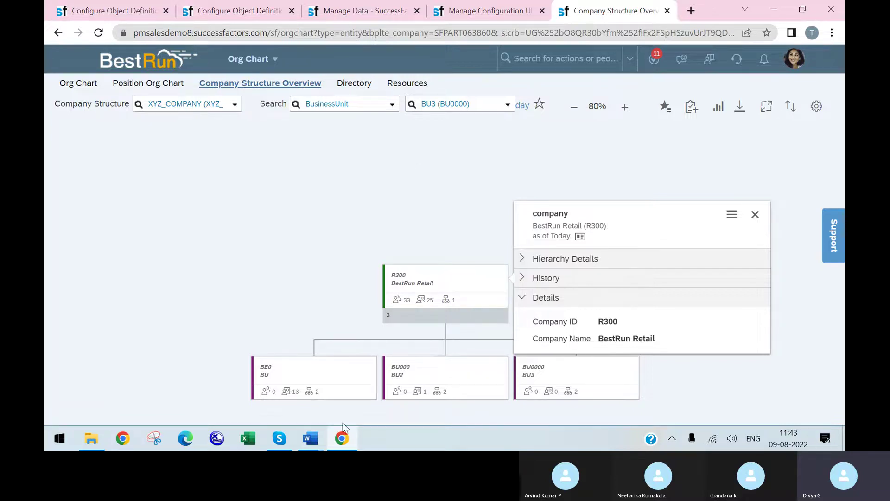
{"action": "scroll", "coordinate": [415, 316], "scroll_direction": "down", "scroll_amount": 5}
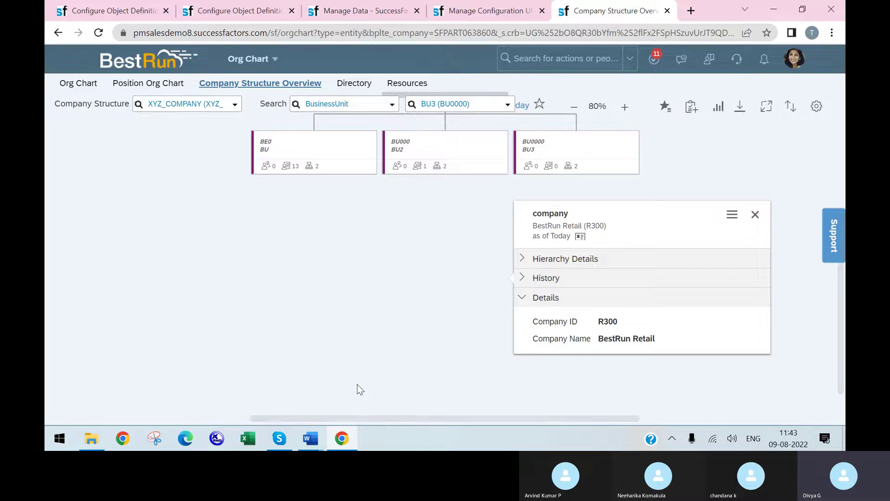
{"action": "left_click", "coordinate": [371, 11]}
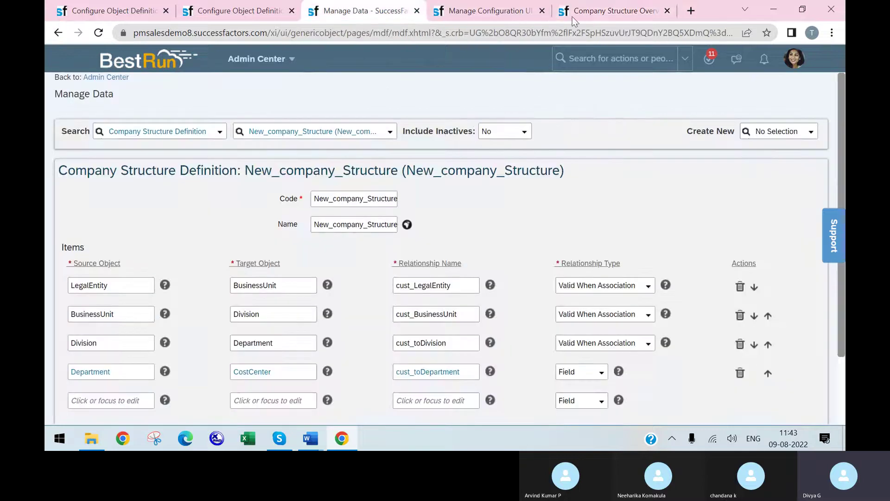
{"action": "left_click", "coordinate": [487, 11]}
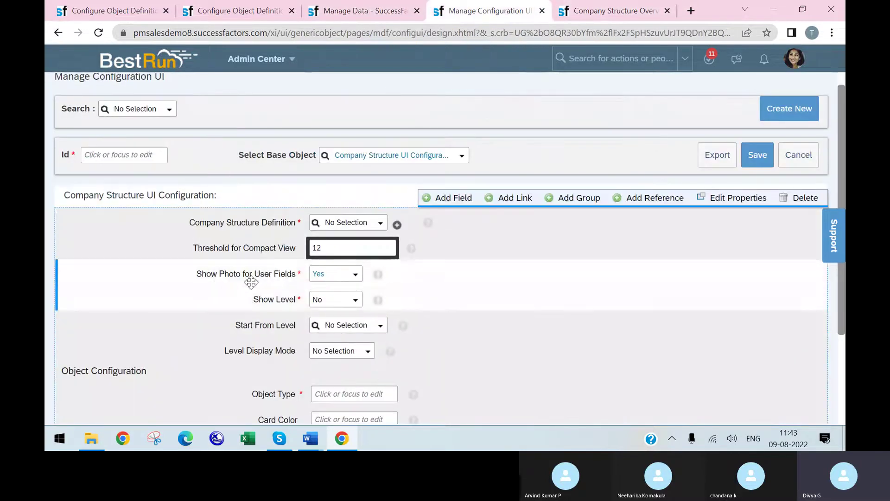
{"action": "left_click", "coordinate": [625, 17]}
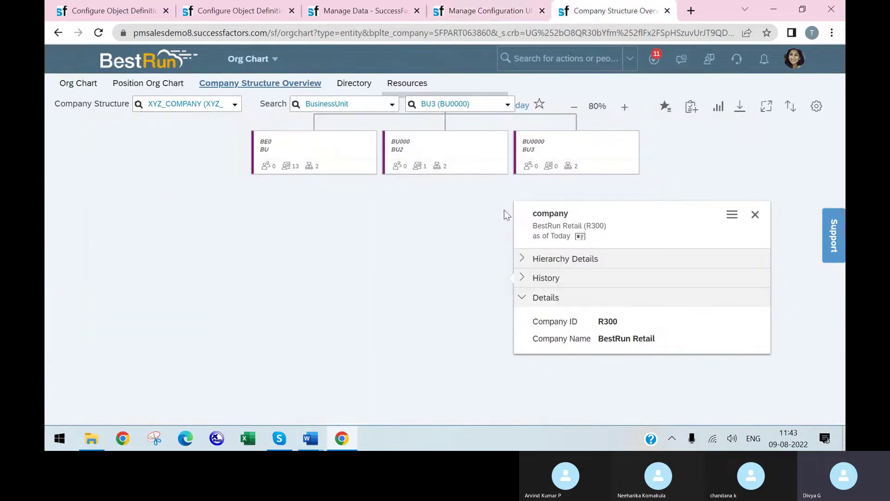
{"action": "left_click", "coordinate": [510, 12]}
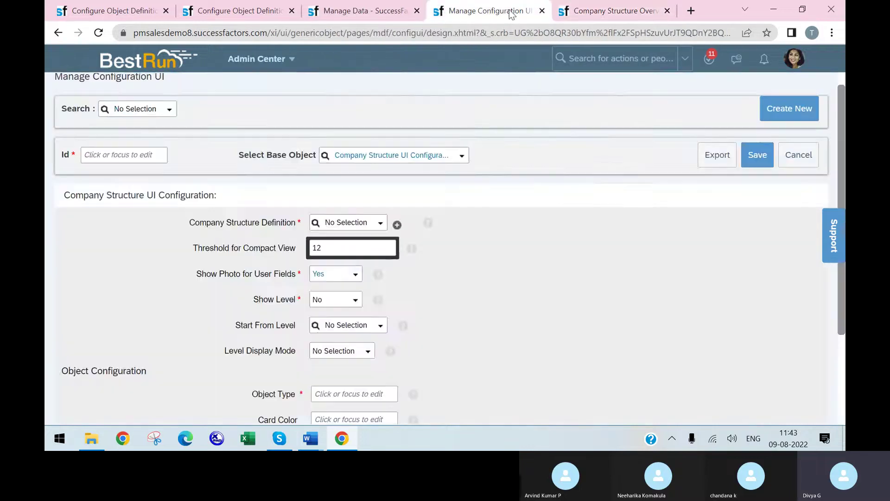
- Set Show Level to Yes, leaving Start From Level and Level Display Mode unchanged
{"action": "left_click", "coordinate": [355, 301]}
{"action": "left_click", "coordinate": [352, 328]}
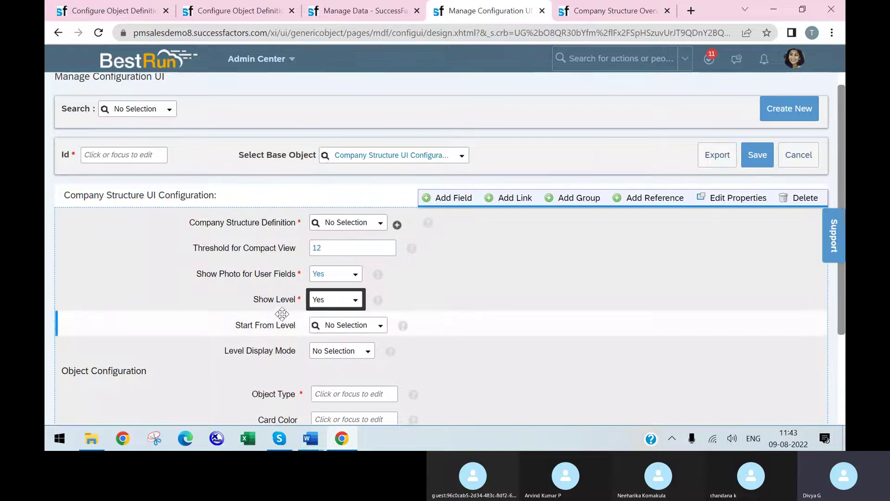
{"action": "left_click", "coordinate": [376, 326]}
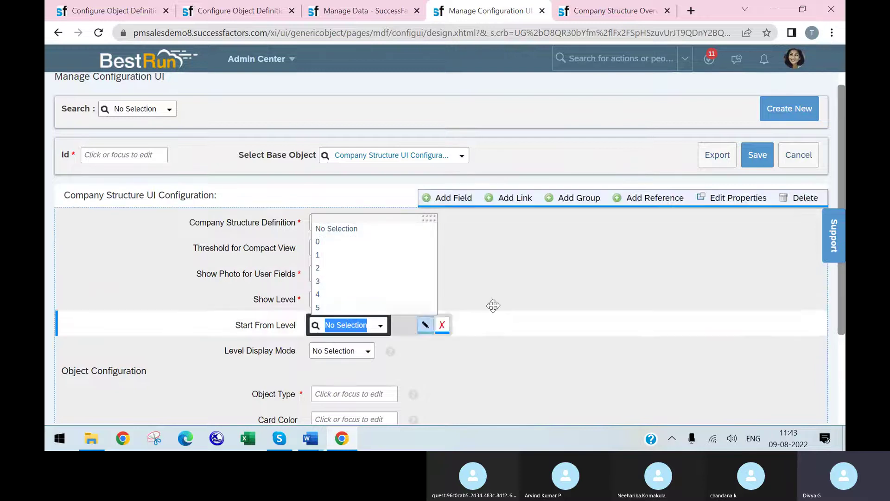
{"action": "left_click", "coordinate": [605, 5]}
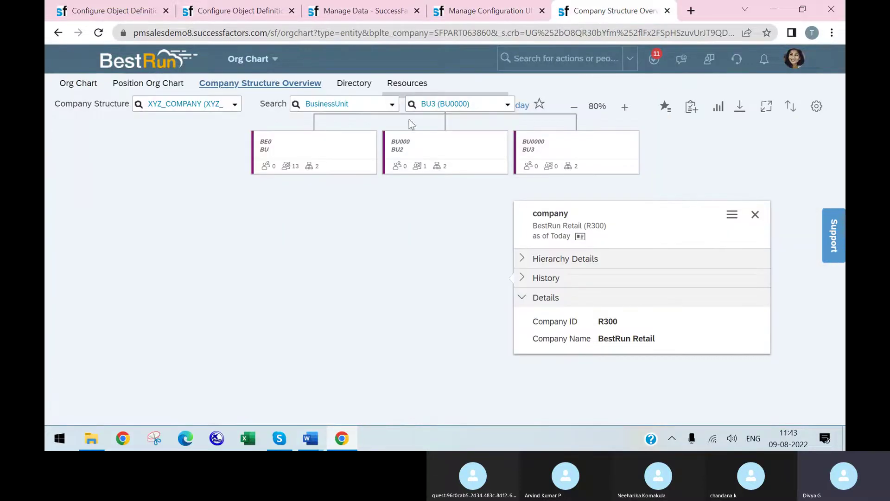
{"action": "left_click", "coordinate": [482, 10]}
{"action": "left_click", "coordinate": [542, 324]}
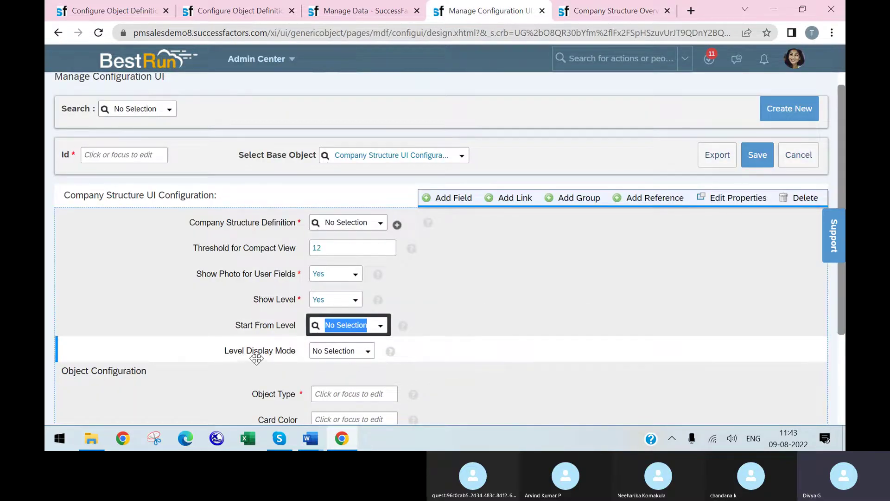
{"action": "left_click", "coordinate": [369, 353]}
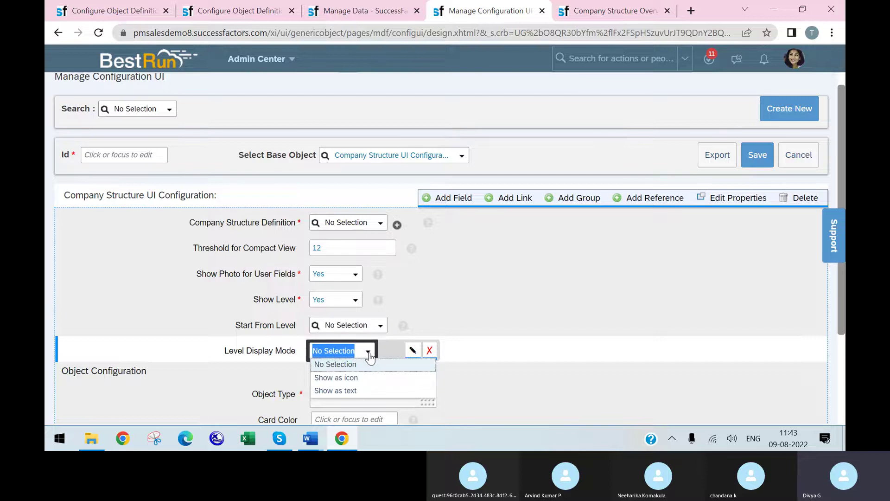
{"action": "scroll", "coordinate": [429, 300], "scroll_direction": "down", "scroll_amount": 2}
{"action": "left_click", "coordinate": [352, 288]}
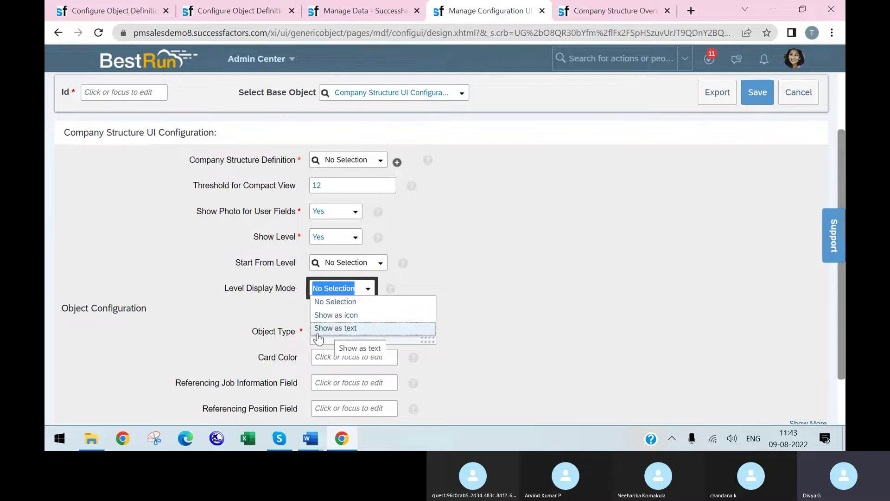
{"action": "left_click", "coordinate": [184, 327]}
- Inspect the Referencing Job Information Field properties and close them without changes
{"action": "left_click", "coordinate": [321, 330]}
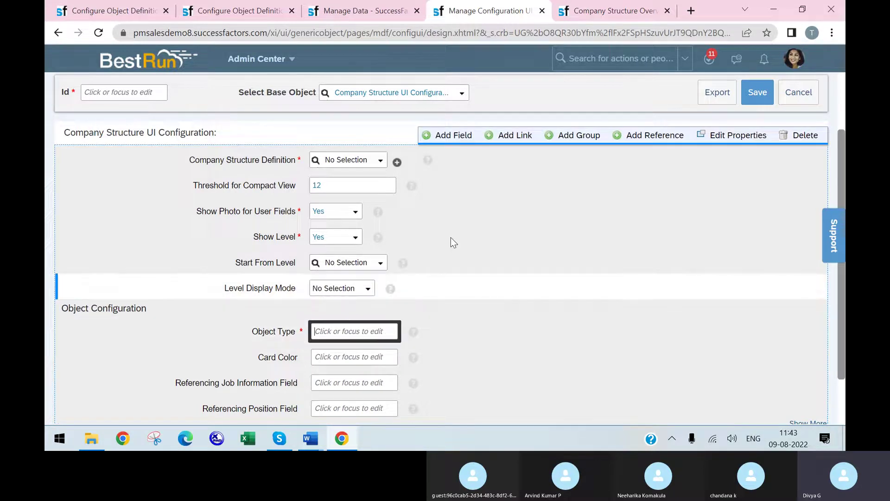
{"action": "key", "text": "ctrl+Tab"}
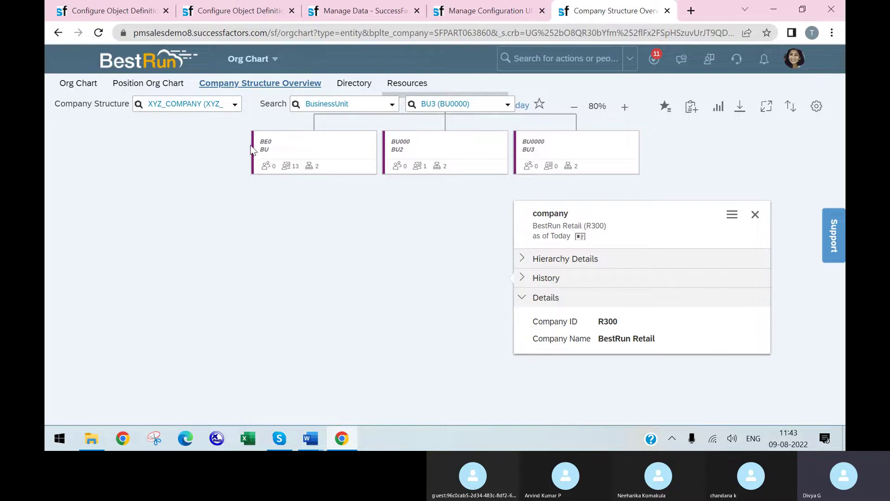
{"action": "left_click", "coordinate": [473, 13]}
{"action": "scroll", "coordinate": [355, 278], "scroll_direction": "down", "scroll_amount": 2}
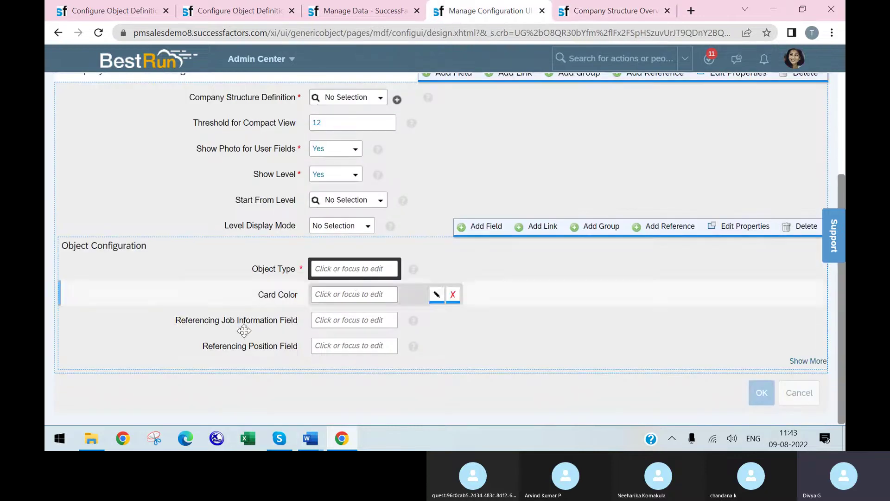
{"action": "left_click", "coordinate": [436, 320]}
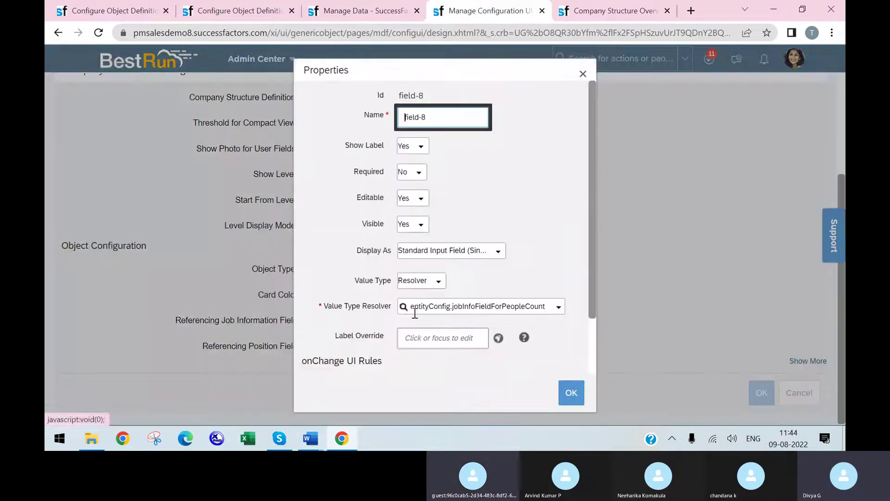
{"action": "scroll", "coordinate": [561, 264], "scroll_direction": "down", "scroll_amount": 2}
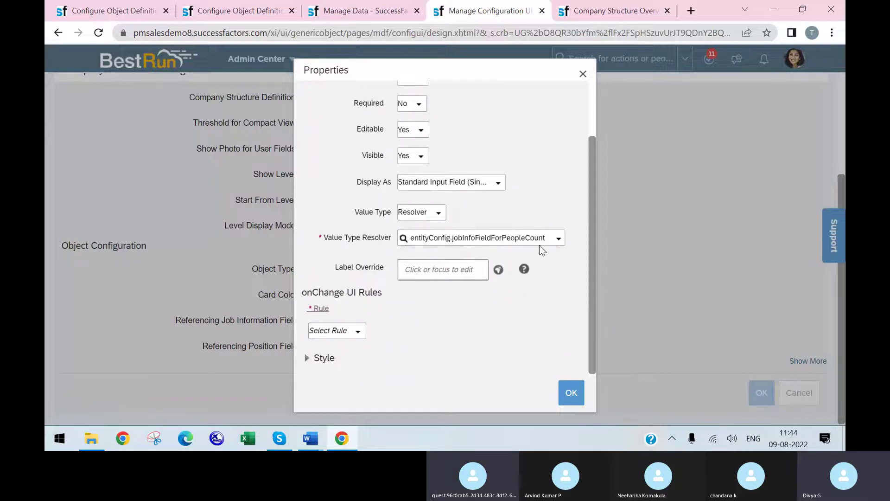
{"action": "scroll", "coordinate": [542, 251], "scroll_direction": "up", "scroll_amount": 2}
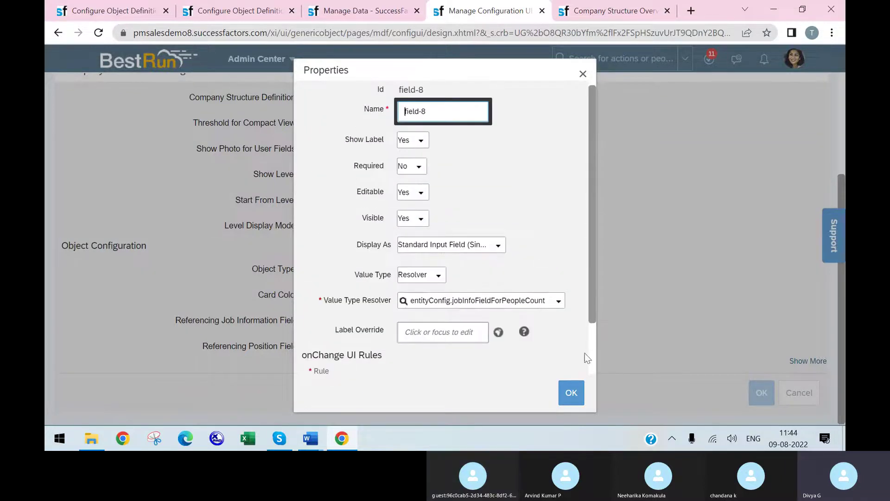
{"action": "left_click", "coordinate": [572, 391]}
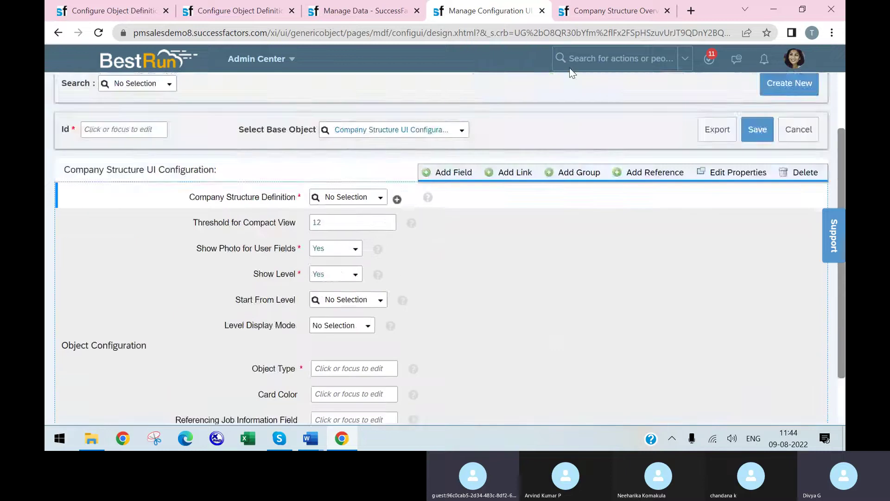
{"action": "left_click", "coordinate": [599, 12]}
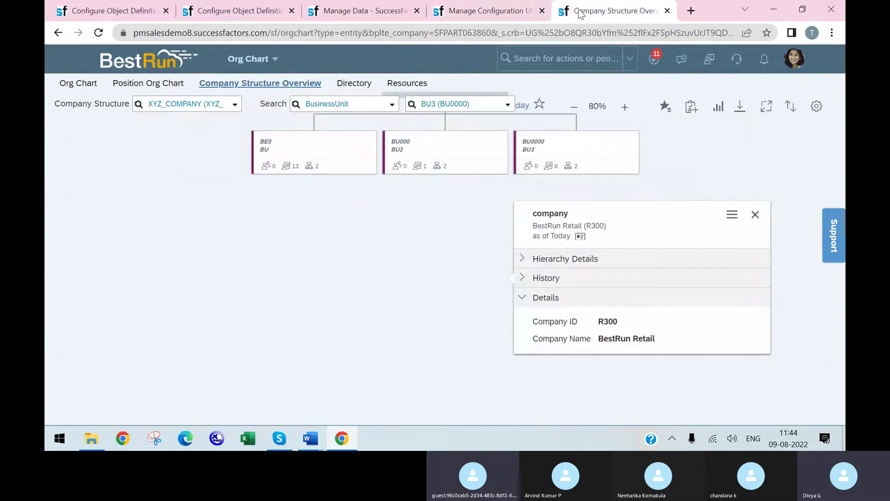
- Check the Skype class call, then go back to the Company Structure Overview org chart
{"action": "left_click", "coordinate": [279, 438]}
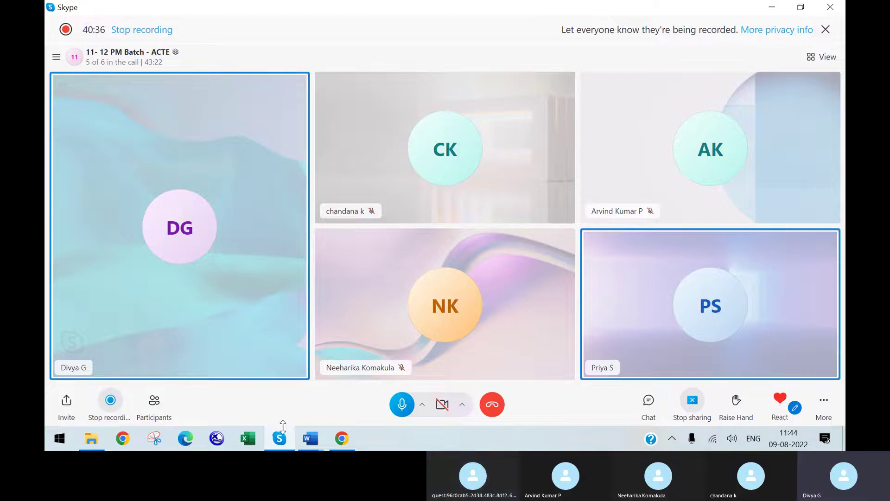
{"action": "mouse_move", "coordinate": [285, 439]}
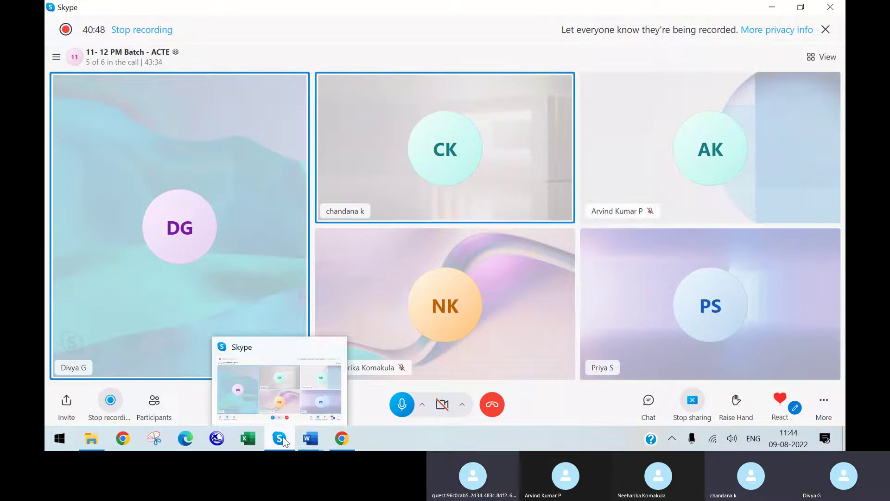
{"action": "left_click", "coordinate": [284, 441]}
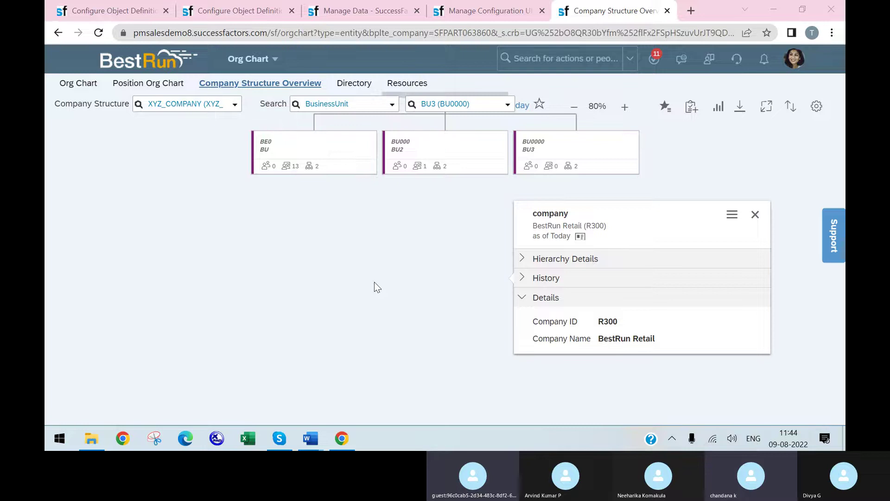
- Search the org chart by company for 'best', show BestRun (10000), and start adding an entity
{"action": "scroll", "coordinate": [394, 293], "scroll_direction": "up", "scroll_amount": 7}
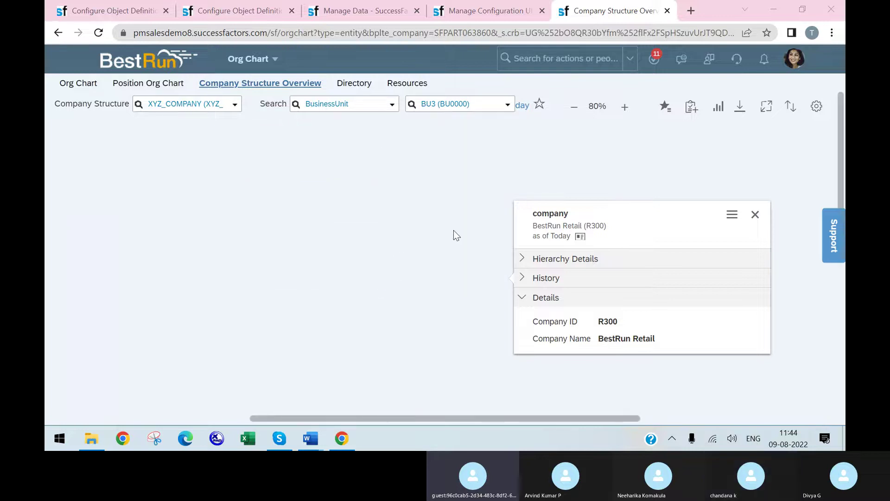
{"action": "left_click", "coordinate": [319, 277]}
{"action": "left_click", "coordinate": [391, 105]}
{"action": "left_click", "coordinate": [381, 121]}
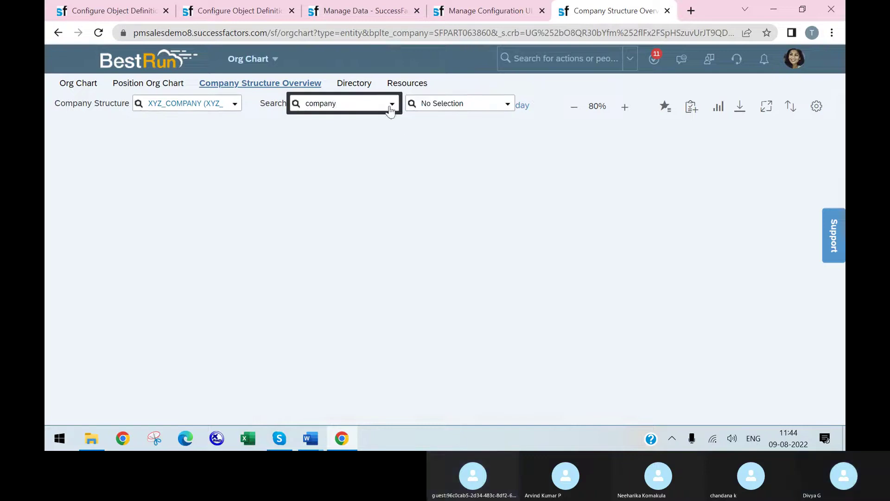
{"action": "left_click", "coordinate": [468, 102]}
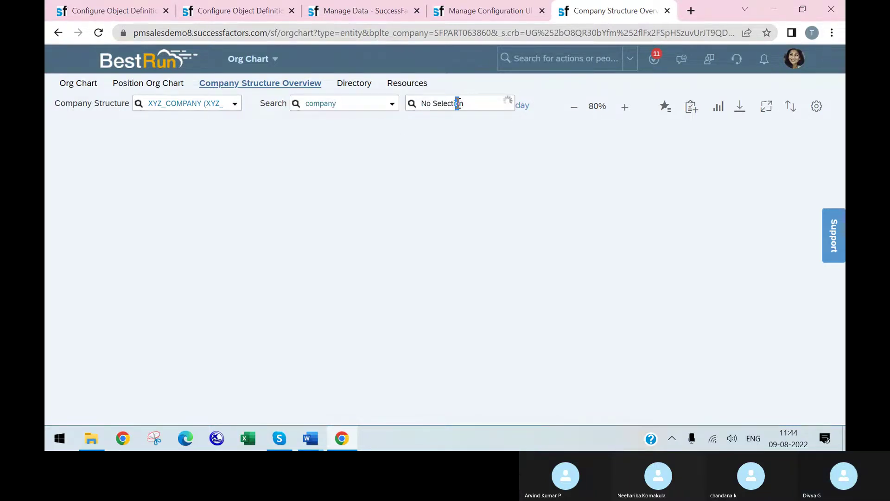
{"action": "type", "text": "best"}
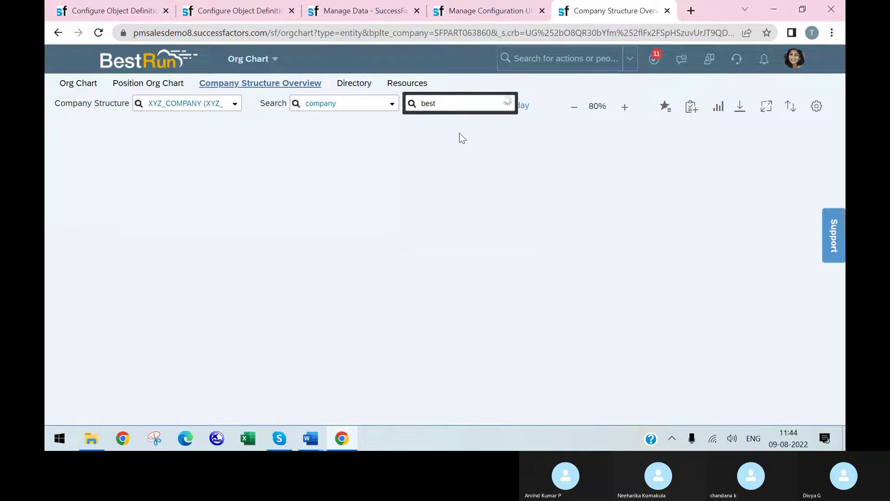
{"action": "left_click", "coordinate": [459, 120]}
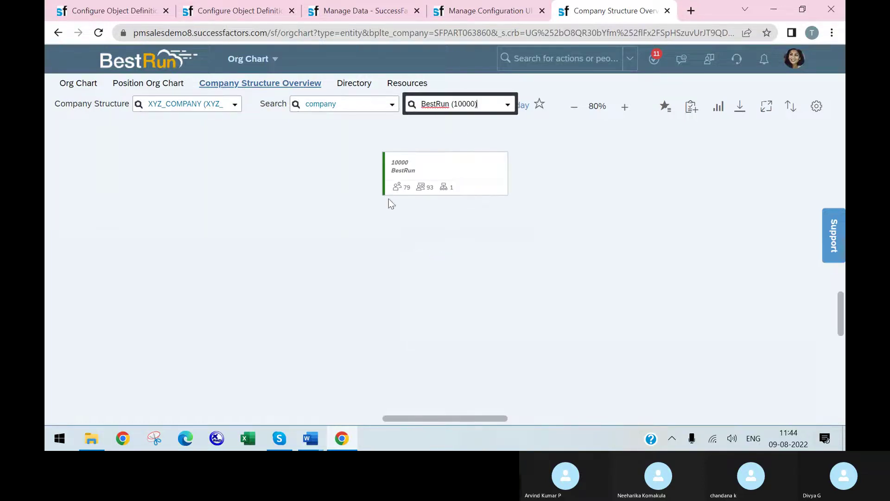
{"action": "left_click", "coordinate": [438, 168]}
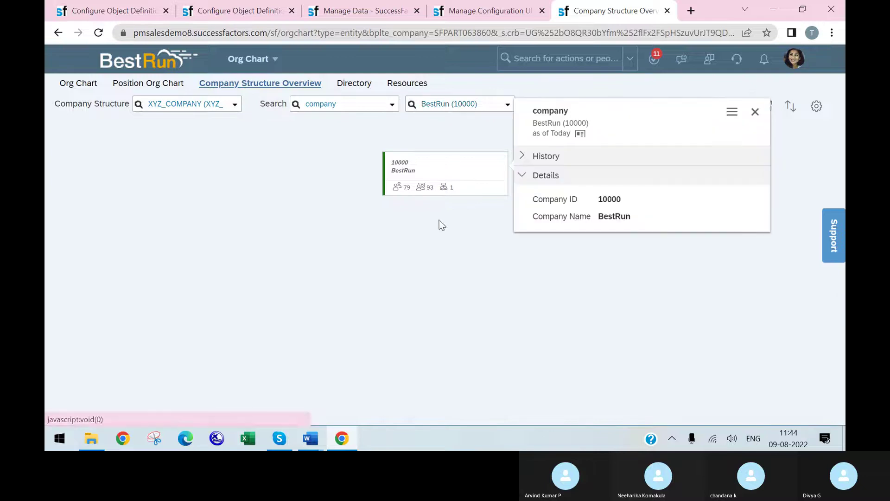
{"action": "left_click", "coordinate": [418, 188]}
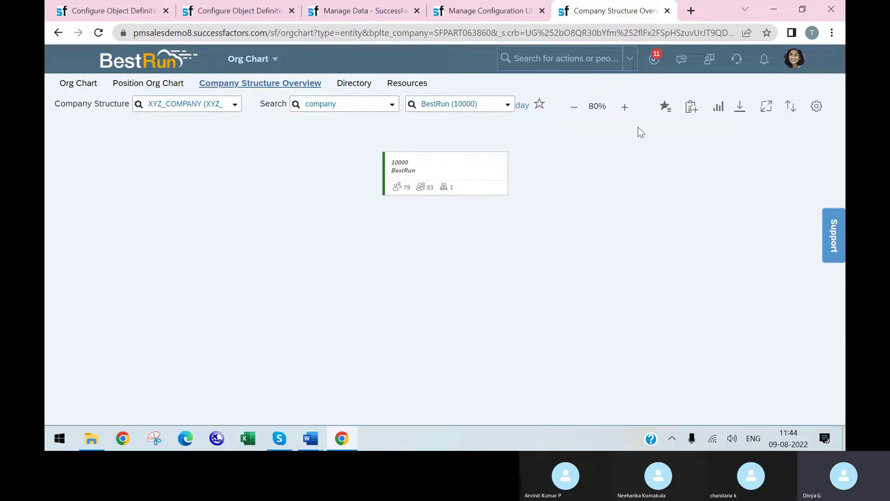
{"action": "left_click", "coordinate": [687, 114]}
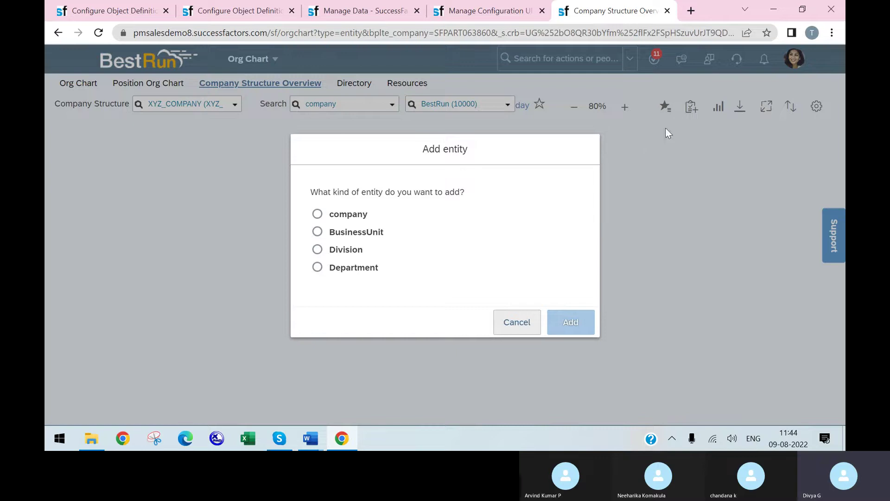
- Start a new Division entity assigned to business unit BU (BE0)
{"action": "left_click", "coordinate": [318, 214]}
{"action": "left_click", "coordinate": [317, 232]}
{"action": "left_click", "coordinate": [317, 250]}
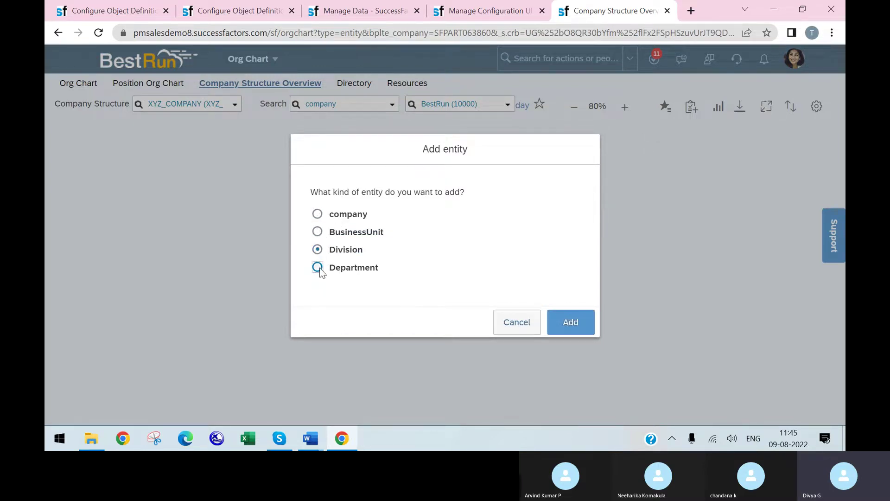
{"action": "left_click", "coordinate": [586, 322]}
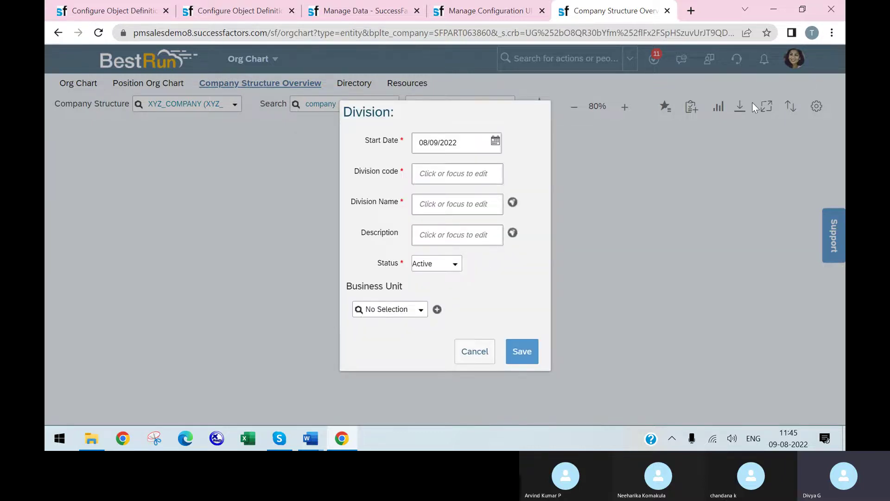
{"action": "left_click", "coordinate": [437, 171]}
{"action": "left_click", "coordinate": [421, 314]}
{"action": "left_click", "coordinate": [416, 338]}
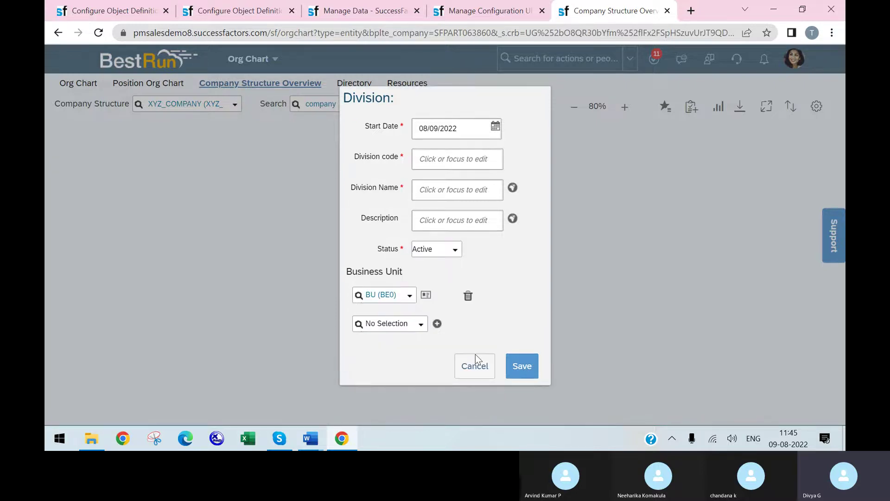
- Attempt to save the Division, dismiss the resulting error, and switch to the object definitions page
{"action": "left_click", "coordinate": [518, 370]}
{"action": "left_click", "coordinate": [524, 308]}
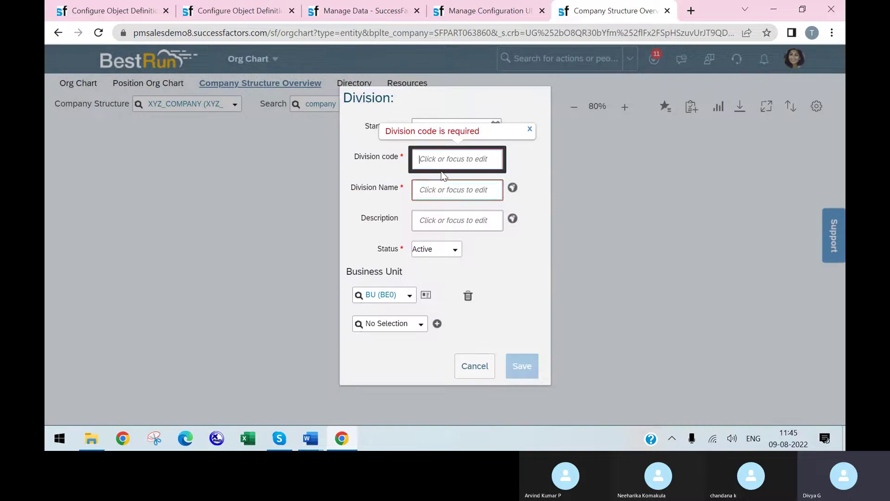
{"action": "left_click", "coordinate": [538, 160]}
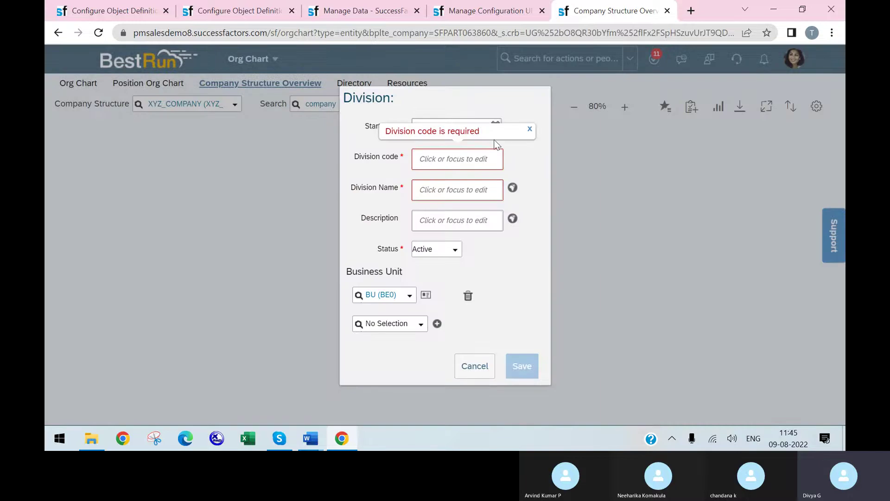
{"action": "left_click", "coordinate": [438, 156]}
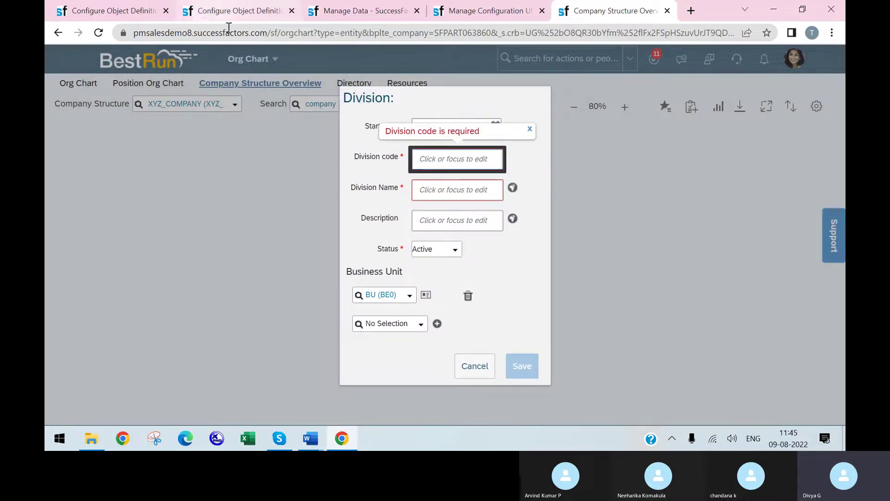
{"action": "left_click", "coordinate": [262, 9]}
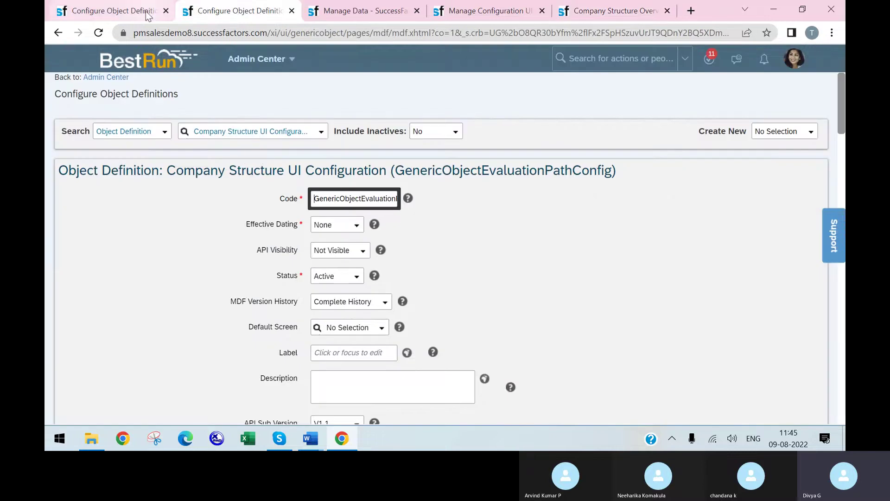
- Find the Division object definition via 'divisio' and paste its code 'Division' as the Division code
{"action": "left_click", "coordinate": [142, 11]}
{"action": "left_click", "coordinate": [211, 10]}
{"action": "left_click", "coordinate": [209, 132]}
{"action": "type", "text": "divisio"}
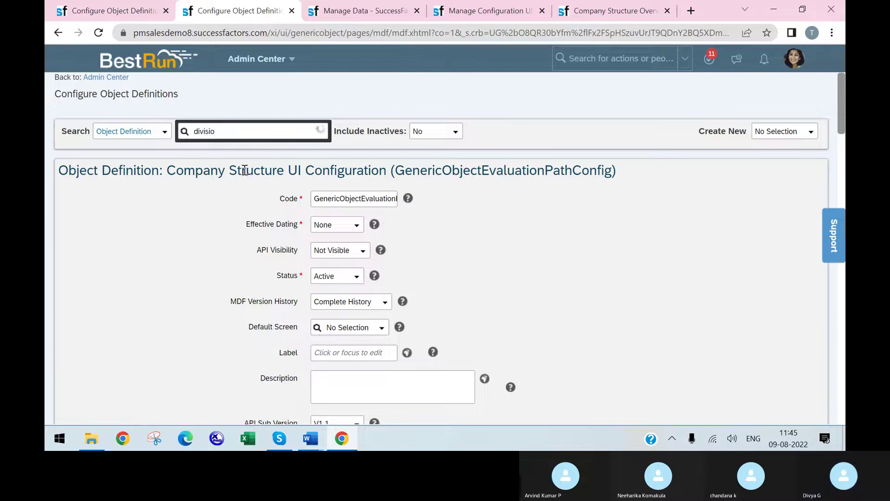
{"action": "left_click", "coordinate": [238, 150]}
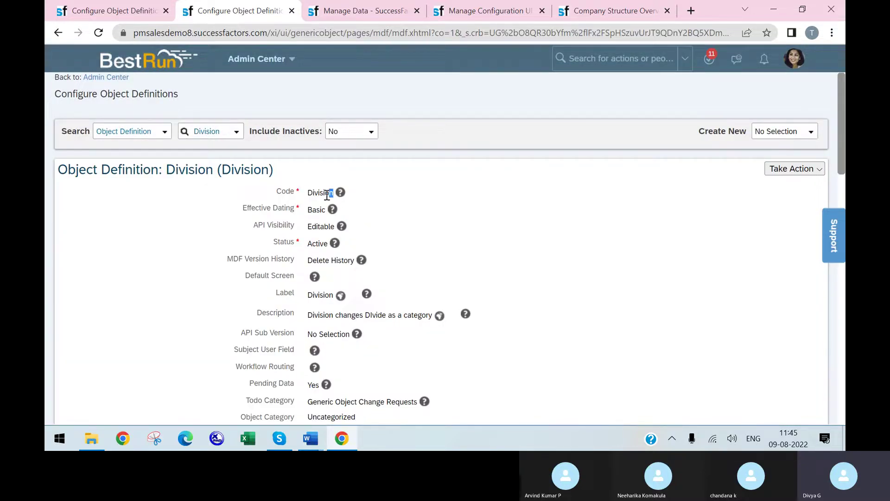
{"action": "left_click_drag", "start_coordinate": [327, 196], "coordinate": [307, 199]}
{"action": "key", "text": "ctrl+c"}
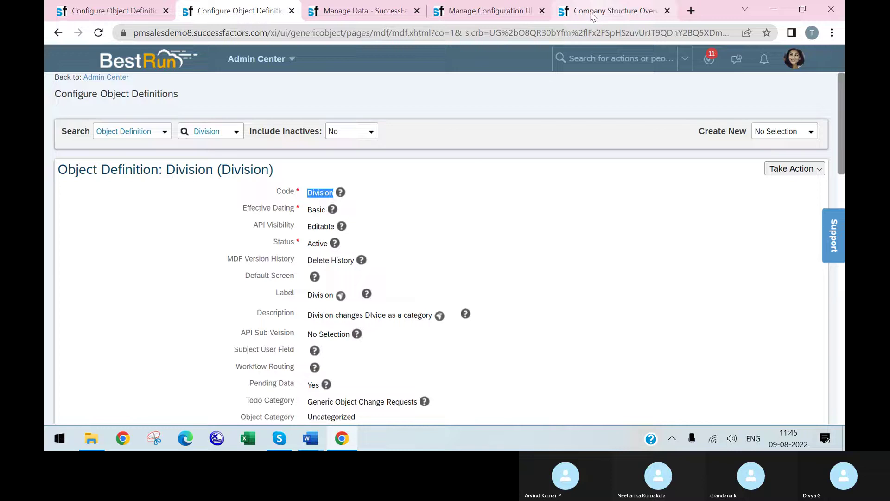
{"action": "left_click", "coordinate": [599, 12]}
{"action": "key", "text": "ctrl+v"}
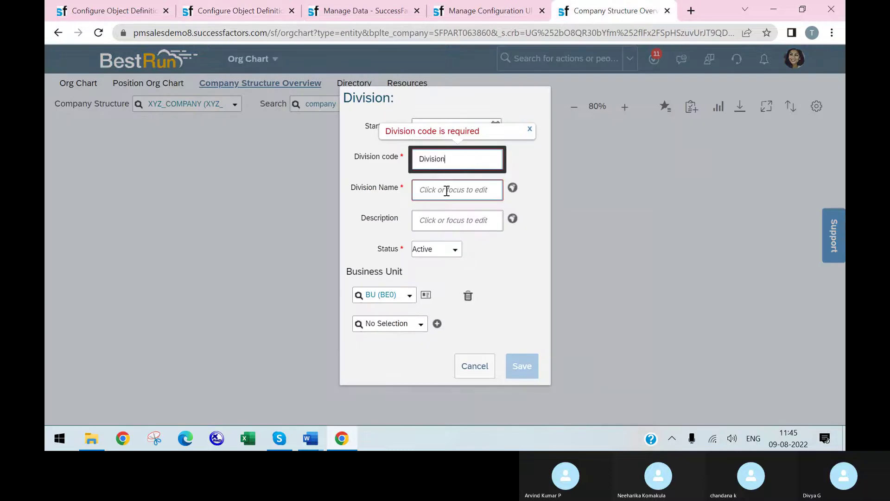
{"action": "left_click", "coordinate": [444, 190]}
- Paste the 'Division' label as the Division Name and save the new Division
{"action": "left_click", "coordinate": [232, 11]}
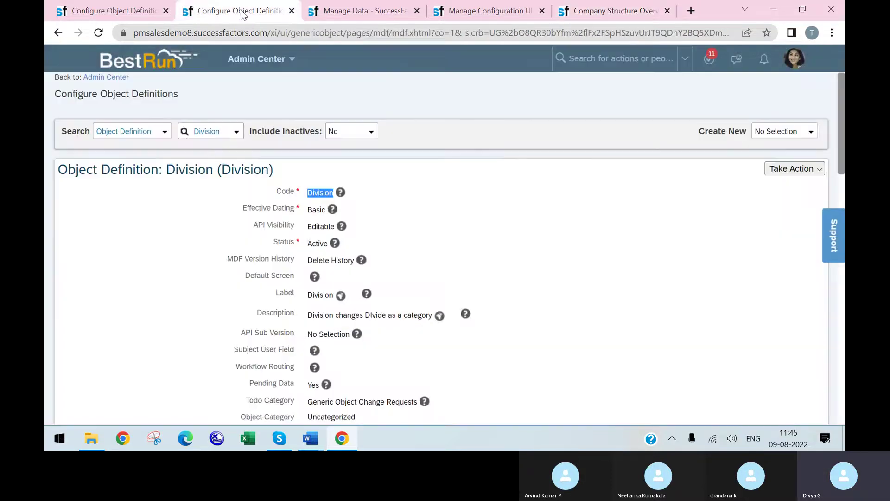
{"action": "scroll", "coordinate": [338, 262], "scroll_direction": "down", "scroll_amount": 3}
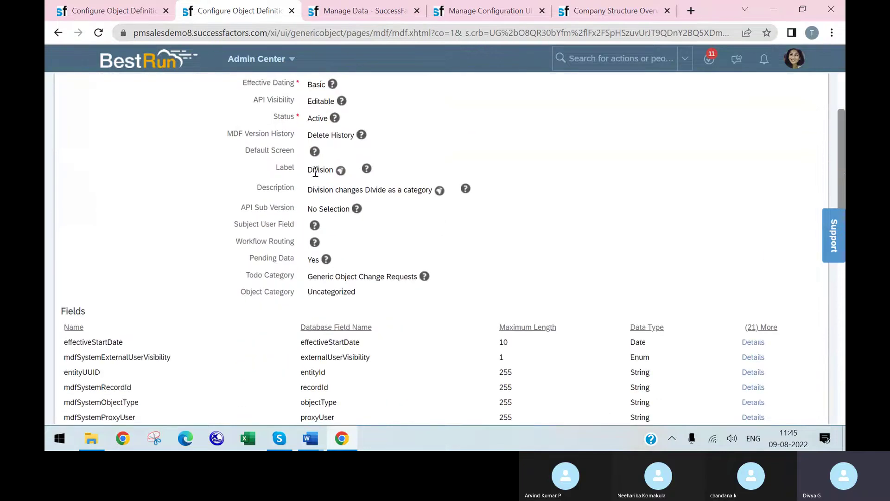
{"action": "left_click_drag", "start_coordinate": [308, 172], "coordinate": [335, 172]}
{"action": "key", "text": "ctrl+c"}
{"action": "left_click", "coordinate": [608, 10]}
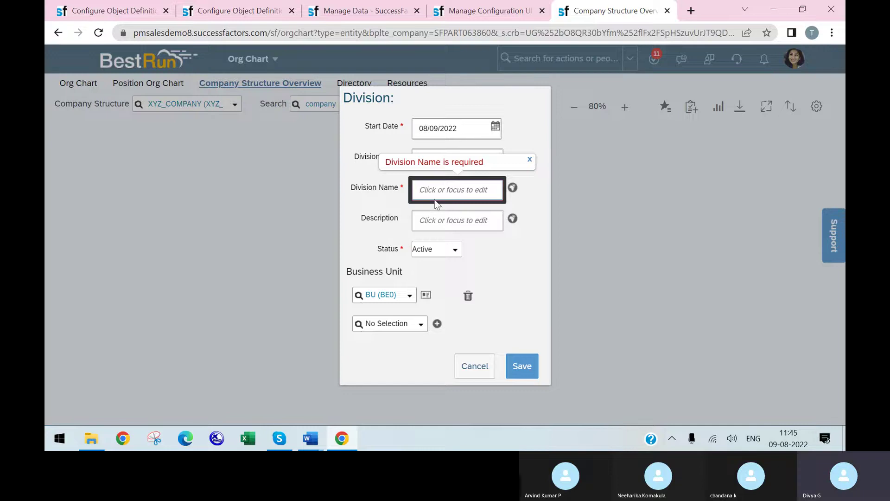
{"action": "key", "text": "ctrl+v"}
{"action": "left_click", "coordinate": [452, 277]}
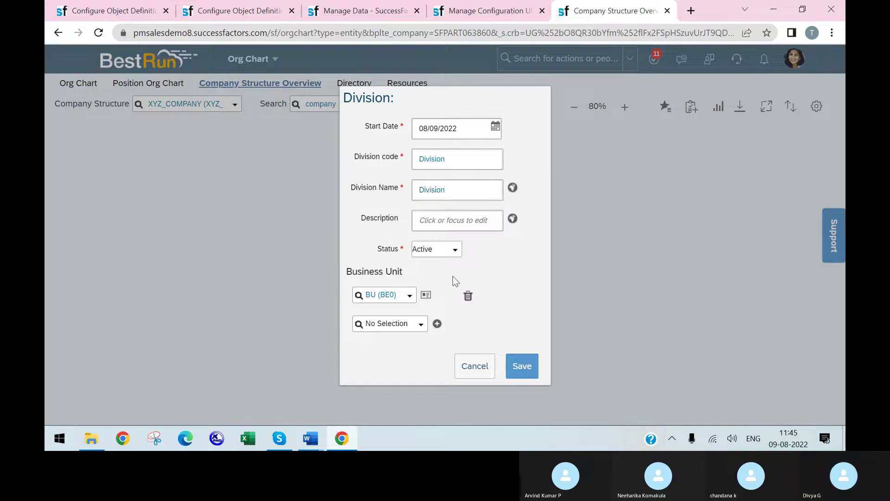
{"action": "left_click", "coordinate": [527, 371]}
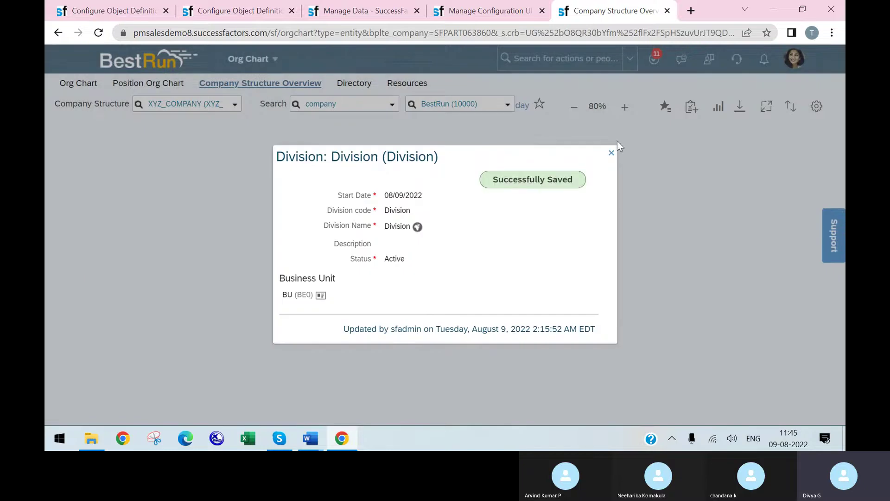
{"action": "left_click", "coordinate": [611, 153]}
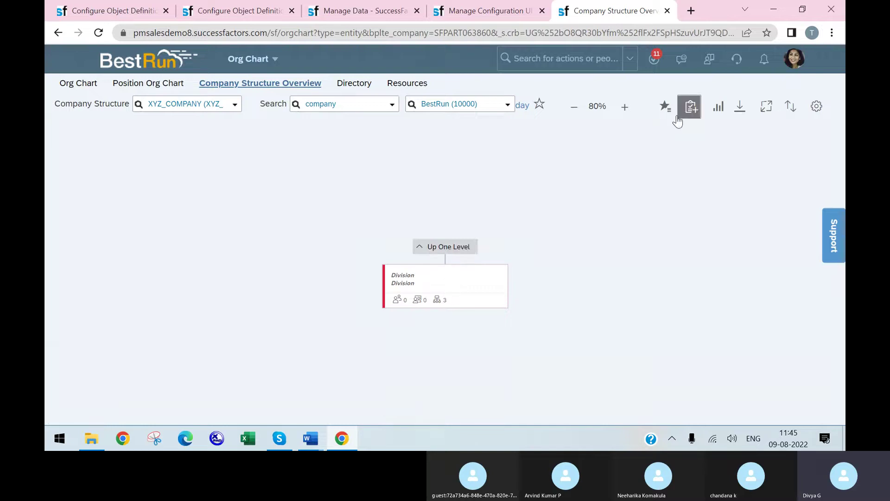
- Load the New_company_Structure and BestRun COMPANY_Structure favourites, dismissing the error each raises
{"action": "left_click", "coordinate": [661, 115]}
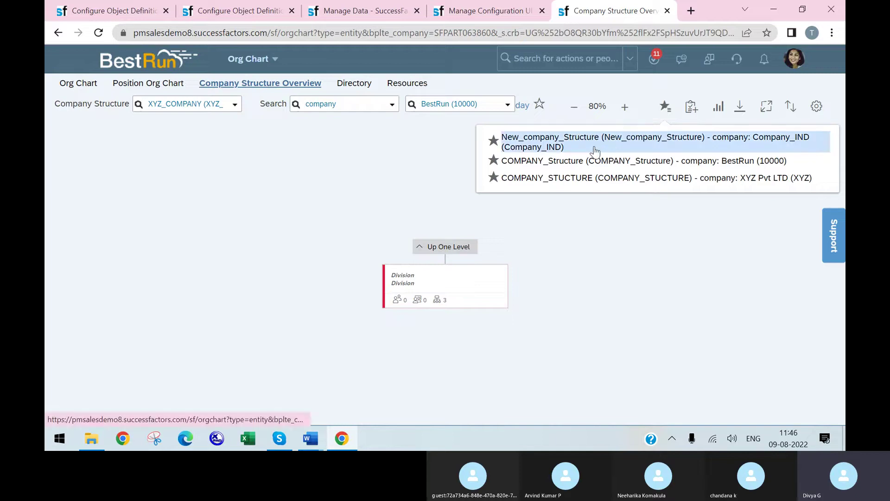
{"action": "left_click", "coordinate": [593, 145]}
{"action": "left_click", "coordinate": [556, 153]}
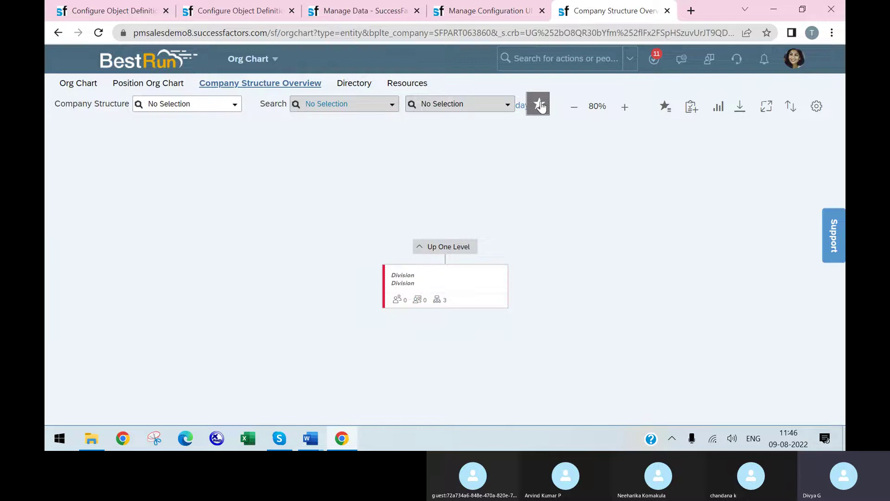
{"action": "left_click", "coordinate": [669, 111]}
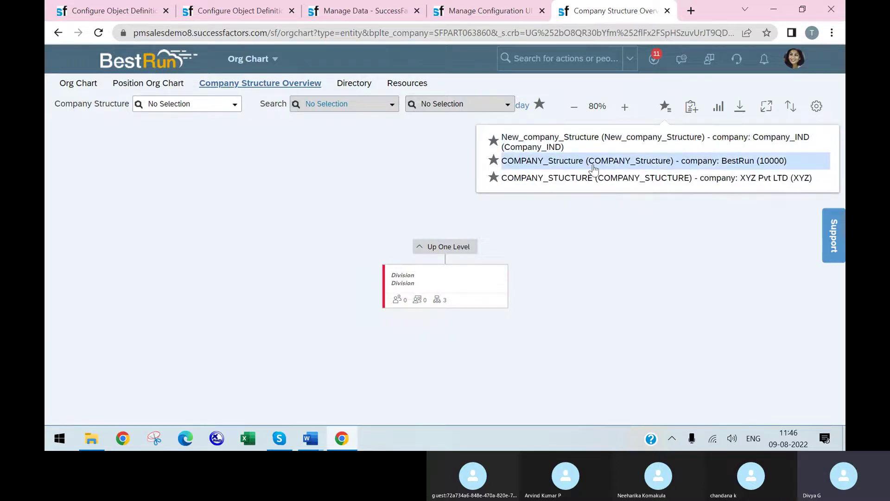
{"action": "left_click", "coordinate": [595, 161]}
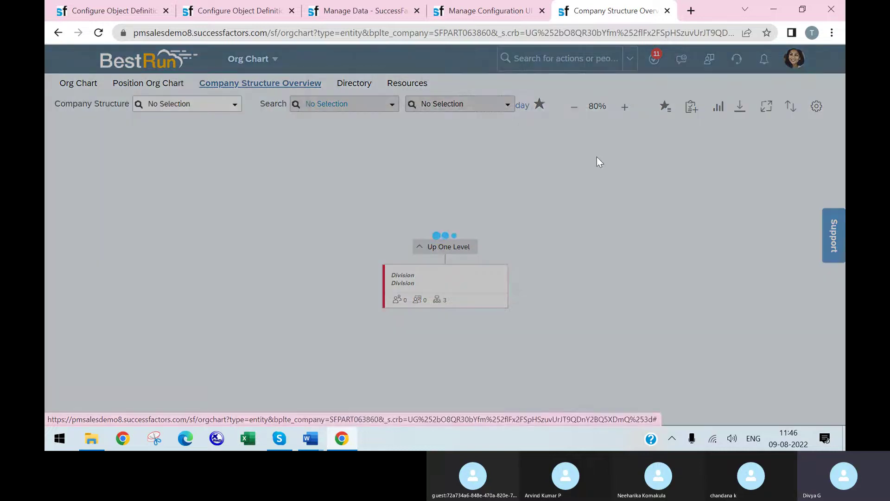
{"action": "left_click", "coordinate": [554, 153]}
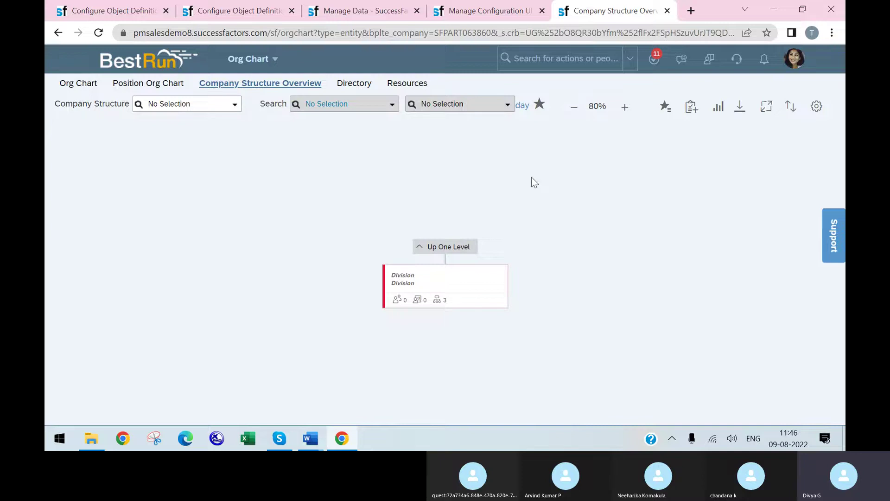
- Load the XYZ Pvt LTD favourite, dismiss its error, then reload COMPANY_Structure
{"action": "left_click", "coordinate": [666, 106]}
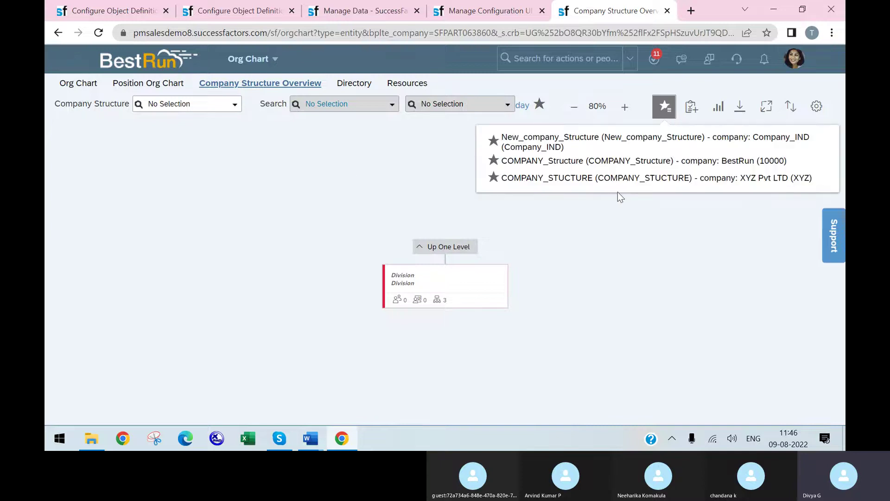
{"action": "left_click", "coordinate": [606, 178]}
{"action": "left_click", "coordinate": [558, 154]}
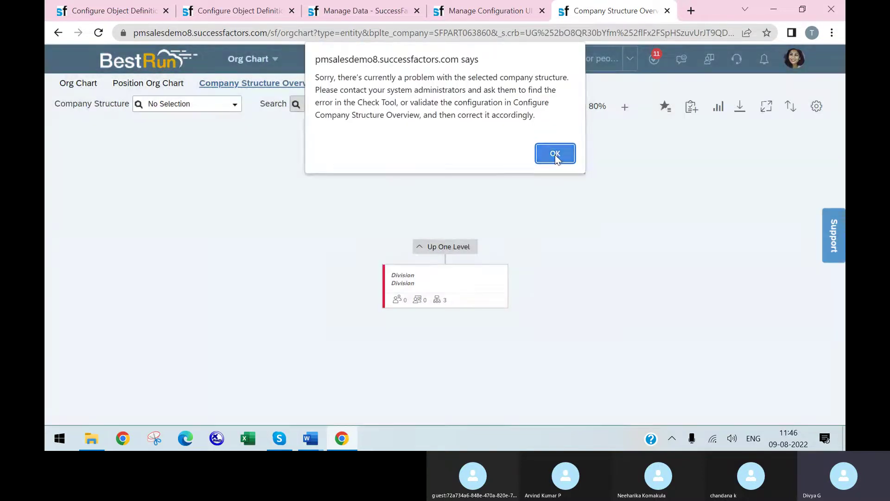
{"action": "left_click", "coordinate": [667, 111]}
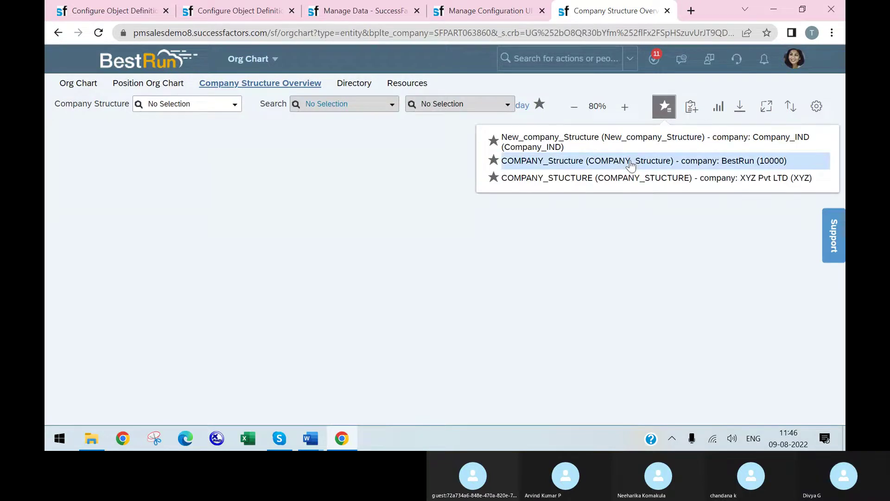
{"action": "left_click", "coordinate": [623, 160]}
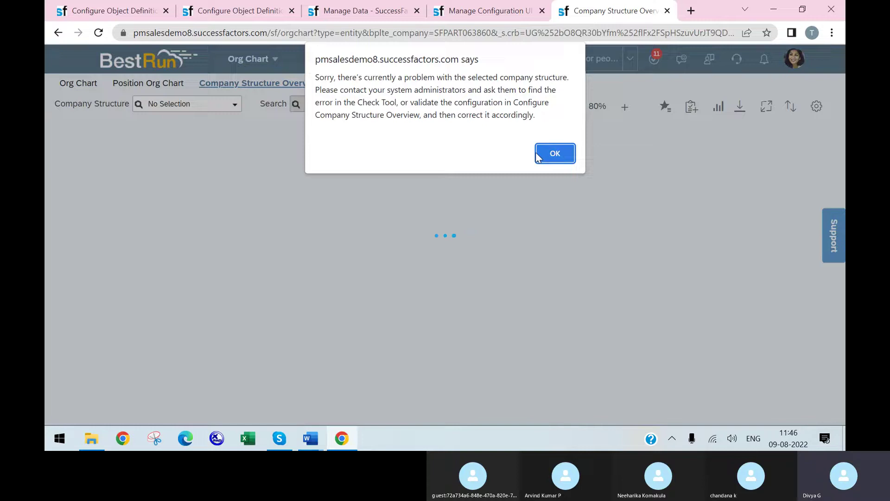
- Review the structure definition's relationships during a cancelled BusinessUnit add, then show the PDF/image save options
{"action": "left_click", "coordinate": [539, 156]}
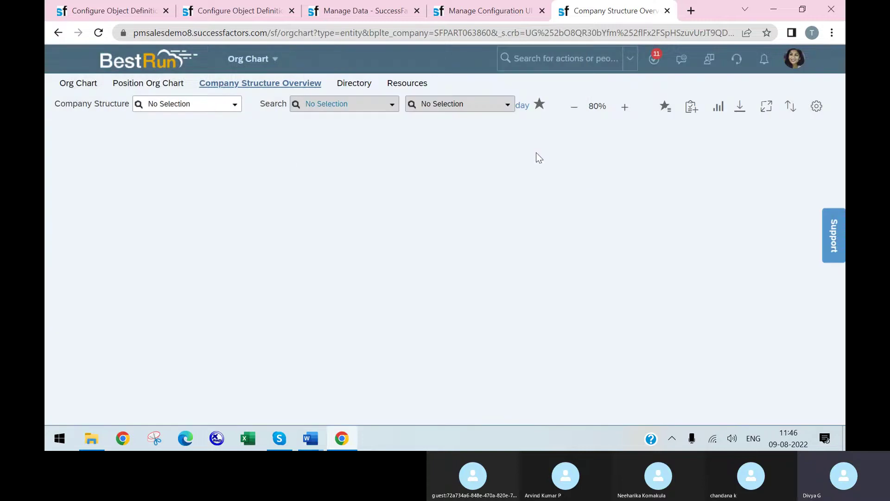
{"action": "left_click", "coordinate": [689, 111]}
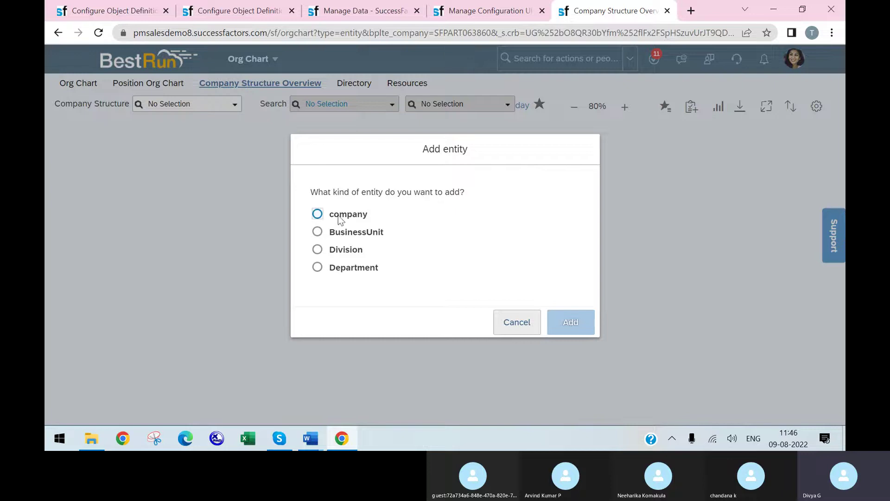
{"action": "left_click", "coordinate": [359, 235]}
{"action": "left_click", "coordinate": [353, 13]}
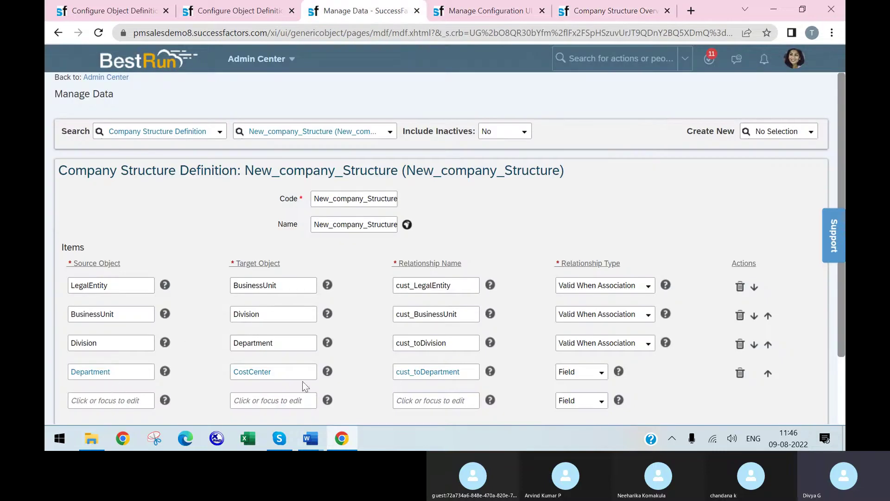
{"action": "scroll", "coordinate": [391, 376], "scroll_direction": "down", "scroll_amount": 1}
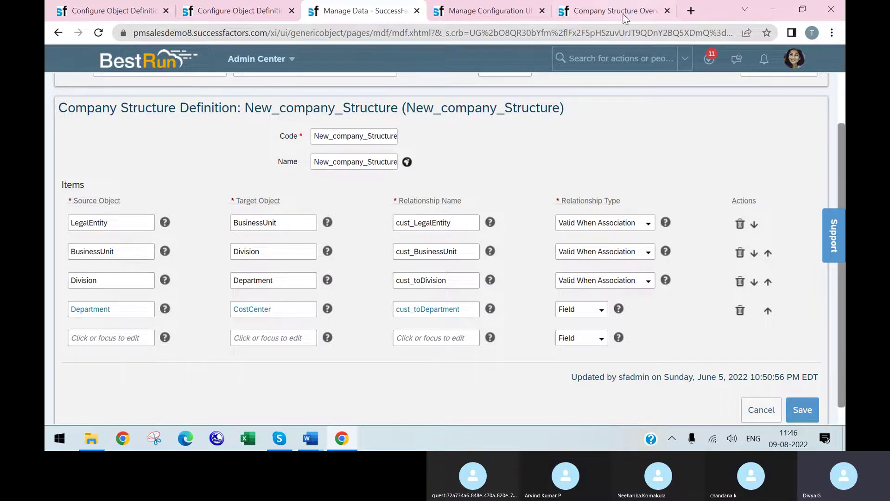
{"action": "left_click", "coordinate": [609, 10]}
{"action": "left_click", "coordinate": [524, 329]}
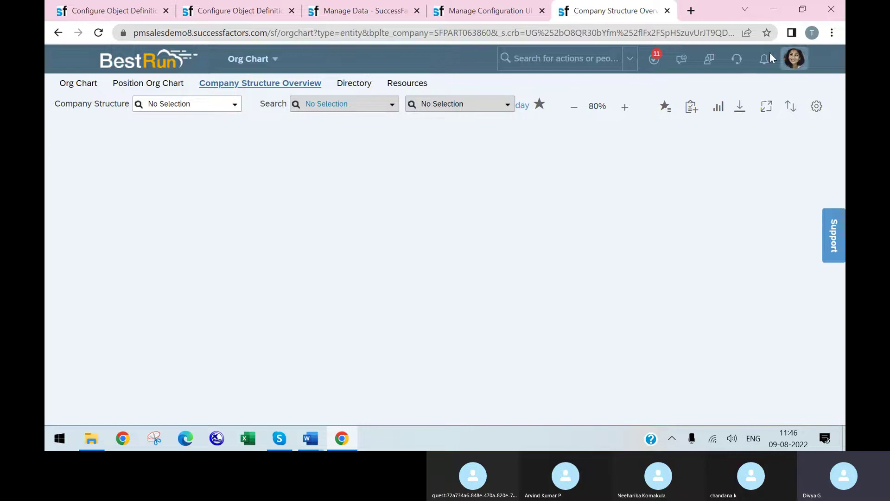
{"action": "left_click", "coordinate": [733, 110]}
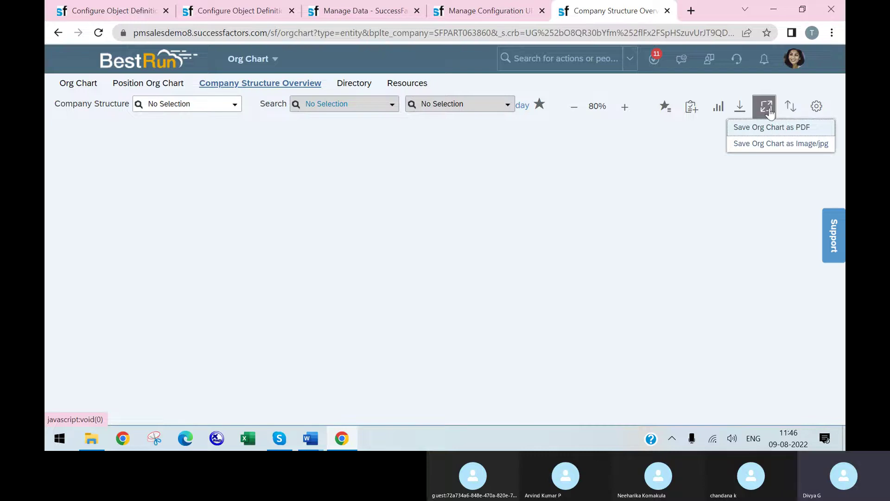
- Try sorting companies by Company ID and Company Name, departments by Deapartment Sri Name, then cancel
{"action": "left_click", "coordinate": [768, 109]}
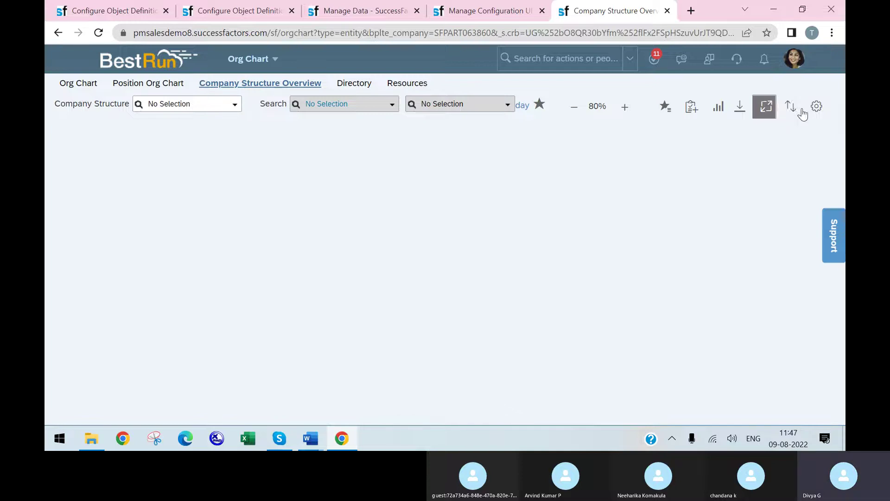
{"action": "left_click", "coordinate": [790, 108]}
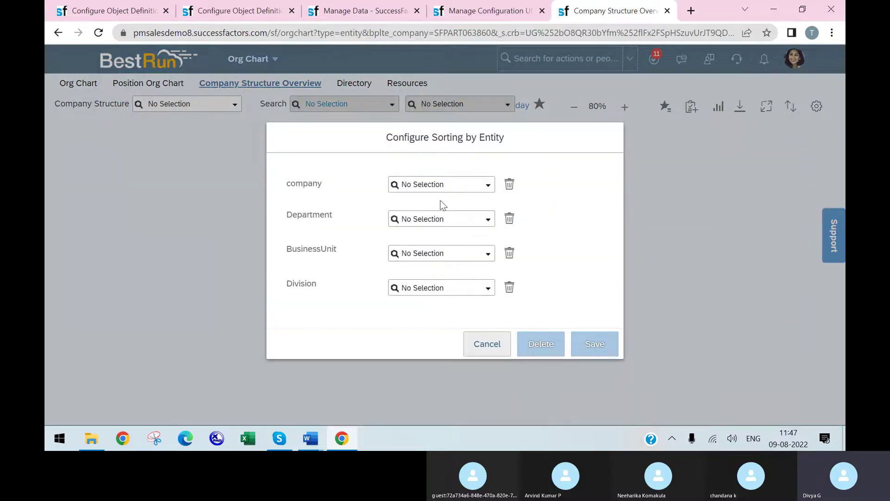
{"action": "left_click", "coordinate": [488, 185]}
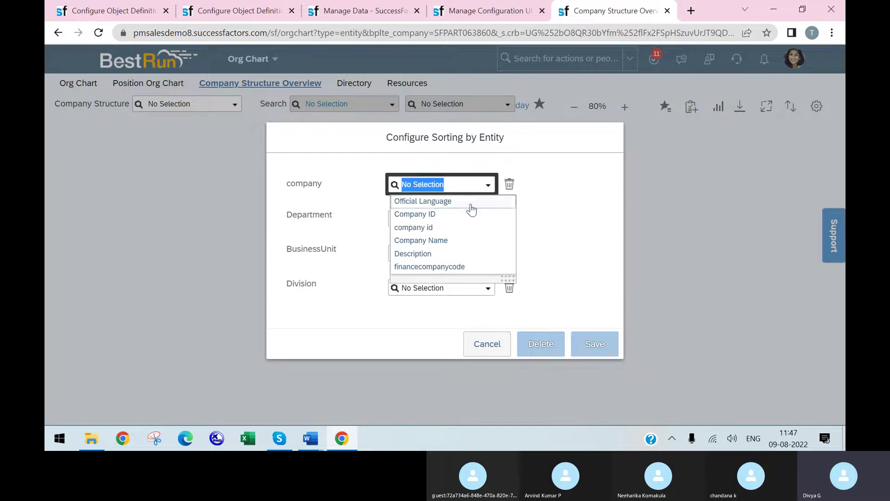
{"action": "left_click", "coordinate": [450, 215]}
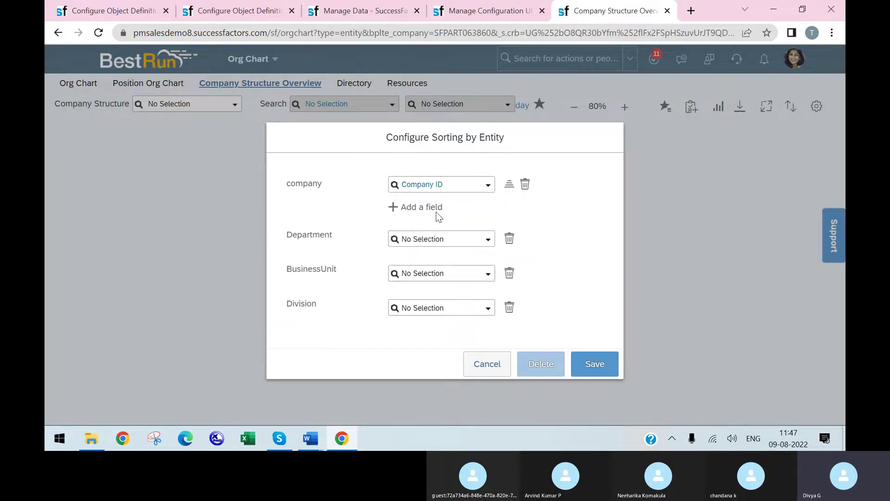
{"action": "left_click", "coordinate": [436, 215]}
{"action": "left_click", "coordinate": [488, 207]}
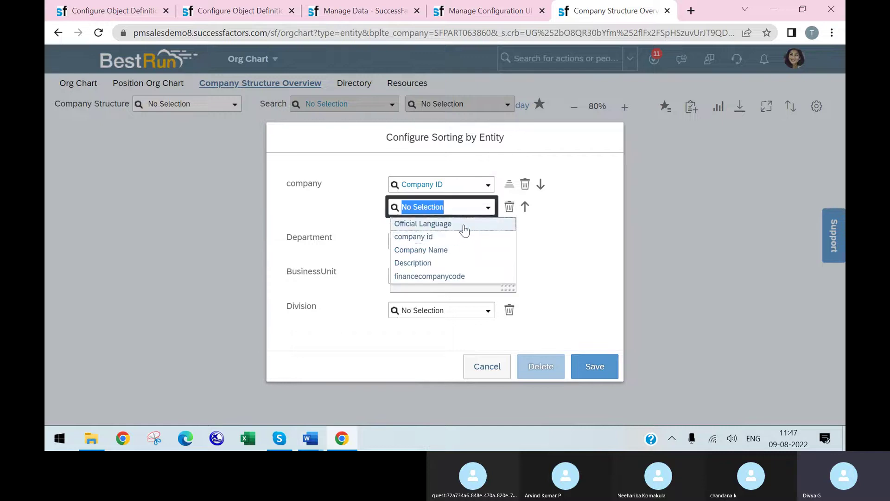
{"action": "left_click", "coordinate": [456, 251]}
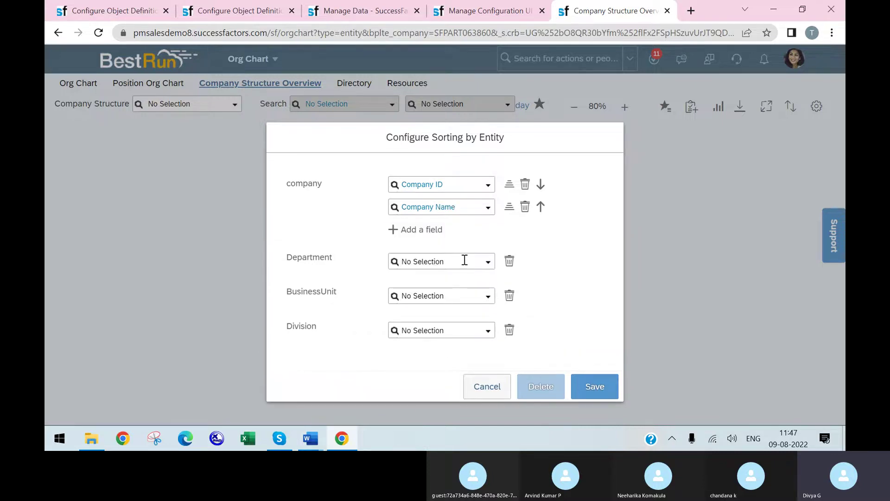
{"action": "left_click", "coordinate": [487, 261]}
{"action": "left_click", "coordinate": [461, 291]}
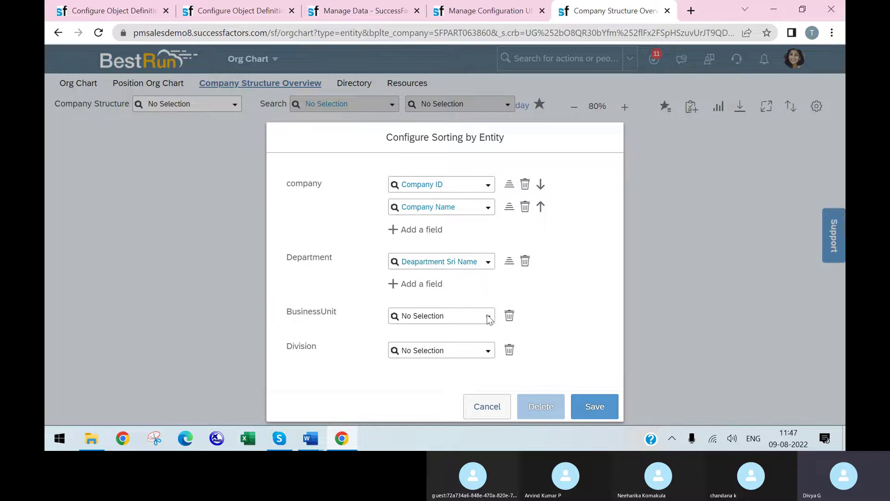
{"action": "left_click", "coordinate": [496, 404]}
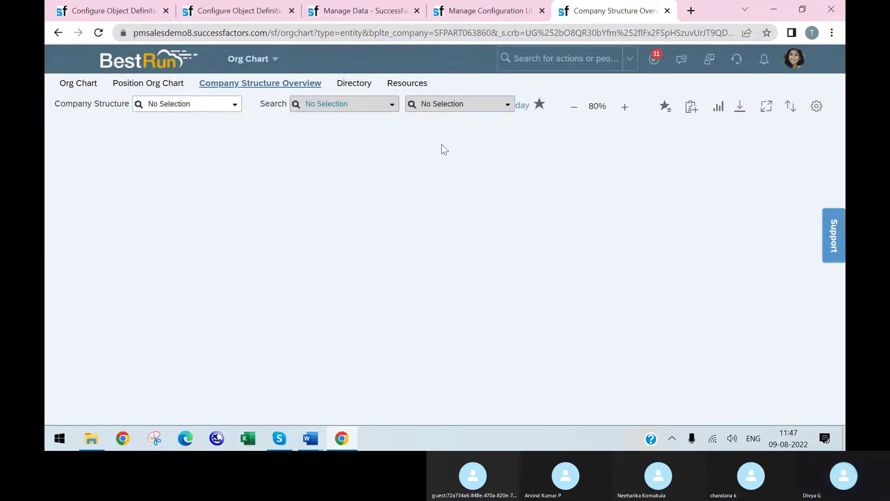
- Try COMPANY_STUCTURE, dismiss its error, then search 'new' and choose New_company_Structure
{"action": "left_click", "coordinate": [233, 109]}
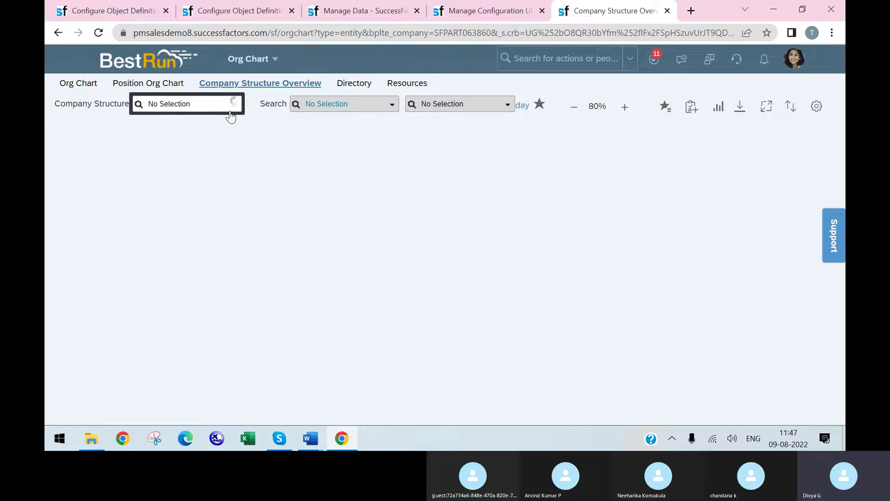
{"action": "left_click", "coordinate": [190, 145]}
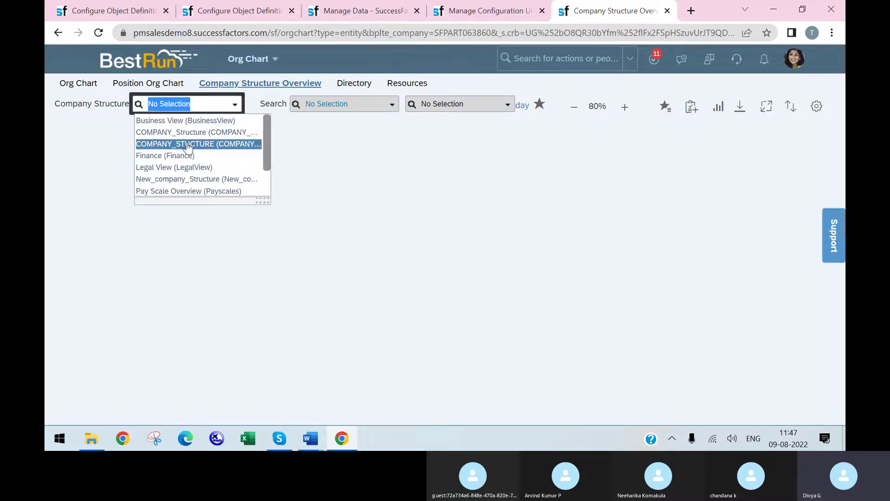
{"action": "left_click", "coordinate": [543, 153]}
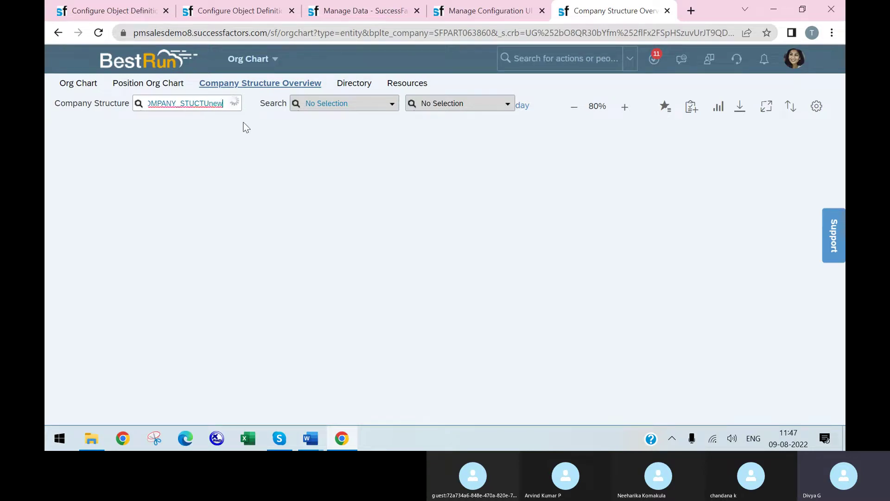
{"action": "double_click", "coordinate": [218, 101]}
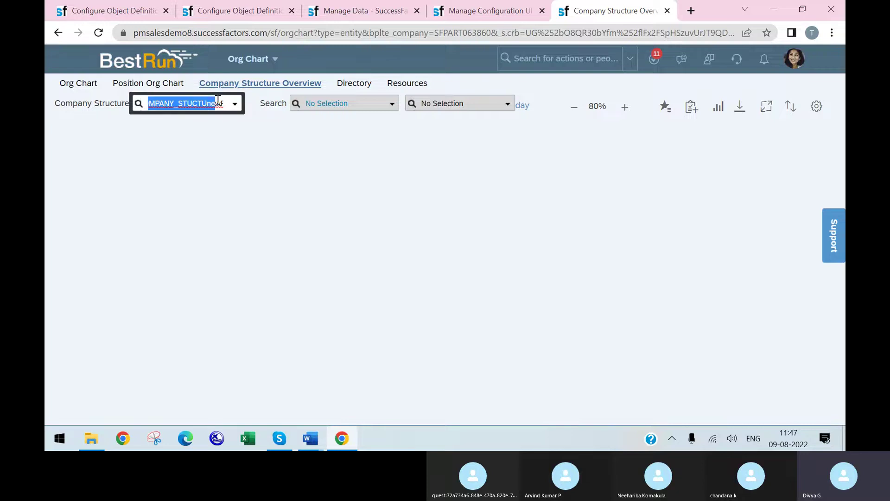
{"action": "key", "text": "Delete"}
{"action": "key", "text": "Delete"}
{"action": "key", "text": "Delete"}
{"action": "key", "text": "Delete"}
{"action": "key", "text": "Delete"}
{"action": "key", "text": "Delete"}
{"action": "key", "text": "Delete"}
{"action": "key", "text": "Delete"}
{"action": "key", "text": "Delete"}
{"action": "key", "text": "Delete"}
{"action": "key", "text": "Delete"}
{"action": "key", "text": "Delete"}
{"action": "key", "text": "Delete"}
{"action": "key", "text": "Delete"}
{"action": "key", "text": "Delete"}
{"action": "key", "text": "Delete"}
{"action": "key", "text": "Delete"}
{"action": "key", "text": "Delete"}
{"action": "key", "text": "Delete"}
{"action": "key", "text": "Delete"}
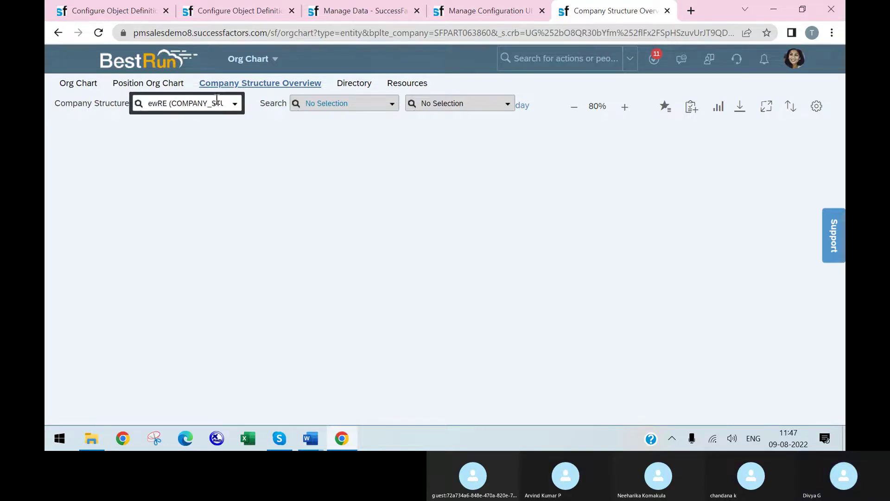
{"action": "type", "text": "new"}
{"action": "left_click", "coordinate": [218, 122]}
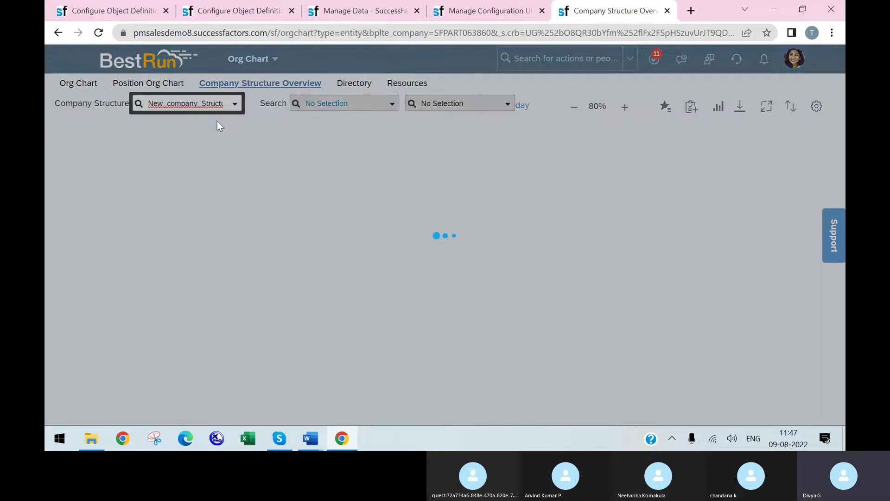
{"action": "left_click", "coordinate": [555, 153]}
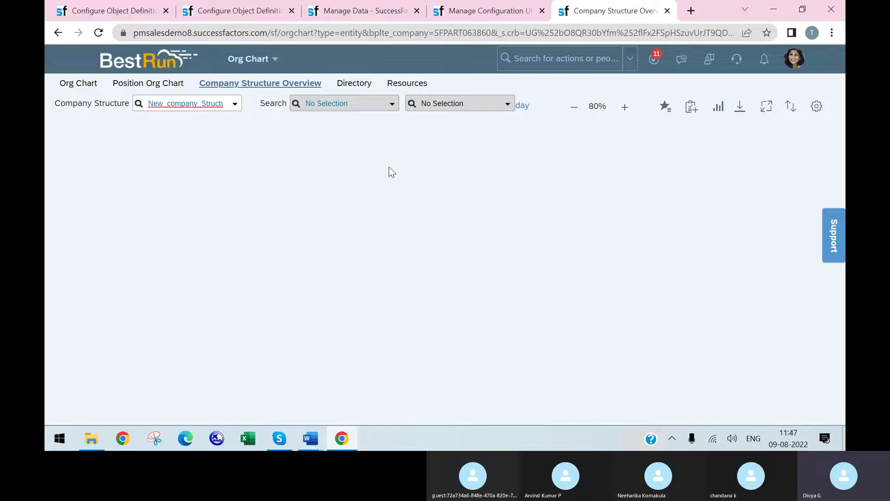
- Review the Company Structure Definition object definition and its label field
{"action": "left_click", "coordinate": [134, 10]}
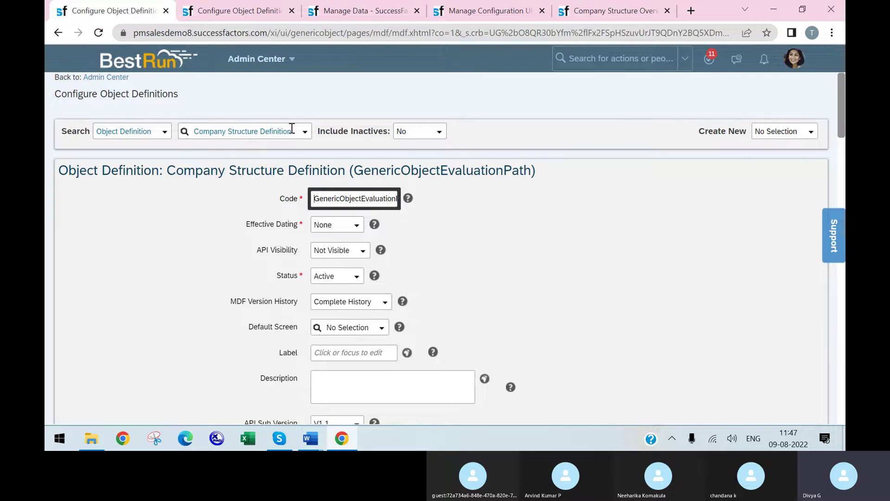
{"action": "scroll", "coordinate": [358, 208], "scroll_direction": "down", "scroll_amount": 1}
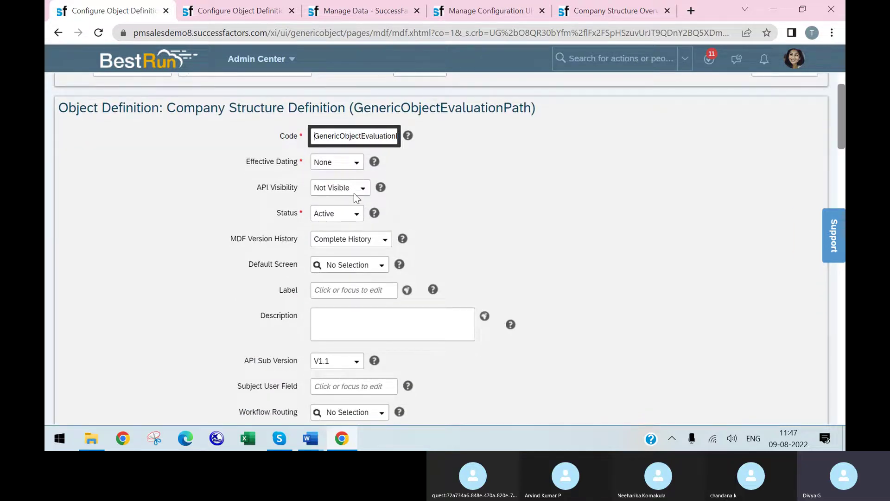
{"action": "scroll", "coordinate": [341, 270], "scroll_direction": "down", "scroll_amount": 1}
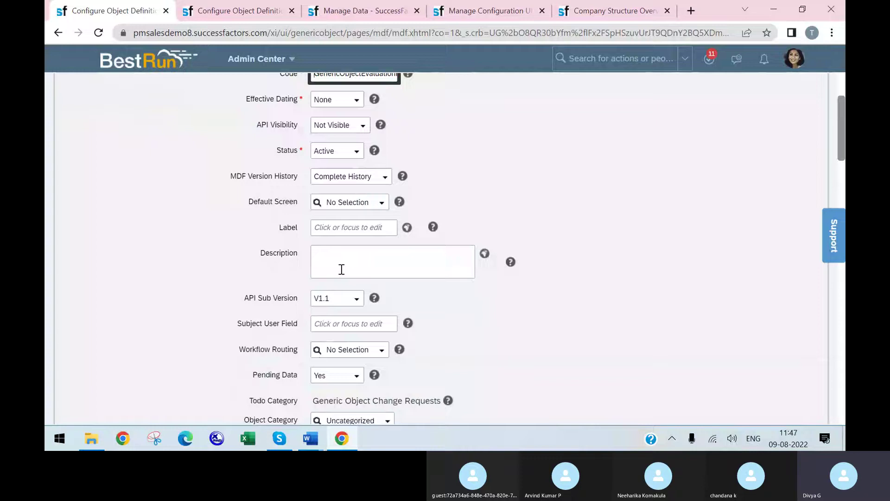
{"action": "scroll", "coordinate": [348, 199], "scroll_direction": "down", "scroll_amount": 1}
{"action": "scroll", "coordinate": [348, 199], "scroll_direction": "up", "scroll_amount": 1}
{"action": "scroll", "coordinate": [348, 199], "scroll_direction": "down", "scroll_amount": 2}
{"action": "scroll", "coordinate": [324, 199], "scroll_direction": "up", "scroll_amount": 3}
{"action": "scroll", "coordinate": [329, 218], "scroll_direction": "down", "scroll_amount": 1}
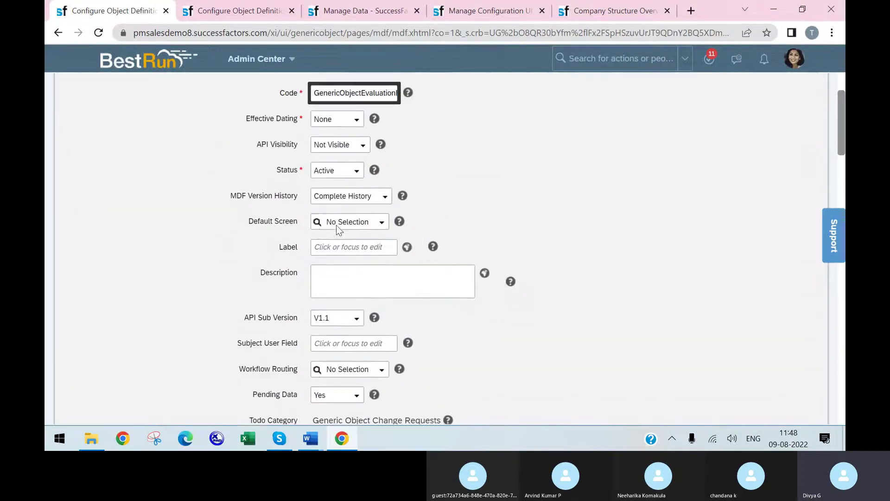
{"action": "left_click", "coordinate": [332, 228]}
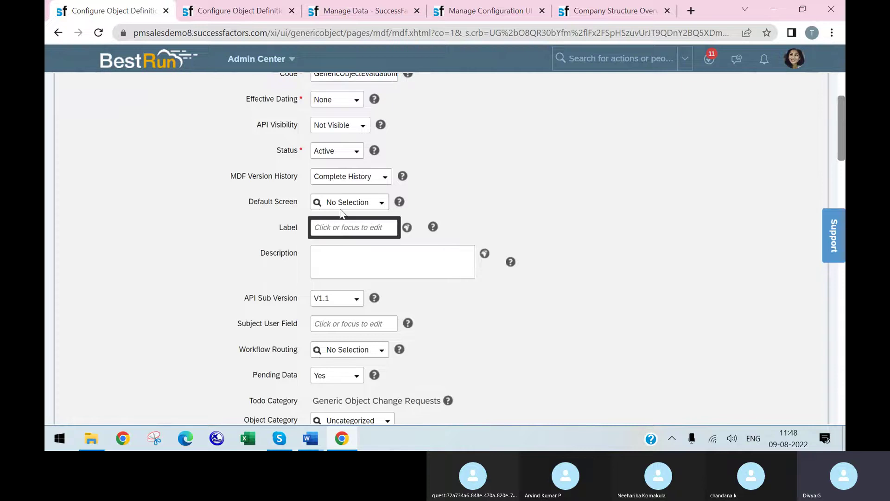
{"action": "left_click", "coordinate": [585, 17]}
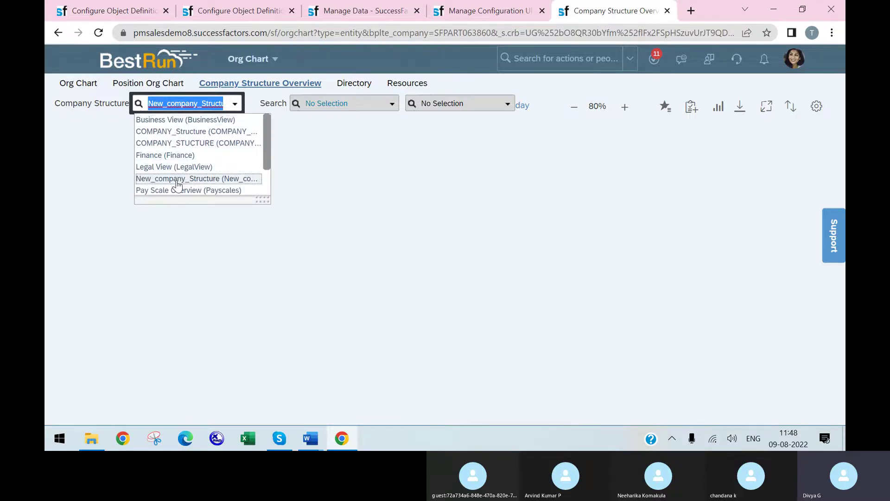
- Review the Division object definition and the New_company_Structure data record
{"action": "left_click", "coordinate": [97, 14]}
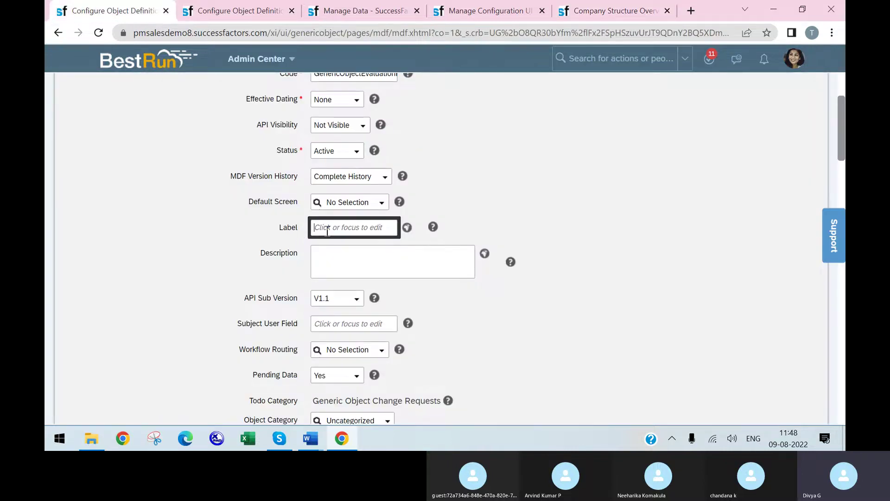
{"action": "scroll", "coordinate": [434, 287], "scroll_direction": "down", "scroll_amount": 8}
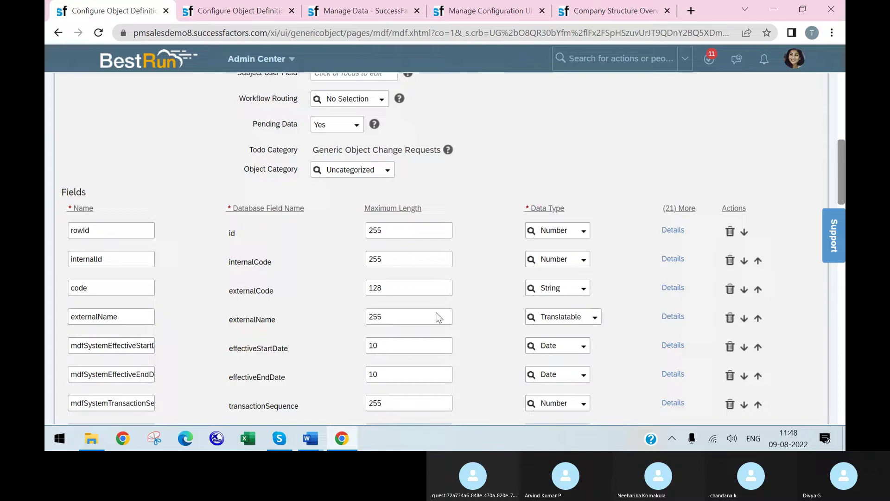
{"action": "scroll", "coordinate": [438, 317], "scroll_direction": "up", "scroll_amount": 10}
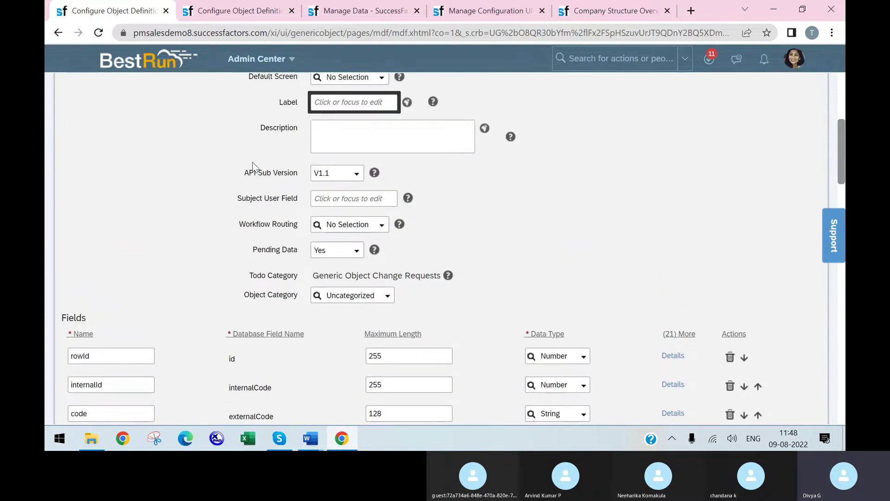
{"action": "left_click", "coordinate": [218, 11]}
{"action": "scroll", "coordinate": [371, 155], "scroll_direction": "up", "scroll_amount": 3}
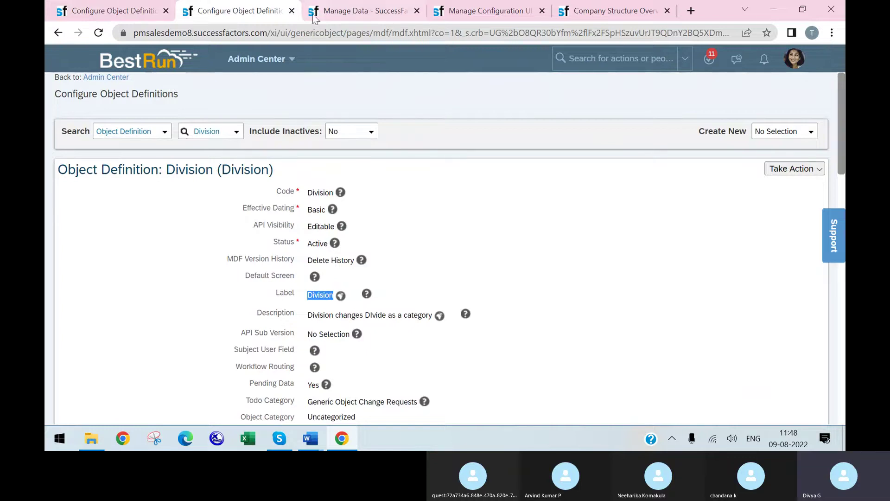
{"action": "left_click", "coordinate": [339, 16]}
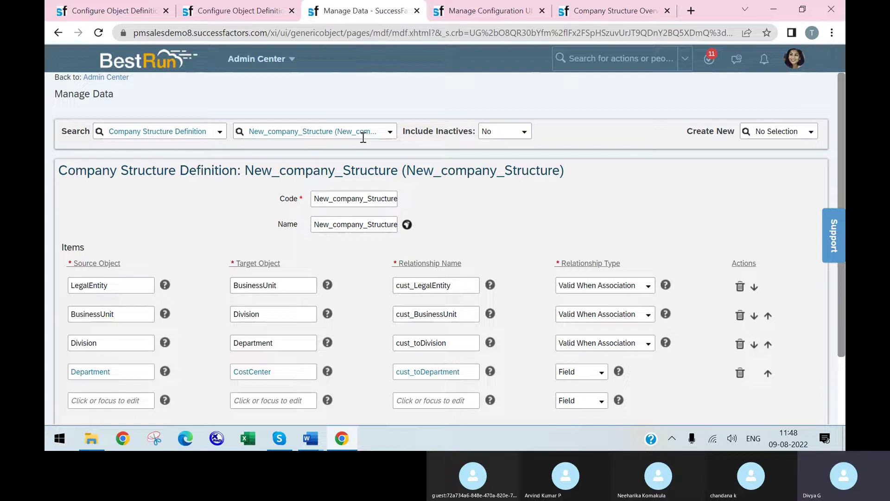
{"action": "scroll", "coordinate": [367, 218], "scroll_direction": "down", "scroll_amount": 2}
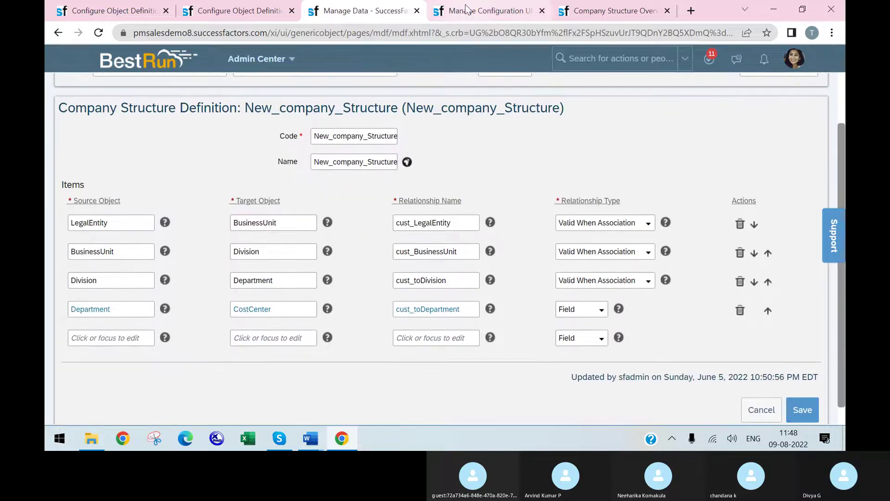
{"action": "left_click", "coordinate": [468, 12]}
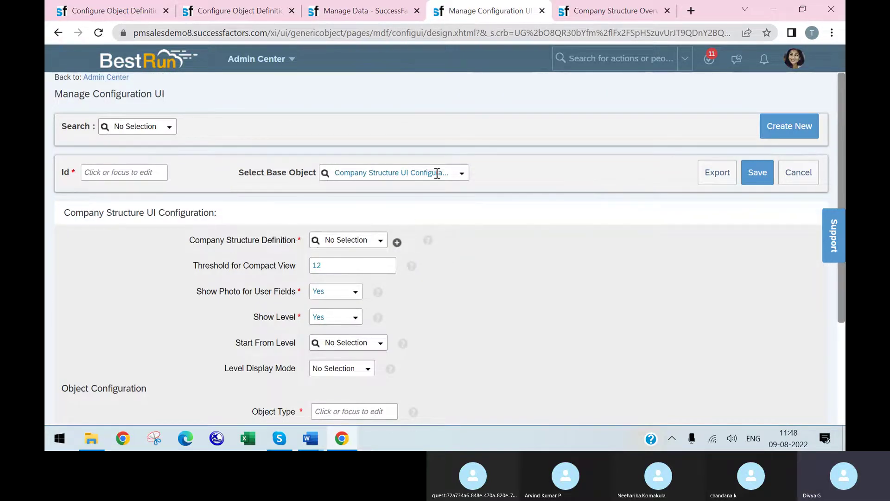
{"action": "scroll", "coordinate": [346, 178], "scroll_direction": "down", "scroll_amount": 1}
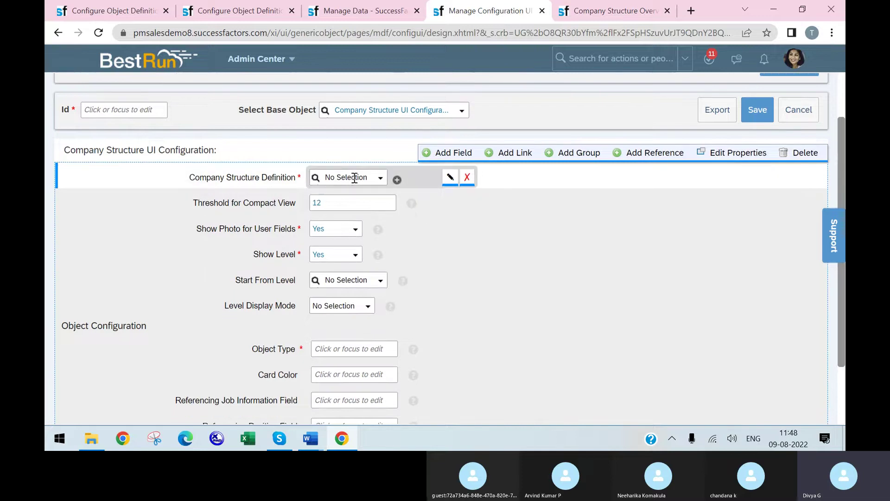
{"action": "left_click", "coordinate": [383, 182]}
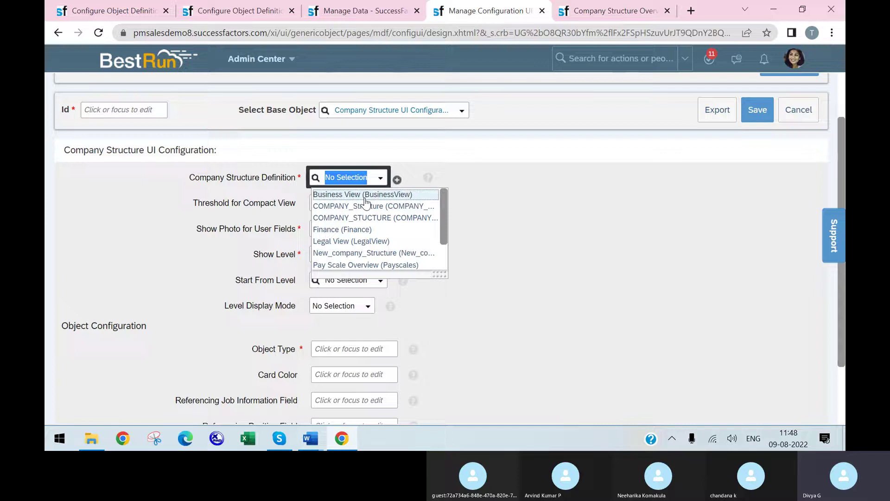
{"action": "left_click", "coordinate": [121, 13]}
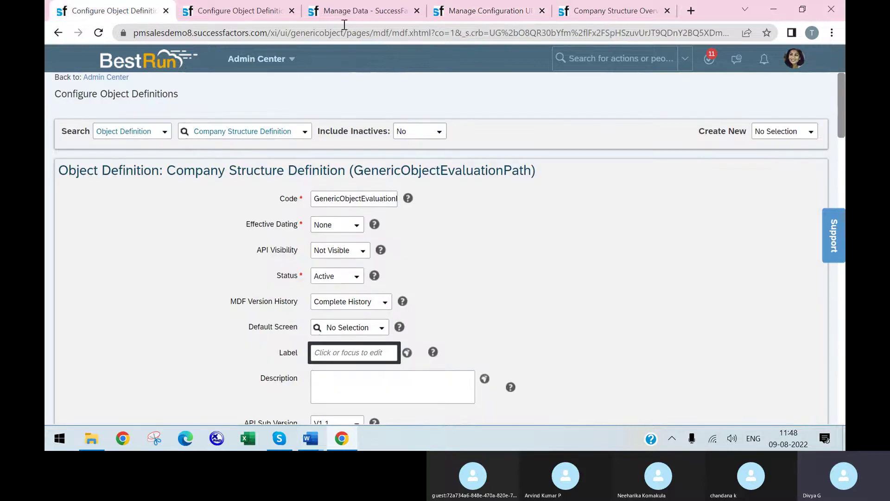
{"action": "left_click", "coordinate": [344, 10]}
{"action": "left_click", "coordinate": [459, 10]}
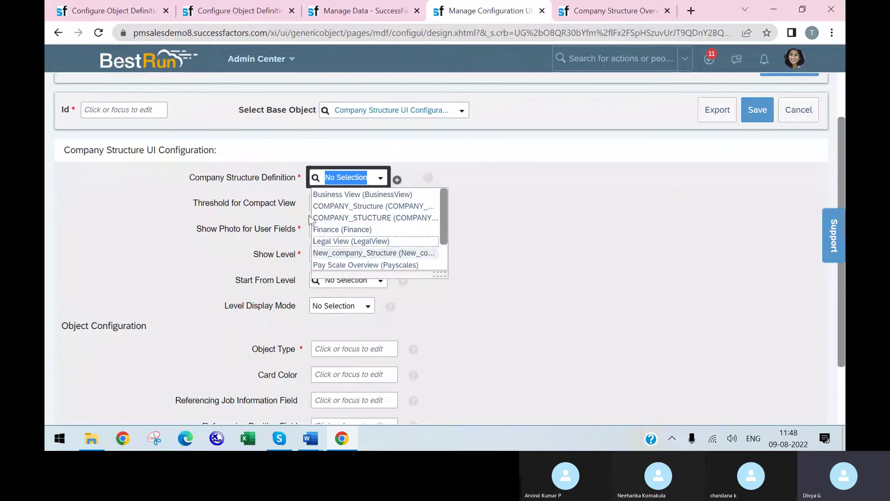
{"action": "left_click", "coordinate": [622, 224]}
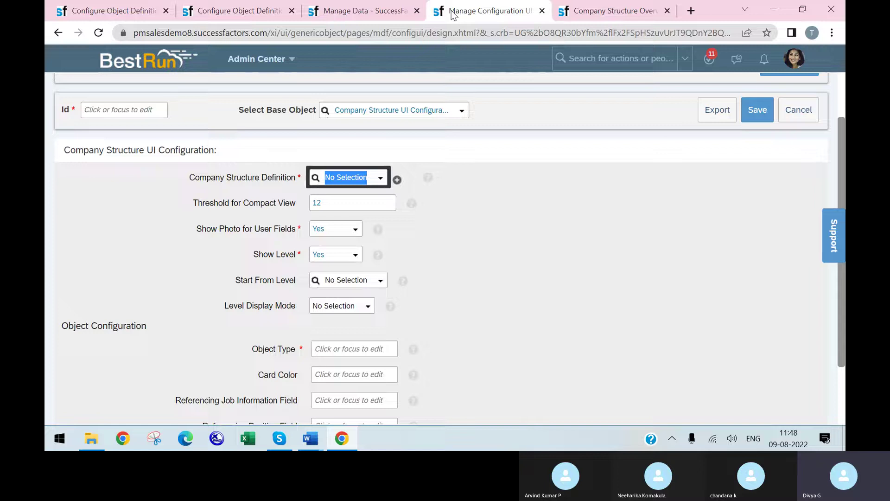
{"action": "left_click", "coordinate": [387, 12]}
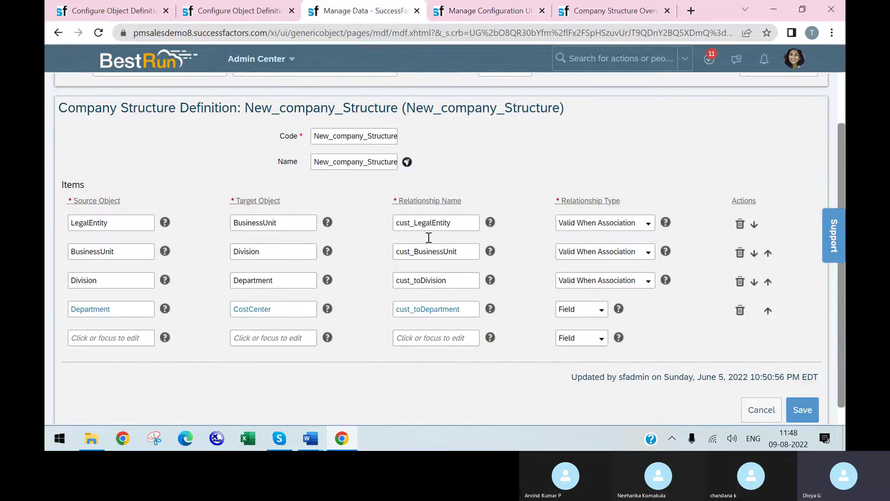
- Review the definition's Code, Name and its four source-target rows, LegalEntity through CostCenter
{"action": "left_click", "coordinate": [486, 11]}
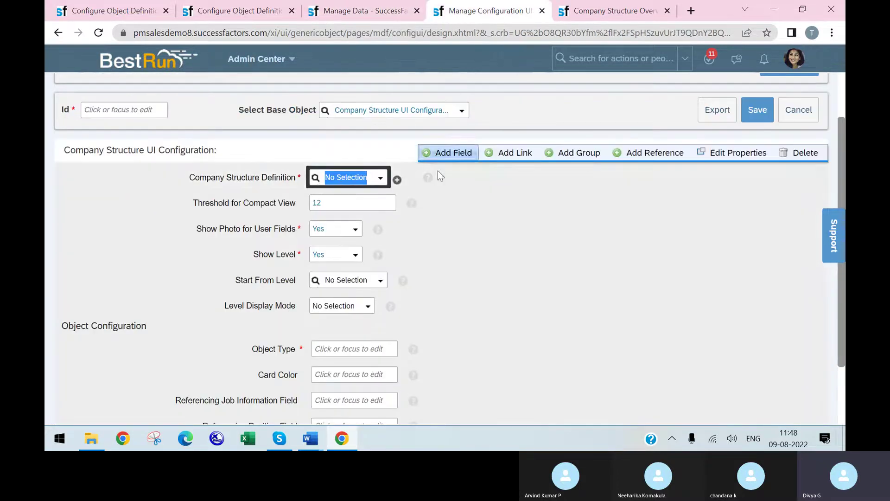
{"action": "left_click", "coordinate": [354, 5]}
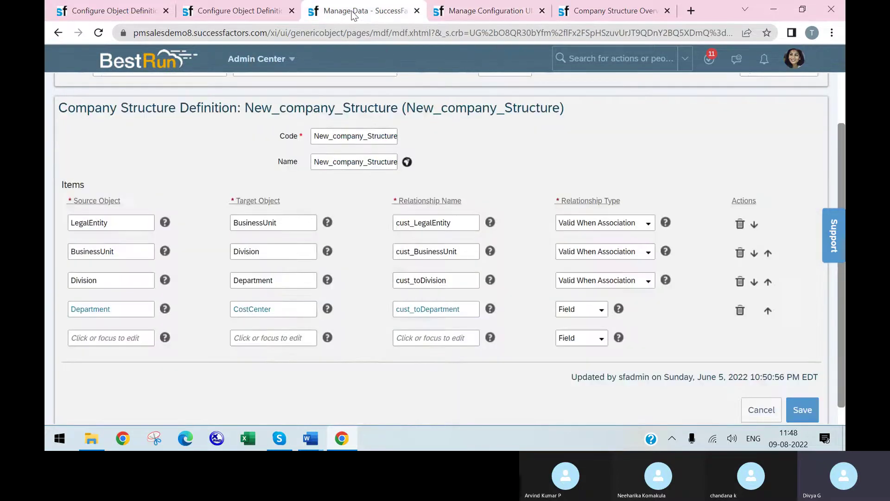
{"action": "left_click", "coordinate": [314, 140]}
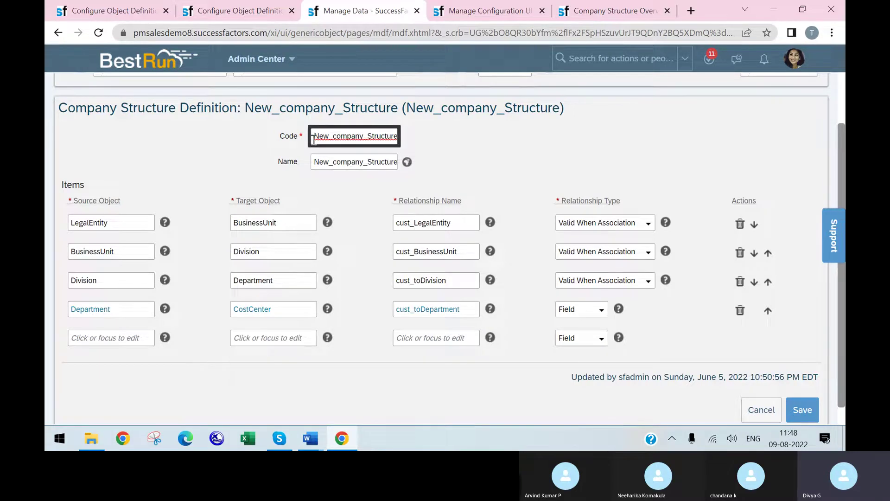
{"action": "left_click", "coordinate": [319, 164]}
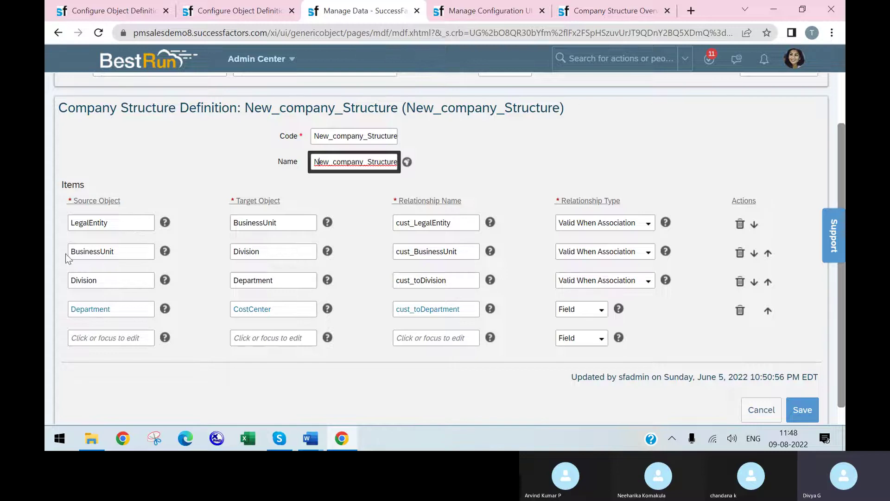
{"action": "left_click", "coordinate": [83, 223]}
{"action": "left_click", "coordinate": [267, 217]}
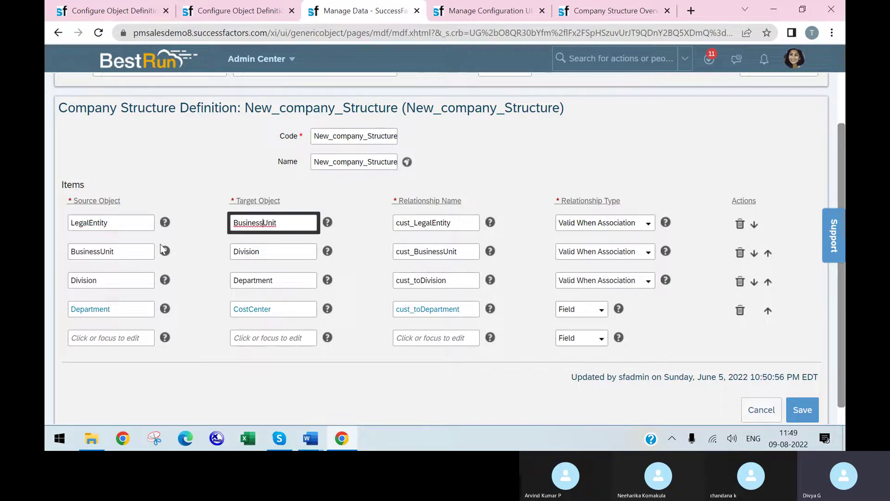
{"action": "left_click", "coordinate": [135, 252]}
{"action": "left_click", "coordinate": [237, 252]}
{"action": "left_click", "coordinate": [96, 281]}
{"action": "left_click", "coordinate": [263, 282]}
{"action": "left_click", "coordinate": [97, 310]}
{"action": "left_click", "coordinate": [269, 308]}
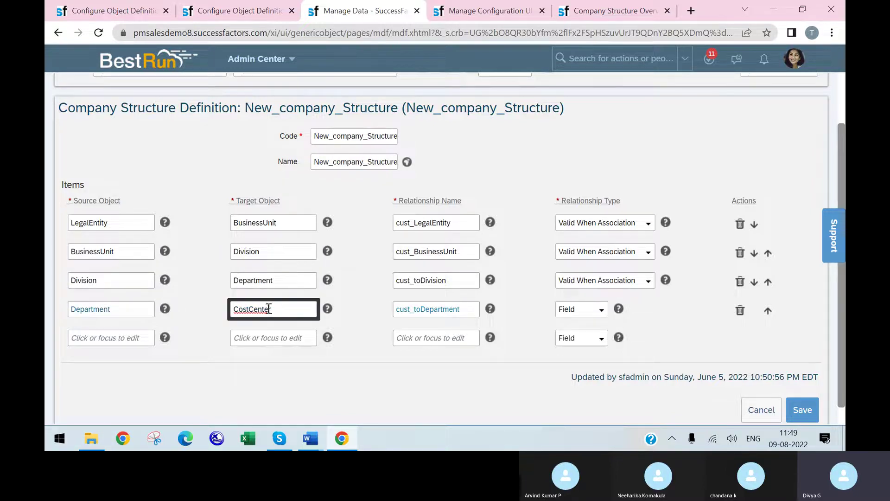
- Set the row 4 Department-to-CostCenter relationship type to Valid When Association
{"action": "left_click", "coordinate": [602, 311]}
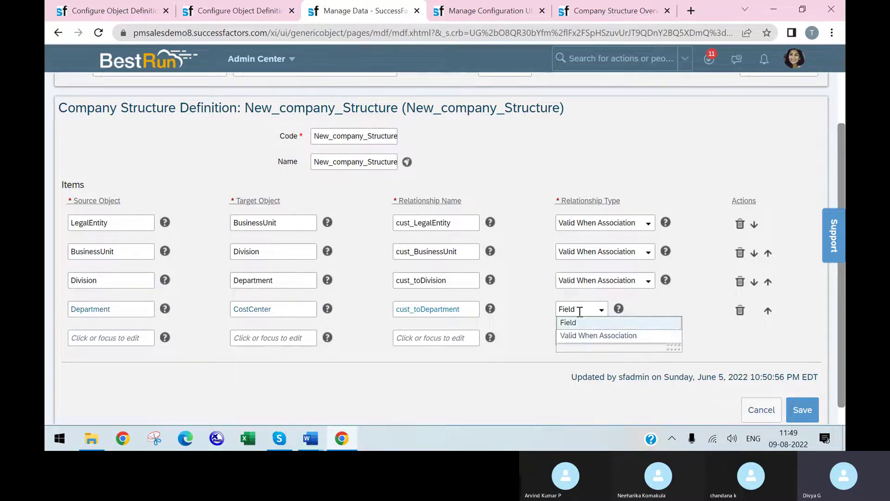
{"action": "left_click", "coordinate": [579, 335]}
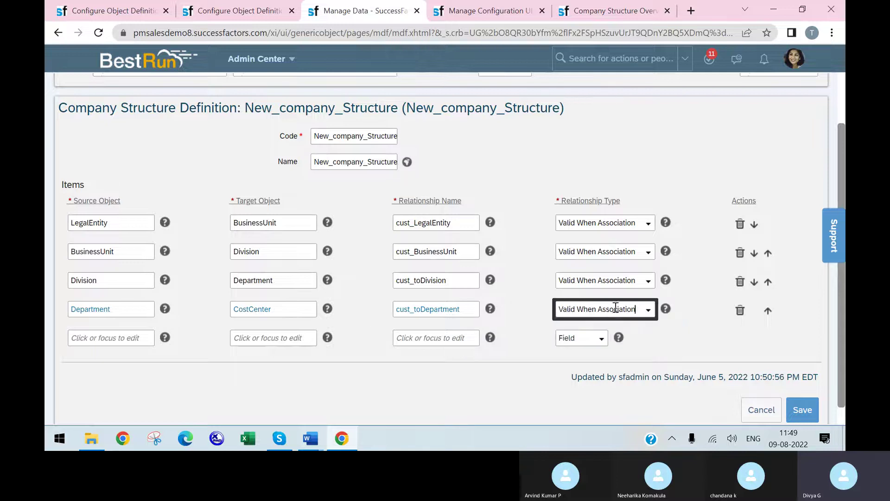
{"action": "left_click", "coordinate": [665, 325]}
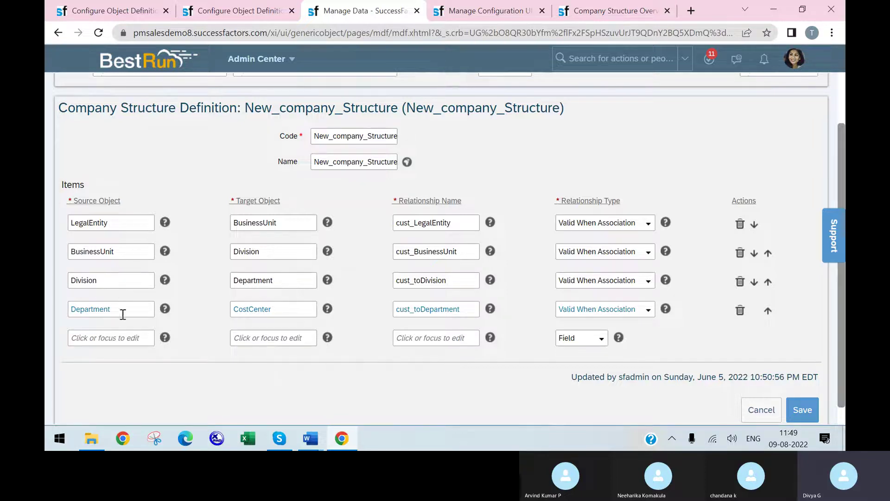
{"action": "left_click", "coordinate": [644, 310]}
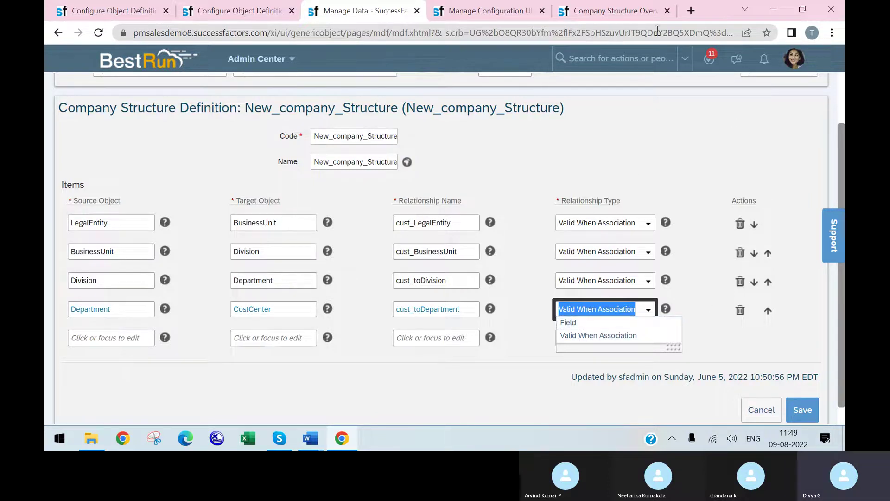
{"action": "left_click", "coordinate": [612, 10]}
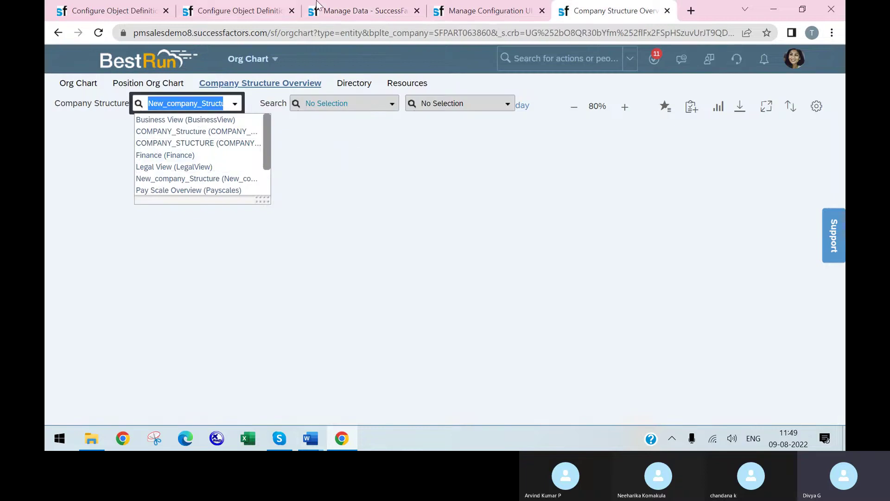
- Close both Configure Object Definition pages and Manage Data, leaving without saving
{"action": "left_click", "coordinate": [475, 196]}
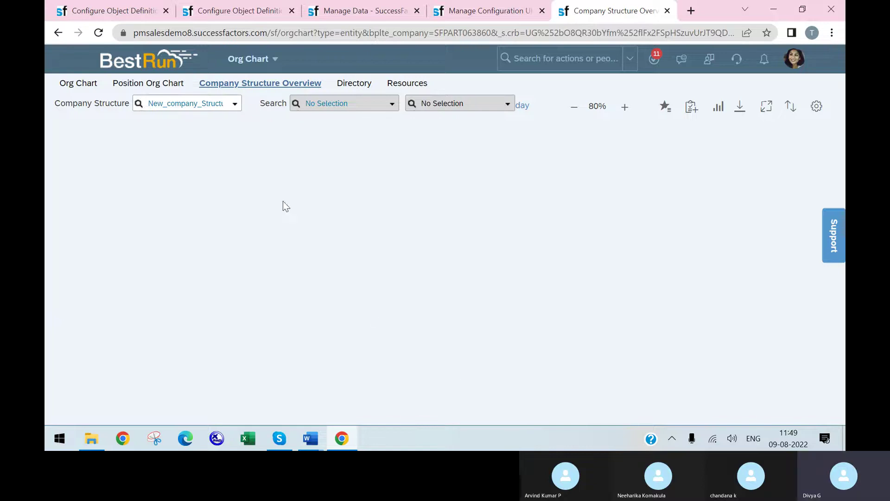
{"action": "left_click", "coordinate": [494, 13]}
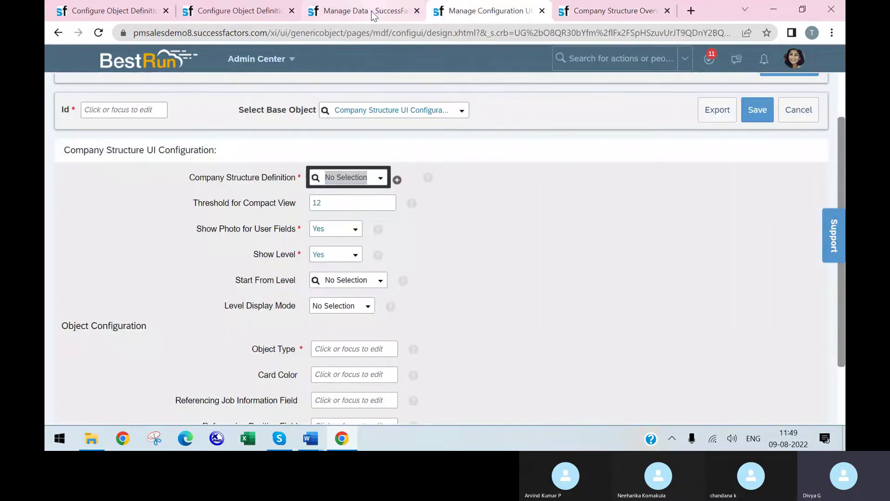
{"action": "left_click", "coordinate": [373, 13]}
{"action": "left_click", "coordinate": [165, 10]}
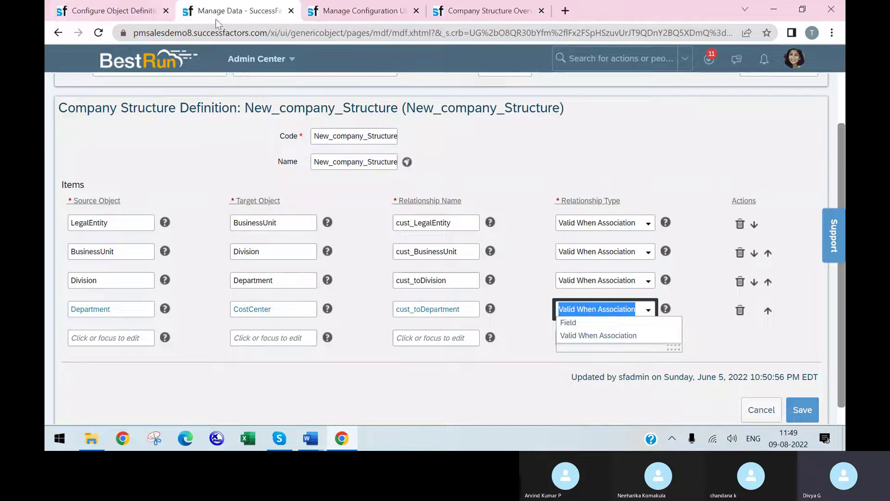
{"action": "left_click", "coordinate": [165, 11]}
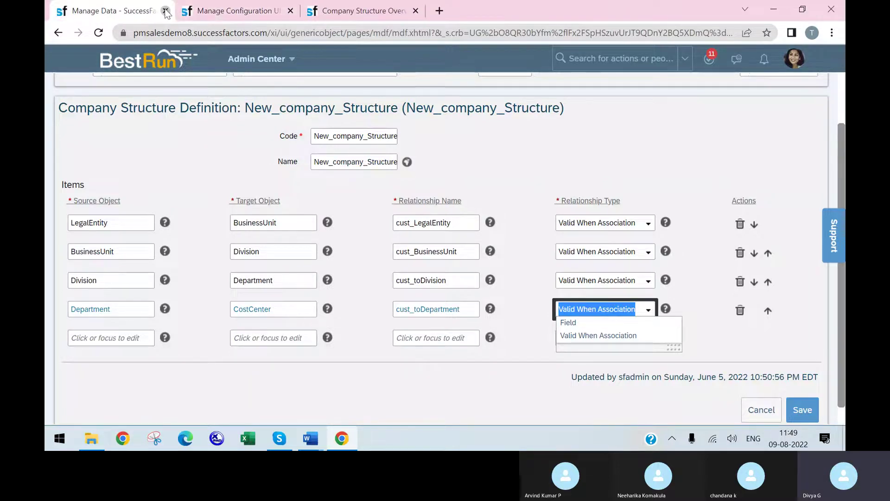
{"action": "left_click", "coordinate": [165, 11]}
{"action": "left_click", "coordinate": [513, 106]}
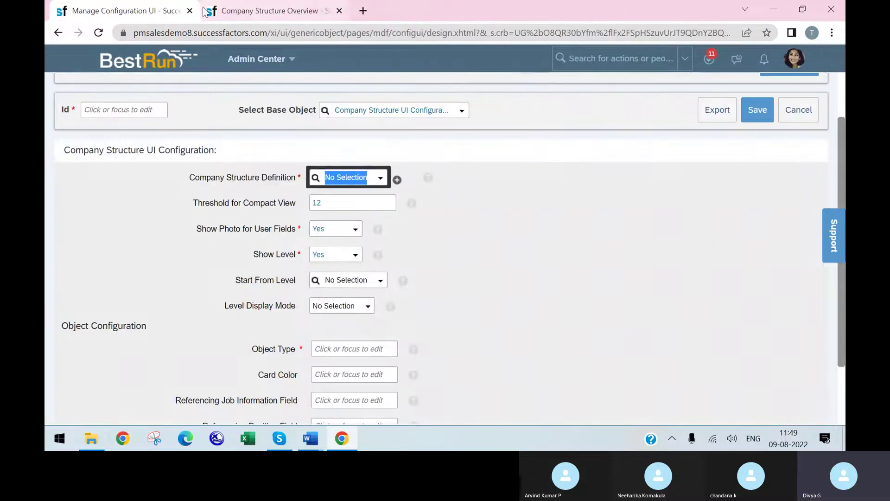
- Return to the Company Structure UI Configuration page and begin an admin search
{"action": "left_click", "coordinate": [235, 11]}
{"action": "left_click", "coordinate": [155, 10]}
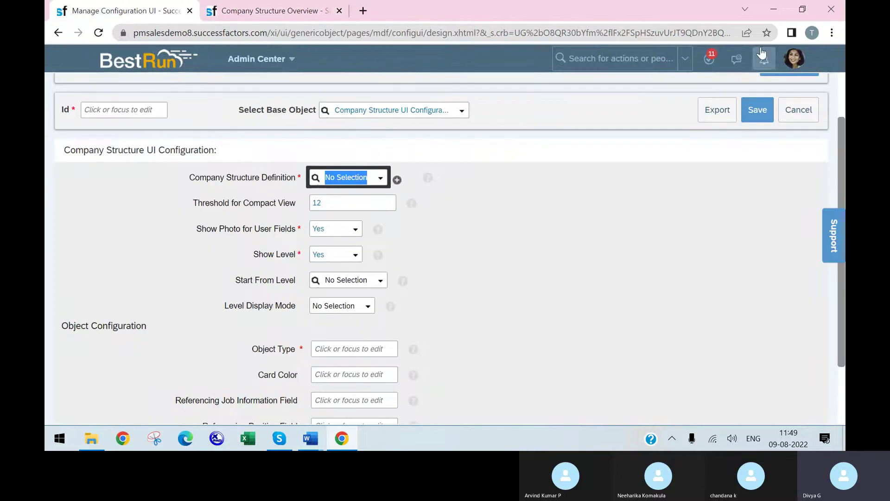
{"action": "left_click", "coordinate": [606, 59]}
- Search 'report cen' and open Manage Report Center, leaving the configuration page
{"action": "type", "text": "report"}
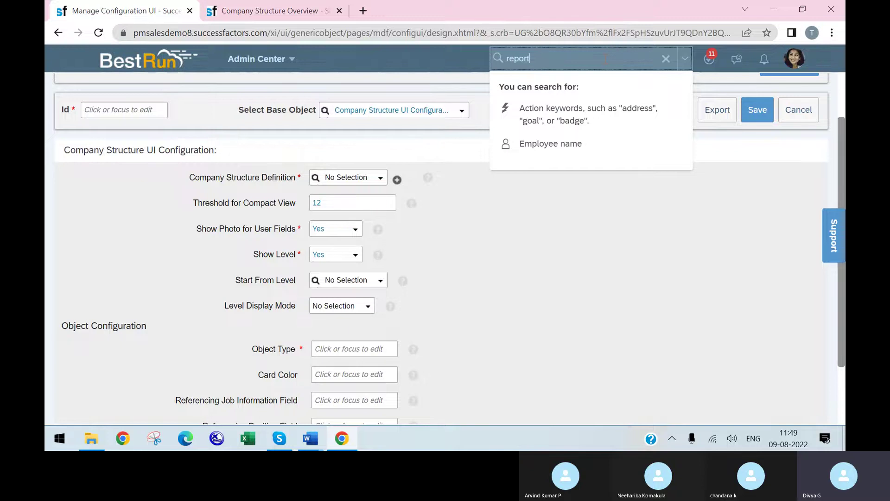
{"action": "key", "text": "Return"}
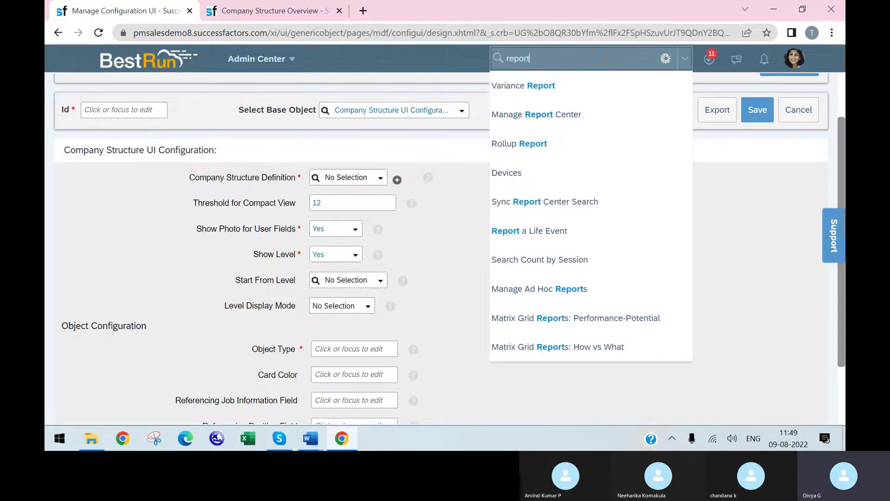
{"action": "type", "text": "cen"}
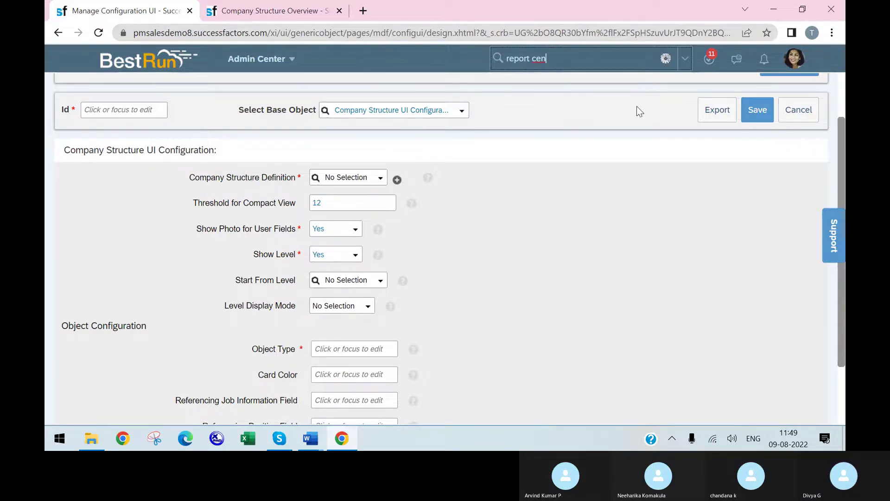
{"action": "left_click", "coordinate": [569, 84]}
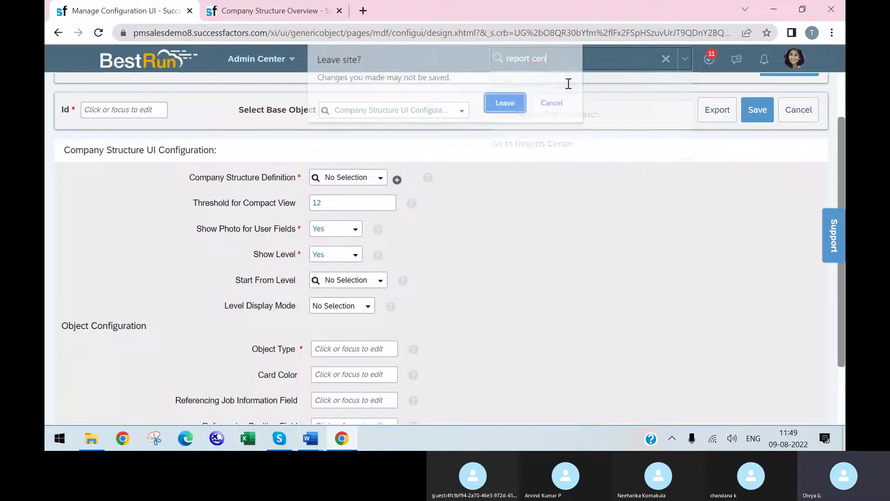
{"action": "left_click", "coordinate": [487, 99]}
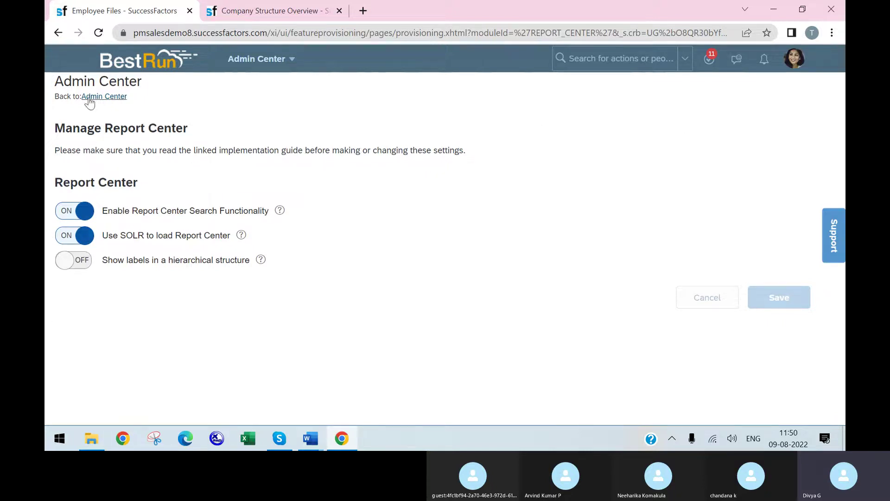
- Search 'report cent' and choose Go to Reports Center
{"action": "left_click", "coordinate": [602, 71]}
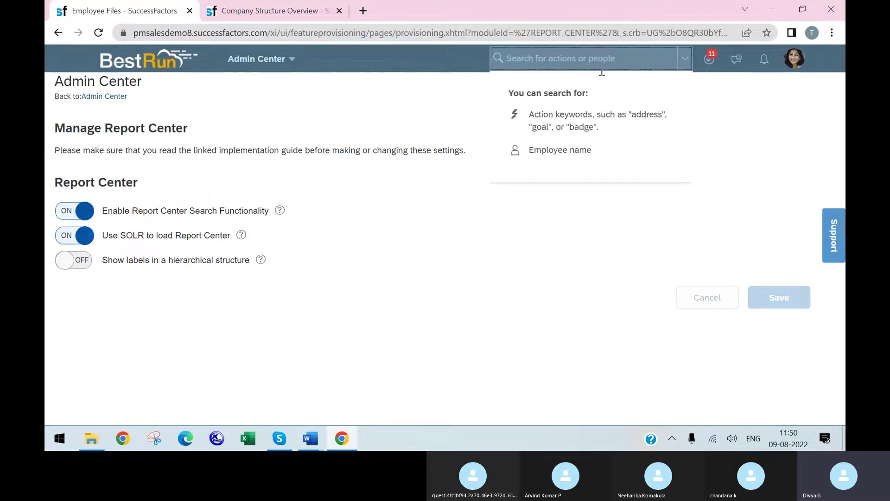
{"action": "type", "text": "report"}
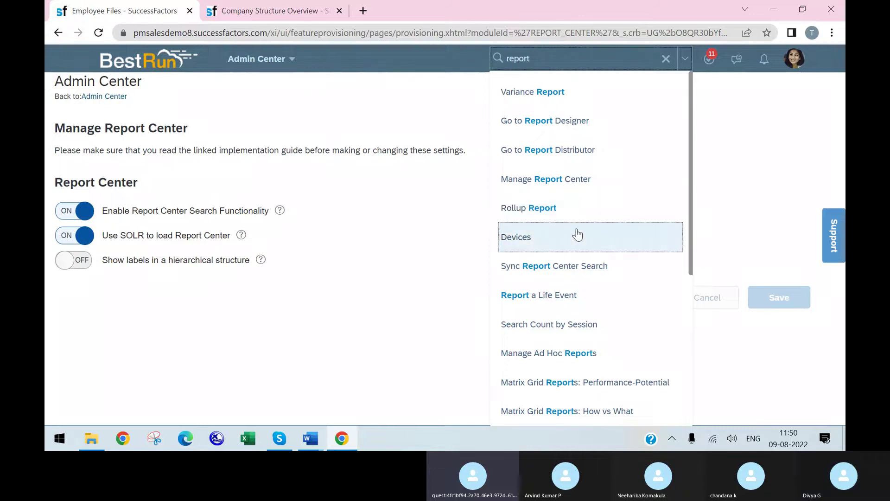
{"action": "type", "text": "center"}
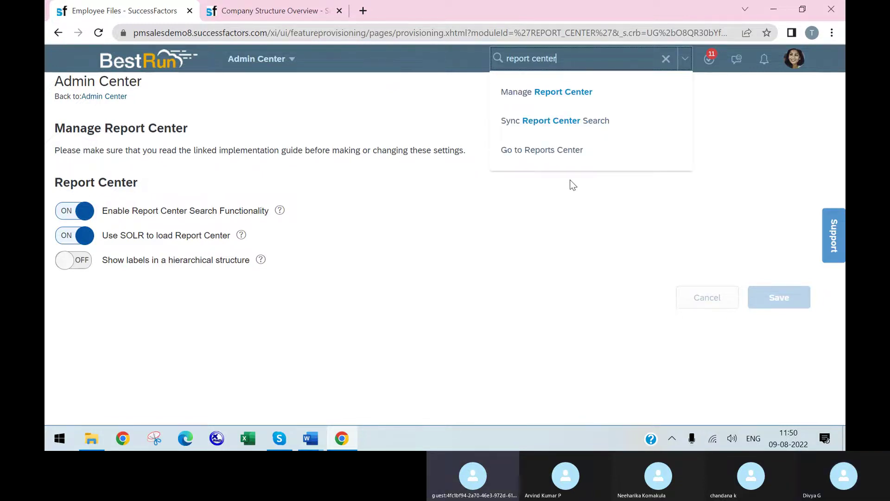
{"action": "left_click", "coordinate": [562, 163]}
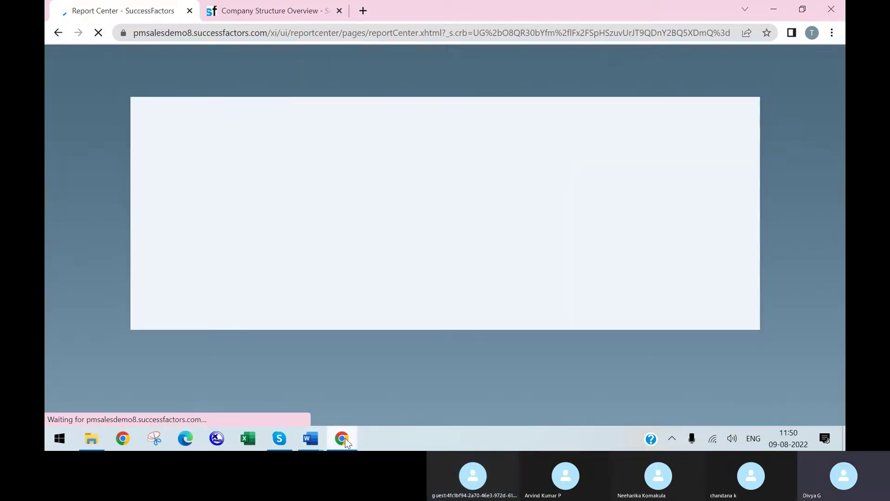
{"action": "left_click", "coordinate": [282, 439]}
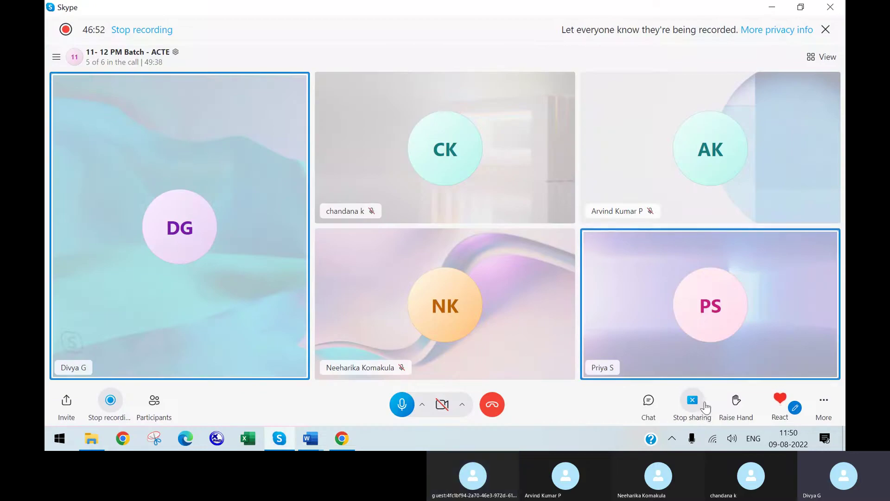
{"action": "left_click", "coordinate": [685, 406]}
{"action": "left_click", "coordinate": [756, 374]}
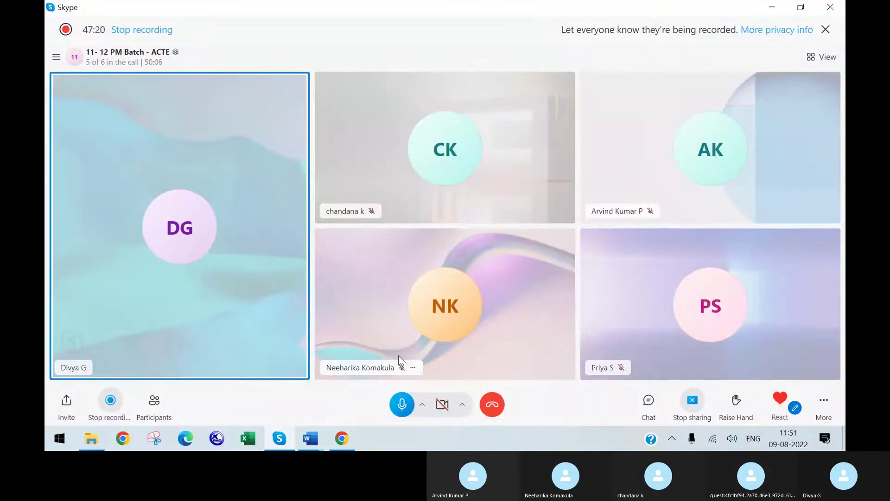
{"action": "left_click", "coordinate": [341, 439]}
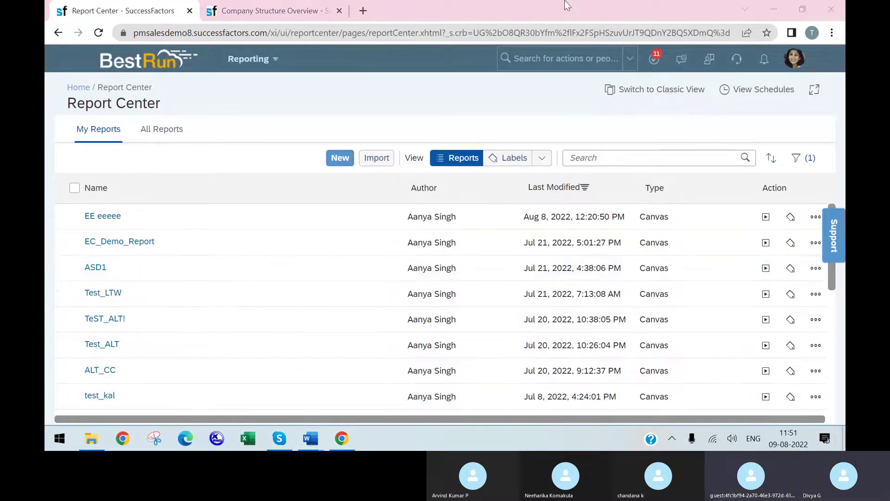
- Start a new report and choose the Table report type over Canvas, Tile and Dashboard
{"action": "left_click", "coordinate": [342, 158]}
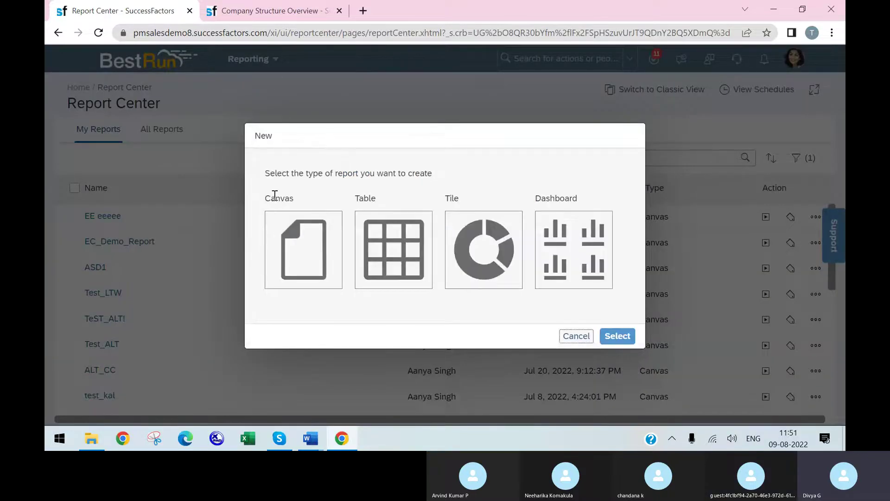
{"action": "left_click_drag", "start_coordinate": [266, 198], "coordinate": [382, 199]}
{"action": "left_click_drag", "start_coordinate": [445, 199], "coordinate": [466, 200]}
{"action": "left_click_drag", "start_coordinate": [542, 198], "coordinate": [569, 198]}
{"action": "left_click", "coordinate": [377, 245]}
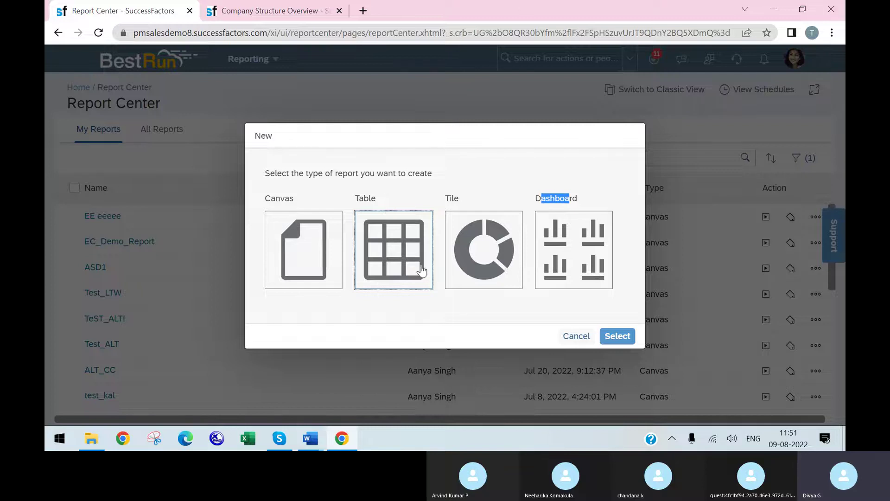
{"action": "left_click", "coordinate": [615, 337]}
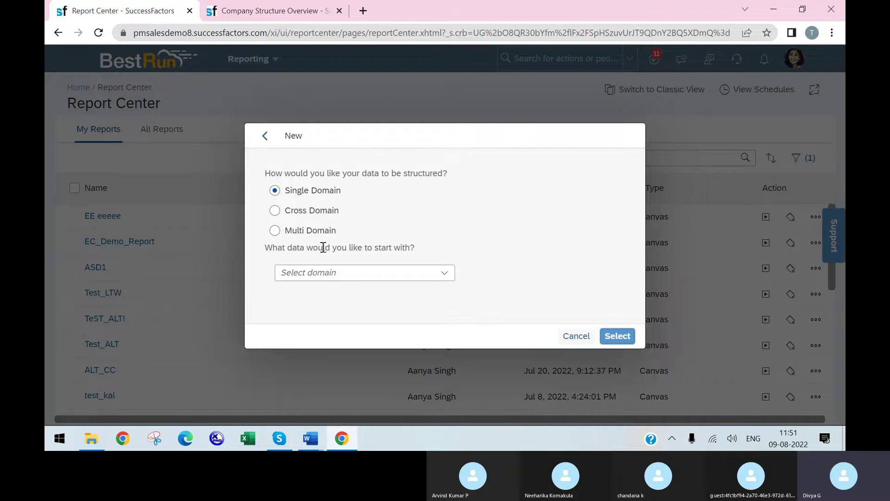
- Keep Single Domain and build the report on the Person and Employment Info (as of Date) domain
{"action": "left_click", "coordinate": [274, 210]}
{"action": "left_click", "coordinate": [274, 197]}
{"action": "left_click", "coordinate": [446, 275]}
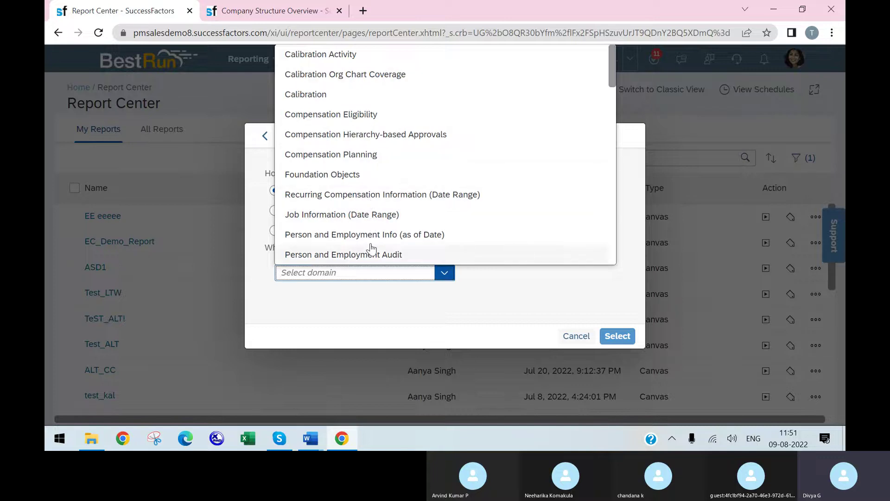
{"action": "scroll", "coordinate": [388, 238], "scroll_direction": "down", "scroll_amount": 1}
{"action": "scroll", "coordinate": [388, 239], "scroll_direction": "down", "scroll_amount": 5}
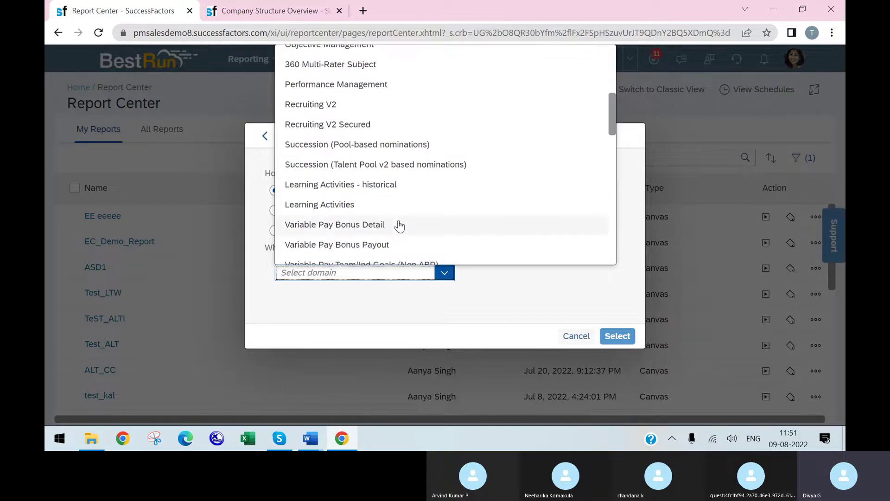
{"action": "scroll", "coordinate": [404, 218], "scroll_direction": "down", "scroll_amount": 5}
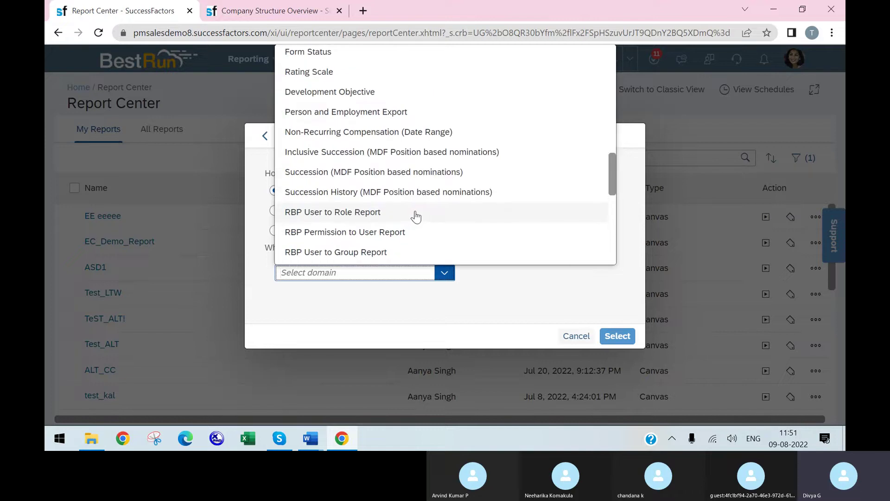
{"action": "scroll", "coordinate": [419, 215], "scroll_direction": "down", "scroll_amount": 3}
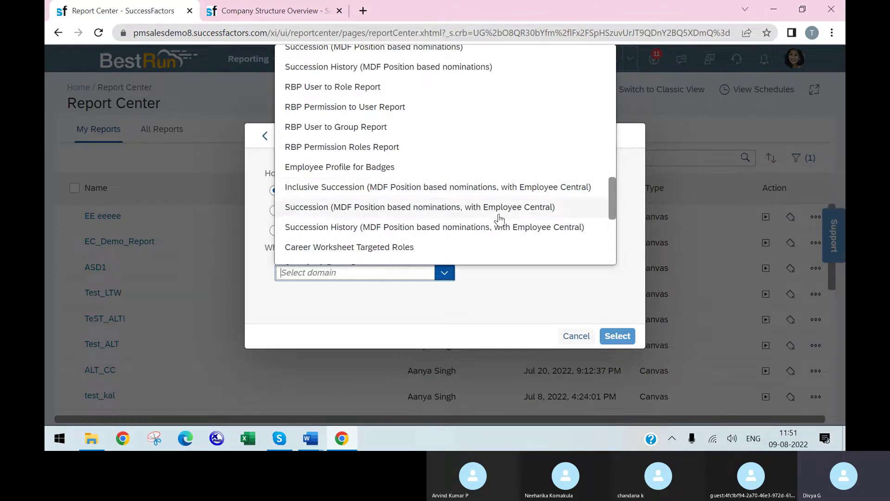
{"action": "scroll", "coordinate": [489, 217], "scroll_direction": "down", "scroll_amount": 1}
{"action": "scroll", "coordinate": [455, 232], "scroll_direction": "down", "scroll_amount": 3}
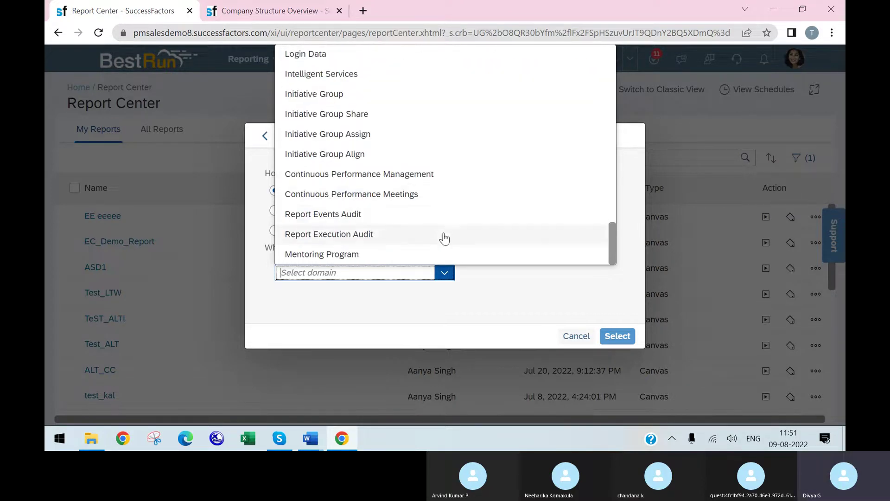
{"action": "scroll", "coordinate": [445, 235], "scroll_direction": "up", "scroll_amount": 5}
{"action": "scroll", "coordinate": [445, 220], "scroll_direction": "up", "scroll_amount": 1}
{"action": "scroll", "coordinate": [438, 218], "scroll_direction": "up", "scroll_amount": 5}
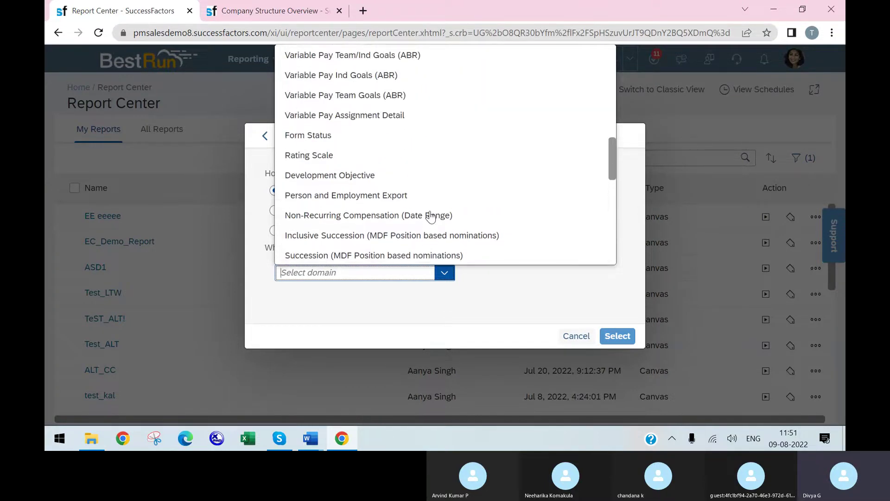
{"action": "scroll", "coordinate": [431, 216], "scroll_direction": "up", "scroll_amount": 10}
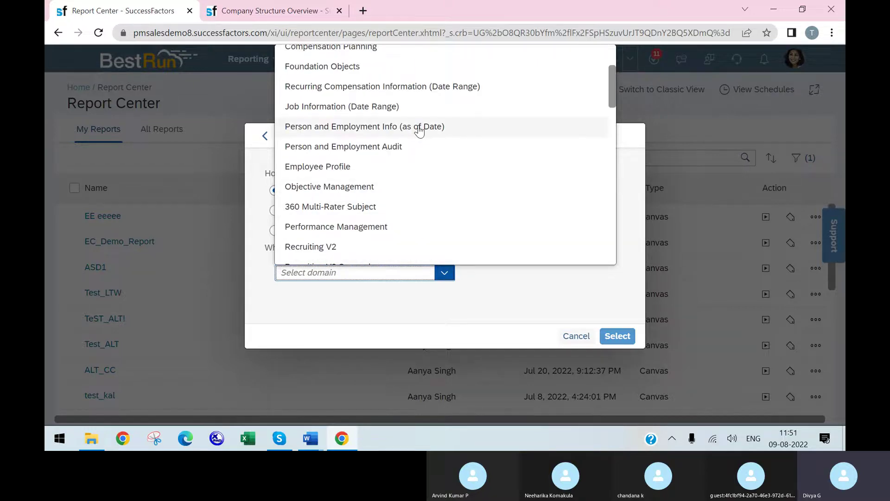
{"action": "left_click", "coordinate": [382, 132]}
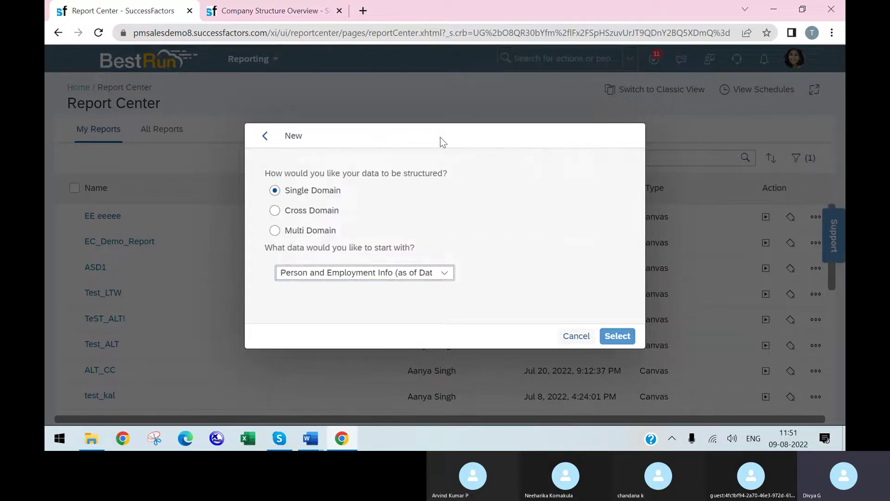
{"action": "left_click", "coordinate": [614, 335]}
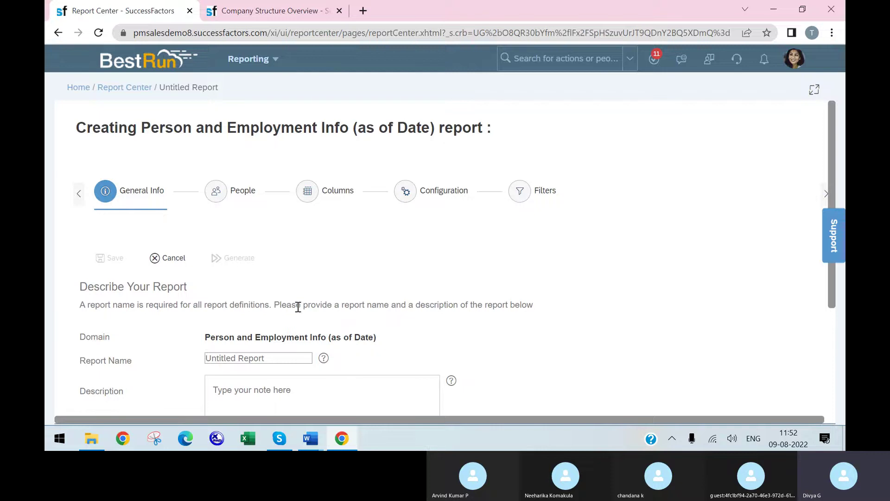
- Turn off Remove Styling in the report's General Info
{"action": "scroll", "coordinate": [278, 296], "scroll_direction": "down", "scroll_amount": 3}
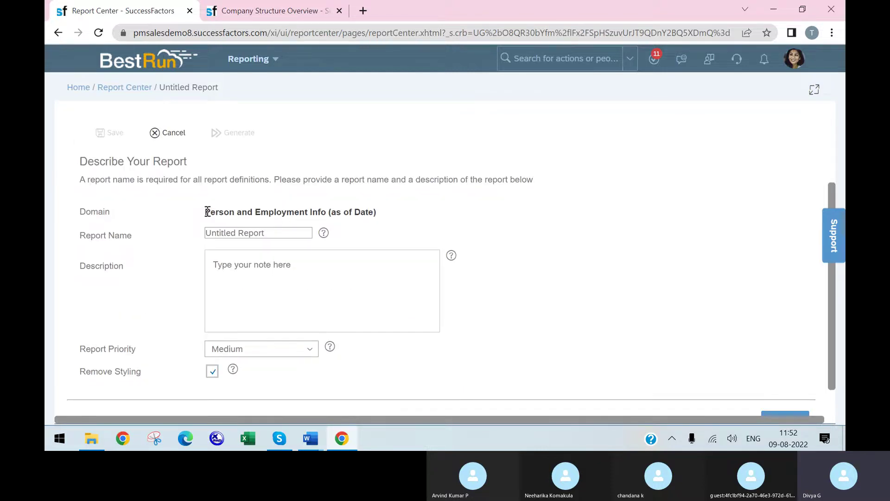
{"action": "left_click_drag", "start_coordinate": [206, 214], "coordinate": [390, 213]}
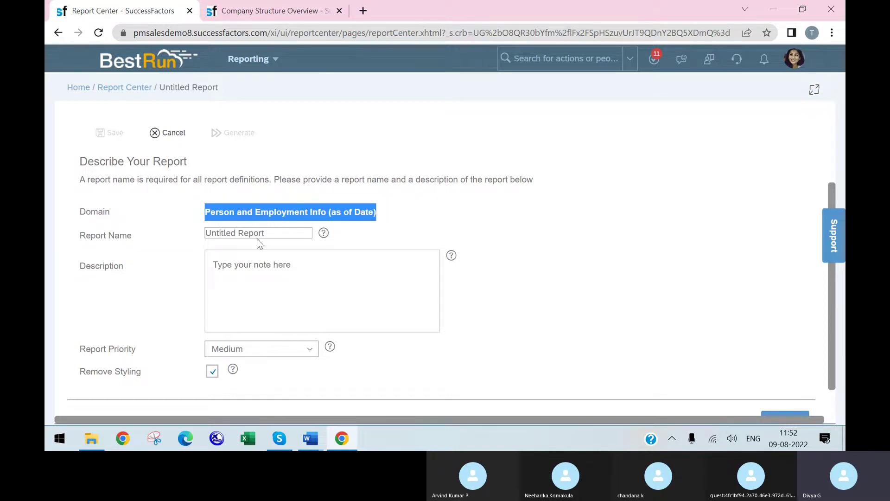
{"action": "left_click", "coordinate": [241, 232]}
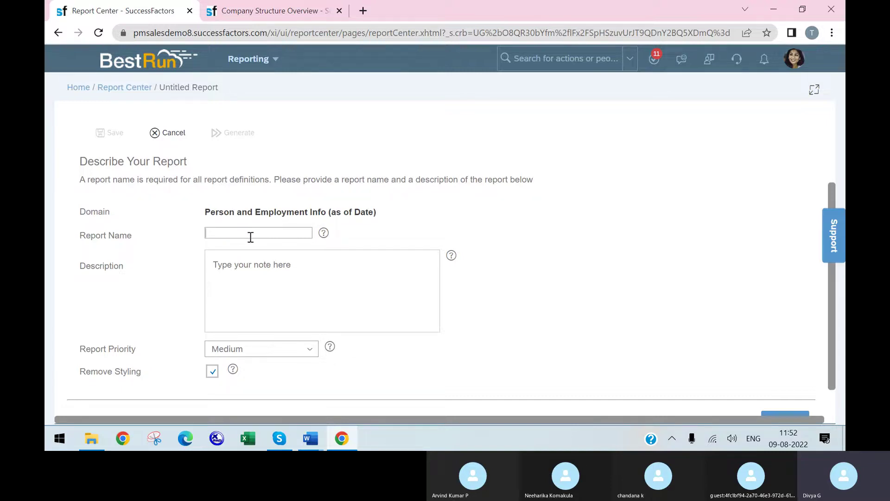
{"action": "left_click", "coordinate": [255, 274]}
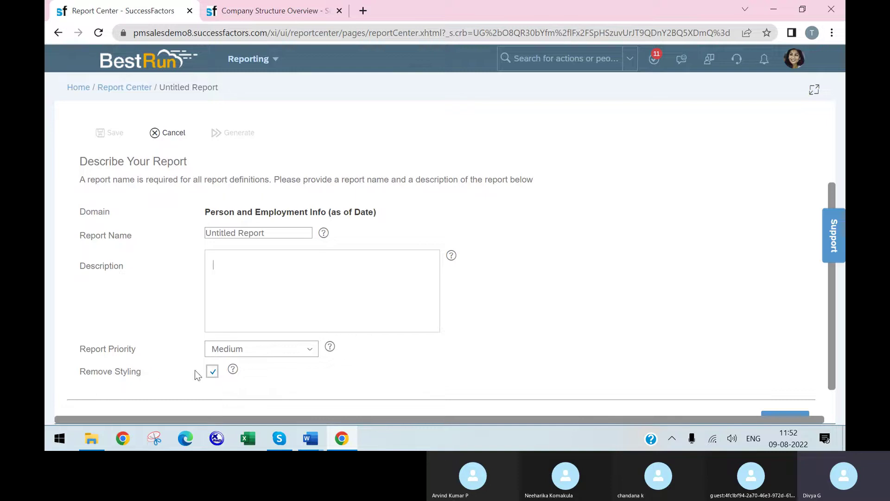
{"action": "left_click", "coordinate": [213, 371]}
- Rename the report from Untitled Report to Test
{"action": "scroll", "coordinate": [232, 366], "scroll_direction": "down", "scroll_amount": 1}
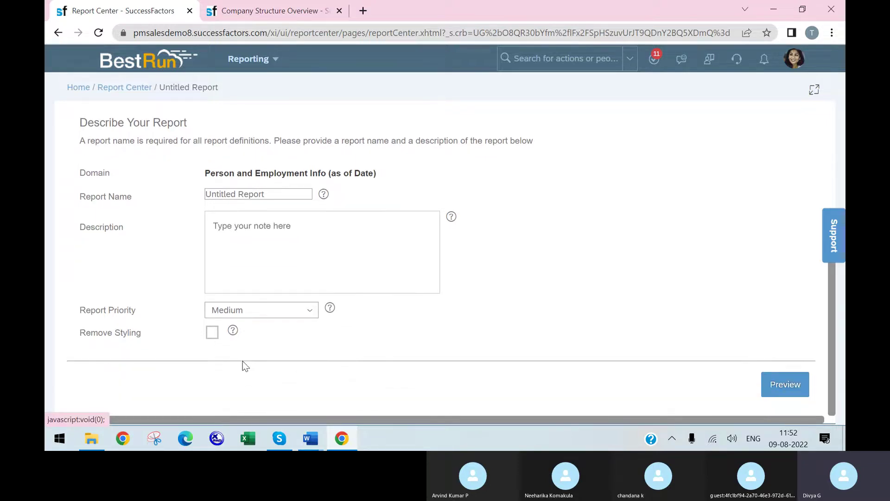
{"action": "scroll", "coordinate": [208, 308], "scroll_direction": "up", "scroll_amount": 2}
{"action": "scroll", "coordinate": [225, 355], "scroll_direction": "down", "scroll_amount": 2}
{"action": "scroll", "coordinate": [501, 330], "scroll_direction": "up", "scroll_amount": 3}
{"action": "scroll", "coordinate": [462, 310], "scroll_direction": "down", "scroll_amount": 1}
{"action": "scroll", "coordinate": [338, 280], "scroll_direction": "up", "scroll_amount": 2}
{"action": "scroll", "coordinate": [263, 237], "scroll_direction": "down", "scroll_amount": 1}
{"action": "scroll", "coordinate": [263, 237], "scroll_direction": "down", "scroll_amount": 3}
{"action": "left_click", "coordinate": [260, 197]}
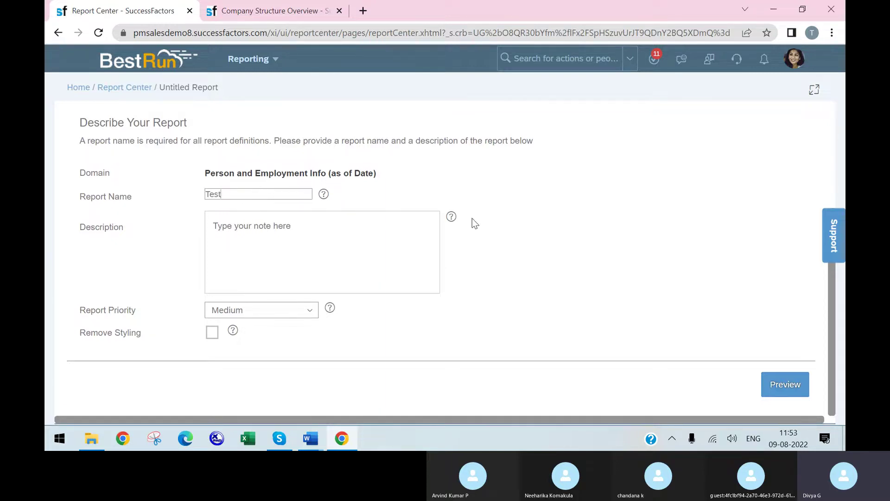
{"action": "left_click", "coordinate": [545, 252]}
- Attempt a preview, dismiss the incomplete-report warning and error, and save the report
{"action": "left_click", "coordinate": [776, 385]}
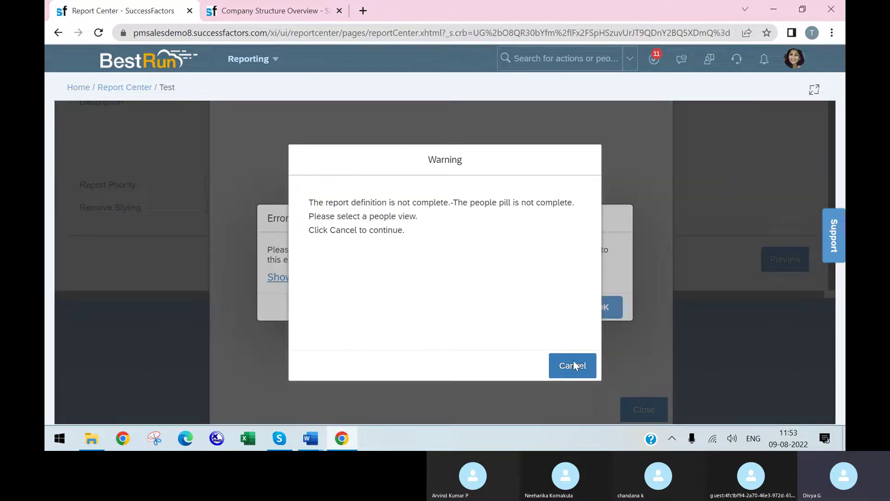
{"action": "left_click", "coordinate": [574, 365]}
{"action": "left_click", "coordinate": [605, 309]}
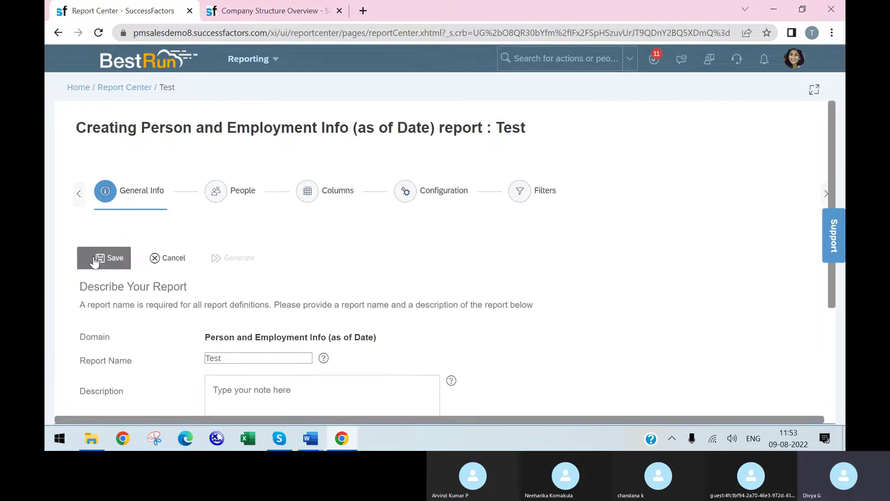
{"action": "left_click", "coordinate": [104, 263]}
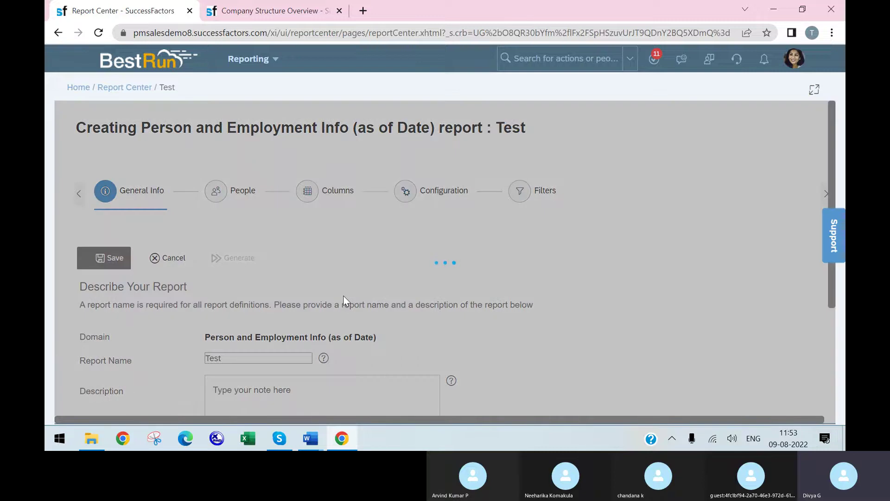
{"action": "scroll", "coordinate": [213, 300], "scroll_direction": "down", "scroll_amount": 1}
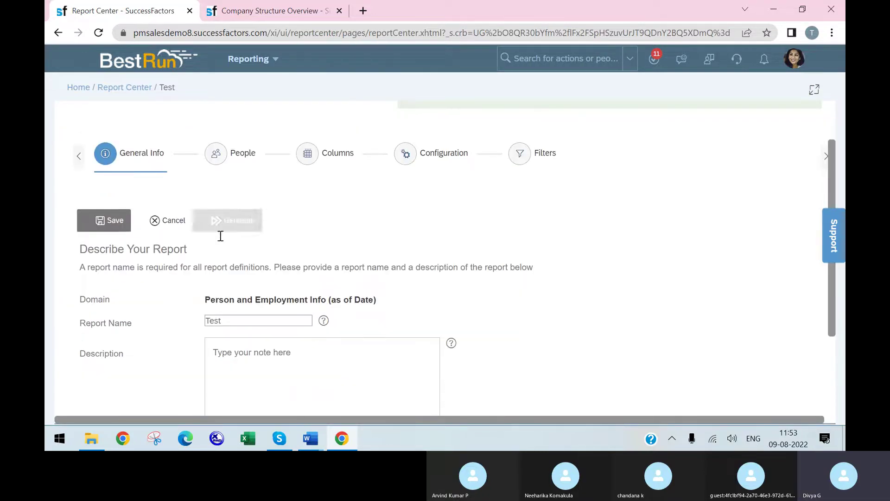
{"action": "scroll", "coordinate": [220, 236], "scroll_direction": "down", "scroll_amount": 2}
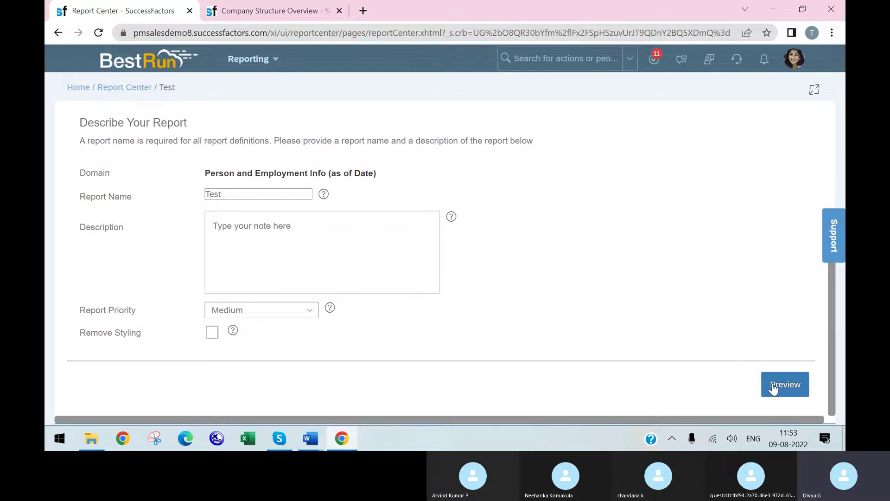
{"action": "left_click", "coordinate": [772, 386]}
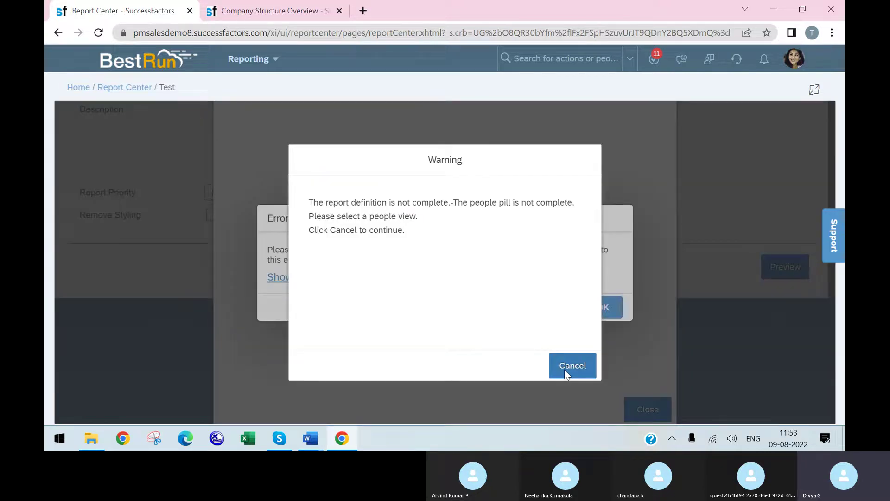
{"action": "left_click", "coordinate": [564, 370]}
{"action": "left_click", "coordinate": [598, 310]}
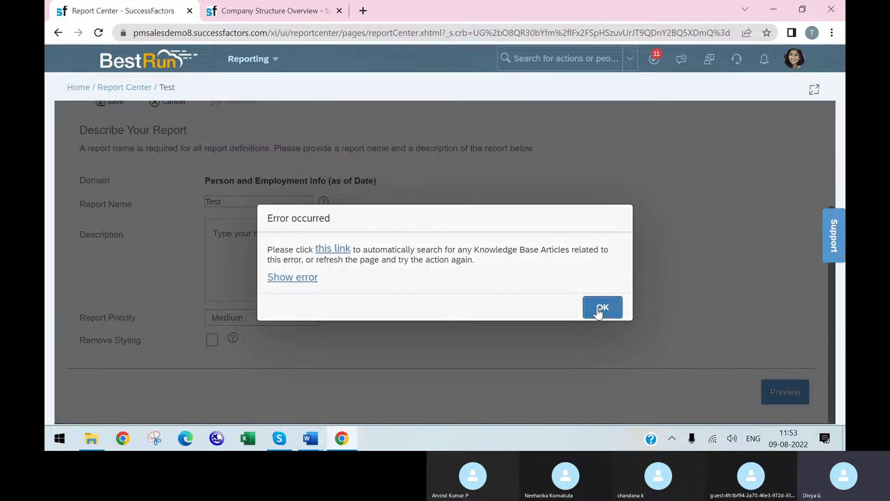
{"action": "scroll", "coordinate": [321, 321], "scroll_direction": "up", "scroll_amount": 2}
{"action": "left_click", "coordinate": [104, 226]}
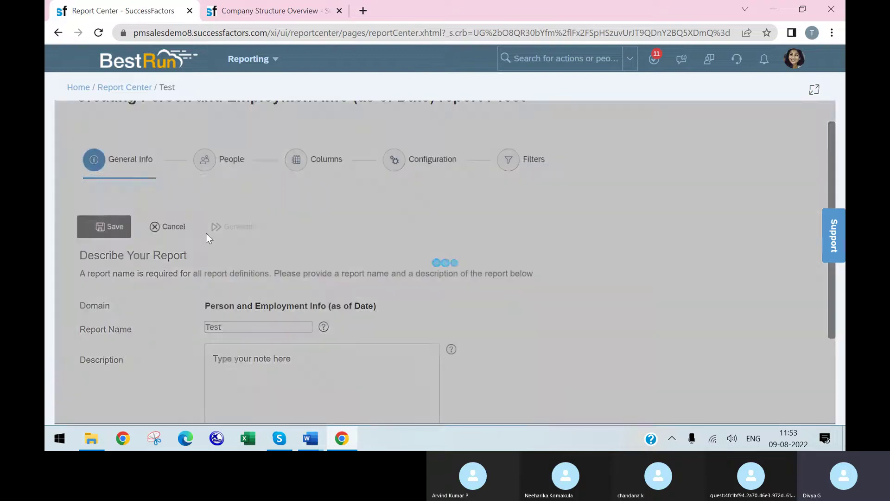
- Keep the report priority at Medium, save again, and go to the People step
{"action": "scroll", "coordinate": [279, 348], "scroll_direction": "down", "scroll_amount": 3}
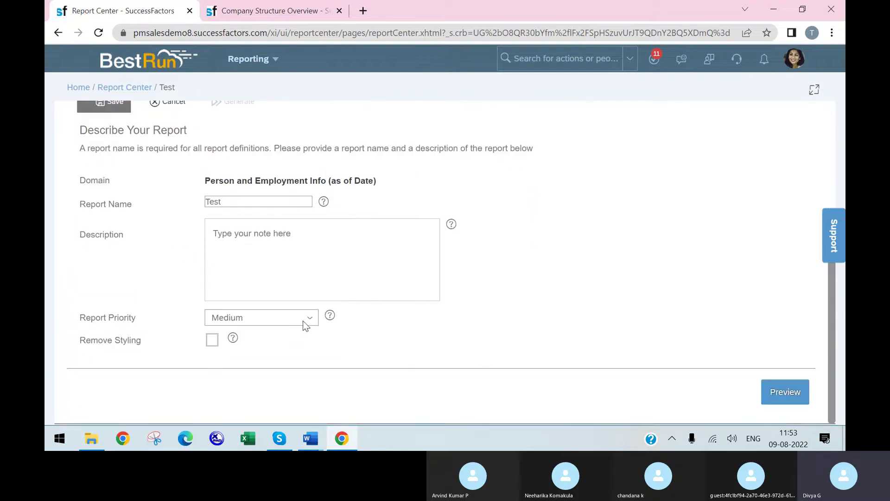
{"action": "left_click", "coordinate": [305, 322]}
{"action": "left_click", "coordinate": [282, 348]}
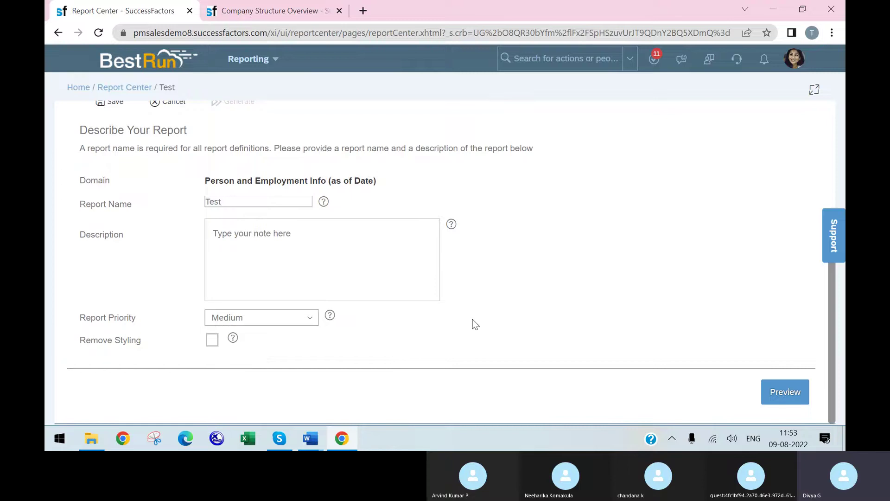
{"action": "scroll", "coordinate": [470, 316], "scroll_direction": "up", "scroll_amount": 3}
{"action": "left_click", "coordinate": [106, 202]}
{"action": "left_click", "coordinate": [205, 139]}
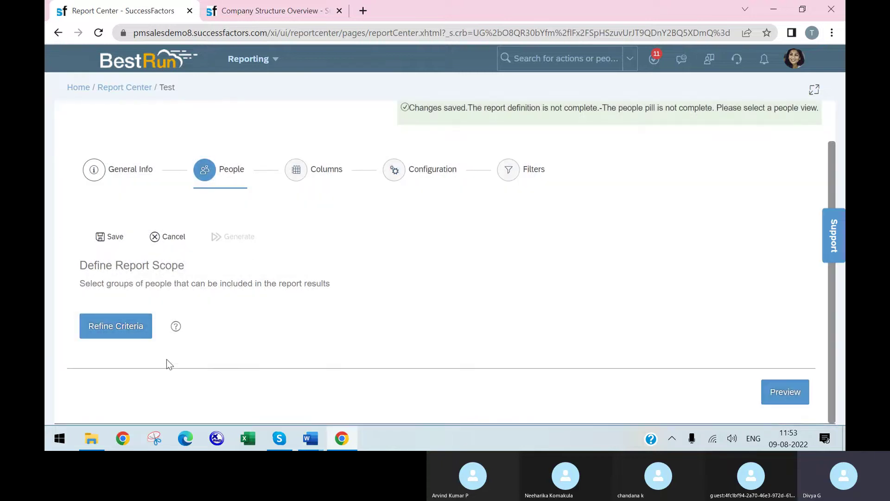
- Scope the report's people to Other Filters of Logged In User, excluding inactive users, and save
{"action": "left_click", "coordinate": [97, 327]}
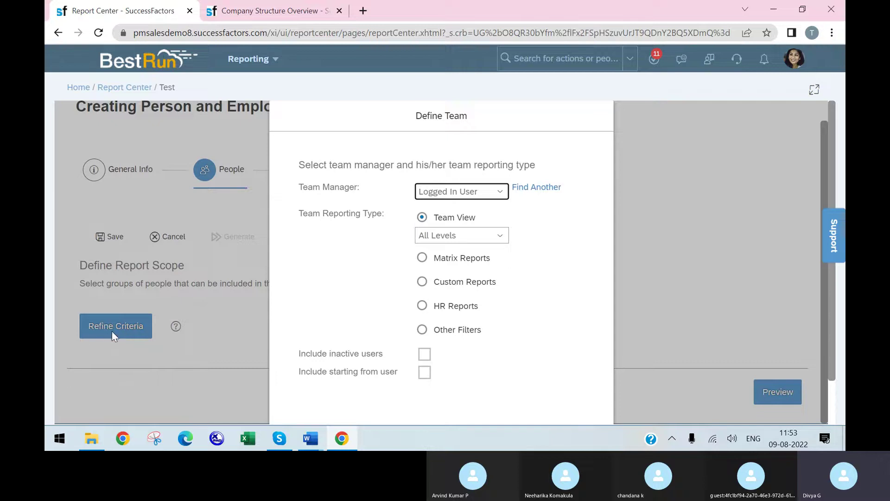
{"action": "scroll", "coordinate": [483, 191], "scroll_direction": "down", "scroll_amount": 1}
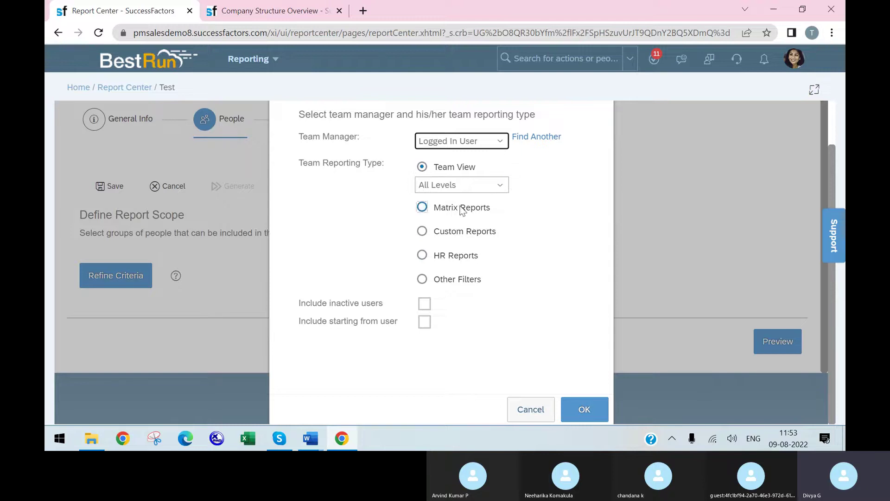
{"action": "left_click", "coordinate": [423, 207]}
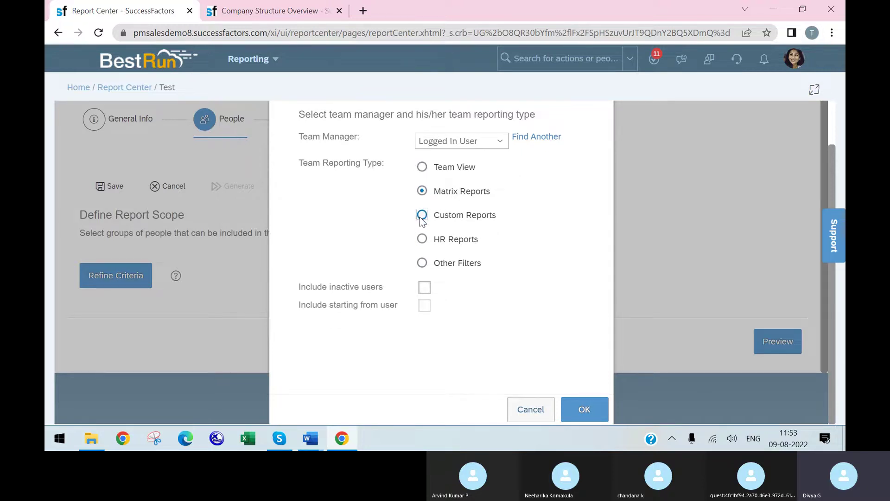
{"action": "left_click", "coordinate": [422, 216]}
{"action": "left_click", "coordinate": [422, 264]}
{"action": "left_click", "coordinate": [425, 288]}
{"action": "left_click", "coordinate": [425, 287]}
{"action": "left_click", "coordinate": [588, 413]}
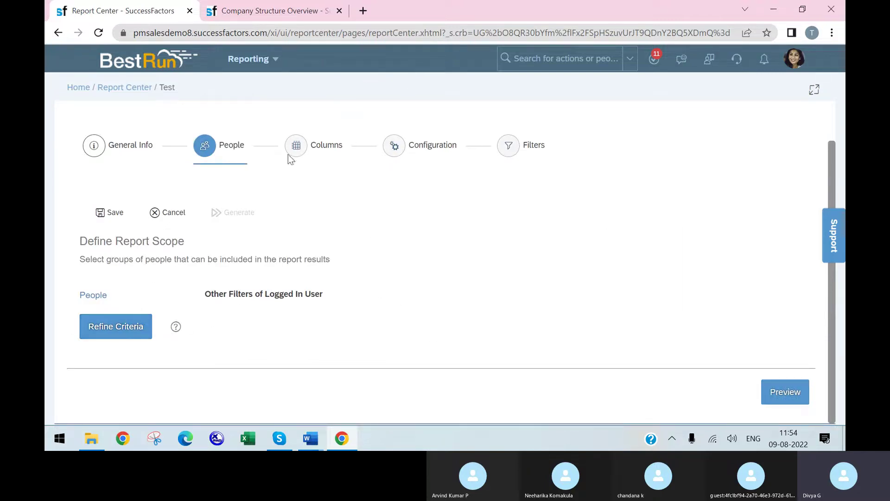
{"action": "left_click", "coordinate": [125, 215]}
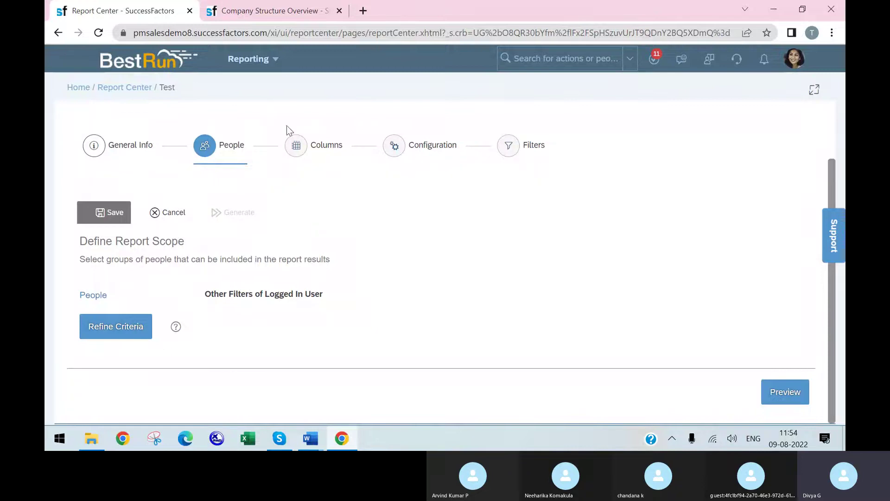
{"action": "left_click", "coordinate": [295, 145]}
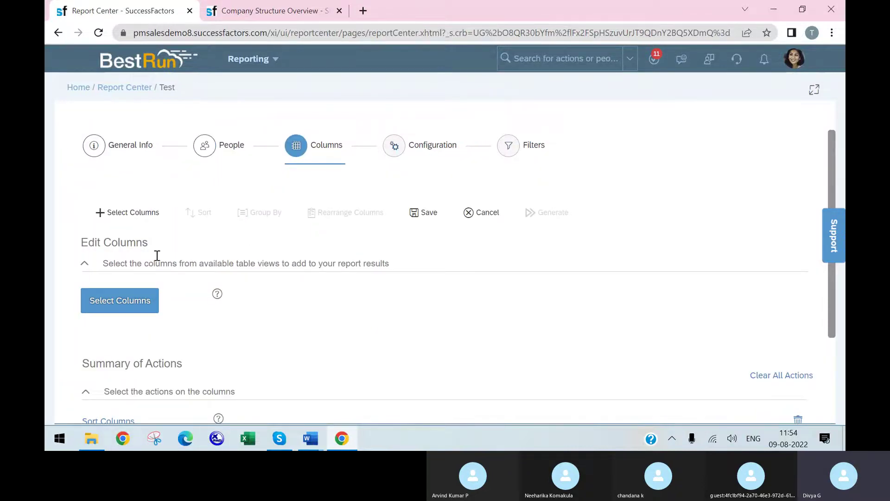
- Add the User/Employee ID and Username columns to the Test report
{"action": "left_click", "coordinate": [119, 301]}
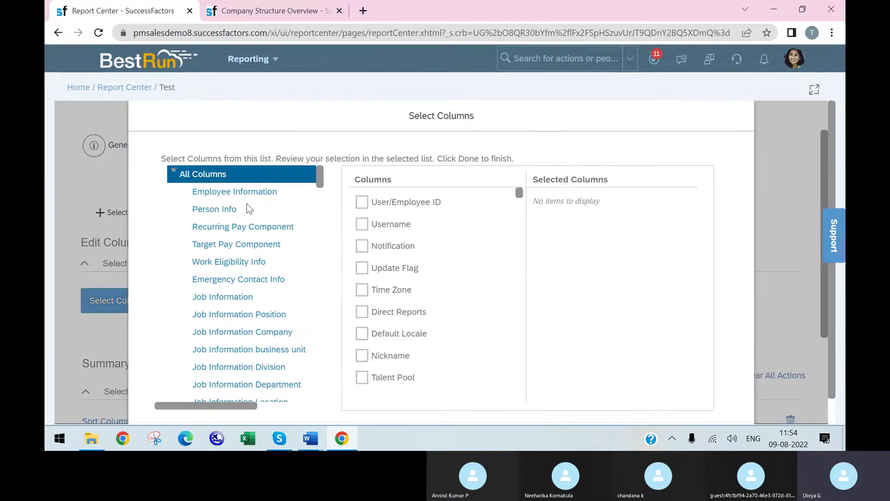
{"action": "left_click", "coordinate": [227, 212]}
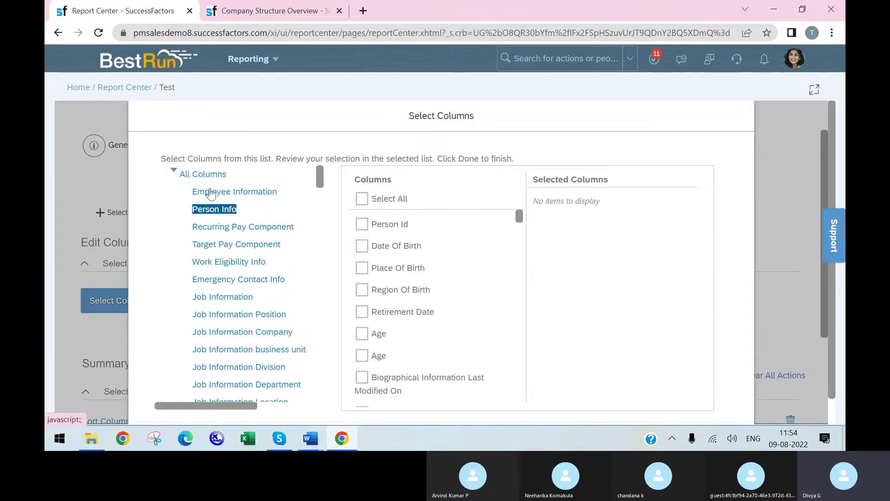
{"action": "left_click", "coordinate": [179, 176]}
{"action": "left_click", "coordinate": [366, 204]}
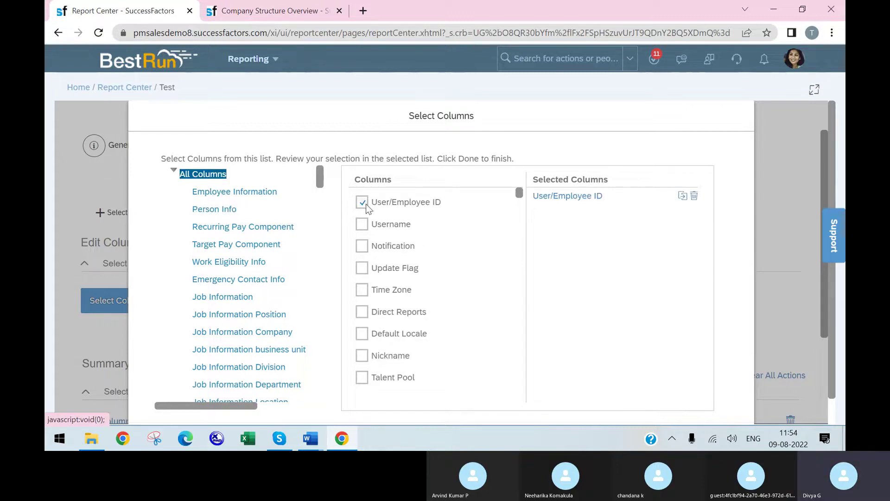
{"action": "left_click", "coordinate": [363, 224]}
- Add Job Information columns Event Date, Employee Status, Country/Region and Event, and confirm six columns
{"action": "left_click", "coordinate": [239, 296]}
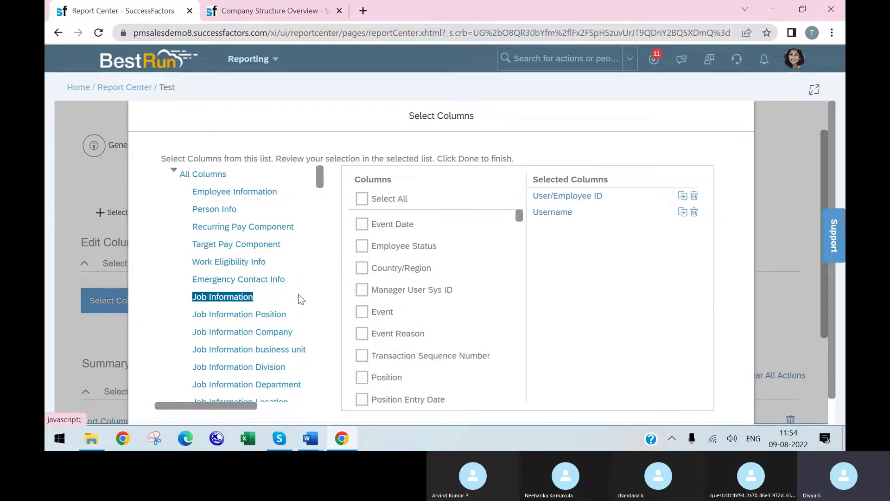
{"action": "left_click", "coordinate": [362, 224]}
{"action": "left_click", "coordinate": [362, 246]}
{"action": "left_click", "coordinate": [362, 268]}
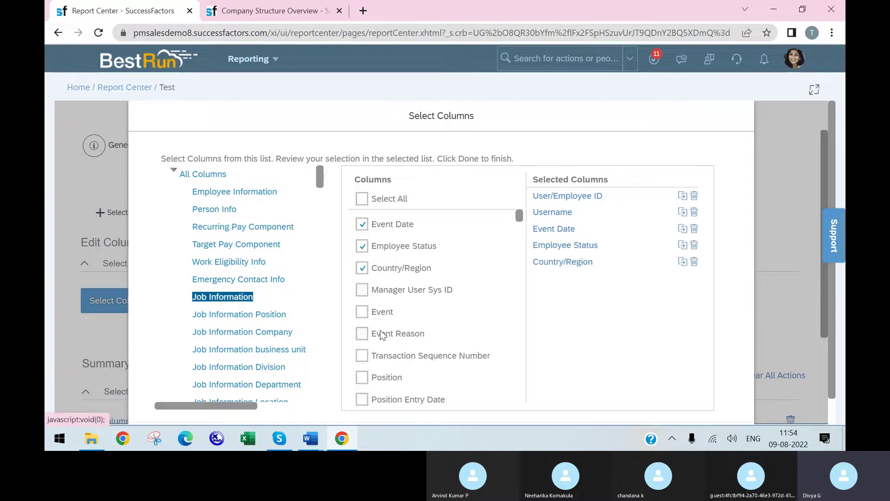
{"action": "left_click", "coordinate": [362, 313]}
{"action": "scroll", "coordinate": [345, 327], "scroll_direction": "down", "scroll_amount": 1}
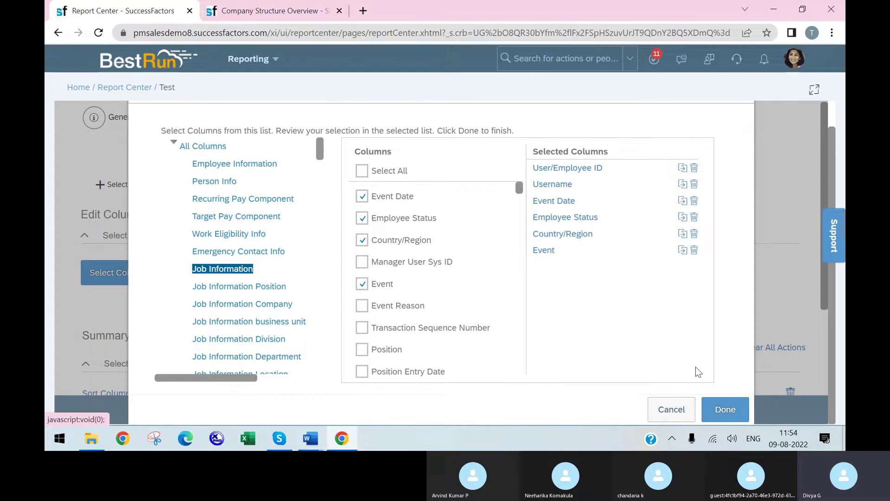
{"action": "left_click", "coordinate": [715, 411]}
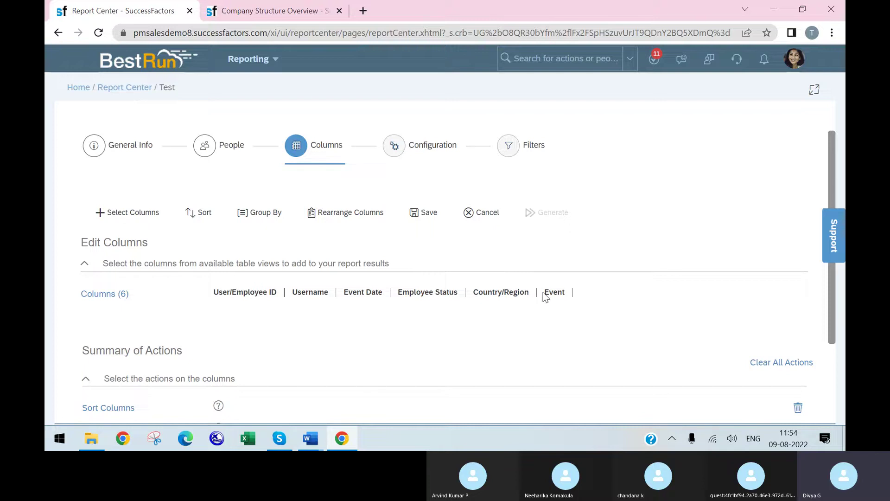
- Tick the Job Information business unit fields Description, Business Unit empire and Business Unit
{"action": "left_click", "coordinate": [107, 219]}
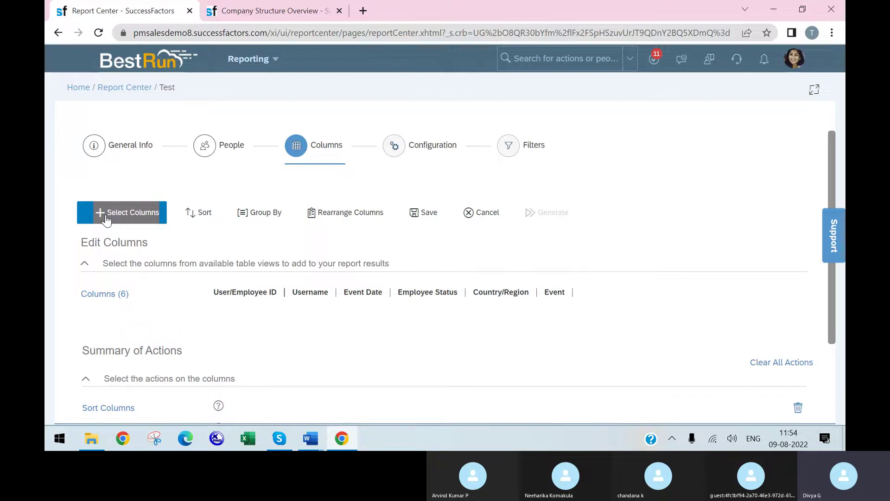
{"action": "scroll", "coordinate": [388, 327], "scroll_direction": "down", "scroll_amount": 3}
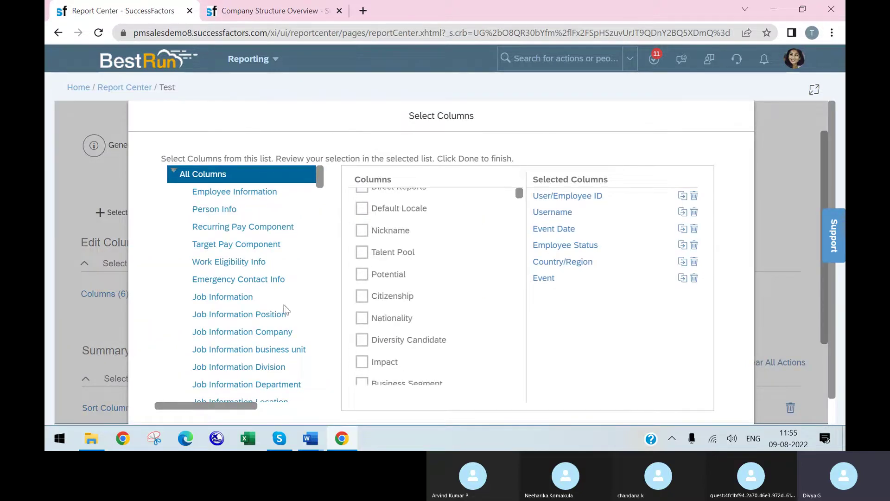
{"action": "left_click", "coordinate": [220, 299]}
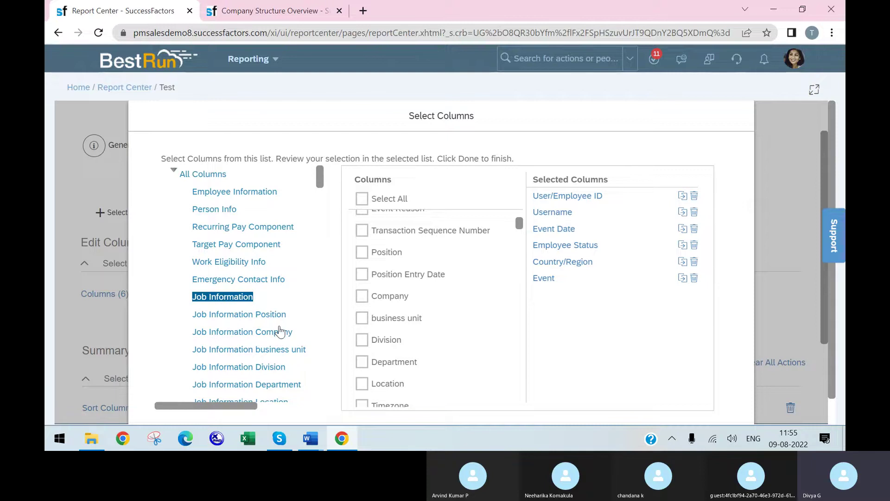
{"action": "left_click_drag", "start_coordinate": [238, 343], "coordinate": [239, 349]}
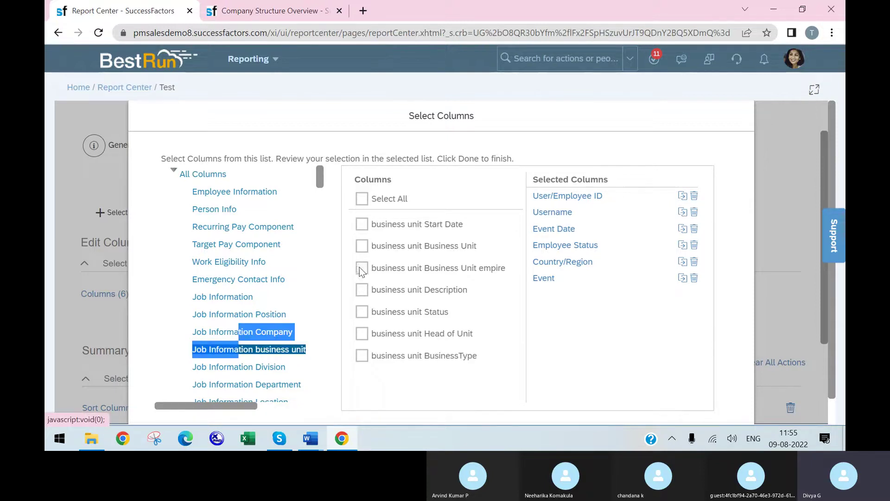
{"action": "left_click", "coordinate": [362, 289]}
{"action": "left_click", "coordinate": [362, 268]}
{"action": "left_click", "coordinate": [362, 245]}
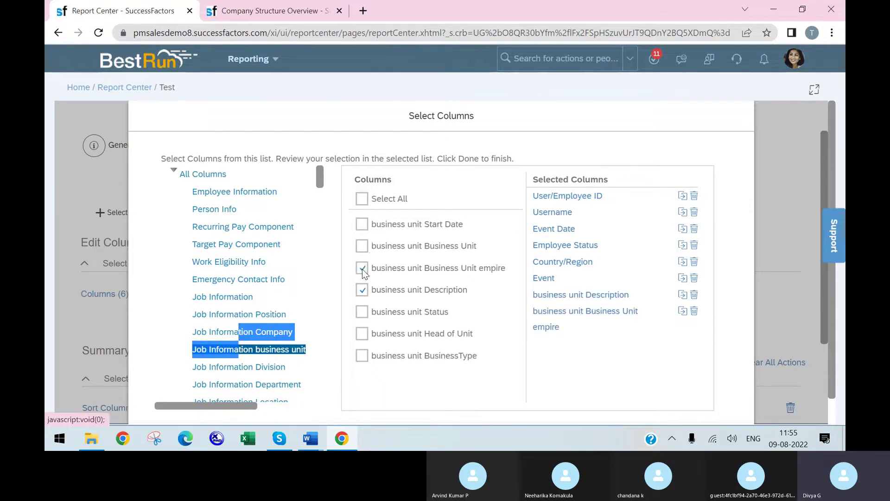
- Confirm the nine report columns and save the Test report definition
{"action": "scroll", "coordinate": [733, 312], "scroll_direction": "down", "scroll_amount": 1}
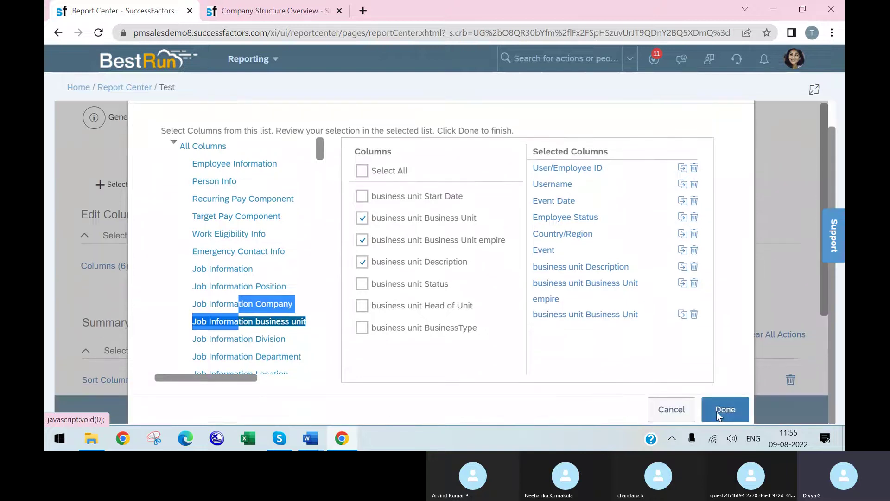
{"action": "left_click", "coordinate": [720, 411]}
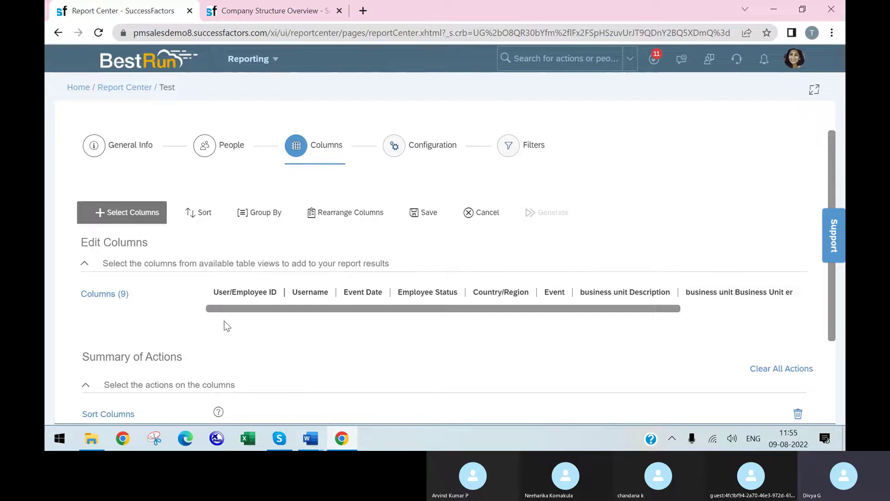
{"action": "mouse_move", "coordinate": [254, 311]}
{"action": "left_mouse_down"}
{"action": "mouse_move", "coordinate": [366, 314]}
{"action": "mouse_move", "coordinate": [265, 325]}
{"action": "left_mouse_up"}
{"action": "left_click", "coordinate": [424, 213]}
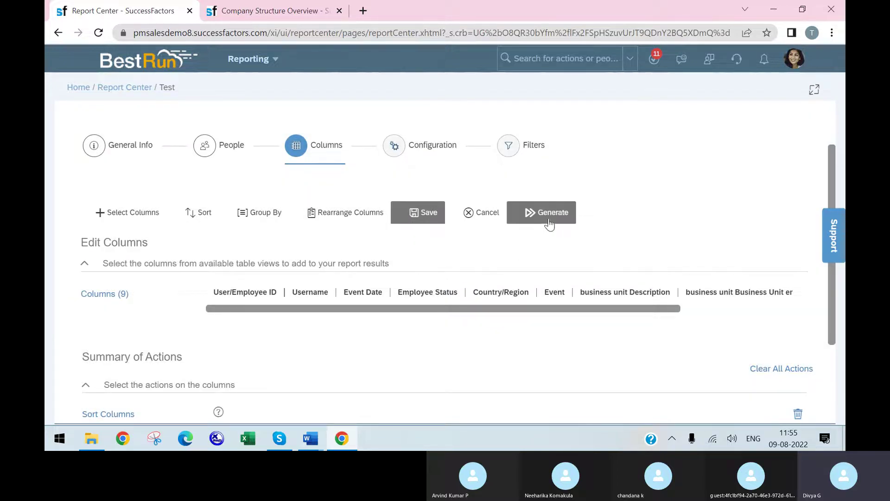
- Generate the 34-page Test report preview and download it as CSV
{"action": "left_click", "coordinate": [536, 218]}
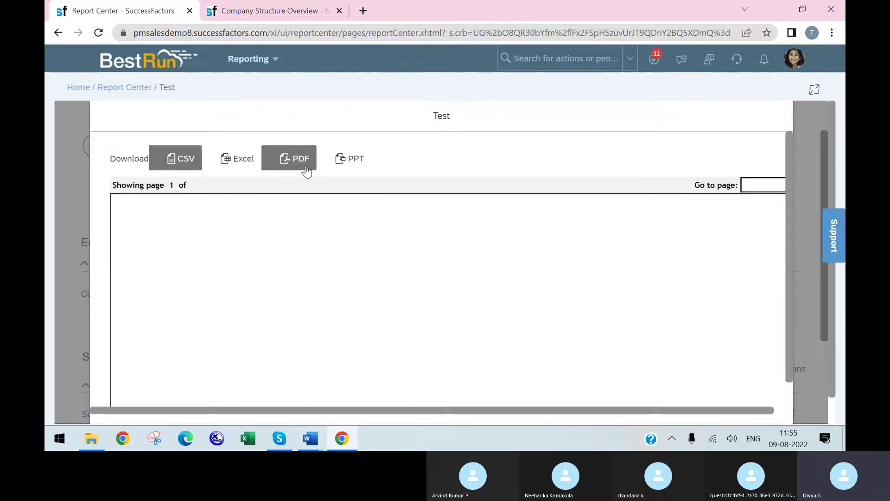
{"action": "left_click", "coordinate": [184, 163]}
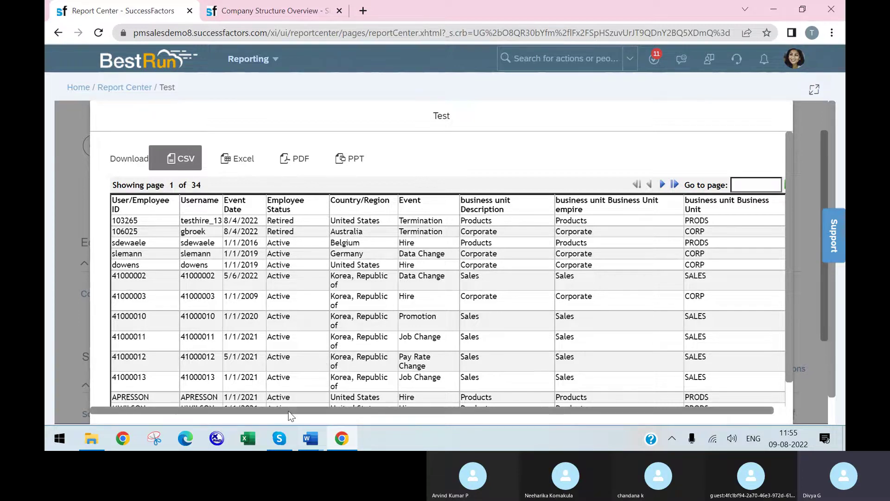
{"action": "left_click_drag", "start_coordinate": [289, 411], "coordinate": [593, 399]}
{"action": "left_click_drag", "start_coordinate": [323, 399], "coordinate": [322, 340]}
{"action": "scroll", "coordinate": [370, 326], "scroll_direction": "down", "scroll_amount": 6}
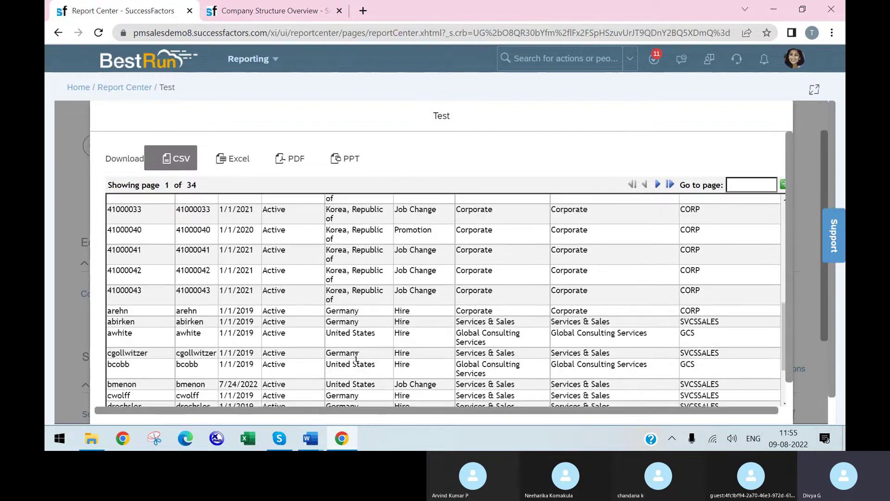
{"action": "scroll", "coordinate": [362, 334], "scroll_direction": "up", "scroll_amount": 6}
{"action": "scroll", "coordinate": [371, 285], "scroll_direction": "down", "scroll_amount": 7}
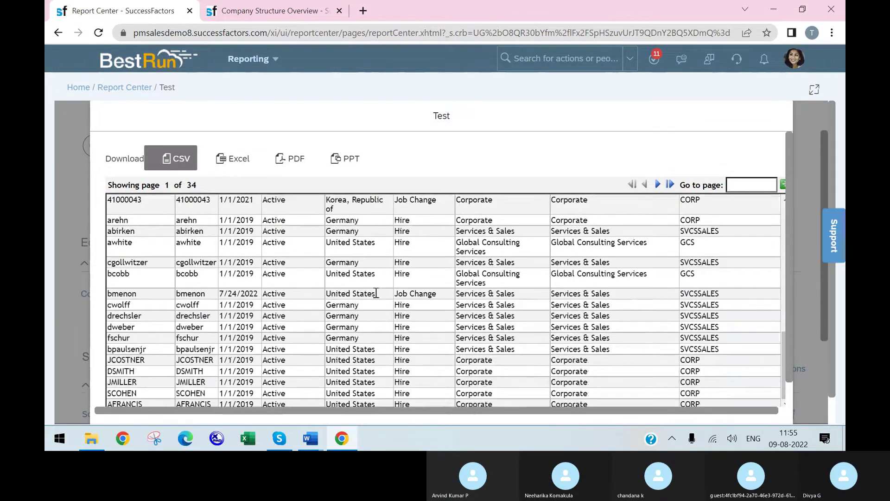
{"action": "scroll", "coordinate": [558, 270], "scroll_direction": "up", "scroll_amount": 3}
- Request the CSV download again and scroll through the previewed employee rows
{"action": "left_click", "coordinate": [177, 159]}
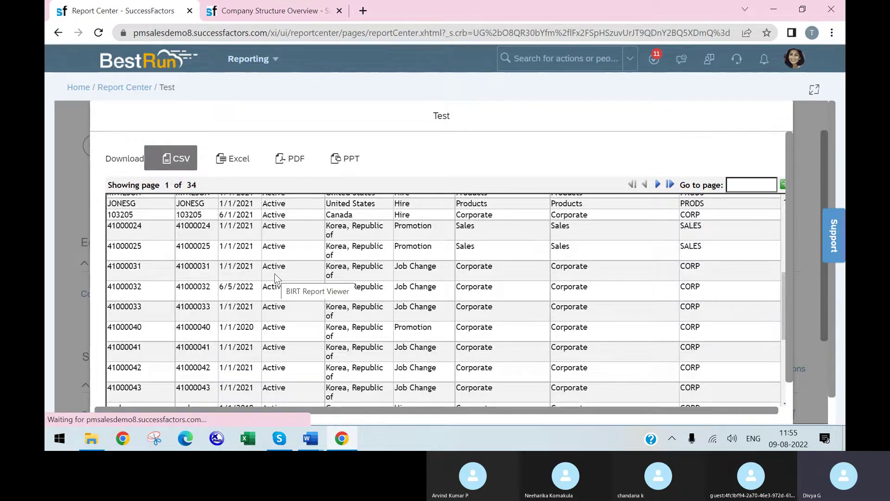
{"action": "scroll", "coordinate": [539, 318], "scroll_direction": "down", "scroll_amount": 5}
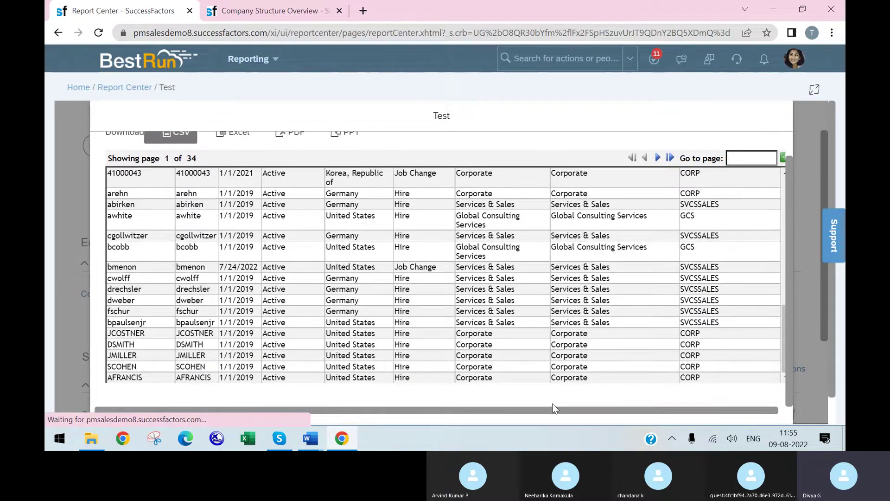
{"action": "scroll", "coordinate": [555, 408], "scroll_direction": "down", "scroll_amount": 1}
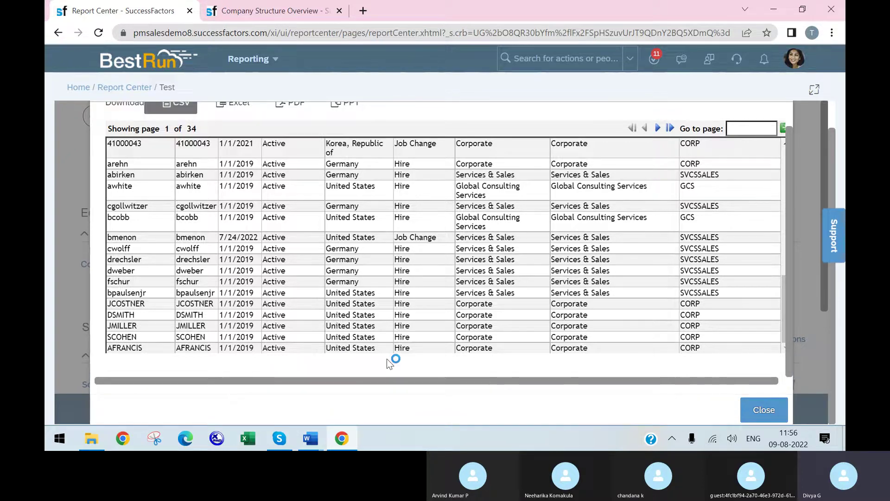
{"action": "scroll", "coordinate": [387, 358], "scroll_direction": "up", "scroll_amount": 1}
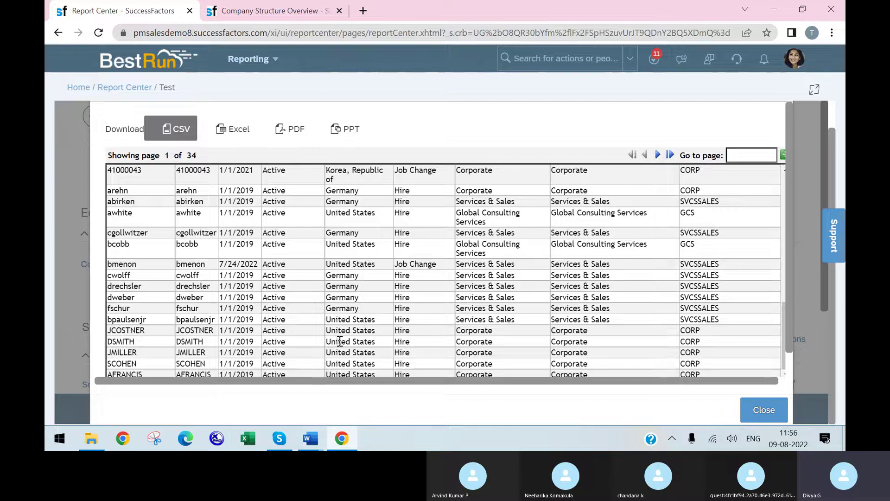
- Close the preview and go to the Test report's Filters step showing Filter Group 1
{"action": "left_click", "coordinate": [765, 410]}
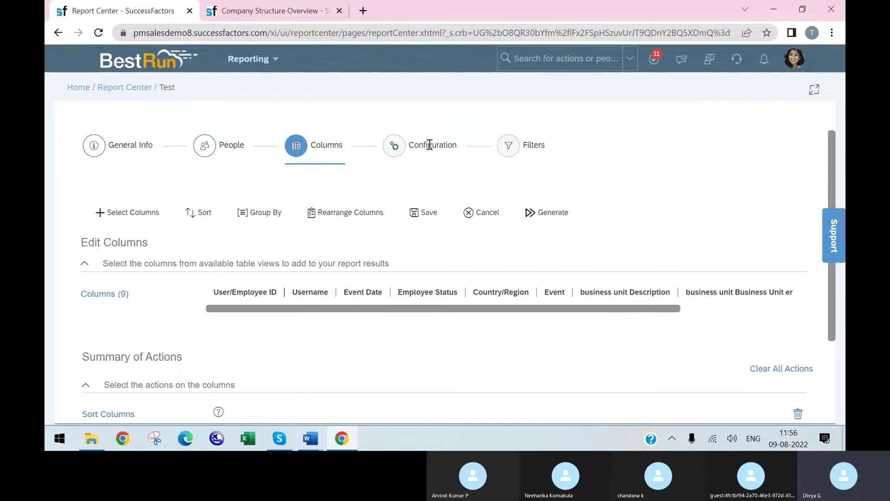
{"action": "left_click", "coordinate": [394, 156]}
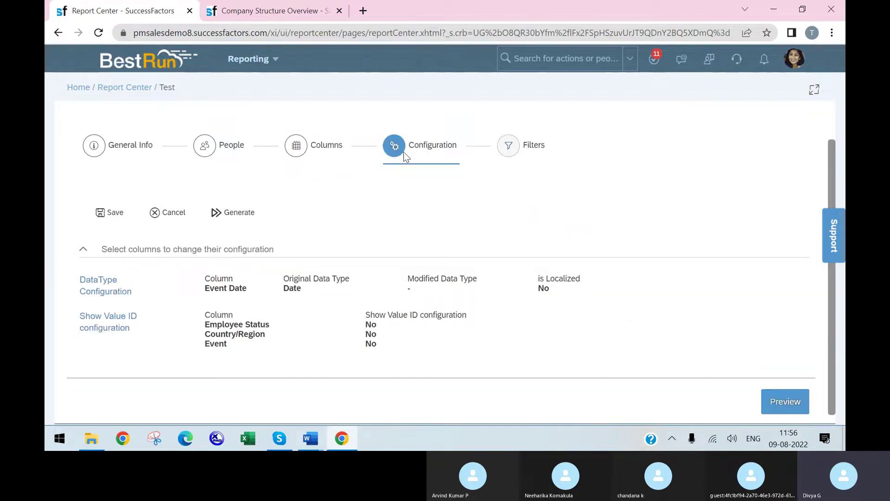
{"action": "left_click", "coordinate": [508, 149]}
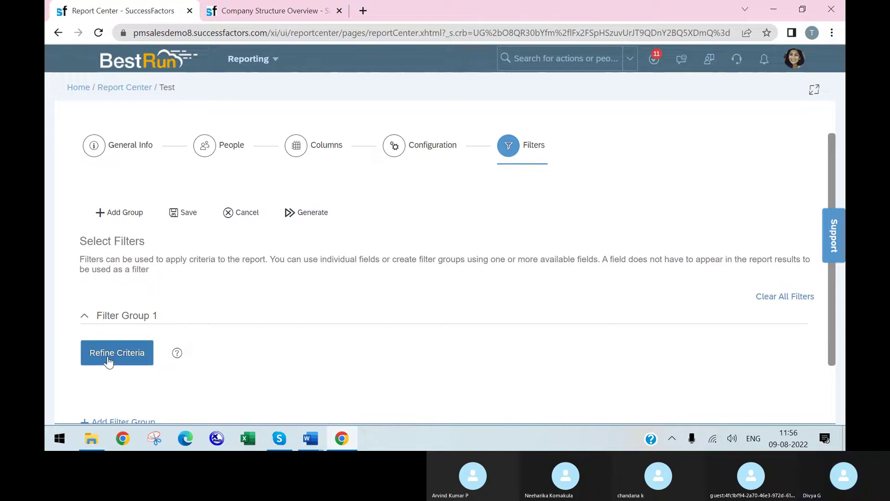
{"action": "scroll", "coordinate": [168, 297], "scroll_direction": "down", "scroll_amount": 1}
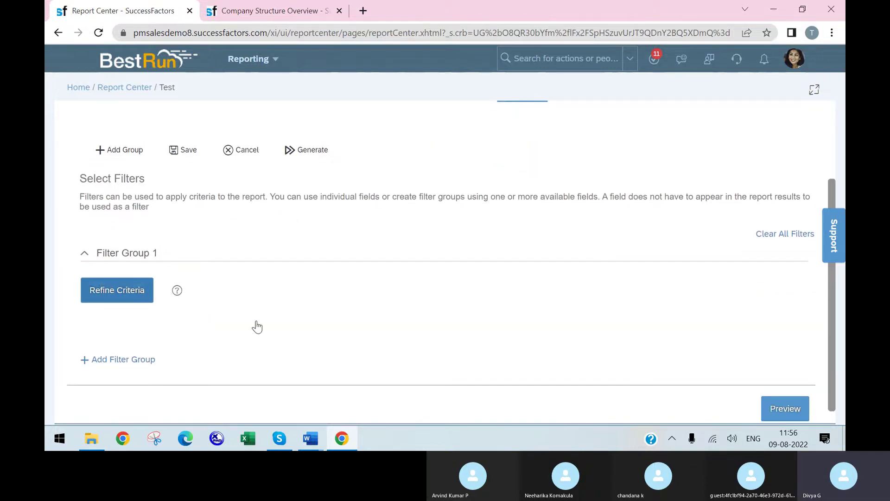
- In the Select Filter dialog, list and browse the Job Information filter fields
{"action": "left_click", "coordinate": [118, 296]}
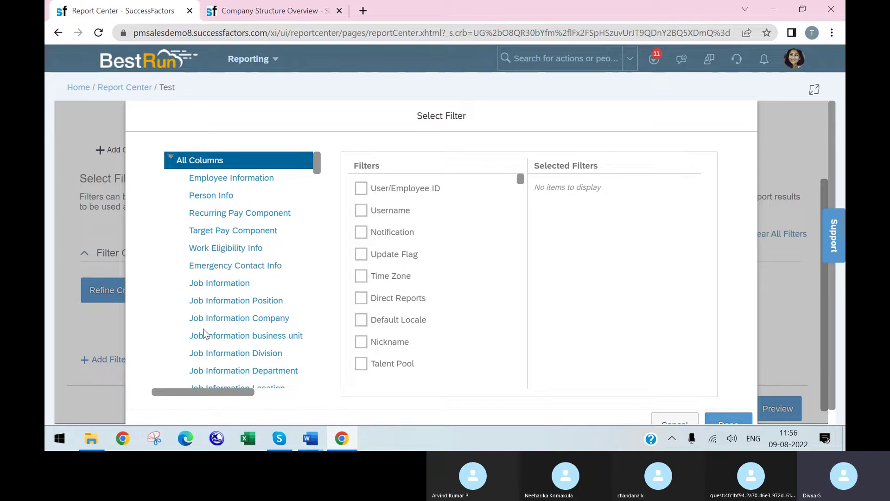
{"action": "scroll", "coordinate": [251, 316], "scroll_direction": "down", "scroll_amount": 2}
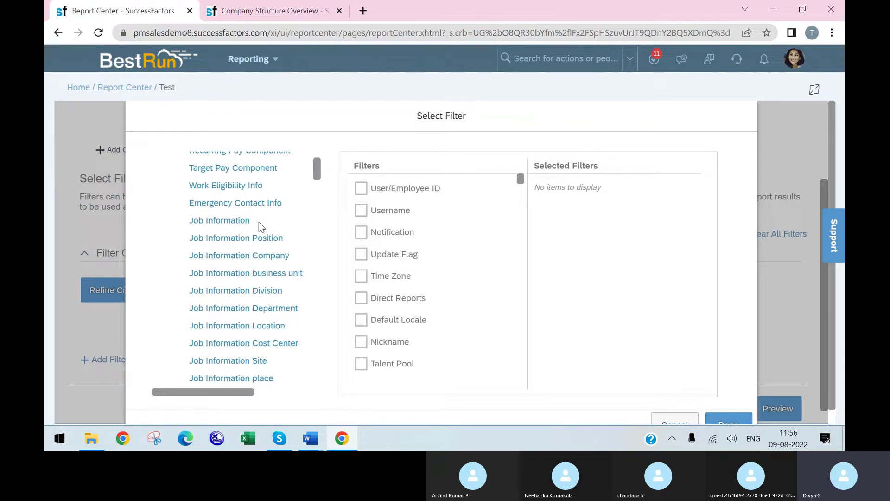
{"action": "scroll", "coordinate": [262, 251], "scroll_direction": "down", "scroll_amount": 2}
{"action": "scroll", "coordinate": [258, 294], "scroll_direction": "down", "scroll_amount": 2}
{"action": "scroll", "coordinate": [258, 279], "scroll_direction": "up", "scroll_amount": 4}
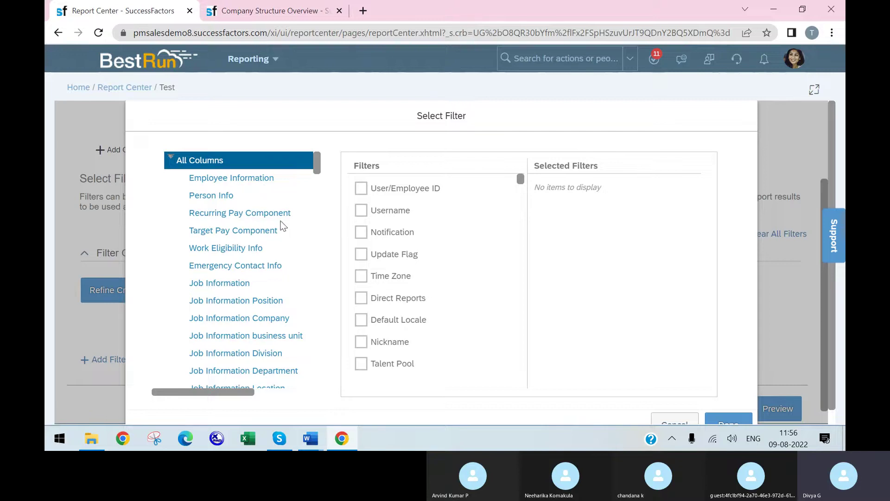
{"action": "scroll", "coordinate": [250, 287], "scroll_direction": "down", "scroll_amount": 15}
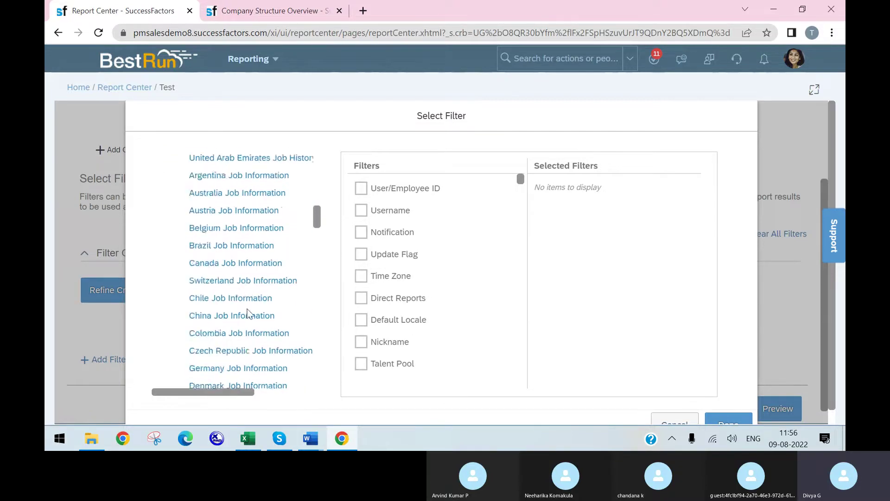
{"action": "scroll", "coordinate": [243, 327], "scroll_direction": "down", "scroll_amount": 5}
{"action": "scroll", "coordinate": [241, 319], "scroll_direction": "up", "scroll_amount": 15}
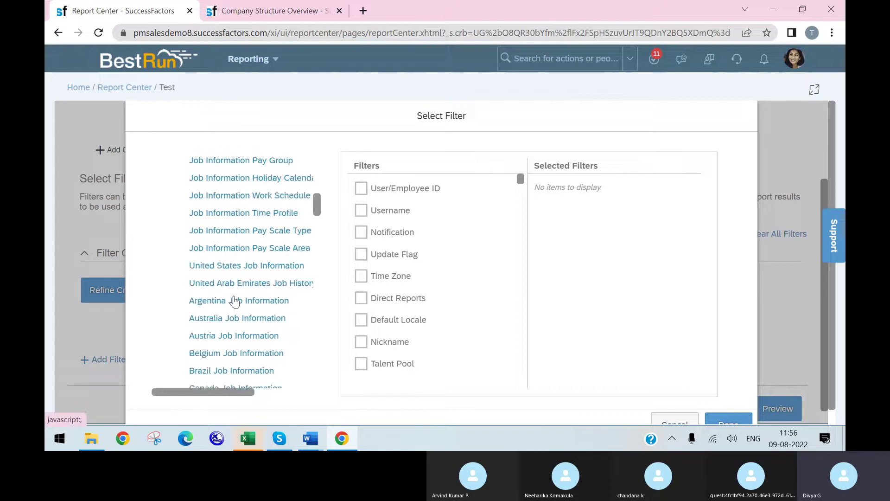
{"action": "scroll", "coordinate": [238, 333], "scroll_direction": "up", "scroll_amount": 1}
{"action": "scroll", "coordinate": [254, 314], "scroll_direction": "down", "scroll_amount": 4}
{"action": "scroll", "coordinate": [250, 312], "scroll_direction": "up", "scroll_amount": 7}
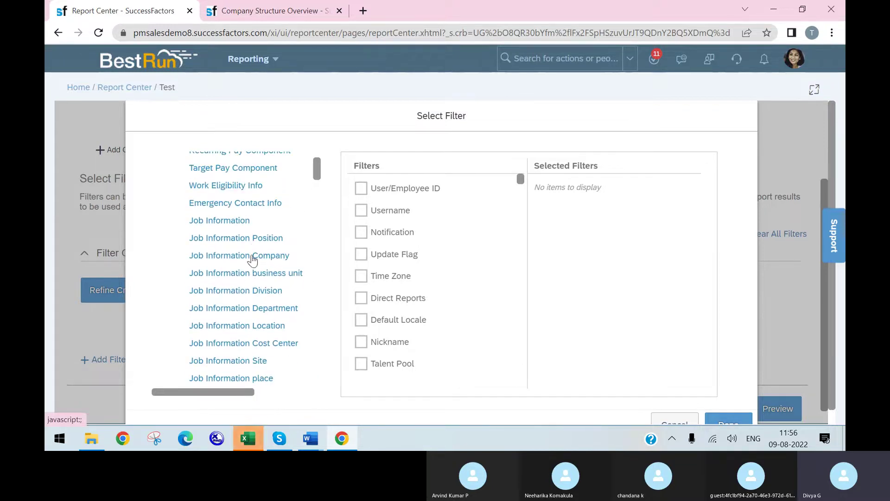
{"action": "left_click", "coordinate": [236, 223]}
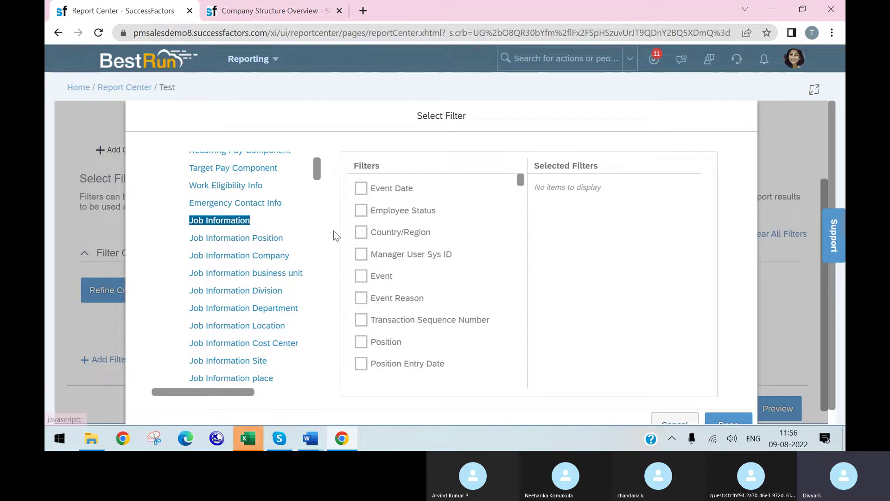
{"action": "scroll", "coordinate": [413, 233], "scroll_direction": "down", "scroll_amount": 3}
{"action": "scroll", "coordinate": [424, 297], "scroll_direction": "down", "scroll_amount": 3}
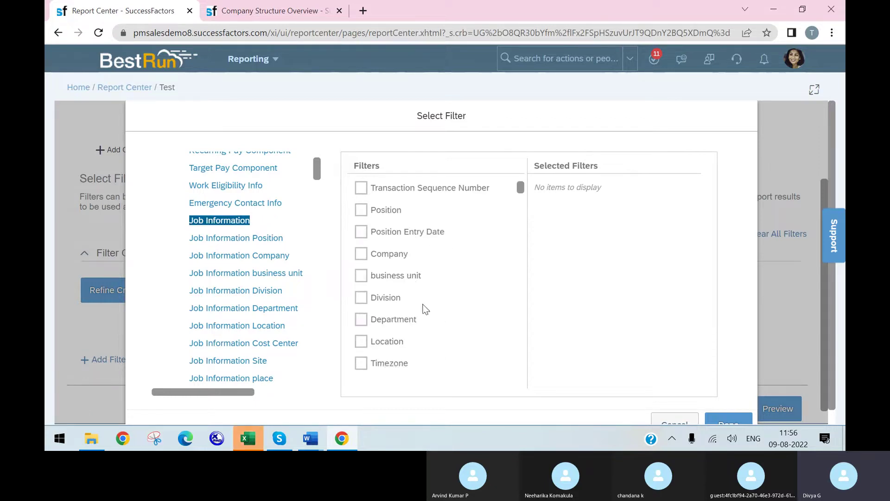
{"action": "scroll", "coordinate": [420, 321], "scroll_direction": "down", "scroll_amount": 10}
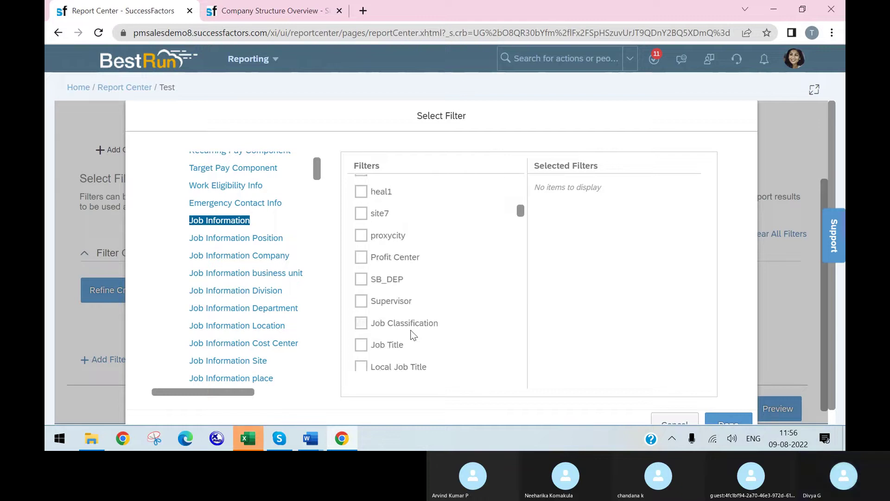
{"action": "scroll", "coordinate": [412, 342], "scroll_direction": "down", "scroll_amount": 3}
{"action": "scroll", "coordinate": [410, 321], "scroll_direction": "up", "scroll_amount": 10}
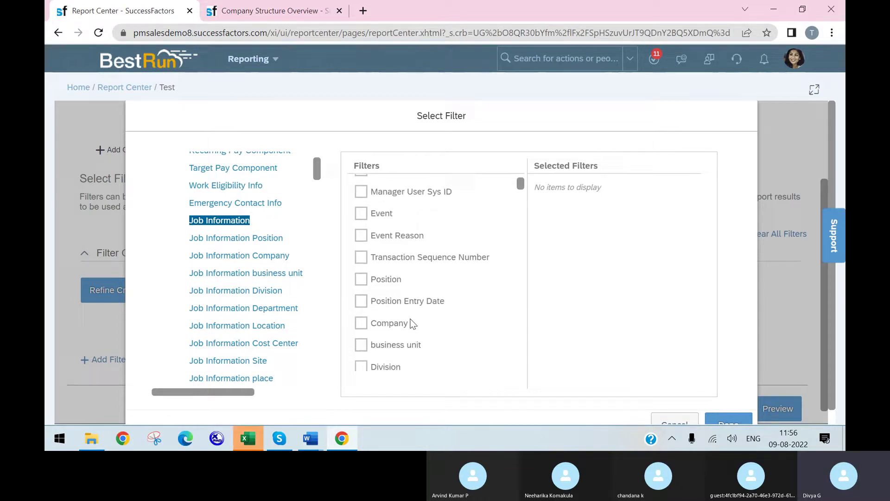
- Filter Country/Region by selection, searching 'india' and ticking India as the value
{"action": "left_click", "coordinate": [362, 232]}
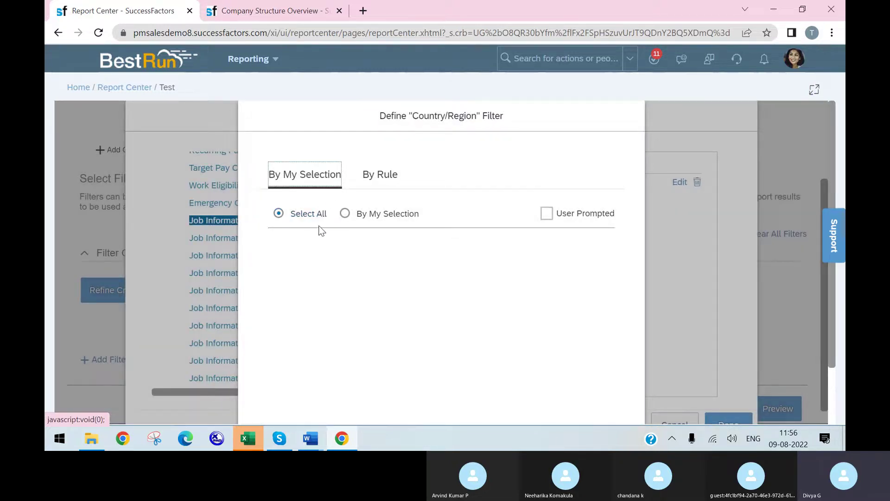
{"action": "left_click", "coordinate": [369, 180]}
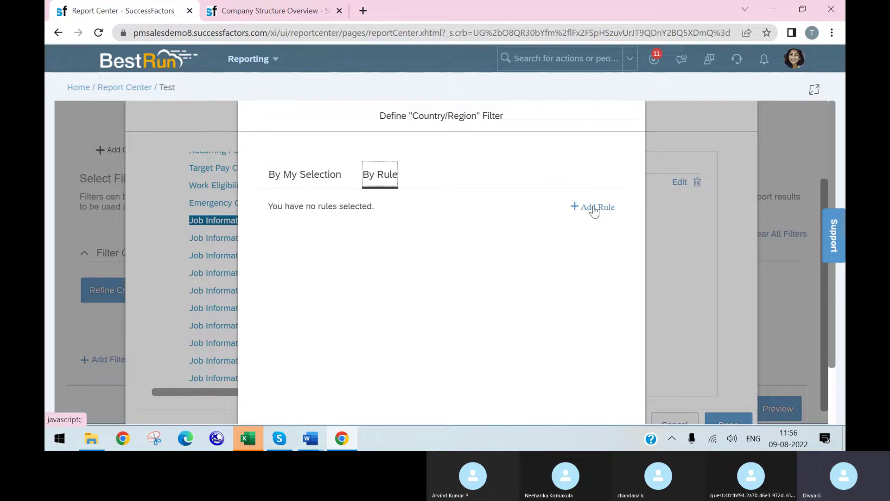
{"action": "left_click", "coordinate": [286, 174]}
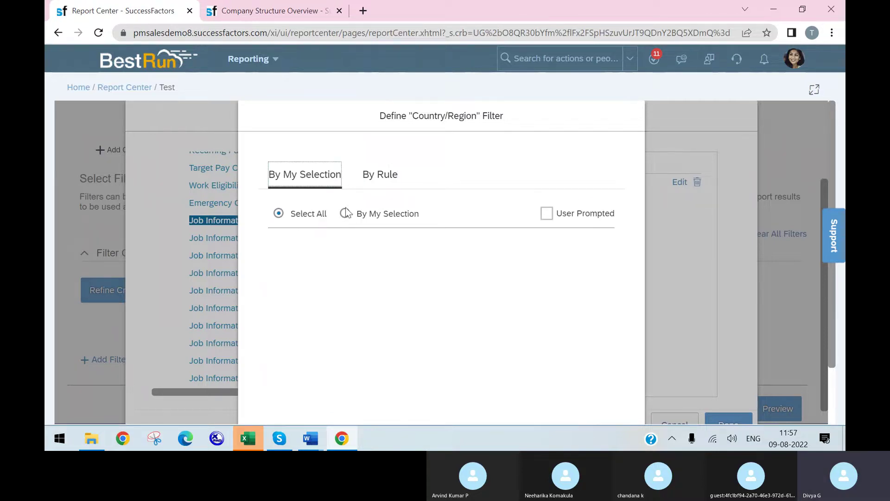
{"action": "left_click", "coordinate": [345, 214]}
{"action": "left_click", "coordinate": [320, 207]}
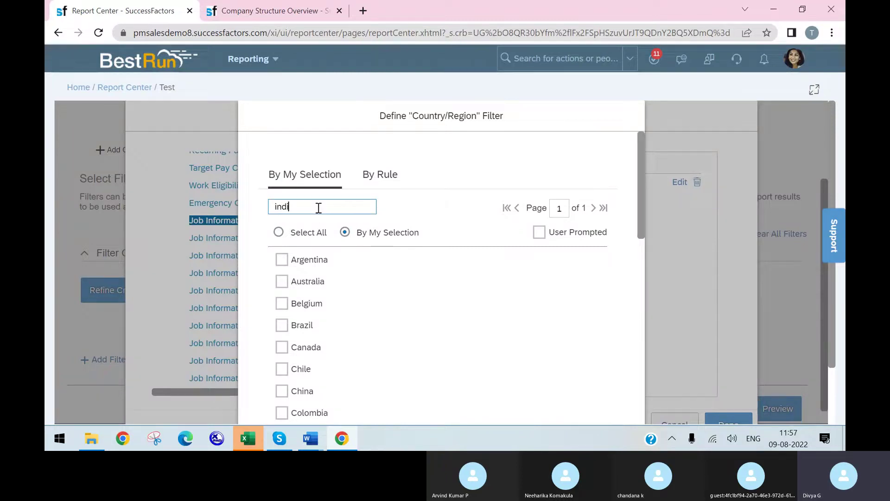
{"action": "key", "text": "Return"}
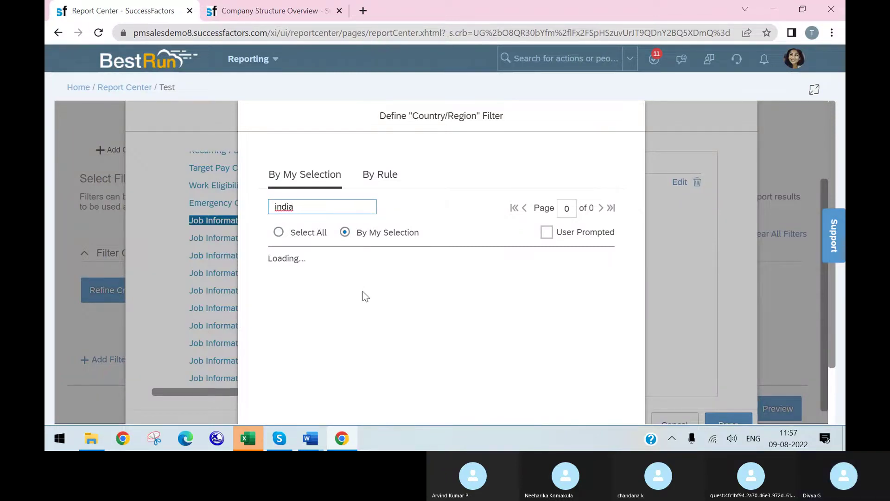
{"action": "left_click", "coordinate": [281, 259]}
{"action": "scroll", "coordinate": [585, 356], "scroll_direction": "down", "scroll_amount": 2}
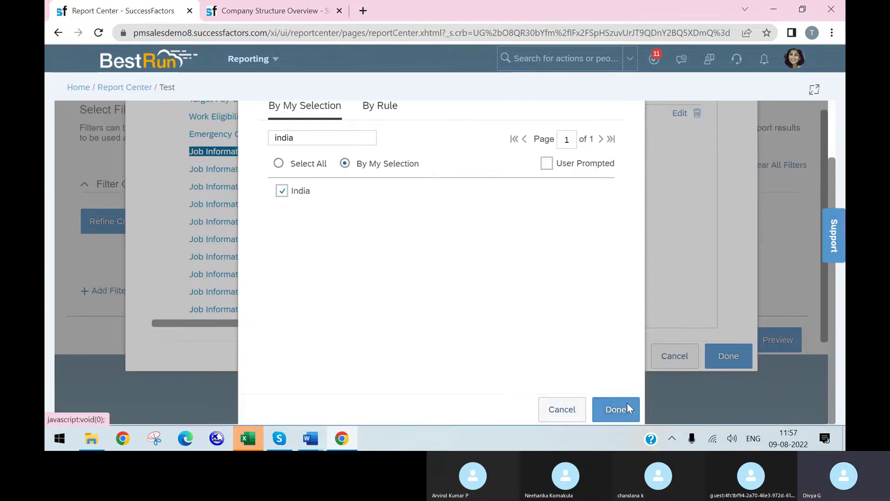
{"action": "left_click", "coordinate": [617, 410]}
- Save the report with the India filter and generate the five-row India preview
{"action": "left_click", "coordinate": [730, 410]}
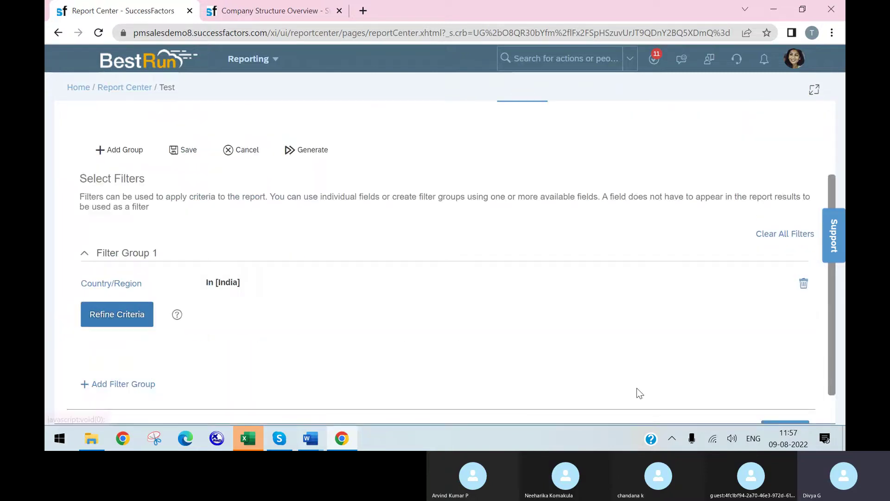
{"action": "scroll", "coordinate": [325, 255], "scroll_direction": "down", "scroll_amount": 1}
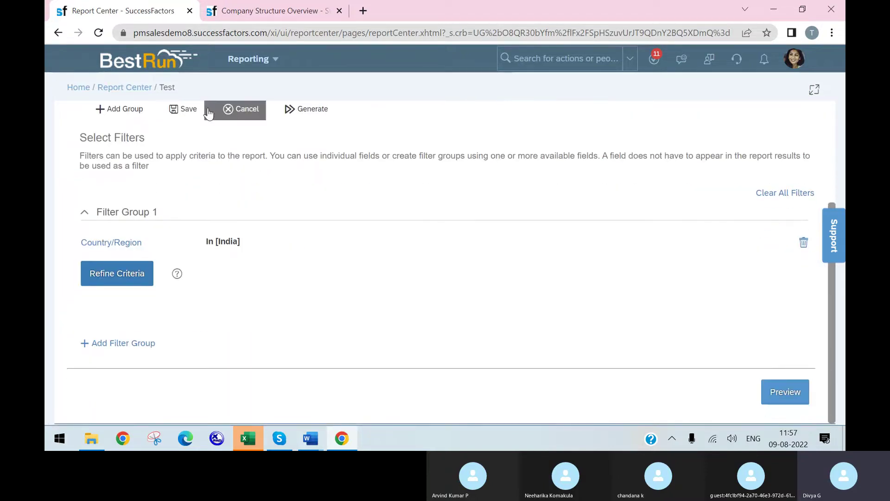
{"action": "left_click", "coordinate": [191, 110]}
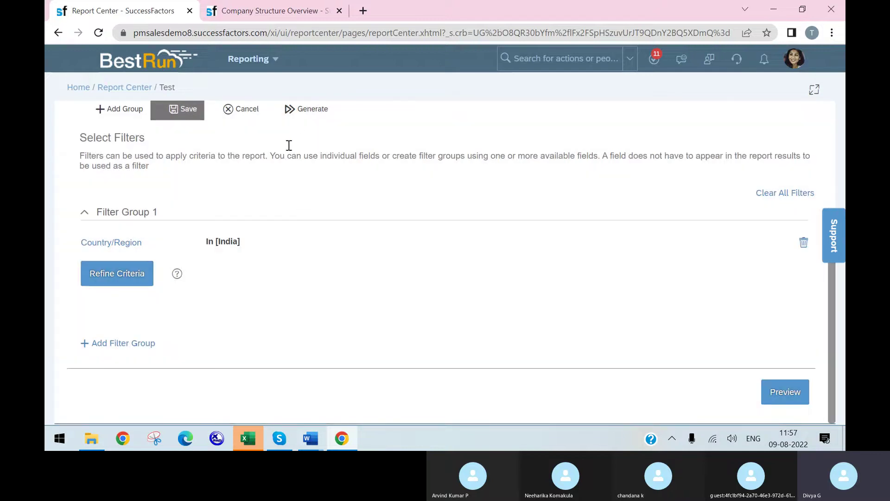
{"action": "left_click", "coordinate": [307, 109]}
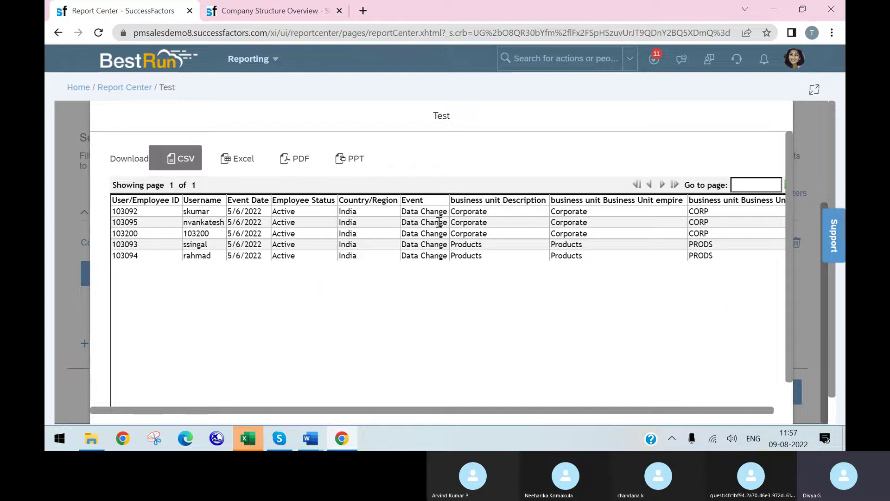
- Bring the report_Test workbook up in Excel and dismiss the activation prompt
{"action": "left_click_drag", "start_coordinate": [343, 410], "coordinate": [512, 410]}
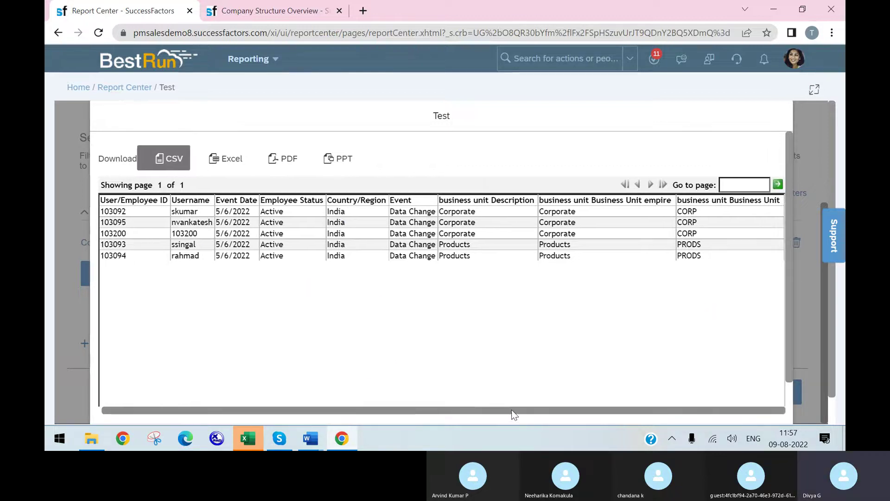
{"action": "left_click", "coordinate": [244, 436]}
{"action": "left_click", "coordinate": [567, 355]}
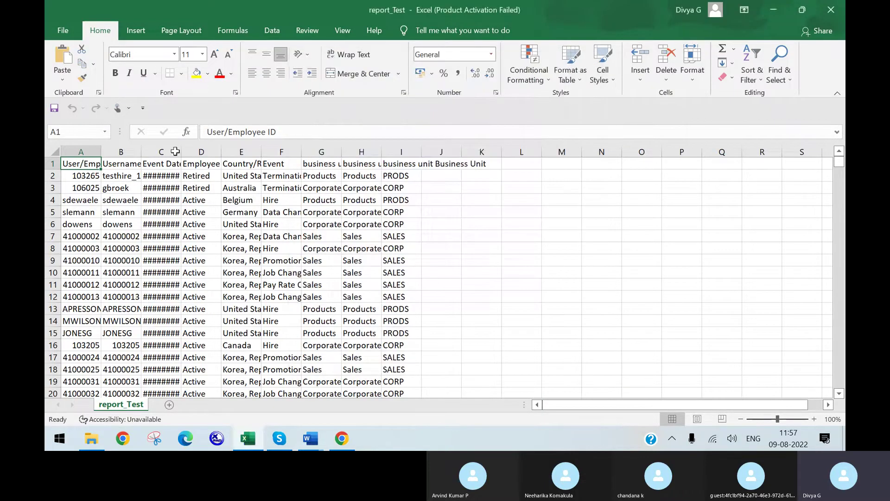
- Autofit report_Test columns C (Event Date), G, H and I, then go back to SuccessFactors
{"action": "left_click", "coordinate": [180, 151]}
{"action": "double_click", "coordinate": [183, 151]}
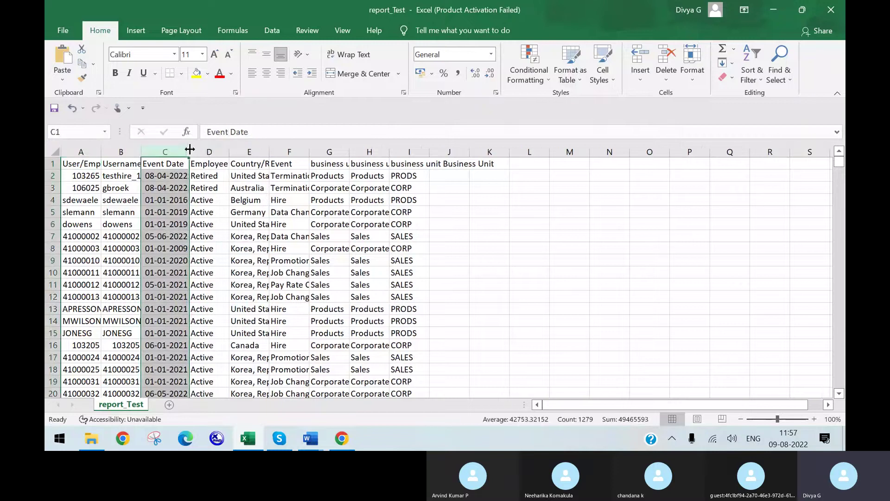
{"action": "double_click", "coordinate": [350, 152]}
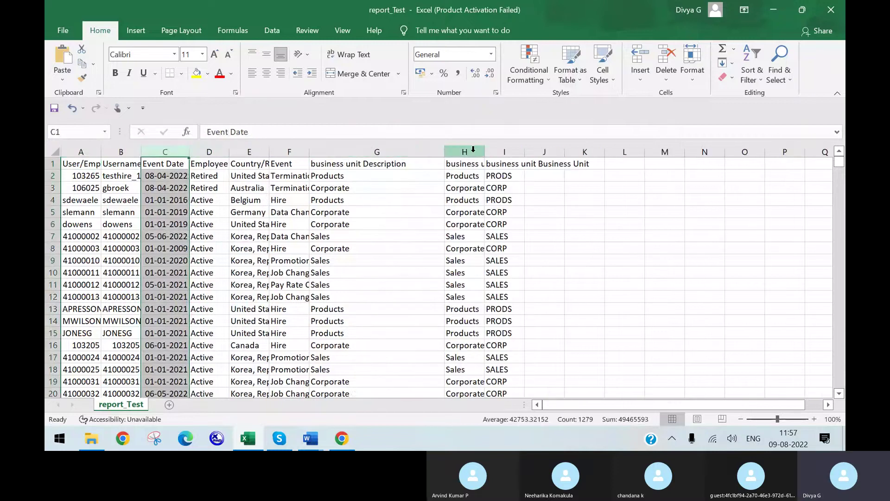
{"action": "double_click", "coordinate": [488, 151]}
{"action": "double_click", "coordinate": [623, 152]}
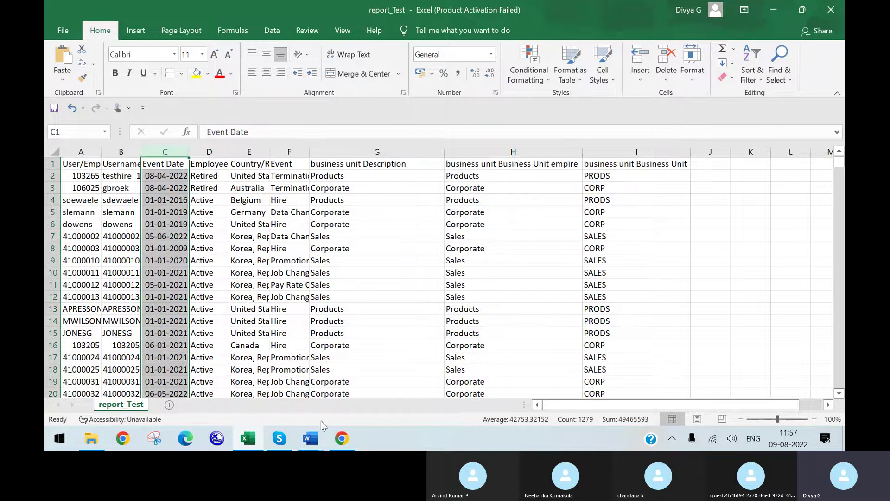
{"action": "left_click", "coordinate": [342, 438]}
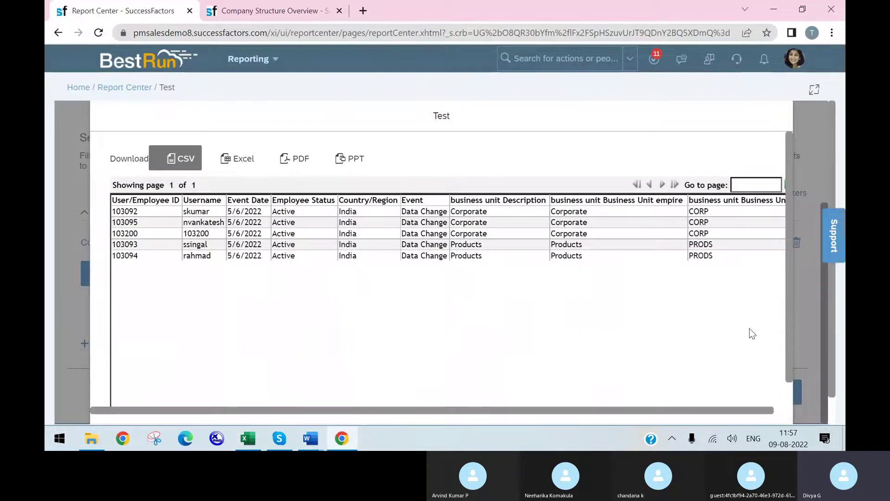
- Close the Test report preview and put the cursor in the top action search box
{"action": "scroll", "coordinate": [783, 357], "scroll_direction": "down", "scroll_amount": 1}
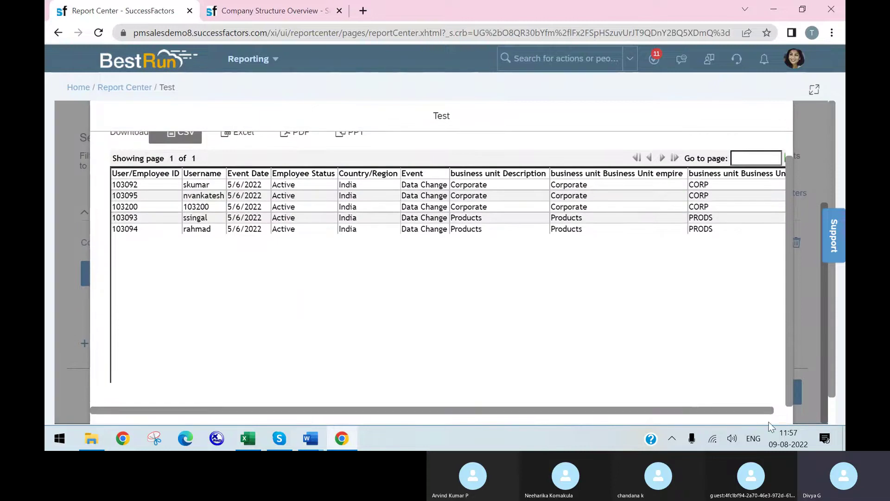
{"action": "scroll", "coordinate": [770, 410], "scroll_direction": "down", "scroll_amount": 1}
{"action": "left_click", "coordinate": [774, 407]}
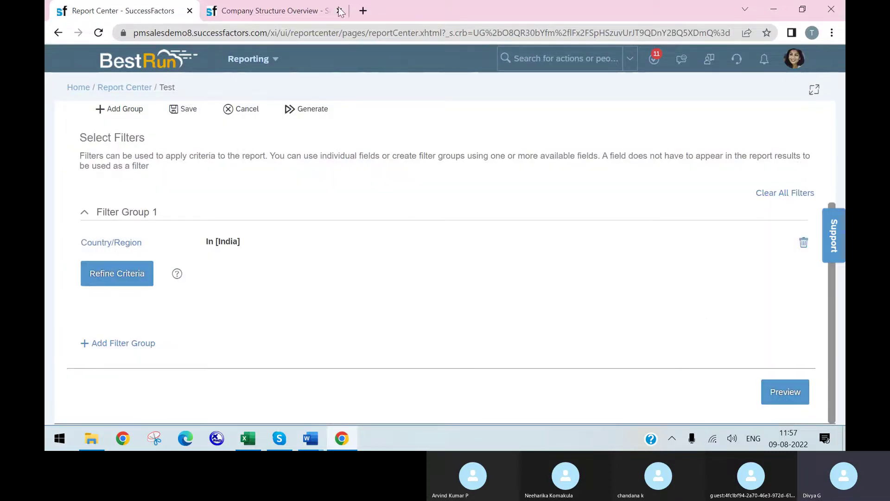
{"action": "left_click", "coordinate": [528, 56]}
- Enter 'proxy man' in the action search so Proxy Management is suggested
{"action": "type", "text": "p"}
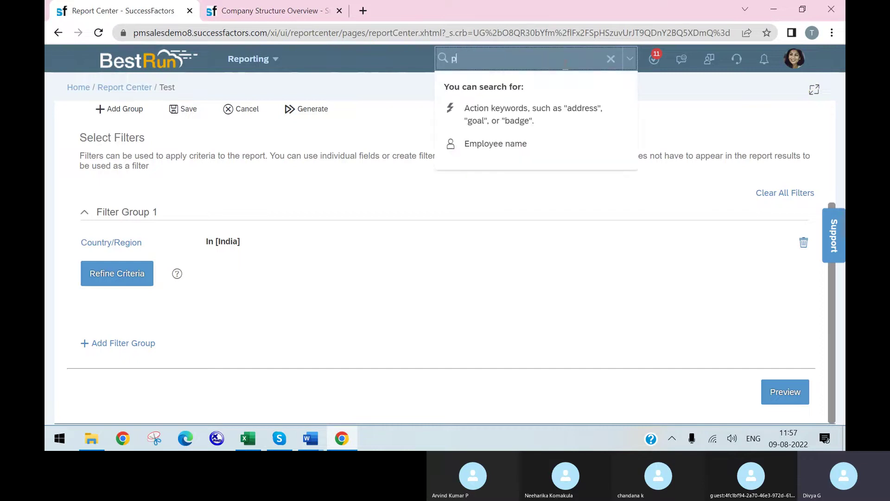
{"action": "type", "text": "roxy manage"}
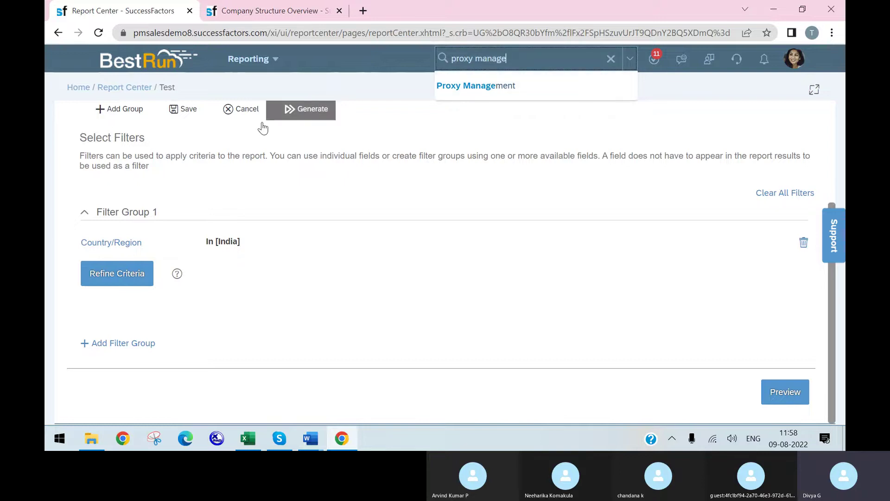
{"action": "scroll", "coordinate": [182, 179], "scroll_direction": "up", "scroll_amount": 3}
{"action": "scroll", "coordinate": [182, 185], "scroll_direction": "up", "scroll_amount": 1}
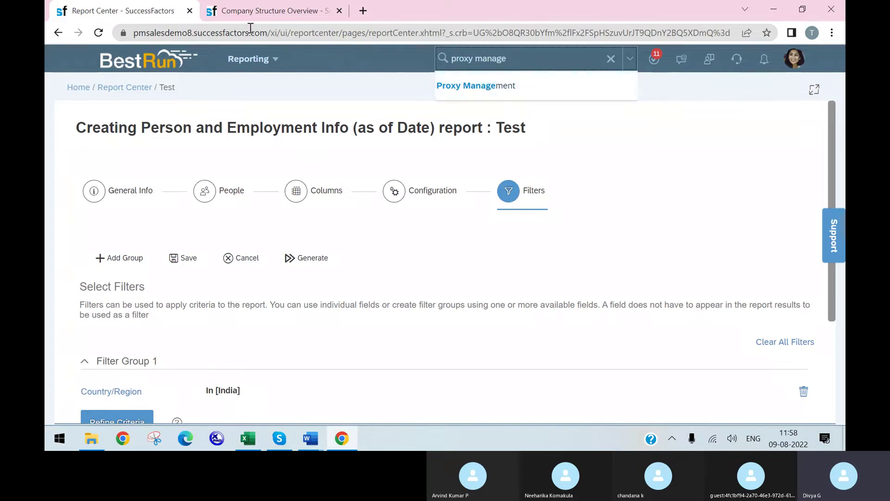
- On the Company Structure Overview tab, search actions for 'role permission'
{"action": "left_click", "coordinate": [258, 8]}
{"action": "left_click", "coordinate": [572, 59]}
{"action": "type", "text": "role permission"}
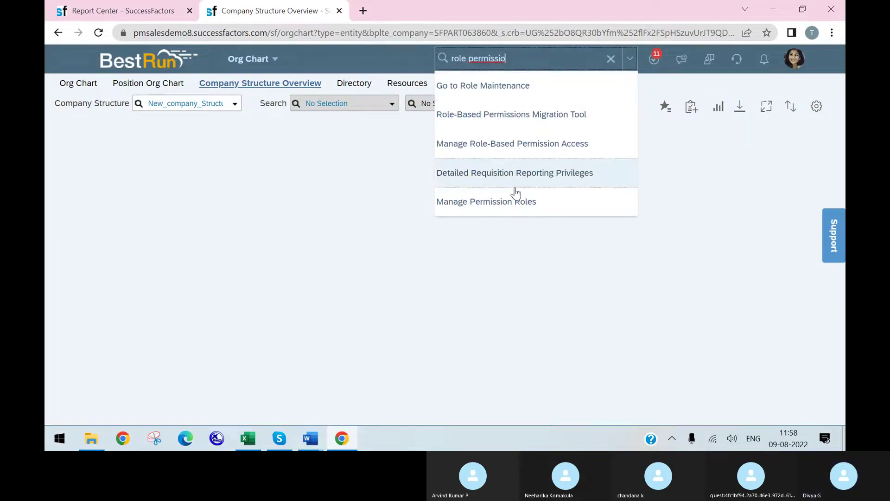
- Open Manage Permission Roles, open the System Admin role, and dismiss both alert pop-ups
{"action": "left_click", "coordinate": [530, 215]}
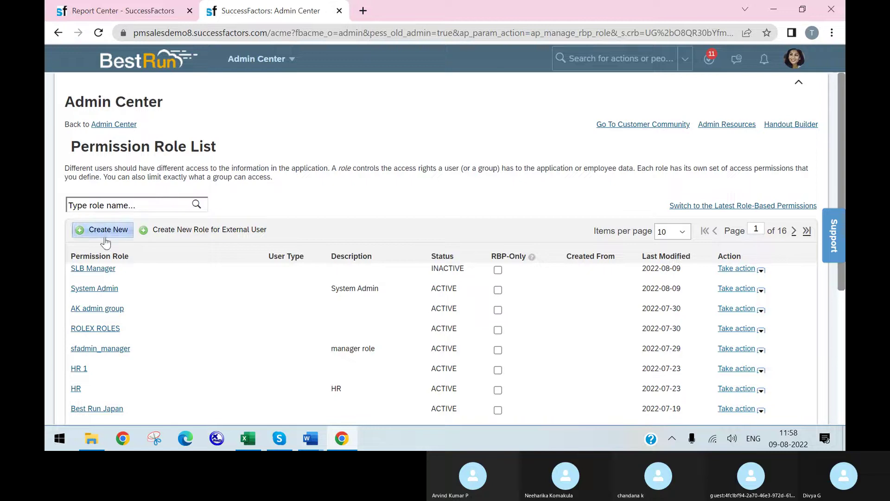
{"action": "scroll", "coordinate": [128, 279], "scroll_direction": "down", "scroll_amount": 3}
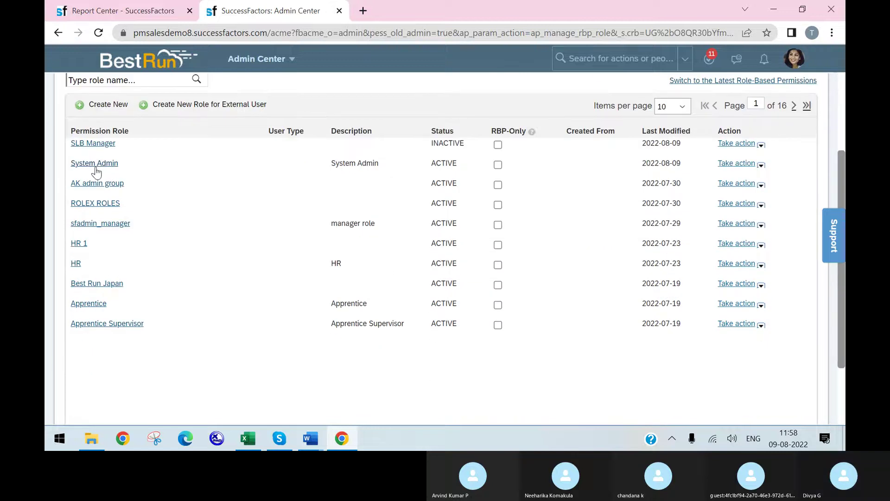
{"action": "left_click", "coordinate": [107, 200]}
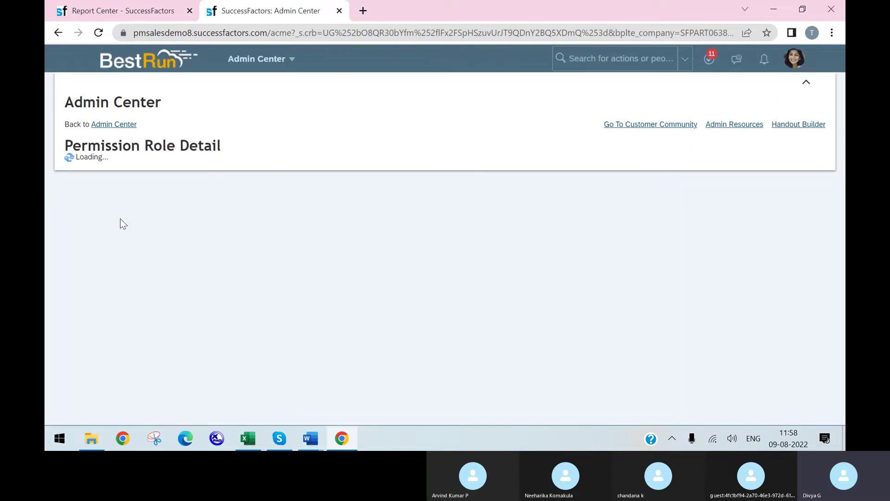
{"action": "left_click", "coordinate": [556, 128]}
{"action": "left_click", "coordinate": [559, 132]}
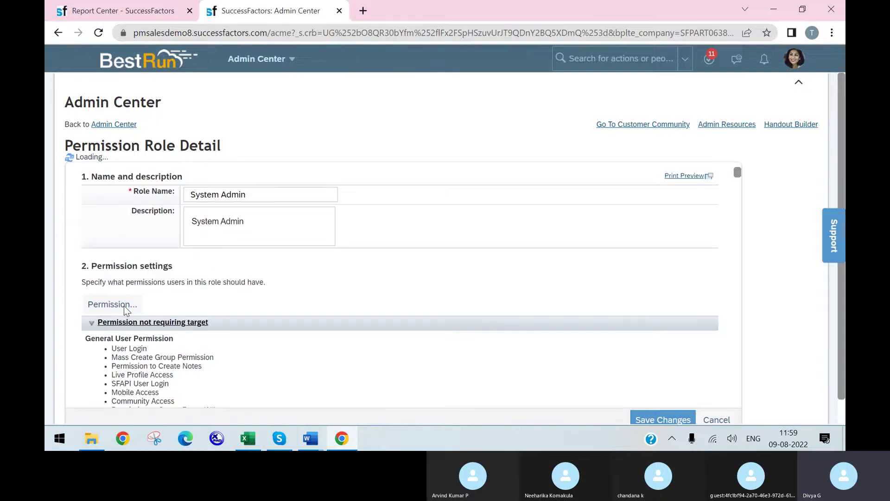
- Open the System Admin role's permissions and find 'manage use' on the page
{"action": "left_click", "coordinate": [125, 309]}
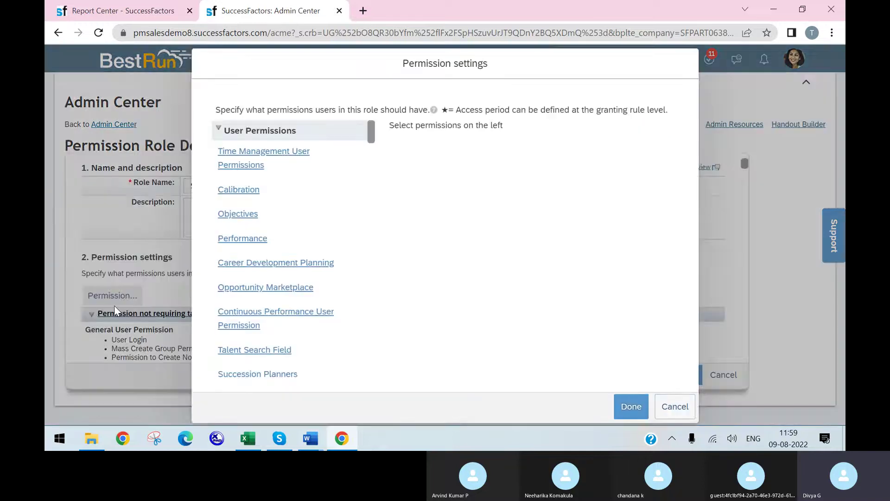
{"action": "scroll", "coordinate": [332, 217], "scroll_direction": "down", "scroll_amount": 4}
{"action": "scroll", "coordinate": [332, 217], "scroll_direction": "down", "scroll_amount": 4}
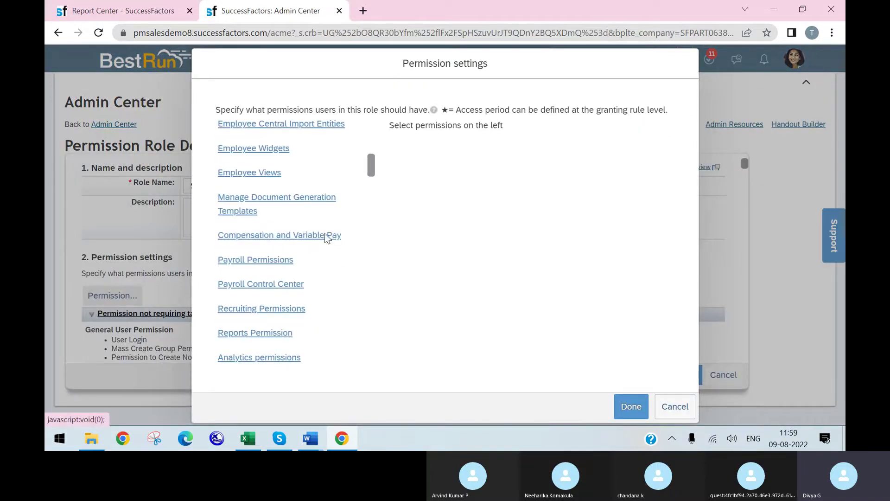
{"action": "scroll", "coordinate": [323, 239], "scroll_direction": "down", "scroll_amount": 7}
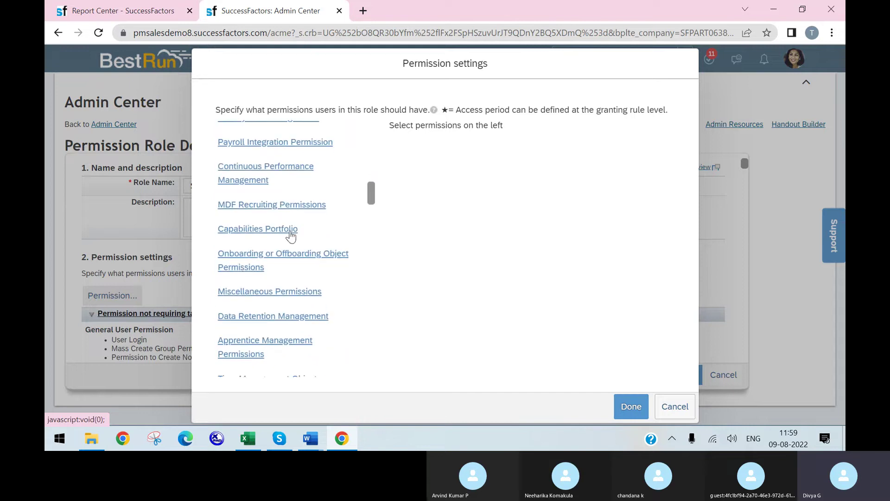
{"action": "key", "text": "ctrl+f"}
{"action": "type", "text": "mana"}
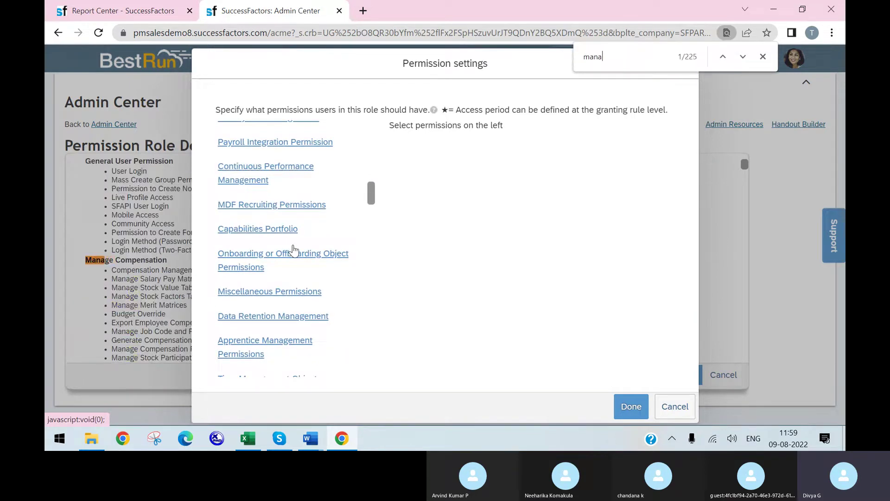
{"action": "type", "text": "ge user"}
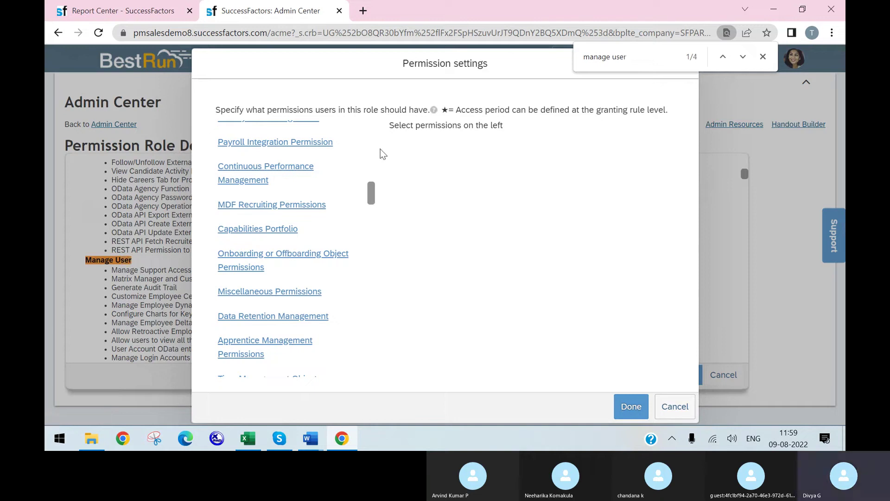
{"action": "left_click", "coordinate": [743, 57]}
{"action": "left_click", "coordinate": [743, 57]}
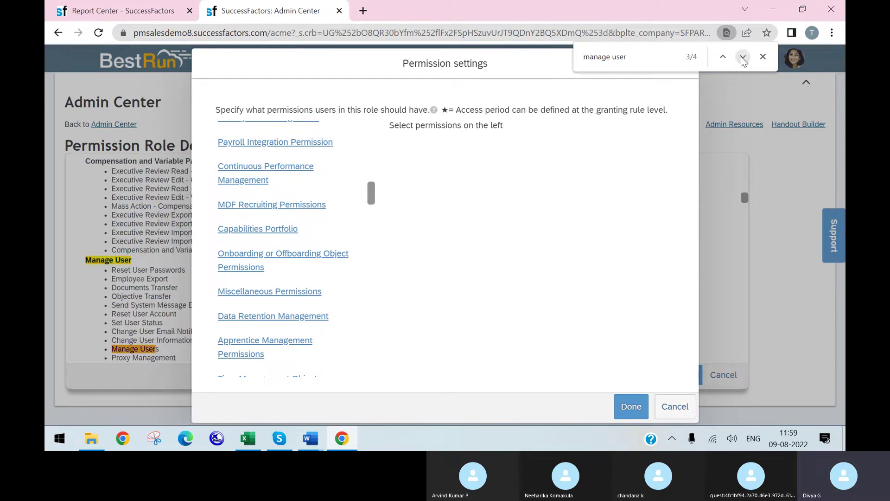
{"action": "left_click", "coordinate": [743, 57]}
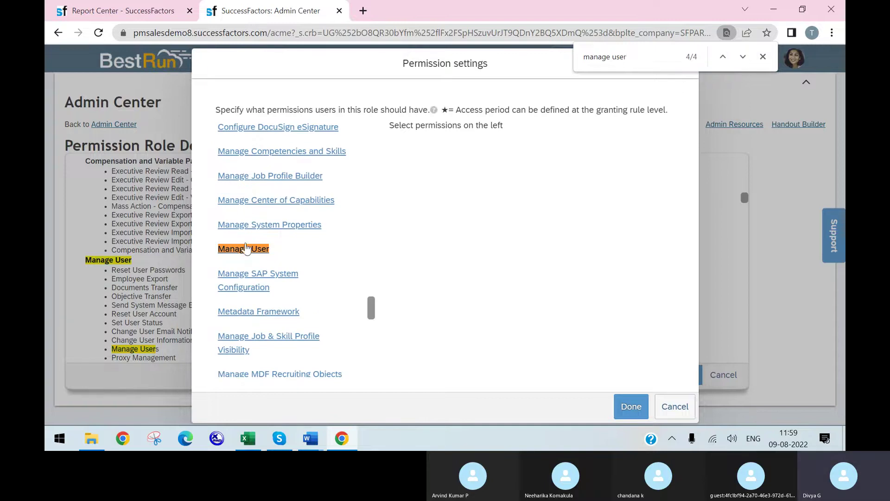
- Expand the Manage User permissions, then search 'proxy manage' from the Report Center tab
{"action": "left_click", "coordinate": [271, 250]}
{"action": "scroll", "coordinate": [419, 226], "scroll_direction": "down", "scroll_amount": 4}
{"action": "scroll", "coordinate": [451, 240], "scroll_direction": "up", "scroll_amount": 1}
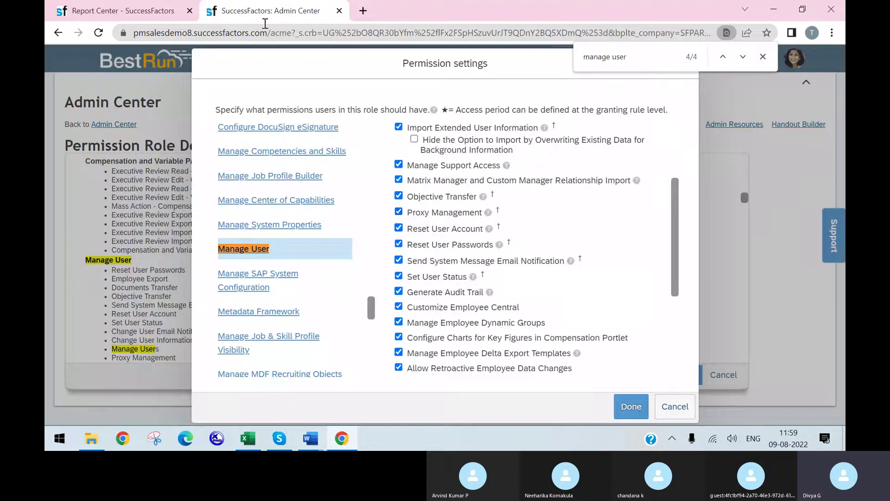
{"action": "left_click", "coordinate": [133, 10]}
{"action": "type", "text": "proxy"}
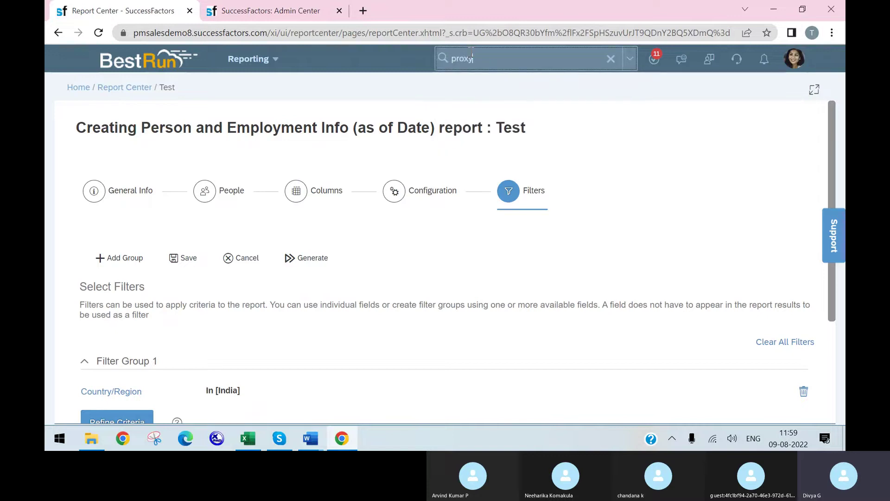
{"action": "type", "text": " manage"}
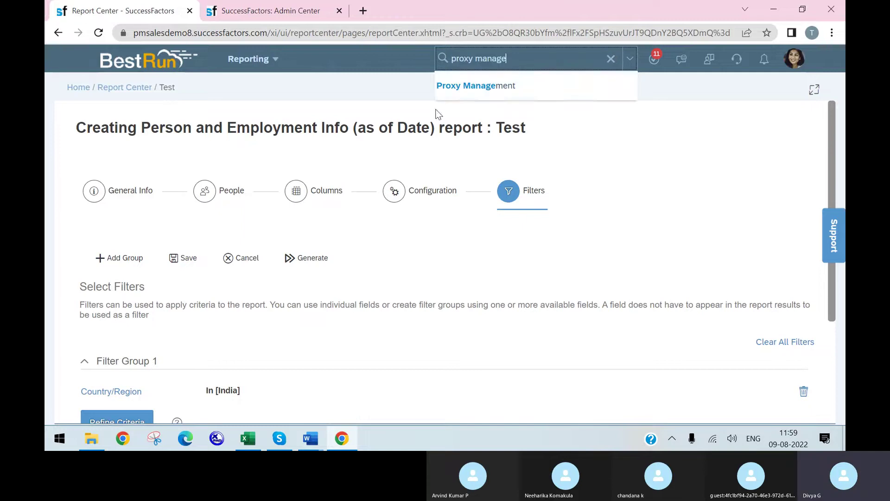
- Open Proxy Management from the search suggestions and go to the tab where it loads
{"action": "left_click", "coordinate": [494, 93]}
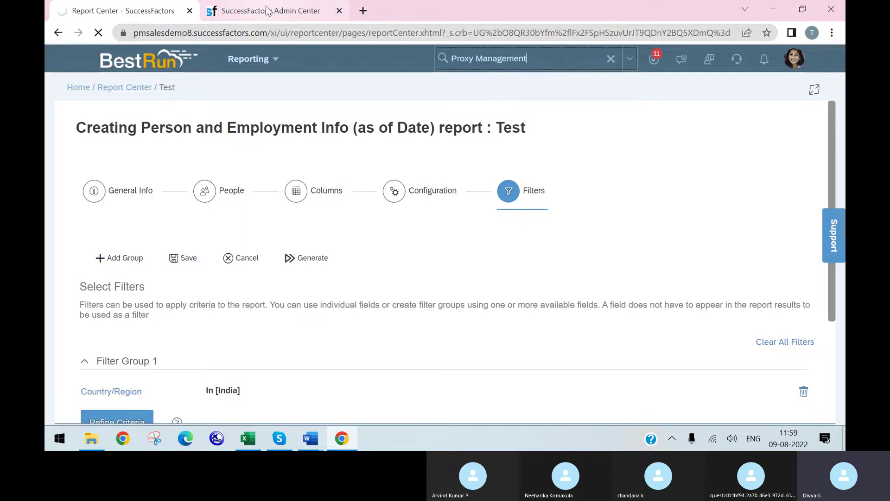
{"action": "left_click", "coordinate": [251, 10]}
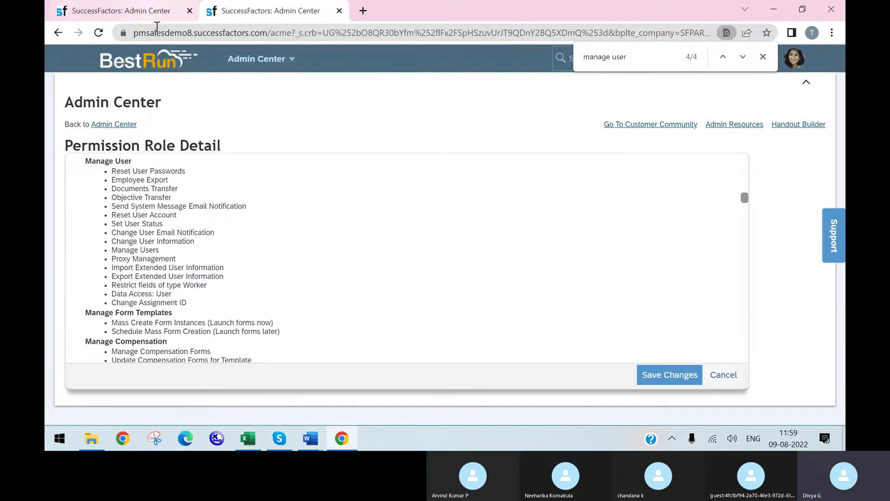
{"action": "left_click", "coordinate": [145, 11]}
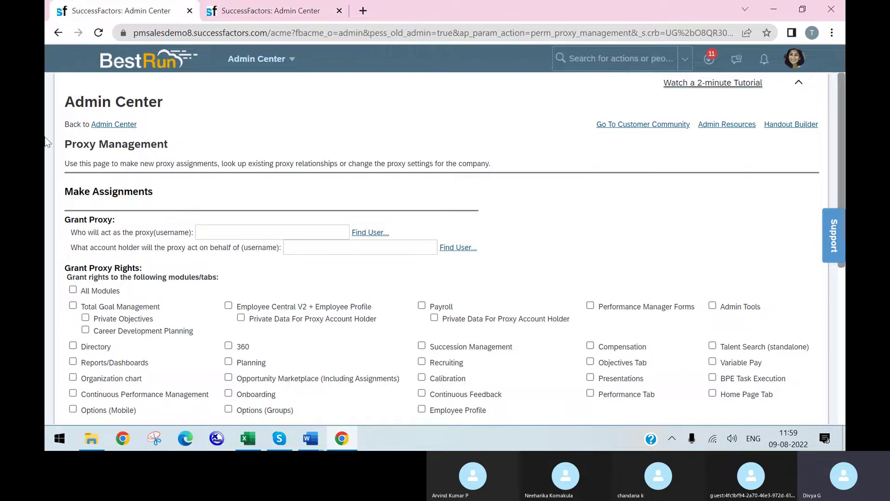
- Under Grant Proxy, pick the proxy user and the account holder from the username suggestions
{"action": "left_click", "coordinate": [221, 232]}
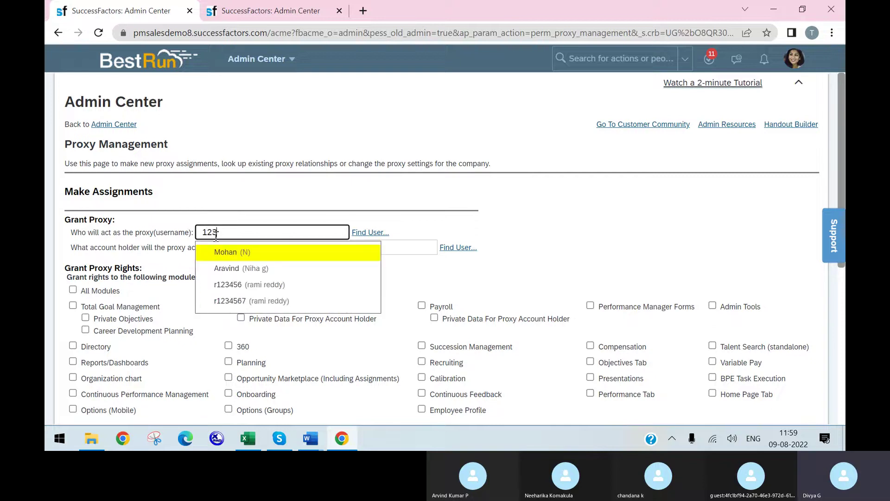
{"action": "left_click", "coordinate": [235, 253]}
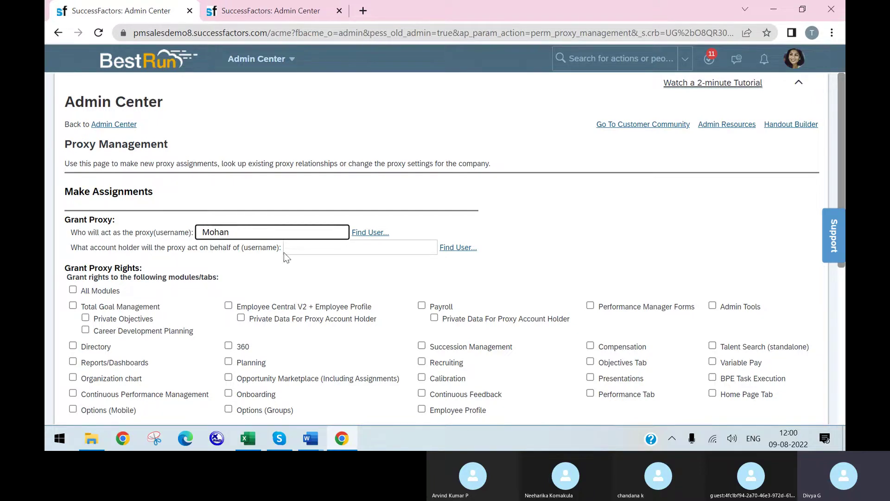
{"action": "left_click", "coordinate": [320, 251]}
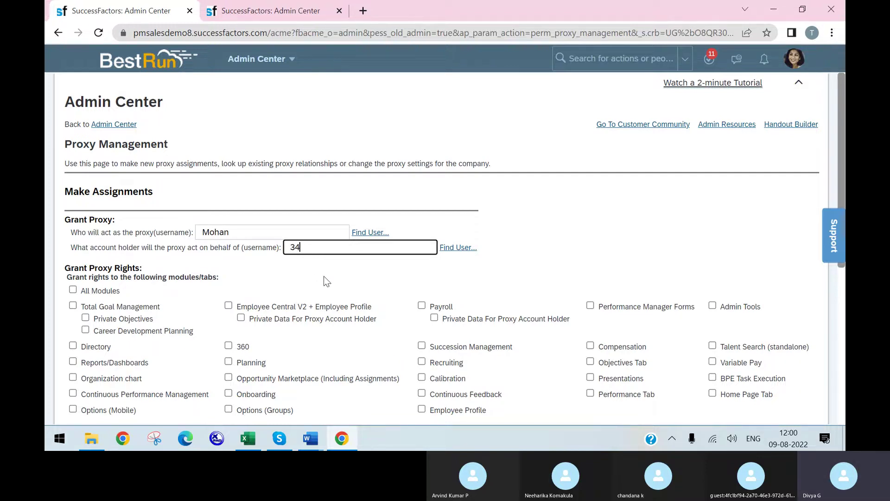
{"action": "key", "text": "BackSpace"}
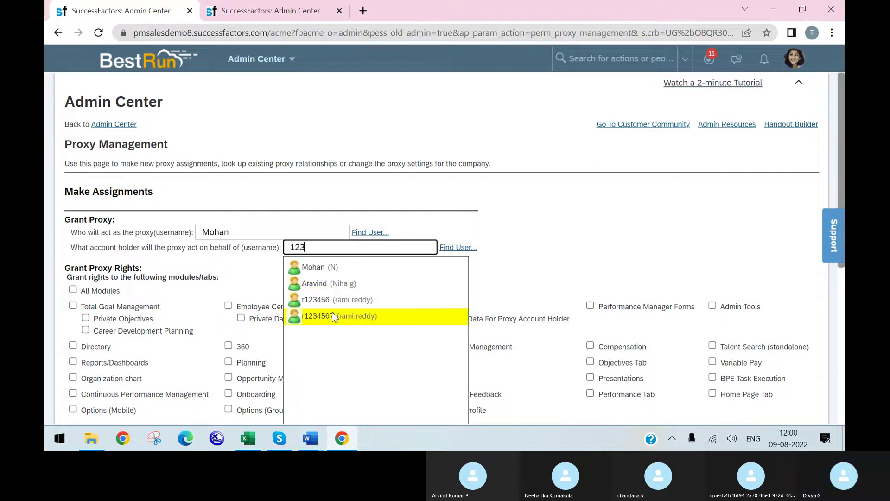
{"action": "left_click", "coordinate": [319, 285]}
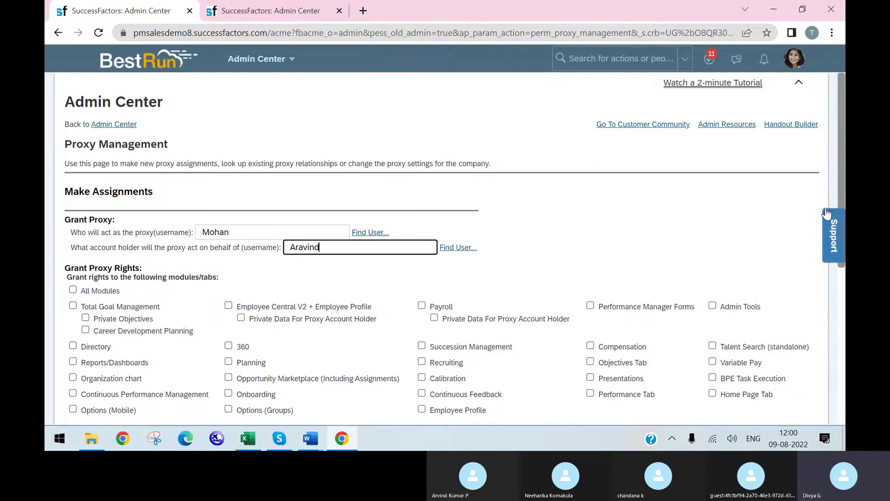
{"action": "scroll", "coordinate": [72, 290], "scroll_direction": "down", "scroll_amount": 3}
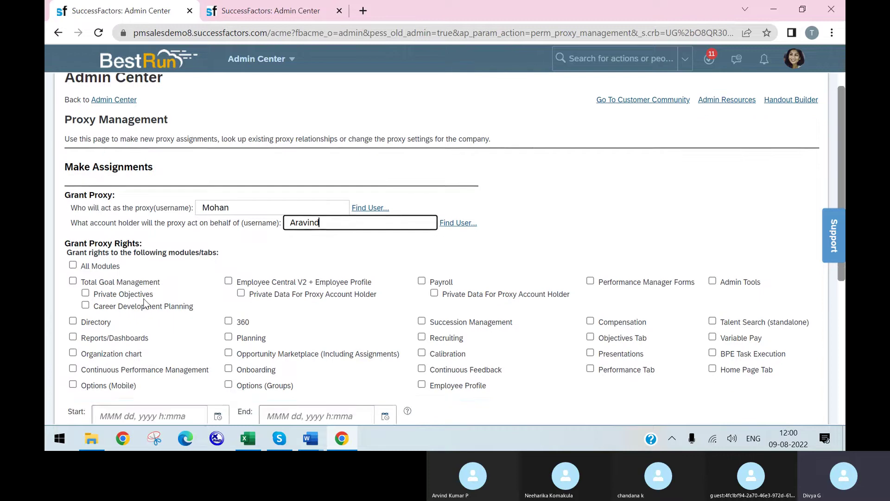
{"action": "left_click", "coordinate": [73, 164]}
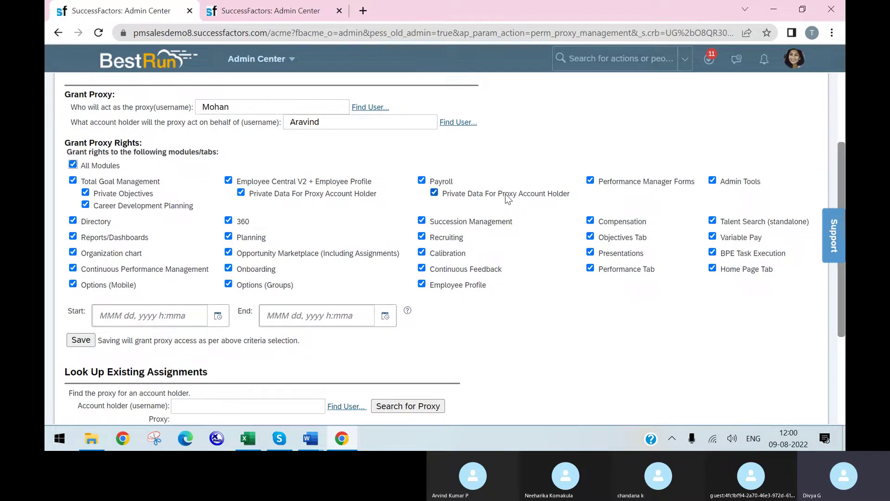
{"action": "left_click", "coordinate": [73, 165]}
{"action": "left_click", "coordinate": [73, 236]}
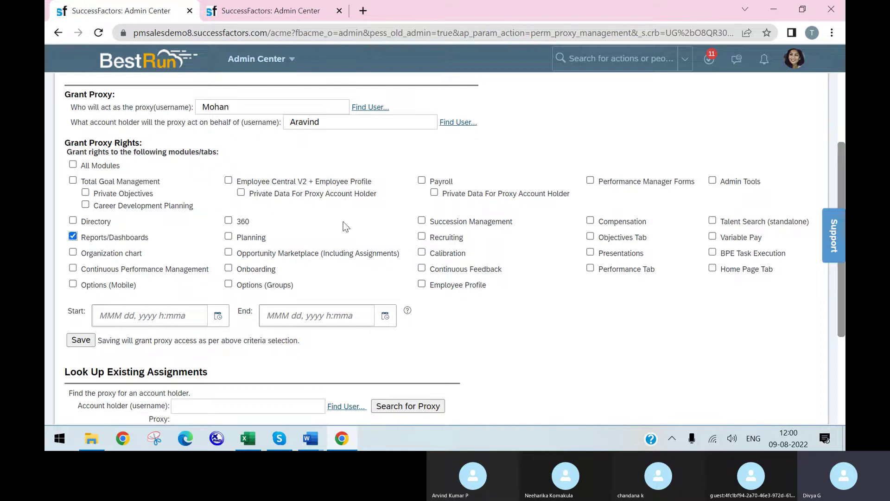
{"action": "left_click", "coordinate": [322, 126]}
{"action": "left_click", "coordinate": [229, 180]}
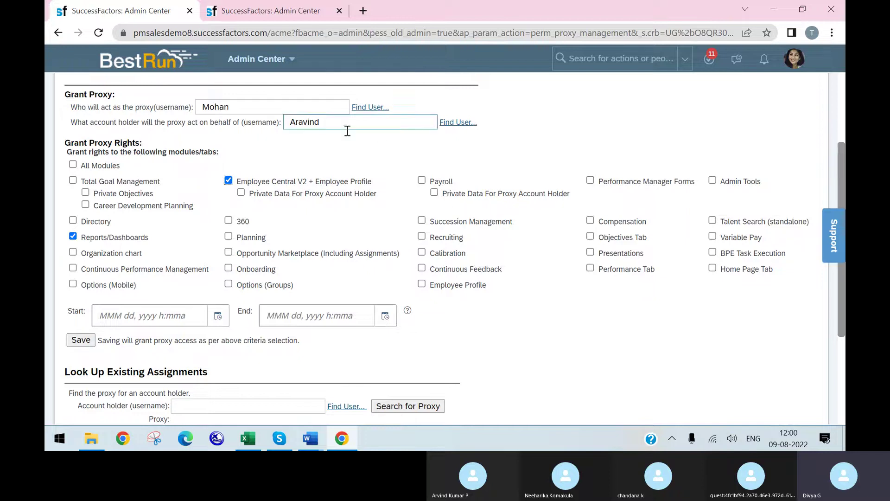
{"action": "left_click", "coordinate": [590, 221]}
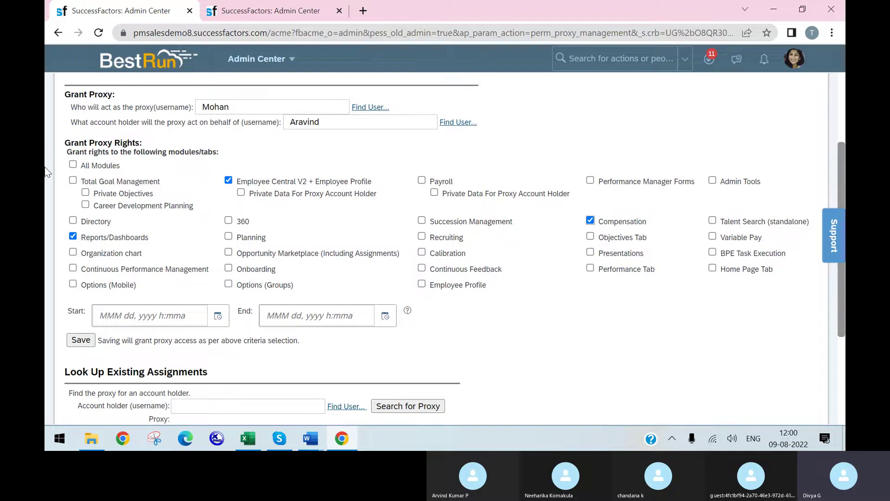
{"action": "scroll", "coordinate": [180, 169], "scroll_direction": "up", "scroll_amount": 1}
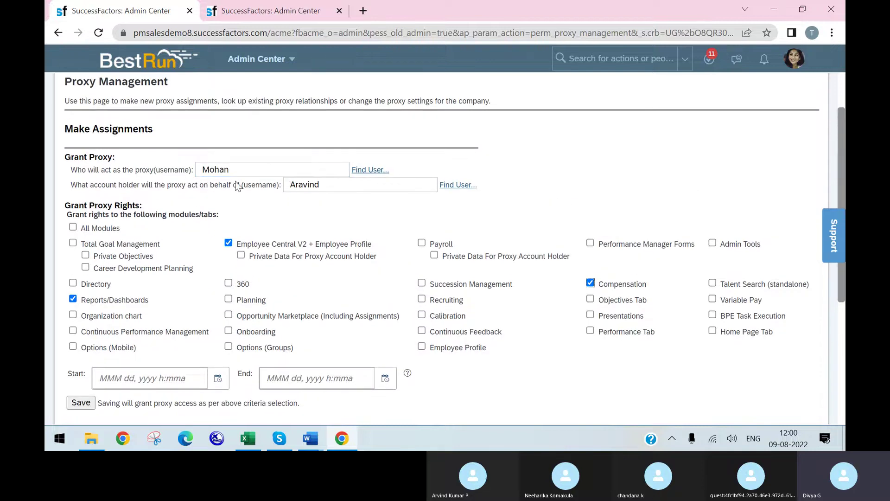
{"action": "left_click", "coordinate": [291, 187]}
{"action": "left_click", "coordinate": [228, 172]}
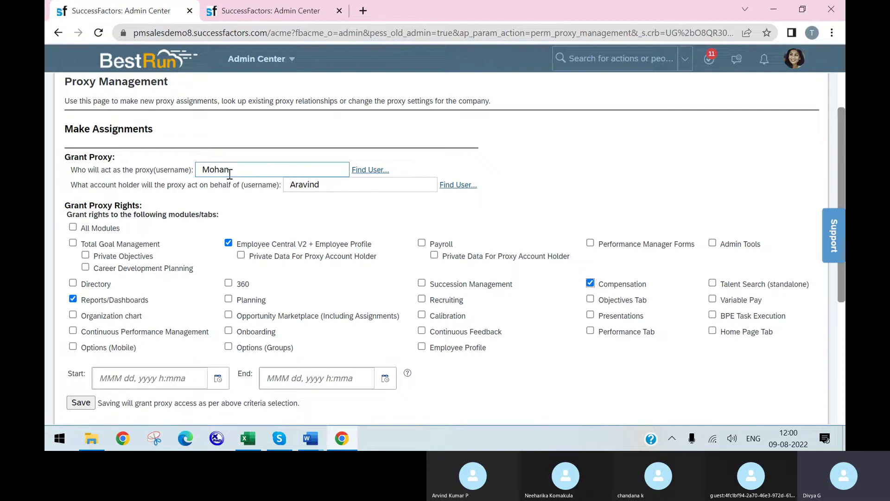
{"action": "left_click_drag", "start_coordinate": [231, 173], "coordinate": [198, 175]}
{"action": "left_click", "coordinate": [292, 188]}
{"action": "left_click_drag", "start_coordinate": [325, 189], "coordinate": [282, 190]}
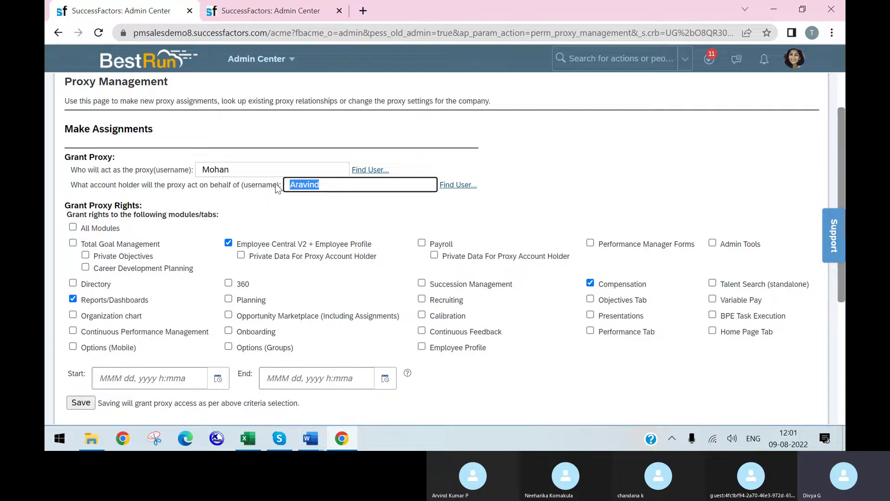
{"action": "left_click", "coordinate": [202, 174]}
{"action": "left_click", "coordinate": [341, 187]}
{"action": "left_click_drag", "start_coordinate": [273, 178], "coordinate": [222, 172]}
{"action": "left_click_drag", "start_coordinate": [342, 185], "coordinate": [279, 187]}
{"action": "scroll", "coordinate": [325, 258], "scroll_direction": "down", "scroll_amount": 1}
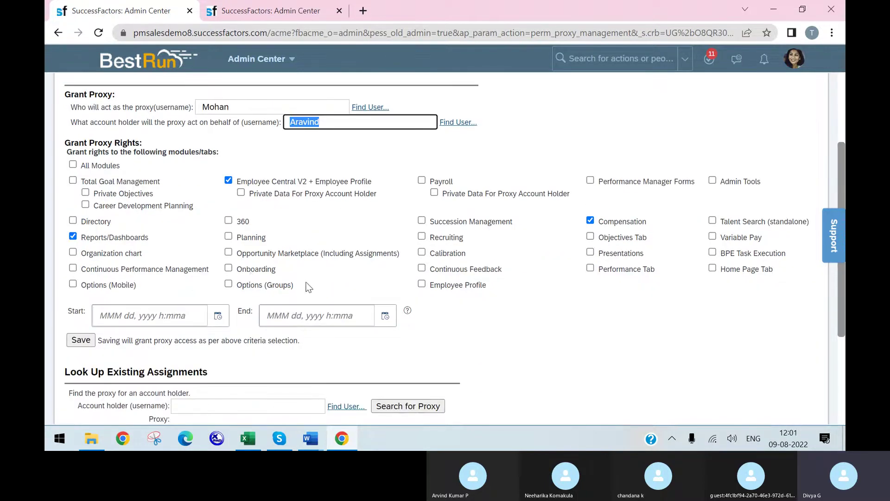
{"action": "left_click", "coordinate": [218, 315]}
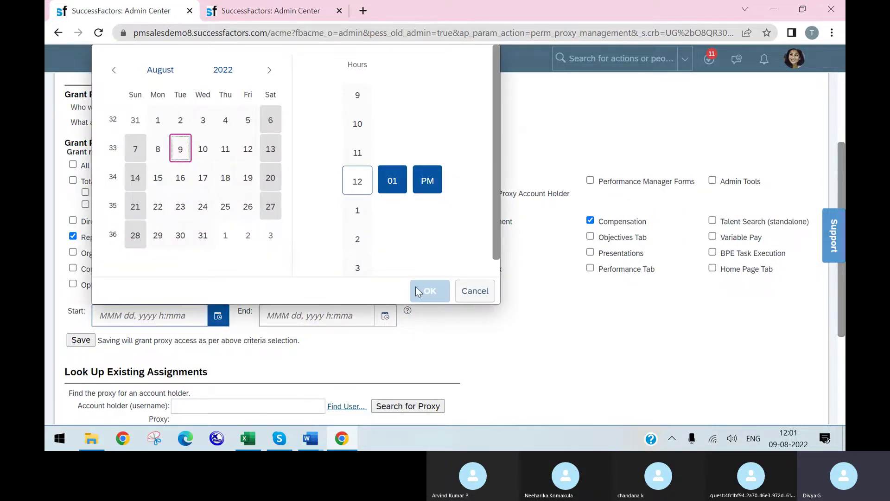
{"action": "left_click", "coordinate": [475, 292]}
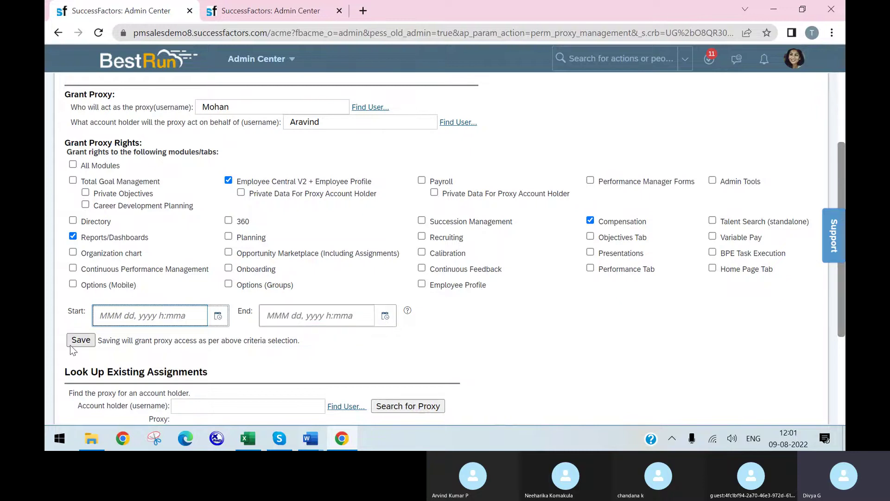
{"action": "scroll", "coordinate": [306, 297], "scroll_direction": "down", "scroll_amount": 1}
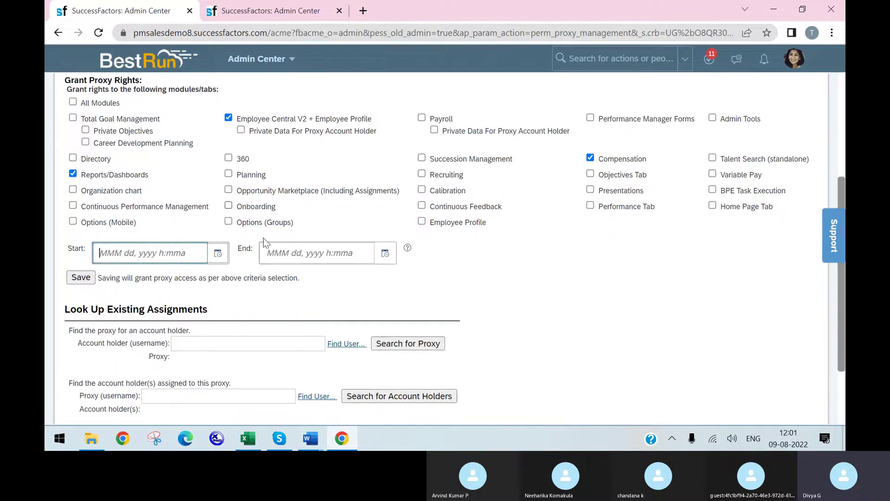
{"action": "scroll", "coordinate": [298, 283], "scroll_direction": "down", "scroll_amount": 2}
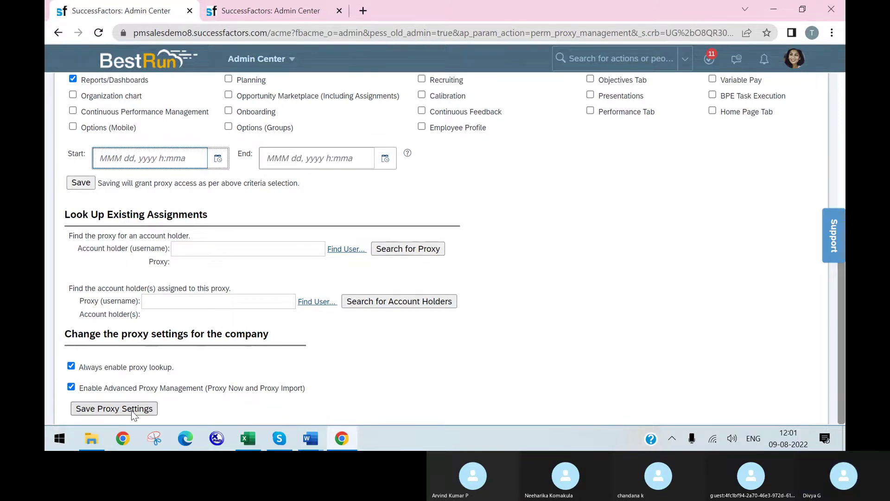
{"action": "scroll", "coordinate": [241, 376], "scroll_direction": "up", "scroll_amount": 4}
{"action": "scroll", "coordinate": [216, 360], "scroll_direction": "down", "scroll_amount": 4}
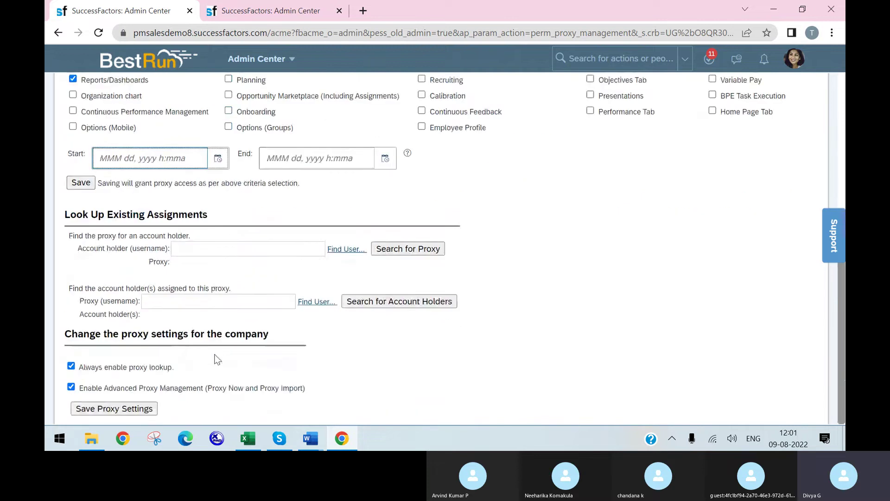
- Save the company proxy settings
{"action": "left_click", "coordinate": [128, 410]}
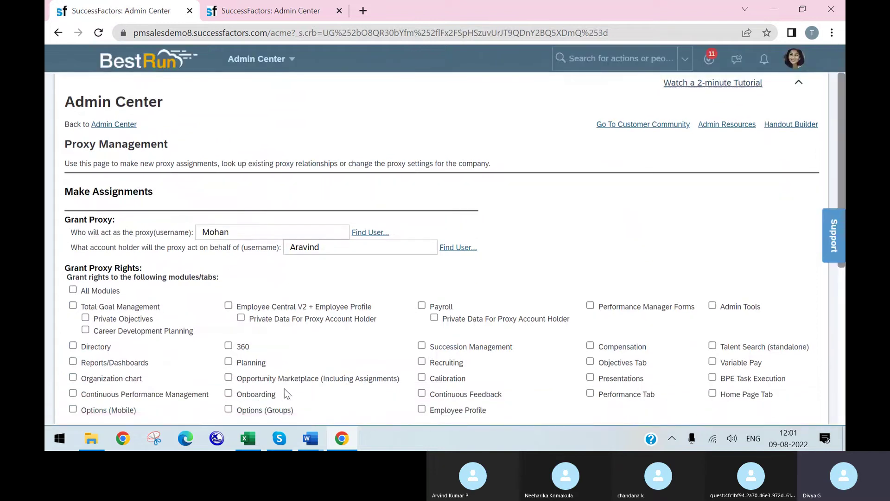
{"action": "scroll", "coordinate": [317, 337], "scroll_direction": "down", "scroll_amount": 6}
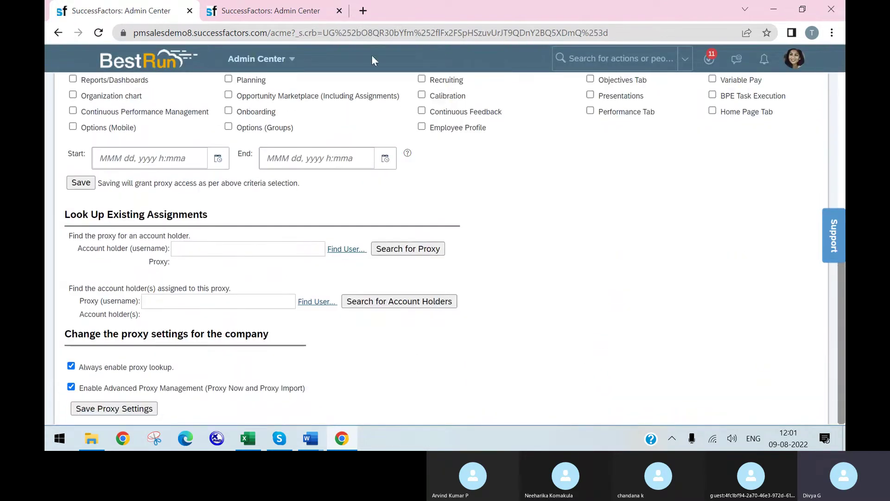
{"action": "scroll", "coordinate": [271, 174], "scroll_direction": "up", "scroll_amount": 1}
- Look up existing proxy assignments for an account holder found by typing '123'
{"action": "left_click", "coordinate": [215, 310]}
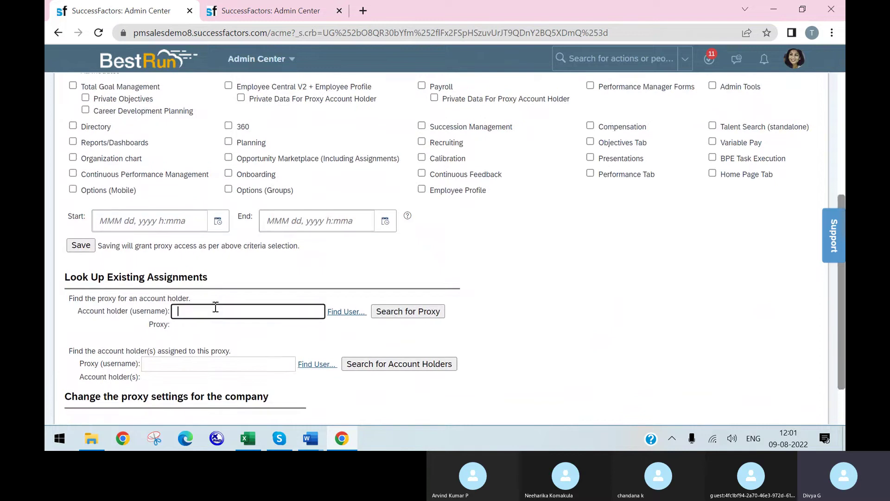
{"action": "type", "text": "123"}
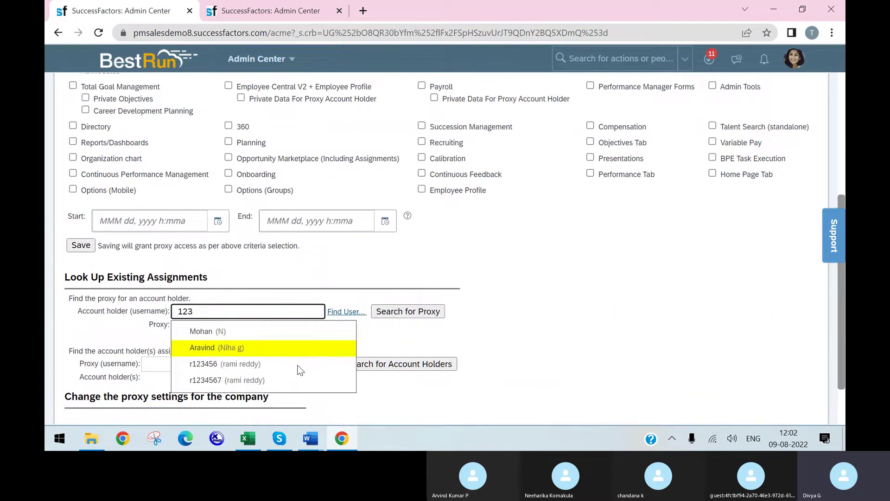
{"action": "left_click", "coordinate": [278, 344]}
{"action": "key", "text": "Return"}
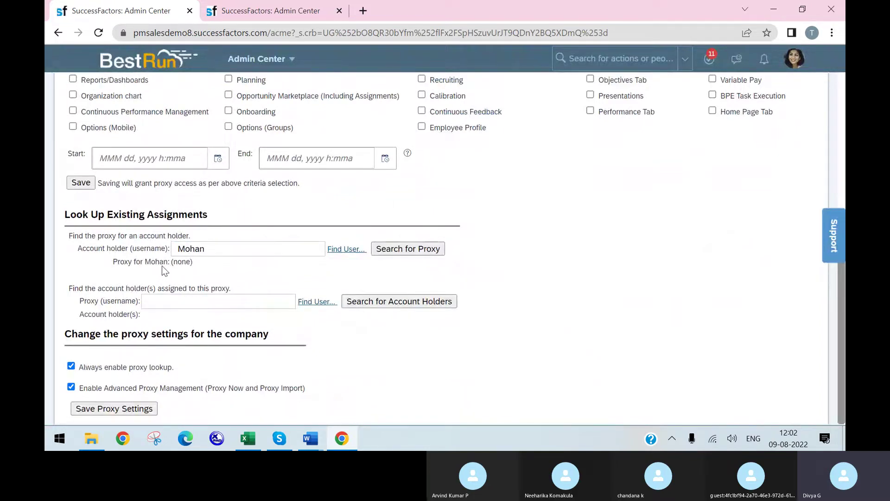
- Replace the account holder with the 'sys' administrator account and search for proxies, finding none
{"action": "double_click", "coordinate": [218, 254]}
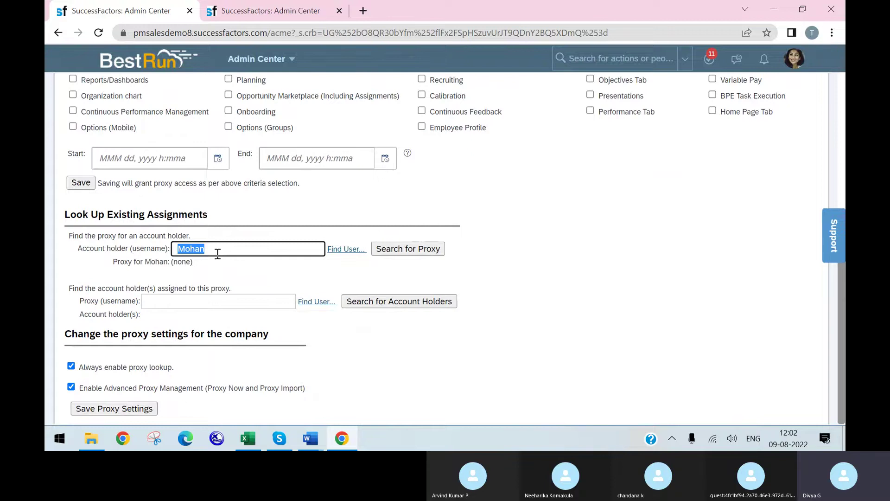
{"action": "scroll", "coordinate": [443, 149], "scroll_direction": "up", "scroll_amount": 3}
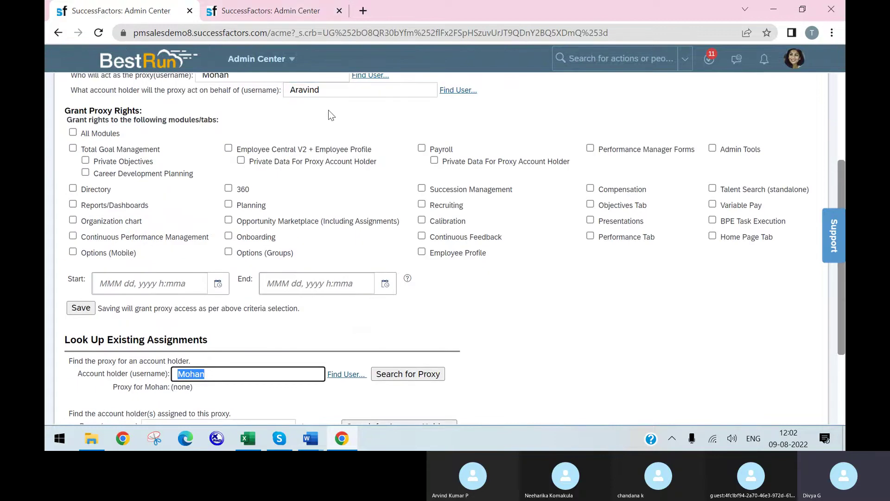
{"action": "scroll", "coordinate": [343, 196], "scroll_direction": "down", "scroll_amount": 3}
{"action": "scroll", "coordinate": [347, 194], "scroll_direction": "up", "scroll_amount": 3}
{"action": "scroll", "coordinate": [359, 188], "scroll_direction": "down", "scroll_amount": 2}
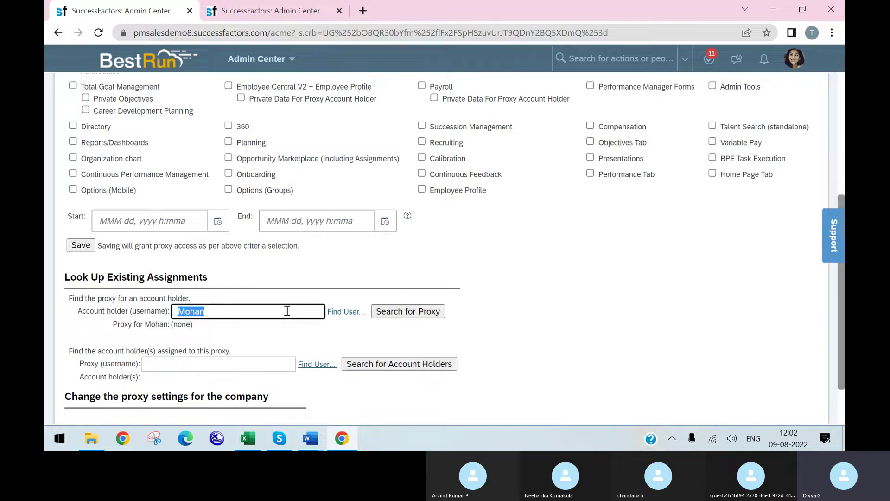
{"action": "type", "text": "sys"}
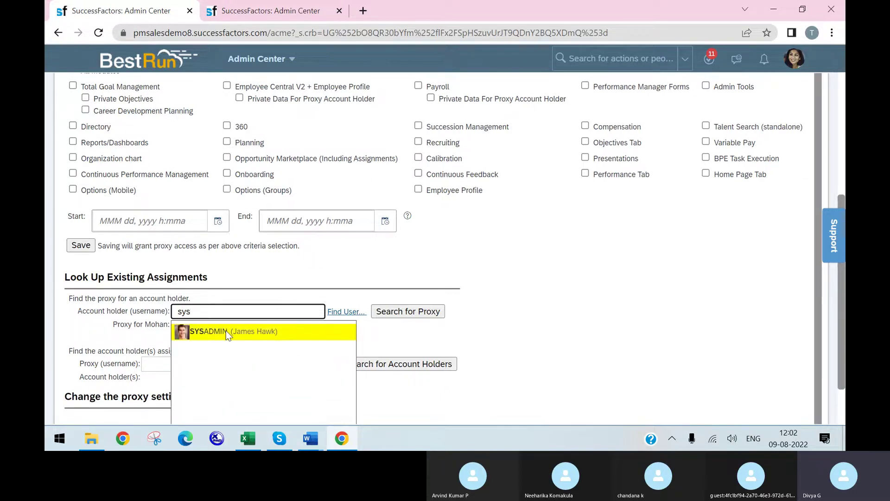
{"action": "left_click", "coordinate": [227, 332]}
{"action": "left_click", "coordinate": [439, 312]}
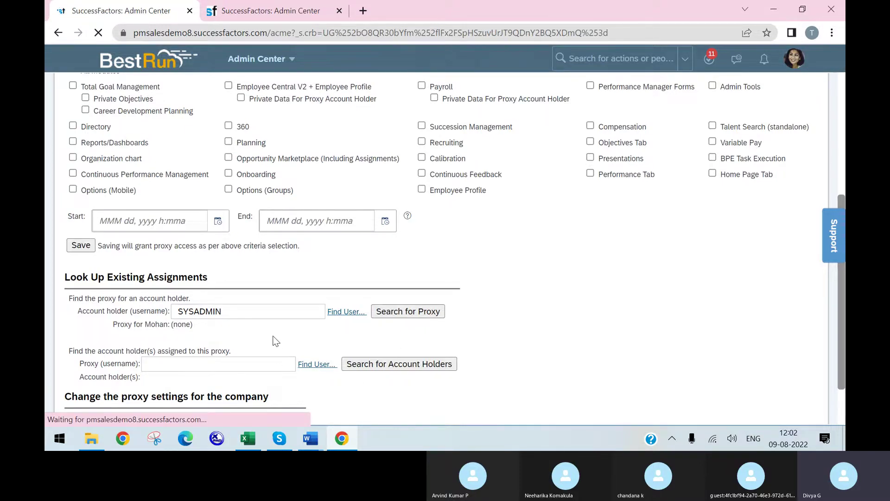
{"action": "scroll", "coordinate": [273, 337], "scroll_direction": "down", "scroll_amount": 4}
{"action": "scroll", "coordinate": [268, 353], "scroll_direction": "up", "scroll_amount": 1}
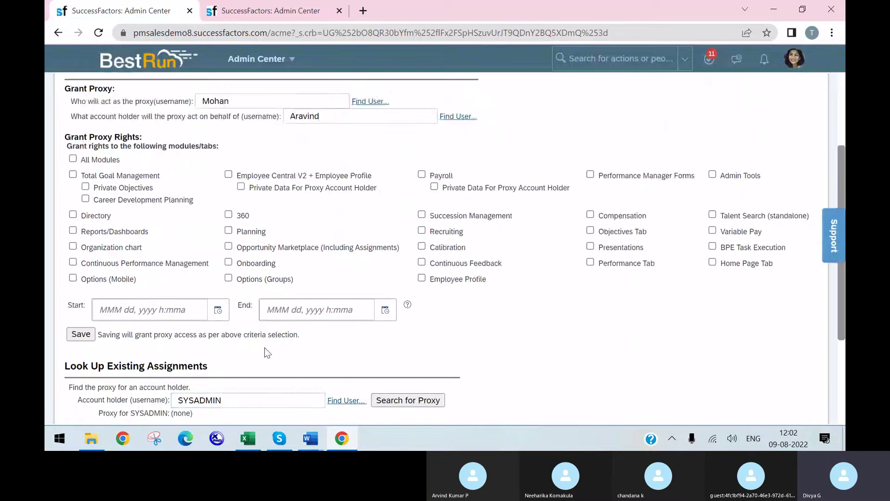
{"action": "scroll", "coordinate": [267, 353], "scroll_direction": "up", "scroll_amount": 2}
{"action": "scroll", "coordinate": [267, 352], "scroll_direction": "down", "scroll_amount": 5}
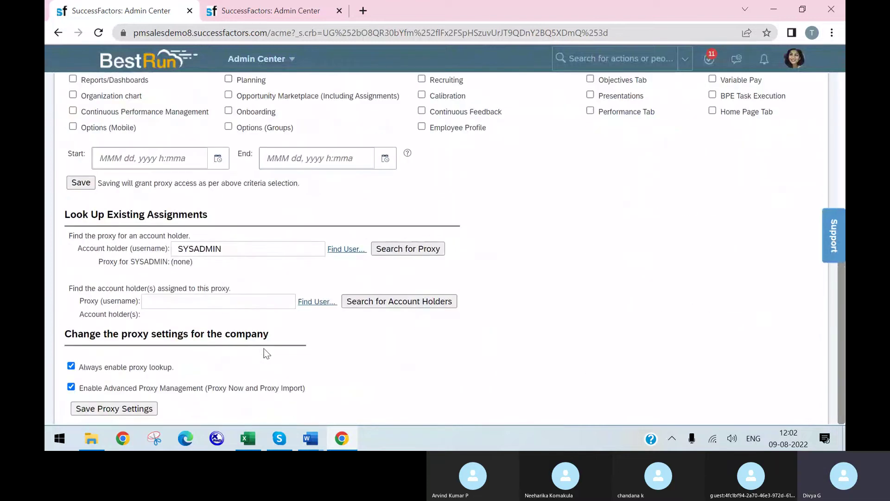
- Open the Find User window for the account holder and cancel it
{"action": "left_click", "coordinate": [297, 249]}
{"action": "left_click", "coordinate": [347, 250]}
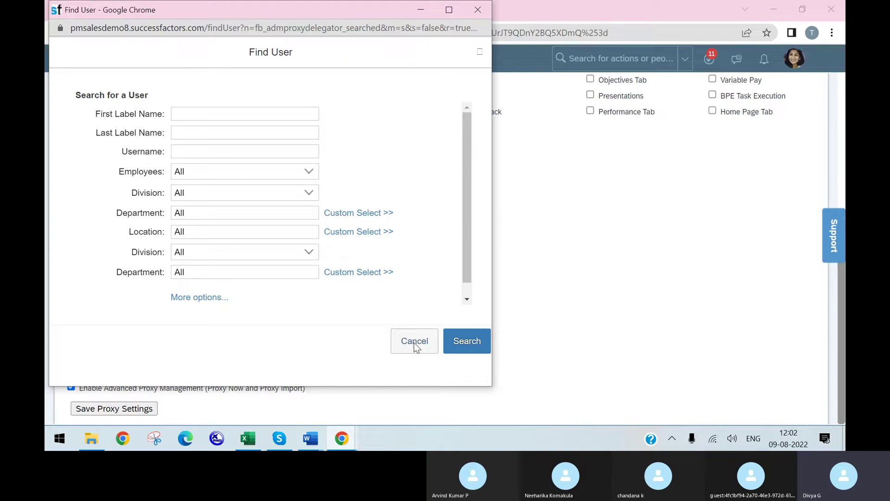
{"action": "left_click", "coordinate": [413, 347]}
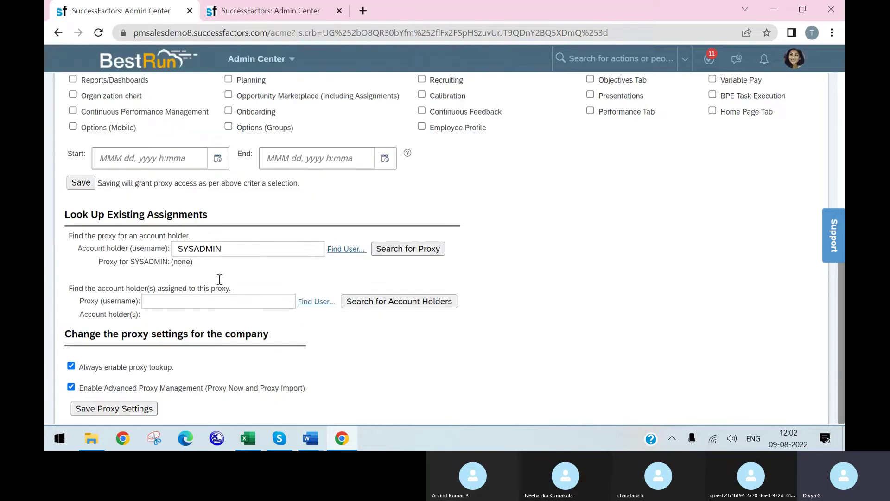
- Look up existing proxies for a user chosen from the account holder suggestions
{"action": "double_click", "coordinate": [236, 250]}
{"action": "type", "text": "marcy"}
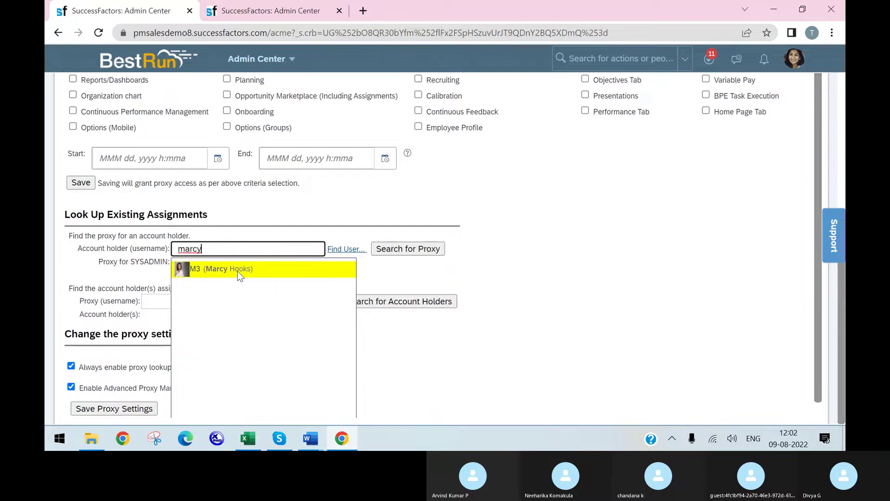
{"action": "left_click", "coordinate": [238, 270]}
{"action": "left_click", "coordinate": [416, 251]}
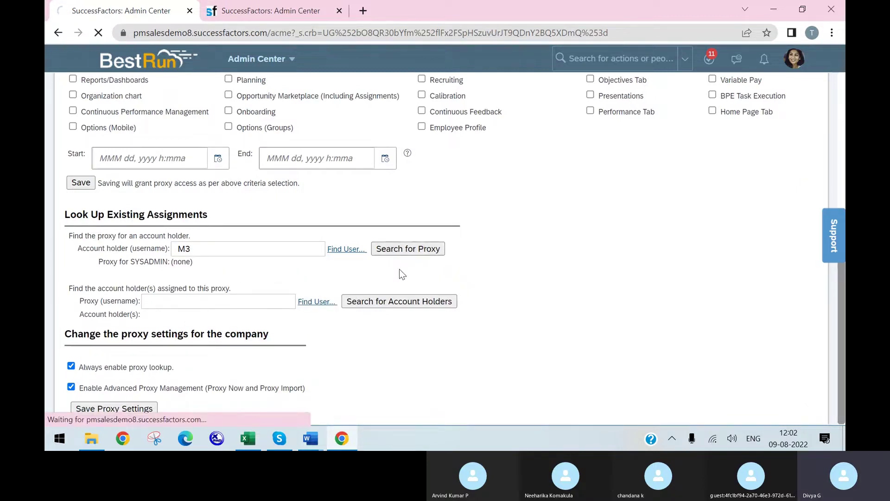
{"action": "scroll", "coordinate": [339, 324], "scroll_direction": "down", "scroll_amount": 5}
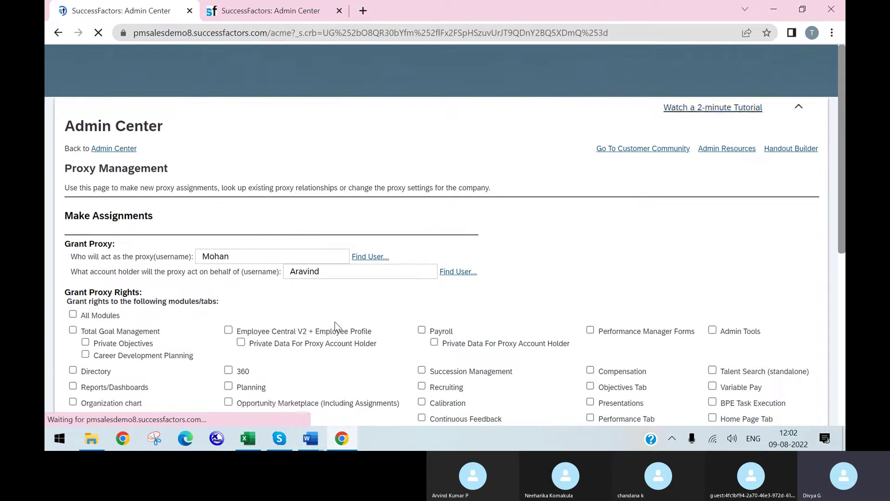
{"action": "scroll", "coordinate": [288, 314], "scroll_direction": "down", "scroll_amount": 6}
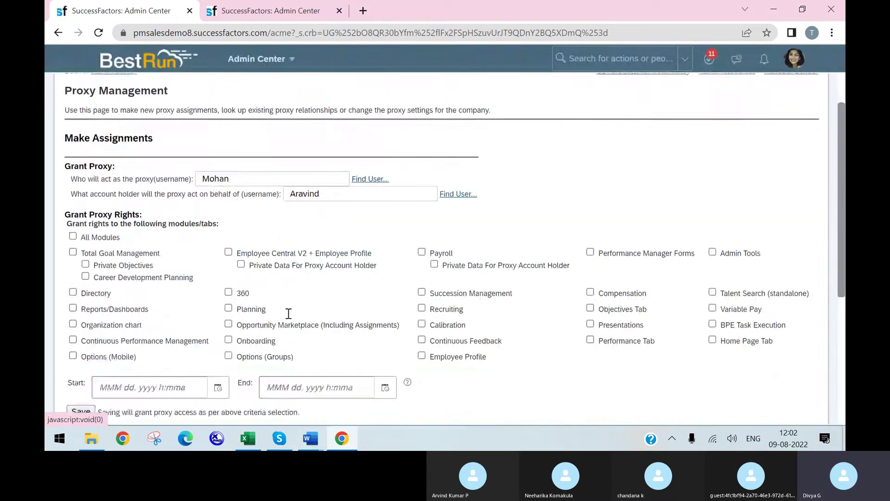
- Replace the account holder with a second suggested user and search for their proxy
{"action": "double_click", "coordinate": [234, 245]}
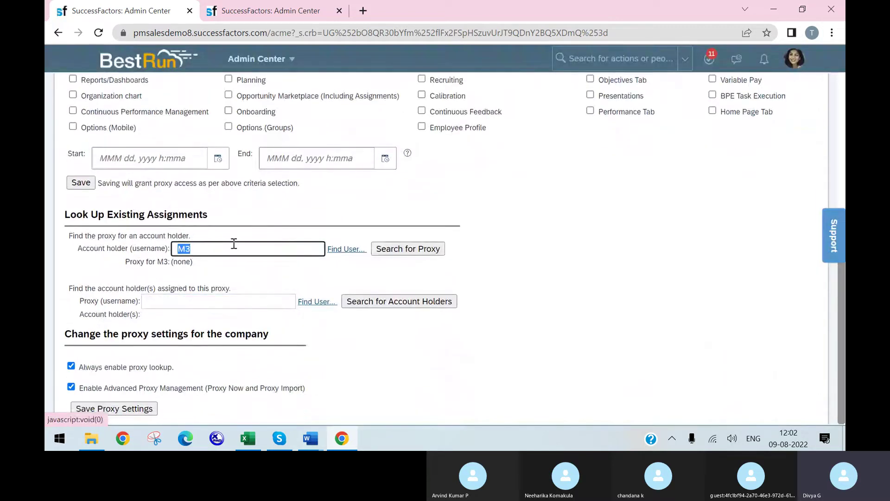
{"action": "type", "text": "an"}
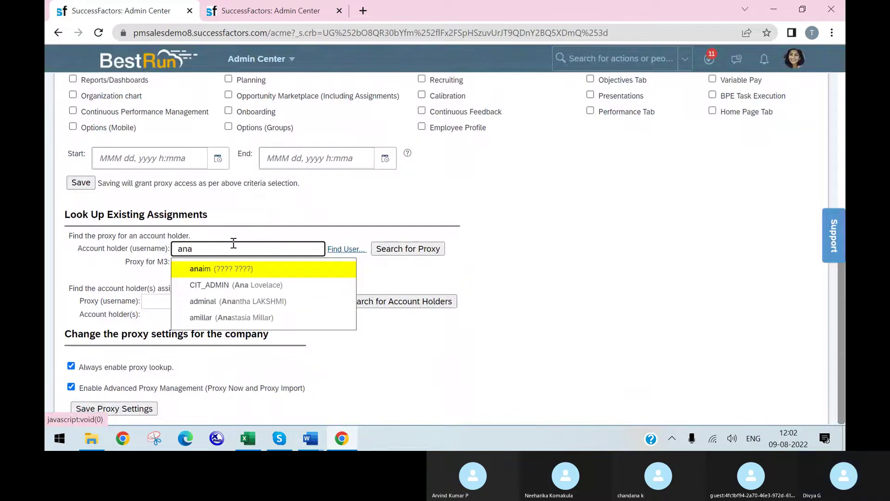
{"action": "type", "text": "a"}
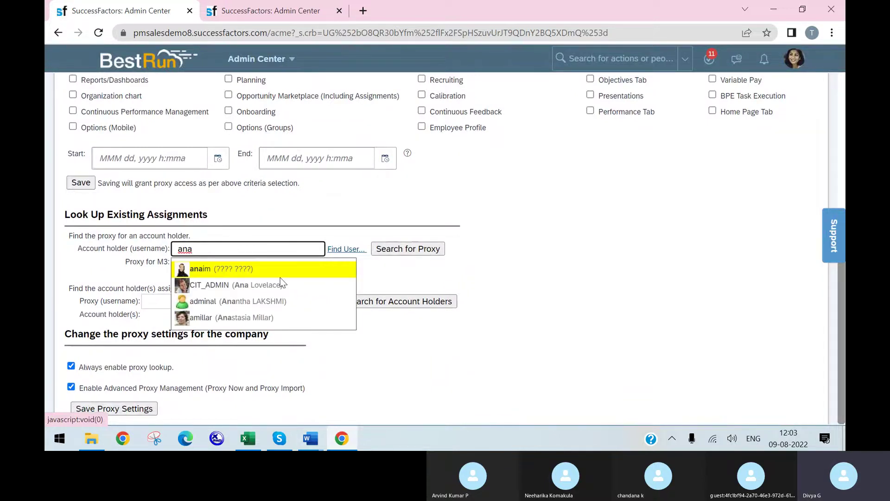
{"action": "type", "text": "n"}
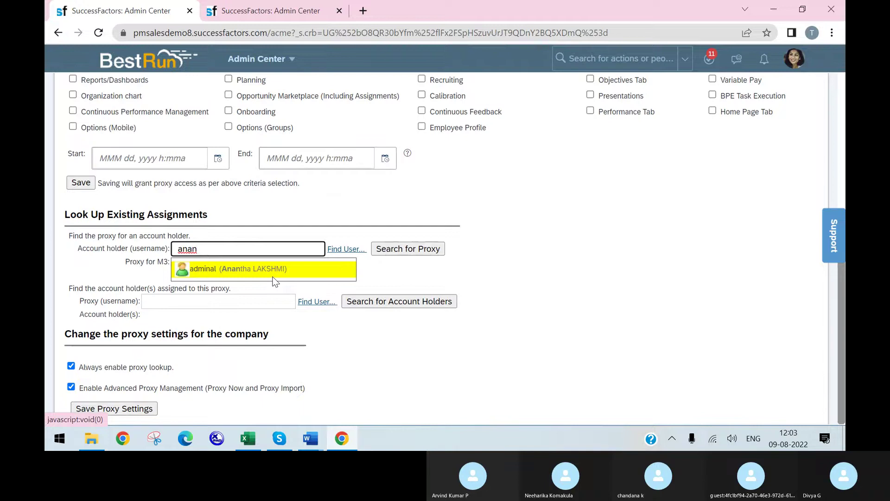
{"action": "left_click", "coordinate": [274, 274]}
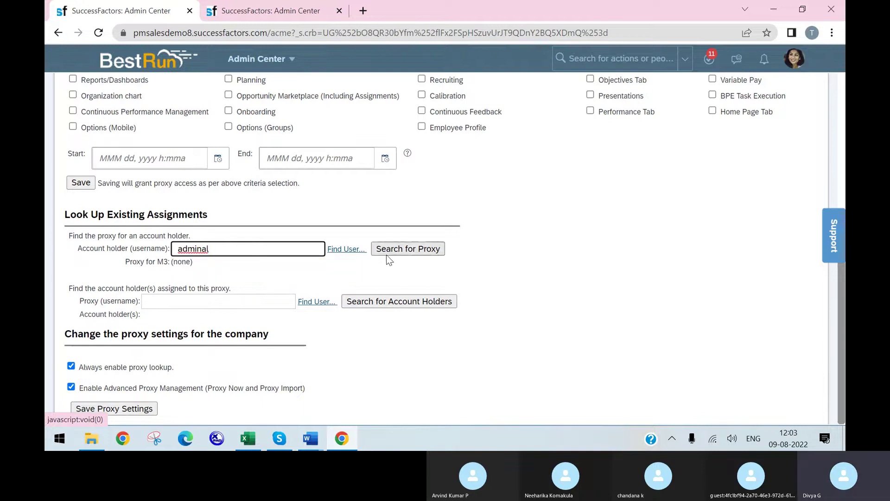
{"action": "left_click", "coordinate": [391, 255]}
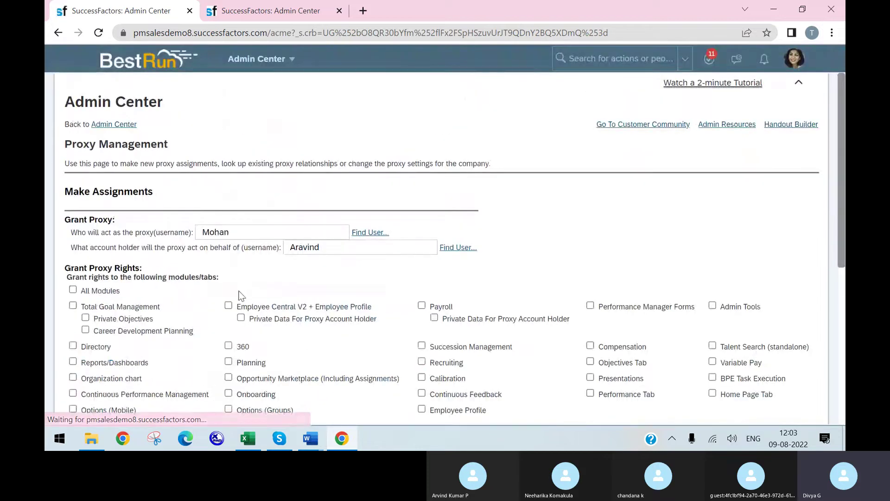
{"action": "scroll", "coordinate": [308, 314], "scroll_direction": "down", "scroll_amount": 6}
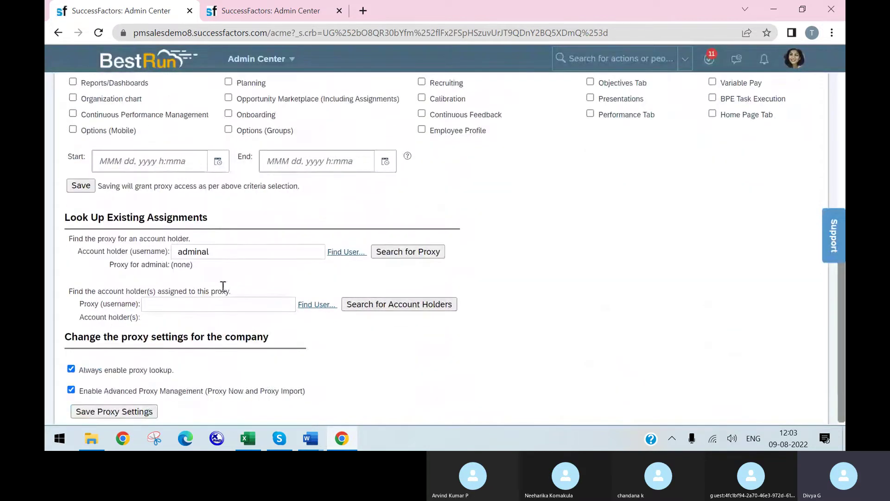
- Search for proxies of another admin account, confirming none is assigned
{"action": "double_click", "coordinate": [245, 249]}
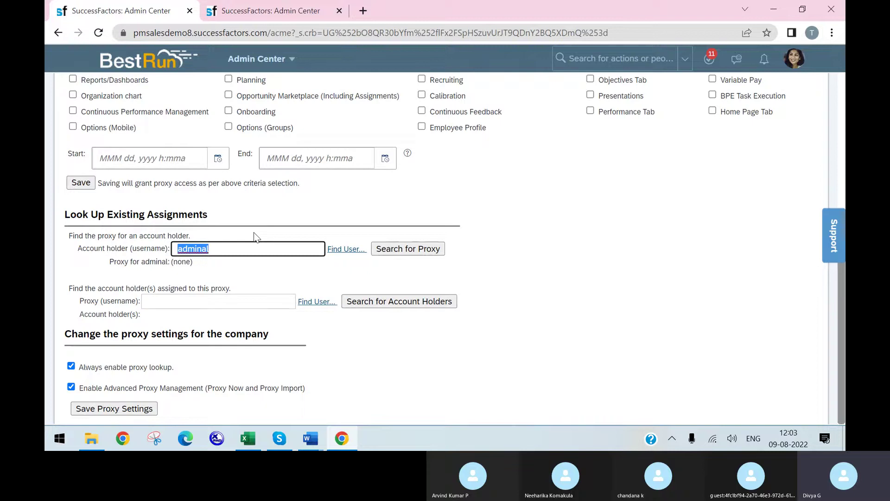
{"action": "type", "text": "a"}
{"action": "scroll", "coordinate": [262, 325], "scroll_direction": "down", "scroll_amount": 3}
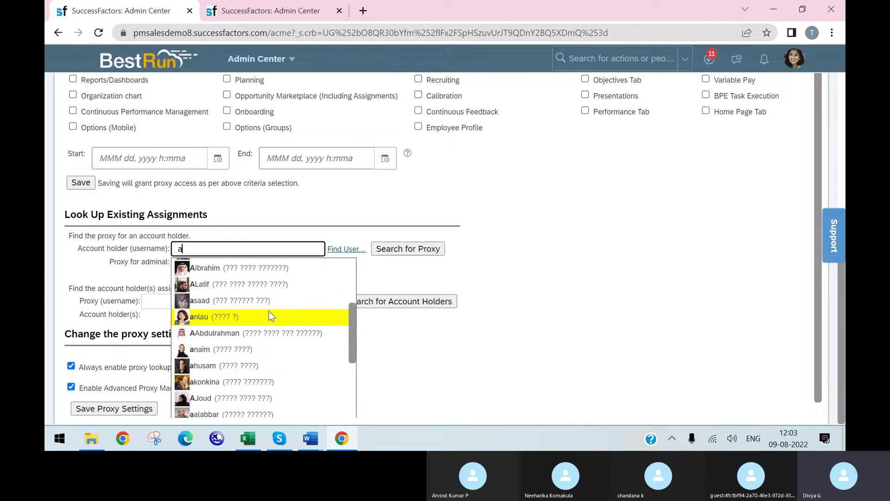
{"action": "scroll", "coordinate": [262, 343], "scroll_direction": "down", "scroll_amount": 3}
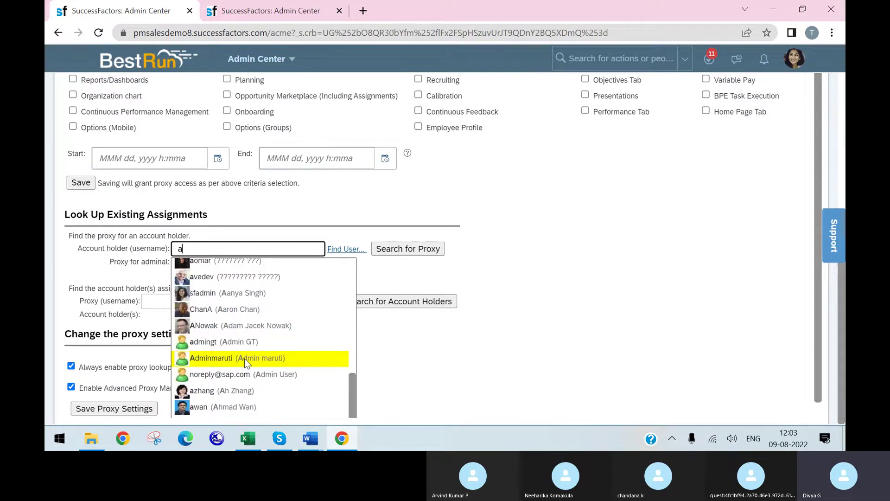
{"action": "left_click", "coordinate": [244, 358]}
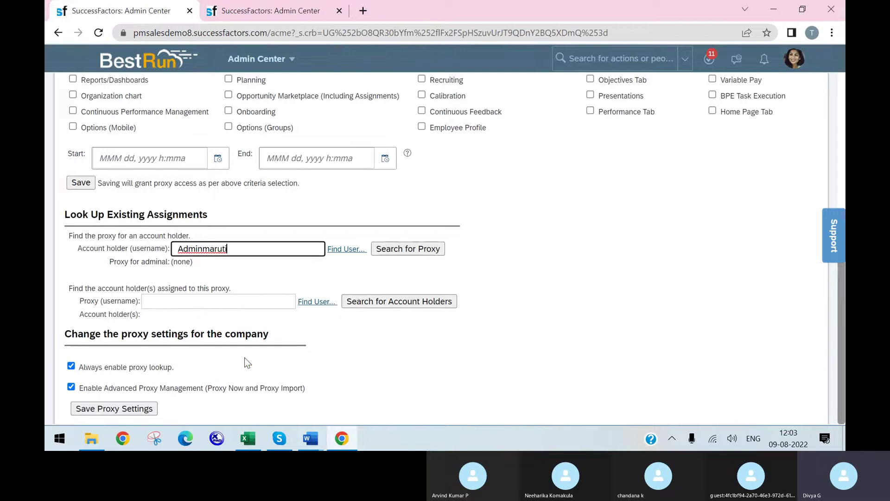
{"action": "left_click", "coordinate": [391, 251]}
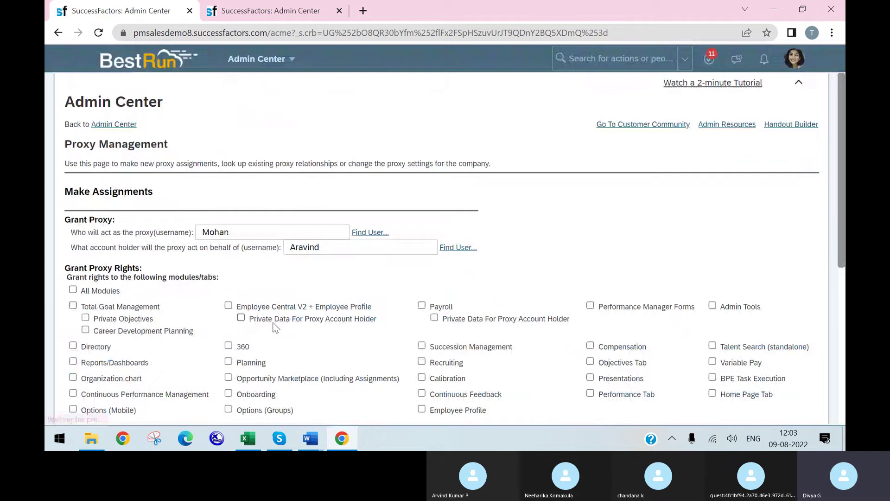
{"action": "left_click", "coordinate": [314, 247]}
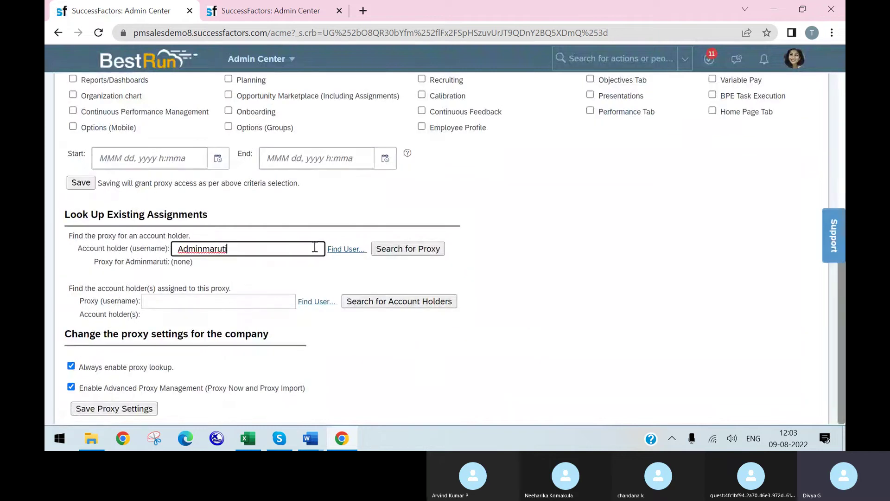
{"action": "double_click", "coordinate": [301, 252]}
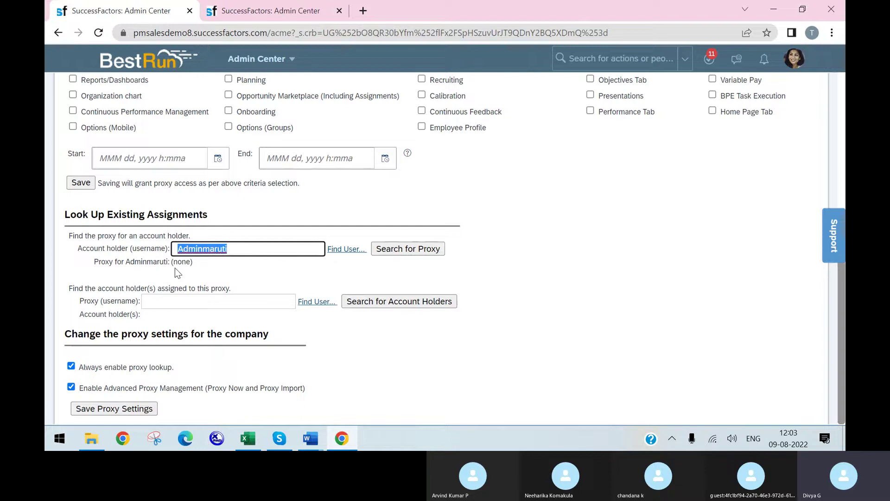
{"action": "left_click", "coordinate": [175, 268]}
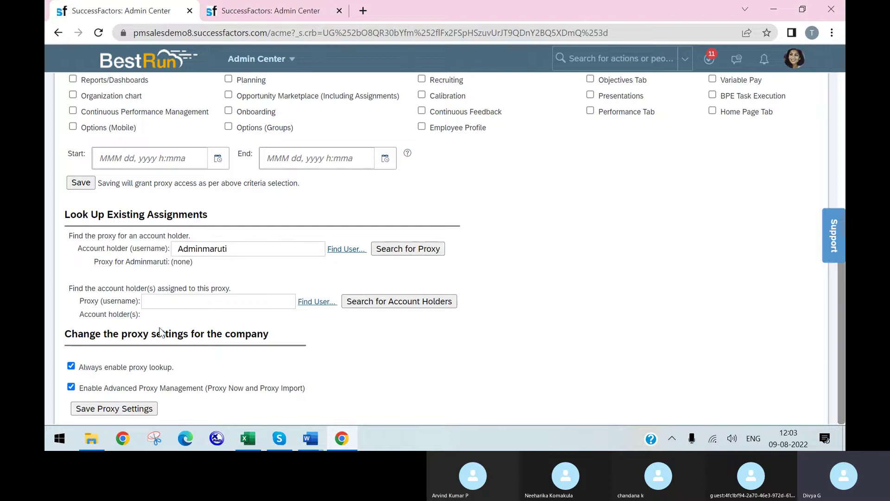
{"action": "scroll", "coordinate": [371, 335], "scroll_direction": "up", "scroll_amount": 6}
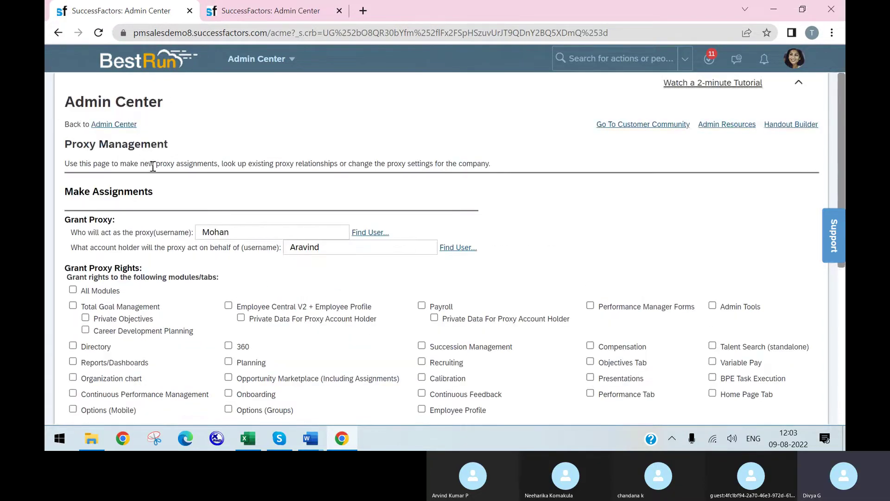
- Search 'passw' to open Reset User Passwords, then choose automatic individual password reset
{"action": "left_click_drag", "start_coordinate": [54, 149], "coordinate": [173, 149]}
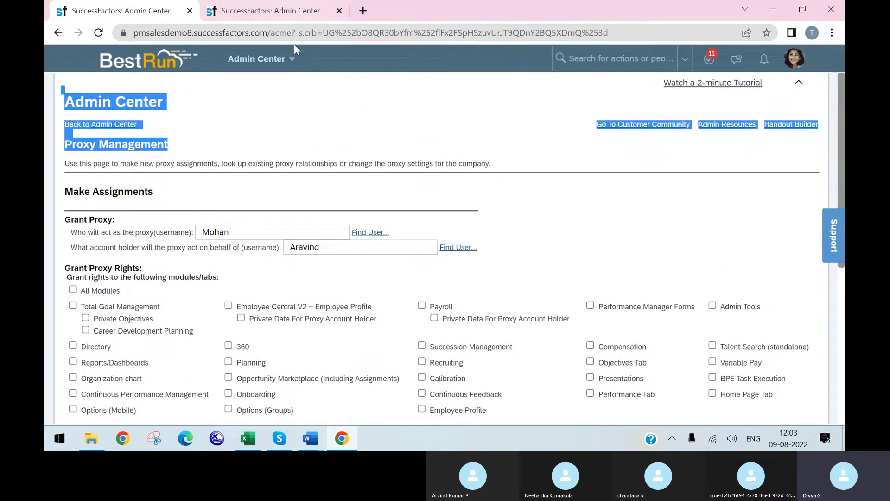
{"action": "left_click", "coordinate": [624, 59]}
{"action": "type", "text": "password"}
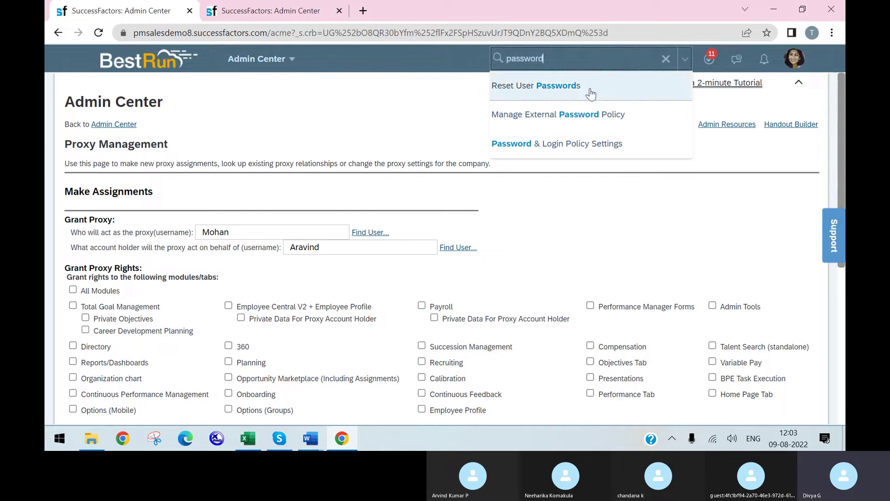
{"action": "left_click", "coordinate": [554, 101]}
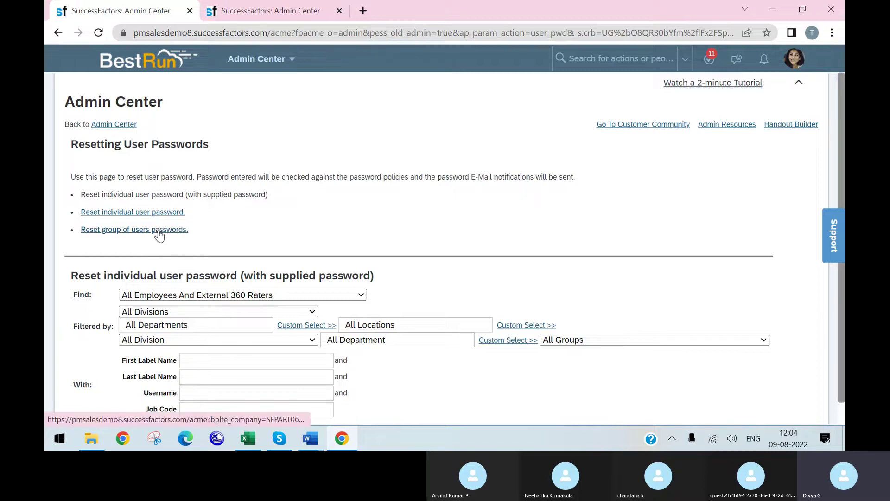
{"action": "scroll", "coordinate": [360, 220], "scroll_direction": "down", "scroll_amount": 1}
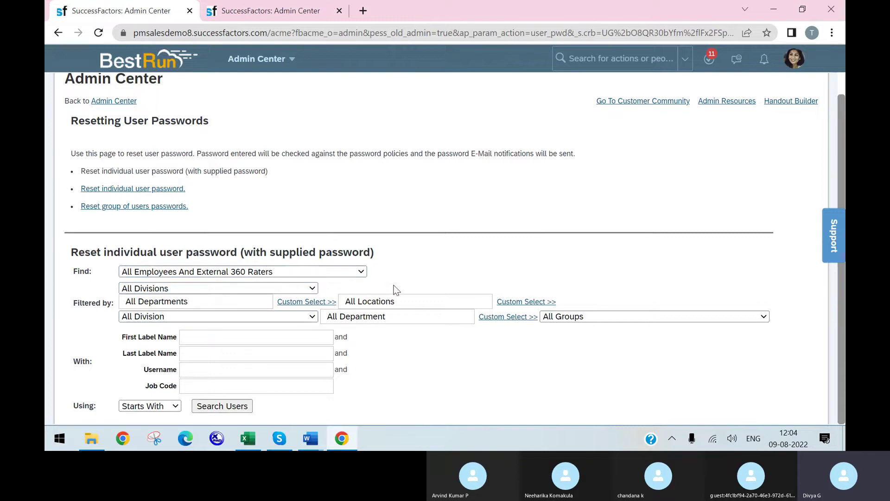
{"action": "left_click", "coordinate": [228, 406]}
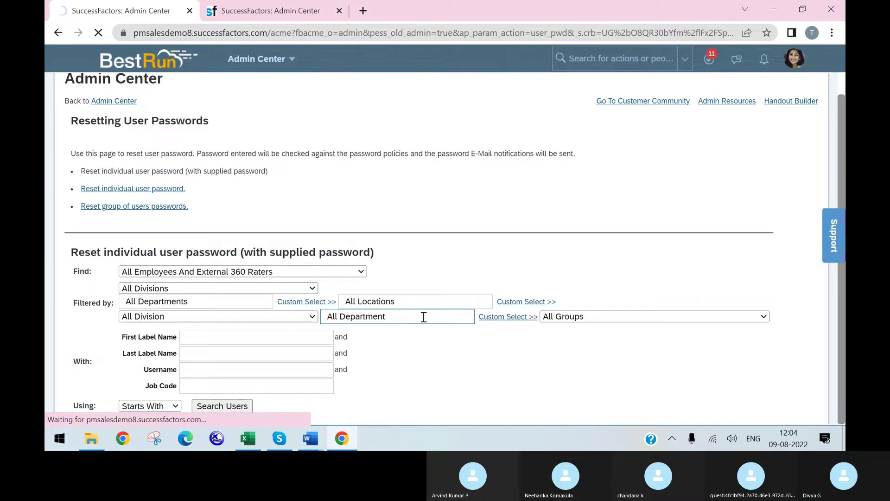
{"action": "left_click", "coordinate": [148, 197]}
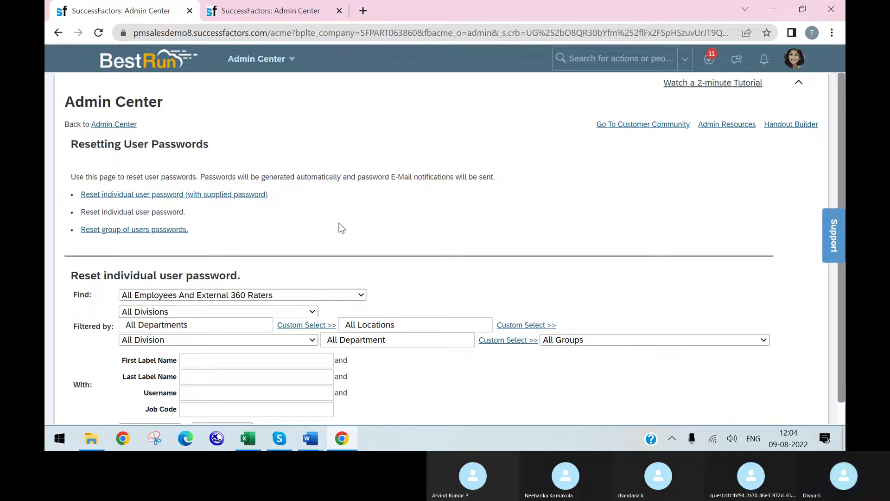
{"action": "scroll", "coordinate": [324, 142], "scroll_direction": "down", "scroll_amount": 1}
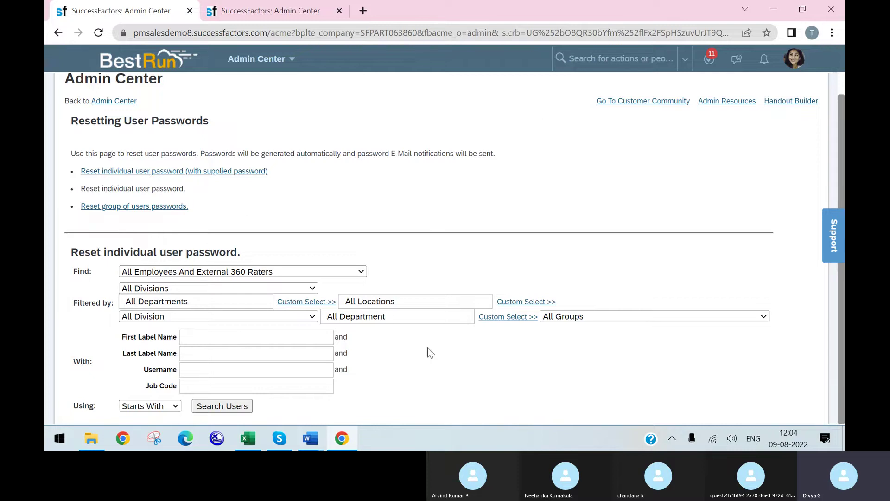
- List all users, tick the second user, and reset that user's password
{"action": "left_click", "coordinate": [220, 407]}
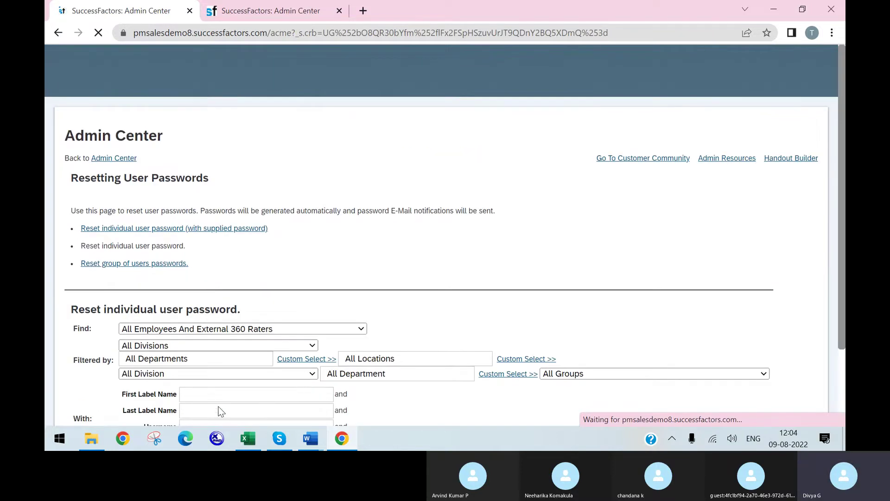
{"action": "scroll", "coordinate": [408, 299], "scroll_direction": "down", "scroll_amount": 7}
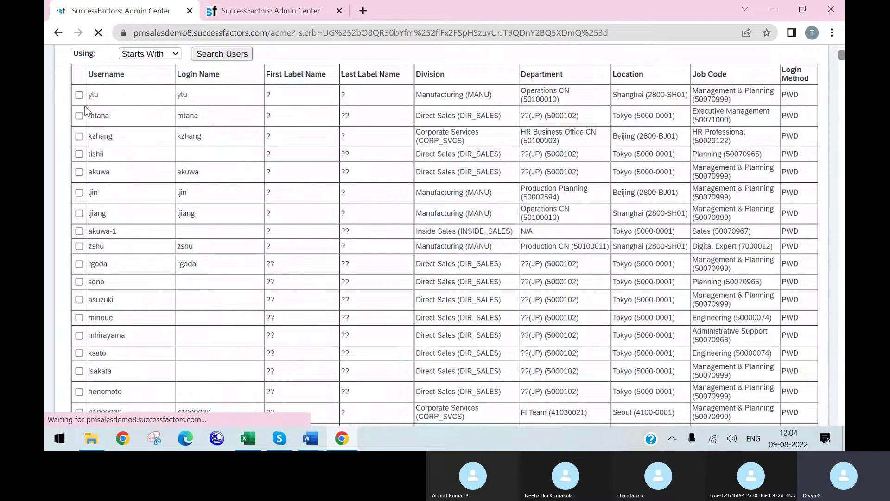
{"action": "scroll", "coordinate": [480, 355], "scroll_direction": "down", "scroll_amount": 5}
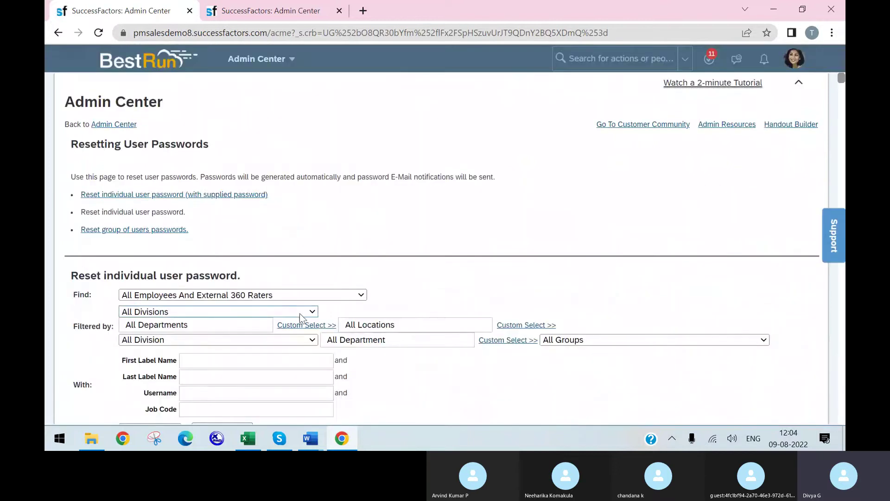
{"action": "scroll", "coordinate": [82, 256], "scroll_direction": "down", "scroll_amount": 5}
{"action": "left_click", "coordinate": [79, 178]}
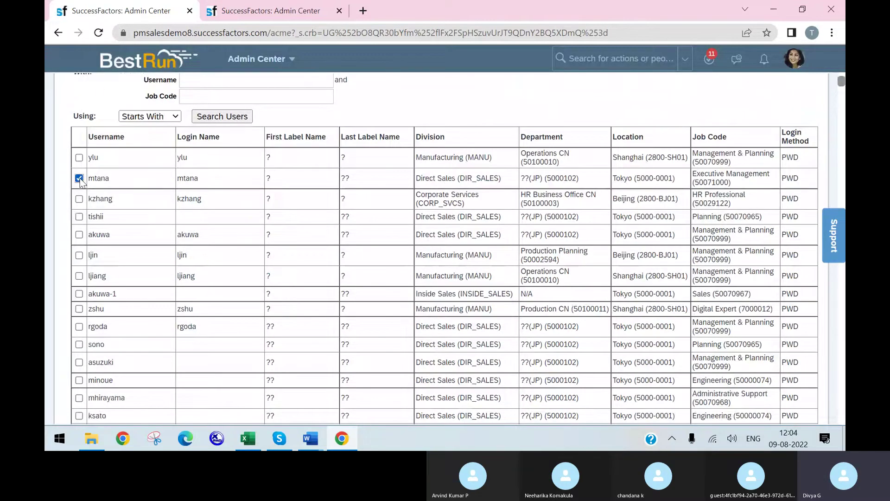
{"action": "scroll", "coordinate": [395, 199], "scroll_direction": "down", "scroll_amount": 6}
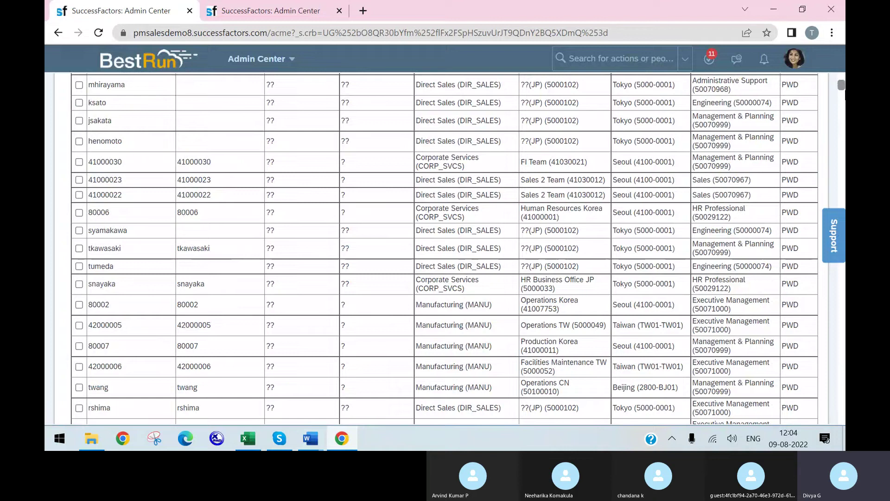
{"action": "left_click_drag", "start_coordinate": [842, 86], "coordinate": [840, 419]}
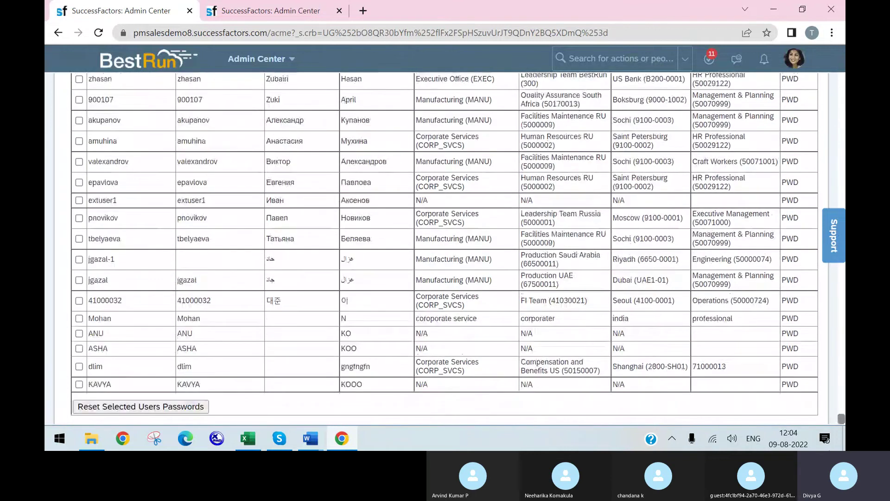
{"action": "left_click", "coordinate": [111, 410]}
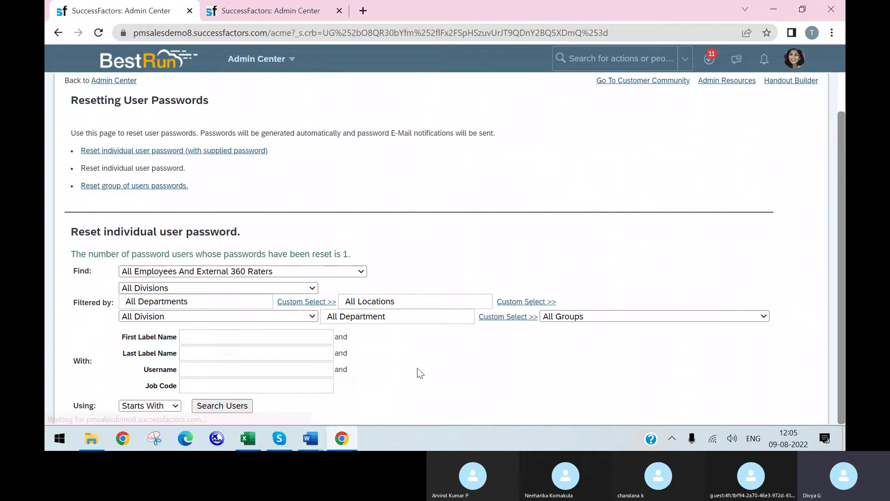
{"action": "left_click", "coordinate": [296, 353]}
{"action": "left_click", "coordinate": [421, 358]}
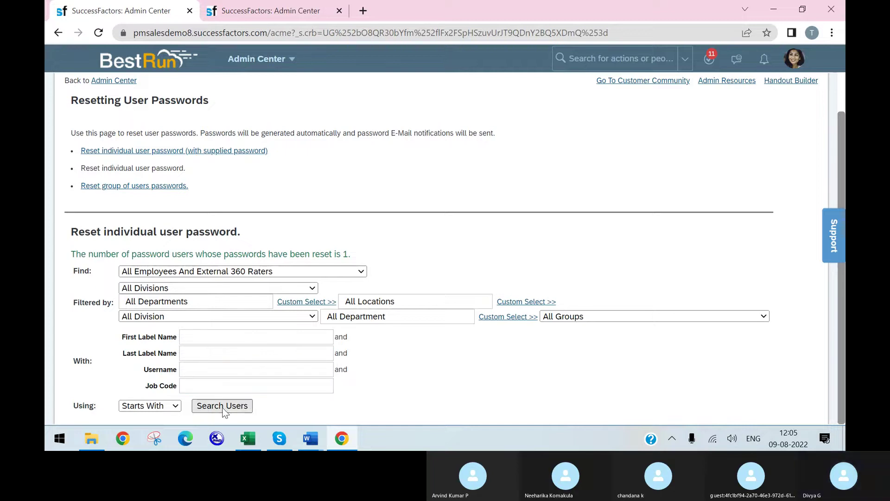
- Filter users by first name, select the matching user, and reset their password
{"action": "left_click", "coordinate": [211, 332]}
{"action": "type", "text": "a"}
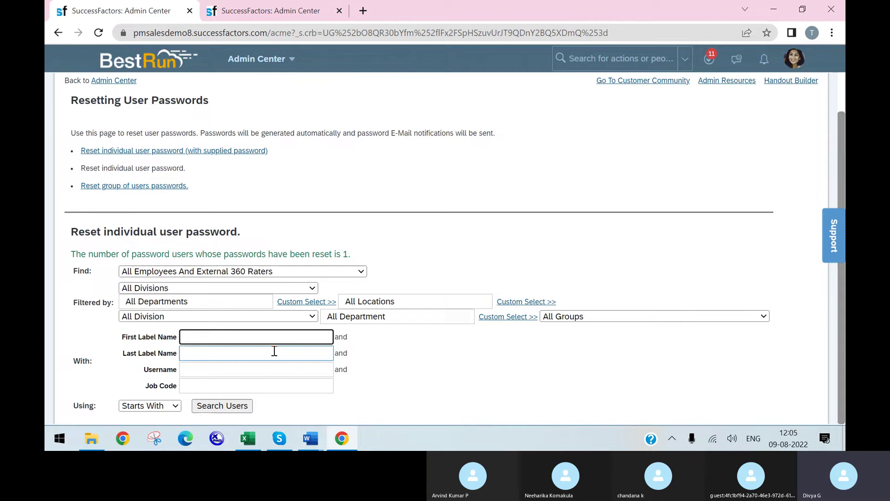
{"action": "type", "text": "na"}
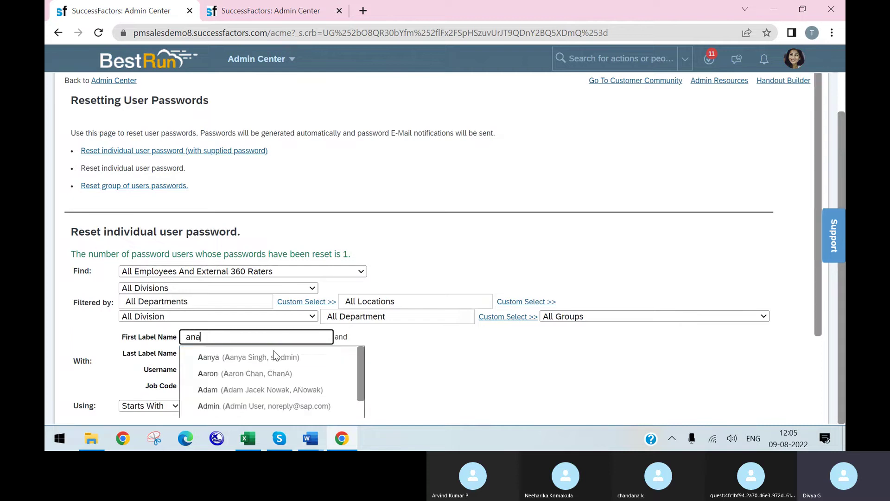
{"action": "left_click", "coordinate": [254, 357]}
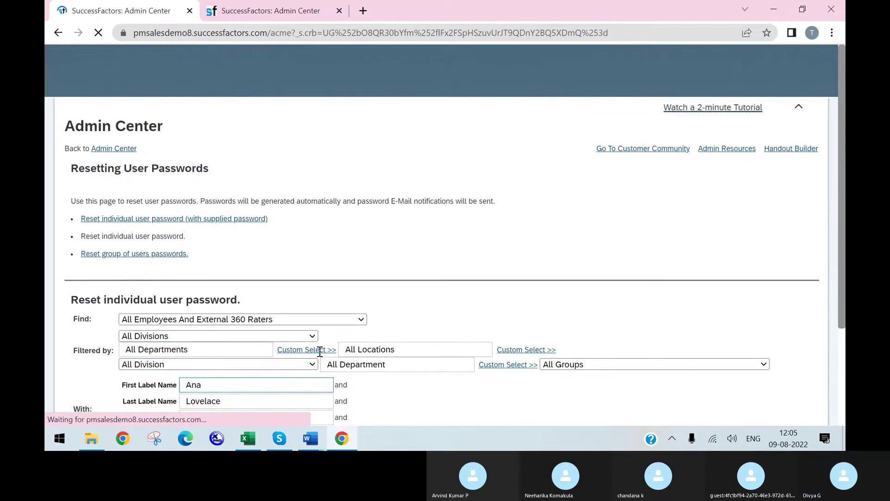
{"action": "scroll", "coordinate": [334, 353], "scroll_direction": "down", "scroll_amount": 5}
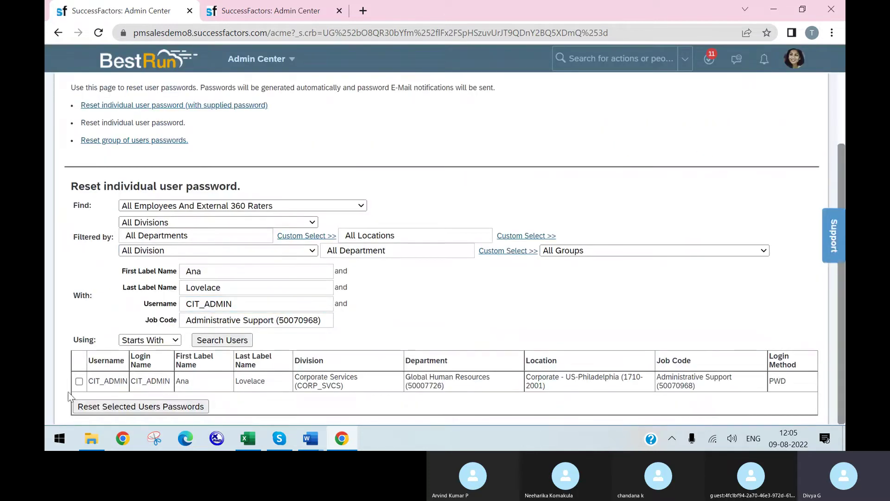
{"action": "left_click", "coordinate": [79, 381]}
{"action": "left_click", "coordinate": [155, 407]}
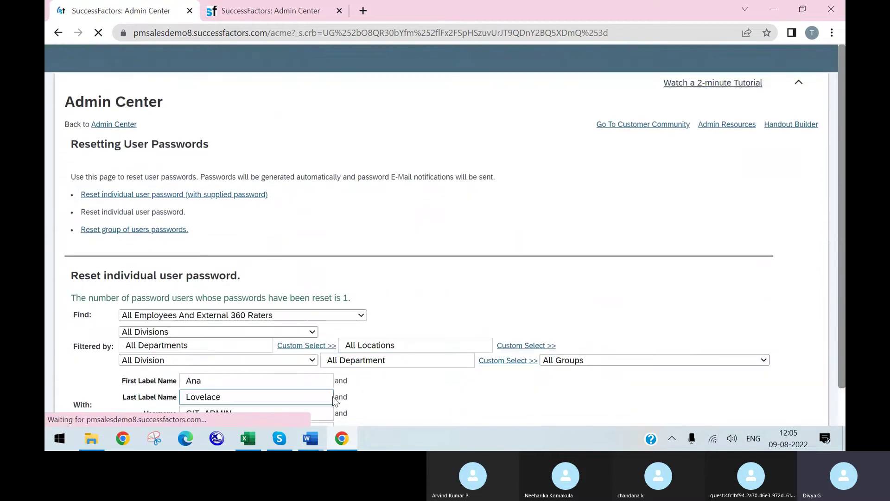
{"action": "scroll", "coordinate": [576, 207], "scroll_direction": "down", "scroll_amount": 1}
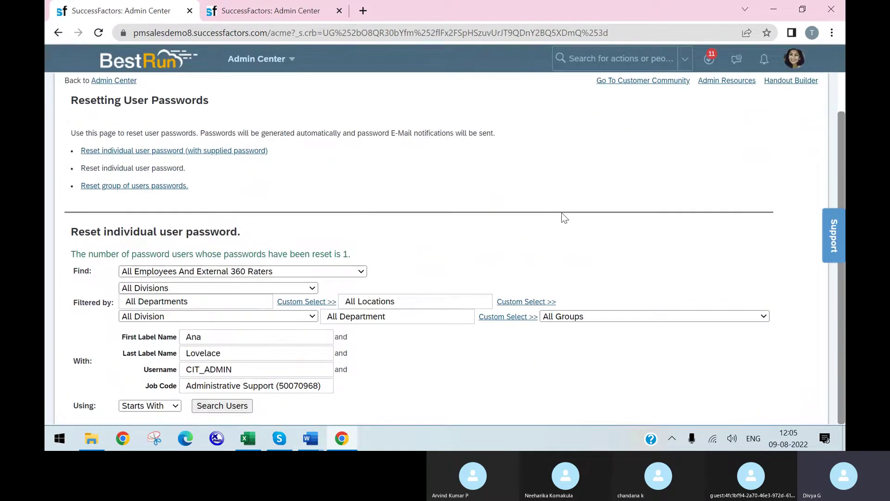
- Rerun the user search and reset the found user's password twice more
{"action": "left_click", "coordinate": [222, 407]}
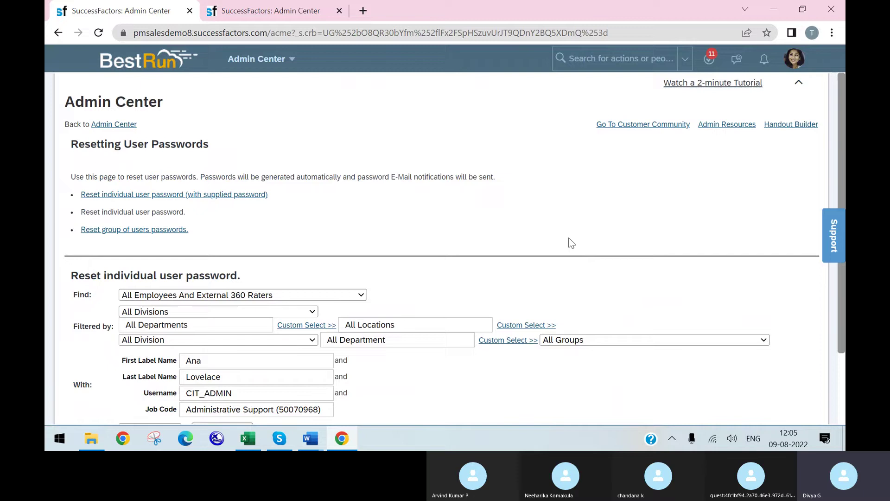
{"action": "scroll", "coordinate": [502, 297], "scroll_direction": "down", "scroll_amount": 2}
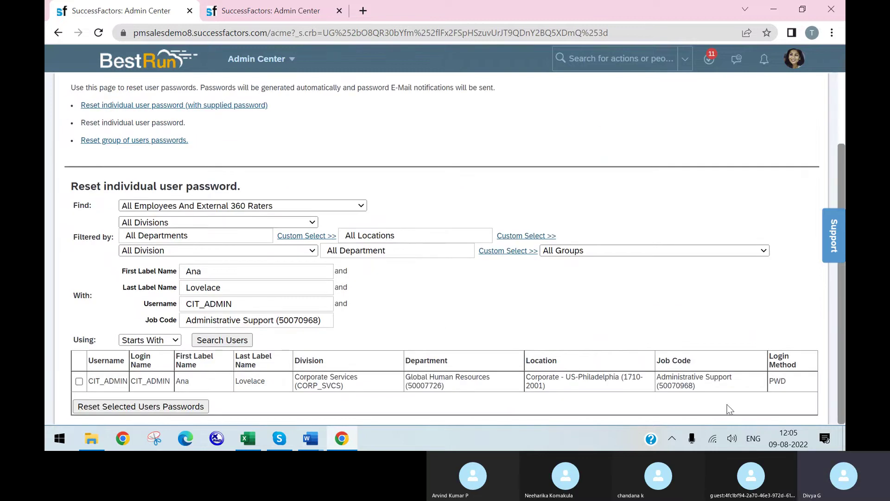
{"action": "left_click", "coordinate": [79, 381]}
{"action": "left_click", "coordinate": [153, 406]}
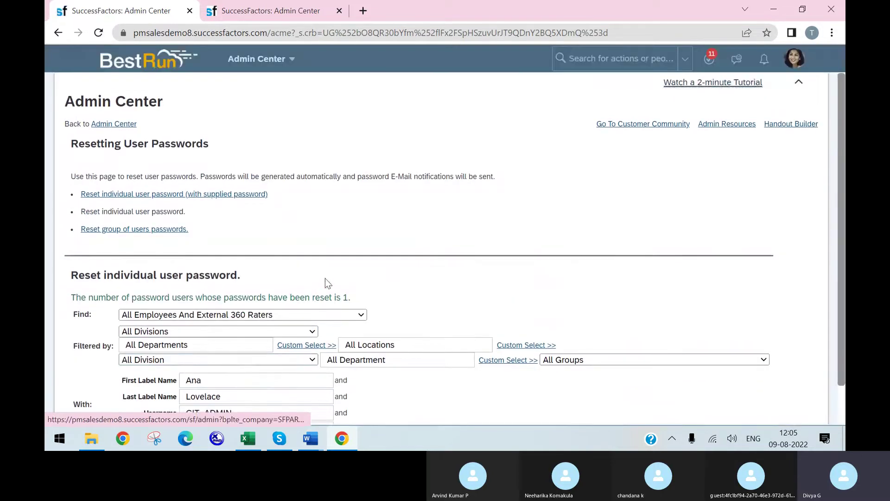
{"action": "left_click", "coordinate": [229, 337]}
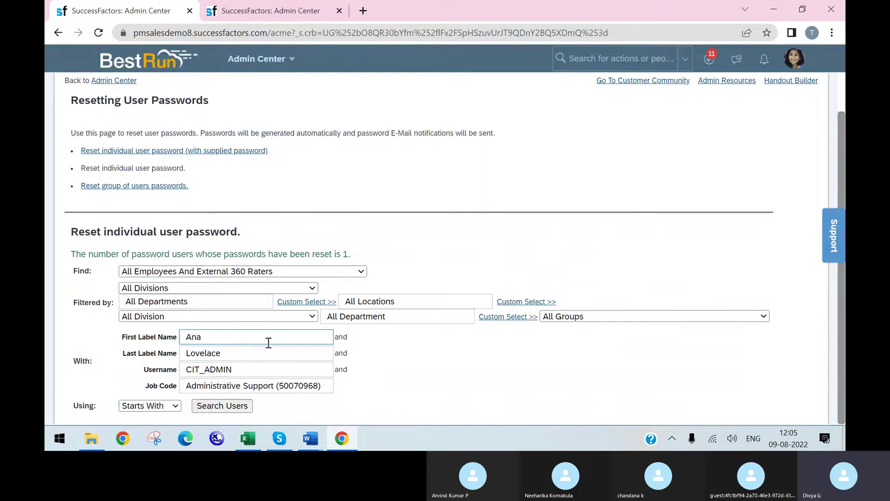
{"action": "left_click", "coordinate": [228, 410]}
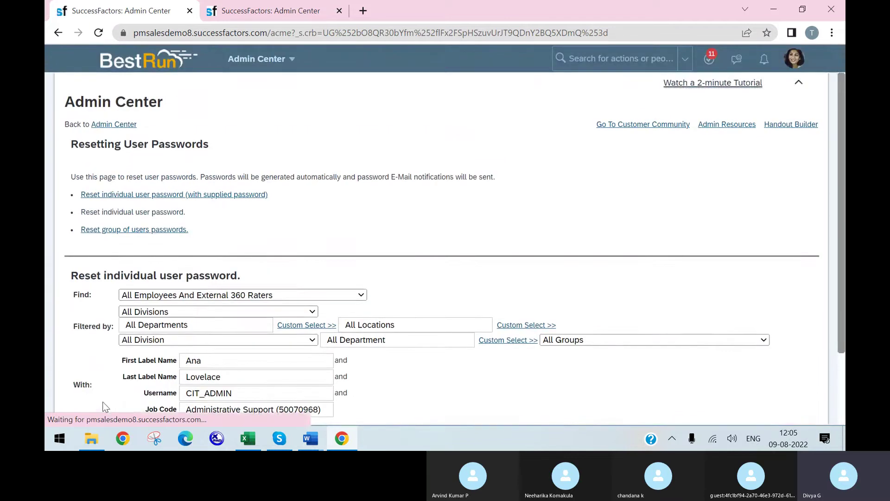
{"action": "left_click", "coordinate": [79, 381]}
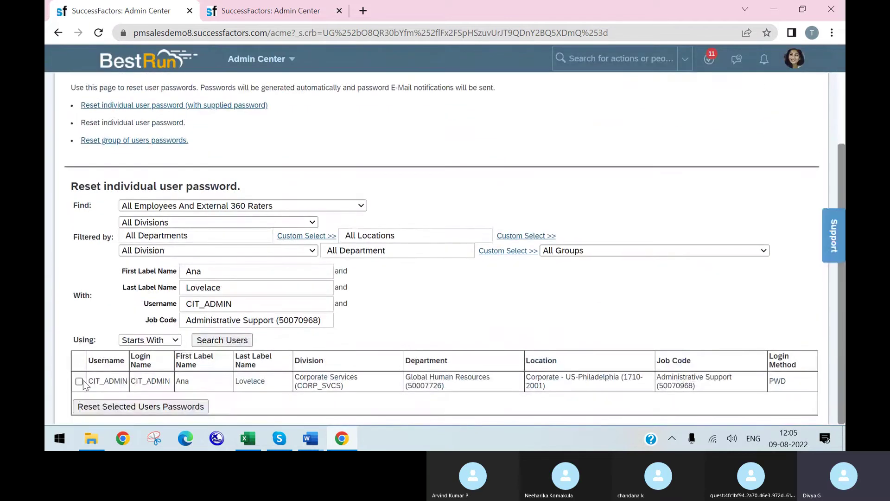
{"action": "left_click", "coordinate": [125, 409]}
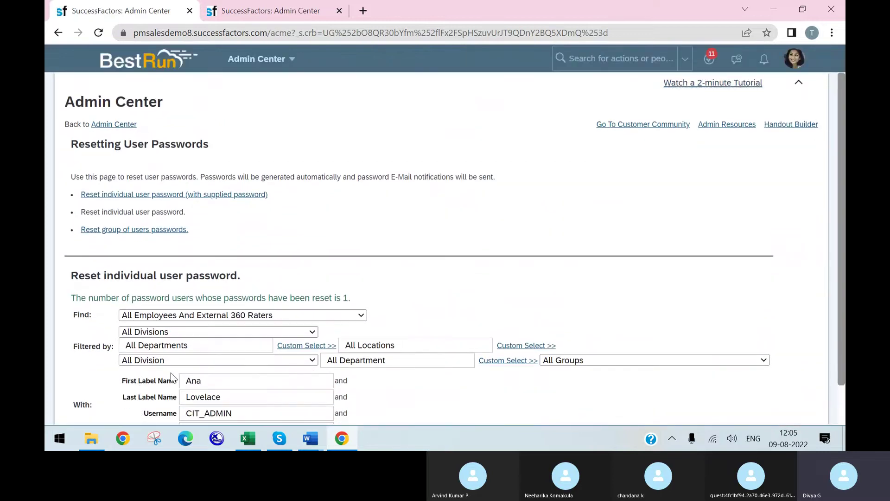
{"action": "scroll", "coordinate": [225, 298], "scroll_direction": "down", "scroll_amount": 1}
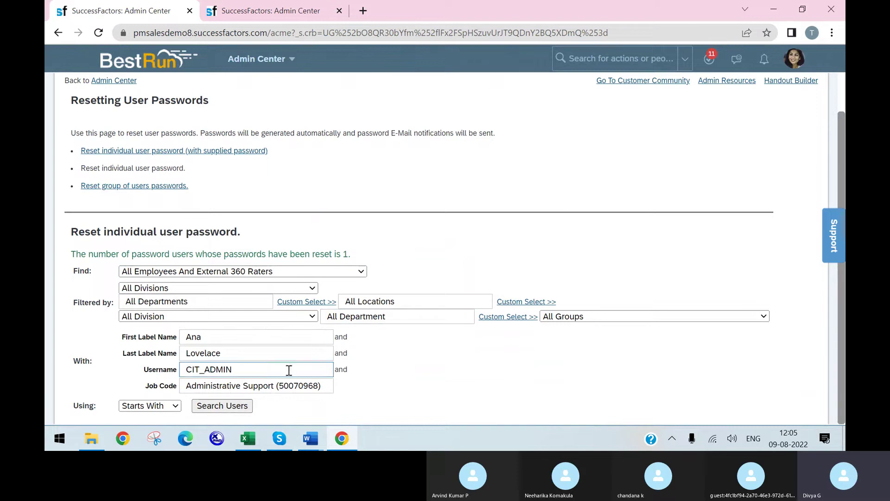
{"action": "left_click", "coordinate": [607, 59]}
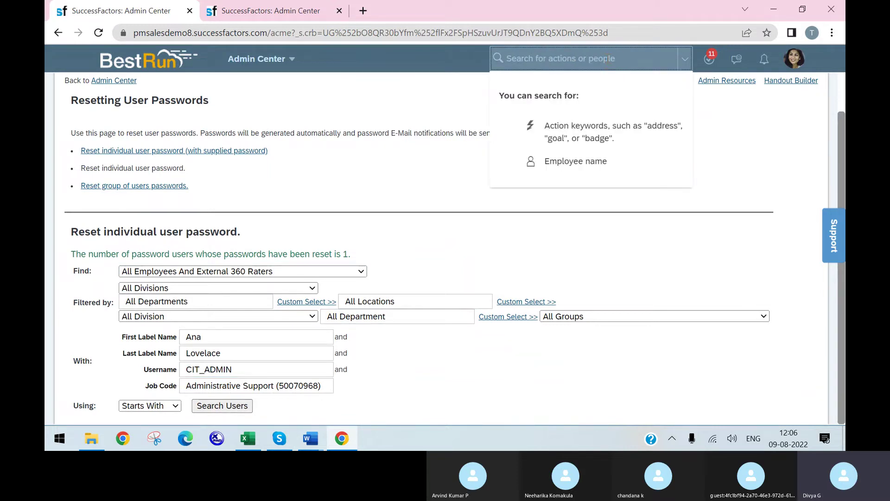
- Type 'p' in the action search and choose Password & Login Policy Settings
{"action": "type", "text": "password"}
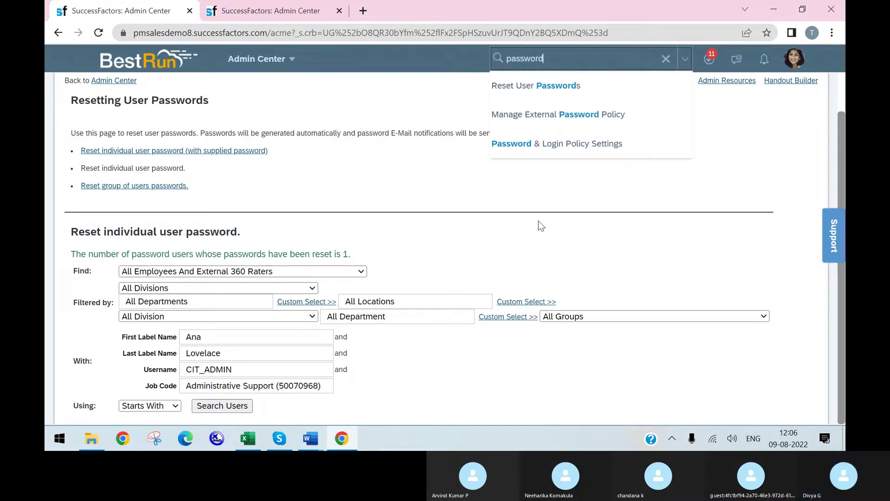
{"action": "left_click", "coordinate": [547, 144]}
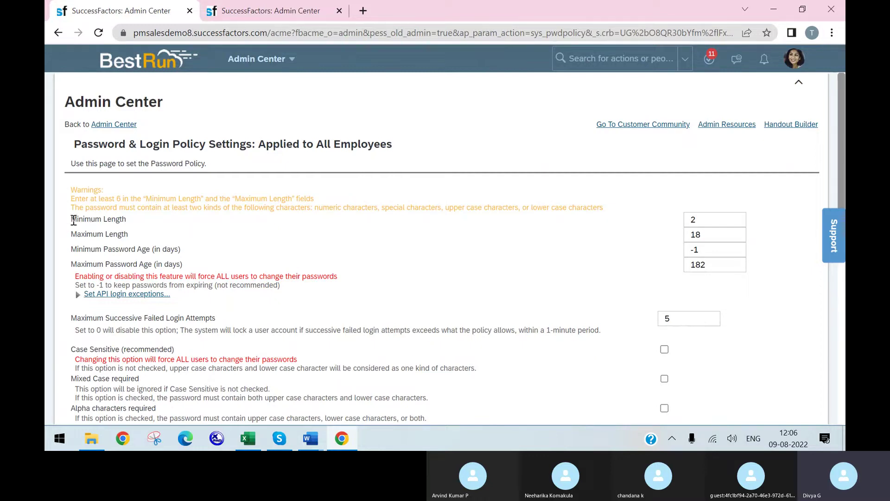
- Review the Minimum/Maximum Length and Minimum/Maximum Password Age fields in the password policy
{"action": "left_click_drag", "start_coordinate": [71, 217], "coordinate": [133, 225]}
{"action": "left_click", "coordinate": [693, 222]}
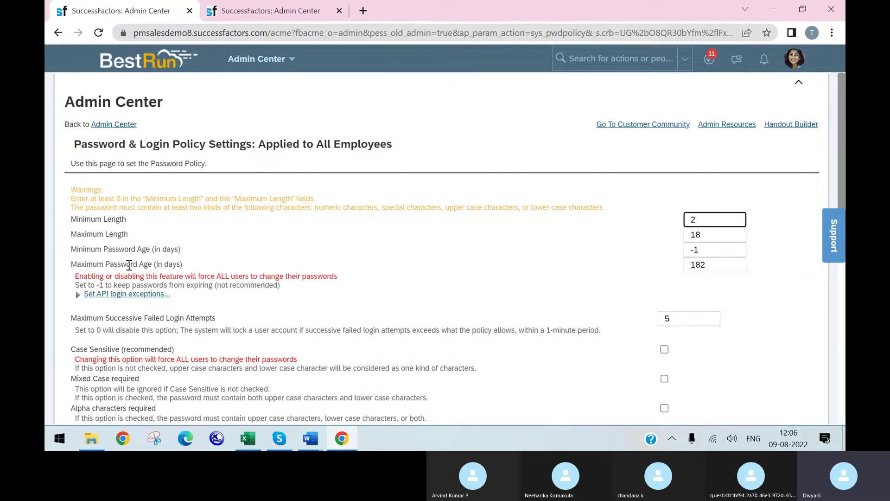
{"action": "left_click", "coordinate": [707, 237]}
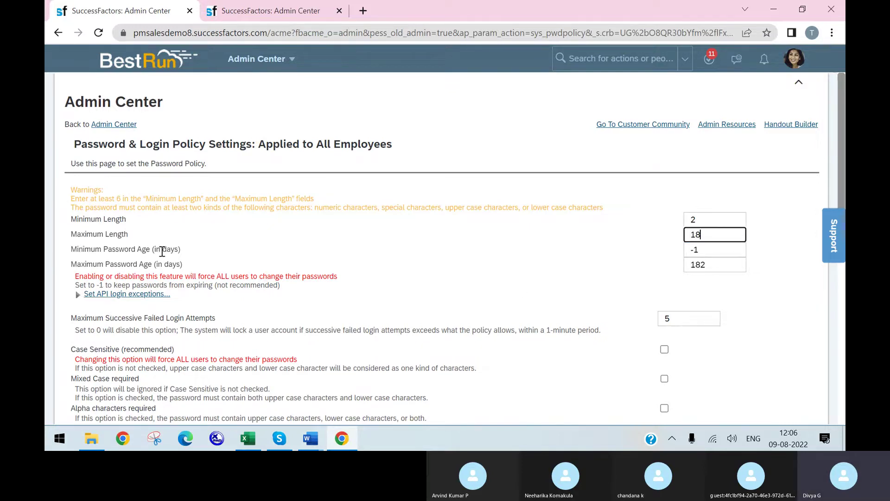
{"action": "left_click", "coordinate": [181, 250]}
{"action": "left_click", "coordinate": [699, 250]}
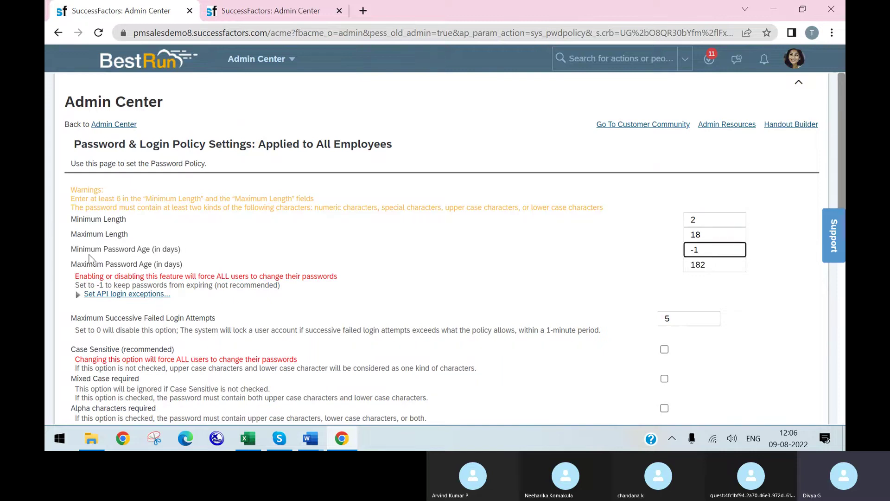
{"action": "left_click", "coordinate": [707, 269]}
- Set Maximum Successive Failed Login Attempts to 5
{"action": "scroll", "coordinate": [334, 387], "scroll_direction": "down", "scroll_amount": 1}
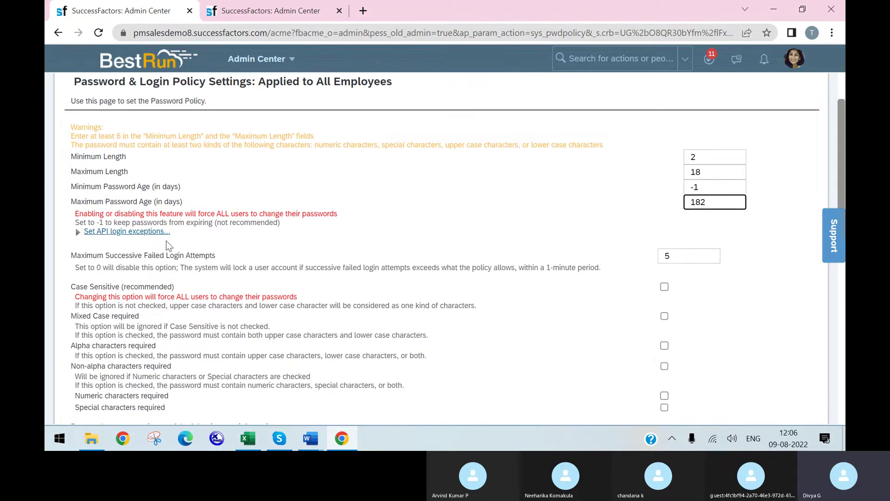
{"action": "scroll", "coordinate": [166, 242], "scroll_direction": "down", "scroll_amount": 1}
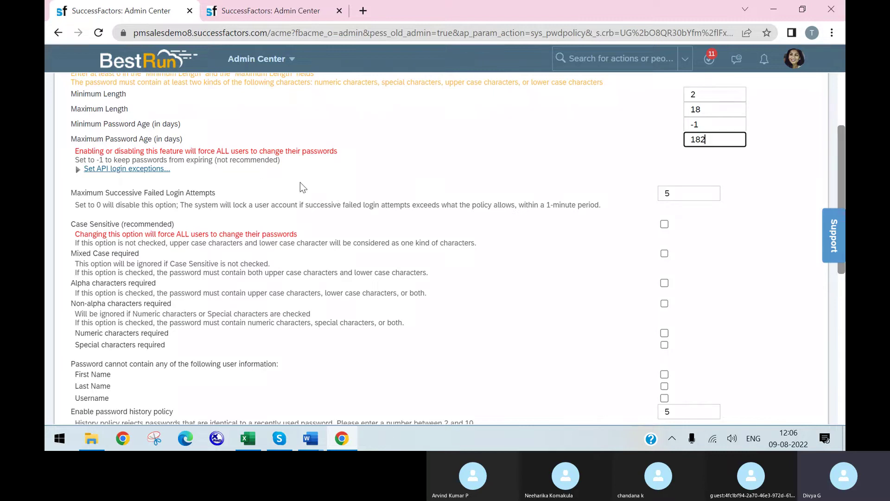
{"action": "left_click", "coordinate": [690, 193]}
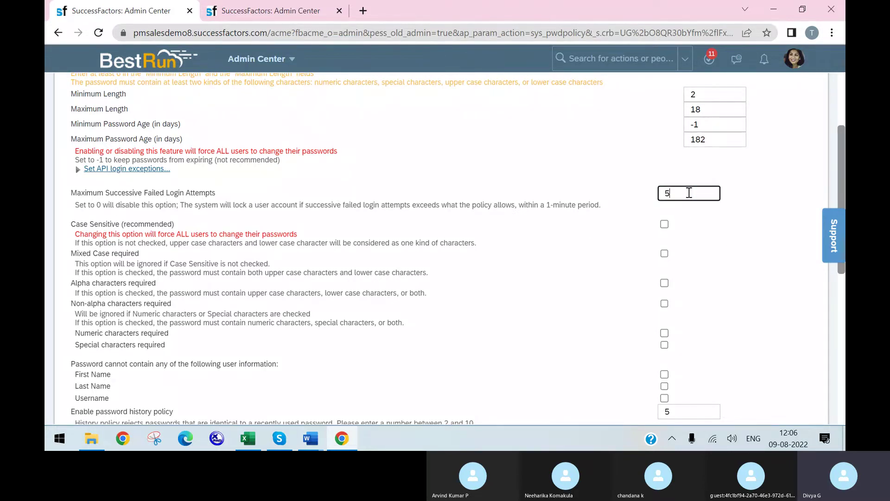
{"action": "left_click", "coordinate": [680, 196]}
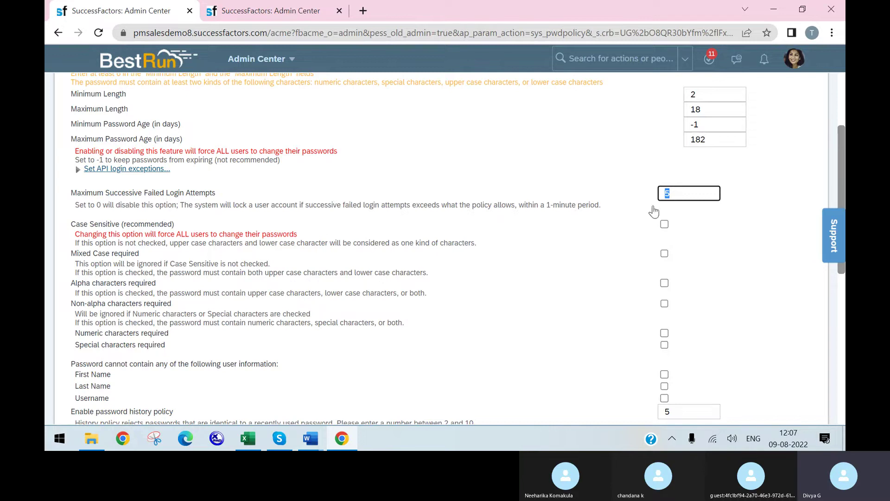
{"action": "scroll", "coordinate": [202, 236], "scroll_direction": "down", "scroll_amount": 1}
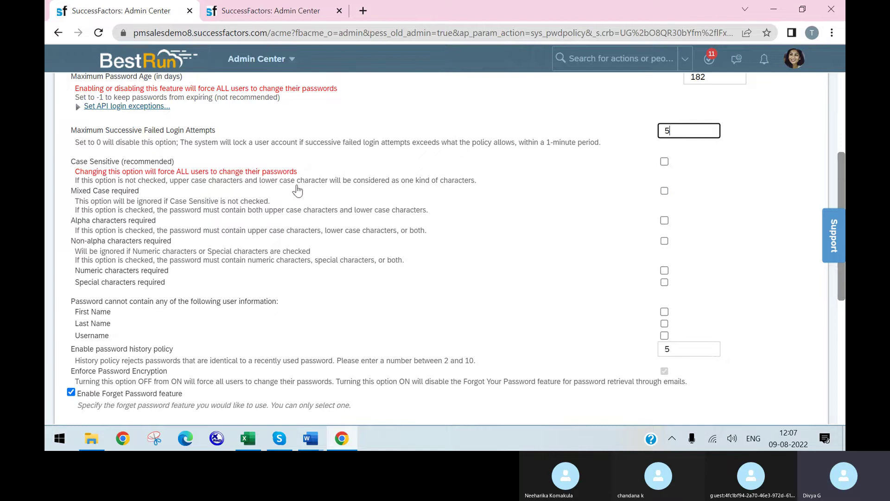
{"action": "left_click", "coordinate": [665, 162]}
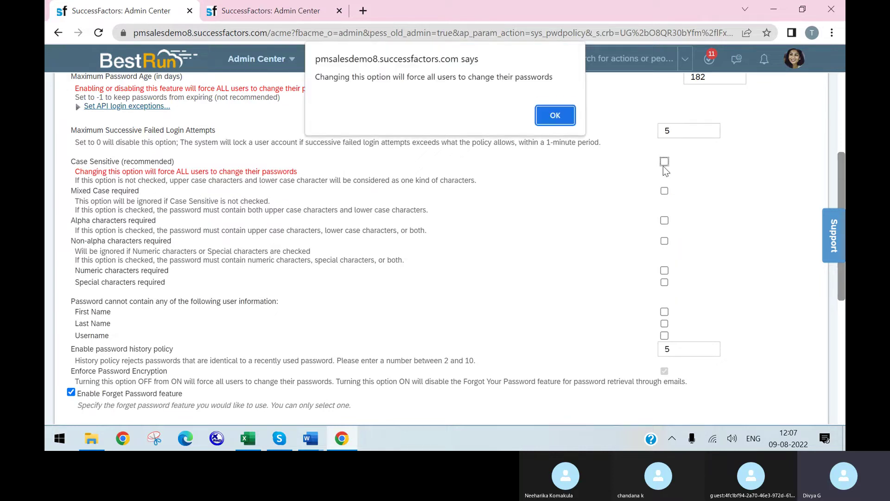
{"action": "left_click", "coordinate": [556, 117]}
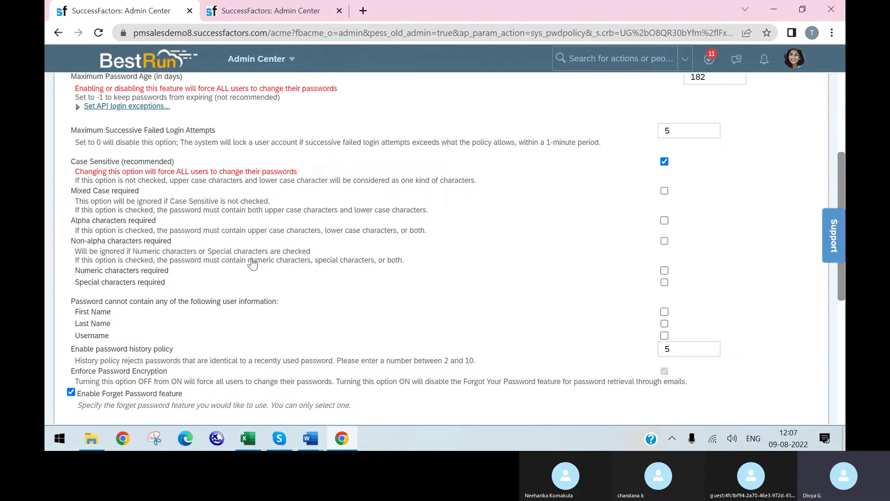
{"action": "scroll", "coordinate": [222, 293], "scroll_direction": "down", "scroll_amount": 1}
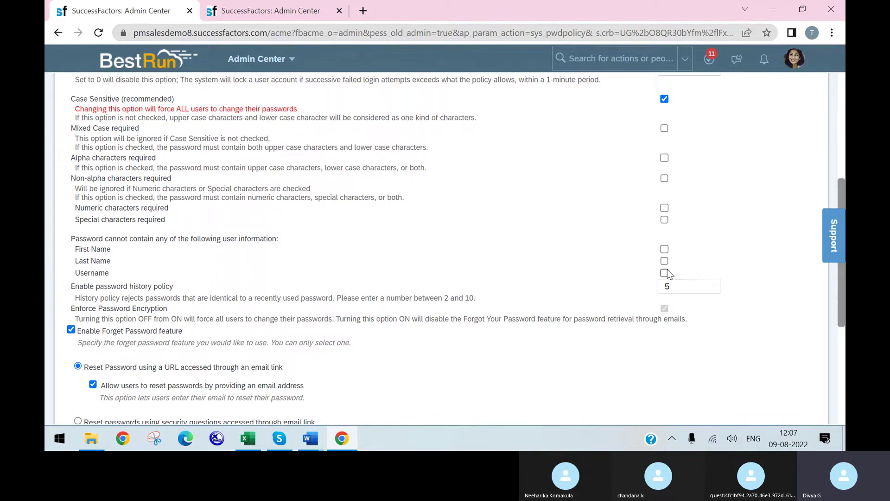
{"action": "scroll", "coordinate": [588, 271], "scroll_direction": "down", "scroll_amount": 1}
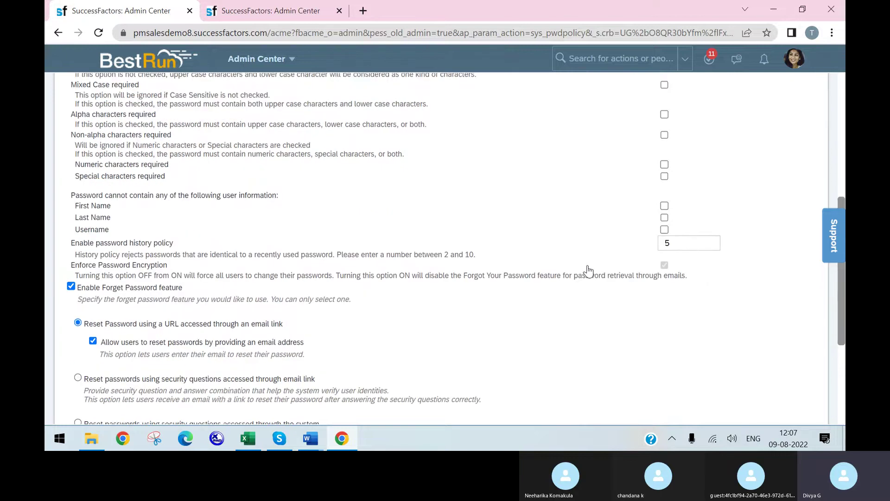
{"action": "scroll", "coordinate": [588, 271], "scroll_direction": "down", "scroll_amount": 2}
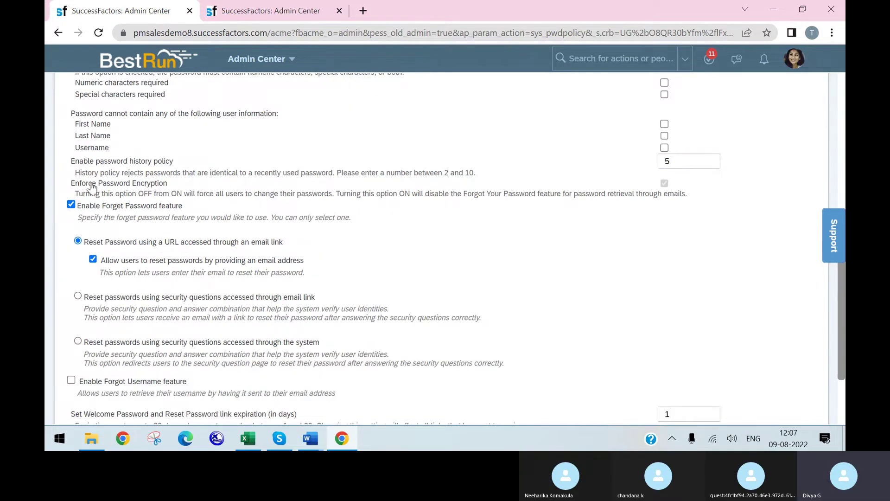
{"action": "scroll", "coordinate": [119, 221], "scroll_direction": "down", "scroll_amount": 2}
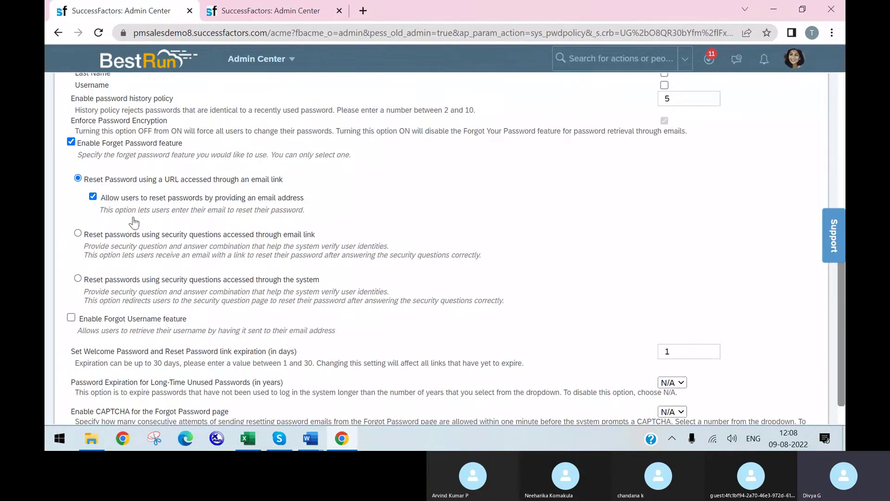
{"action": "scroll", "coordinate": [139, 216], "scroll_direction": "down", "scroll_amount": 2}
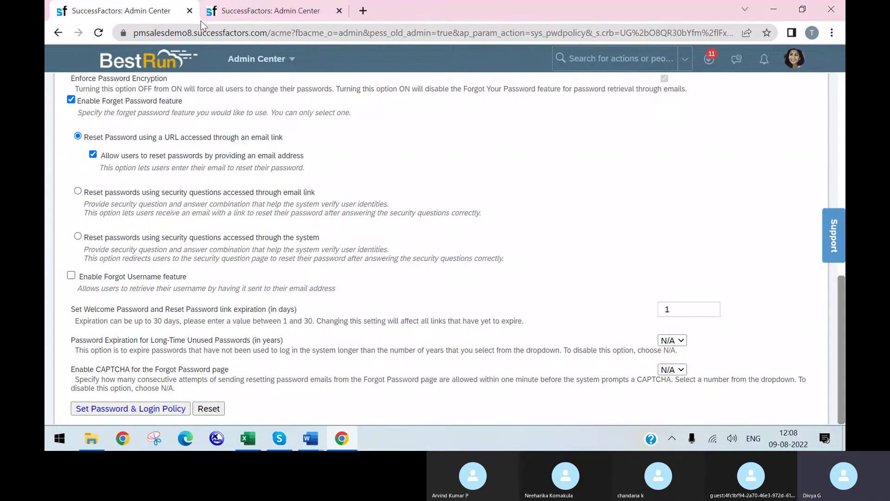
{"action": "scroll", "coordinate": [291, 358], "scroll_direction": "up", "scroll_amount": 1}
{"action": "scroll", "coordinate": [291, 359], "scroll_direction": "up", "scroll_amount": 5}
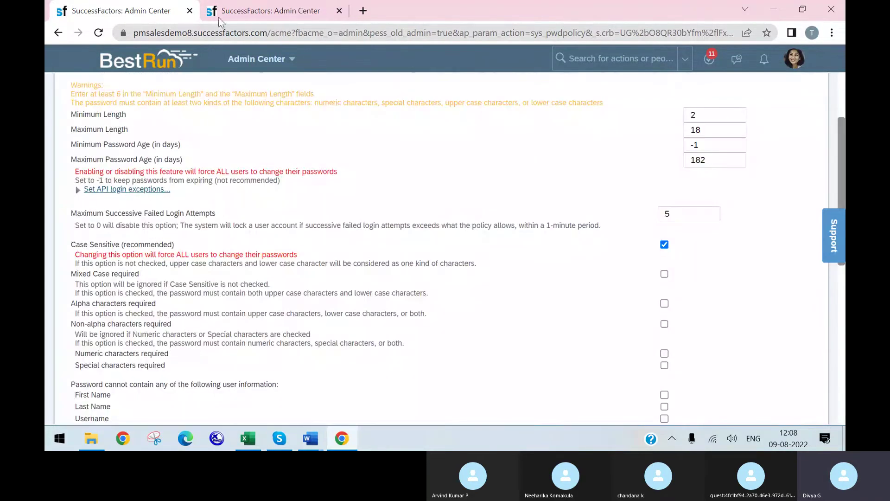
- Recheck the Minimum Length and Maximum Length (18) fields
{"action": "scroll", "coordinate": [583, 159], "scroll_direction": "up", "scroll_amount": 2}
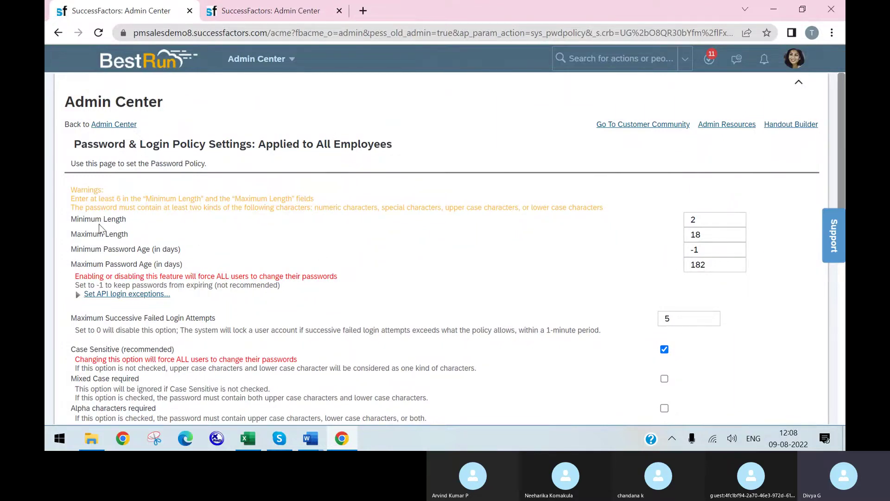
{"action": "left_click", "coordinate": [719, 222]}
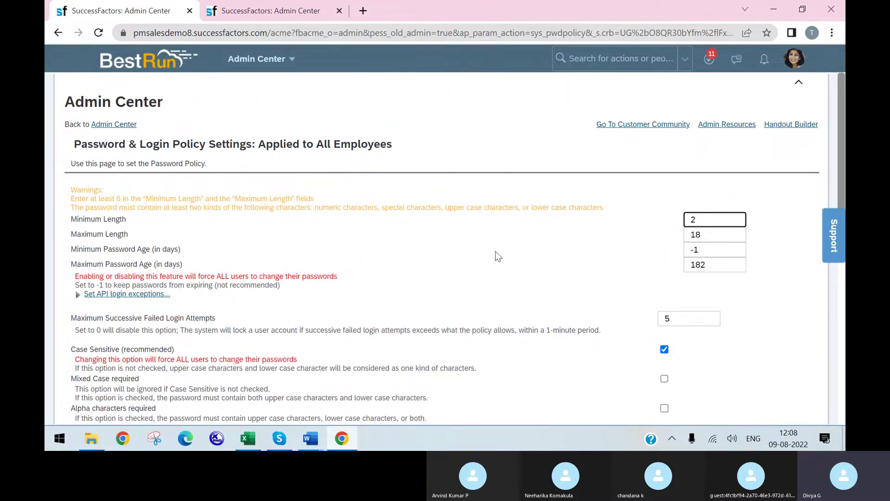
{"action": "left_click", "coordinate": [722, 230]}
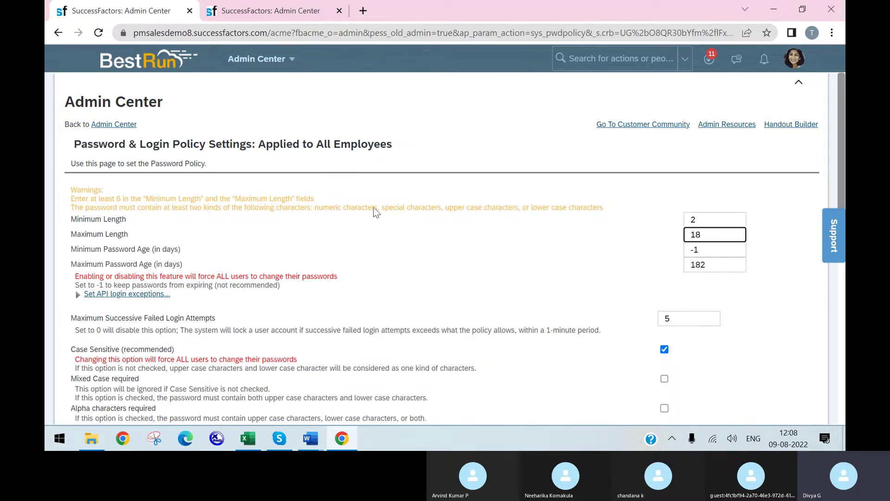
{"action": "scroll", "coordinate": [640, 279], "scroll_direction": "down", "scroll_amount": 6}
{"action": "scroll", "coordinate": [704, 383], "scroll_direction": "down", "scroll_amount": 3}
{"action": "scroll", "coordinate": [711, 167], "scroll_direction": "up", "scroll_amount": 7}
- Delete the 5 from Maximum Successive Failed Login Attempts, leaving it blank
{"action": "left_click", "coordinate": [695, 190]}
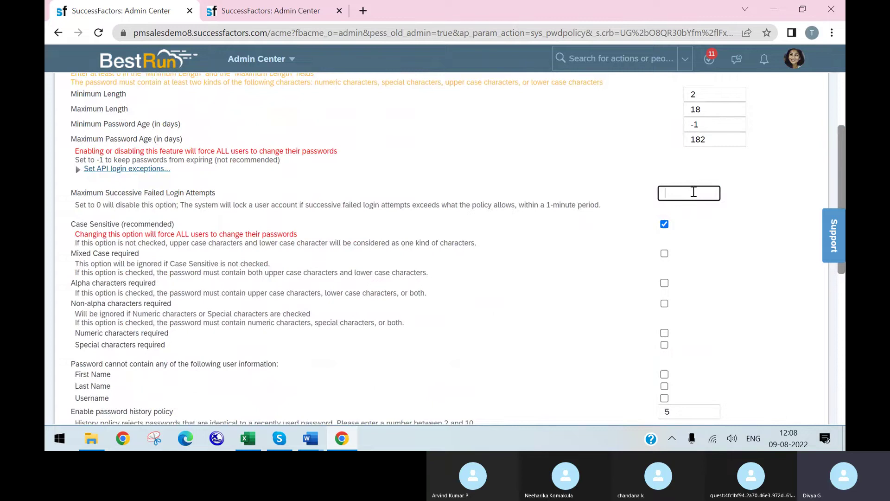
{"action": "left_click", "coordinate": [736, 227]}
{"action": "left_click", "coordinate": [688, 193]}
{"action": "scroll", "coordinate": [510, 260], "scroll_direction": "down", "scroll_amount": 7}
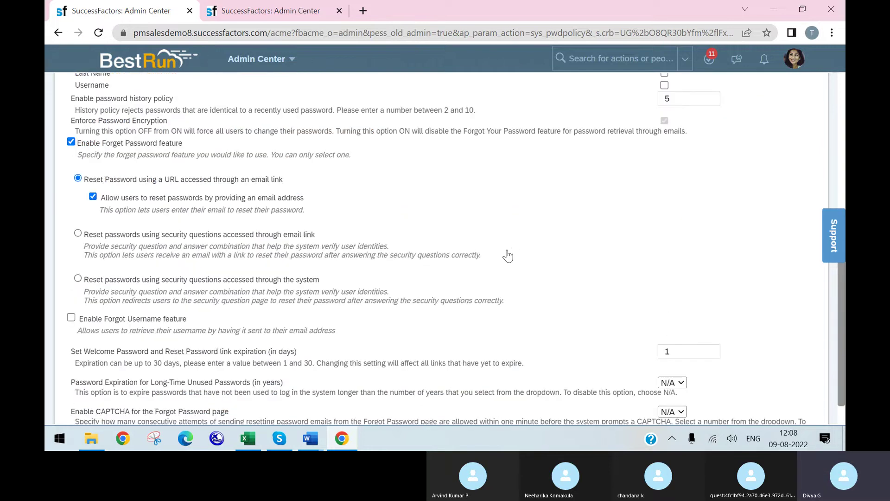
{"action": "scroll", "coordinate": [589, 355], "scroll_direction": "up", "scroll_amount": 1}
{"action": "scroll", "coordinate": [574, 351], "scroll_direction": "up", "scroll_amount": 8}
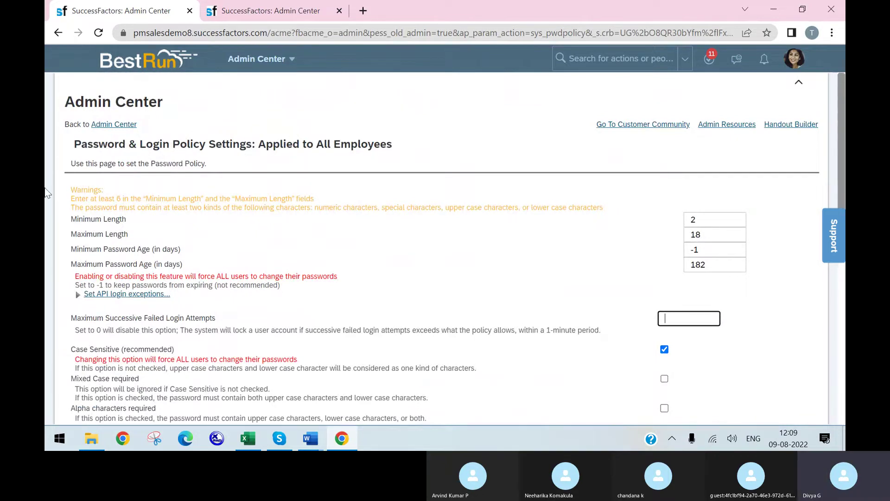
{"action": "scroll", "coordinate": [210, 156], "scroll_direction": "down", "scroll_amount": 1}
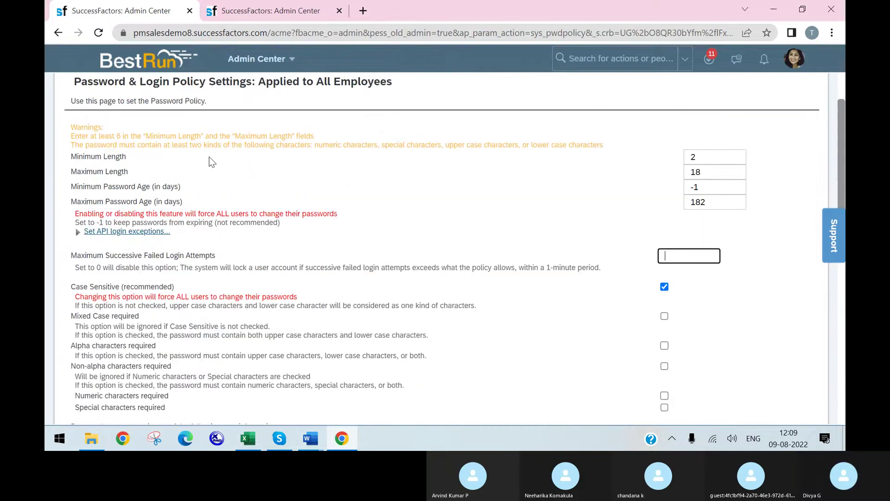
{"action": "scroll", "coordinate": [230, 160], "scroll_direction": "up", "scroll_amount": 1}
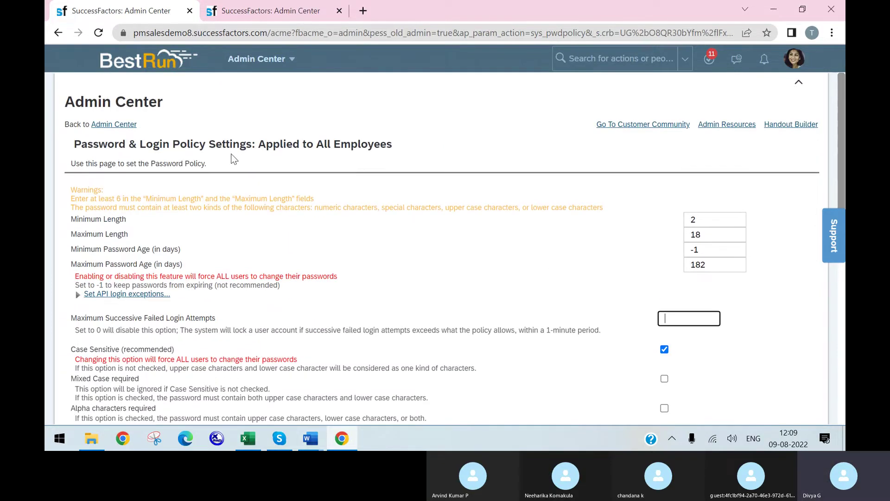
{"action": "left_click", "coordinate": [580, 61]}
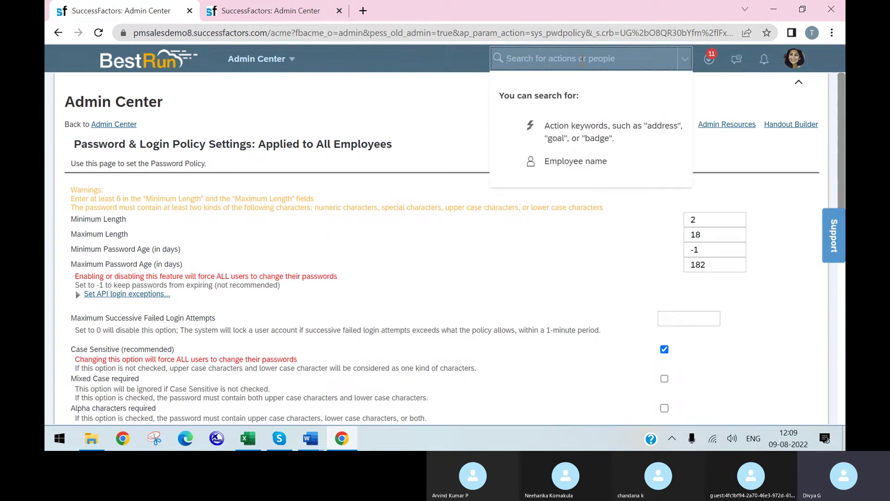
- Search 'instance' and open Instance Management through the Instance Synchronization Wizard result
{"action": "type", "text": "t"}
{"action": "type", "text": "n"}
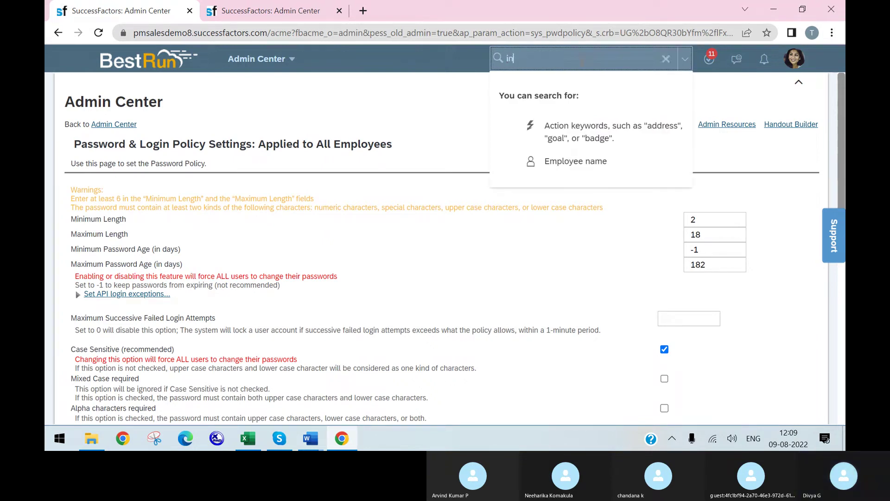
{"action": "type", "text": "stan"}
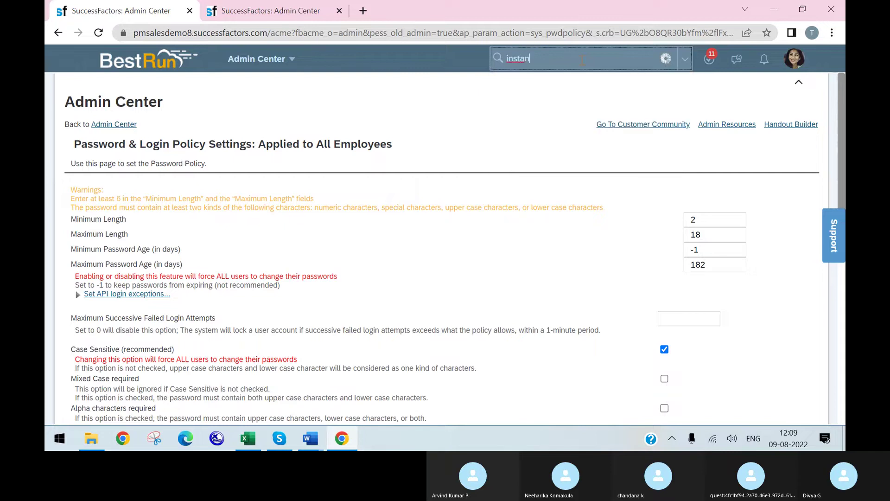
{"action": "type", "text": "ce"}
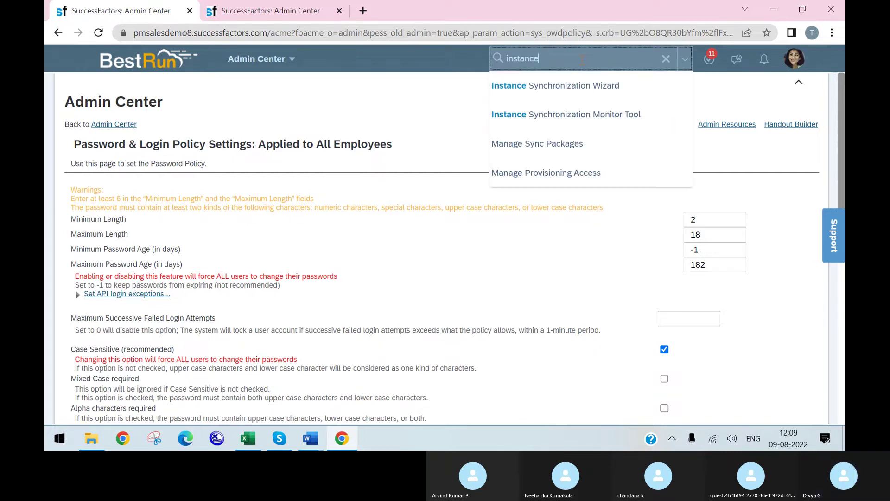
{"action": "left_click", "coordinate": [605, 88]}
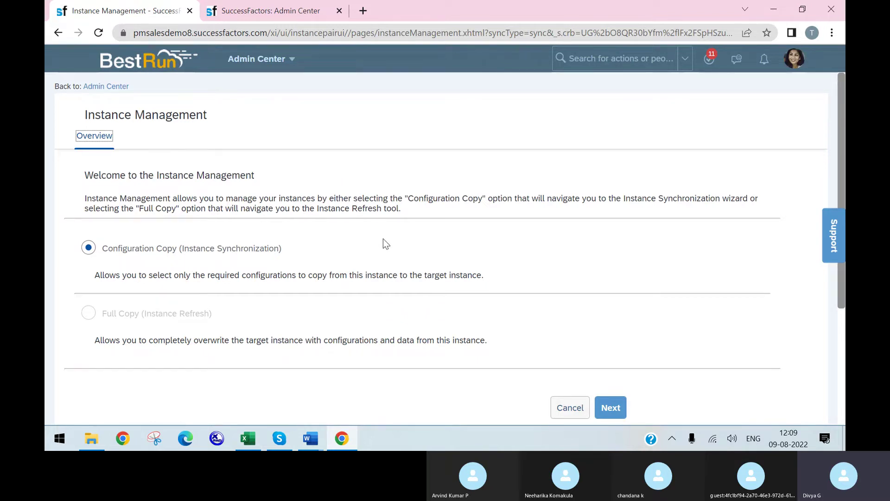
{"action": "scroll", "coordinate": [384, 241], "scroll_direction": "down", "scroll_amount": 4}
{"action": "scroll", "coordinate": [383, 241], "scroll_direction": "up", "scroll_amount": 4}
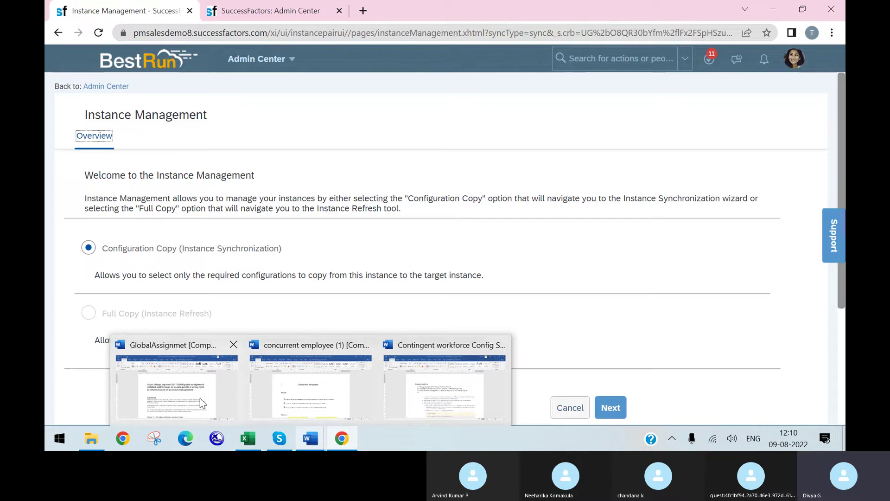
{"action": "left_click", "coordinate": [205, 396]}
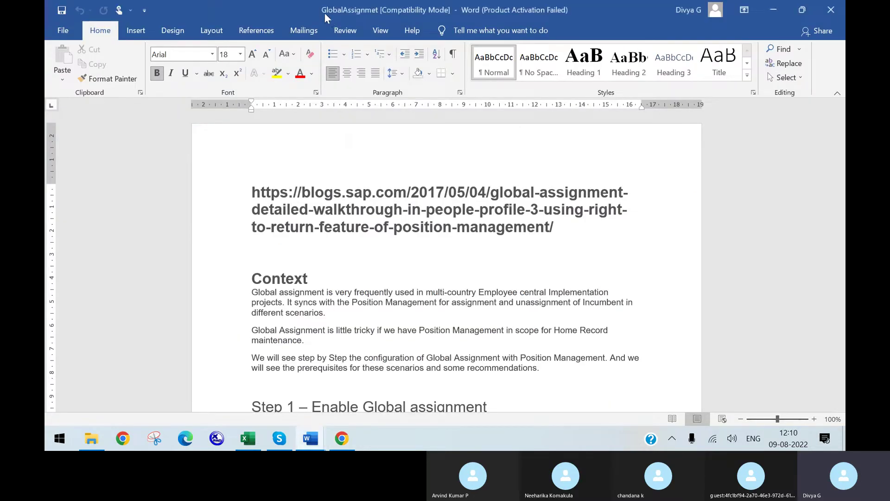
- Read through the concurrent employee (1) document after dismissing the Office activation notice
{"action": "mouse_move", "coordinate": [311, 439]}
{"action": "left_click", "coordinate": [319, 398]}
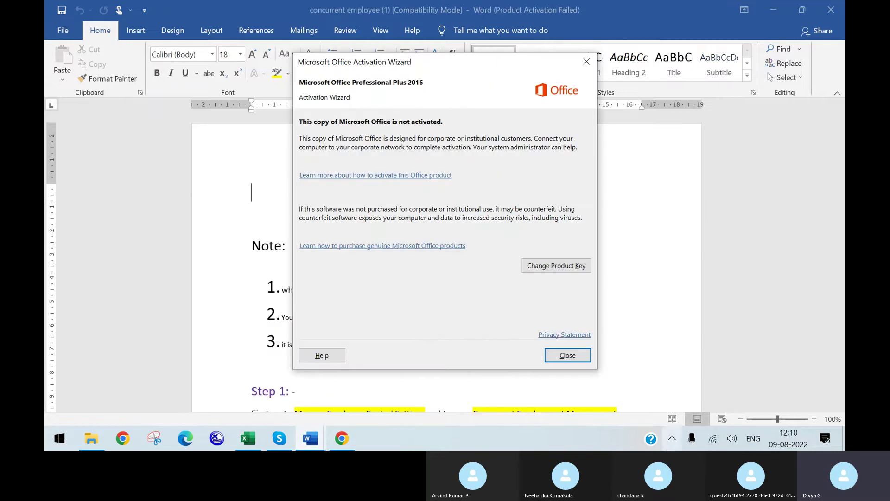
{"action": "left_click", "coordinate": [567, 356]}
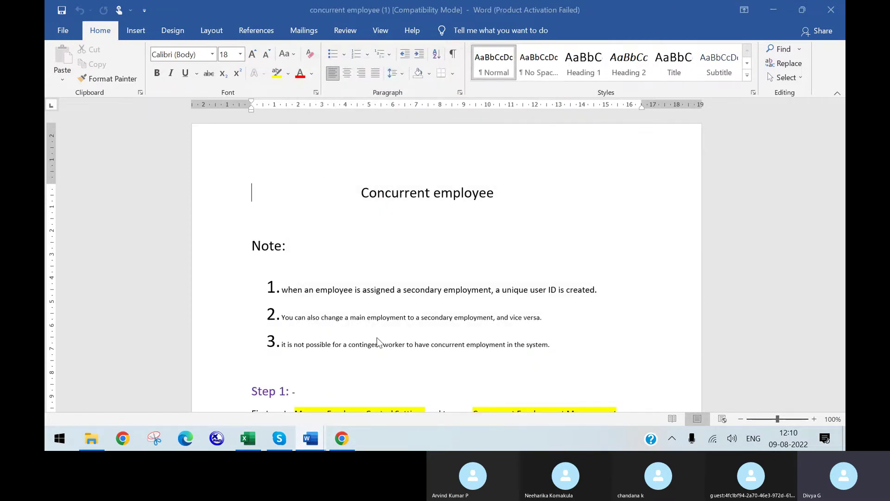
{"action": "scroll", "coordinate": [431, 262], "scroll_direction": "down", "scroll_amount": 4}
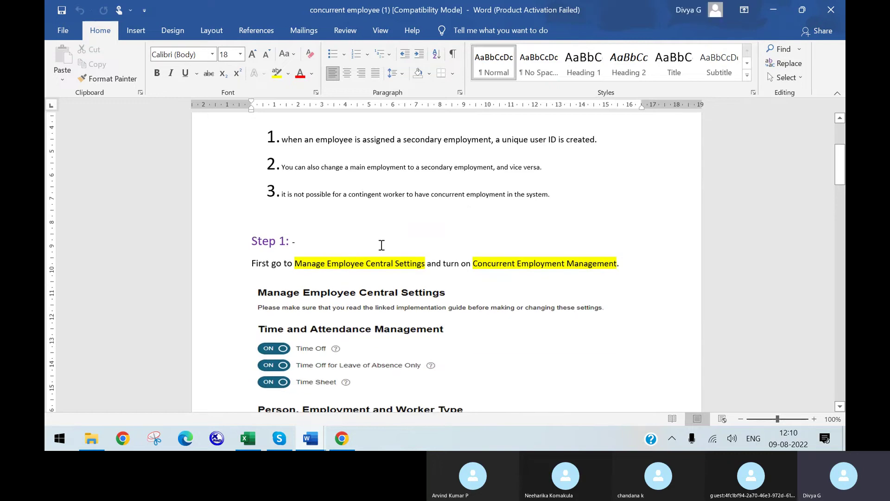
{"action": "scroll", "coordinate": [385, 261], "scroll_direction": "down", "scroll_amount": 8}
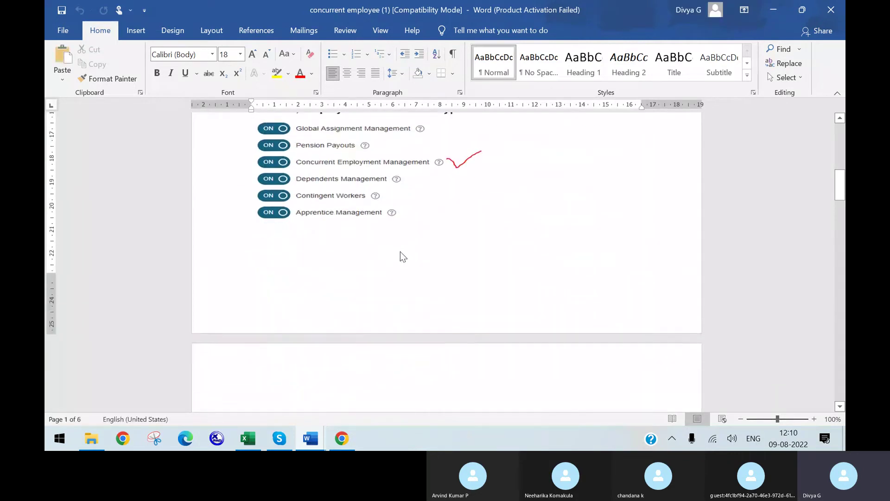
{"action": "scroll", "coordinate": [402, 244], "scroll_direction": "down", "scroll_amount": 7}
{"action": "scroll", "coordinate": [358, 225], "scroll_direction": "up", "scroll_amount": 2}
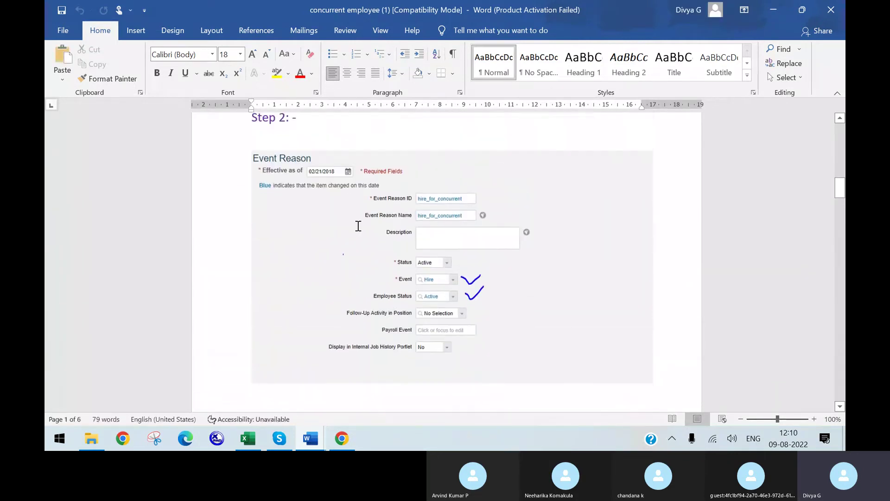
{"action": "scroll", "coordinate": [415, 185], "scroll_direction": "down", "scroll_amount": 7}
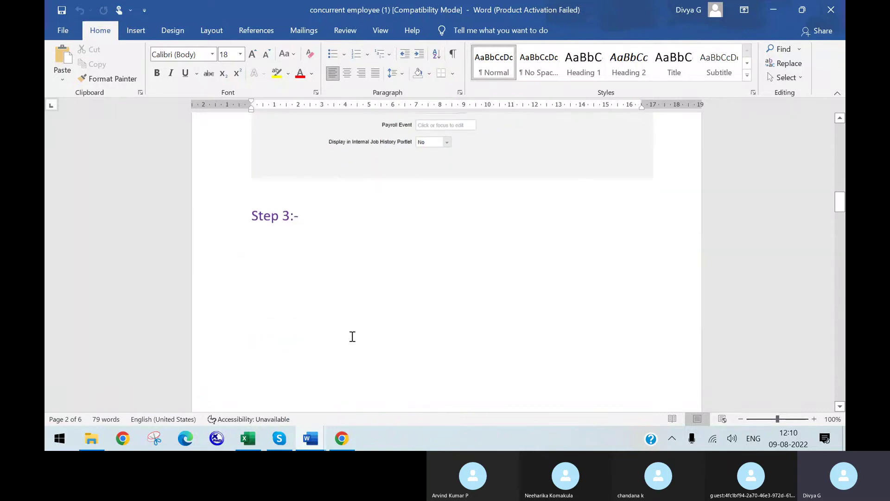
{"action": "scroll", "coordinate": [369, 339], "scroll_direction": "down", "scroll_amount": 7}
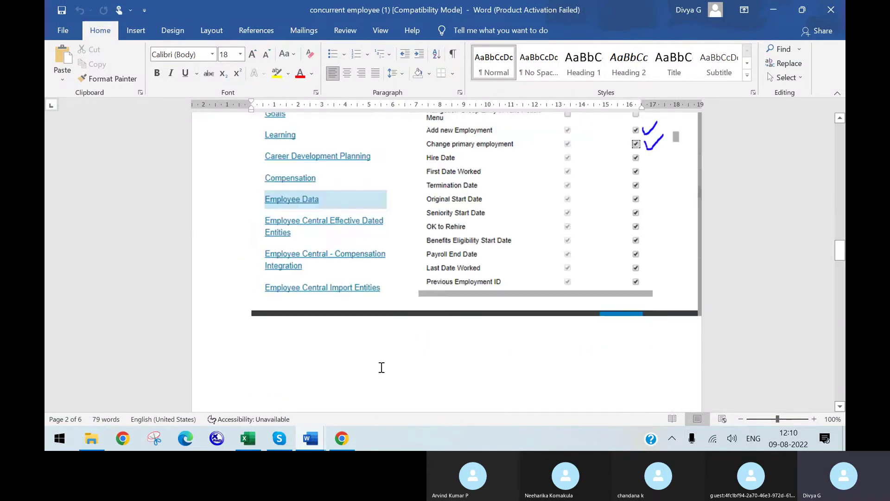
- Glance at the Contingent workforce Config Steps document, then return to GlobalAssignmet
{"action": "mouse_move", "coordinate": [312, 440]}
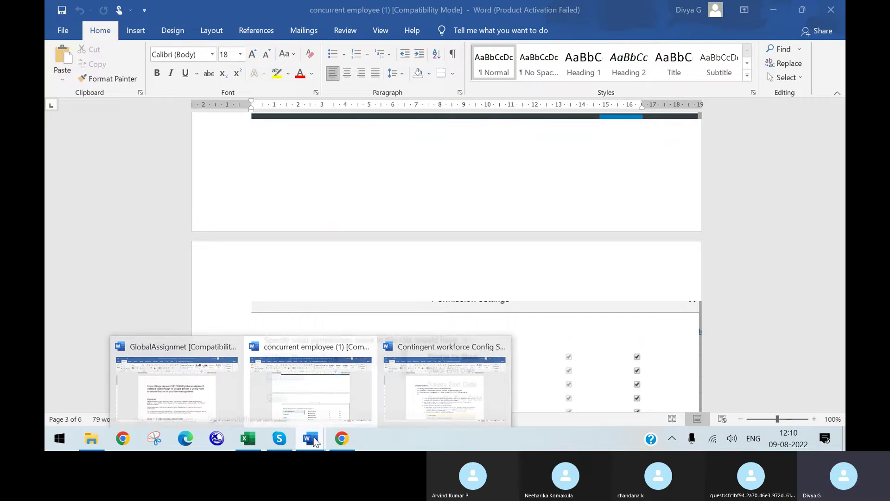
{"action": "left_click", "coordinate": [441, 371]}
{"action": "mouse_move", "coordinate": [311, 438]}
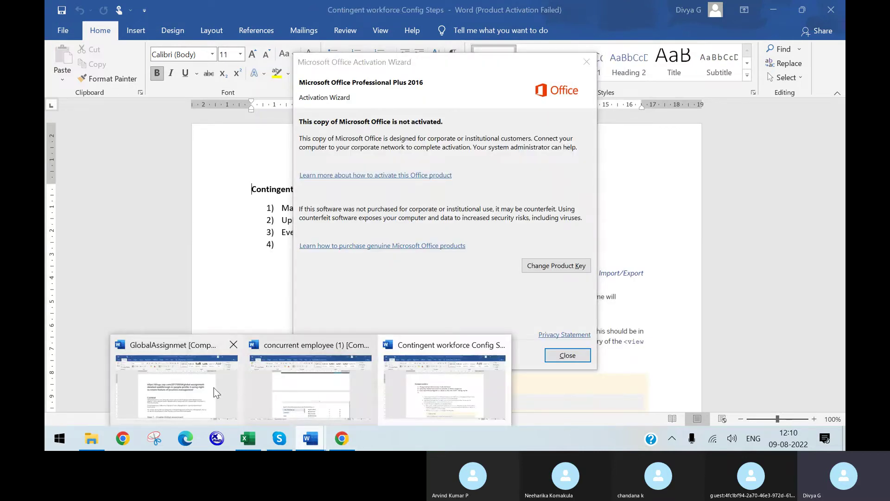
{"action": "left_click", "coordinate": [213, 390]}
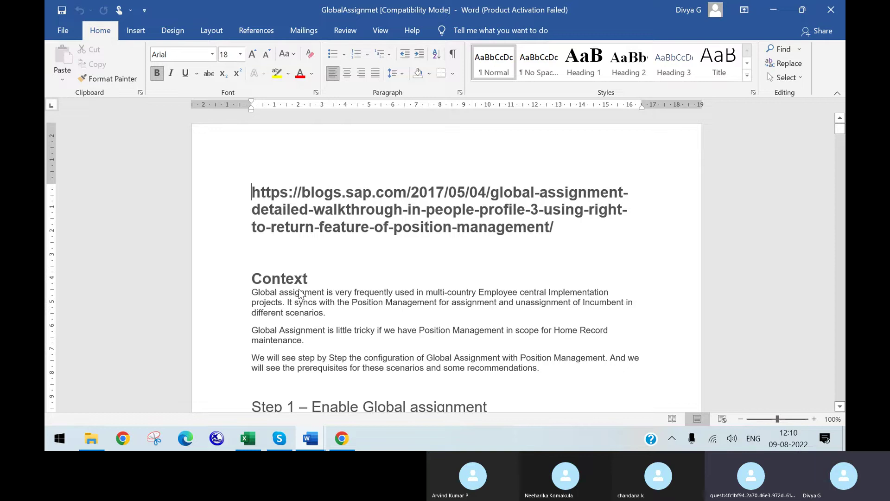
- Bring the 11-12 PM Batch - ACTE Skype group call back to the front
{"action": "left_click", "coordinate": [287, 437]}
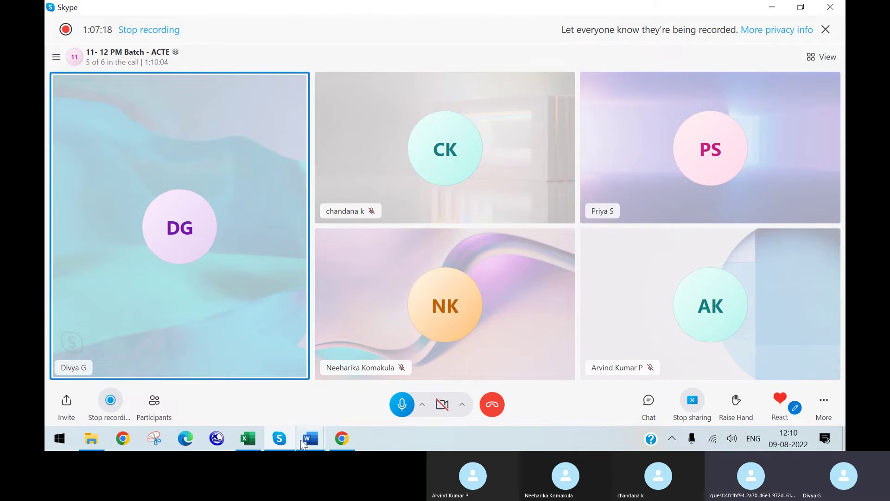
{"action": "mouse_move", "coordinate": [92, 438]}
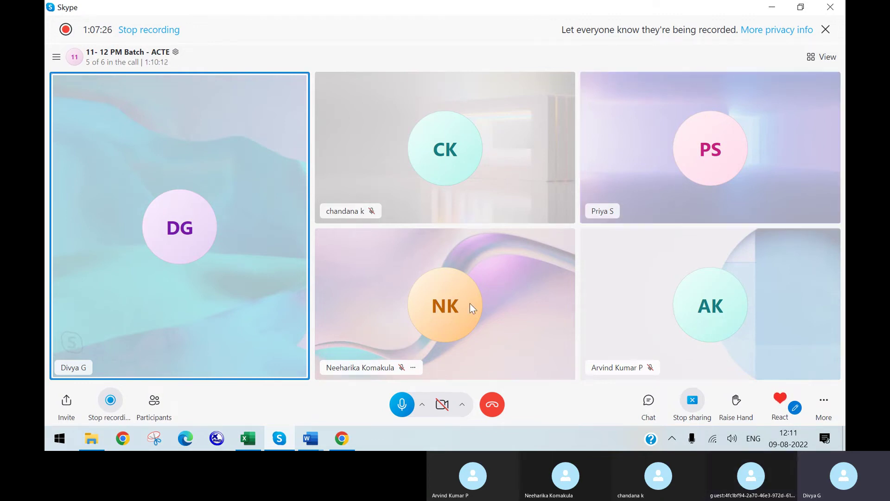
- Cycle through the concurrent employee and Contingent workforce documents, ending on GlobalAssignmet
{"action": "mouse_move", "coordinate": [311, 443]}
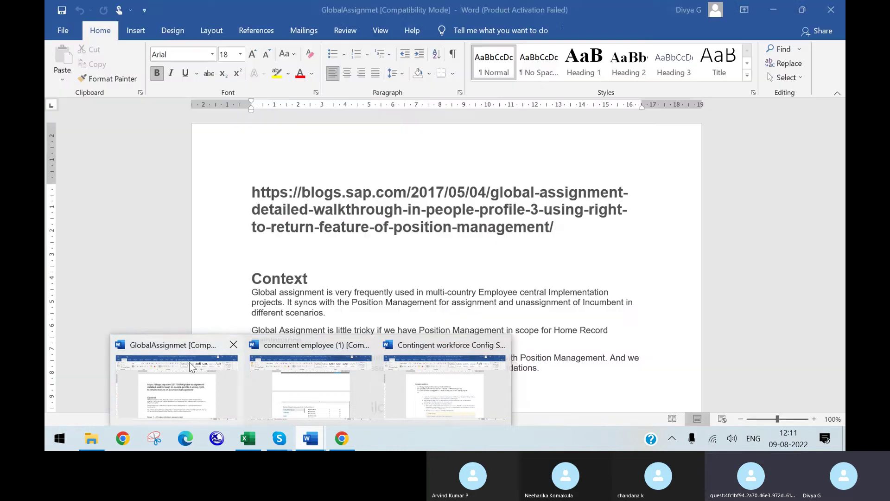
{"action": "left_click", "coordinate": [189, 366]}
{"action": "mouse_move", "coordinate": [310, 440]}
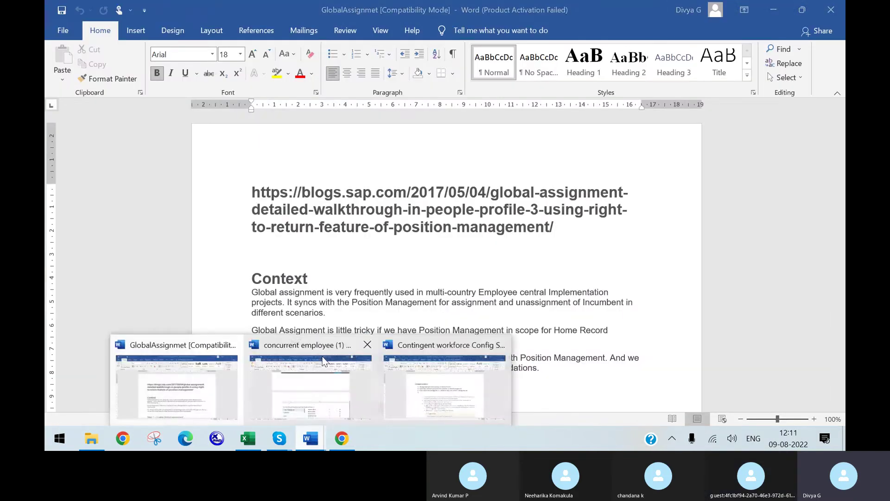
{"action": "left_click", "coordinate": [307, 351]}
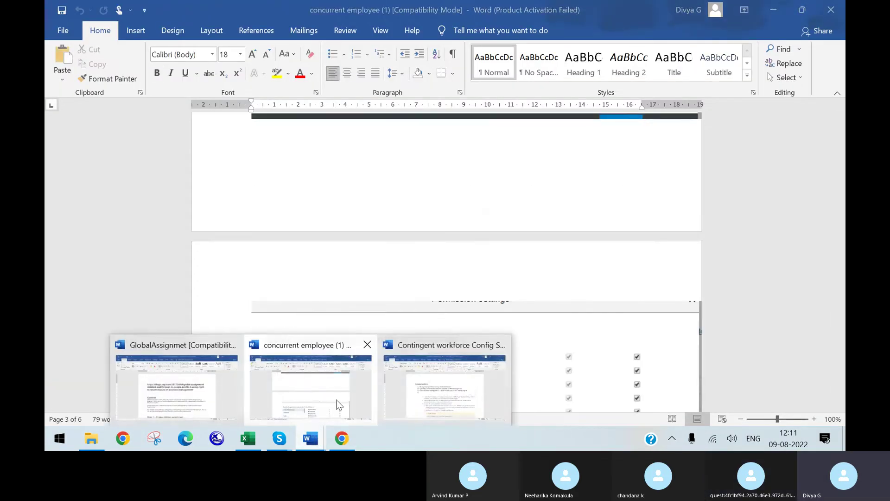
{"action": "left_click", "coordinate": [435, 351]}
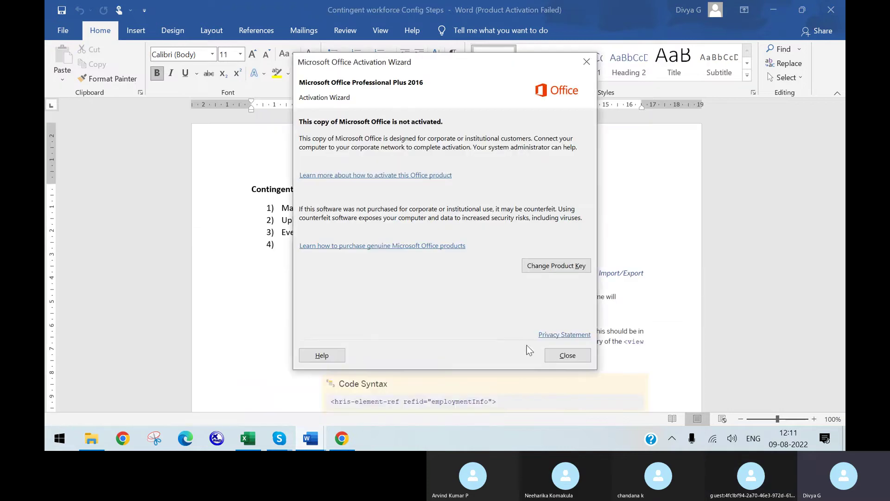
{"action": "left_click", "coordinate": [568, 355]}
{"action": "mouse_move", "coordinate": [311, 440]}
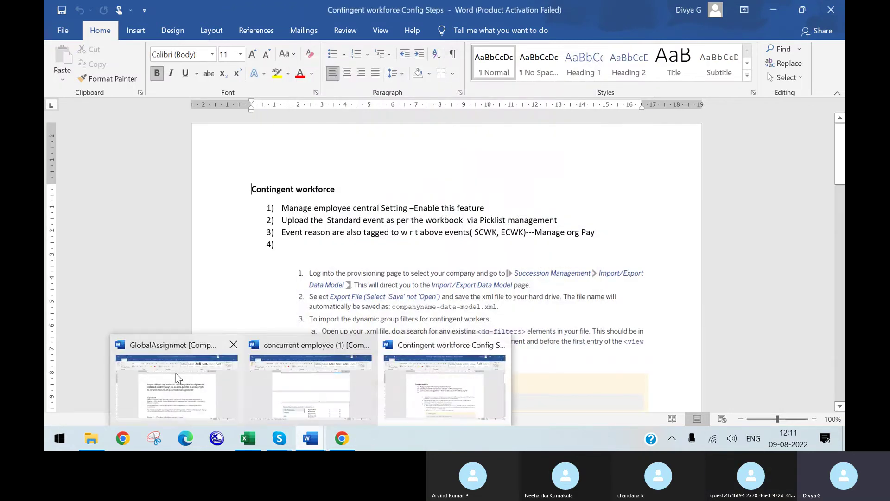
{"action": "left_click", "coordinate": [174, 371]}
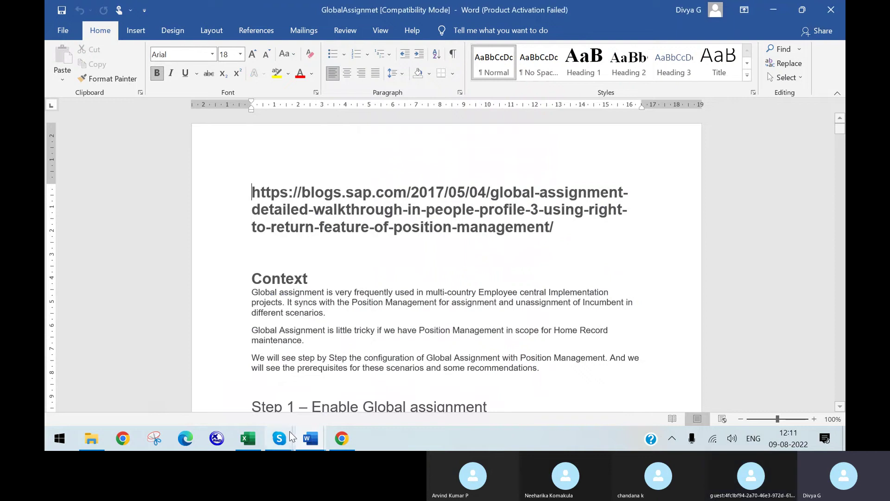
{"action": "mouse_move", "coordinate": [293, 437]}
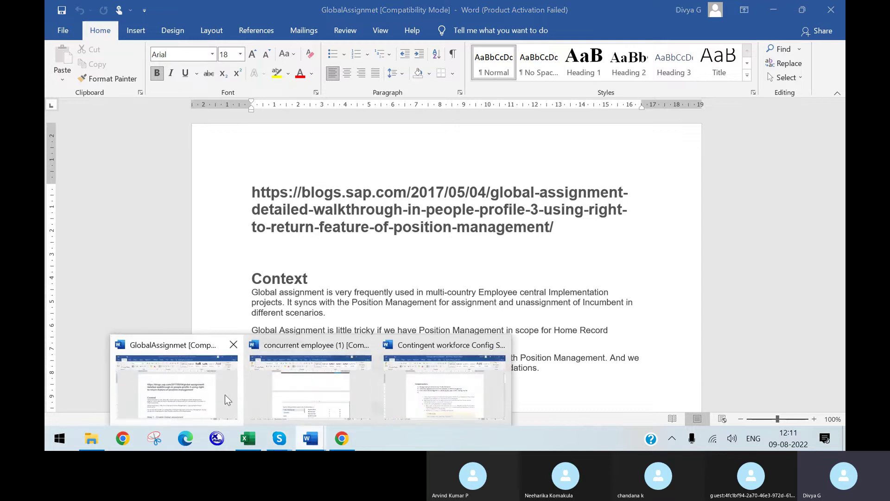
- Scroll the GlobalAssignmet guide from Context and Step 1 down past Step 4 – Permission options
{"action": "left_click", "coordinate": [218, 379]}
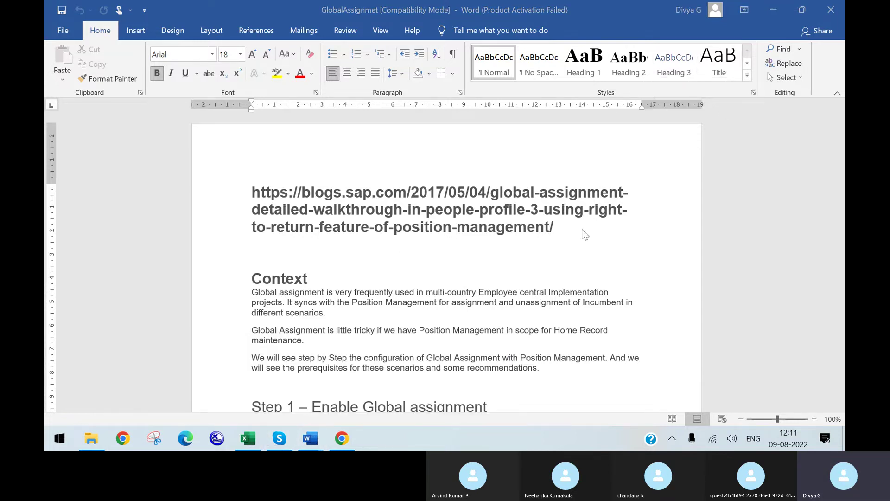
{"action": "scroll", "coordinate": [570, 241], "scroll_direction": "down", "scroll_amount": 1}
{"action": "scroll", "coordinate": [559, 253], "scroll_direction": "down", "scroll_amount": 4}
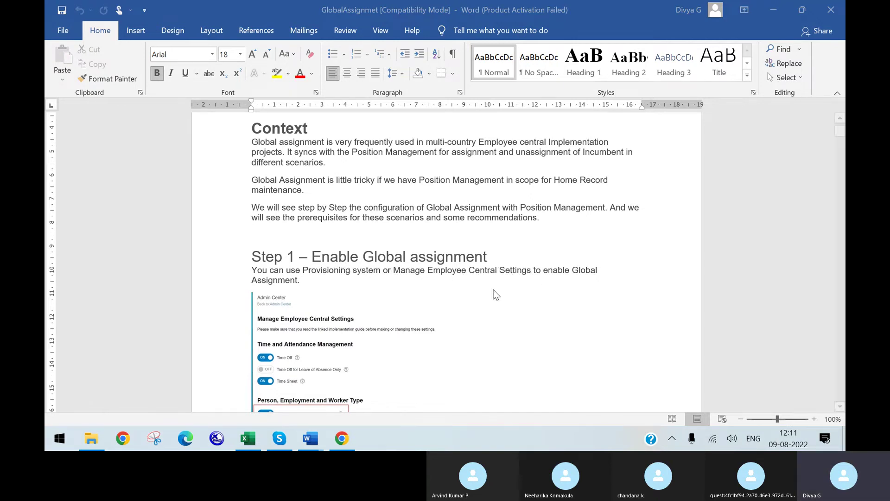
{"action": "scroll", "coordinate": [483, 295], "scroll_direction": "down", "scroll_amount": 3}
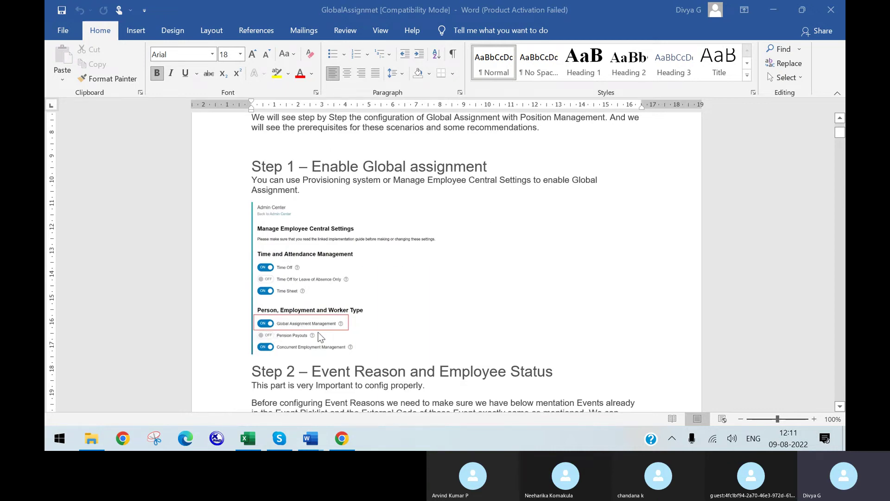
{"action": "scroll", "coordinate": [449, 330], "scroll_direction": "down", "scroll_amount": 2}
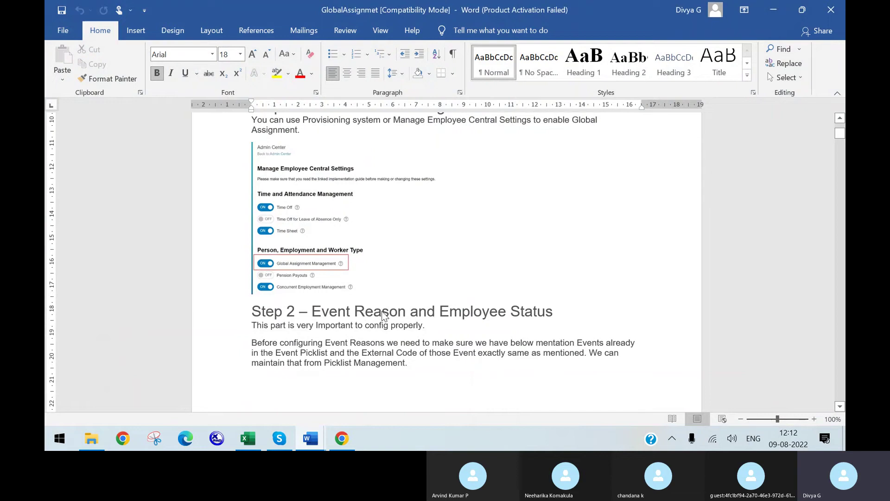
{"action": "scroll", "coordinate": [383, 315], "scroll_direction": "down", "scroll_amount": 15}
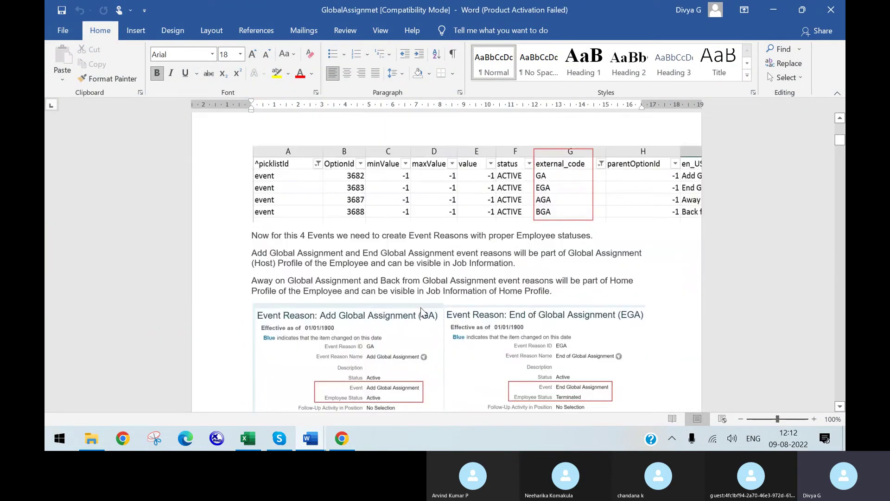
{"action": "scroll", "coordinate": [421, 308], "scroll_direction": "down", "scroll_amount": 1}
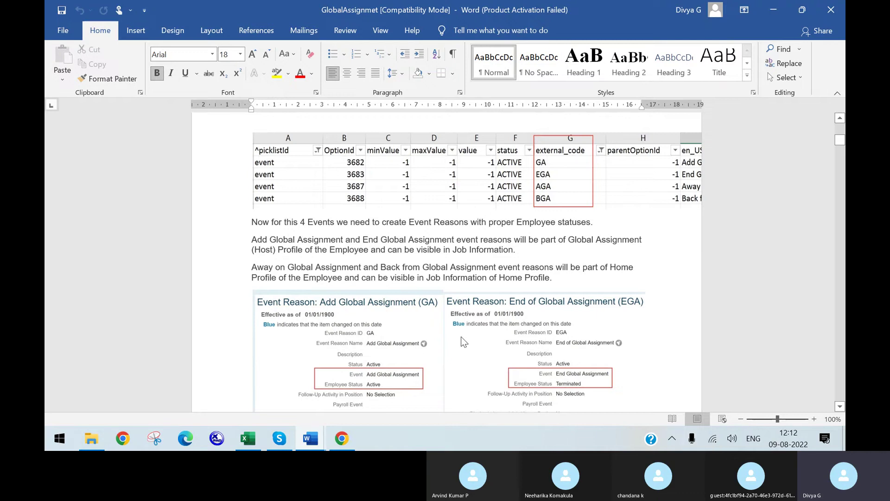
{"action": "scroll", "coordinate": [427, 328], "scroll_direction": "down", "scroll_amount": 5}
{"action": "scroll", "coordinate": [438, 321], "scroll_direction": "down", "scroll_amount": 8}
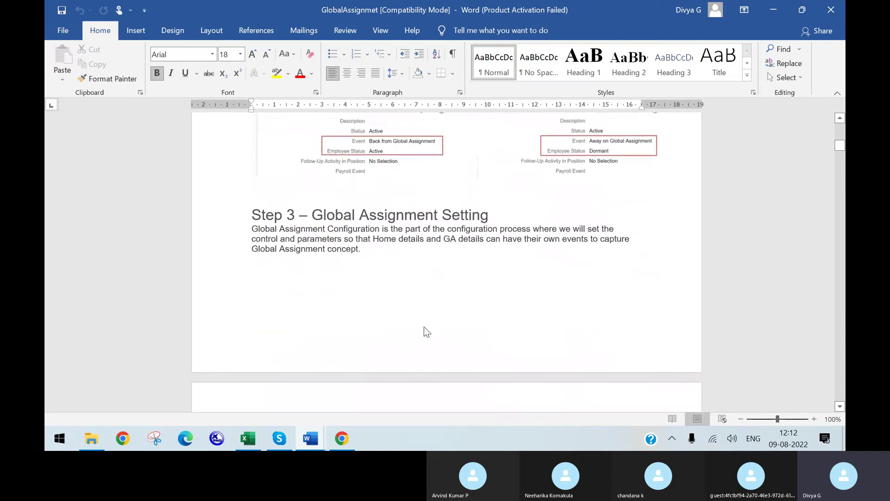
{"action": "scroll", "coordinate": [423, 333], "scroll_direction": "down", "scroll_amount": 10}
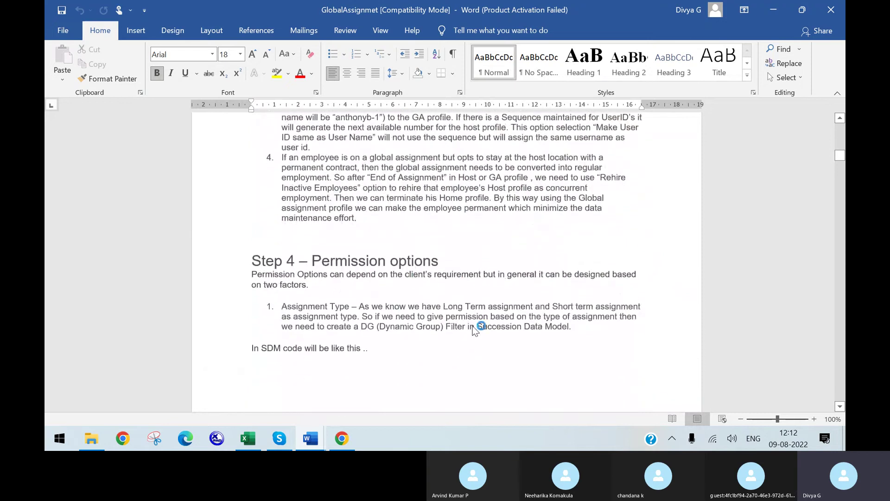
{"action": "scroll", "coordinate": [388, 364], "scroll_direction": "down", "scroll_amount": 2}
{"action": "scroll", "coordinate": [389, 367], "scroll_direction": "down", "scroll_amount": 14}
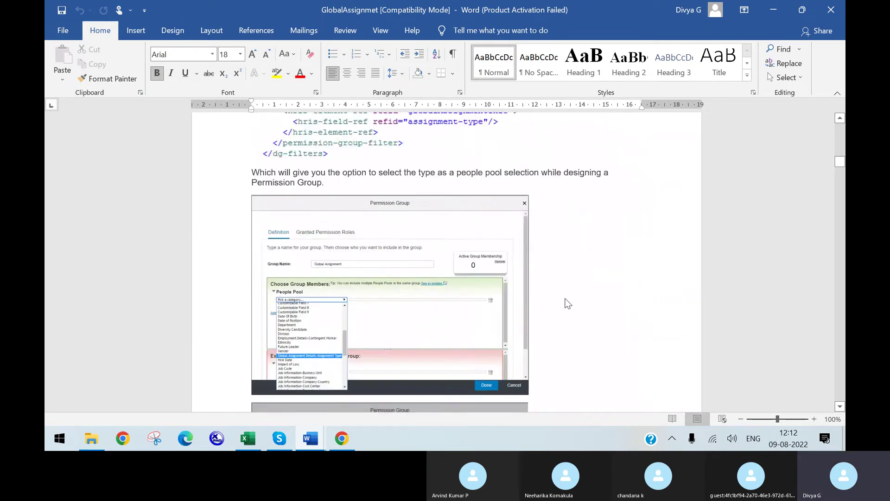
{"action": "left_click_drag", "start_coordinate": [843, 167], "coordinate": [843, 169]}
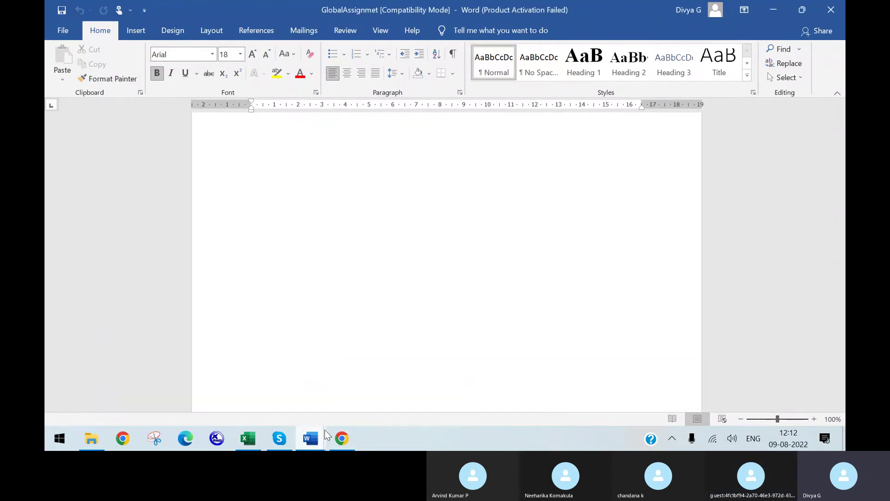
- Scroll GlobalAssignmet back up to the employee profile screenshot showing On Global Assignment
{"action": "mouse_move", "coordinate": [325, 429]}
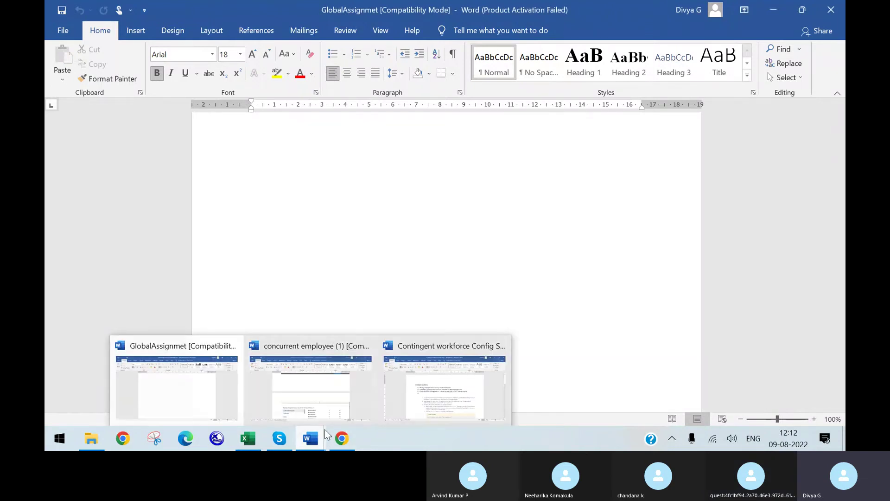
{"action": "left_click", "coordinate": [161, 361]}
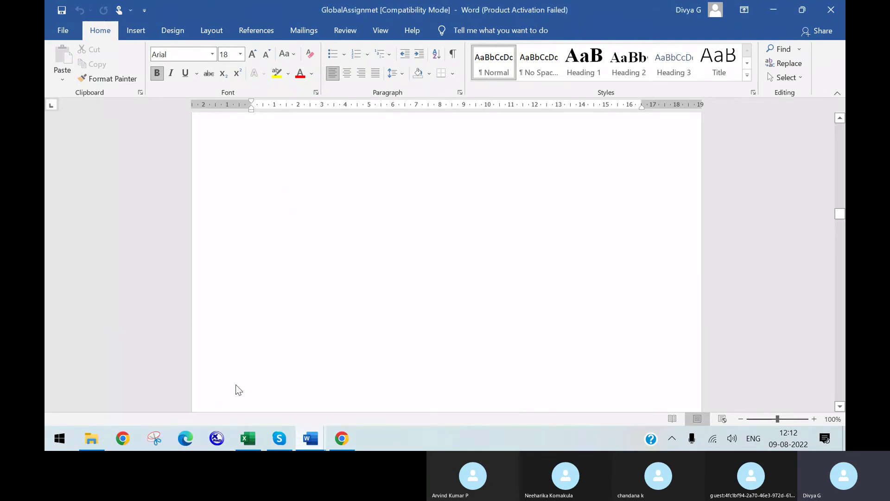
{"action": "scroll", "coordinate": [388, 294], "scroll_direction": "up", "scroll_amount": 15}
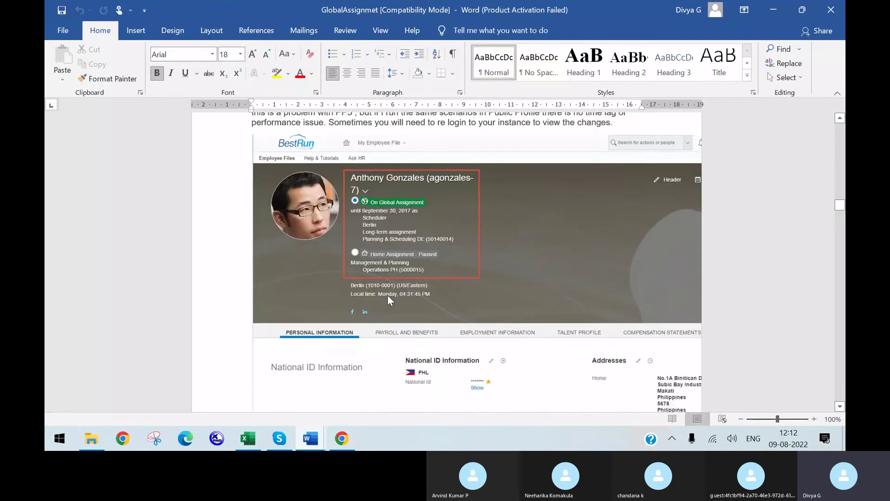
{"action": "mouse_move", "coordinate": [311, 439]}
{"action": "left_click", "coordinate": [212, 377]}
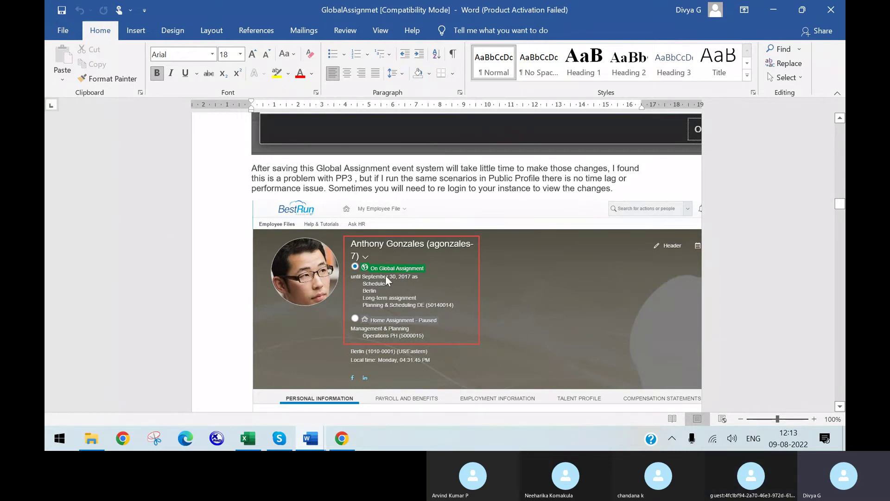
{"action": "mouse_move", "coordinate": [310, 438]}
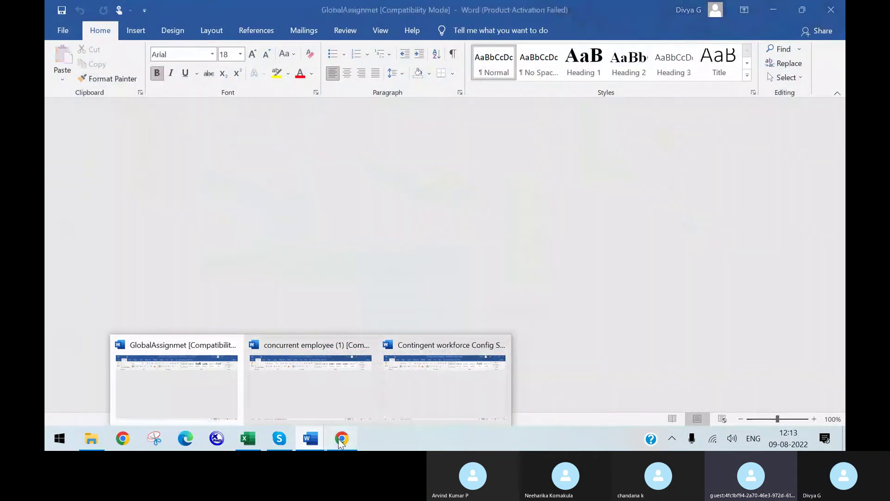
- Briefly revisit the Instance Management page in Chrome, then return to the Skype call
{"action": "left_click", "coordinate": [341, 441]}
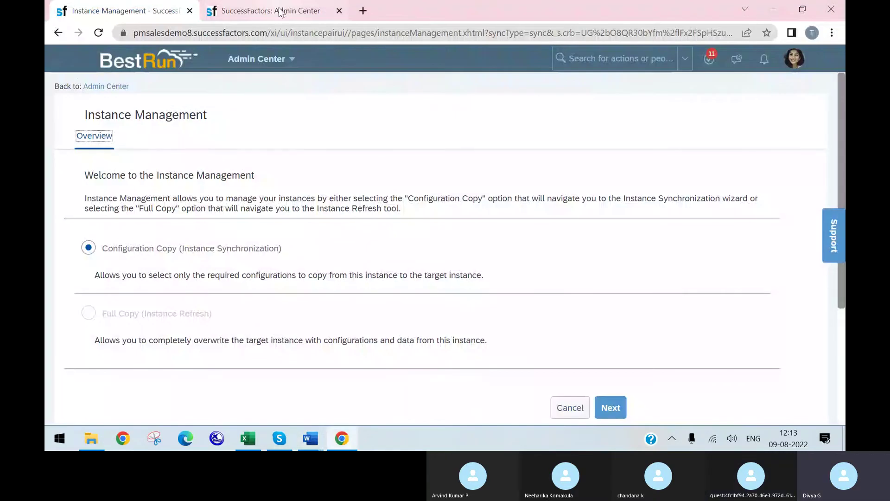
{"action": "left_click", "coordinate": [339, 442]}
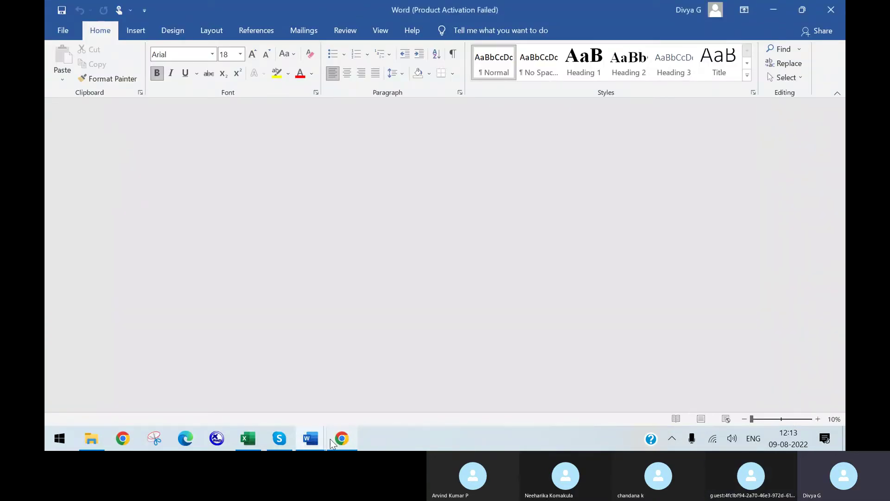
{"action": "left_click", "coordinate": [281, 440]}
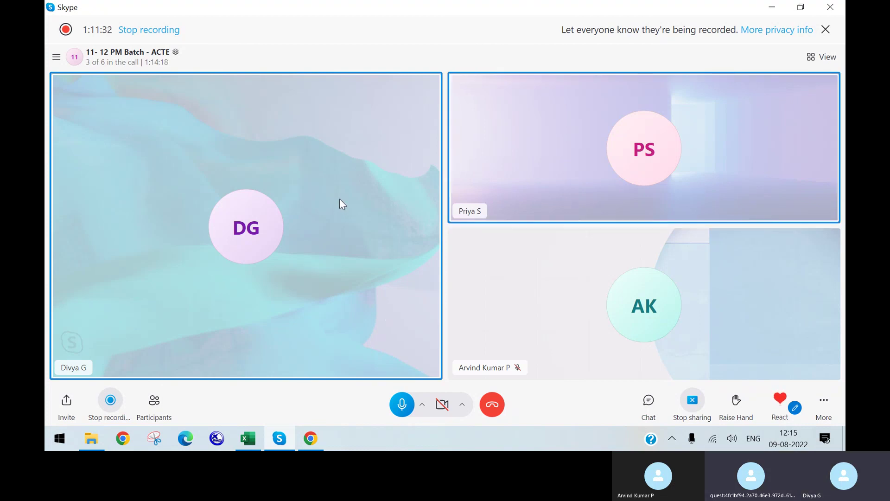
- Choose Stop sharing in the Skype call toolbar to end the screen share
{"action": "left_click", "coordinate": [693, 400]}
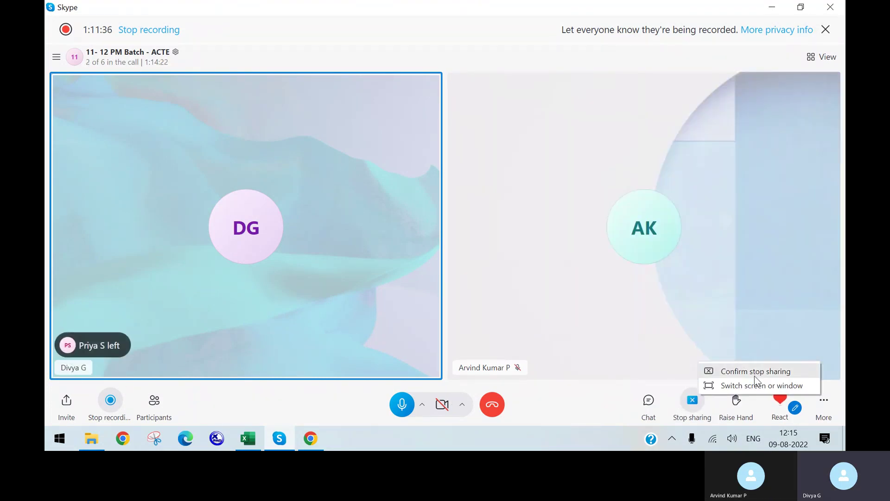